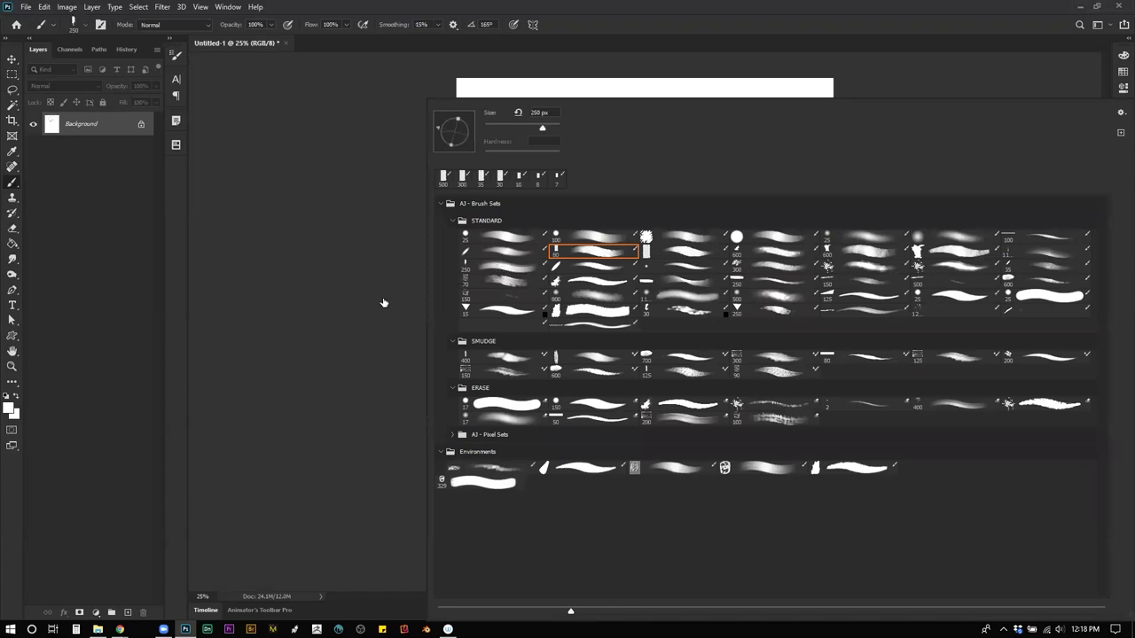
# Step: Reset the painting colour to black and brush broad curved strokes forming a rounded head shape near the top of the canvas
pyautogui.press('d')
pyautogui.moveTo(638, 108)
pyautogui.mouseDown()
pyautogui.moveTo(611, 279)
pyautogui.moveTo(628, 300)
pyautogui.mouseUp()
pyautogui.moveTo(701, 303)
pyautogui.mouseDown()
pyautogui.moveTo(622, 138)
pyautogui.moveTo(634, 98)
pyautogui.mouseUp()
# Step: Examine the current brush's transfer and tip shape settings, then hide them
pyautogui.click(174, 55)
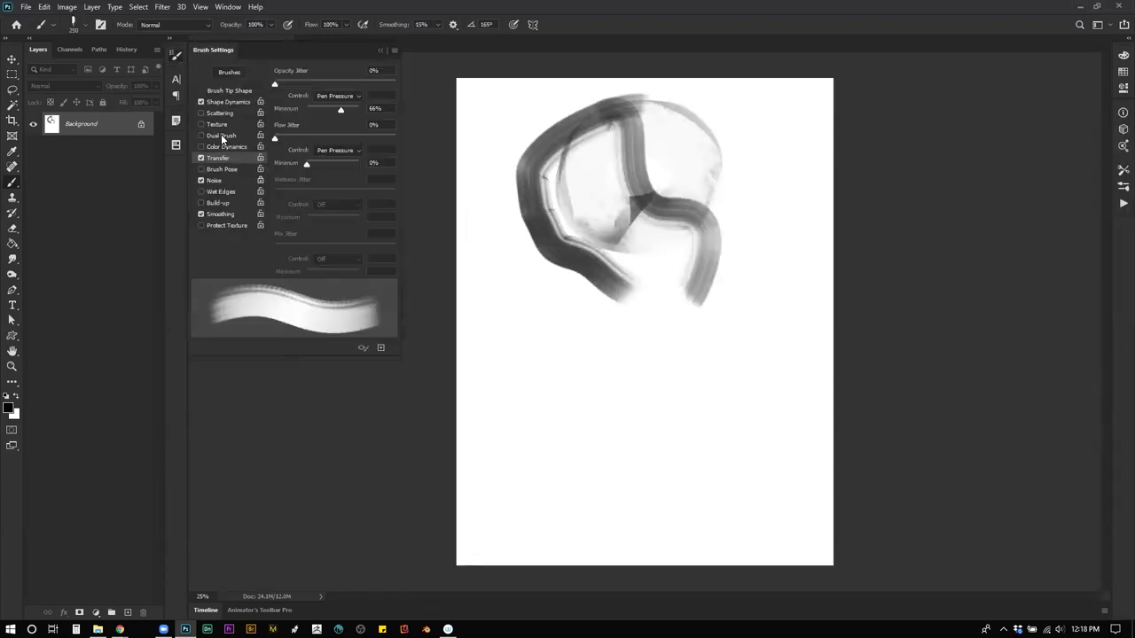
pyautogui.click(232, 90)
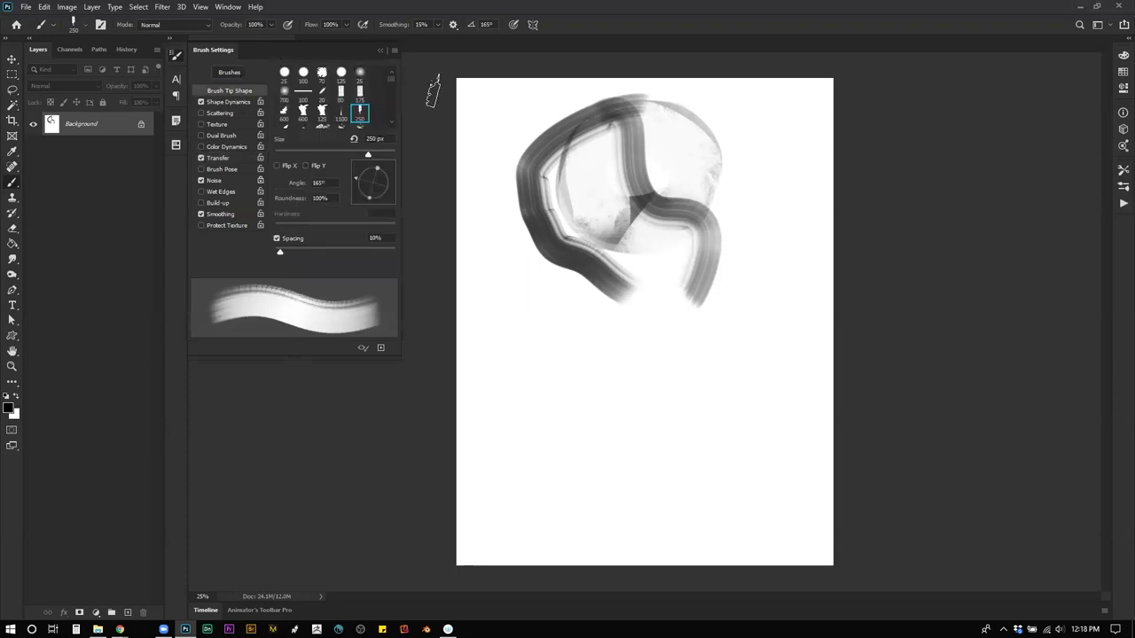
pyautogui.click(173, 54)
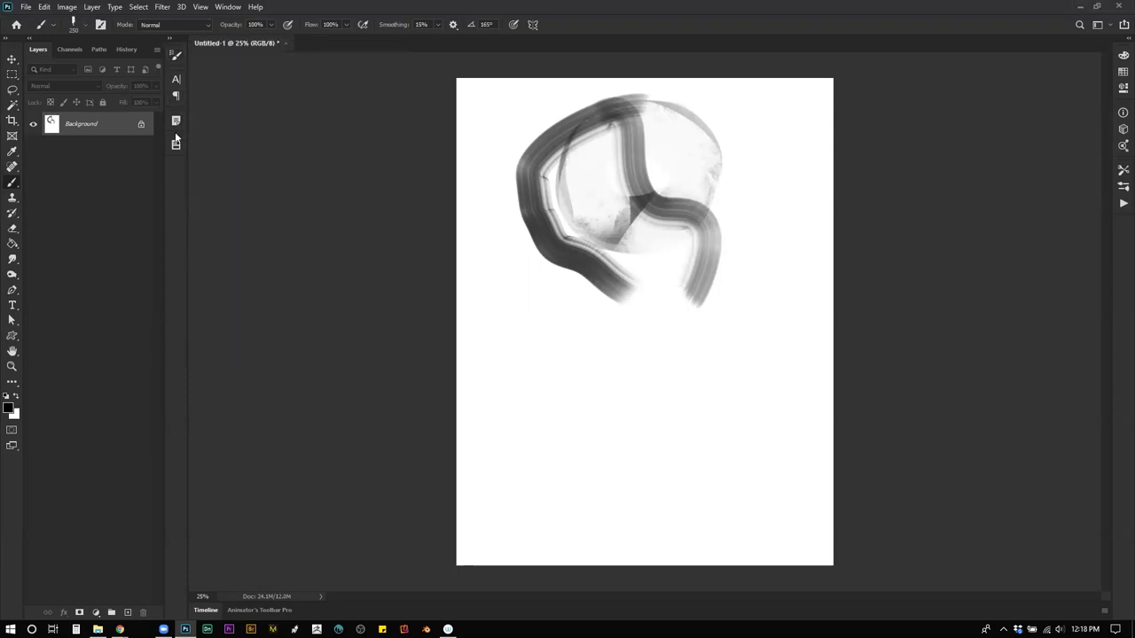
# Step: Choose a bright red and paint it over the crown and front of the head
pyautogui.click(1122, 55)
pyautogui.click(1079, 79)
pyautogui.moveTo(641, 128)
pyautogui.mouseDown()
pyautogui.moveTo(658, 91)
pyautogui.moveTo(722, 145)
pyautogui.mouseUp()
pyautogui.moveTo(598, 173)
pyautogui.mouseDown()
pyautogui.moveTo(554, 199)
pyautogui.moveTo(532, 191)
pyautogui.moveTo(596, 265)
pyautogui.moveTo(642, 229)
pyautogui.mouseUp()
pyautogui.click(758, 224)
# Step: Choose a dark blue, paint the open side of the head, and flip the canvas horizontally
pyautogui.click(1042, 188)
pyautogui.click(1049, 220)
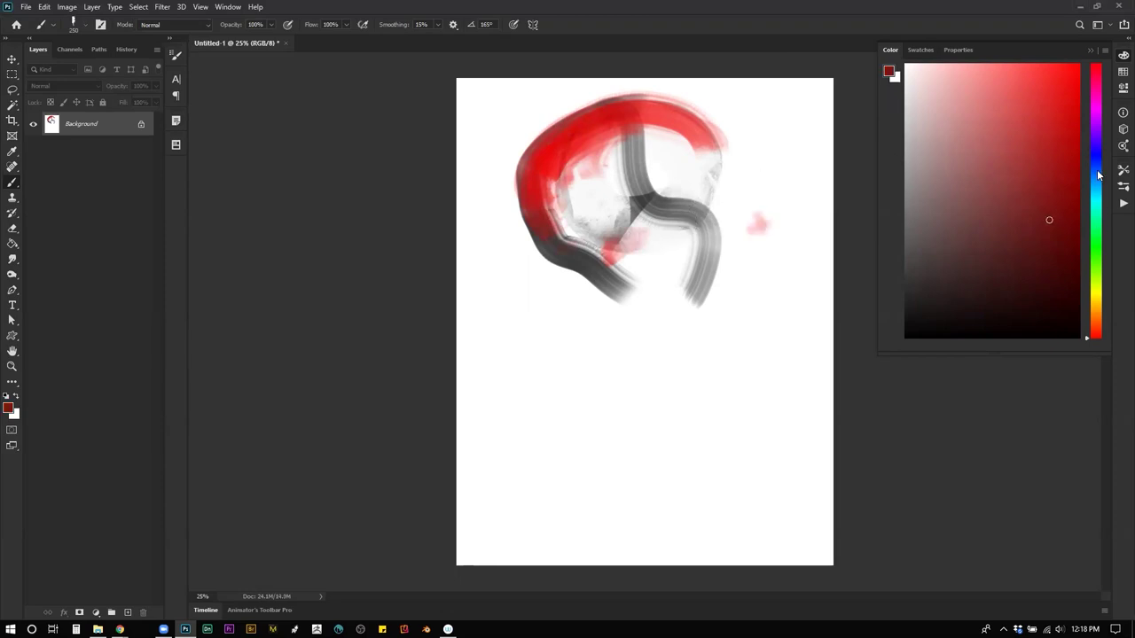
pyautogui.click(1098, 175)
pyautogui.moveTo(709, 147)
pyautogui.mouseDown()
pyautogui.moveTo(634, 133)
pyautogui.moveTo(701, 183)
pyautogui.moveTo(715, 142)
pyautogui.moveTo(703, 161)
pyautogui.mouseUp()
pyautogui.hotkey('ctrl', 'shift', 'h')
pyautogui.moveTo(635, 113)
pyautogui.mouseDown()
pyautogui.moveTo(562, 179)
pyautogui.moveTo(609, 193)
pyautogui.moveTo(581, 164)
pyautogui.moveTo(634, 252)
pyautogui.moveTo(661, 137)
pyautogui.moveTo(723, 237)
pyautogui.moveTo(693, 124)
pyautogui.mouseUp()
pyautogui.hotkey('ctrl', 'z')
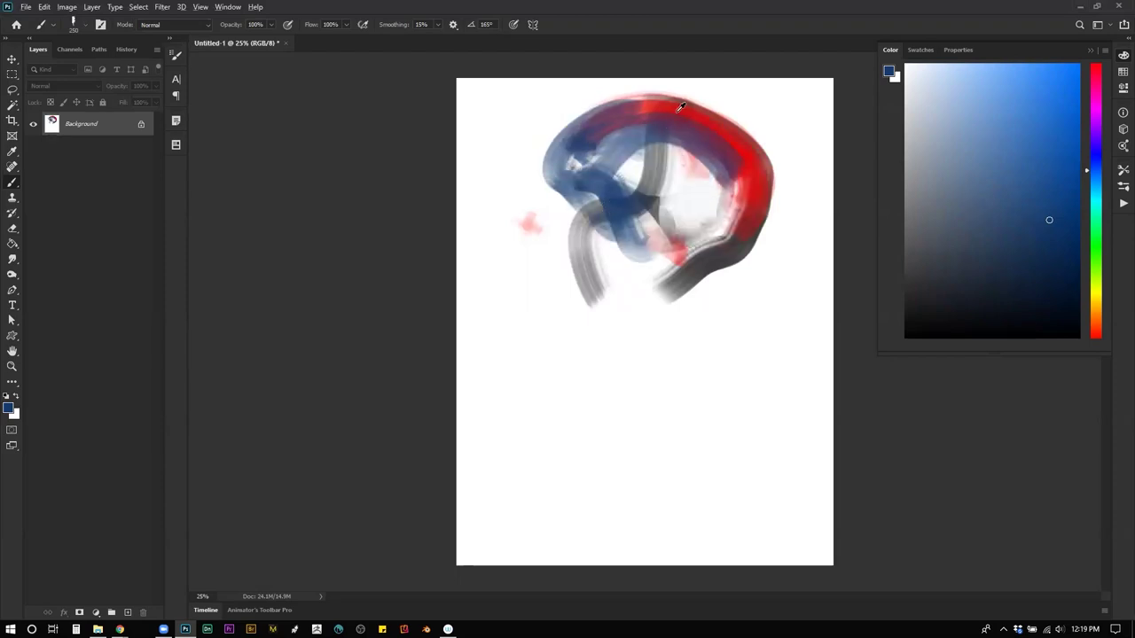
# Step: Cover the head with red sampled from its crown and add dark red creases across its middle
pyautogui.keyDown('alt'); pyautogui.click(681, 104); pyautogui.keyUp('alt')
pyautogui.moveTo(741, 182)
pyautogui.mouseDown()
pyautogui.moveTo(714, 224)
pyautogui.moveTo(690, 226)
pyautogui.moveTo(636, 144)
pyautogui.moveTo(576, 158)
pyautogui.moveTo(664, 232)
pyautogui.moveTo(608, 221)
pyautogui.moveTo(674, 235)
pyautogui.moveTo(632, 266)
pyautogui.moveTo(575, 196)
pyautogui.moveTo(590, 297)
pyautogui.moveTo(564, 249)
pyautogui.moveTo(559, 173)
pyautogui.moveTo(585, 222)
pyautogui.mouseUp()
pyautogui.click(1037, 243)
pyautogui.moveTo(594, 182)
pyautogui.mouseDown()
pyautogui.moveTo(659, 236)
pyautogui.moveTo(676, 217)
pyautogui.moveTo(670, 196)
pyautogui.moveTo(706, 194)
pyautogui.moveTo(690, 189)
pyautogui.moveTo(677, 207)
pyautogui.moveTo(686, 216)
pyautogui.moveTo(725, 211)
pyautogui.moveTo(706, 223)
pyautogui.moveTo(731, 193)
pyautogui.moveTo(704, 217)
pyautogui.moveTo(733, 206)
pyautogui.moveTo(738, 227)
pyautogui.moveTo(768, 207)
pyautogui.moveTo(728, 268)
pyautogui.moveTo(691, 265)
pyautogui.mouseUp()
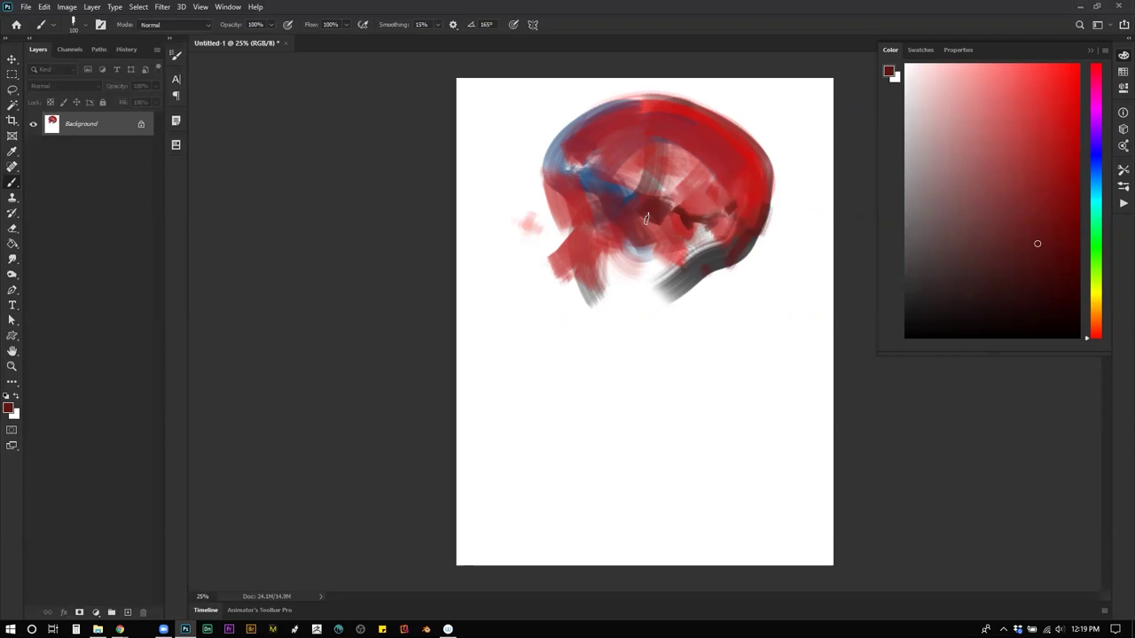
# Step: Paint a dark red tapered form below the head, narrowing to a point
pyautogui.moveTo(713, 268)
pyautogui.mouseDown()
pyautogui.moveTo(631, 391)
pyautogui.moveTo(631, 242)
pyautogui.mouseUp()
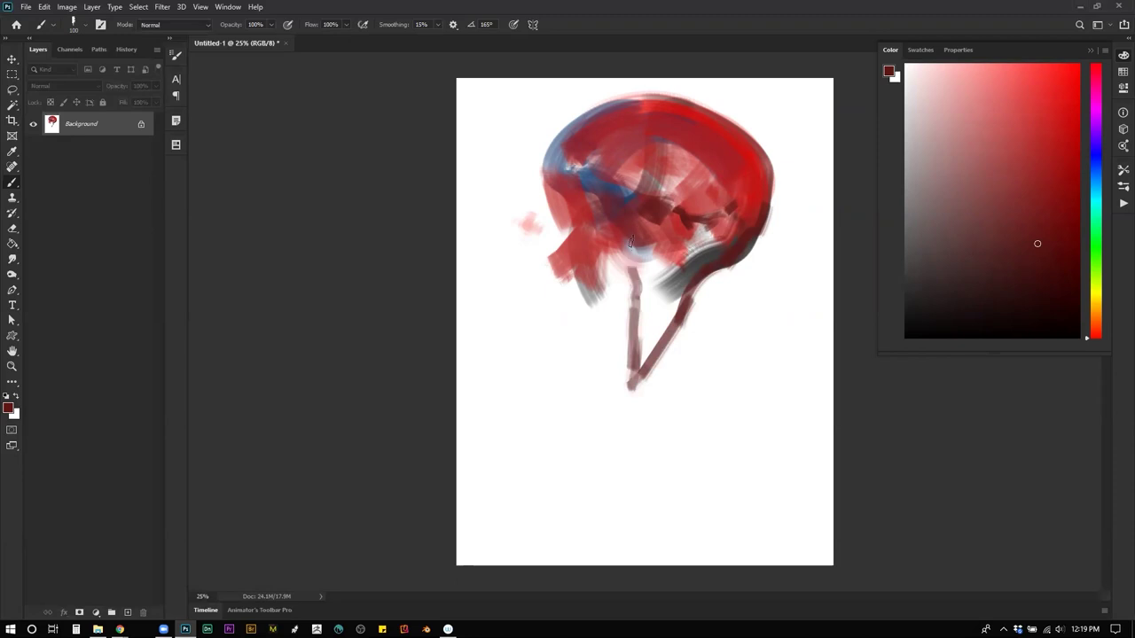
pyautogui.moveTo(643, 293)
pyautogui.mouseDown()
pyautogui.moveTo(634, 375)
pyautogui.moveTo(672, 303)
pyautogui.moveTo(668, 285)
pyautogui.moveTo(643, 273)
pyautogui.moveTo(641, 284)
pyautogui.moveTo(660, 302)
pyautogui.moveTo(635, 258)
pyautogui.moveTo(658, 271)
pyautogui.moveTo(720, 232)
pyautogui.mouseUp()
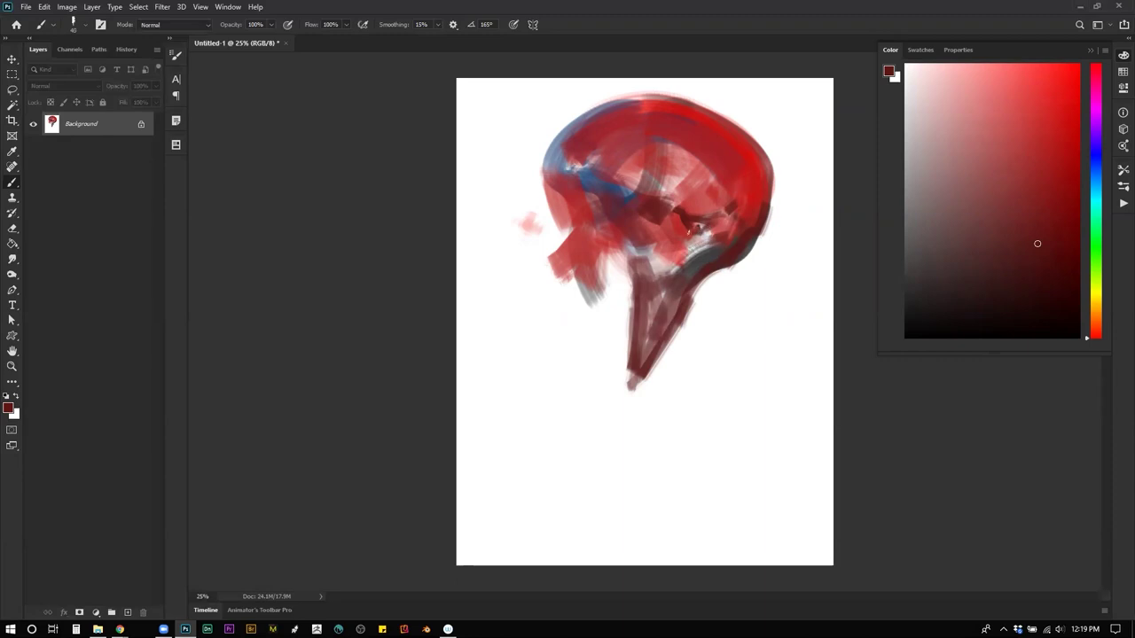
# Step: Flip the canvas and shade the eye line and underside of the head with near-black and sampled tones
pyautogui.click(1056, 302)
pyautogui.hotkey('ctrl', 'shift', 'h')
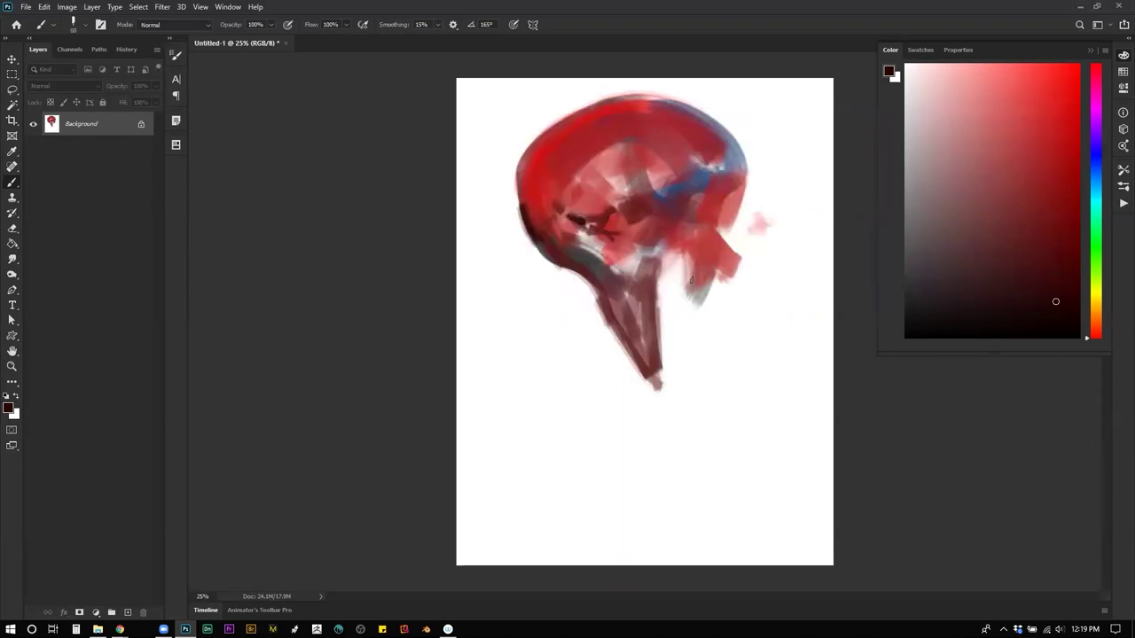
pyautogui.press(']')
pyautogui.press(']')
pyautogui.press(']')
pyautogui.press(']')
pyautogui.moveTo(568, 255)
pyautogui.mouseDown()
pyautogui.moveTo(608, 272)
pyautogui.moveTo(651, 264)
pyautogui.moveTo(614, 271)
pyautogui.mouseUp()
pyautogui.keyDown('alt'); pyautogui.click(630, 242); pyautogui.keyUp('alt')
pyautogui.moveTo(589, 256); pyautogui.dragTo(626, 268)
pyautogui.keyDown('alt'); pyautogui.click(562, 227); pyautogui.keyUp('alt')
pyautogui.moveTo(555, 236); pyautogui.dragTo(624, 269)
pyautogui.hotkey('ctrl', 'z')
pyautogui.hotkey('ctrl', 'z')
# Step: Sample bright red and paint over the face and most of the blue, flipping the canvas to cover the crown
pyautogui.keyDown('alt'); pyautogui.click(534, 200); pyautogui.keyUp('alt')
pyautogui.press('[')
pyautogui.moveTo(565, 227); pyautogui.dragTo(597, 242)
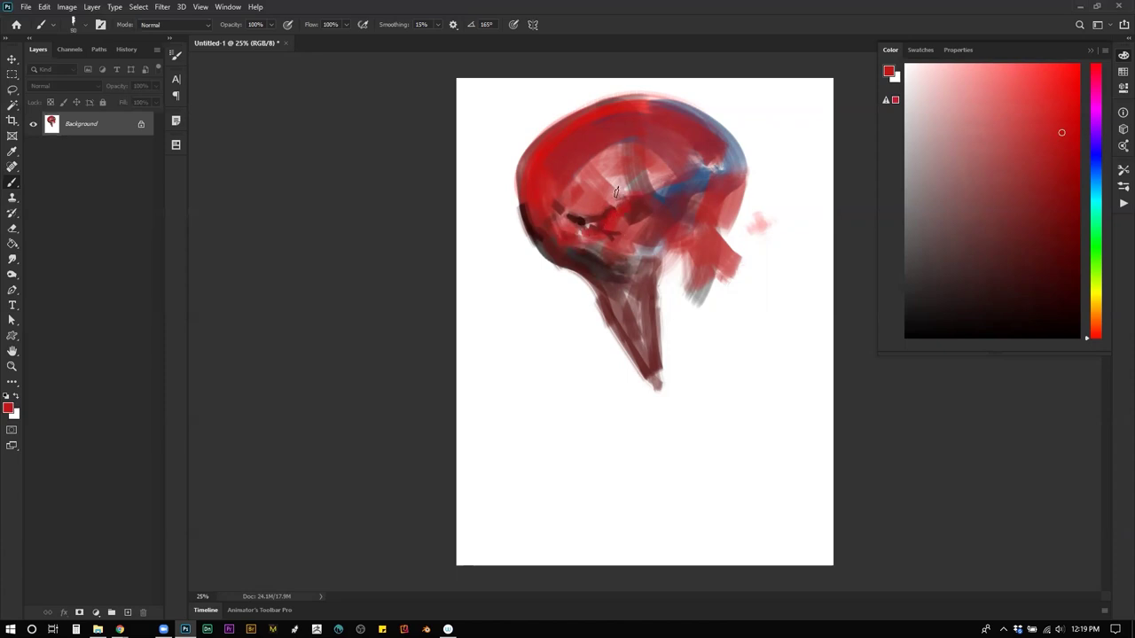
pyautogui.moveTo(616, 190)
pyautogui.mouseDown()
pyautogui.moveTo(653, 173)
pyautogui.moveTo(610, 128)
pyautogui.moveTo(694, 178)
pyautogui.moveTo(708, 151)
pyautogui.moveTo(715, 193)
pyautogui.mouseUp()
pyautogui.hotkey('ctrl', 'shift', 'h')
pyautogui.press('[')
pyautogui.moveTo(640, 117)
pyautogui.mouseDown()
pyautogui.moveTo(579, 142)
pyautogui.moveTo(629, 118)
pyautogui.moveTo(597, 133)
pyautogui.moveTo(605, 120)
pyautogui.moveTo(697, 121)
pyautogui.moveTo(652, 113)
pyautogui.moveTo(558, 188)
pyautogui.moveTo(599, 204)
pyautogui.mouseUp()
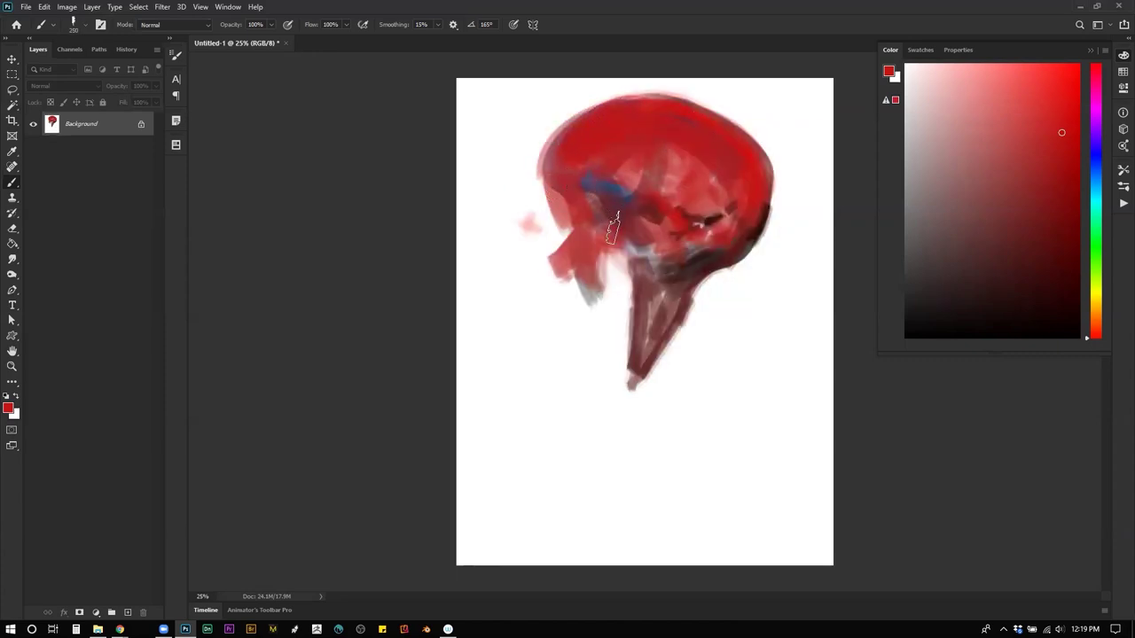
# Step: Sample a muted red and fill the jaw underside and the tapered form below the head
pyautogui.keyDown('alt'); pyautogui.click(720, 239); pyautogui.keyUp('alt')
pyautogui.moveTo(718, 238)
pyautogui.mouseDown()
pyautogui.moveTo(663, 290)
pyautogui.moveTo(658, 311)
pyautogui.moveTo(683, 270)
pyautogui.moveTo(656, 258)
pyautogui.moveTo(640, 280)
pyautogui.moveTo(626, 243)
pyautogui.moveTo(698, 270)
pyautogui.mouseUp()
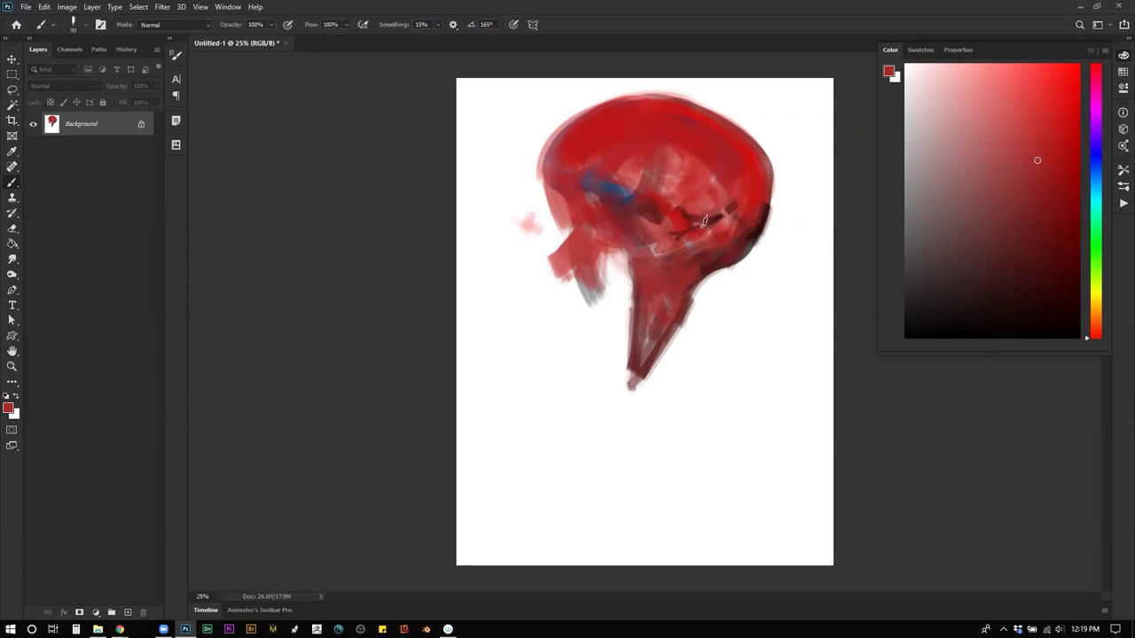
# Step: Sample darker red from the eye crease and shade the pale centre of the head with a larger brush
pyautogui.keyDown('alt'); pyautogui.click(688, 222); pyautogui.keyUp('alt')
pyautogui.moveTo(661, 196)
pyautogui.mouseDown()
pyautogui.moveTo(651, 183)
pyautogui.moveTo(679, 199)
pyautogui.mouseUp()
pyautogui.keyDown('alt'); pyautogui.click(686, 175); pyautogui.keyUp('alt')
pyautogui.press(']')
pyautogui.keyDown('alt'); pyautogui.click(693, 221); pyautogui.keyUp('alt')
pyautogui.press(']')
pyautogui.press(']')
pyautogui.press(']')
pyautogui.press(']')
pyautogui.press(']')
pyautogui.press(']')
pyautogui.press(']')
pyautogui.press(']')
pyautogui.press('[')
pyautogui.press('[')
pyautogui.press('[')
pyautogui.press('[')
pyautogui.press('[')
pyautogui.press('[')
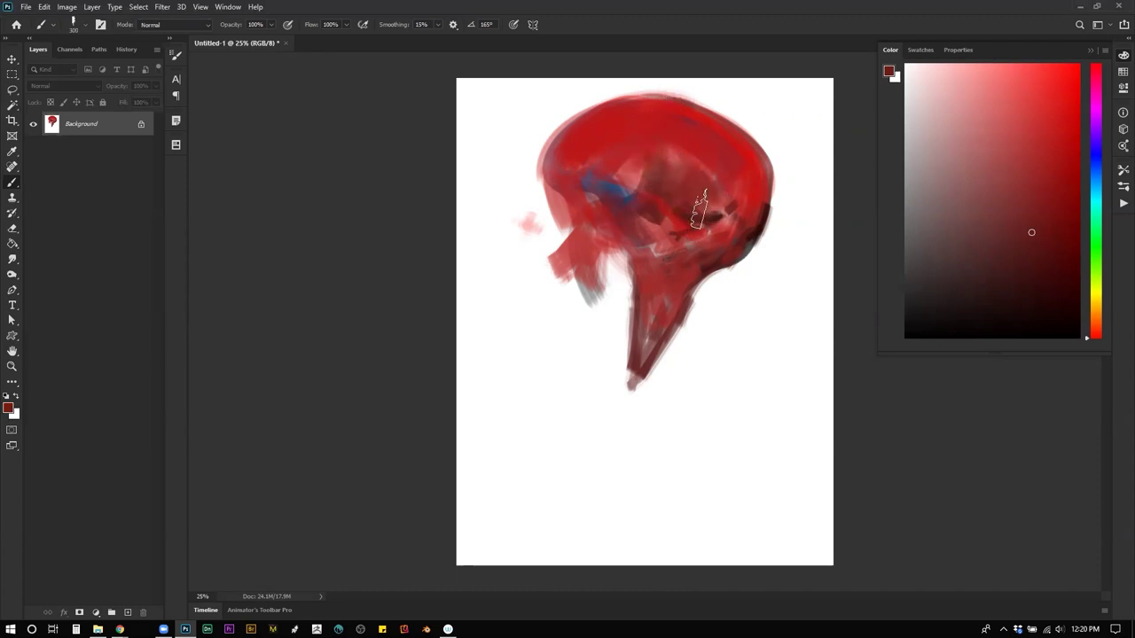
# Step: Blend the dark centre of the head with sampled reds and strengthen the bright red around the eye and cheek
pyautogui.keyDown('alt'); pyautogui.click(696, 171); pyautogui.keyUp('alt')
pyautogui.moveTo(633, 151); pyautogui.dragTo(733, 197)
pyautogui.keyDown('alt'); pyautogui.click(756, 188); pyautogui.keyUp('alt')
pyautogui.moveTo(669, 158); pyautogui.dragTo(710, 213)
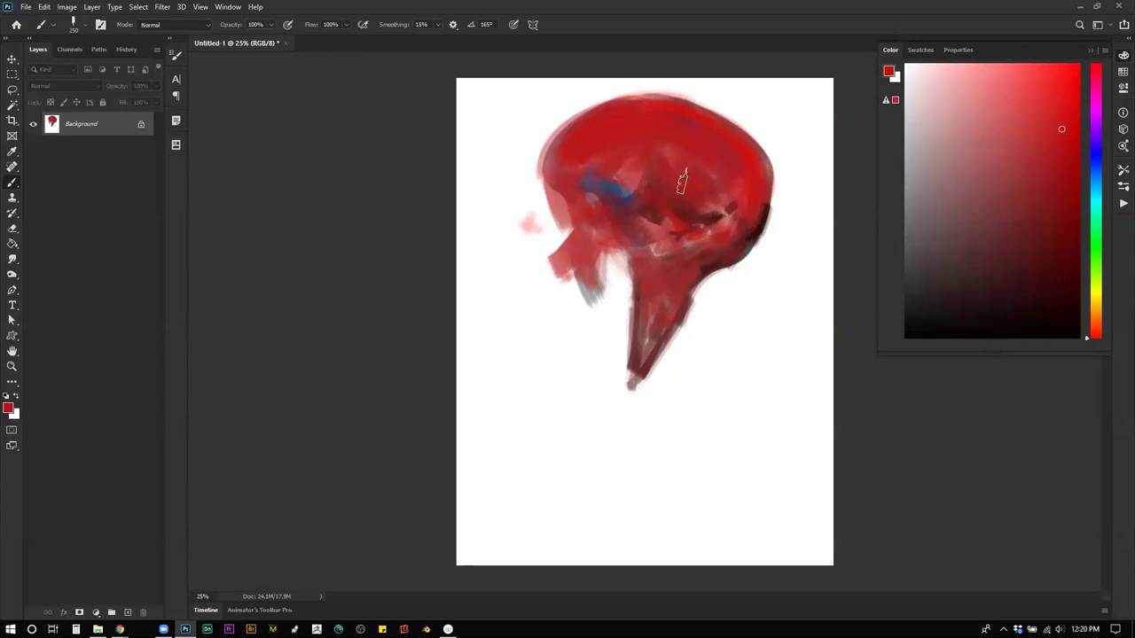
pyautogui.keyDown('alt'); pyautogui.click(723, 213); pyautogui.keyUp('alt')
pyautogui.keyDown('alt'); pyautogui.click(710, 216); pyautogui.keyUp('alt')
pyautogui.keyDown('alt'); pyautogui.click(659, 146); pyautogui.keyUp('alt')
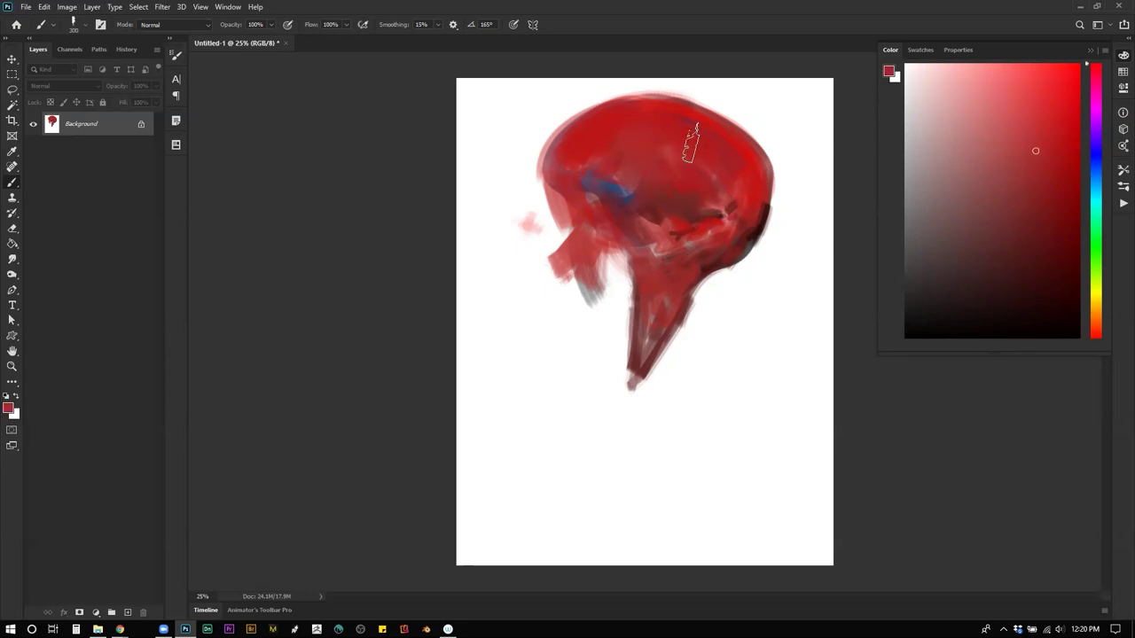
pyautogui.keyDown('alt'); pyautogui.click(690, 158); pyautogui.keyUp('alt')
pyautogui.press('[')
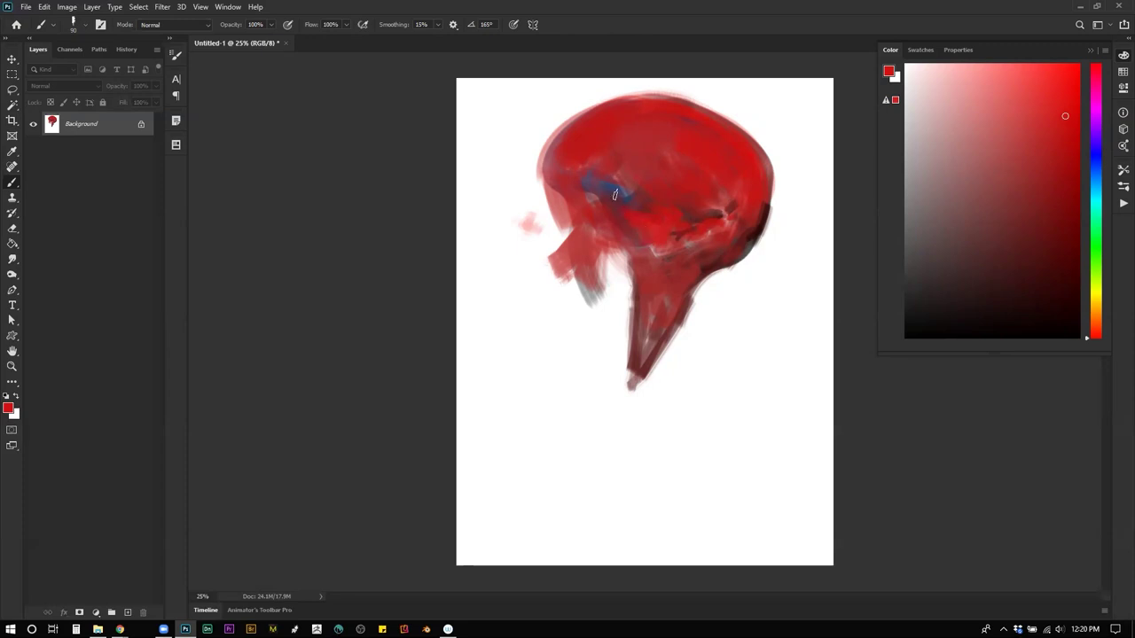
# Step: Add black accents under the jaw, flip the canvas, and paint sampled blue over the stub behind the tapered form
pyautogui.press('d')
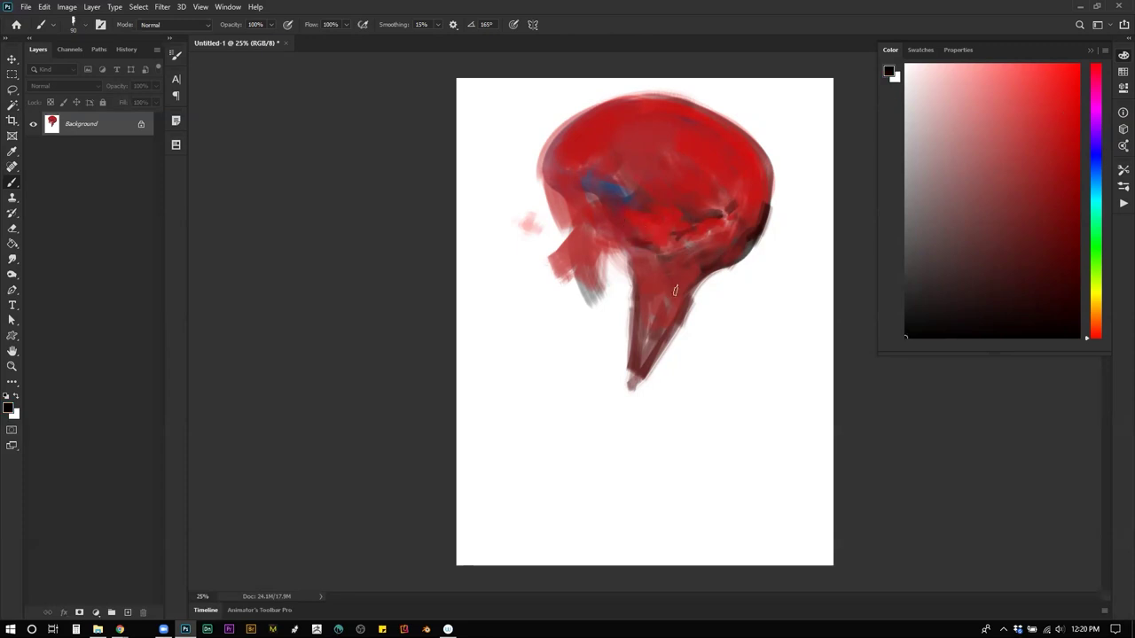
pyautogui.hotkey('ctrl', 'f')
pyautogui.keyDown('alt'); pyautogui.click(683, 178); pyautogui.keyUp('alt')
pyautogui.moveTo(709, 282)
pyautogui.mouseDown()
pyautogui.moveTo(734, 289)
pyautogui.moveTo(742, 268)
pyautogui.moveTo(697, 306)
pyautogui.moveTo(714, 297)
pyautogui.moveTo(708, 311)
pyautogui.mouseUp()
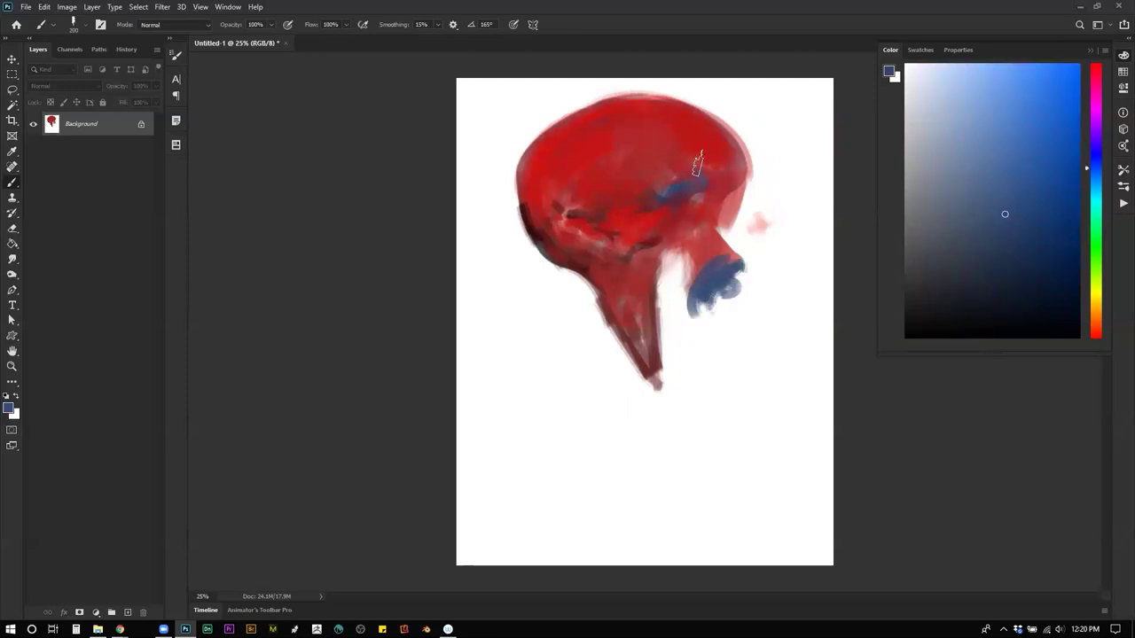
# Step: Duplicate the painting onto a new layer, scale it to 53.82%, and place it at the canvas's upper centre
pyautogui.hotkey('ctrl', 'j')
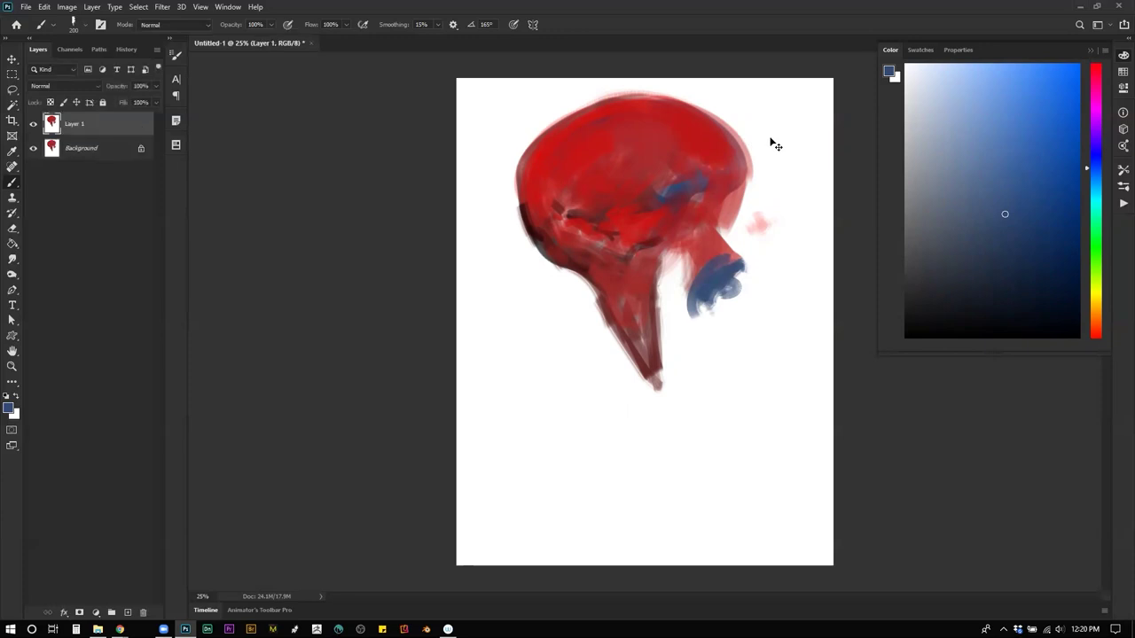
pyautogui.hotkey('ctrl', 't')
pyautogui.moveTo(833, 78); pyautogui.dragTo(719, 130)
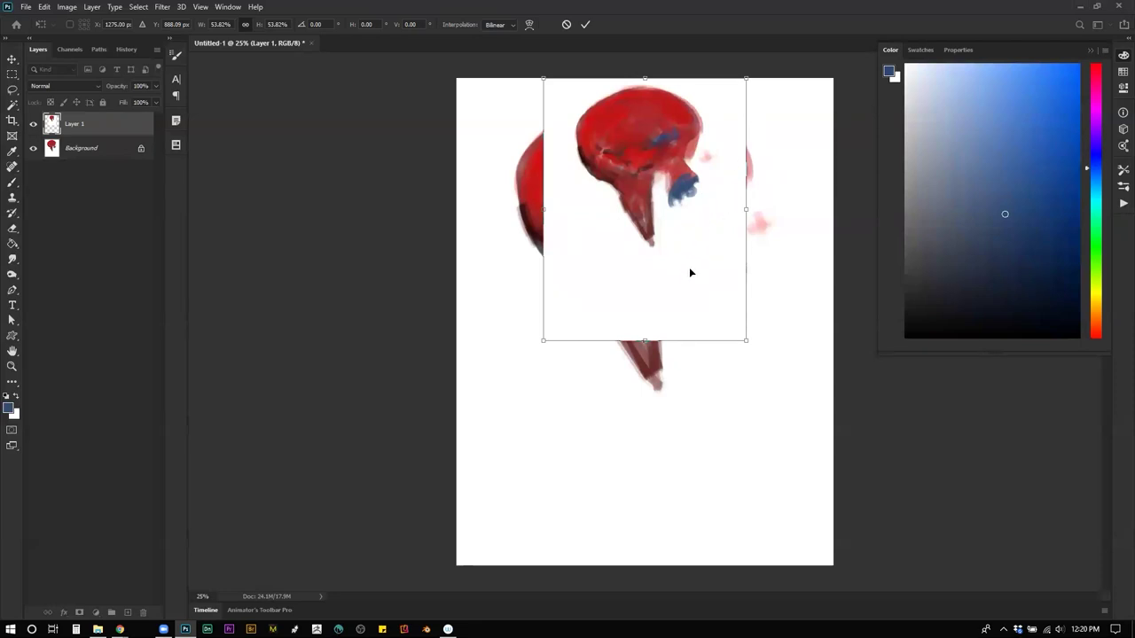
pyautogui.press('Return')
pyautogui.press('b')
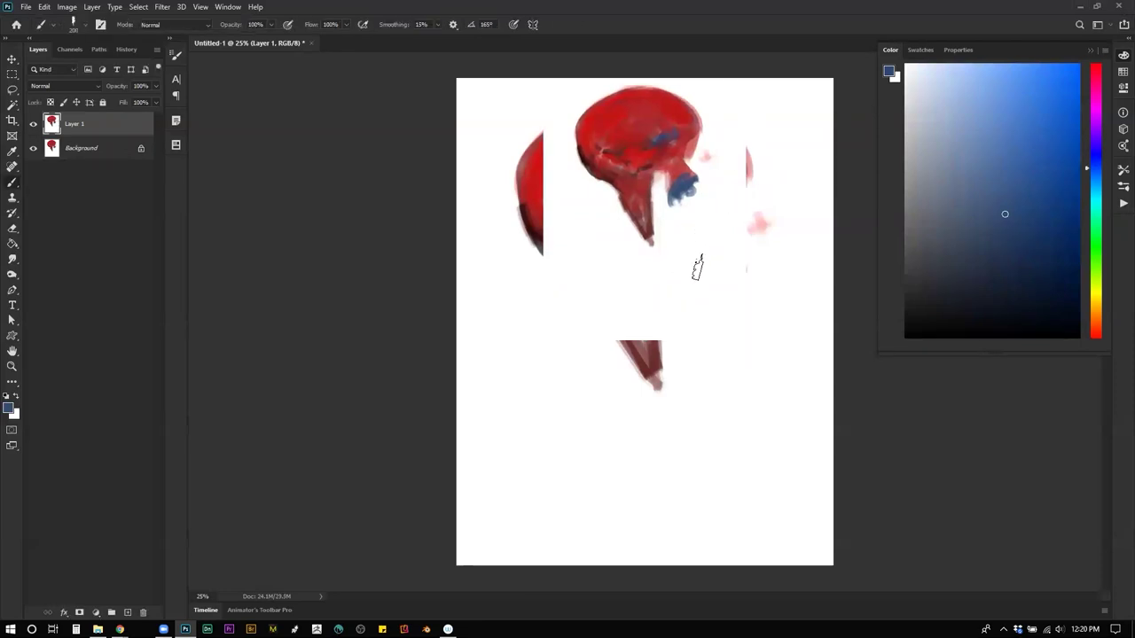
# Step: Paint out the visible remains of the larger original head with sampled white
pyautogui.keyDown('alt'); pyautogui.click(572, 155); pyautogui.keyUp('alt')
pyautogui.moveTo(532, 150)
pyautogui.mouseDown()
pyautogui.moveTo(499, 254)
pyautogui.moveTo(538, 115)
pyautogui.moveTo(530, 232)
pyautogui.moveTo(608, 456)
pyautogui.moveTo(666, 325)
pyautogui.moveTo(742, 241)
pyautogui.moveTo(627, 367)
pyautogui.moveTo(693, 370)
pyautogui.moveTo(777, 132)
pyautogui.moveTo(685, 335)
pyautogui.mouseUp()
# Step: Flip the canvas, shrink the brush, and paint a red neck from the back of the head with black at its base
pyautogui.hotkey('ctrl', 'shift', 'h')
pyautogui.press('d')
pyautogui.press('[')
pyautogui.press('[')
pyautogui.press('[')
pyautogui.press('[')
pyautogui.press('[')
pyautogui.press('[')
pyautogui.press('[')
pyautogui.press('[')
pyautogui.keyDown('alt'); pyautogui.click(607, 129); pyautogui.keyUp('alt')
pyautogui.moveTo(607, 130)
pyautogui.mouseDown()
pyautogui.moveTo(609, 168)
pyautogui.moveTo(587, 211)
pyautogui.moveTo(519, 275)
pyautogui.moveTo(576, 215)
pyautogui.mouseUp()
pyautogui.press('d')
pyautogui.hotkey('ctrl', 'z')
# Step: Sample white, flip the canvas, and trim the inner edge of the pointed chin into a clean line
pyautogui.keyDown('alt'); pyautogui.click(634, 192); pyautogui.keyUp('alt')
pyautogui.moveTo(632, 176); pyautogui.dragTo(641, 248)
pyautogui.hotkey('ctrl', 'shift', 'h')
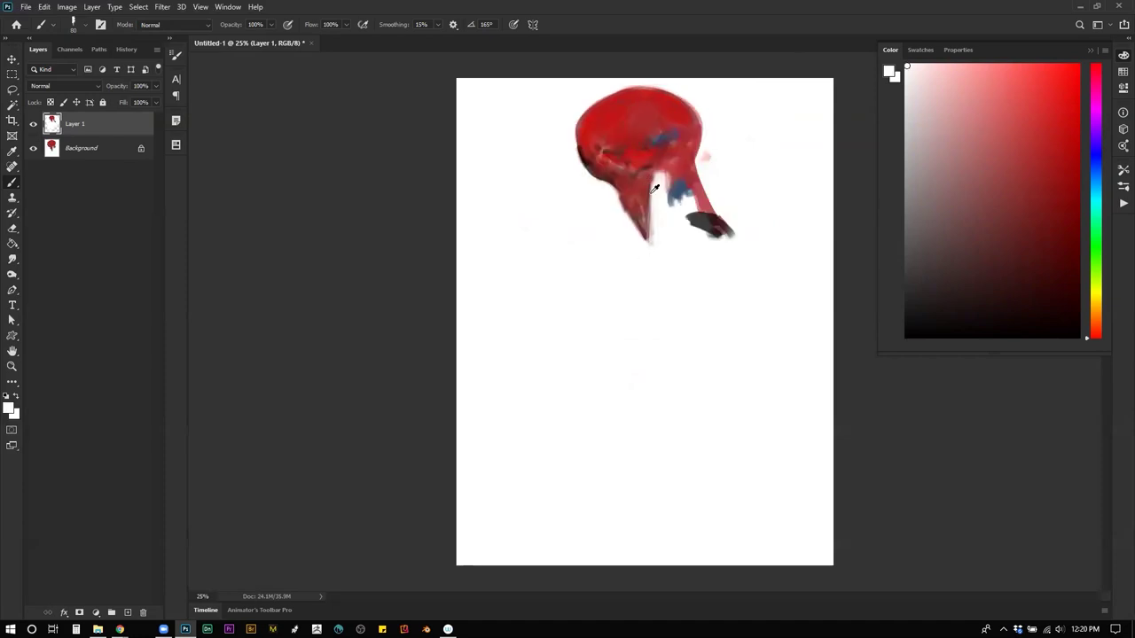
pyautogui.moveTo(658, 192); pyautogui.dragTo(647, 245)
pyautogui.moveTo(661, 178); pyautogui.dragTo(647, 241)
# Step: Sample dark red to shade the chin and neck, then flip the canvas and fill the gap between them
pyautogui.keyDown('alt'); pyautogui.click(614, 172); pyautogui.keyUp('alt')
pyautogui.keyDown('alt'); pyautogui.click(615, 175); pyautogui.keyUp('alt')
pyautogui.moveTo(700, 135)
pyautogui.mouseDown()
pyautogui.moveTo(685, 169)
pyautogui.moveTo(699, 137)
pyautogui.mouseUp()
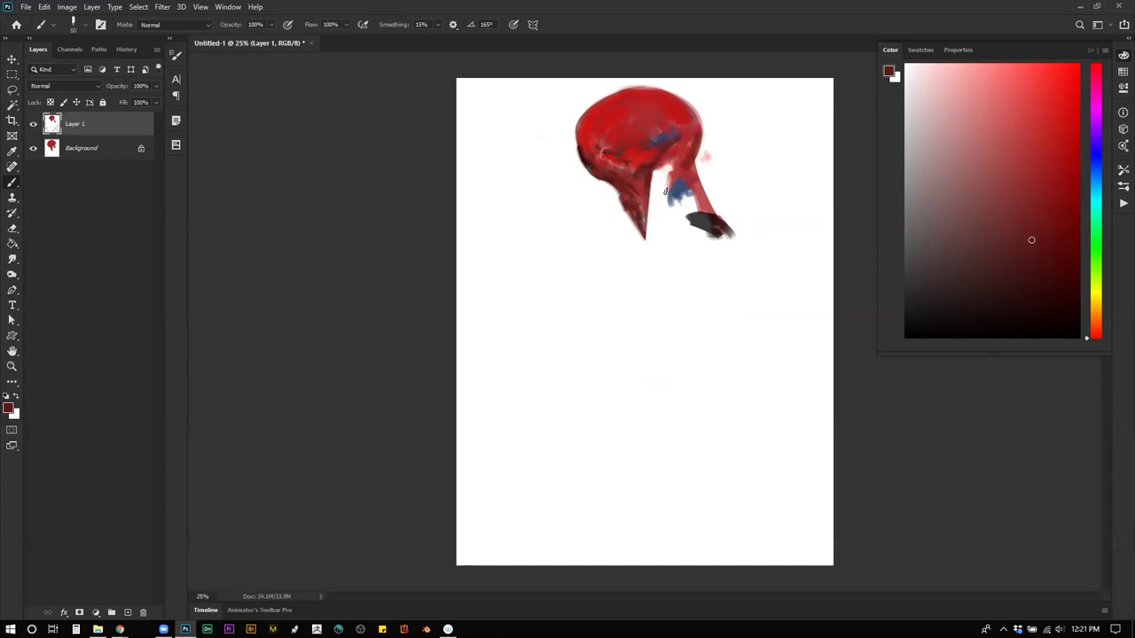
pyautogui.press(']')
pyautogui.hotkey('ctrl', 'shift', 'h')
pyautogui.moveTo(599, 140)
pyautogui.mouseDown()
pyautogui.moveTo(611, 183)
pyautogui.moveTo(598, 154)
pyautogui.moveTo(591, 212)
pyautogui.moveTo(604, 166)
pyautogui.moveTo(598, 187)
pyautogui.moveTo(618, 186)
pyautogui.moveTo(639, 157)
pyautogui.moveTo(640, 183)
pyautogui.moveTo(627, 235)
pyautogui.mouseUp()
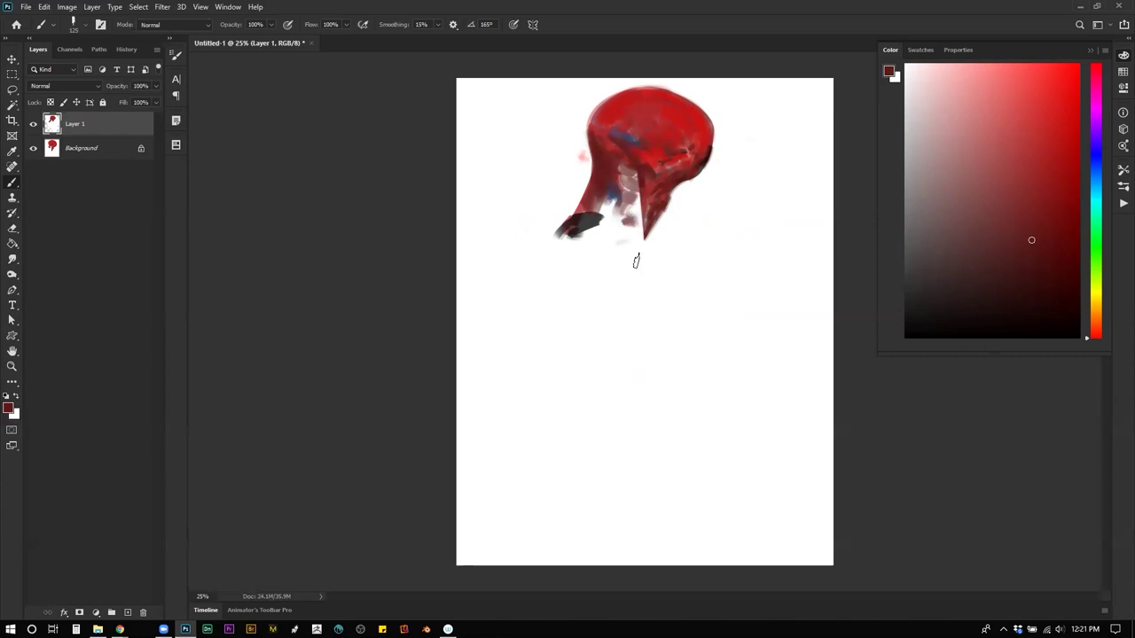
# Step: Paint the shoulder curve at the base of the neck and a short dark red stroke in front of the chest
pyautogui.moveTo(631, 270); pyautogui.dragTo(709, 255)
pyautogui.moveTo(611, 222)
pyautogui.mouseDown()
pyautogui.moveTo(628, 220)
pyautogui.moveTo(607, 206)
pyautogui.moveTo(637, 233)
pyautogui.mouseUp()
pyautogui.moveTo(594, 267)
pyautogui.mouseDown()
pyautogui.moveTo(566, 241)
pyautogui.moveTo(607, 218)
pyautogui.moveTo(555, 249)
pyautogui.moveTo(562, 259)
pyautogui.moveTo(575, 226)
pyautogui.moveTo(552, 299)
pyautogui.mouseUp()
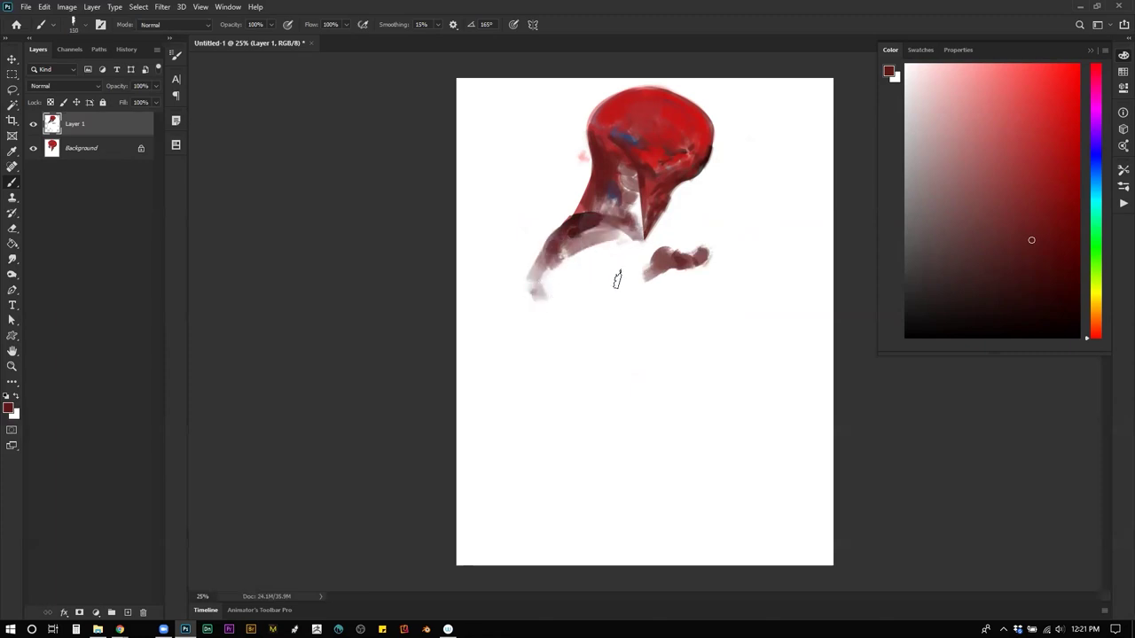
# Step: Outline the long curved torso in dark red, with chest and back lines meeting below
pyautogui.moveTo(652, 282)
pyautogui.mouseDown()
pyautogui.moveTo(629, 335)
pyautogui.moveTo(582, 376)
pyautogui.moveTo(631, 373)
pyautogui.mouseUp()
pyautogui.moveTo(692, 264)
pyautogui.mouseDown()
pyautogui.moveTo(620, 387)
pyautogui.moveTo(590, 409)
pyautogui.moveTo(592, 395)
pyautogui.moveTo(552, 395)
pyautogui.mouseUp()
pyautogui.moveTo(557, 229)
pyautogui.mouseDown()
pyautogui.moveTo(522, 364)
pyautogui.moveTo(564, 406)
pyautogui.moveTo(533, 319)
pyautogui.mouseUp()
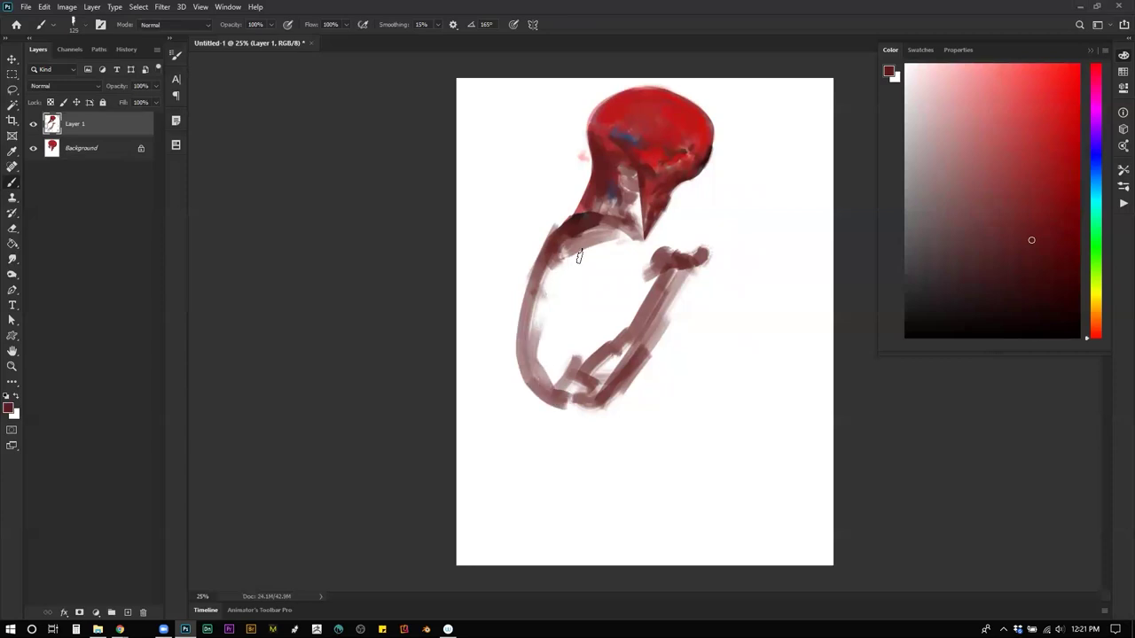
# Step: Undo the inner torso strokes, flip the canvas, and paint a line from the back of the head to the upper back
pyautogui.moveTo(600, 227)
pyautogui.mouseDown()
pyautogui.moveTo(581, 361)
pyautogui.moveTo(605, 229)
pyautogui.moveTo(586, 326)
pyautogui.mouseUp()
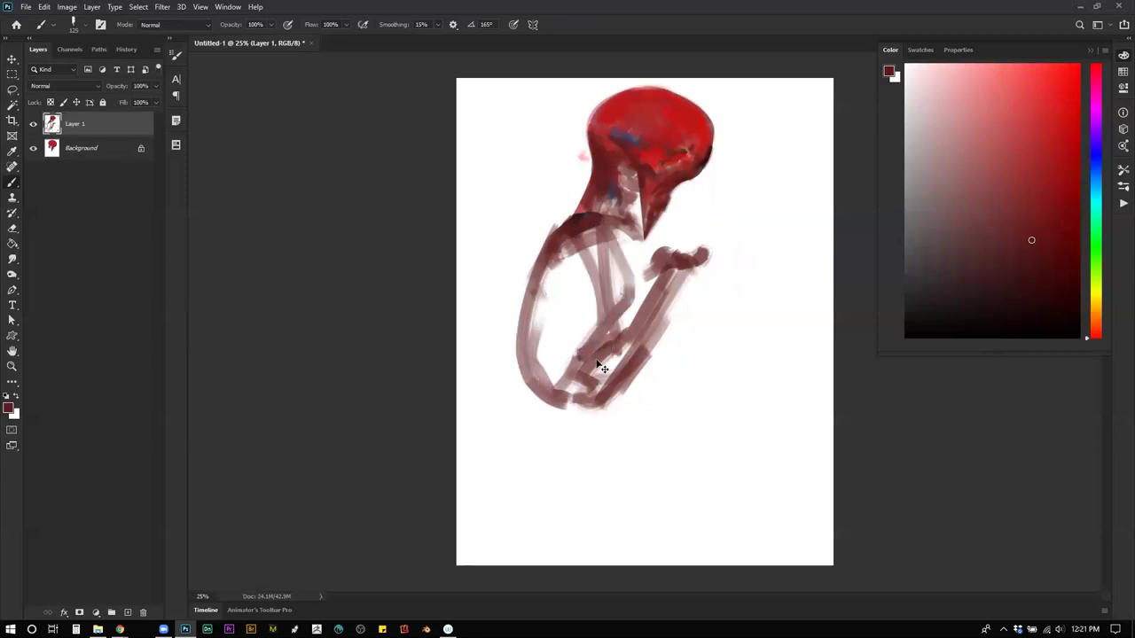
pyautogui.hotkey('ctrl', 'z')
pyautogui.hotkey('ctrl', 'shift', 'h')
pyautogui.press('[')
pyautogui.moveTo(699, 160)
pyautogui.mouseDown()
pyautogui.moveTo(720, 239)
pyautogui.moveTo(756, 267)
pyautogui.mouseUp()
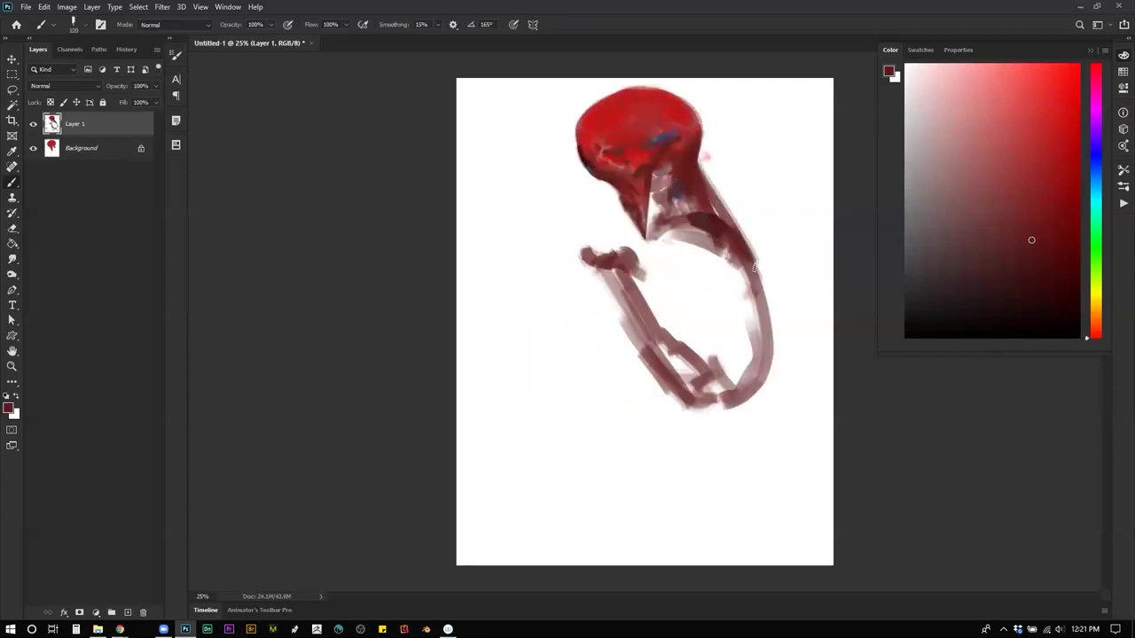
# Step: Block in a raised limb with short upright dark red strokes in front of the chest
pyautogui.moveTo(573, 245)
pyautogui.mouseDown()
pyautogui.moveTo(614, 220)
pyautogui.moveTo(639, 233)
pyautogui.moveTo(605, 215)
pyautogui.moveTo(537, 280)
pyautogui.moveTo(510, 346)
pyautogui.mouseUp()
pyautogui.hotkey('ctrl', 'z')
pyautogui.moveTo(575, 270)
pyautogui.mouseDown()
pyautogui.moveTo(564, 300)
pyautogui.moveTo(576, 261)
pyautogui.moveTo(566, 205)
pyautogui.mouseUp()
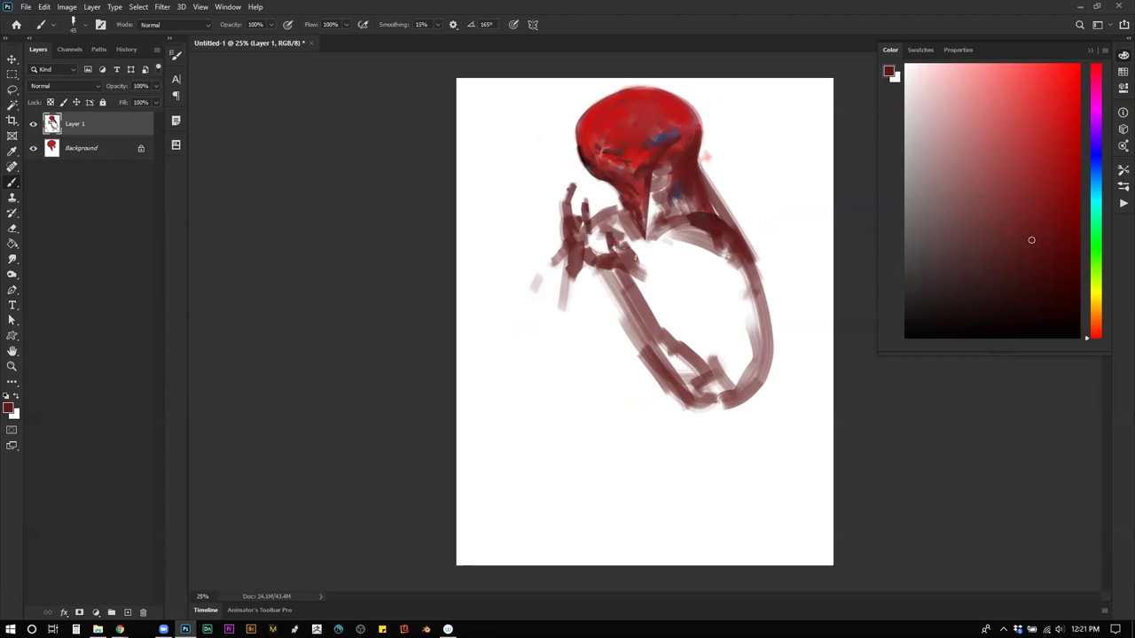
# Step: Paint a long narrow loop hanging down from the raised limb in dark red
pyautogui.moveTo(583, 265); pyautogui.dragTo(584, 353)
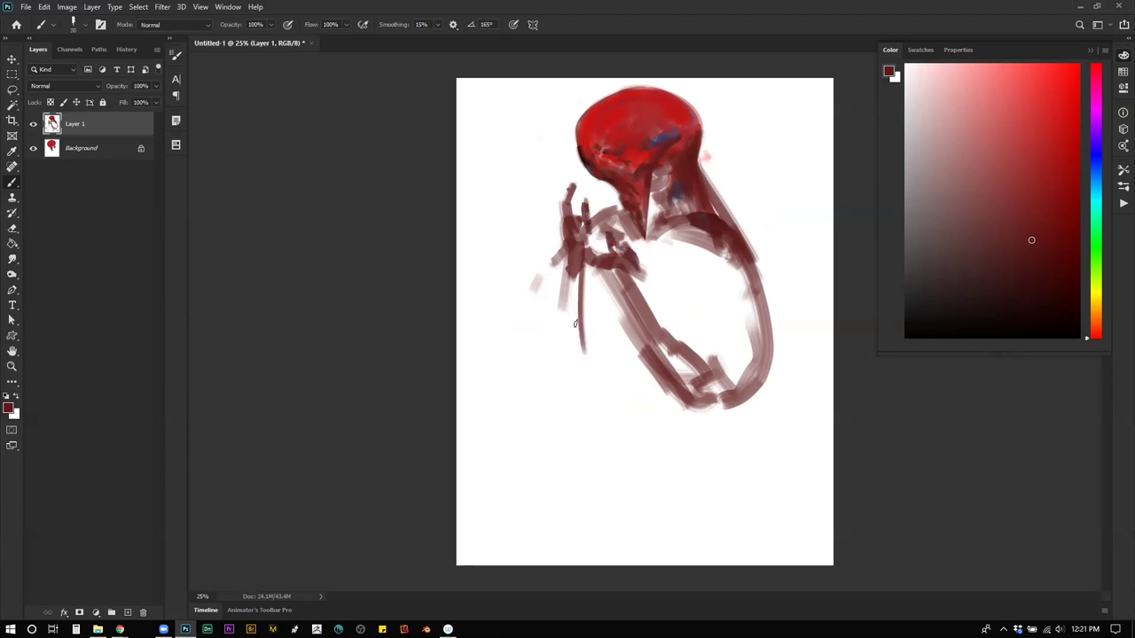
pyautogui.moveTo(569, 259)
pyautogui.mouseDown()
pyautogui.moveTo(557, 346)
pyautogui.moveTo(575, 384)
pyautogui.mouseUp()
pyautogui.hotkey('ctrl', 'z')
pyautogui.moveTo(565, 244)
pyautogui.mouseDown()
pyautogui.moveTo(543, 336)
pyautogui.moveTo(576, 375)
pyautogui.mouseUp()
pyautogui.moveTo(580, 346)
pyautogui.mouseDown()
pyautogui.moveTo(560, 316)
pyautogui.moveTo(548, 355)
pyautogui.mouseUp()
pyautogui.moveTo(576, 296); pyautogui.dragTo(578, 358)
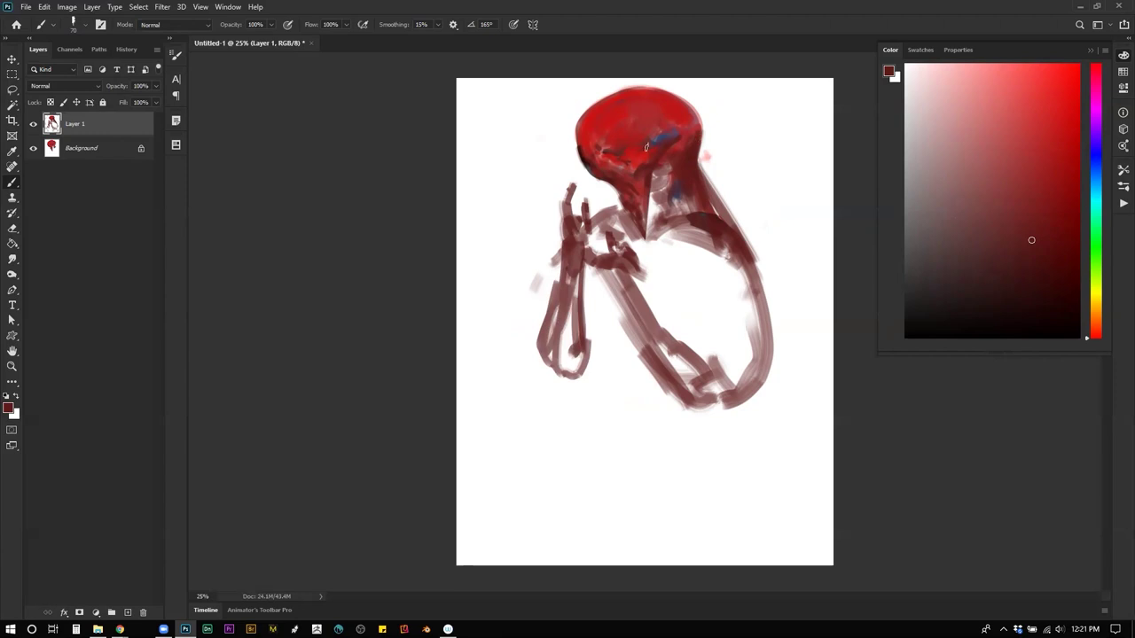
# Step: Sample several reds from the head and repaint its crown and the cheek above the chin
pyautogui.keyDown('alt'); pyautogui.click(609, 149); pyautogui.keyUp('alt')
pyautogui.keyDown('alt'); pyautogui.click(652, 123); pyautogui.keyUp('alt')
pyautogui.keyDown('alt'); pyautogui.click(645, 115); pyautogui.keyUp('alt')
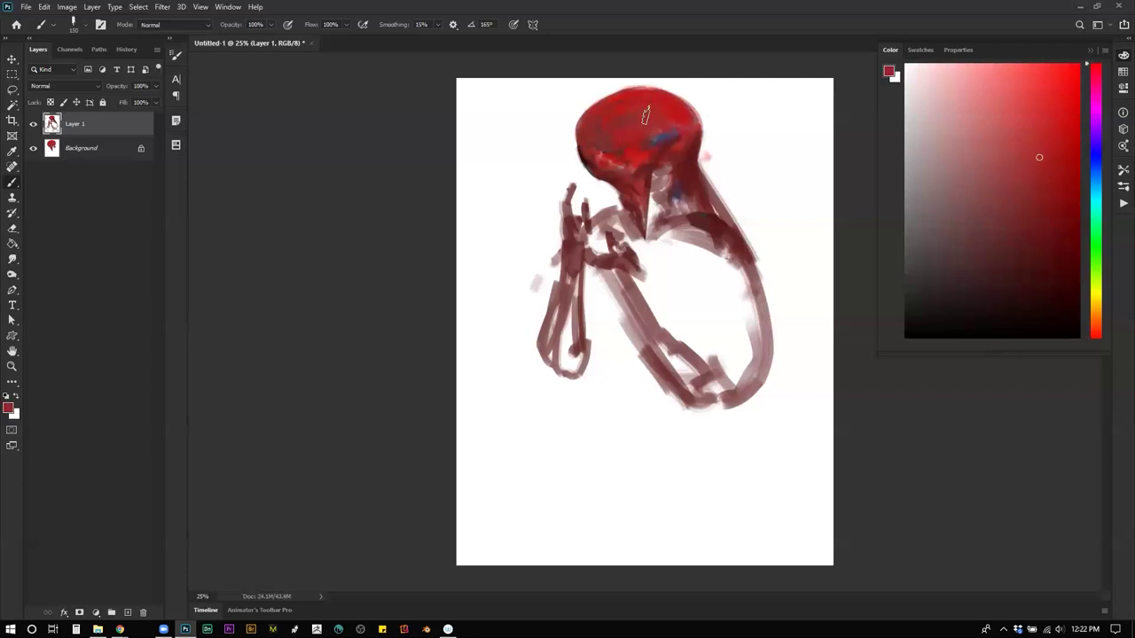
pyautogui.keyDown('alt'); pyautogui.click(640, 158); pyautogui.keyUp('alt')
pyautogui.press('[')
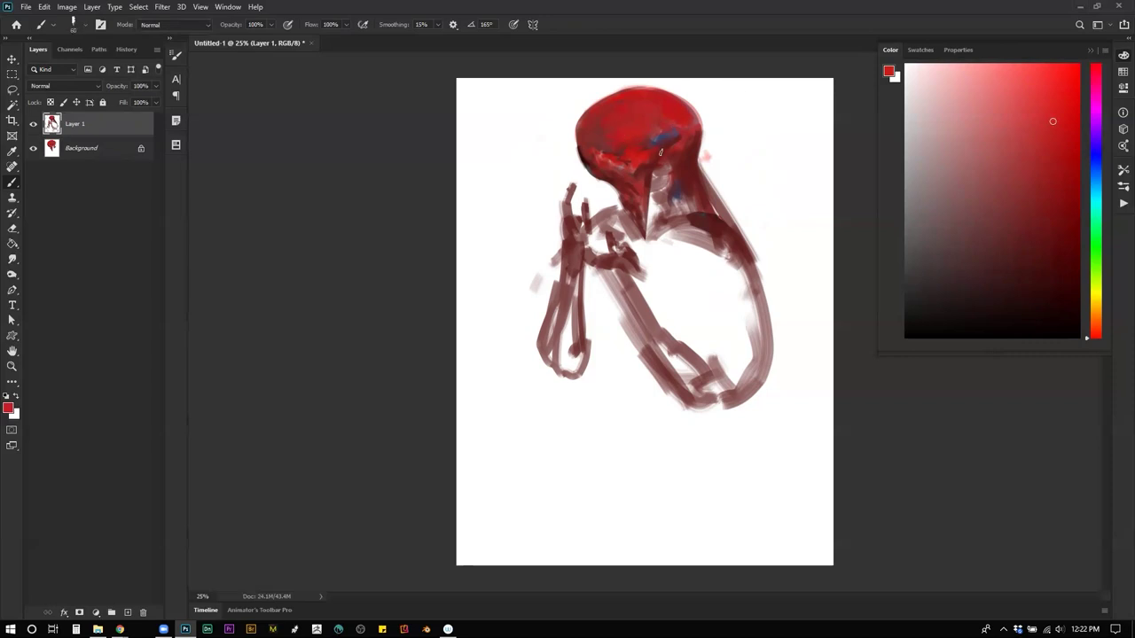
# Step: Flip the canvas, sample a muted violet-blue from the head, and paint it down the neck and over the upper back
pyautogui.hotkey('ctrl', 'f')
pyautogui.keyDown('alt'); pyautogui.click(634, 134); pyautogui.keyUp('alt')
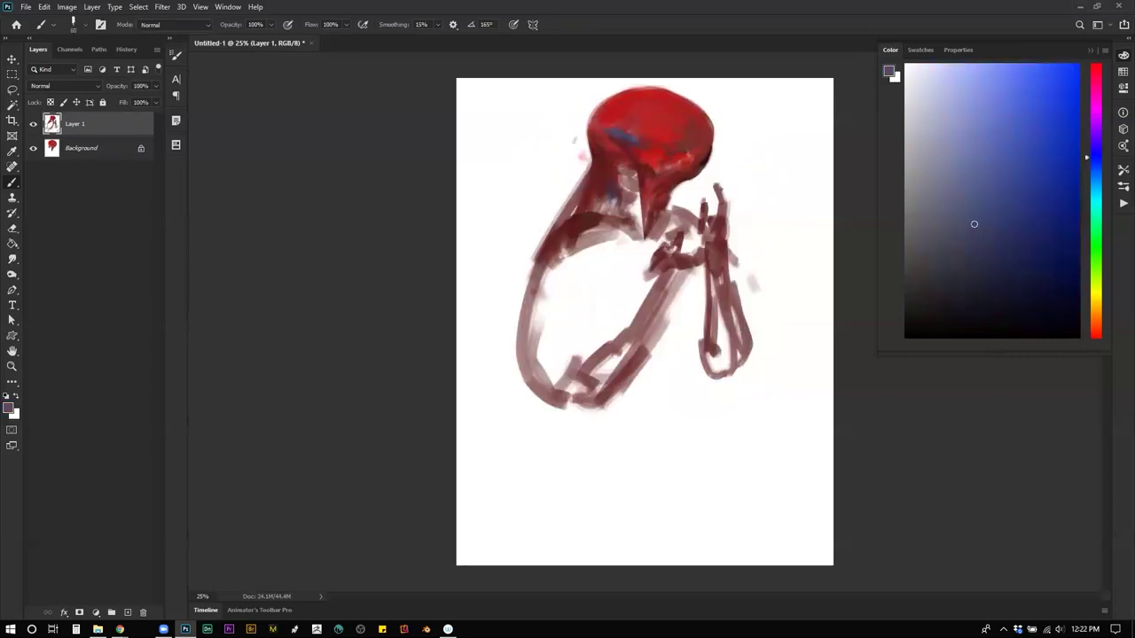
pyautogui.moveTo(590, 144)
pyautogui.mouseDown()
pyautogui.moveTo(627, 166)
pyautogui.moveTo(579, 184)
pyautogui.moveTo(614, 204)
pyautogui.moveTo(574, 208)
pyautogui.moveTo(617, 200)
pyautogui.moveTo(578, 188)
pyautogui.moveTo(599, 182)
pyautogui.moveTo(610, 227)
pyautogui.mouseUp()
pyautogui.moveTo(541, 273)
pyautogui.mouseDown()
pyautogui.moveTo(548, 291)
pyautogui.moveTo(601, 241)
pyautogui.mouseUp()
# Step: Choose a medium blue and block in the torso and the bulky near sleeve down to the elbow
pyautogui.moveTo(1038, 226)
pyautogui.mouseDown()
pyautogui.moveTo(1059, 221)
pyautogui.moveTo(1059, 164)
pyautogui.mouseUp()
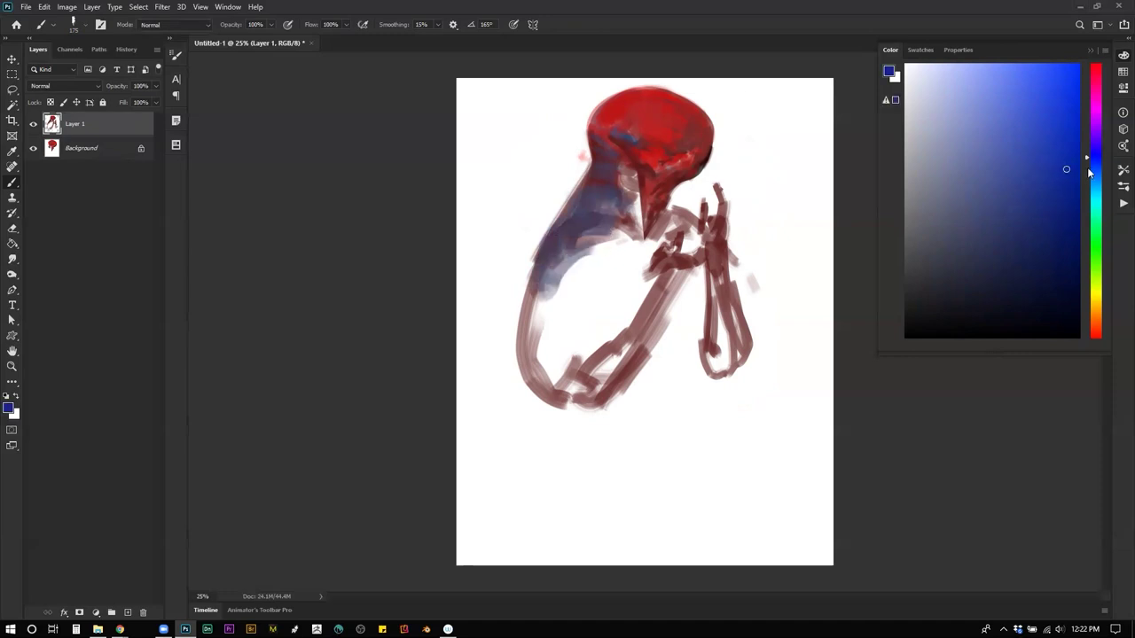
pyautogui.click(1089, 173)
pyautogui.moveTo(588, 235)
pyautogui.mouseDown()
pyautogui.moveTo(543, 278)
pyautogui.moveTo(618, 241)
pyautogui.moveTo(559, 235)
pyautogui.moveTo(573, 247)
pyautogui.moveTo(571, 275)
pyautogui.moveTo(539, 303)
pyautogui.moveTo(560, 294)
pyautogui.moveTo(561, 306)
pyautogui.moveTo(544, 300)
pyautogui.moveTo(559, 280)
pyautogui.moveTo(547, 278)
pyautogui.moveTo(533, 310)
pyautogui.moveTo(533, 296)
pyautogui.moveTo(597, 308)
pyautogui.moveTo(575, 274)
pyautogui.moveTo(587, 321)
pyautogui.moveTo(524, 361)
pyautogui.moveTo(594, 346)
pyautogui.moveTo(539, 349)
pyautogui.moveTo(533, 312)
pyautogui.moveTo(512, 350)
pyautogui.moveTo(544, 374)
pyautogui.moveTo(557, 399)
pyautogui.mouseUp()
pyautogui.moveTo(612, 324)
pyautogui.mouseDown()
pyautogui.moveTo(639, 217)
pyautogui.moveTo(685, 330)
pyautogui.moveTo(682, 293)
pyautogui.mouseUp()
# Step: Undo the short stroke below the forearm and block in the lower body with broad curved blue strokes
pyautogui.moveTo(645, 368)
pyautogui.mouseDown()
pyautogui.moveTo(660, 389)
pyautogui.moveTo(642, 390)
pyautogui.mouseUp()
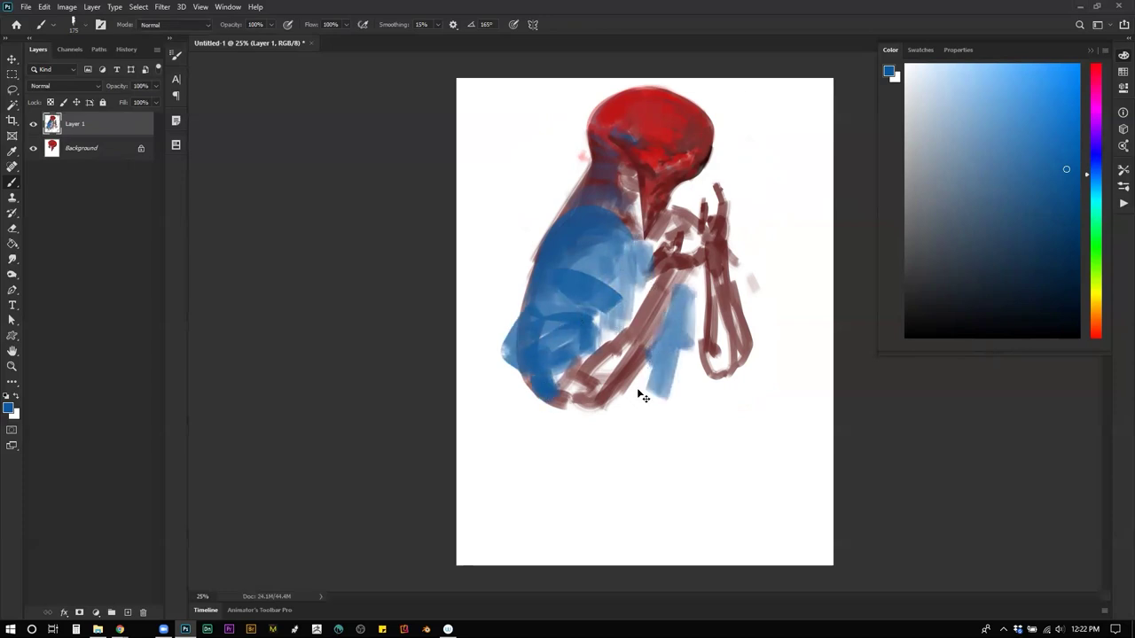
pyautogui.hotkey('ctrl', 'z')
pyautogui.moveTo(558, 423)
pyautogui.mouseDown()
pyautogui.moveTo(621, 395)
pyautogui.moveTo(639, 403)
pyautogui.moveTo(610, 432)
pyautogui.moveTo(665, 366)
pyautogui.moveTo(683, 317)
pyautogui.moveTo(649, 368)
pyautogui.moveTo(680, 362)
pyautogui.moveTo(680, 350)
pyautogui.moveTo(676, 401)
pyautogui.moveTo(567, 446)
pyautogui.moveTo(571, 429)
pyautogui.moveTo(548, 405)
pyautogui.moveTo(566, 436)
pyautogui.moveTo(637, 437)
pyautogui.moveTo(678, 413)
pyautogui.moveTo(706, 422)
pyautogui.moveTo(677, 455)
pyautogui.moveTo(591, 470)
pyautogui.mouseUp()
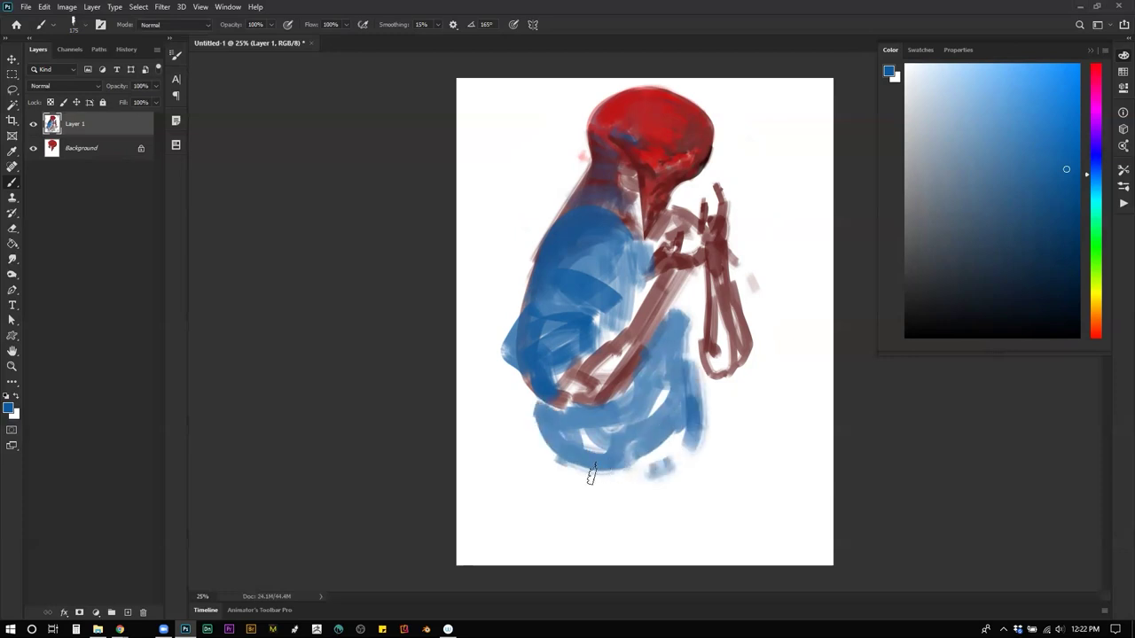
# Step: Reset the colours to black and paint a collar line from the back of the neck down to the chest
pyautogui.press('d')
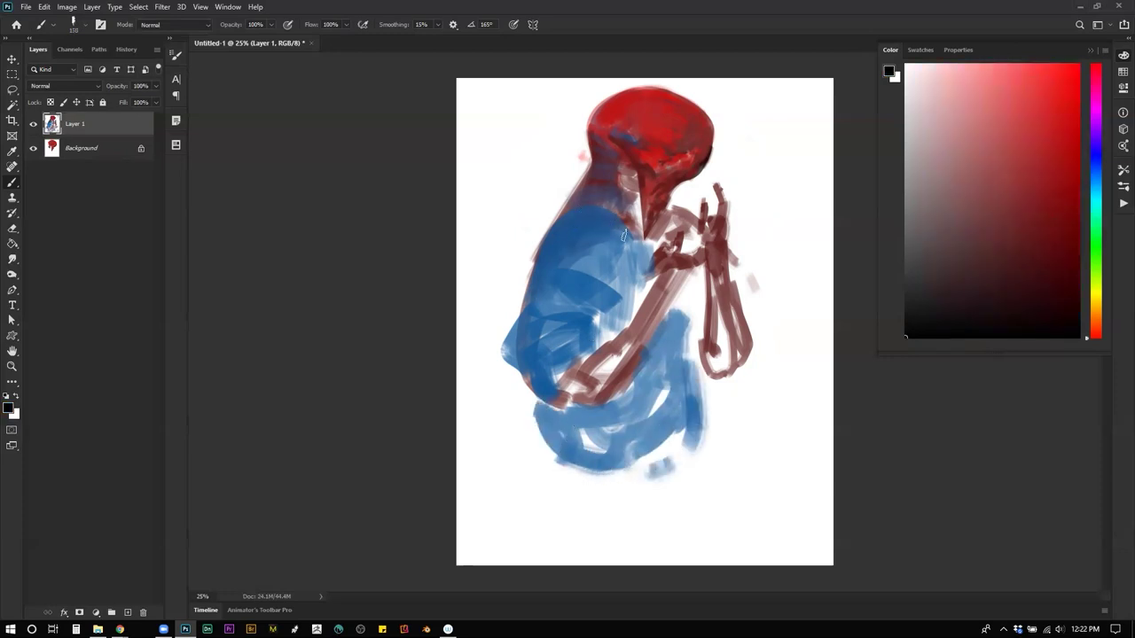
pyautogui.moveTo(621, 224)
pyautogui.mouseDown()
pyautogui.moveTo(575, 196)
pyautogui.moveTo(637, 248)
pyautogui.mouseUp()
pyautogui.hotkey('ctrl', 'z')
pyautogui.press(']')
pyautogui.press(']')
pyautogui.moveTo(588, 172); pyautogui.dragTo(653, 277)
# Step: Flip the canvas to paint black across the shoulder and the far side of the collar, and flip it back
pyautogui.hotkey('ctrl', 'shift', 'h')
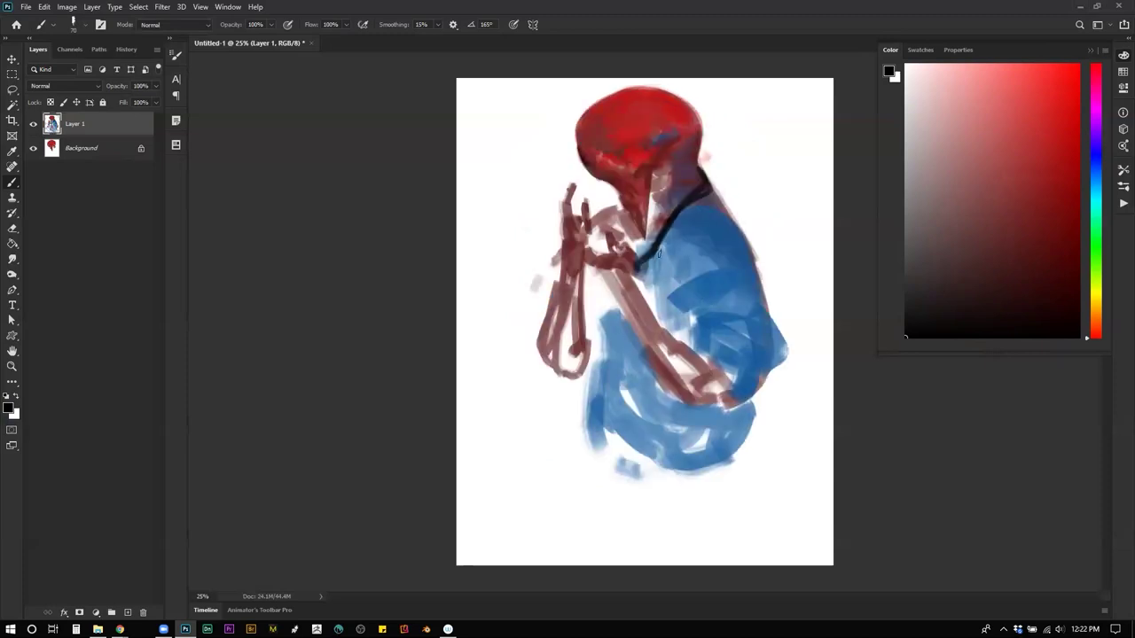
pyautogui.moveTo(662, 222)
pyautogui.mouseDown()
pyautogui.moveTo(646, 258)
pyautogui.moveTo(649, 197)
pyautogui.moveTo(646, 261)
pyautogui.moveTo(618, 209)
pyautogui.moveTo(660, 263)
pyautogui.moveTo(688, 225)
pyautogui.moveTo(729, 220)
pyautogui.moveTo(701, 234)
pyautogui.moveTo(736, 231)
pyautogui.moveTo(742, 250)
pyautogui.mouseUp()
pyautogui.hotkey('ctrl', 'f')
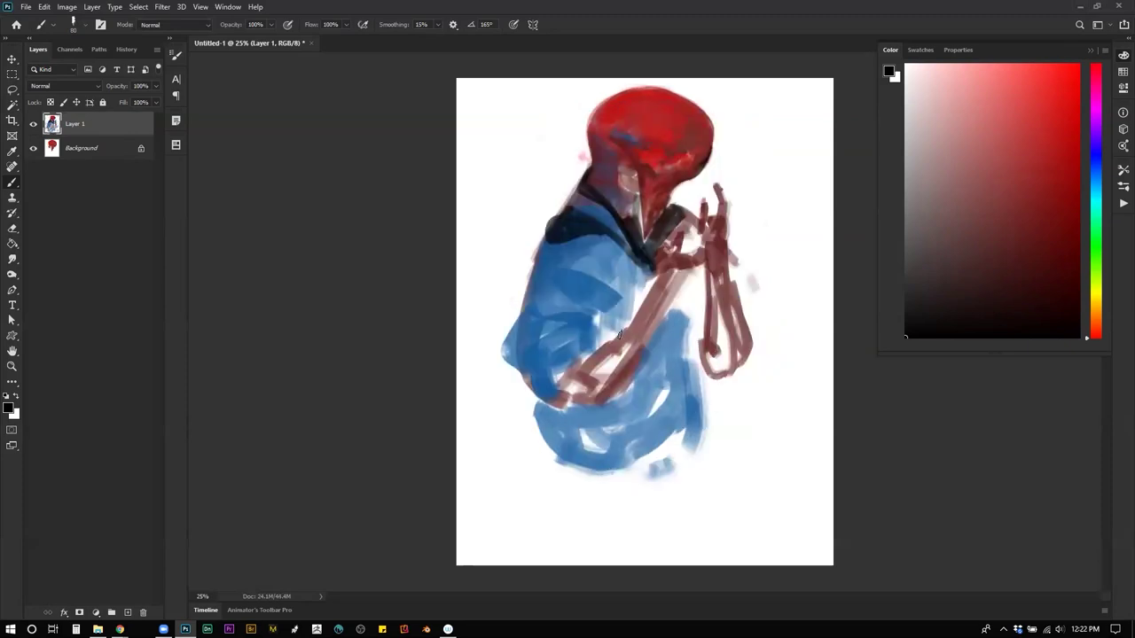
# Step: Add black accents along the sleeve's front edge and cover the blue lower body with broader black strokes
pyautogui.moveTo(608, 338)
pyautogui.mouseDown()
pyautogui.moveTo(620, 311)
pyautogui.moveTo(618, 253)
pyautogui.moveTo(626, 312)
pyautogui.mouseUp()
pyautogui.moveTo(611, 238)
pyautogui.mouseDown()
pyautogui.moveTo(630, 322)
pyautogui.moveTo(652, 356)
pyautogui.moveTo(677, 310)
pyautogui.mouseUp()
pyautogui.hotkey('ctrl', 'z')
pyautogui.press(']')
pyautogui.press(']')
pyautogui.moveTo(678, 310)
pyautogui.mouseDown()
pyautogui.moveTo(691, 363)
pyautogui.moveTo(684, 395)
pyautogui.mouseUp()
pyautogui.moveTo(675, 340)
pyautogui.mouseDown()
pyautogui.moveTo(669, 328)
pyautogui.moveTo(625, 406)
pyautogui.moveTo(555, 413)
pyautogui.moveTo(569, 451)
pyautogui.moveTo(559, 417)
pyautogui.moveTo(613, 461)
pyautogui.moveTo(585, 435)
pyautogui.moveTo(632, 406)
pyautogui.moveTo(678, 339)
pyautogui.moveTo(632, 427)
pyautogui.moveTo(685, 410)
pyautogui.moveTo(682, 329)
pyautogui.mouseUp()
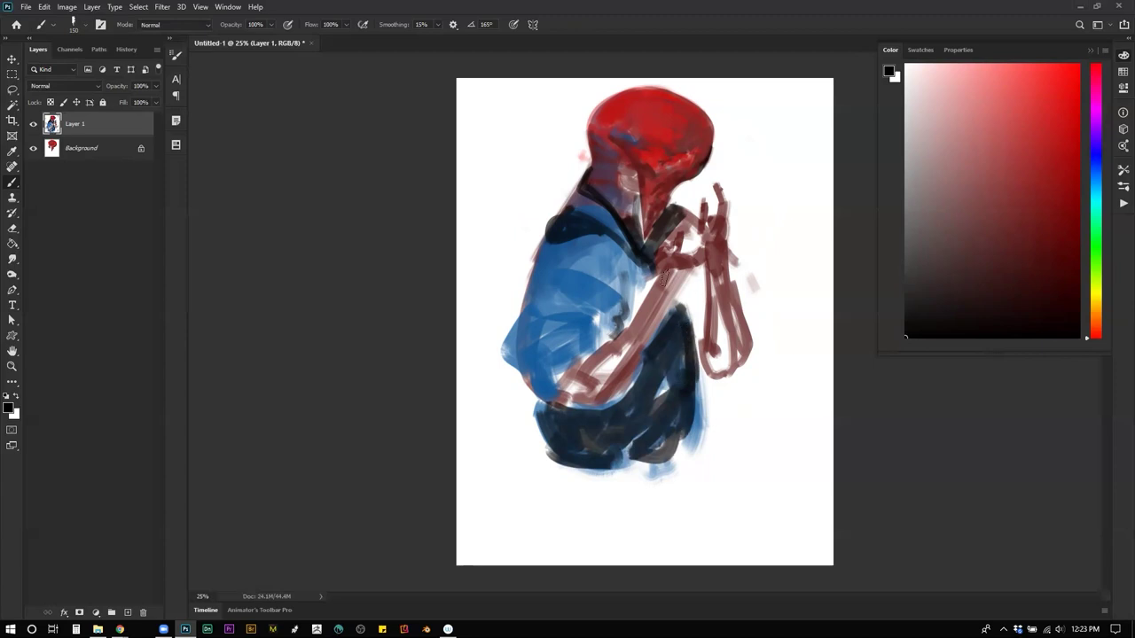
# Step: Sample the white background and cut the back and front of the head to straighter contours, flipping the canvas while trimming
pyautogui.keyDown('alt'); pyautogui.click(577, 125); pyautogui.keyUp('alt')
pyautogui.hotkey('ctrl', 'shift', 'h')
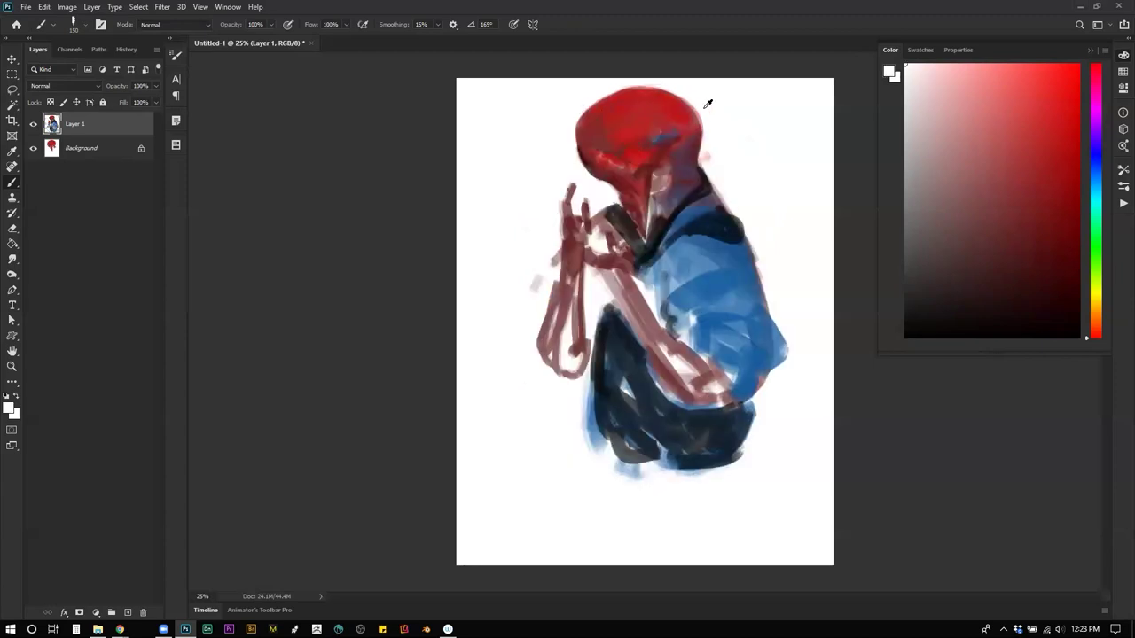
pyautogui.moveTo(691, 71)
pyautogui.mouseDown()
pyautogui.moveTo(718, 163)
pyautogui.moveTo(708, 169)
pyautogui.mouseUp()
pyautogui.hotkey('ctrl', 'shift', 'h')
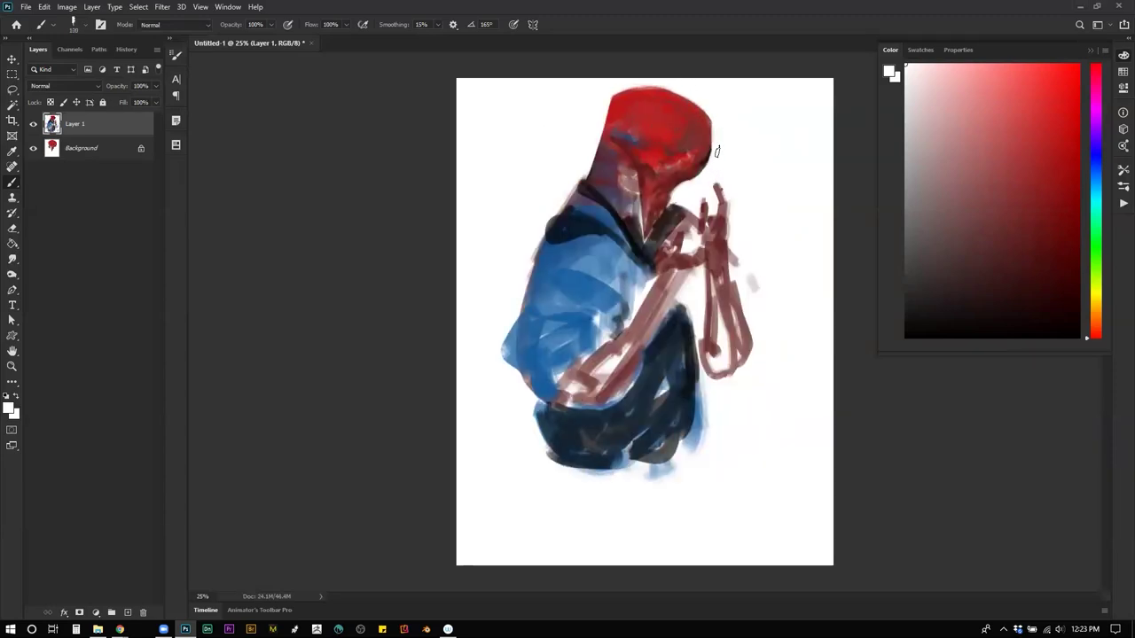
# Step: Shade the side of the head with sampled dark tones and paint a dark round eye beside the pointed chin
pyautogui.keyDown('alt'); pyautogui.click(616, 157); pyautogui.keyUp('alt')
pyautogui.moveTo(605, 124); pyautogui.dragTo(636, 129)
pyautogui.press('d')
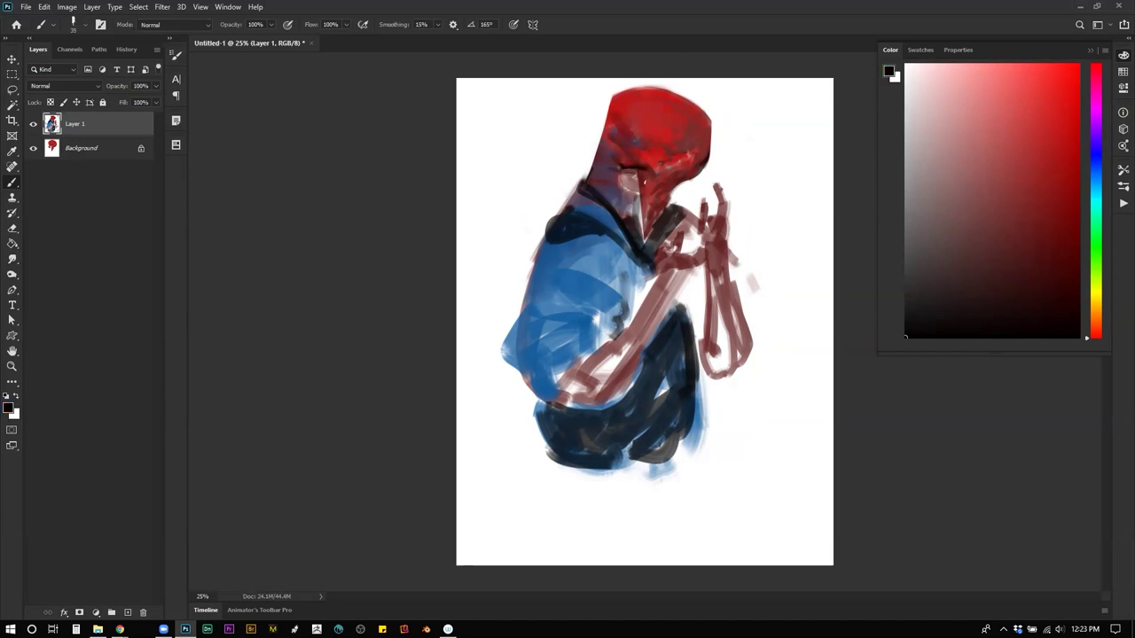
pyautogui.keyDown('alt'); pyautogui.click(632, 166); pyautogui.keyUp('alt')
pyautogui.moveTo(629, 179); pyautogui.dragTo(629, 182)
pyautogui.press('d')
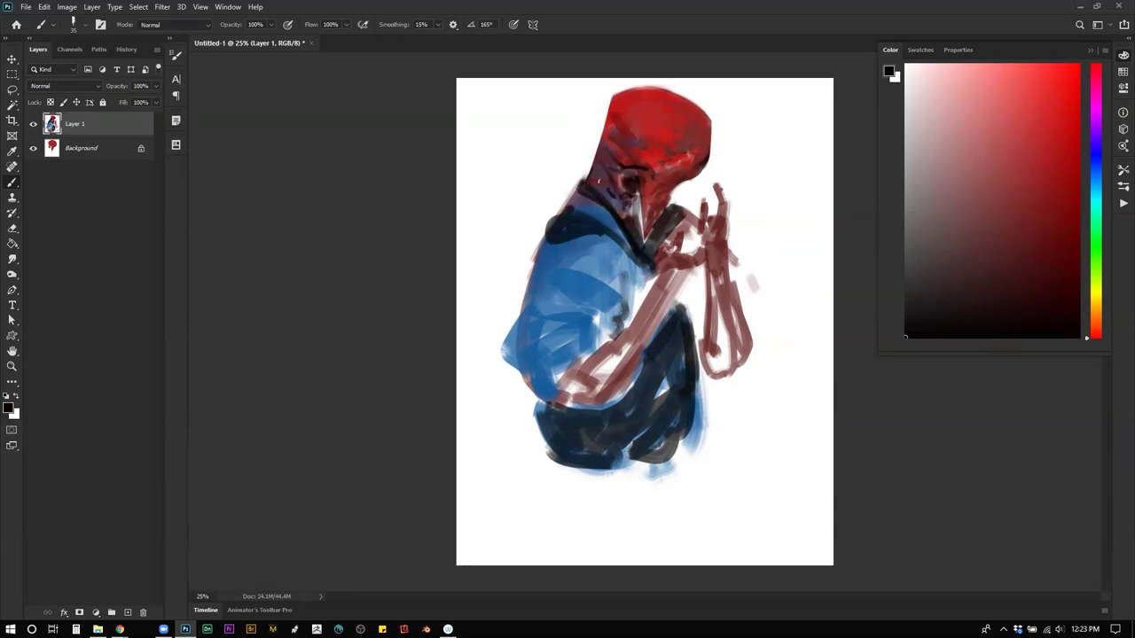
# Step: Flip the canvas, sample a bright red and repaint the face down to the pointed chin, and flip it back
pyautogui.hotkey('ctrl', 'shift', 'h')
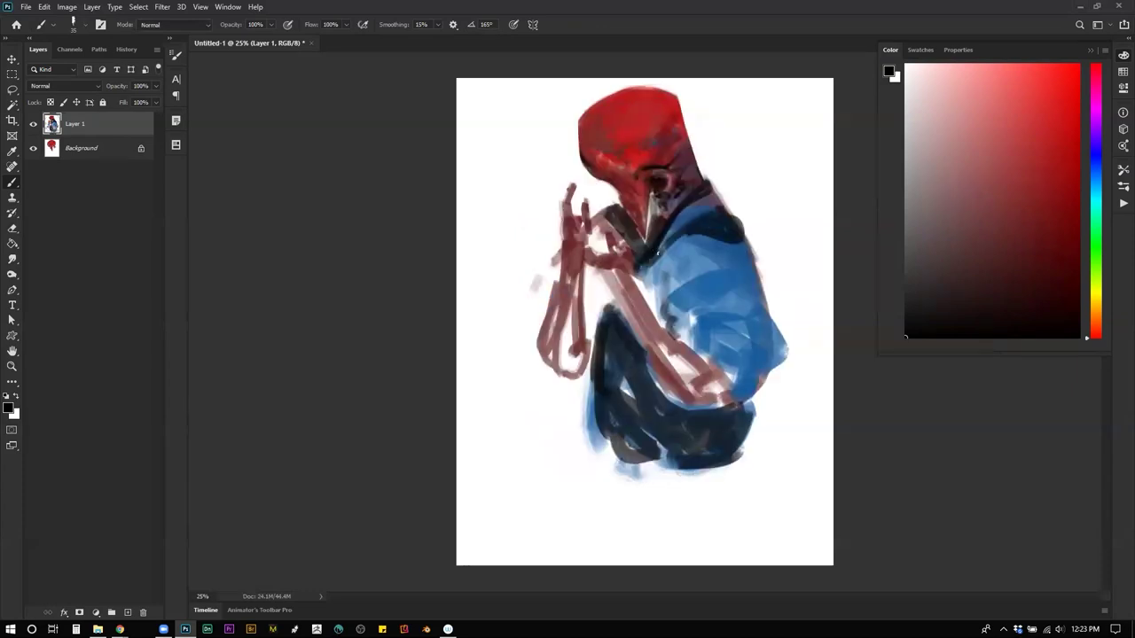
pyautogui.keyDown('alt'); pyautogui.click(642, 149); pyautogui.keyUp('alt')
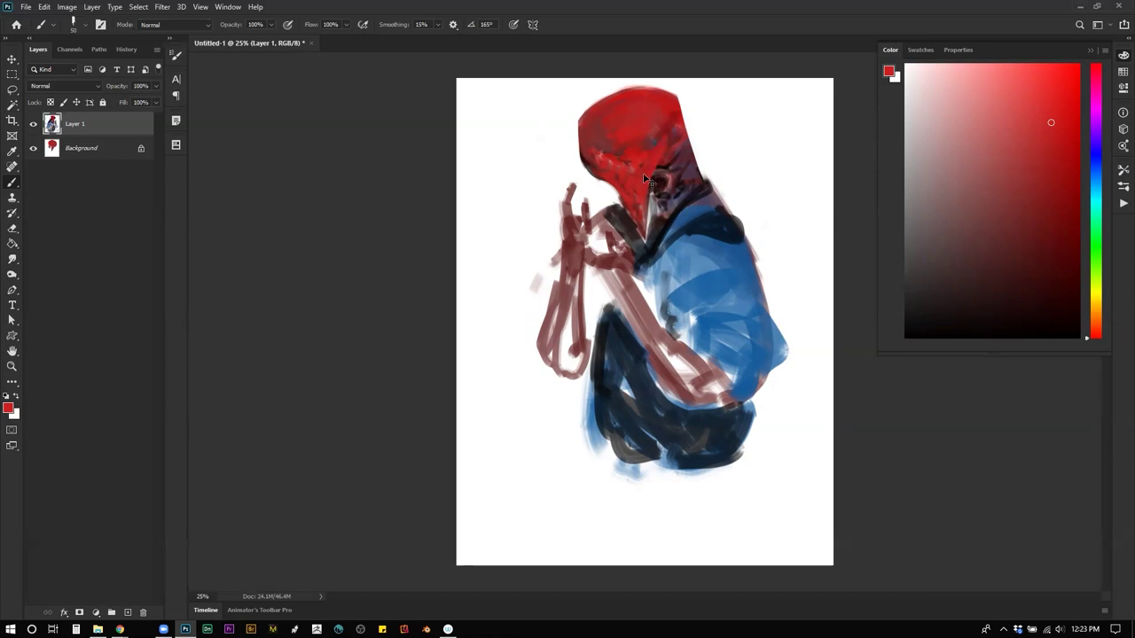
pyautogui.hotkey('ctrl', 'shift', 'h')
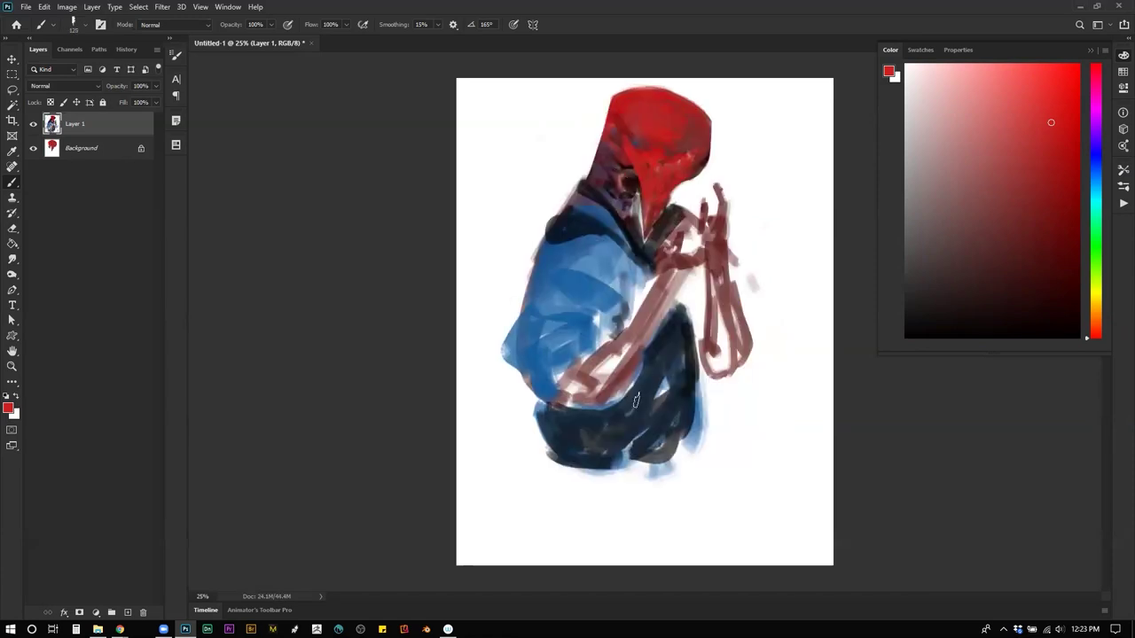
# Step: Paint a waistband under the black lower body in red and bright orange, with loose strokes trailing below it
pyautogui.moveTo(552, 443)
pyautogui.mouseDown()
pyautogui.moveTo(618, 461)
pyautogui.moveTo(617, 448)
pyautogui.moveTo(599, 460)
pyautogui.moveTo(584, 447)
pyautogui.moveTo(676, 488)
pyautogui.mouseUp()
pyautogui.click(1096, 328)
pyautogui.click(1076, 85)
pyautogui.click(592, 529)
pyautogui.moveTo(576, 452)
pyautogui.mouseDown()
pyautogui.moveTo(645, 465)
pyautogui.moveTo(619, 505)
pyautogui.mouseUp()
# Step: Choose a muted red and fill in the near forearm from the elbow up to the wrist
pyautogui.click(1096, 337)
pyautogui.click(1041, 156)
pyautogui.moveTo(641, 331)
pyautogui.mouseDown()
pyautogui.moveTo(586, 396)
pyautogui.moveTo(599, 369)
pyautogui.moveTo(599, 411)
pyautogui.moveTo(648, 338)
pyautogui.moveTo(614, 396)
pyautogui.moveTo(624, 358)
pyautogui.moveTo(585, 405)
pyautogui.moveTo(588, 385)
pyautogui.moveTo(640, 377)
pyautogui.mouseUp()
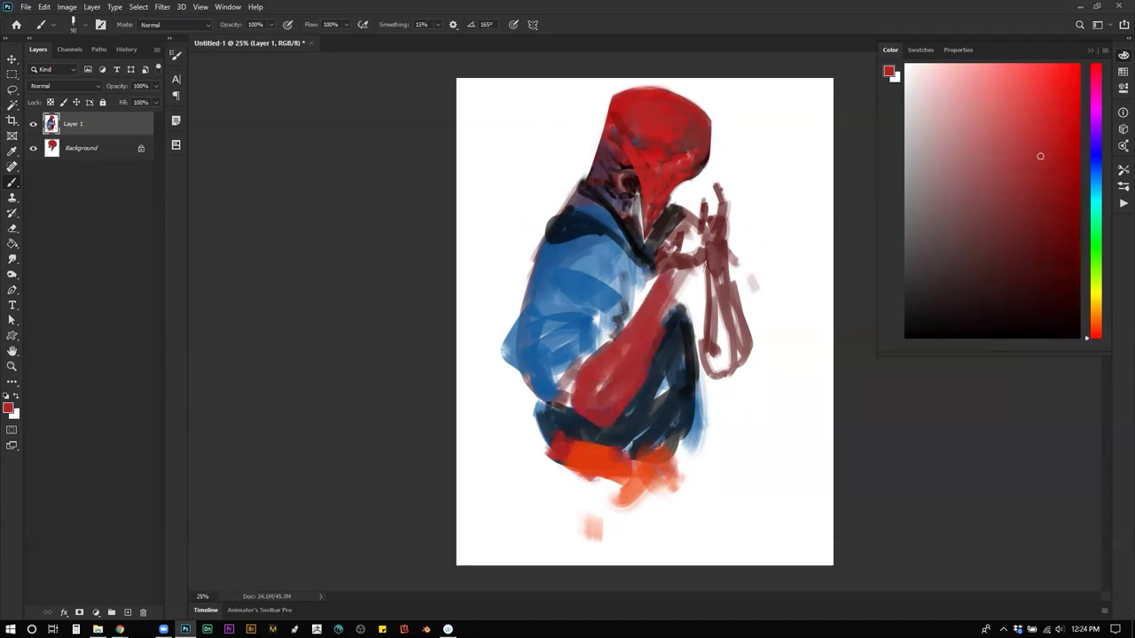
# Step: Fill the raised far forearm and the hands with the same red, flipping the canvas and resizing the brush
pyautogui.moveTo(711, 352)
pyautogui.mouseDown()
pyautogui.moveTo(731, 386)
pyautogui.moveTo(736, 373)
pyautogui.moveTo(707, 344)
pyautogui.mouseUp()
pyautogui.hotkey('ctrl', 'shift', 'h')
pyautogui.press('[')
pyautogui.press('[')
pyautogui.press('[')
pyautogui.press('[')
pyautogui.press('[')
pyautogui.moveTo(603, 223)
pyautogui.mouseDown()
pyautogui.moveTo(594, 239)
pyautogui.moveTo(604, 237)
pyautogui.moveTo(616, 261)
pyautogui.moveTo(587, 288)
pyautogui.moveTo(604, 282)
pyautogui.moveTo(581, 360)
pyautogui.mouseUp()
# Step: Paint black over the chest and shoulder to form a dark vest, flip the canvas, and darken the sleeve's inner edge
pyautogui.press('d')
pyautogui.moveTo(642, 275)
pyautogui.mouseDown()
pyautogui.moveTo(677, 337)
pyautogui.moveTo(655, 255)
pyautogui.moveTo(677, 323)
pyautogui.moveTo(698, 216)
pyautogui.moveTo(724, 225)
pyautogui.moveTo(727, 206)
pyautogui.moveTo(674, 232)
pyautogui.moveTo(727, 239)
pyautogui.moveTo(756, 259)
pyautogui.mouseUp()
pyautogui.hotkey('ctrl', 'f')
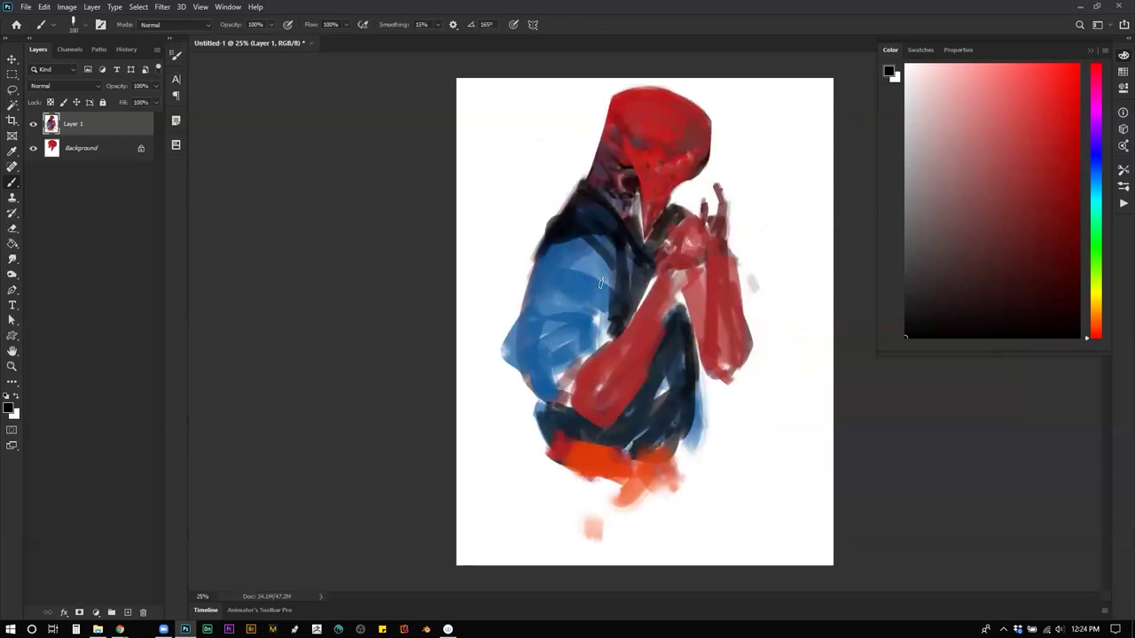
pyautogui.moveTo(610, 338); pyautogui.dragTo(593, 322)
# Step: Sample several blues from the sleeve, layer curved fold strokes across it, and check the painting mirrored
pyautogui.keyDown('alt'); pyautogui.click(584, 321); pyautogui.keyUp('alt')
pyautogui.moveTo(611, 331); pyautogui.dragTo(590, 310)
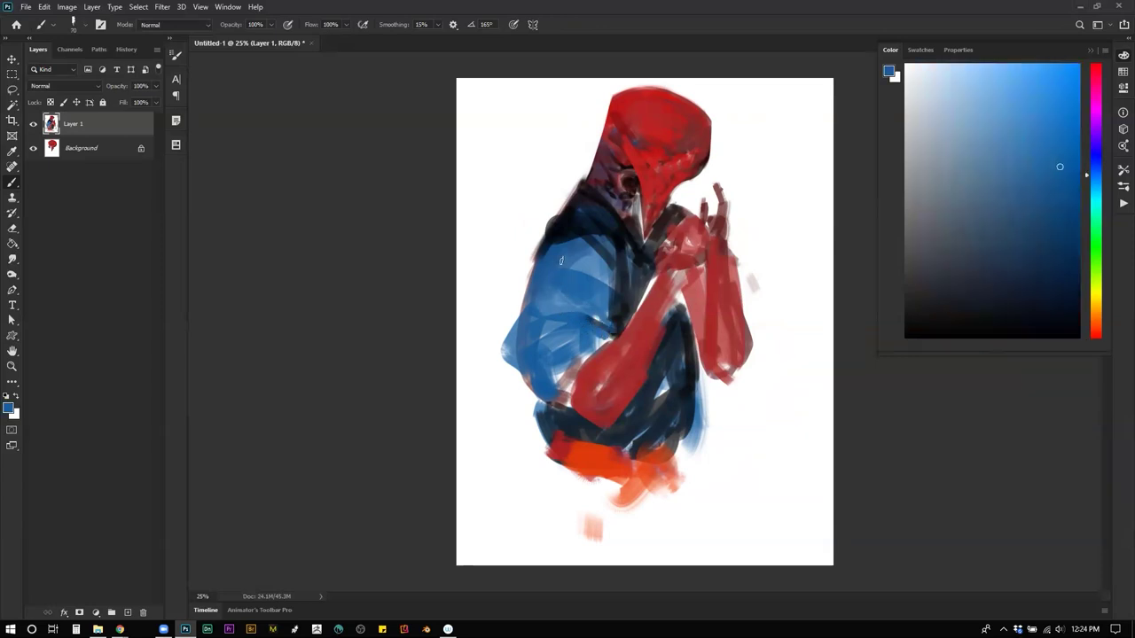
pyautogui.keyDown('alt'); pyautogui.click(589, 271); pyautogui.keyUp('alt')
pyautogui.moveTo(603, 268)
pyautogui.mouseDown()
pyautogui.moveTo(604, 294)
pyautogui.moveTo(534, 303)
pyautogui.moveTo(599, 298)
pyautogui.moveTo(541, 341)
pyautogui.mouseUp()
pyautogui.keyDown('alt'); pyautogui.click(554, 268); pyautogui.keyUp('alt')
pyautogui.moveTo(585, 291); pyautogui.dragTo(539, 304)
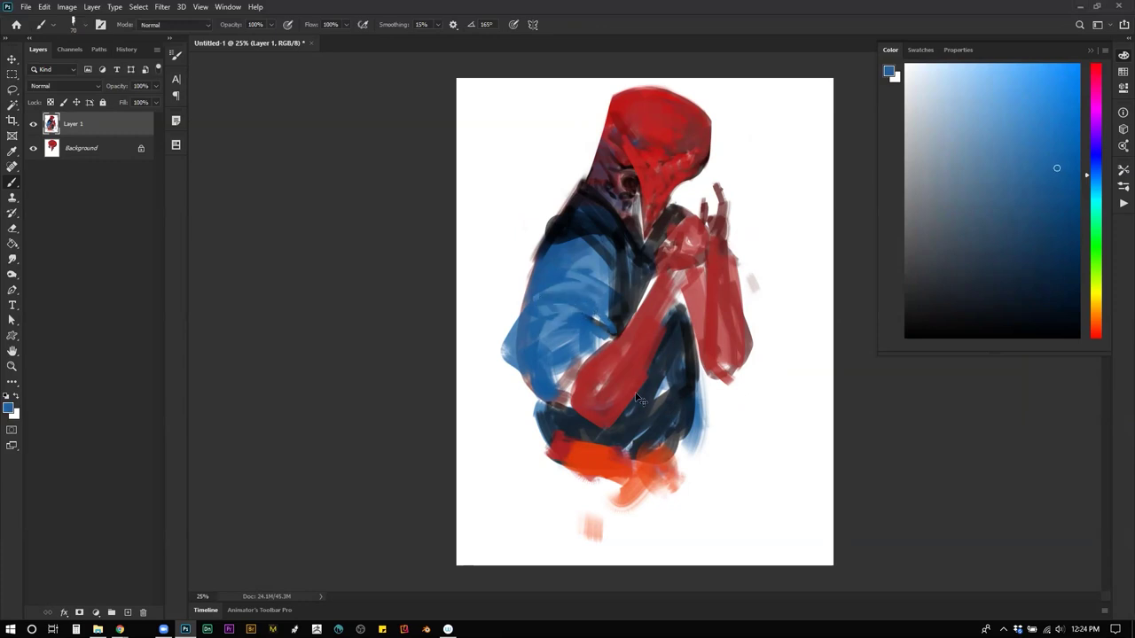
pyautogui.hotkey('ctrl', 'f')
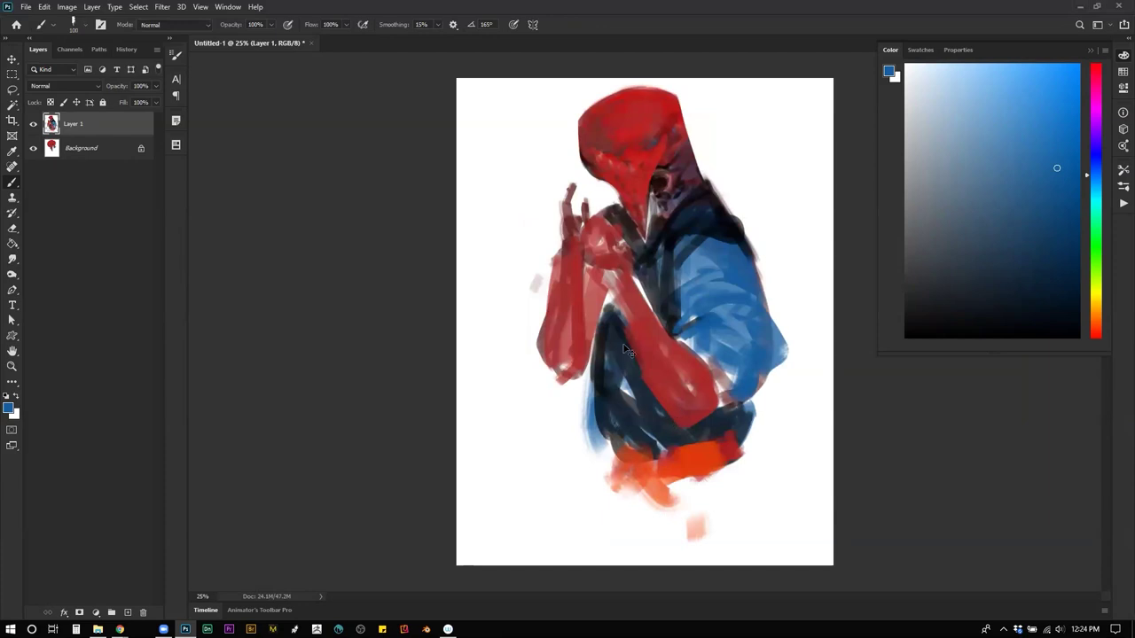
pyautogui.press('h')
# Step: Choose a bright yellow and paint a large rounded patch over the front of the head
pyautogui.press('d')
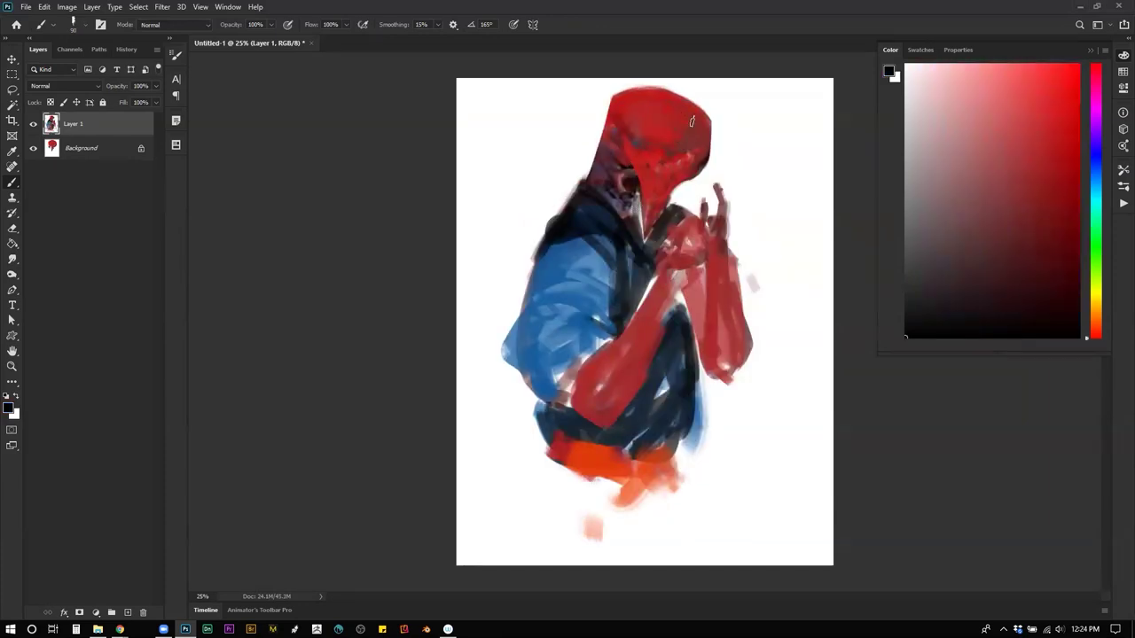
pyautogui.click(1097, 296)
pyautogui.click(1074, 64)
pyautogui.moveTo(698, 124)
pyautogui.mouseDown()
pyautogui.moveTo(696, 162)
pyautogui.moveTo(704, 117)
pyautogui.moveTo(675, 181)
pyautogui.moveTo(701, 160)
pyautogui.moveTo(705, 120)
pyautogui.moveTo(688, 118)
pyautogui.moveTo(691, 151)
pyautogui.moveTo(692, 115)
pyautogui.moveTo(671, 100)
pyautogui.moveTo(683, 151)
pyautogui.mouseUp()
pyautogui.hotkey('ctrl', 'z')
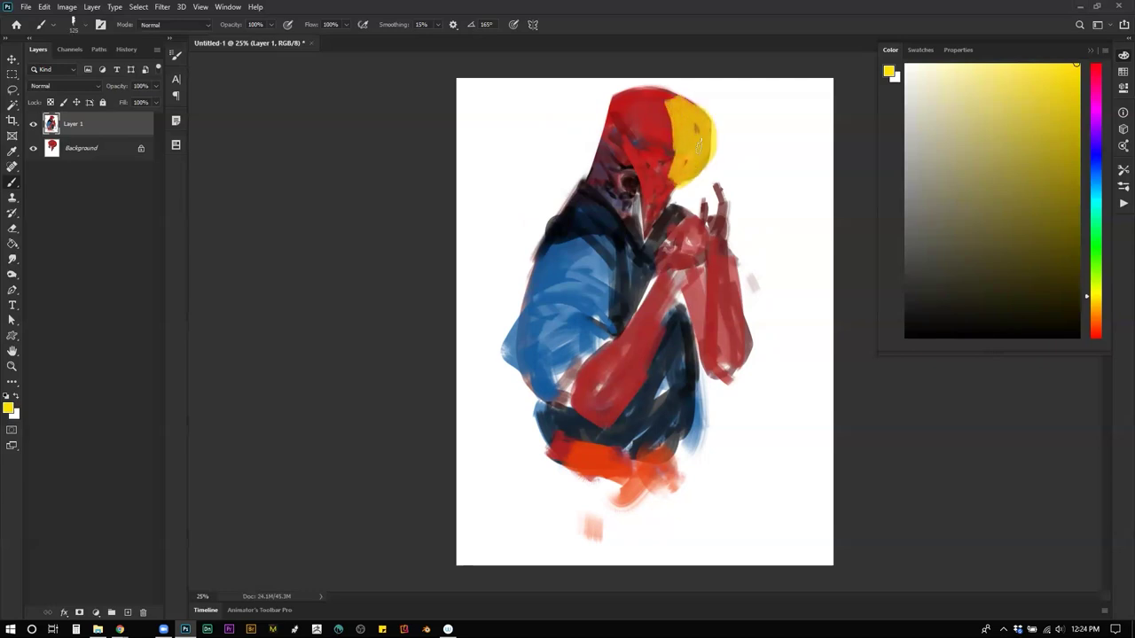
# Step: Flip the canvas, sample a golden yellow and repaint the outer contour of the head's yellow patch
pyautogui.hotkey('ctrl', 'shift', 'h')
pyautogui.keyDown('alt'); pyautogui.click(595, 125); pyautogui.keyUp('alt')
pyautogui.moveTo(601, 108)
pyautogui.mouseDown()
pyautogui.moveTo(578, 134)
pyautogui.moveTo(588, 178)
pyautogui.mouseUp()
pyautogui.hotkey('ctrl', 'z')
pyautogui.keyDown('alt'); pyautogui.click(600, 118); pyautogui.keyUp('alt')
pyautogui.moveTo(576, 133); pyautogui.dragTo(590, 174)
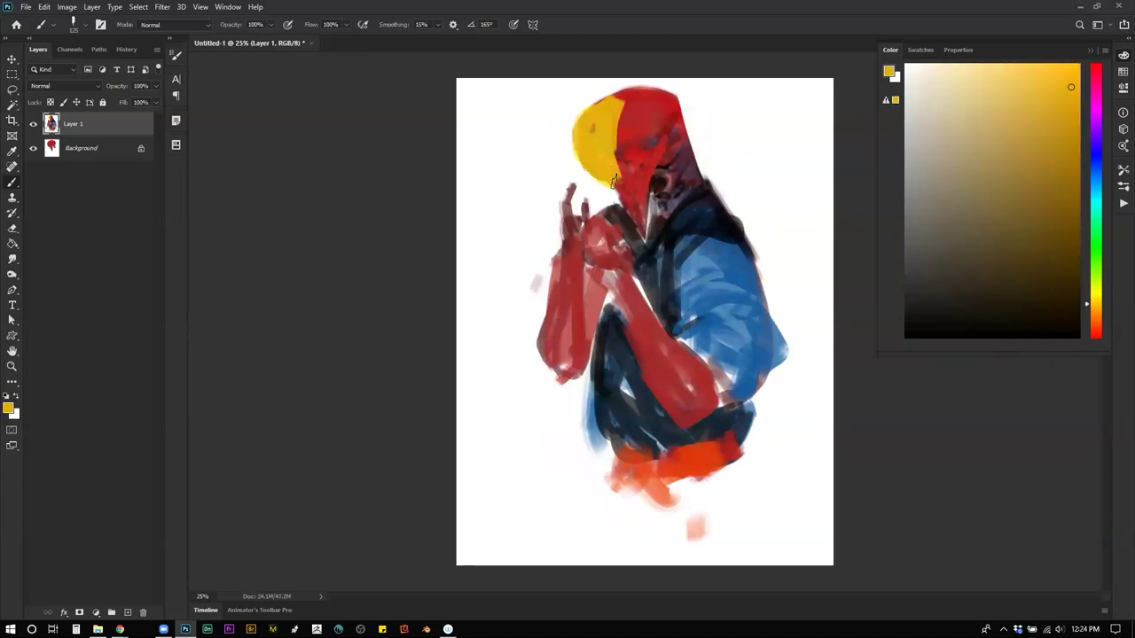
# Step: Sample darker yellows from the lower edge of the patch and shade its underside and rim
pyautogui.keyDown('alt'); pyautogui.click(612, 180); pyautogui.keyUp('alt')
pyautogui.keyDown('alt'); pyautogui.click(605, 171); pyautogui.keyUp('alt')
pyautogui.keyDown('alt'); pyautogui.click(608, 173); pyautogui.keyUp('alt')
pyautogui.moveTo(596, 170)
pyautogui.mouseDown()
pyautogui.moveTo(580, 129)
pyautogui.moveTo(611, 96)
pyautogui.mouseUp()
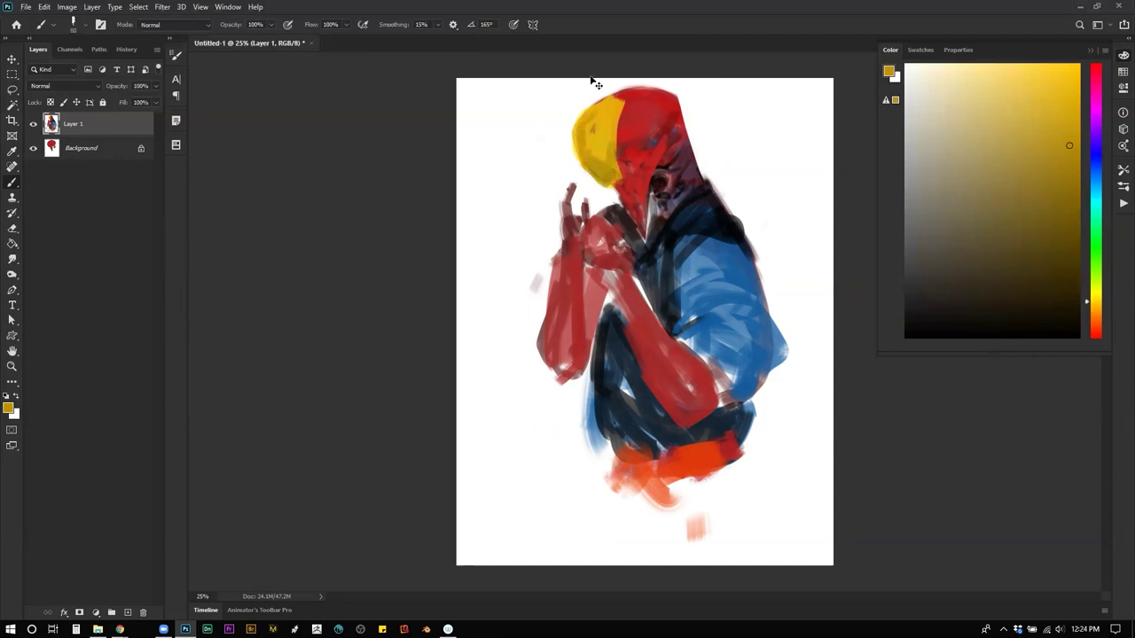
# Step: Sample golden orange from the patch and extend it as a tapering band over the top of the head, flipping the canvas
pyautogui.hotkey('ctrl', 'f')
pyautogui.keyDown('alt'); pyautogui.click(722, 158); pyautogui.keyUp('alt')
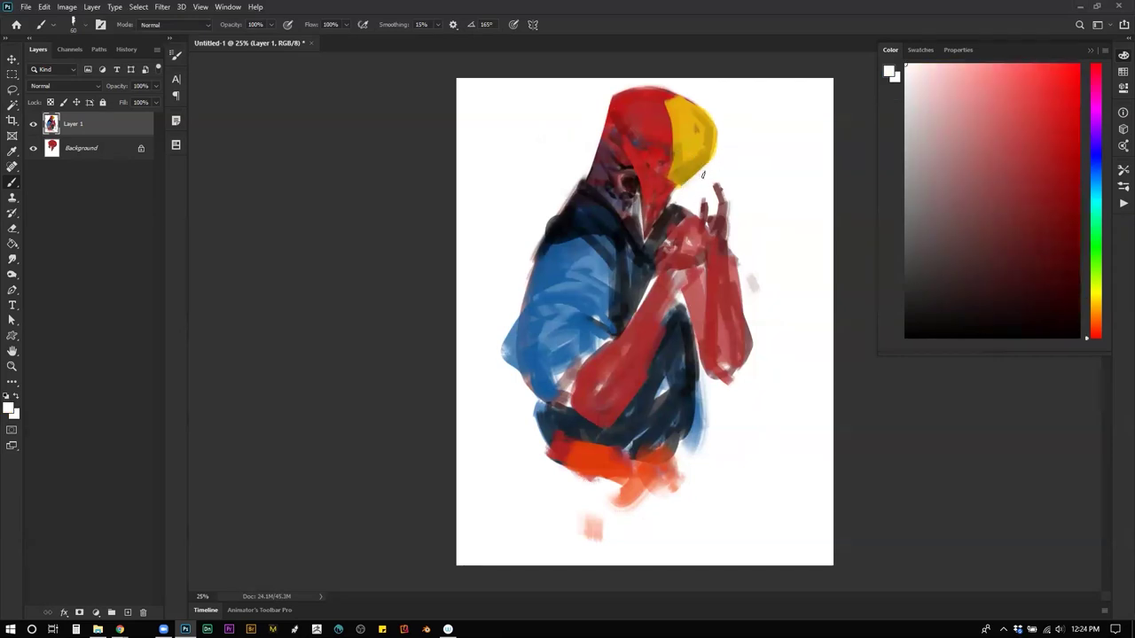
pyautogui.hotkey('ctrl', 'shift', 'h')
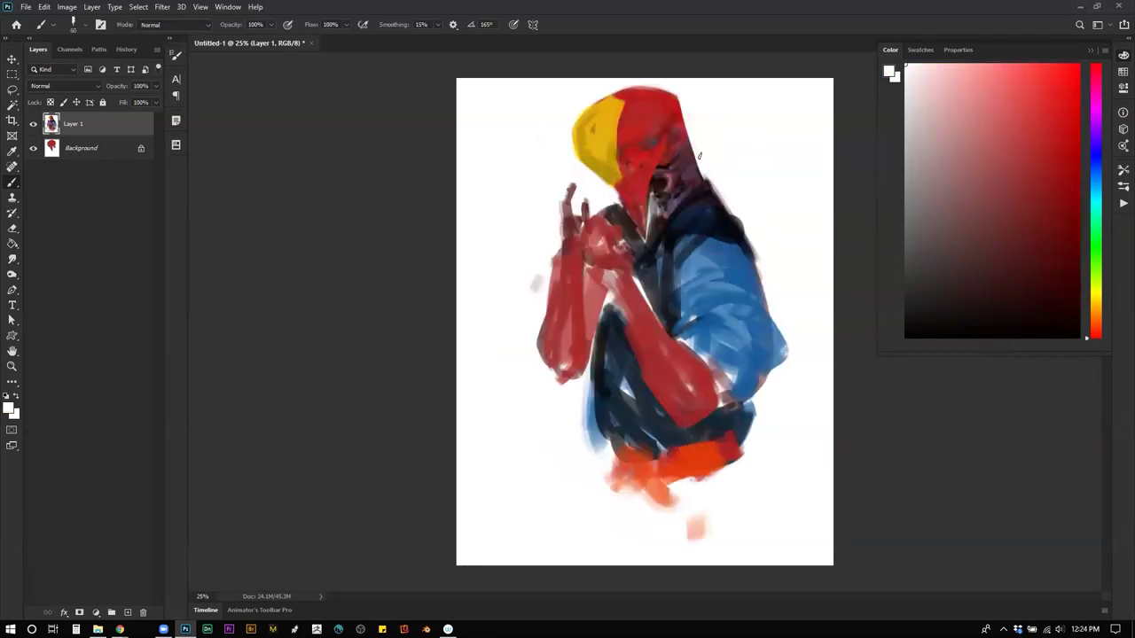
pyautogui.keyDown('alt'); pyautogui.click(609, 113); pyautogui.keyUp('alt')
pyautogui.moveTo(647, 93); pyautogui.dragTo(615, 101)
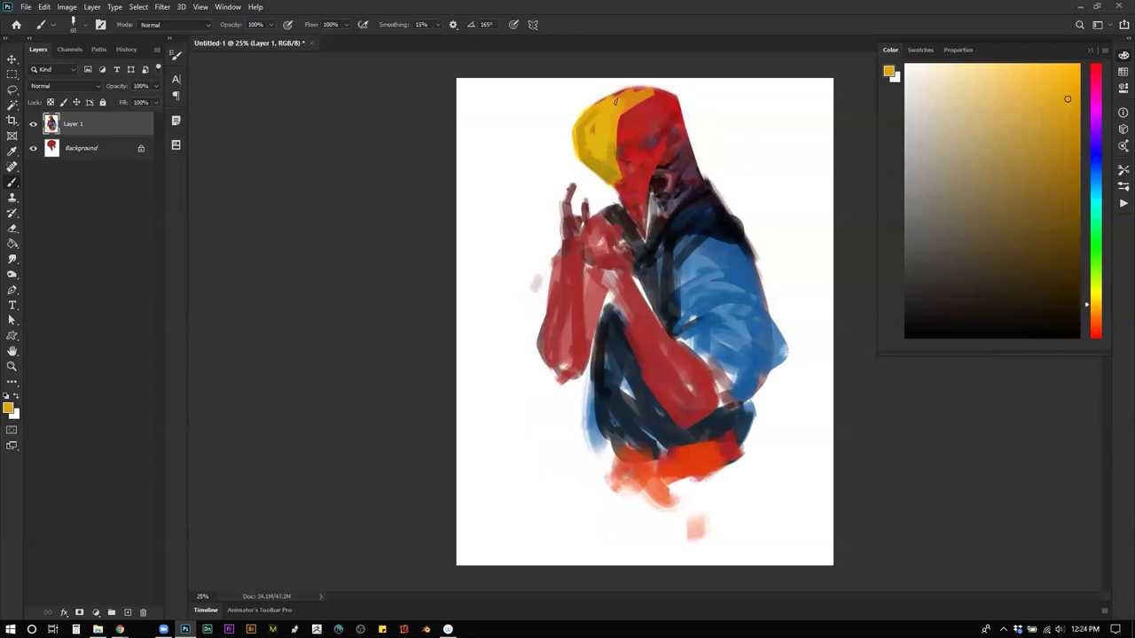
pyautogui.hotkey('ctrl', 'shift', 'h')
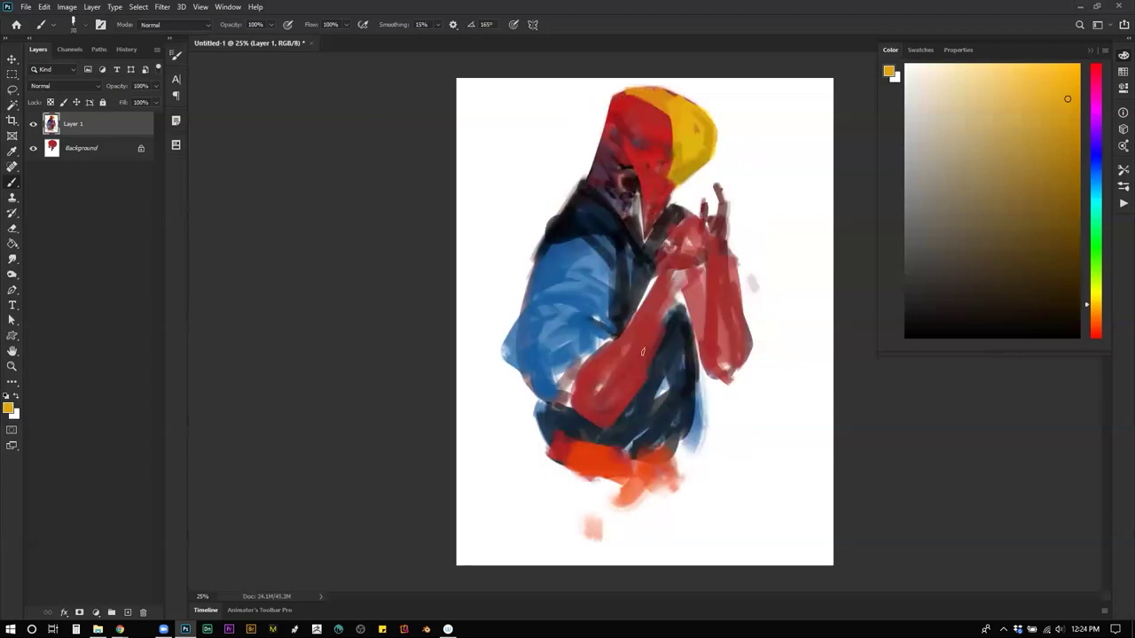
# Step: Paint golden yellow caps over both elbows and repaint the two forearms with sampled reds
pyautogui.moveTo(578, 397)
pyautogui.mouseDown()
pyautogui.moveTo(613, 416)
pyautogui.moveTo(627, 386)
pyautogui.moveTo(602, 406)
pyautogui.mouseUp()
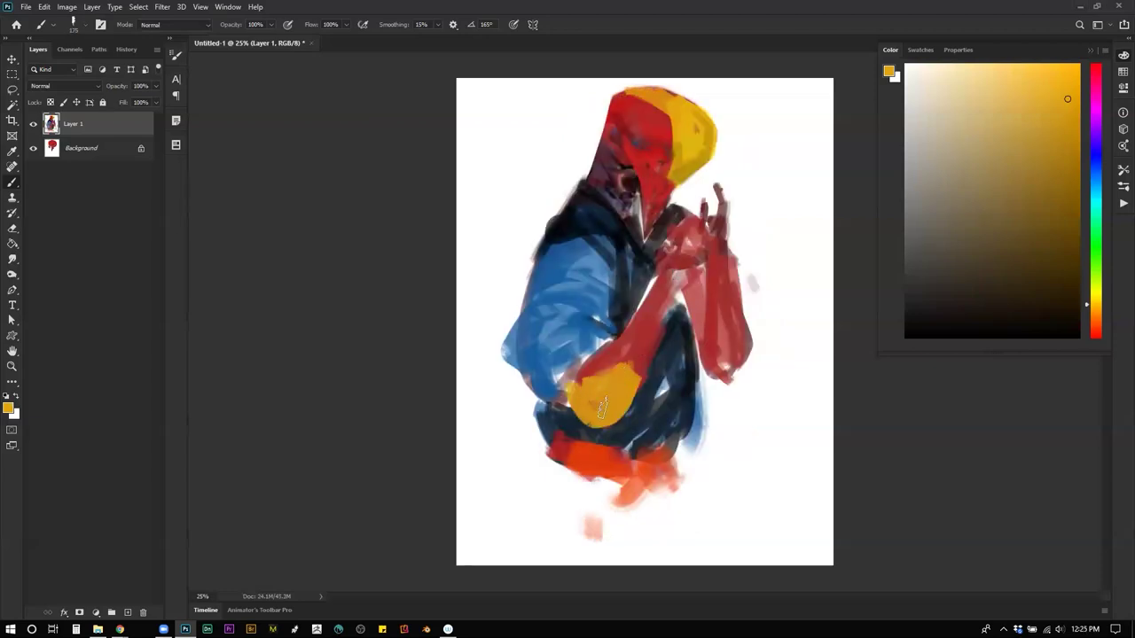
pyautogui.moveTo(717, 359)
pyautogui.mouseDown()
pyautogui.moveTo(730, 387)
pyautogui.moveTo(745, 339)
pyautogui.moveTo(728, 323)
pyautogui.moveTo(735, 371)
pyautogui.mouseUp()
pyautogui.keyDown('alt'); pyautogui.click(721, 310); pyautogui.keyUp('alt')
pyautogui.moveTo(718, 332)
pyautogui.mouseDown()
pyautogui.moveTo(740, 324)
pyautogui.moveTo(729, 306)
pyautogui.mouseUp()
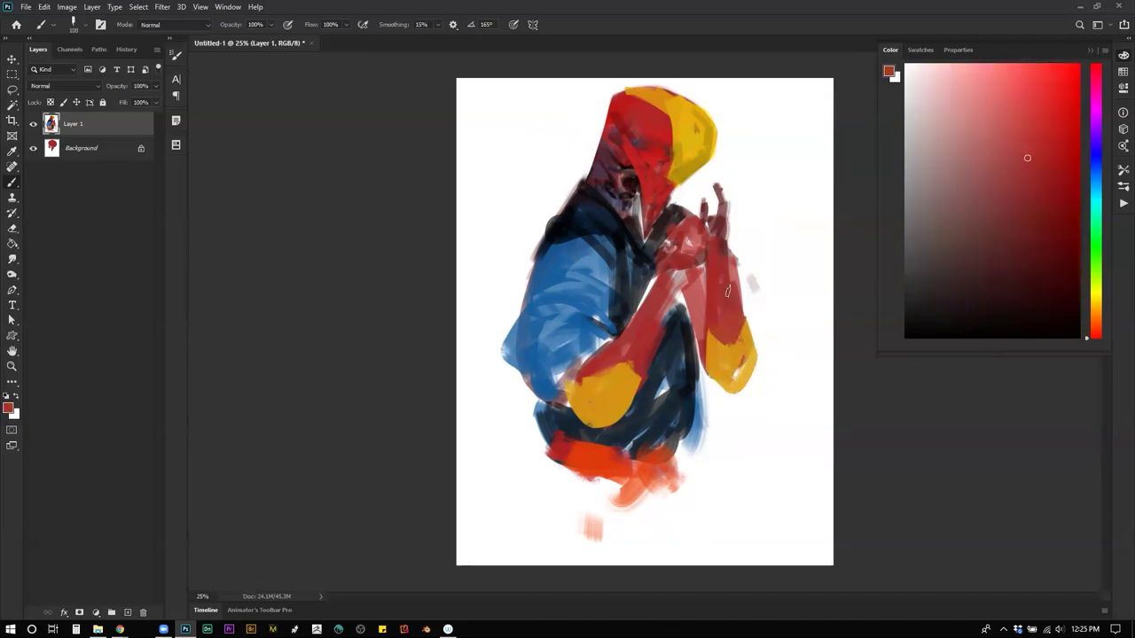
pyautogui.keyDown('alt'); pyautogui.click(624, 352); pyautogui.keyUp('alt')
pyautogui.moveTo(675, 283); pyautogui.dragTo(647, 363)
# Step: Sample red from the head and paint a long curved horn sweeping from the face up past the canvas's upper edge
pyautogui.keyDown('alt'); pyautogui.click(620, 142); pyautogui.keyUp('alt')
pyautogui.moveTo(587, 119); pyautogui.dragTo(599, 112)
pyautogui.hotkey('ctrl', 'z')
pyautogui.press(']')
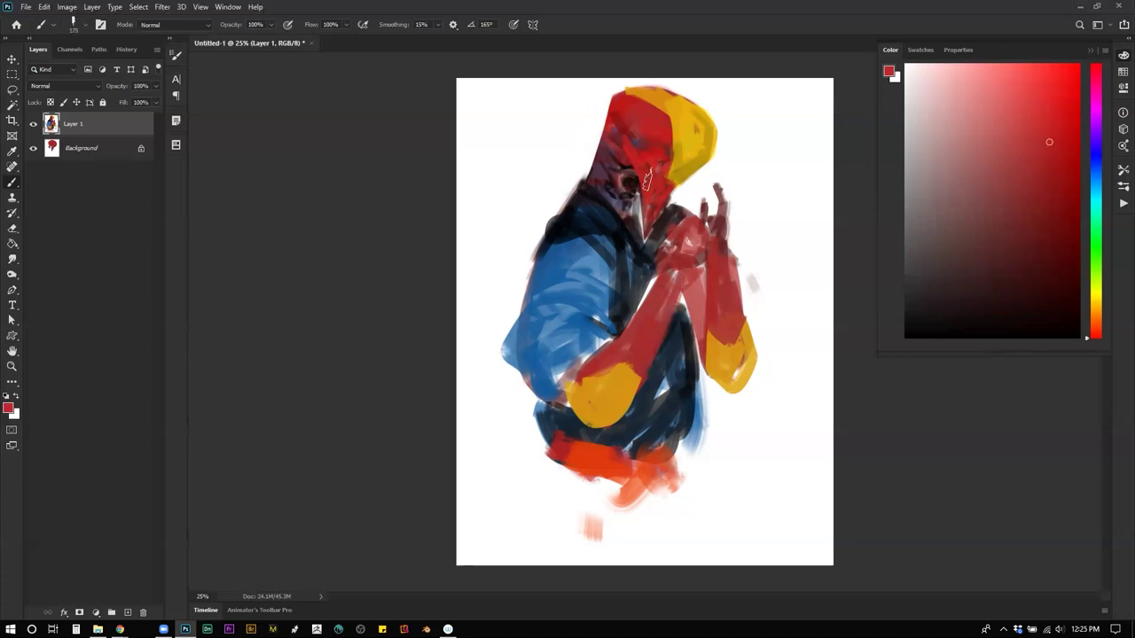
pyautogui.moveTo(557, 79); pyautogui.dragTo(625, 159)
pyautogui.hotkey('ctrl', 'z')
pyautogui.moveTo(559, 72); pyautogui.dragTo(636, 163)
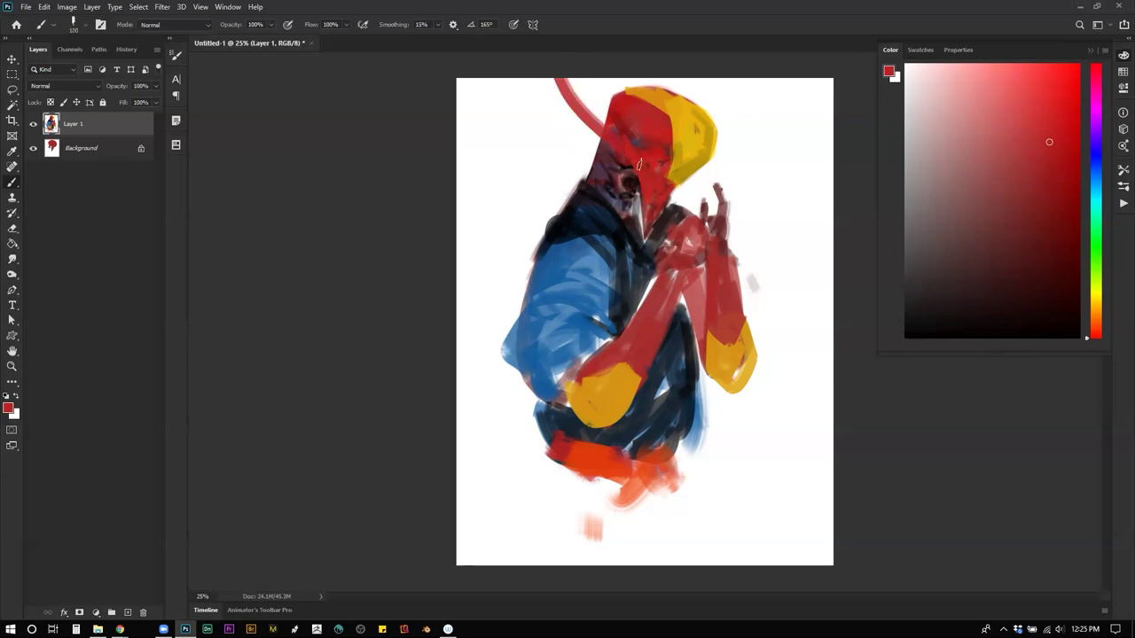
pyautogui.moveTo(568, 76); pyautogui.dragTo(645, 167)
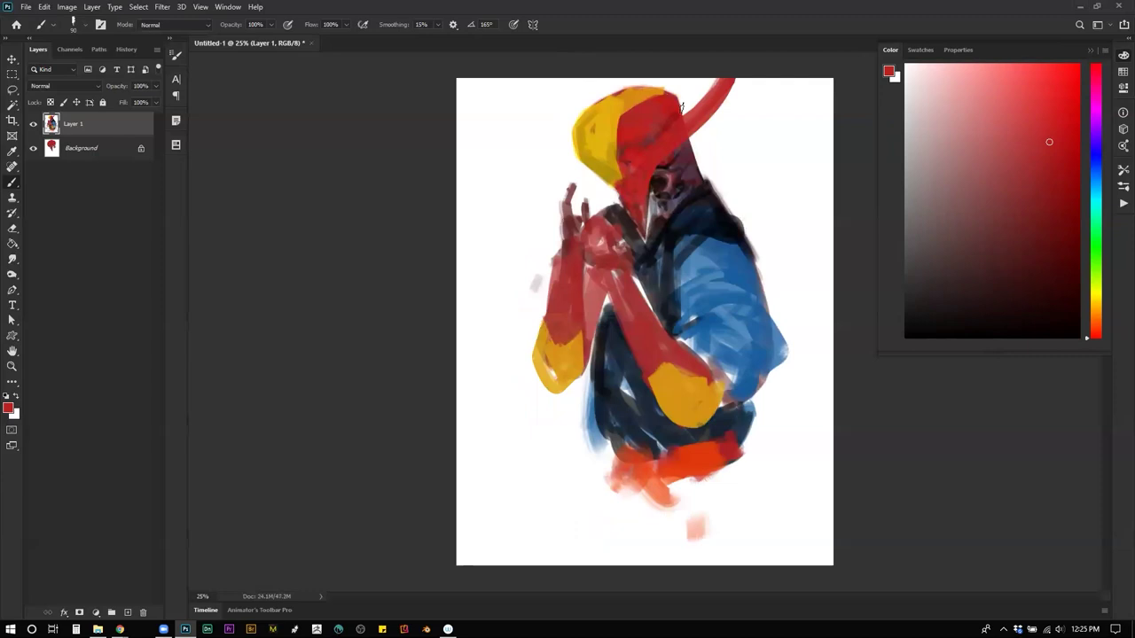
# Step: Add a shorter second horn on top of the head, sample white beside it, and flip the canvas back
pyautogui.moveTo(681, 106)
pyautogui.mouseDown()
pyautogui.moveTo(680, 80)
pyautogui.moveTo(674, 104)
pyautogui.moveTo(696, 83)
pyautogui.moveTo(684, 107)
pyautogui.mouseUp()
pyautogui.keyDown('alt'); pyautogui.click(706, 89); pyautogui.keyUp('alt')
pyautogui.hotkey('ctrl', 'shift', 'h')
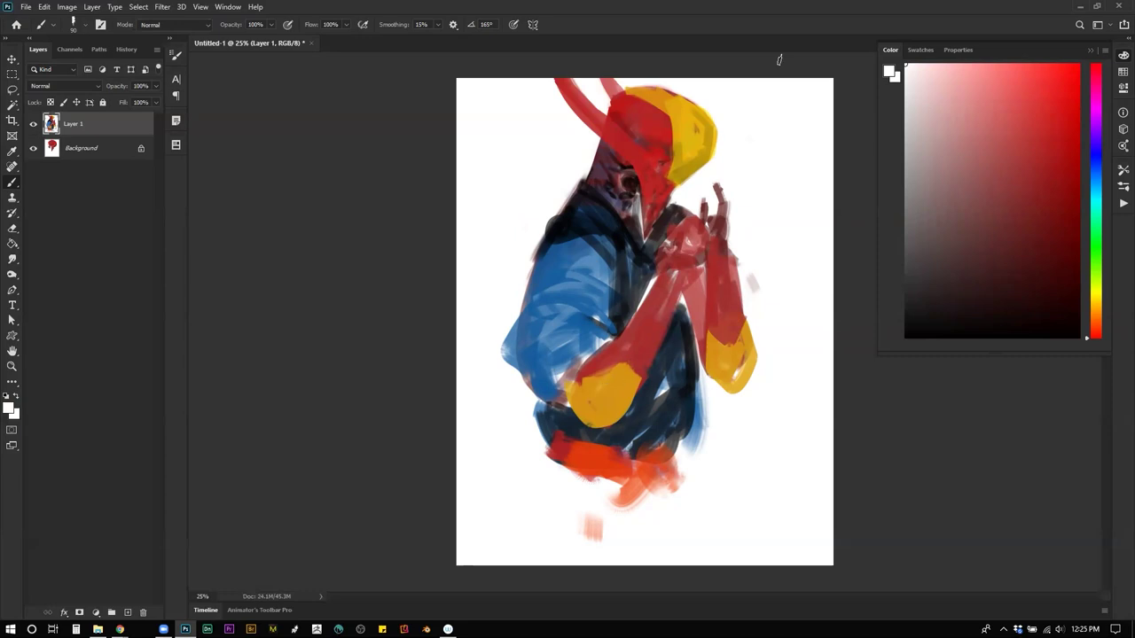
pyautogui.hotkey('alt', 'Tab')
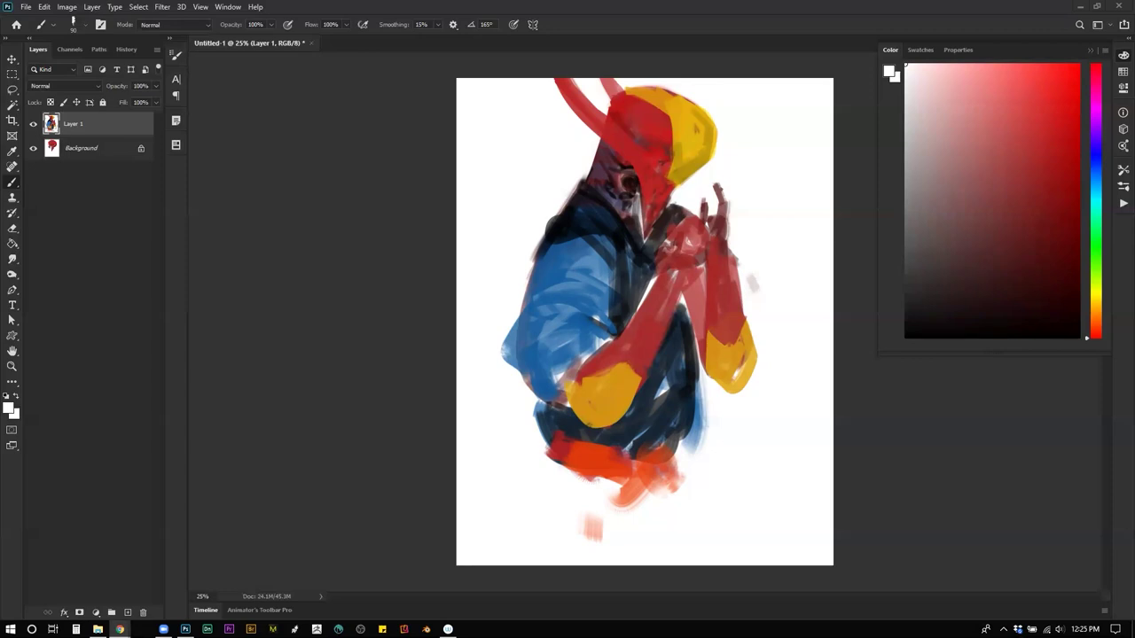
# Step: Sample the dark vest colour, paint a dark band along the underside of the orange waistband with an enlarged brush, and flip the canvas horizontally
pyautogui.click(653, 329)
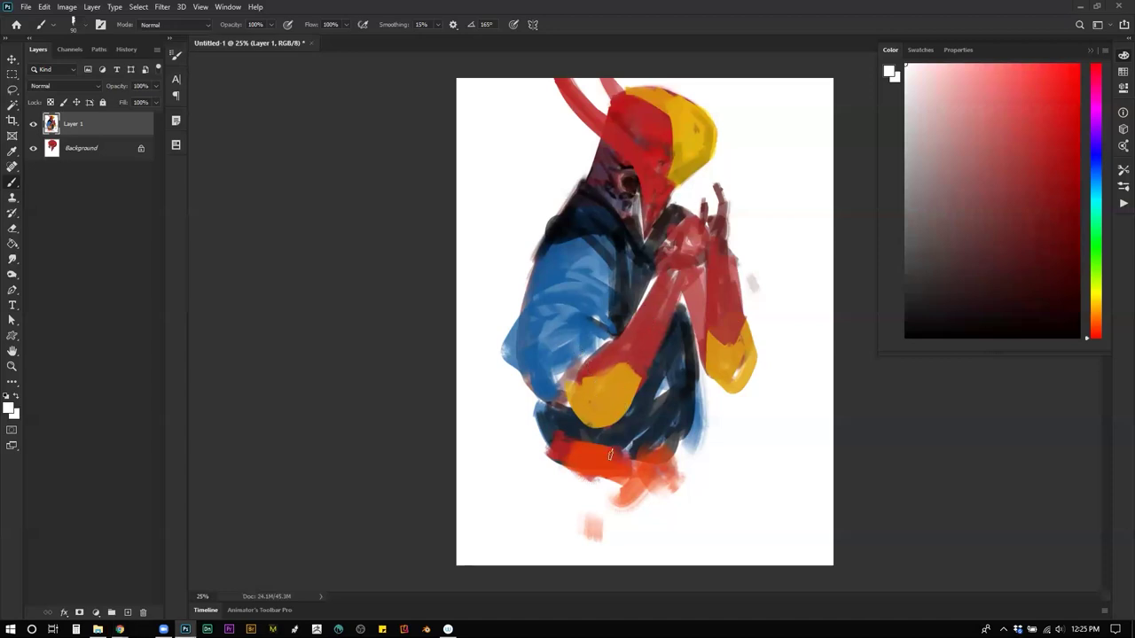
pyautogui.keyDown('alt'); pyautogui.click(692, 377); pyautogui.keyUp('alt')
pyautogui.moveTo(576, 470)
pyautogui.mouseDown()
pyautogui.moveTo(636, 490)
pyautogui.moveTo(653, 485)
pyautogui.moveTo(644, 463)
pyautogui.moveTo(674, 485)
pyautogui.moveTo(674, 475)
pyautogui.moveTo(684, 502)
pyautogui.moveTo(606, 492)
pyautogui.moveTo(625, 479)
pyautogui.moveTo(624, 457)
pyautogui.moveTo(625, 514)
pyautogui.mouseUp()
pyautogui.press(']')
pyautogui.press(']')
pyautogui.press(']')
pyautogui.press(']')
pyautogui.press(']')
pyautogui.hotkey('ctrl', 'shift', 'h')
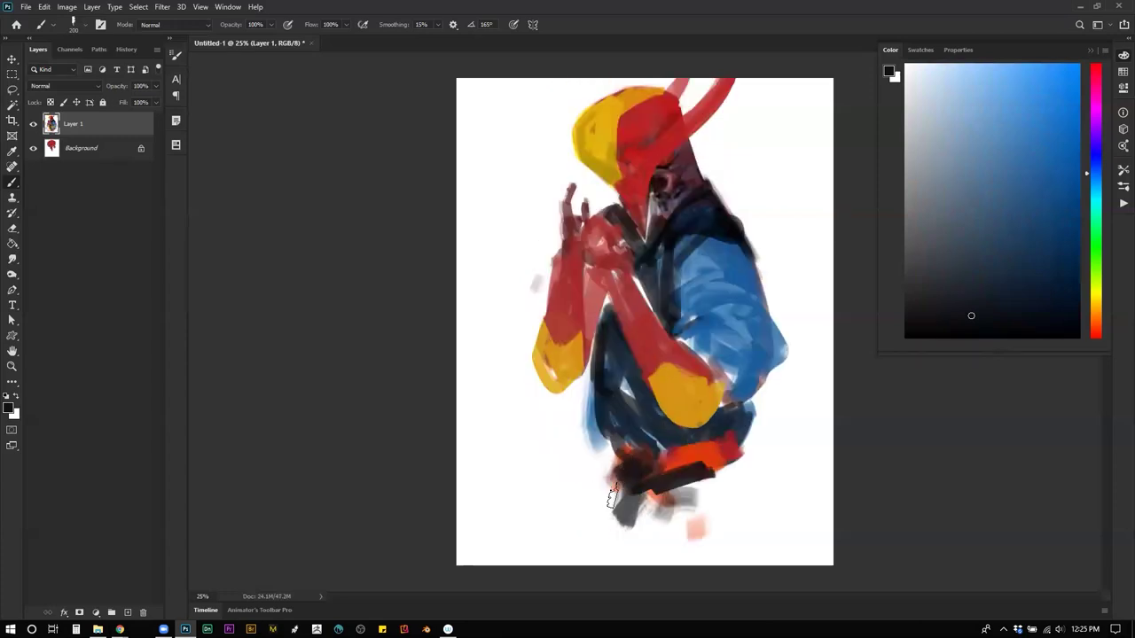
# Step: Block in both upper legs with loose dark strokes running down to the canvas's lower edge, and flip the canvas back
pyautogui.moveTo(625, 456); pyautogui.dragTo(593, 559)
pyautogui.moveTo(657, 492); pyautogui.dragTo(593, 563)
pyautogui.press(']')
pyautogui.moveTo(732, 463); pyautogui.dragTo(721, 534)
pyautogui.moveTo(721, 534)
pyautogui.mouseDown()
pyautogui.moveTo(633, 558)
pyautogui.moveTo(693, 574)
pyautogui.moveTo(656, 580)
pyautogui.mouseUp()
pyautogui.hotkey('ctrl', 'shift', 'h')
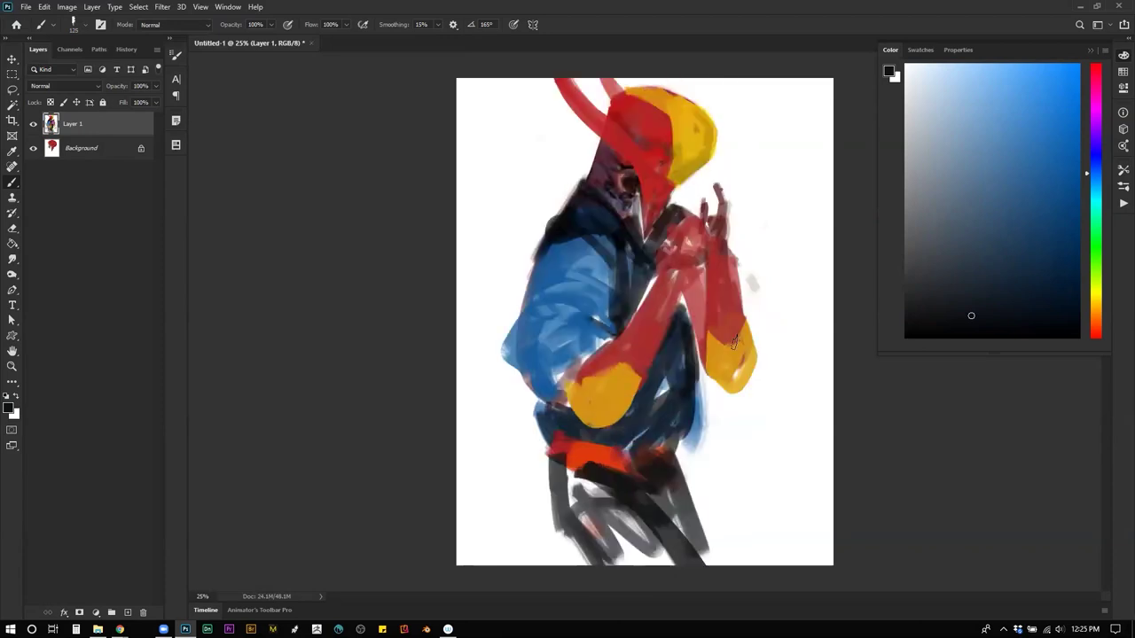
# Step: Fill the gap between the two forearms with a dark blue-grey sampled from the vest
pyautogui.keyDown('alt'); pyautogui.click(554, 258); pyautogui.keyUp('alt')
pyautogui.keyDown('alt'); pyautogui.click(699, 408); pyautogui.keyUp('alt')
pyautogui.moveTo(701, 355); pyautogui.dragTo(698, 270)
pyautogui.hotkey('ctrl', 'z')
pyautogui.keyDown('alt'); pyautogui.click(687, 315); pyautogui.keyUp('alt')
pyautogui.moveTo(689, 305)
pyautogui.mouseDown()
pyautogui.moveTo(699, 272)
pyautogui.moveTo(698, 342)
pyautogui.moveTo(701, 279)
pyautogui.moveTo(692, 319)
pyautogui.mouseUp()
# Step: Examine the whole figure at reduced size with the canvas flipped horizontally to judge its silhouette
pyautogui.press('z')
pyautogui.keyDown('alt'); pyautogui.click(710, 395); pyautogui.keyUp('alt')
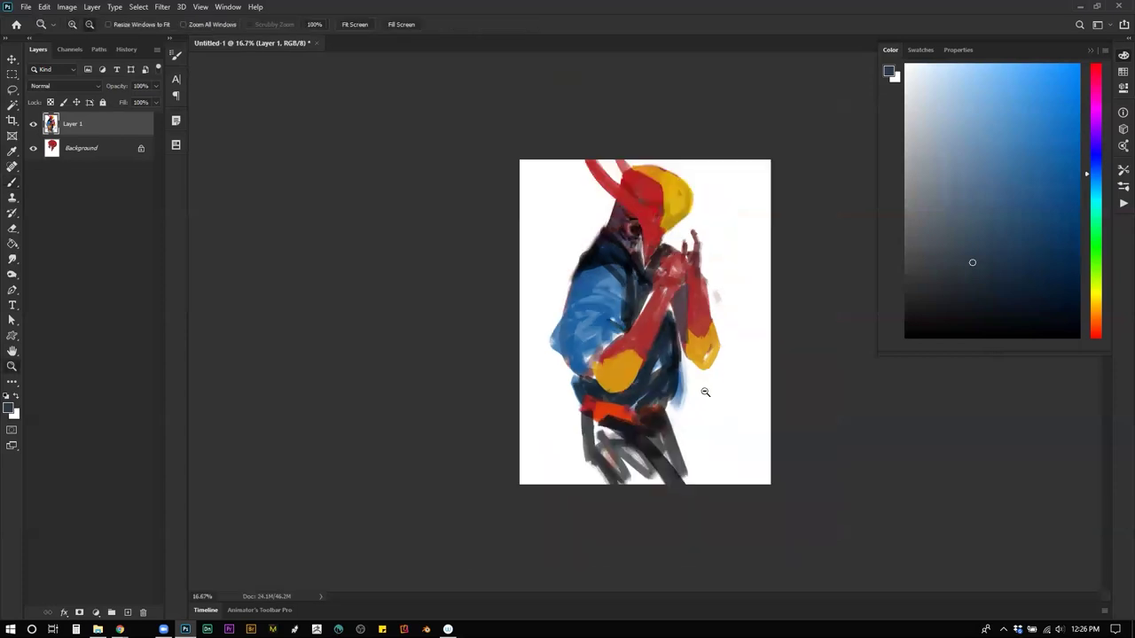
pyautogui.keyDown('alt'); pyautogui.click(710, 394); pyautogui.keyUp('alt')
pyautogui.keyDown('alt'); pyautogui.click(714, 401); pyautogui.keyUp('alt')
pyautogui.hotkey('ctrl', 'shift', 'h')
pyautogui.press('b')
pyautogui.press('z')
pyautogui.click(612, 297)
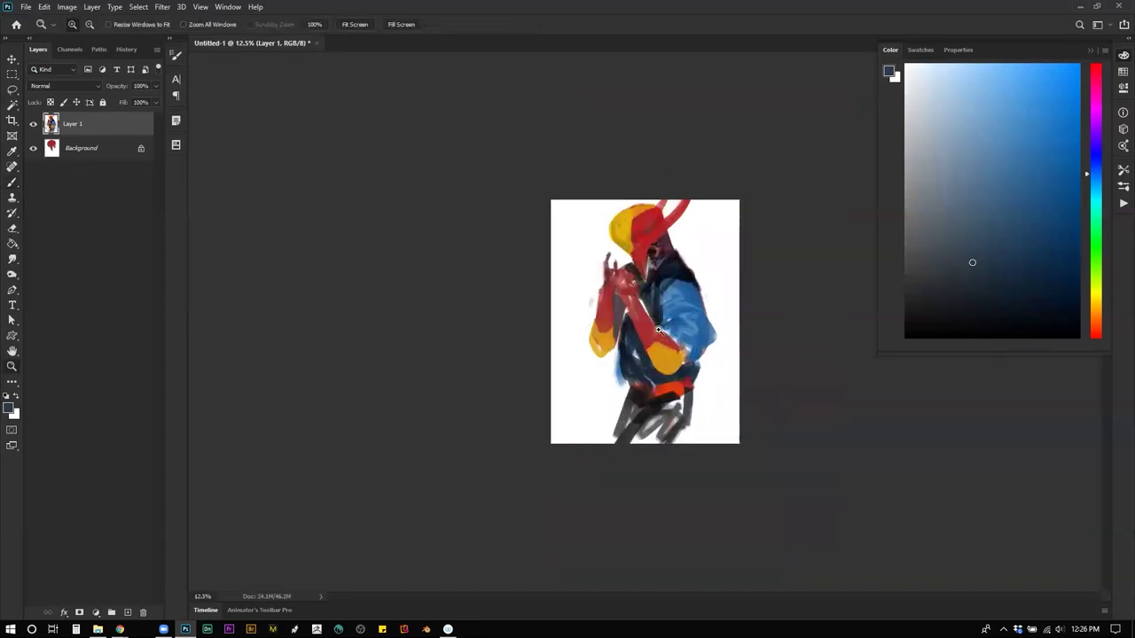
pyautogui.click(603, 291)
pyautogui.click(600, 288)
# Step: Shade the undersides of both yellow elbow caps, using default black on the far one and a sampled darker tone on the near one
pyautogui.press('b')
pyautogui.press('d')
pyautogui.moveTo(600, 287)
pyautogui.mouseDown()
pyautogui.moveTo(601, 333)
pyautogui.moveTo(581, 382)
pyautogui.mouseUp()
pyautogui.press(']')
pyautogui.press(']')
pyautogui.moveTo(585, 339)
pyautogui.mouseDown()
pyautogui.moveTo(567, 400)
pyautogui.moveTo(552, 400)
pyautogui.mouseUp()
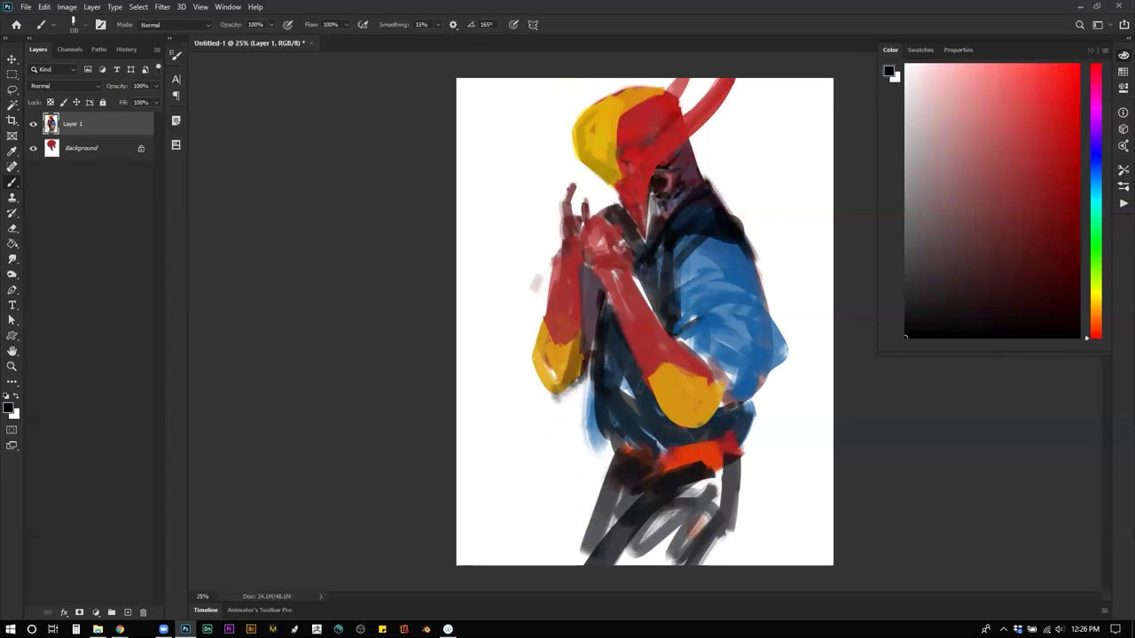
pyautogui.keyDown('alt'); pyautogui.click(713, 399); pyautogui.keyUp('alt')
pyautogui.moveTo(665, 407); pyautogui.dragTo(689, 423)
# Step: Shade the yellow patch of the head with a smaller brush, repaint its upper band in sampled yellow, and flip the canvas
pyautogui.press('[')
pyautogui.press('[')
pyautogui.press('[')
pyautogui.moveTo(609, 161); pyautogui.dragTo(613, 186)
pyautogui.moveTo(620, 115)
pyautogui.mouseDown()
pyautogui.moveTo(662, 91)
pyautogui.moveTo(635, 99)
pyautogui.mouseUp()
pyautogui.hotkey('ctrl', 'z')
pyautogui.keyDown('alt'); pyautogui.click(636, 106); pyautogui.keyUp('alt')
pyautogui.keyDown('alt'); pyautogui.click(608, 108); pyautogui.keyUp('alt')
pyautogui.moveTo(601, 114); pyautogui.dragTo(651, 98)
pyautogui.moveTo(605, 107); pyautogui.dragTo(661, 92)
pyautogui.hotkey('ctrl', 'shift', 'h')
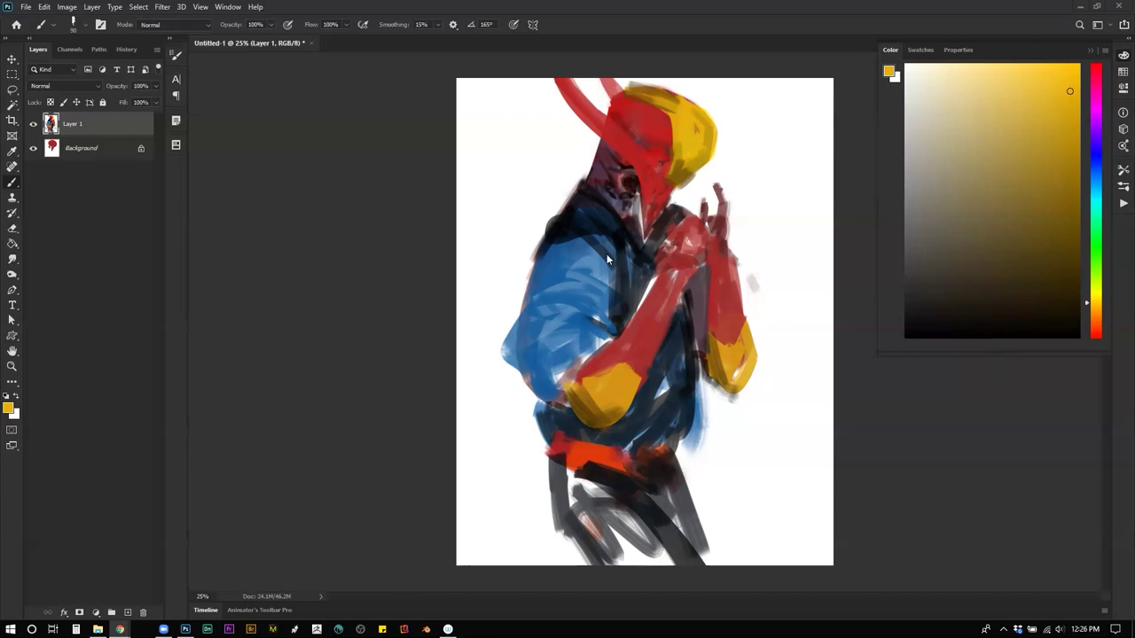
# Step: Mix a pale greyish pink and paint a short test stroke in the empty background behind the head
pyautogui.keyDown('alt'); pyautogui.click(524, 151); pyautogui.keyUp('alt')
pyautogui.moveTo(953, 128); pyautogui.dragTo(932, 119)
pyautogui.moveTo(476, 117); pyautogui.dragTo(524, 134)
# Step: Enlarge the brush to 400 px and cover the background behind the figure's head and back with the greyish pink
pyautogui.press(']')
pyautogui.press(']')
pyautogui.press(']')
pyautogui.press(']')
pyautogui.press(']')
pyautogui.press(']')
pyautogui.press(']')
pyautogui.press(']')
pyautogui.moveTo(472, 97); pyautogui.dragTo(527, 102)
pyautogui.hotkey('ctrl', 'z')
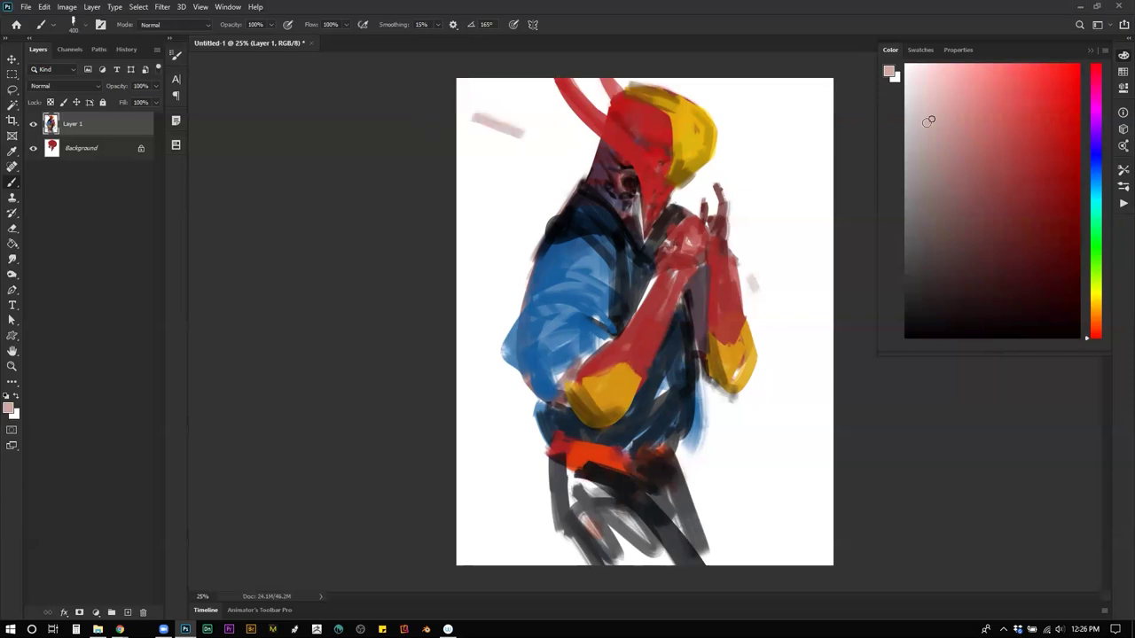
pyautogui.moveTo(457, 98)
pyautogui.mouseDown()
pyautogui.moveTo(525, 110)
pyautogui.moveTo(530, 88)
pyautogui.moveTo(569, 157)
pyautogui.moveTo(497, 239)
pyautogui.mouseUp()
pyautogui.moveTo(503, 85)
pyautogui.mouseDown()
pyautogui.moveTo(465, 354)
pyautogui.moveTo(540, 178)
pyautogui.moveTo(496, 328)
pyautogui.mouseUp()
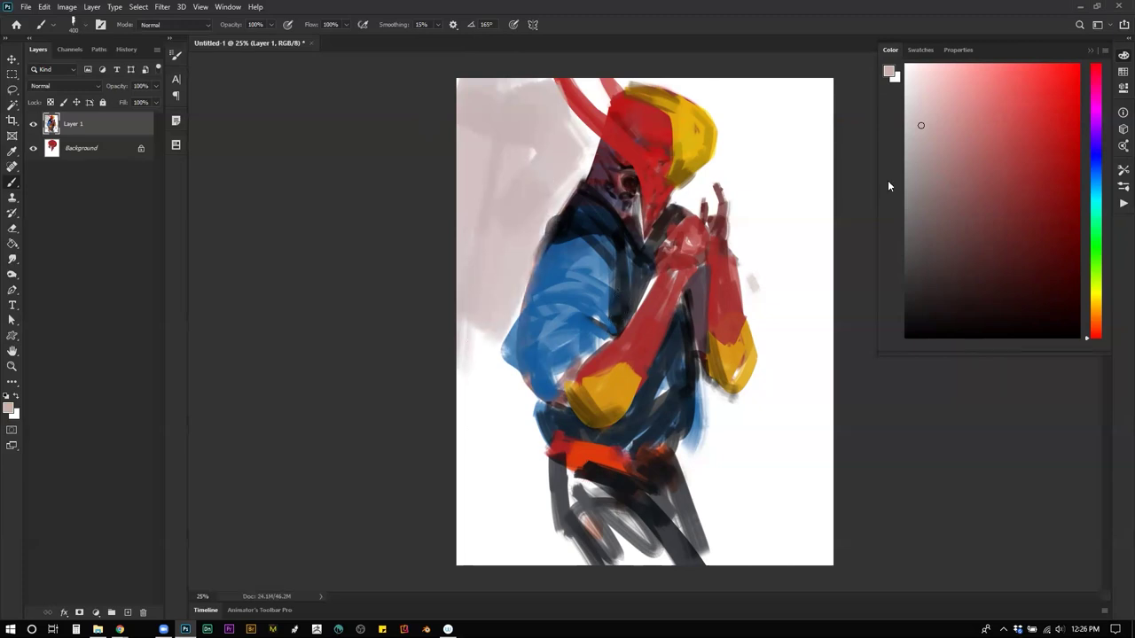
# Step: Shift the hue to blue and cover the background in front of and below the figure with broad pale blue-grey strokes
pyautogui.click(1096, 170)
pyautogui.moveTo(827, 89)
pyautogui.mouseDown()
pyautogui.moveTo(785, 274)
pyautogui.moveTo(776, 223)
pyautogui.moveTo(767, 224)
pyautogui.moveTo(774, 69)
pyautogui.moveTo(738, 177)
pyautogui.moveTo(745, 171)
pyautogui.moveTo(821, 362)
pyautogui.moveTo(836, 332)
pyautogui.moveTo(803, 448)
pyautogui.mouseUp()
pyautogui.moveTo(778, 516)
pyautogui.mouseDown()
pyautogui.moveTo(754, 470)
pyautogui.moveTo(704, 481)
pyautogui.moveTo(770, 460)
pyautogui.moveTo(820, 532)
pyautogui.mouseUp()
pyautogui.moveTo(506, 494)
pyautogui.mouseDown()
pyautogui.moveTo(524, 519)
pyautogui.moveTo(461, 372)
pyautogui.moveTo(463, 317)
pyautogui.moveTo(476, 393)
pyautogui.moveTo(494, 367)
pyautogui.moveTo(507, 542)
pyautogui.moveTo(519, 469)
pyautogui.moveTo(465, 532)
pyautogui.mouseUp()
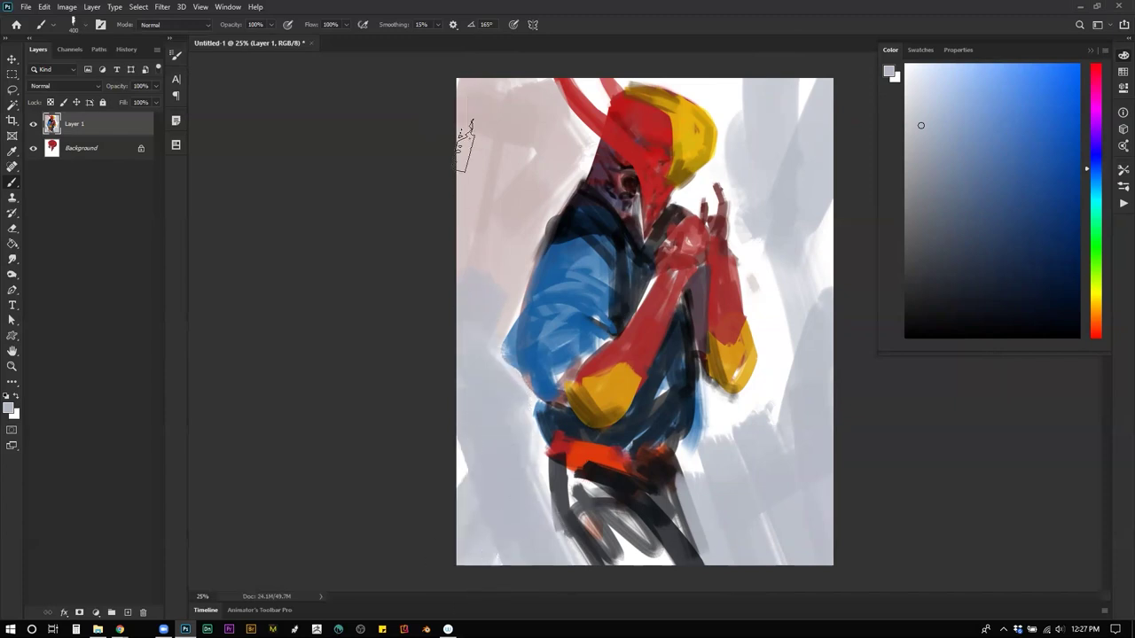
pyautogui.moveTo(759, 94)
pyautogui.mouseDown()
pyautogui.moveTo(738, 115)
pyautogui.moveTo(709, 80)
pyautogui.moveTo(708, 95)
pyautogui.moveTo(722, 86)
pyautogui.moveTo(716, 108)
pyautogui.moveTo(730, 138)
pyautogui.moveTo(720, 154)
pyautogui.moveTo(726, 127)
pyautogui.moveTo(716, 162)
pyautogui.mouseUp()
# Step: Reduce the brush to 125 px, refine the blue-grey background around the far arm, and flip the canvas
pyautogui.press('[')
pyautogui.press('[')
pyautogui.press('[')
pyautogui.press('[')
pyautogui.press('[')
pyautogui.press('[')
pyautogui.press('[')
pyautogui.press('[')
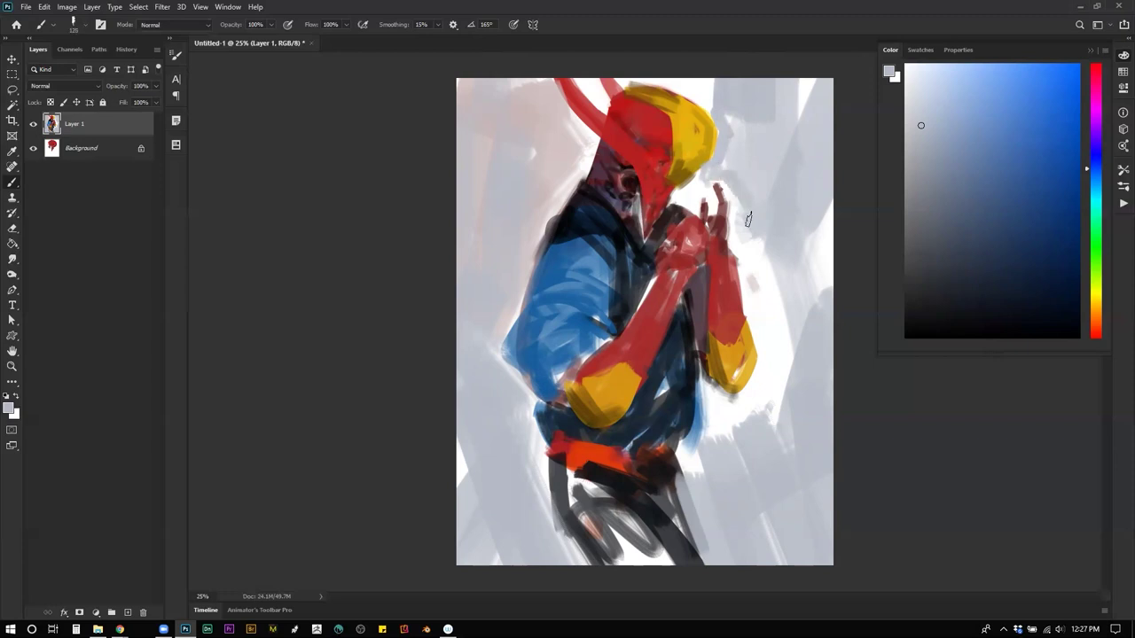
pyautogui.moveTo(741, 253)
pyautogui.mouseDown()
pyautogui.moveTo(771, 273)
pyautogui.moveTo(761, 308)
pyautogui.moveTo(752, 250)
pyautogui.moveTo(753, 309)
pyautogui.moveTo(770, 320)
pyautogui.moveTo(781, 369)
pyautogui.moveTo(773, 375)
pyautogui.moveTo(771, 312)
pyautogui.moveTo(774, 430)
pyautogui.moveTo(760, 427)
pyautogui.moveTo(758, 379)
pyautogui.mouseUp()
pyautogui.hotkey('ctrl', 'z')
pyautogui.moveTo(801, 219); pyautogui.dragTo(785, 425)
pyautogui.moveTo(507, 315); pyautogui.dragTo(496, 389)
pyautogui.hotkey('ctrl', 'z')
pyautogui.hotkey('ctrl', 'f')
# Step: Repaint the vest's shoulder in sampled dark navy, touch up the dark face around the eye, and flip the canvas back
pyautogui.keyDown('alt'); pyautogui.click(707, 221); pyautogui.keyUp('alt')
pyautogui.moveTo(697, 202)
pyautogui.mouseDown()
pyautogui.moveTo(664, 234)
pyautogui.moveTo(725, 223)
pyautogui.moveTo(749, 256)
pyautogui.mouseUp()
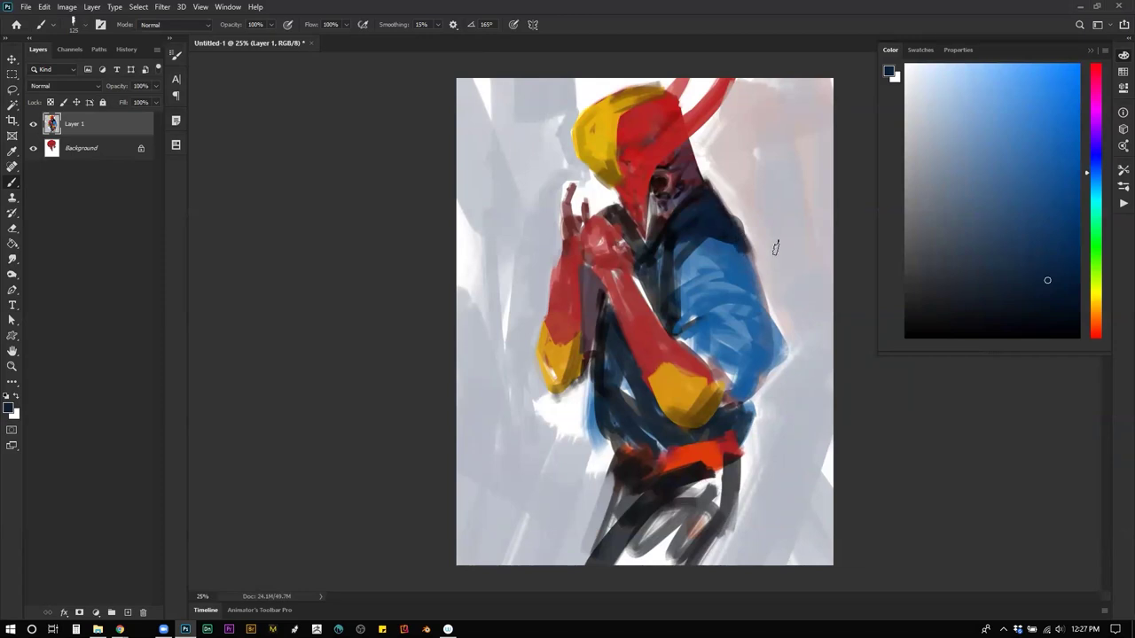
pyautogui.keyDown('alt'); pyautogui.click(662, 178); pyautogui.keyUp('alt')
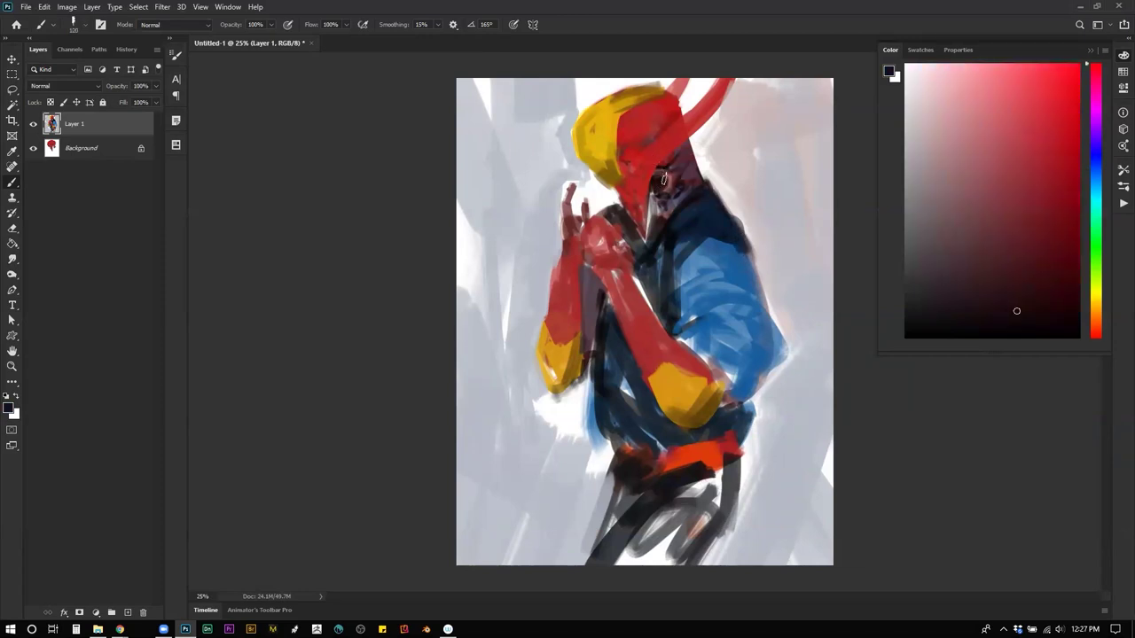
pyautogui.moveTo(674, 195); pyautogui.dragTo(661, 183)
pyautogui.keyDown('alt'); pyautogui.click(673, 176); pyautogui.keyUp('alt')
pyautogui.hotkey('ctrl', 'shift', 'h')
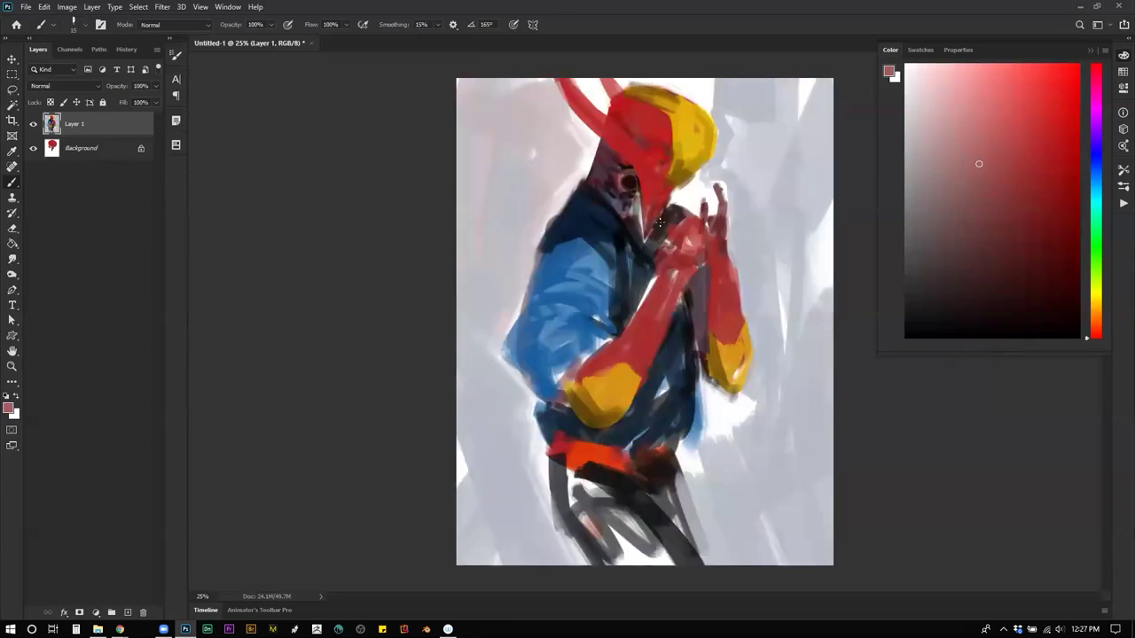
# Step: Mix a brighter red from the hand's colour and repaint the near hand and forearm with it
pyautogui.keyDown('alt'); pyautogui.click(693, 222); pyautogui.keyUp('alt')
pyautogui.moveTo(1004, 128); pyautogui.dragTo(1048, 84)
pyautogui.moveTo(690, 233)
pyautogui.mouseDown()
pyautogui.moveTo(674, 245)
pyautogui.moveTo(695, 222)
pyautogui.moveTo(680, 267)
pyautogui.mouseUp()
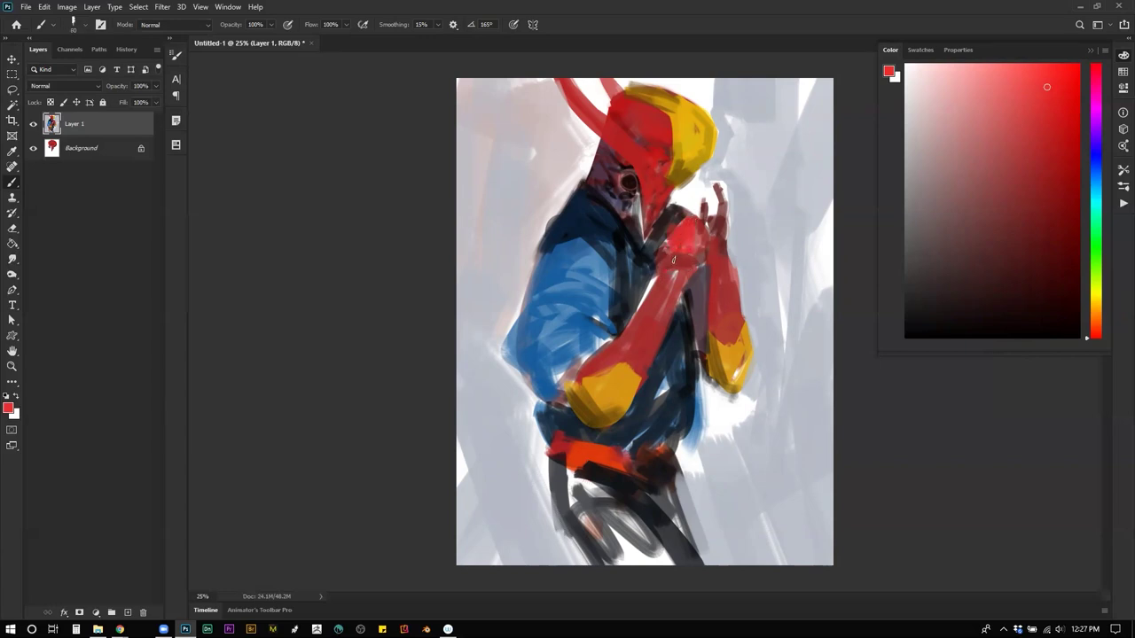
pyautogui.moveTo(648, 298); pyautogui.dragTo(599, 374)
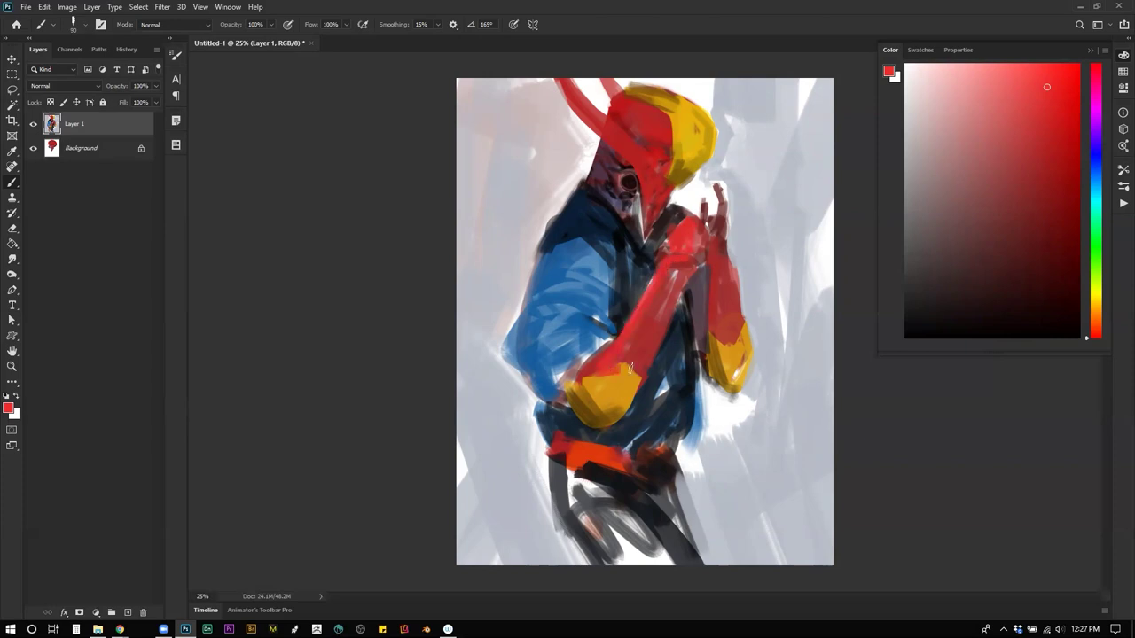
pyautogui.moveTo(664, 269)
pyautogui.mouseDown()
pyautogui.moveTo(601, 373)
pyautogui.moveTo(631, 370)
pyautogui.moveTo(650, 319)
pyautogui.moveTo(612, 365)
pyautogui.moveTo(649, 316)
pyautogui.mouseUp()
pyautogui.hotkey('ctrl', 'z')
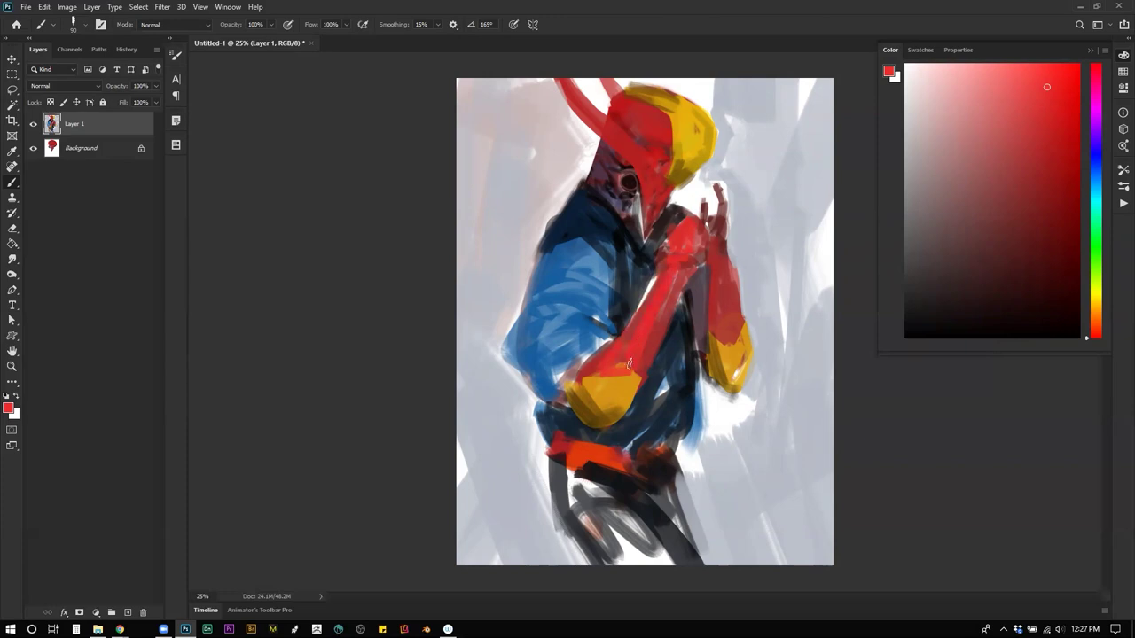
# Step: Brighten the upper part of the far forearm with red, sample its darker red, and flip the canvas
pyautogui.moveTo(717, 266); pyautogui.dragTo(716, 329)
pyautogui.hotkey('ctrl', 'z')
pyautogui.press(']')
pyautogui.moveTo(719, 268); pyautogui.dragTo(725, 284)
pyautogui.keyDown('alt'); pyautogui.click(719, 308); pyautogui.keyUp('alt')
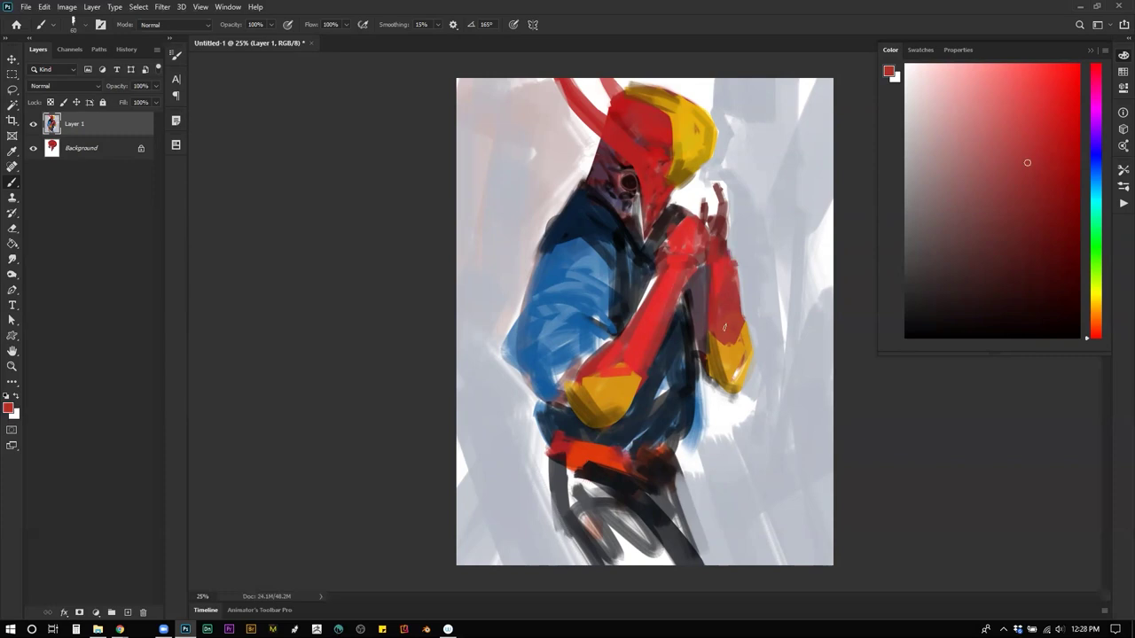
pyautogui.hotkey('ctrl', 'shift', 'h')
# Step: Repaint the long horn and the red side of the head in brighter, more saturated red, and flip the canvas
pyautogui.keyDown('alt'); pyautogui.click(612, 236); pyautogui.keyUp('alt')
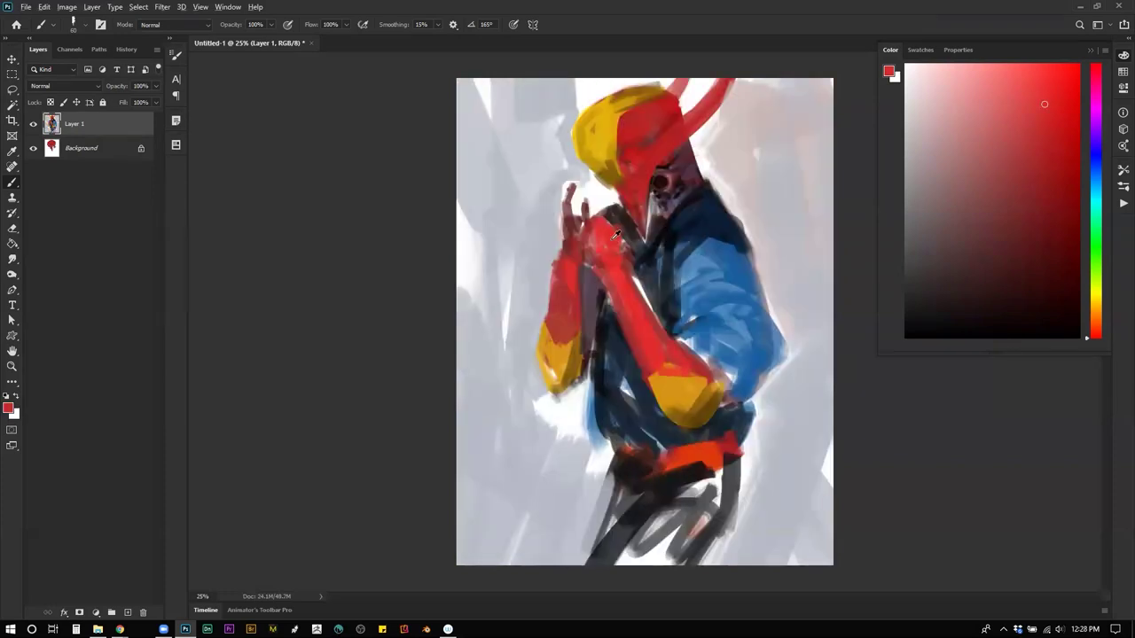
pyautogui.moveTo(651, 155); pyautogui.dragTo(702, 107)
pyautogui.moveTo(638, 177)
pyautogui.mouseDown()
pyautogui.moveTo(671, 147)
pyautogui.moveTo(648, 123)
pyautogui.moveTo(675, 104)
pyautogui.moveTo(691, 69)
pyautogui.mouseUp()
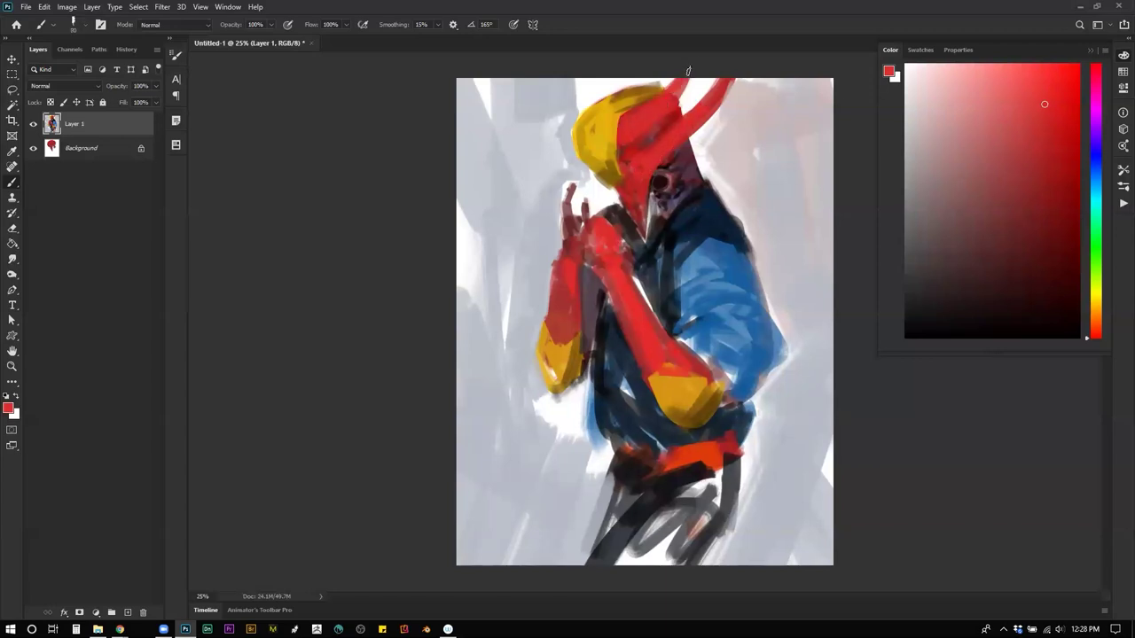
pyautogui.hotkey('ctrl', 'z')
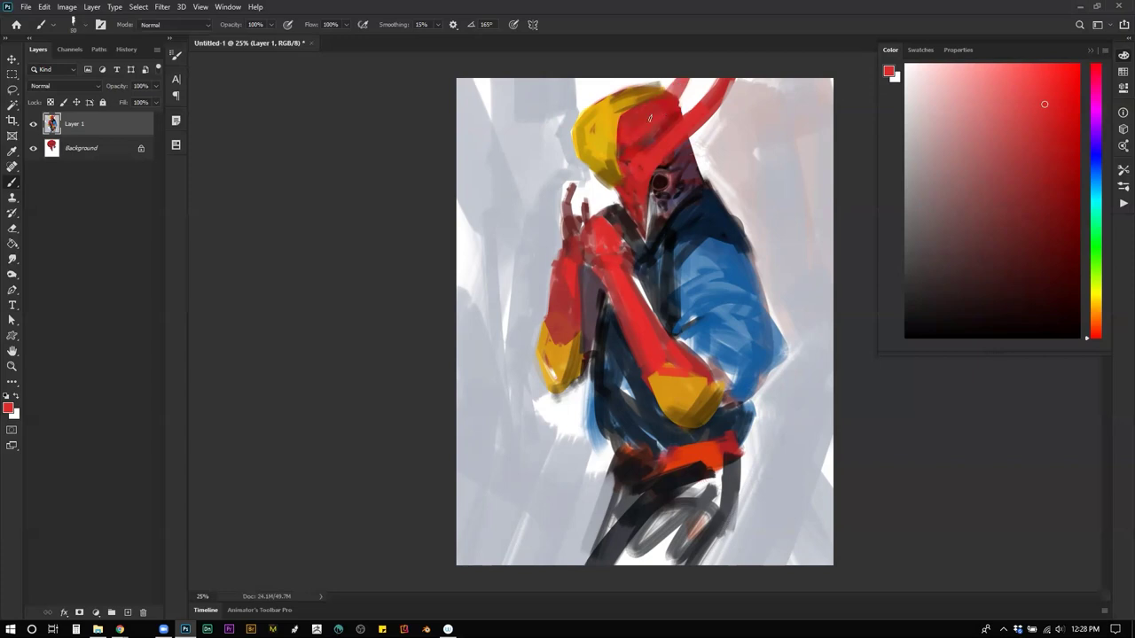
pyautogui.moveTo(644, 117); pyautogui.dragTo(678, 111)
pyautogui.click(1061, 79)
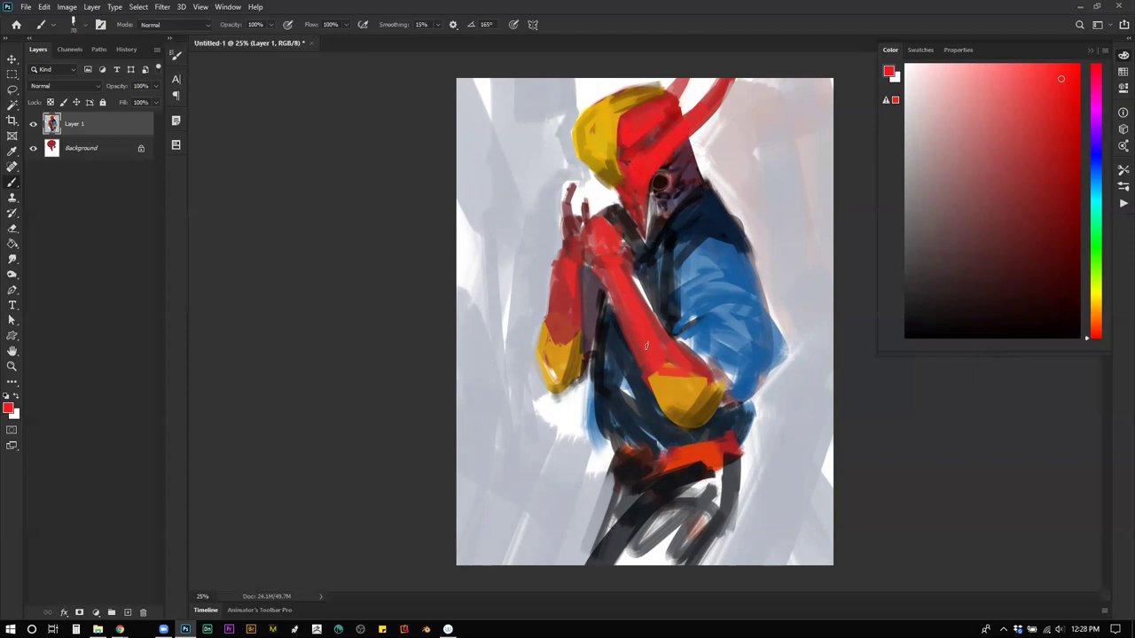
pyautogui.hotkey('ctrl', 'shift', 'h')
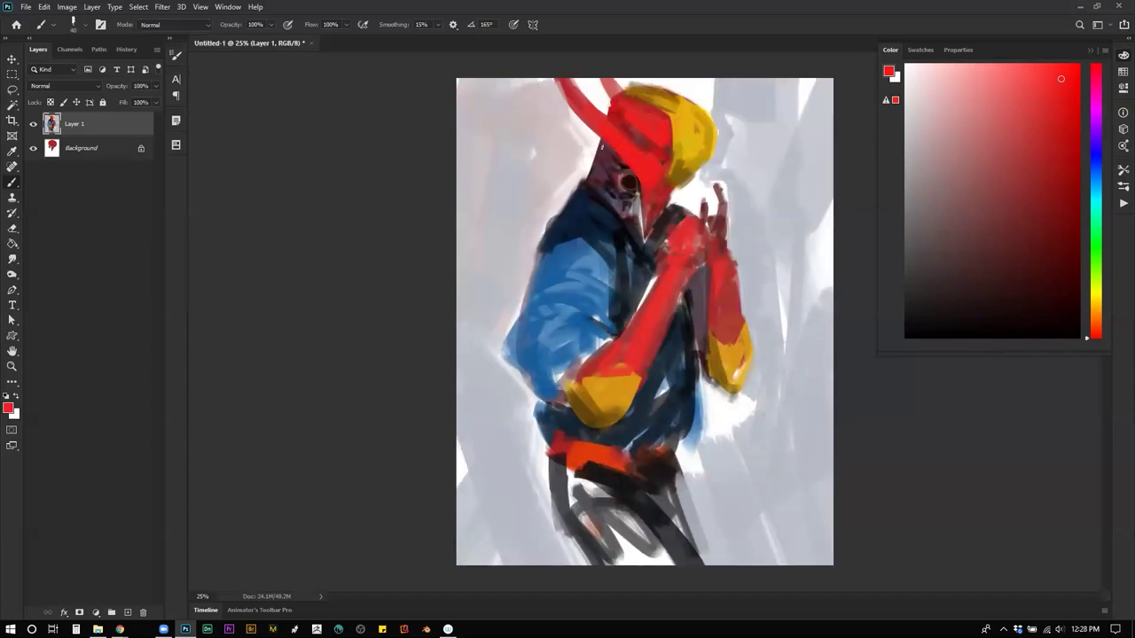
# Step: Add a thin red line across the dark face beside the eye, flip the canvas, and touch up the white gap between head and raised fingers
pyautogui.moveTo(624, 186); pyautogui.dragTo(628, 182)
pyautogui.hotkey('ctrl', 'shift', 'h')
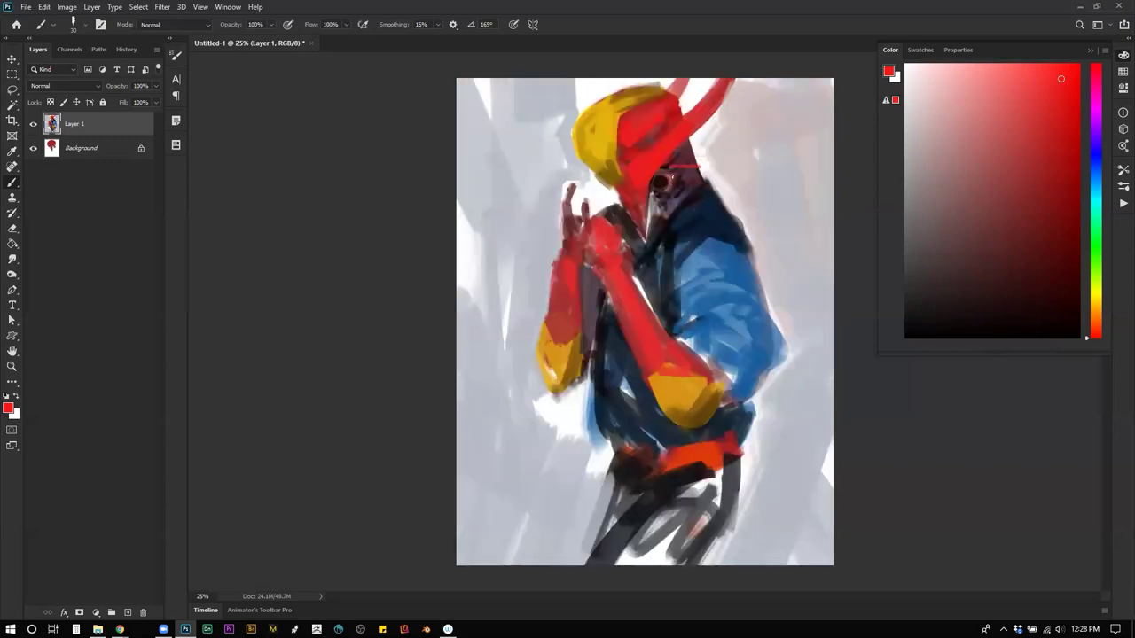
pyautogui.keyDown('alt'); pyautogui.click(597, 182); pyautogui.keyUp('alt')
pyautogui.moveTo(595, 174); pyautogui.dragTo(614, 203)
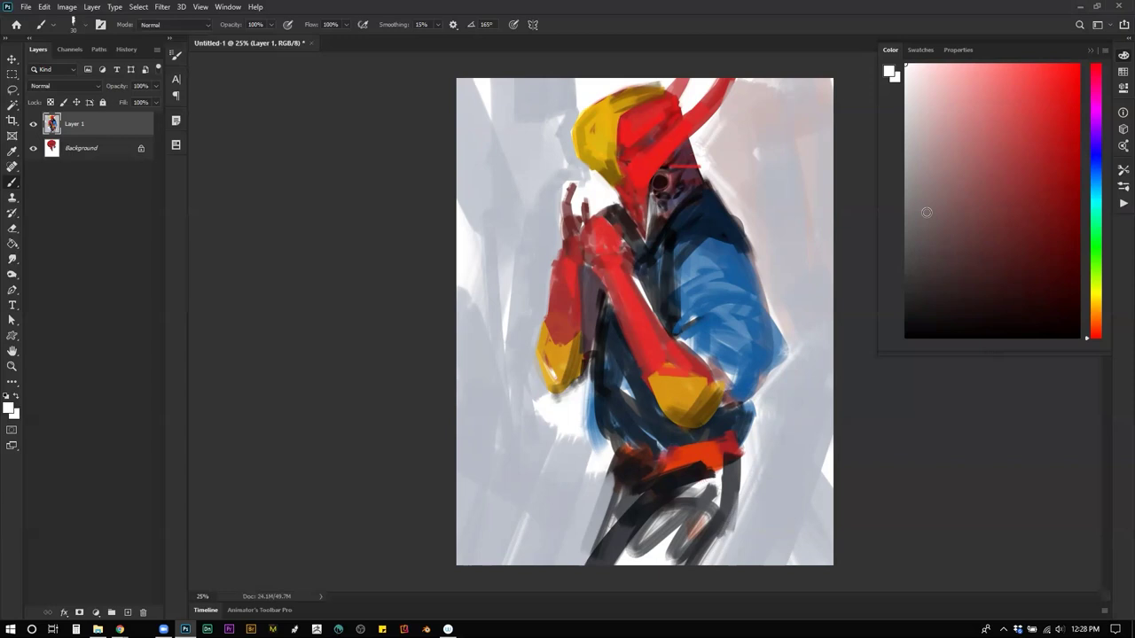
pyautogui.keyDown('alt'); pyautogui.click(564, 174); pyautogui.keyUp('alt')
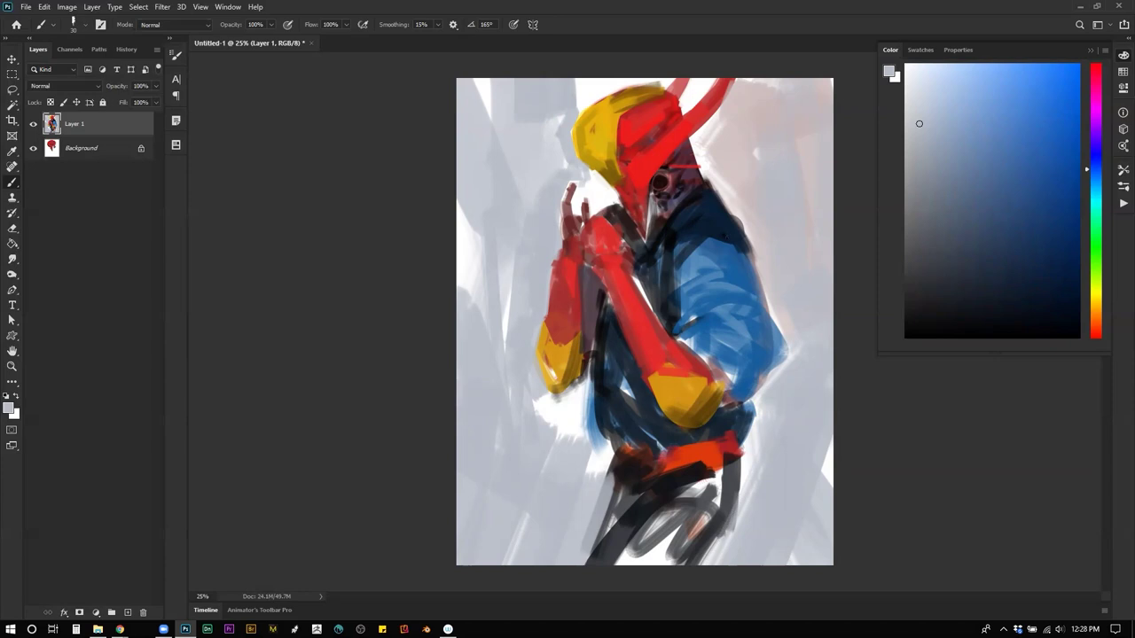
# Step: Paint a small dark accent on the vest beside the blue sleeve, reset to the default colours, and flip the canvas
pyautogui.click(1046, 282)
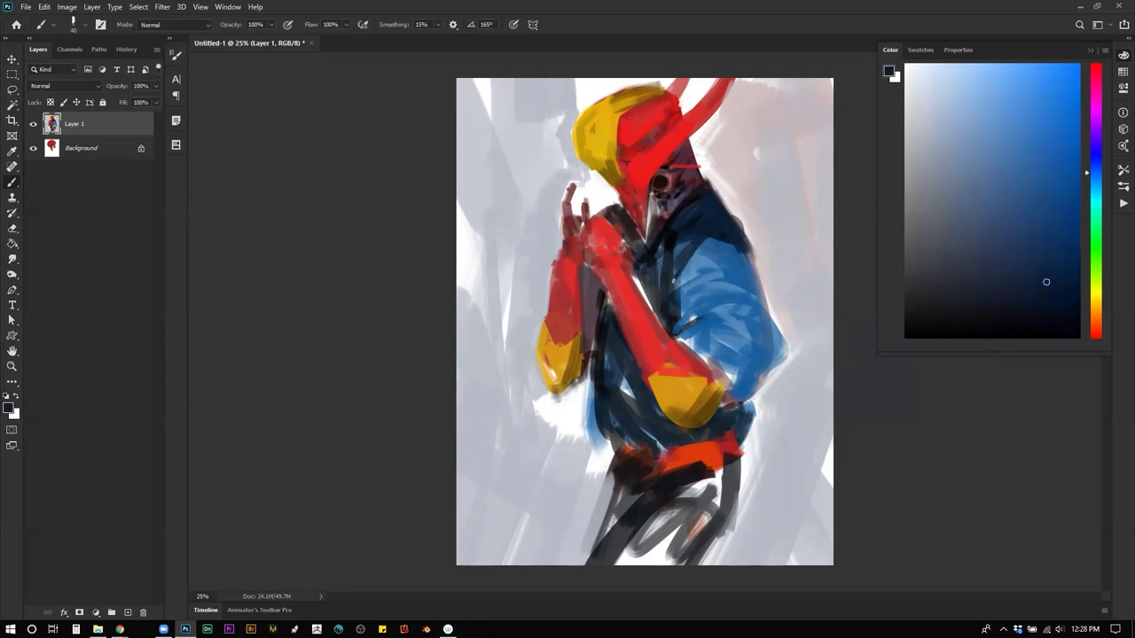
pyautogui.moveTo(678, 281); pyautogui.dragTo(679, 282)
pyautogui.press('d')
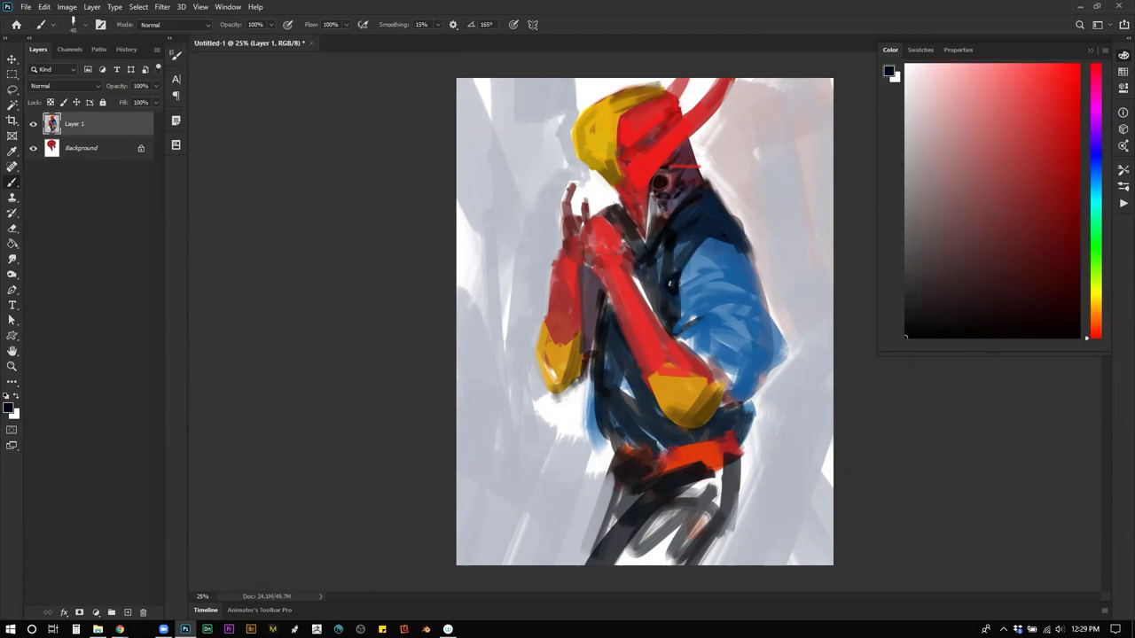
pyautogui.hotkey('ctrl', 'shift', 'h')
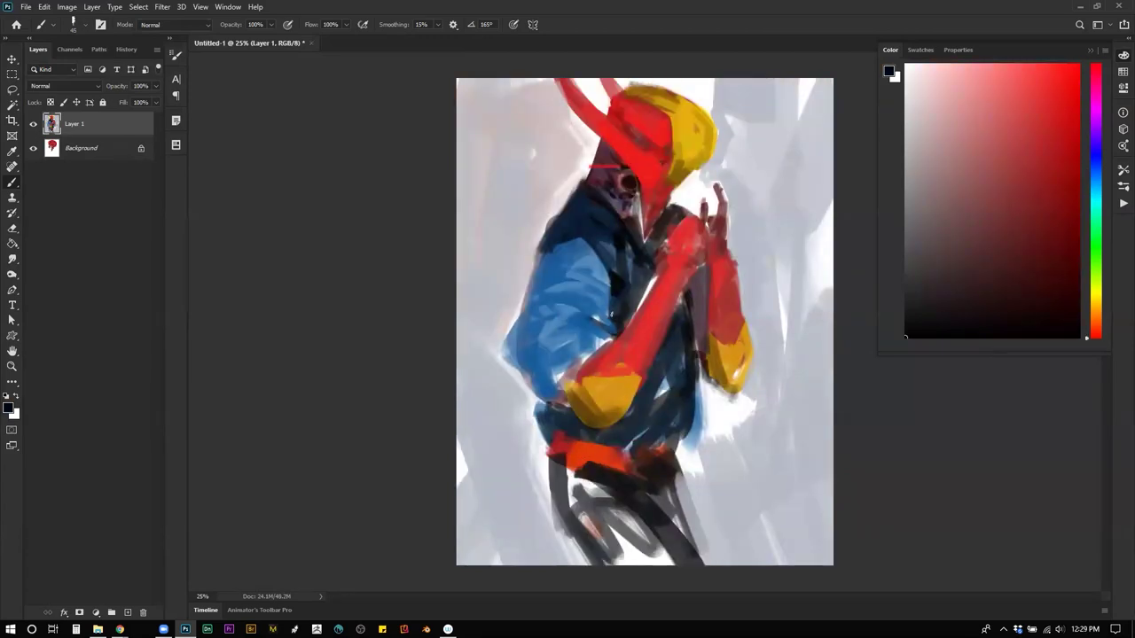
# Step: Sharpen the edge between the vest's navy shoulder and the blue sleeve with blues sampled from both areas
pyautogui.keyDown('alt'); pyautogui.click(554, 249); pyautogui.keyUp('alt')
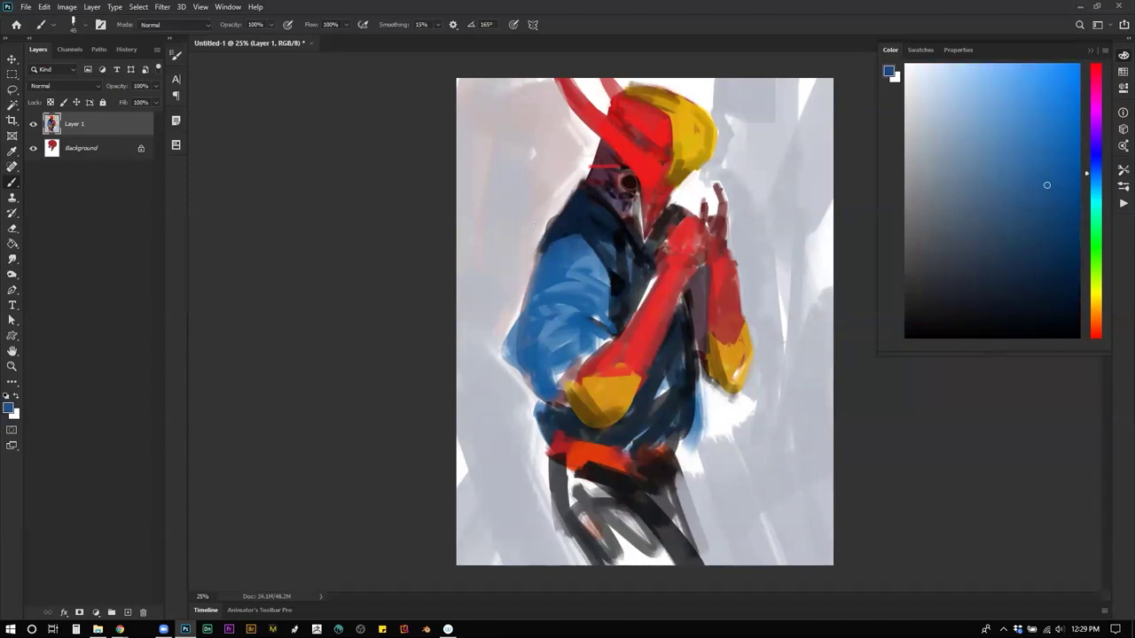
pyautogui.keyDown('alt'); pyautogui.click(567, 224); pyautogui.keyUp('alt')
pyautogui.moveTo(558, 218)
pyautogui.mouseDown()
pyautogui.moveTo(531, 308)
pyautogui.moveTo(573, 279)
pyautogui.moveTo(612, 291)
pyautogui.moveTo(606, 300)
pyautogui.mouseUp()
pyautogui.keyDown('alt'); pyautogui.click(554, 248); pyautogui.keyUp('alt')
pyautogui.hotkey('ctrl', 'z')
pyautogui.press(']')
pyautogui.moveTo(590, 250); pyautogui.dragTo(608, 284)
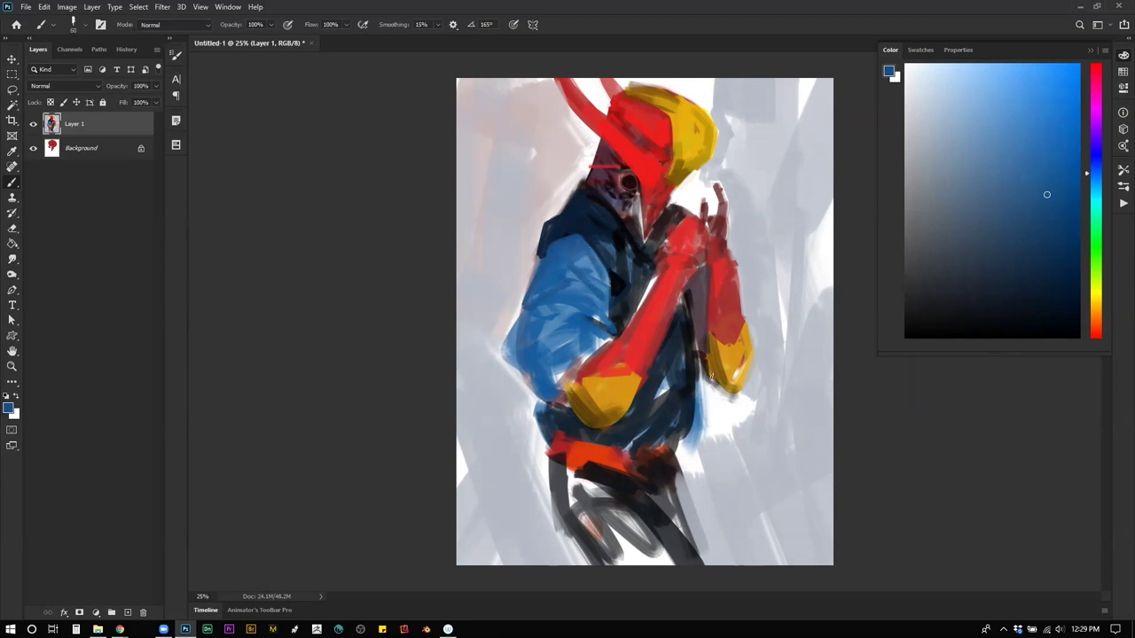
pyautogui.hotkey('ctrl', 'z')
# Step: Paint fine light grey accents around the eye and lower face with a much smaller brush, and flip the canvas
pyautogui.keyDown('alt'); pyautogui.click(641, 203); pyautogui.keyUp('alt')
pyautogui.press('[')
pyautogui.press('[')
pyautogui.press('[')
pyautogui.press('[')
pyautogui.press('[')
pyautogui.press('[')
pyautogui.press('[')
pyautogui.press('[')
pyautogui.moveTo(621, 174); pyautogui.dragTo(626, 193)
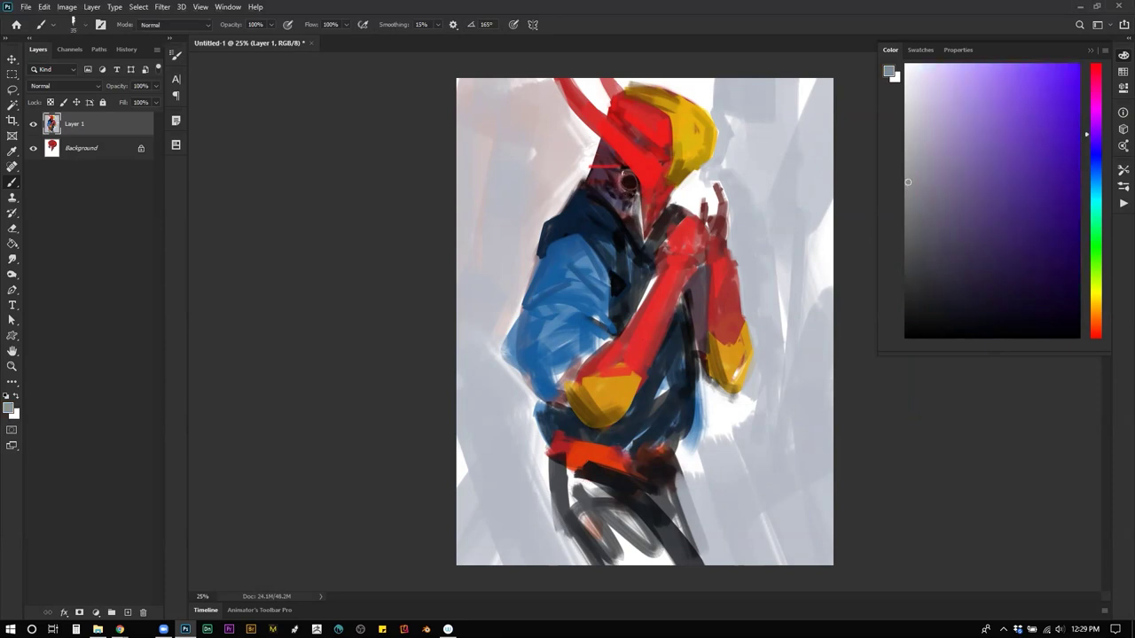
pyautogui.click(623, 174)
pyautogui.moveTo(612, 182)
pyautogui.mouseDown()
pyautogui.moveTo(624, 203)
pyautogui.moveTo(612, 196)
pyautogui.mouseUp()
pyautogui.hotkey('ctrl', 'shift', 'h')
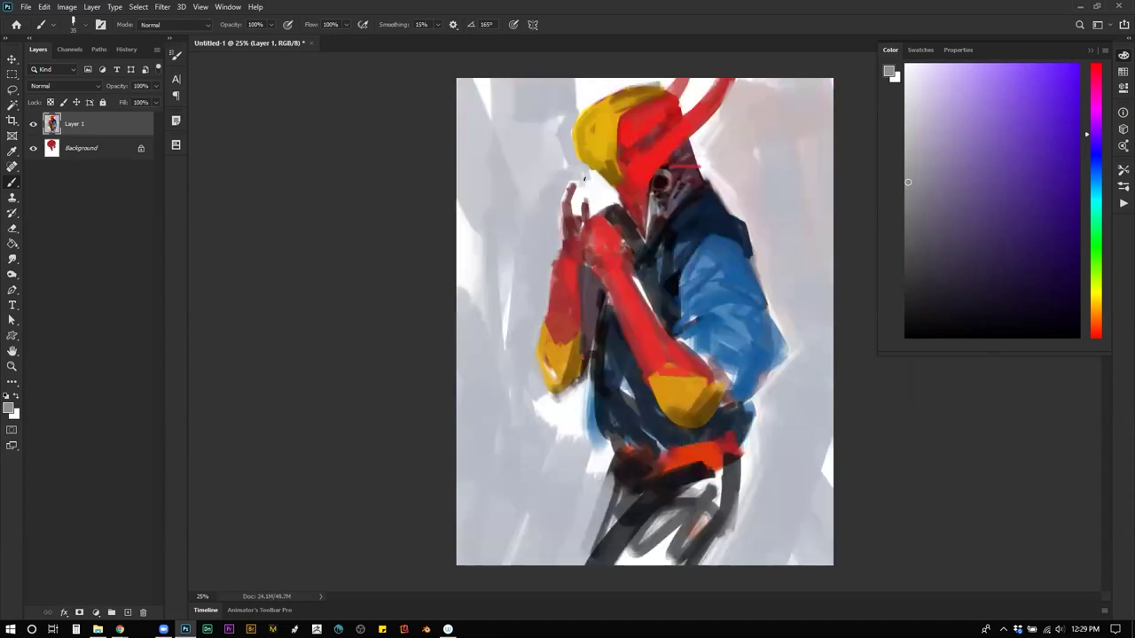
# Step: Paint a black accent on the raised finger, rework the collar beneath the head with sampled dark navy, and flip the canvas
pyautogui.press('d')
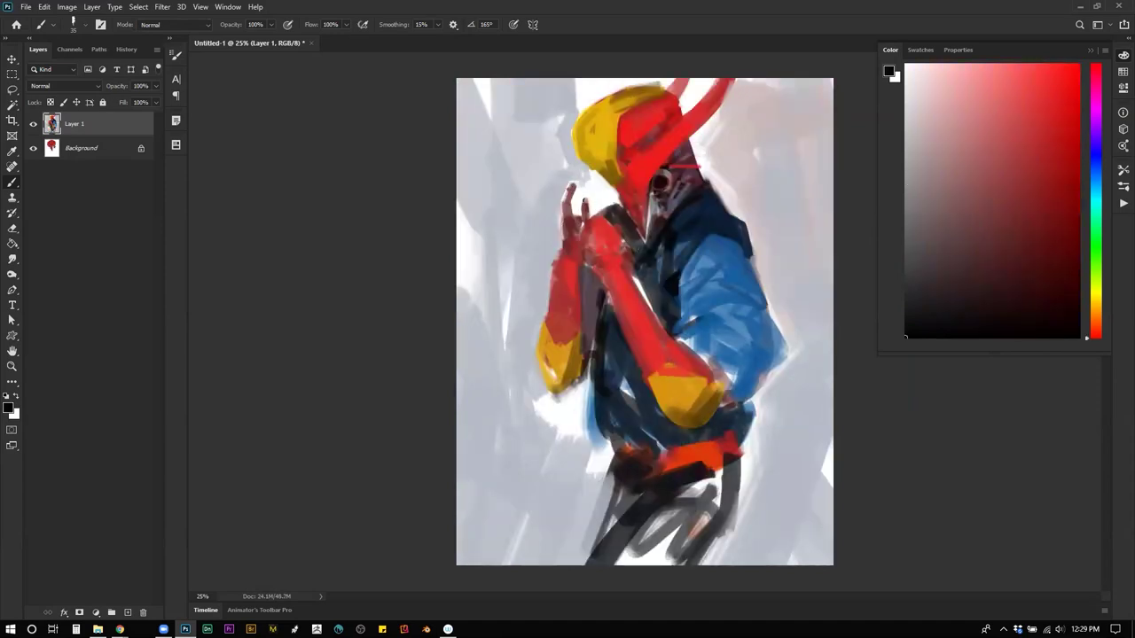
pyautogui.moveTo(583, 195); pyautogui.dragTo(581, 217)
pyautogui.keyDown('alt'); pyautogui.click(607, 222); pyautogui.keyUp('alt')
pyautogui.keyDown('alt'); pyautogui.click(667, 225); pyautogui.keyUp('alt')
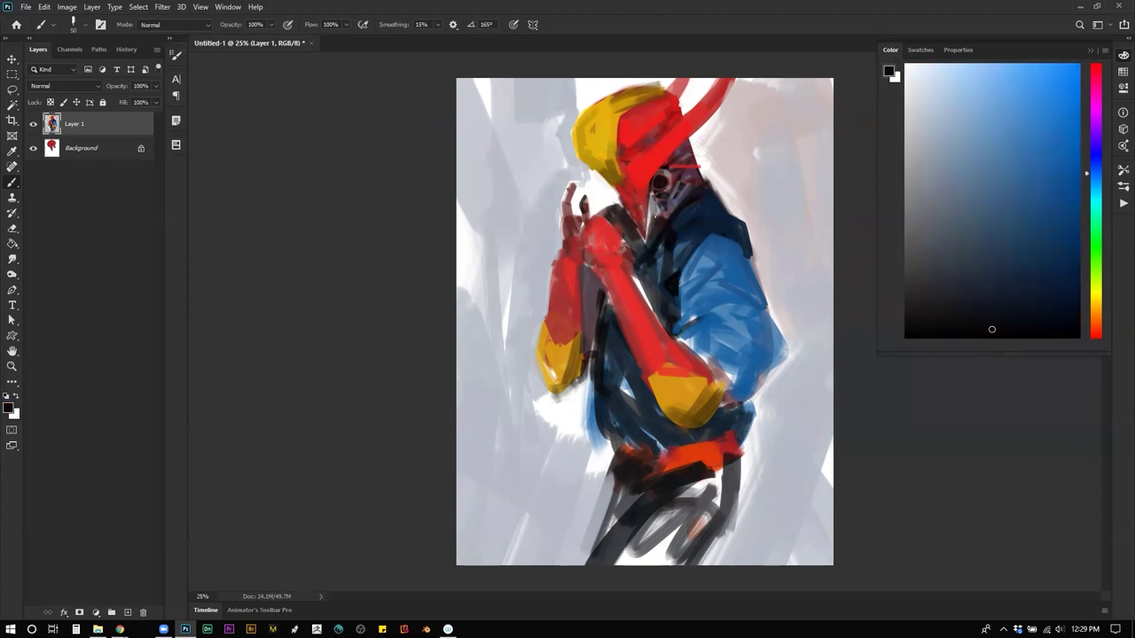
pyautogui.keyDown('alt'); pyautogui.click(642, 225); pyautogui.keyUp('alt')
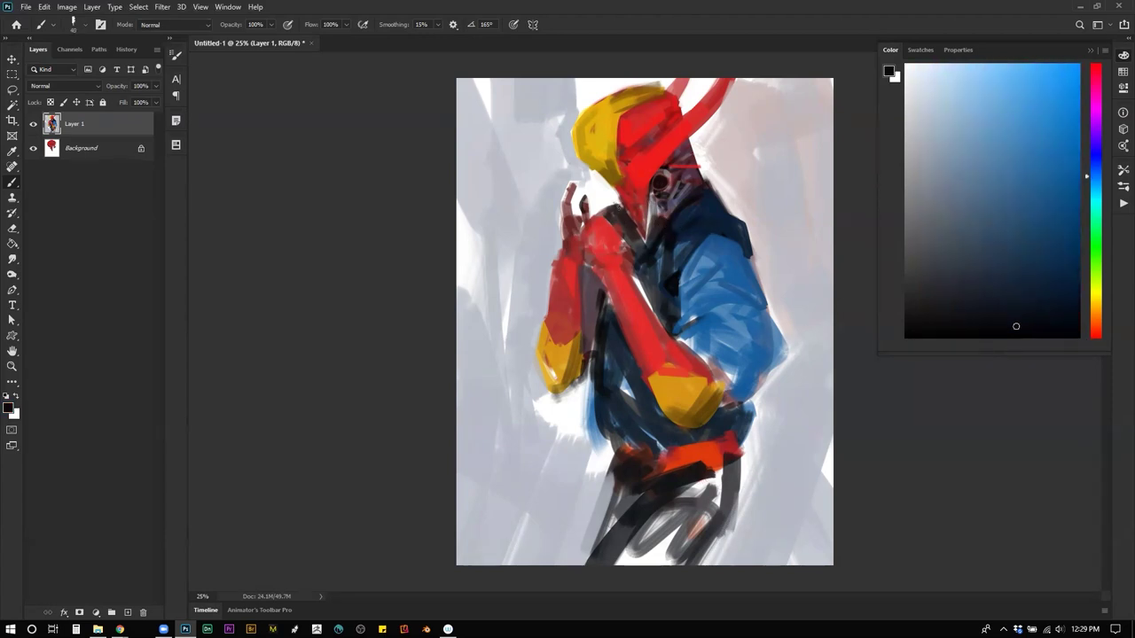
pyautogui.moveTo(619, 200)
pyautogui.mouseDown()
pyautogui.moveTo(629, 224)
pyautogui.moveTo(655, 218)
pyautogui.moveTo(645, 240)
pyautogui.mouseUp()
pyautogui.moveTo(649, 207); pyautogui.dragTo(659, 217)
pyautogui.hotkey('ctrl', 'z')
pyautogui.hotkey('ctrl', 'shift', 'h')
# Step: Add small dark accents across the front wrist and along the upper edges of both yellow elbow patches with a smaller brush
pyautogui.press('[')
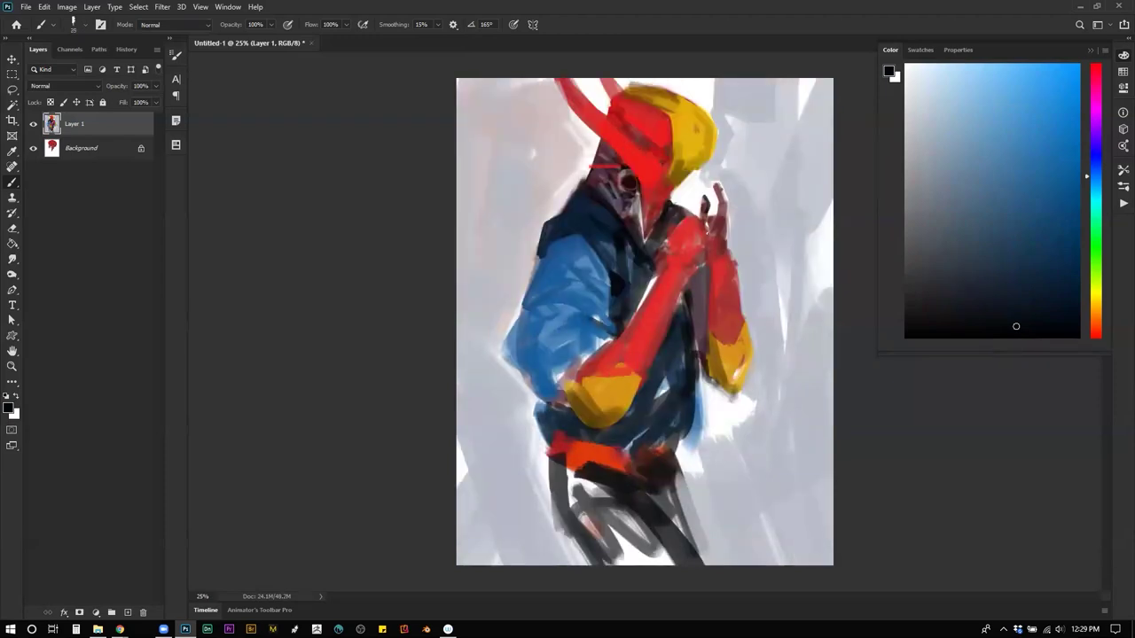
pyautogui.press('[')
pyautogui.moveTo(660, 262)
pyautogui.mouseDown()
pyautogui.moveTo(694, 263)
pyautogui.moveTo(685, 258)
pyautogui.mouseUp()
pyautogui.hotkey('ctrl', 'z')
pyautogui.hotkey('ctrl', 'z')
pyautogui.press('[')
pyautogui.moveTo(587, 379); pyautogui.dragTo(620, 376)
pyautogui.moveTo(733, 346); pyautogui.dragTo(720, 354)
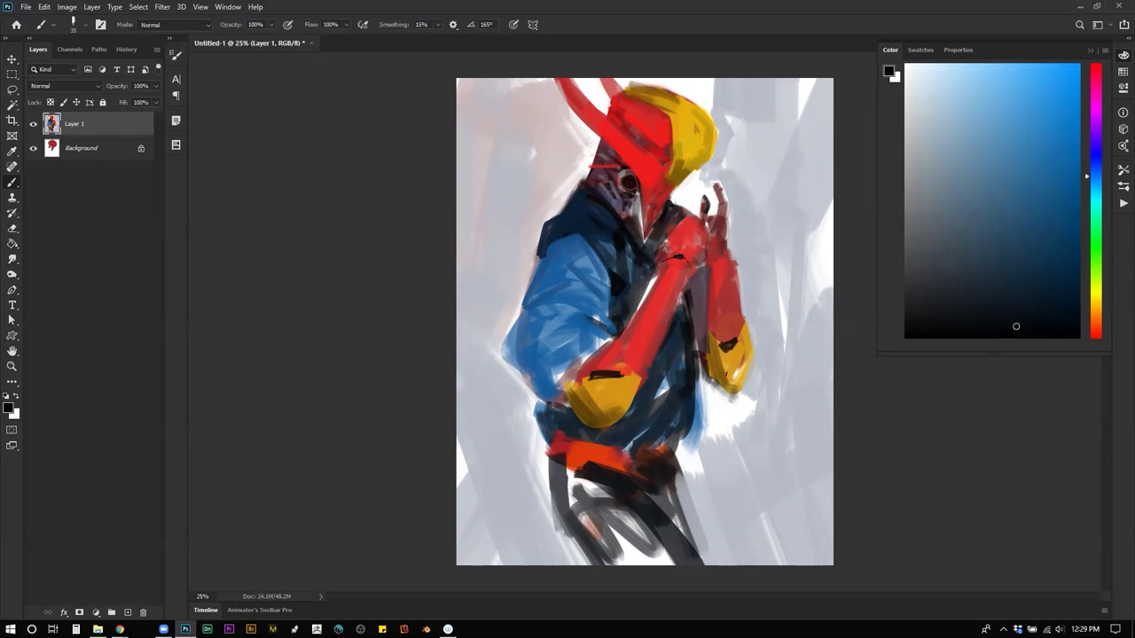
# Step: Brighten the raised fingers and the red forehead with a vivid pinkish red, and flip the canvas
pyautogui.keyDown('alt'); pyautogui.click(664, 120); pyautogui.keyUp('alt')
pyautogui.moveTo(1024, 79)
pyautogui.mouseDown()
pyautogui.moveTo(1029, 61)
pyautogui.moveTo(1042, 63)
pyautogui.mouseUp()
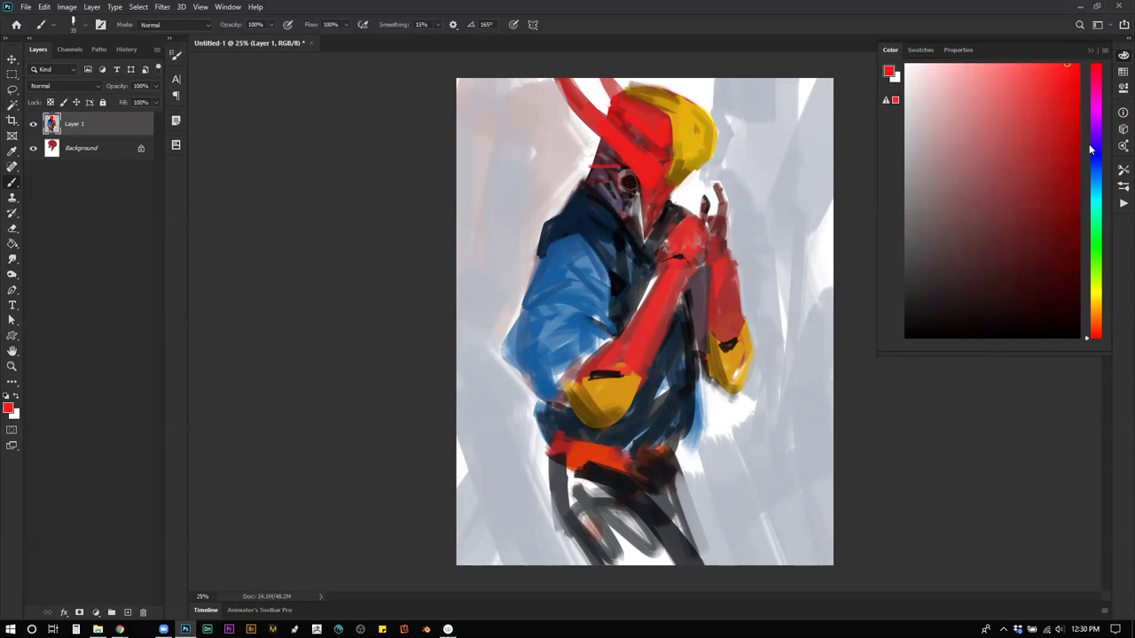
pyautogui.moveTo(1096, 140); pyautogui.dragTo(1100, 59)
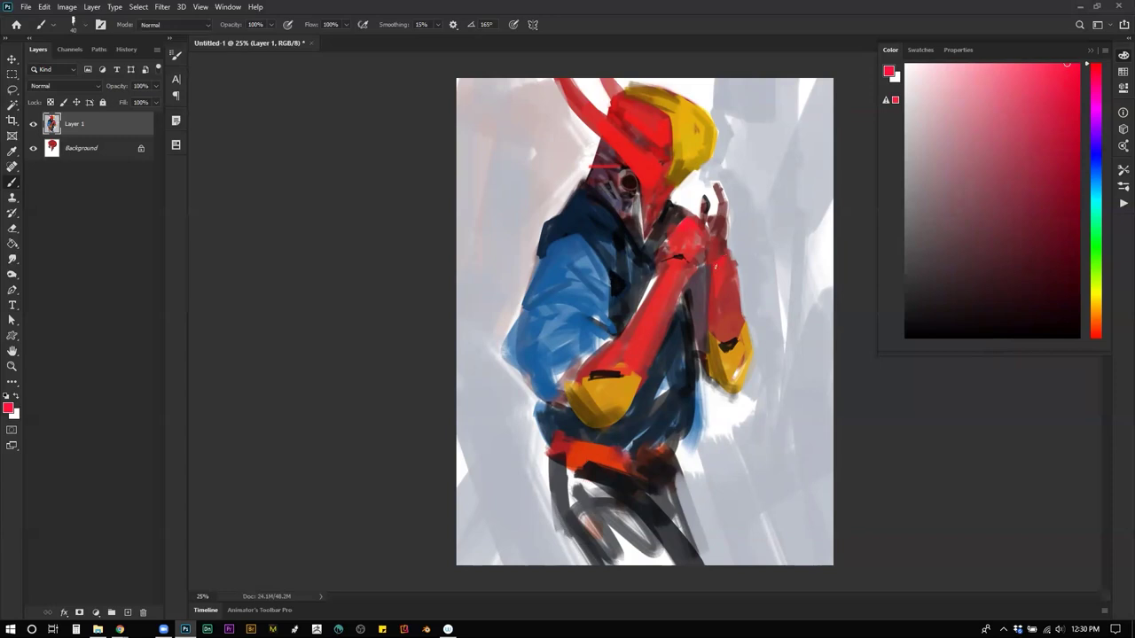
pyautogui.moveTo(723, 197)
pyautogui.mouseDown()
pyautogui.moveTo(718, 188)
pyautogui.moveTo(721, 206)
pyautogui.moveTo(707, 213)
pyautogui.mouseUp()
pyautogui.press(']')
pyautogui.press(']')
pyautogui.moveTo(632, 104)
pyautogui.mouseDown()
pyautogui.moveTo(640, 115)
pyautogui.moveTo(625, 119)
pyautogui.moveTo(647, 104)
pyautogui.moveTo(621, 114)
pyautogui.moveTo(650, 117)
pyautogui.mouseUp()
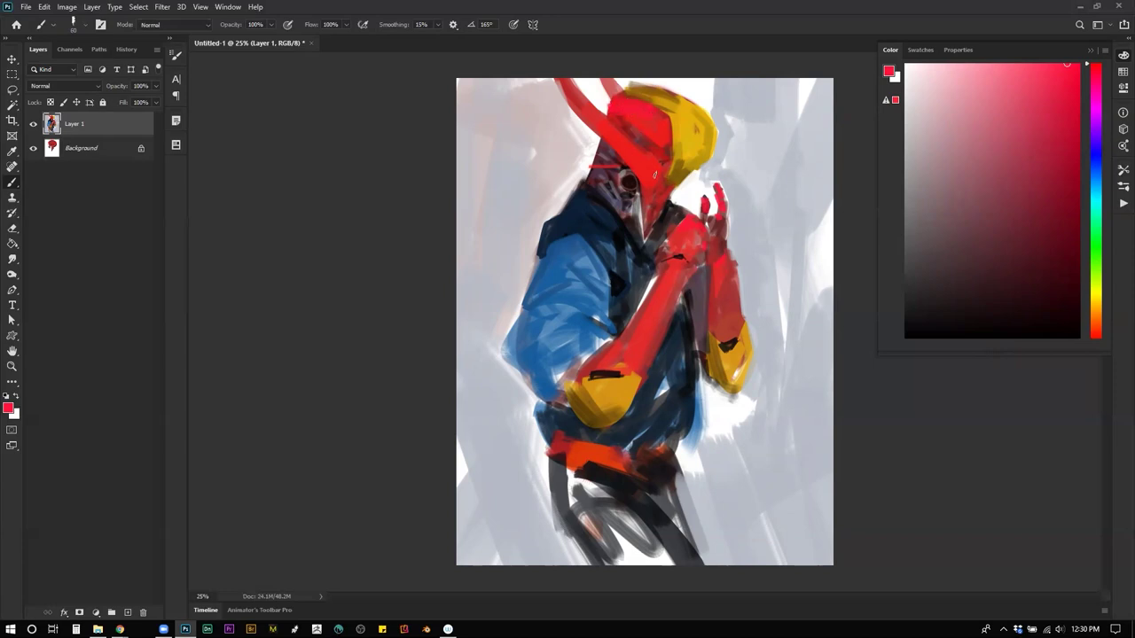
pyautogui.hotkey('ctrl', 'shift', 'h')
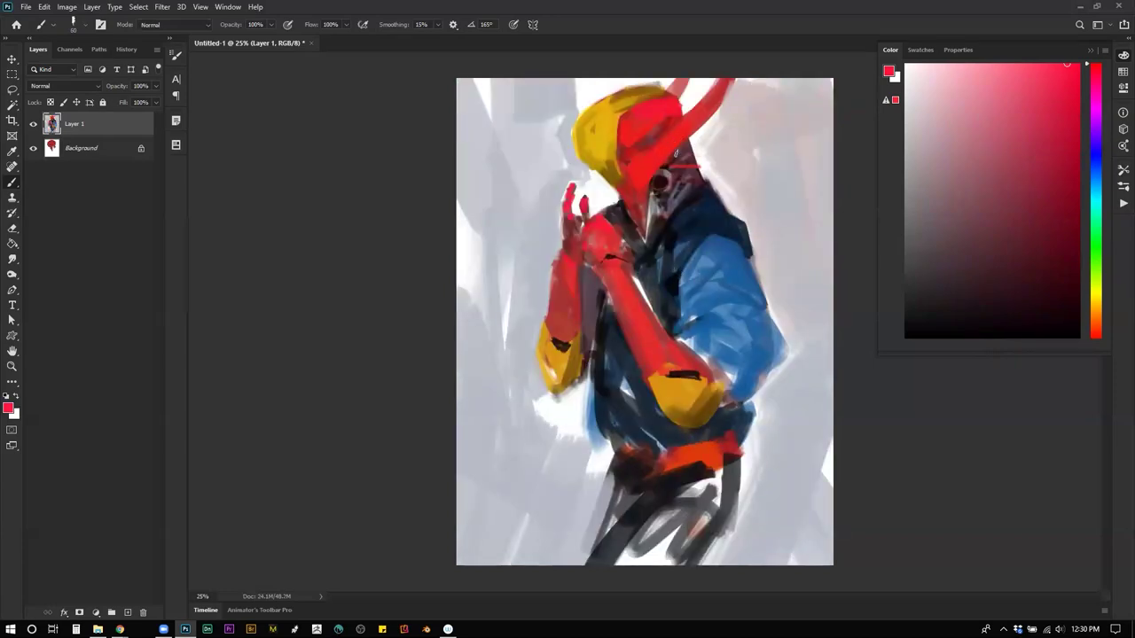
# Step: Darken the back of the lower face with a near-black purple sampled from it, switch to white, and flip the canvas
pyautogui.keyDown('alt'); pyautogui.click(674, 193); pyautogui.keyUp('alt')
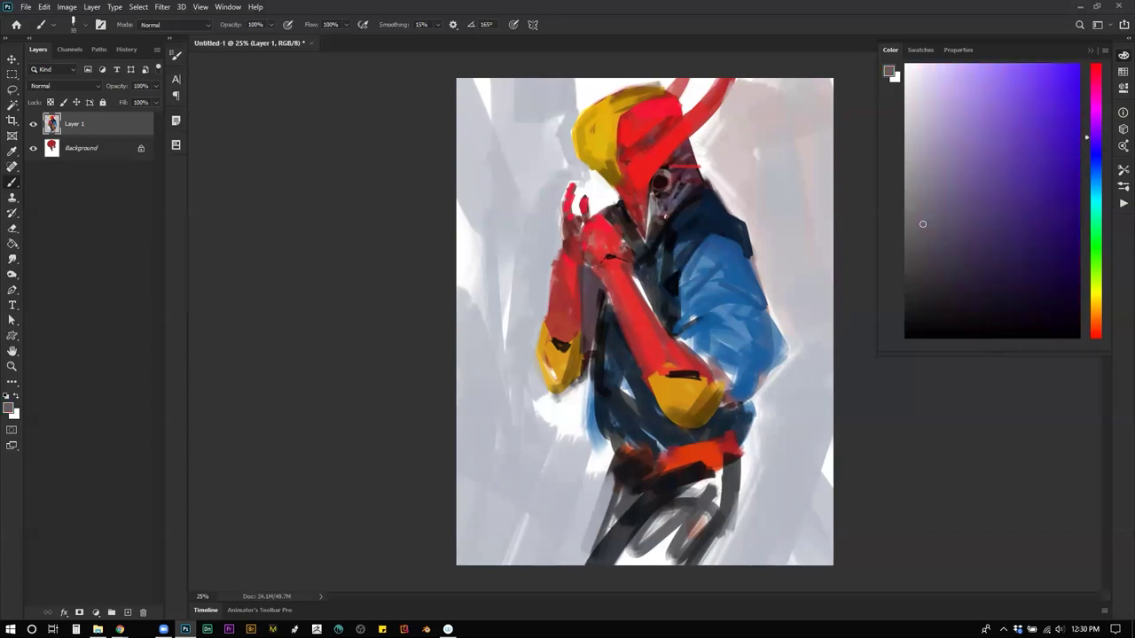
pyautogui.keyDown('alt'); pyautogui.click(679, 197); pyautogui.keyUp('alt')
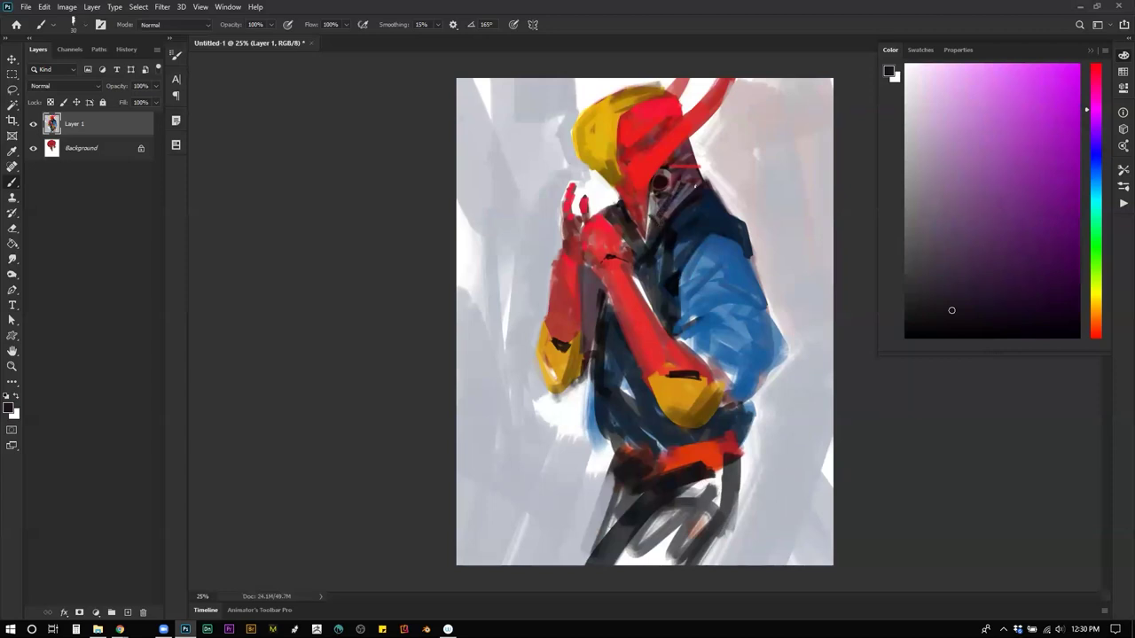
pyautogui.moveTo(682, 199); pyautogui.dragTo(699, 181)
pyautogui.press('x')
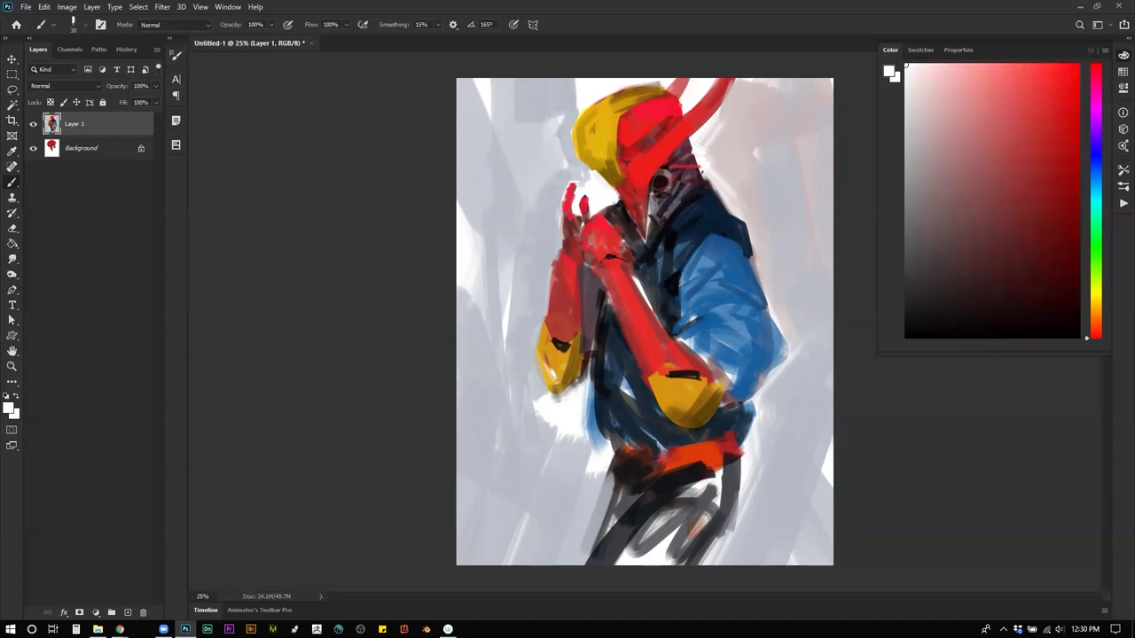
pyautogui.hotkey('ctrl', 'shift', 'h')
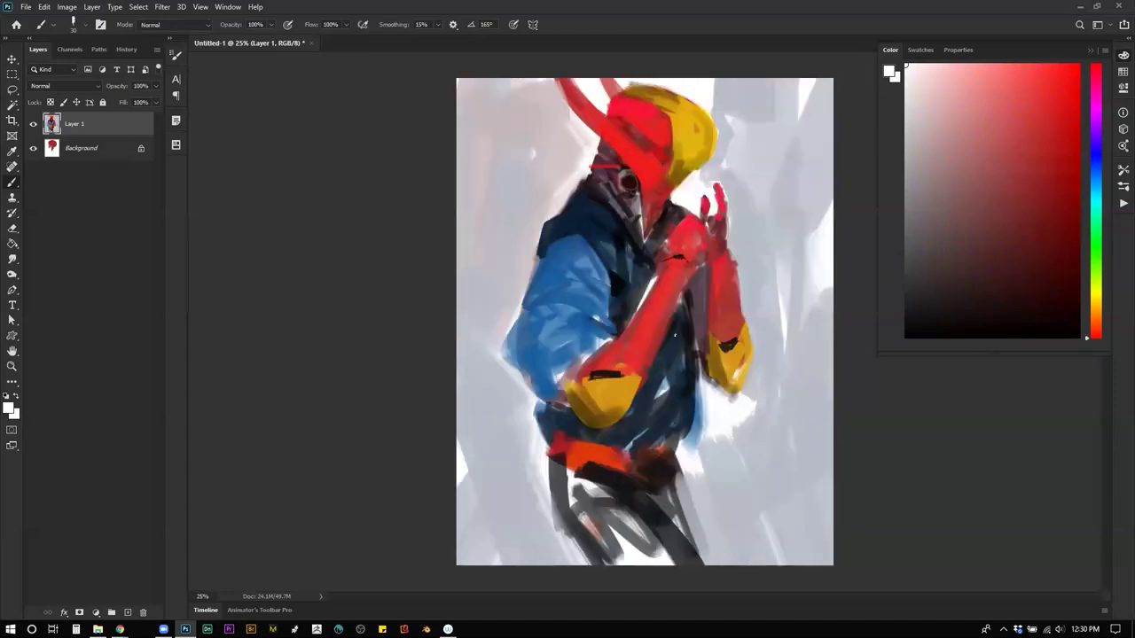
# Step: Paint a dark collar tip between the beak and the raised hand with a near-black sampled from the neck
pyautogui.keyDown('alt'); pyautogui.click(597, 194); pyautogui.keyUp('alt')
pyautogui.keyDown('alt'); pyautogui.click(601, 204); pyautogui.keyUp('alt')
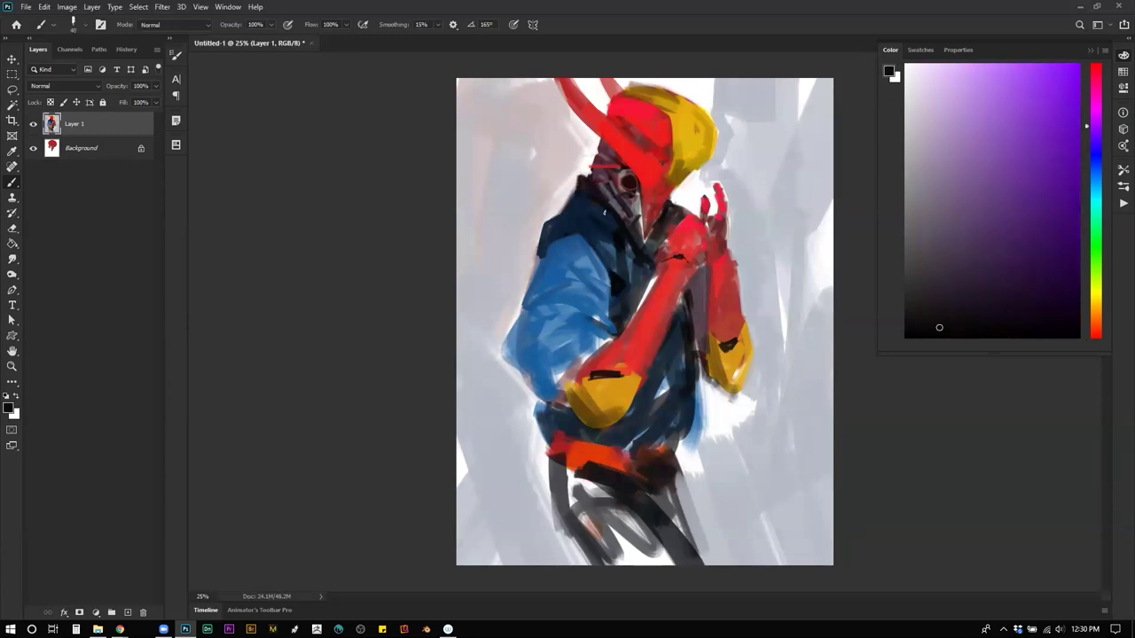
pyautogui.moveTo(675, 191)
pyautogui.mouseDown()
pyautogui.moveTo(682, 217)
pyautogui.moveTo(674, 199)
pyautogui.moveTo(670, 220)
pyautogui.mouseUp()
# Step: Fill the vest front behind the forearm with sampled dark navy and extend the vest's lower back hem outward
pyautogui.keyDown('alt'); pyautogui.click(650, 272); pyautogui.keyUp('alt')
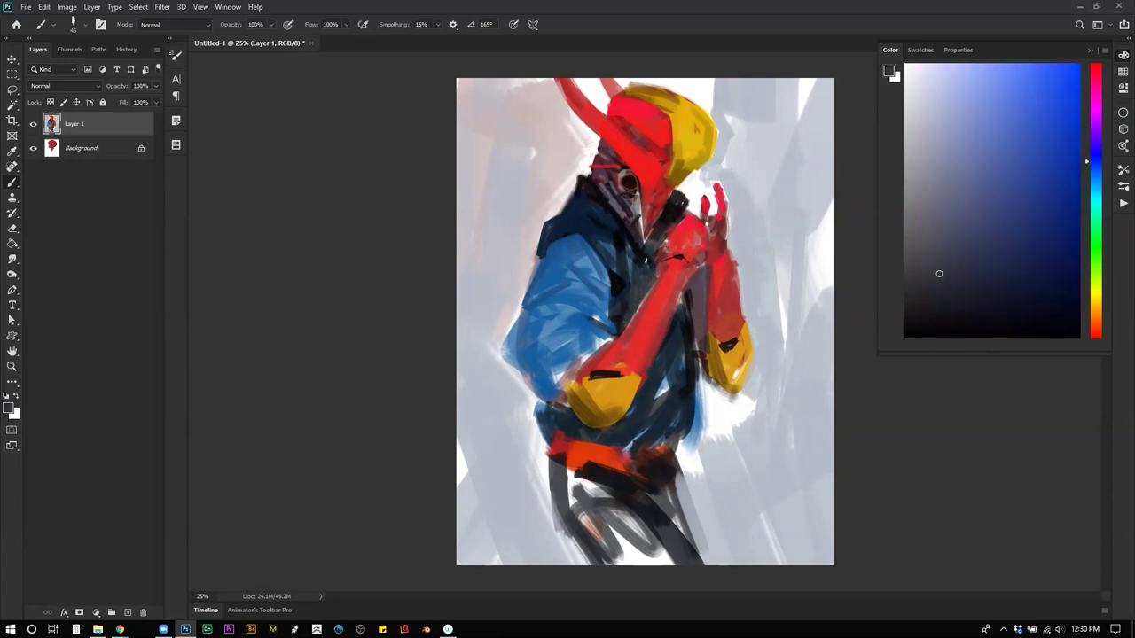
pyautogui.keyDown('alt'); pyautogui.click(655, 277); pyautogui.keyUp('alt')
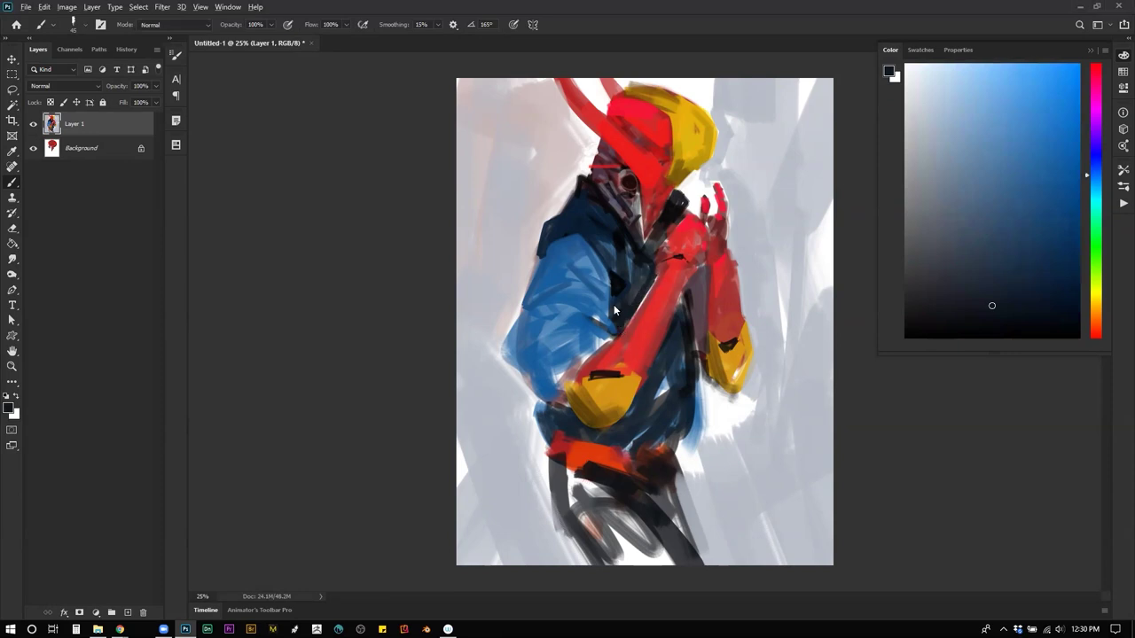
pyautogui.moveTo(648, 271)
pyautogui.mouseDown()
pyautogui.moveTo(637, 290)
pyautogui.moveTo(641, 269)
pyautogui.moveTo(671, 325)
pyautogui.moveTo(664, 368)
pyautogui.mouseUp()
pyautogui.press(']')
pyautogui.press(']')
pyautogui.moveTo(685, 310)
pyautogui.mouseDown()
pyautogui.moveTo(685, 383)
pyautogui.moveTo(667, 381)
pyautogui.moveTo(654, 405)
pyautogui.mouseUp()
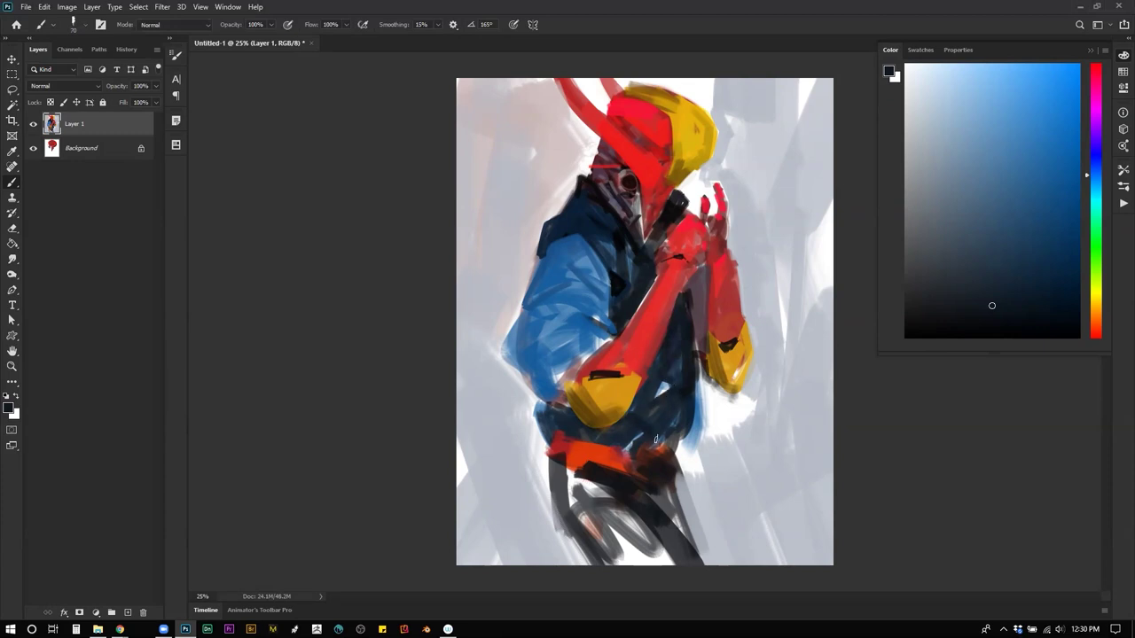
pyautogui.moveTo(549, 406)
pyautogui.mouseDown()
pyautogui.moveTo(526, 422)
pyautogui.moveTo(565, 452)
pyautogui.mouseUp()
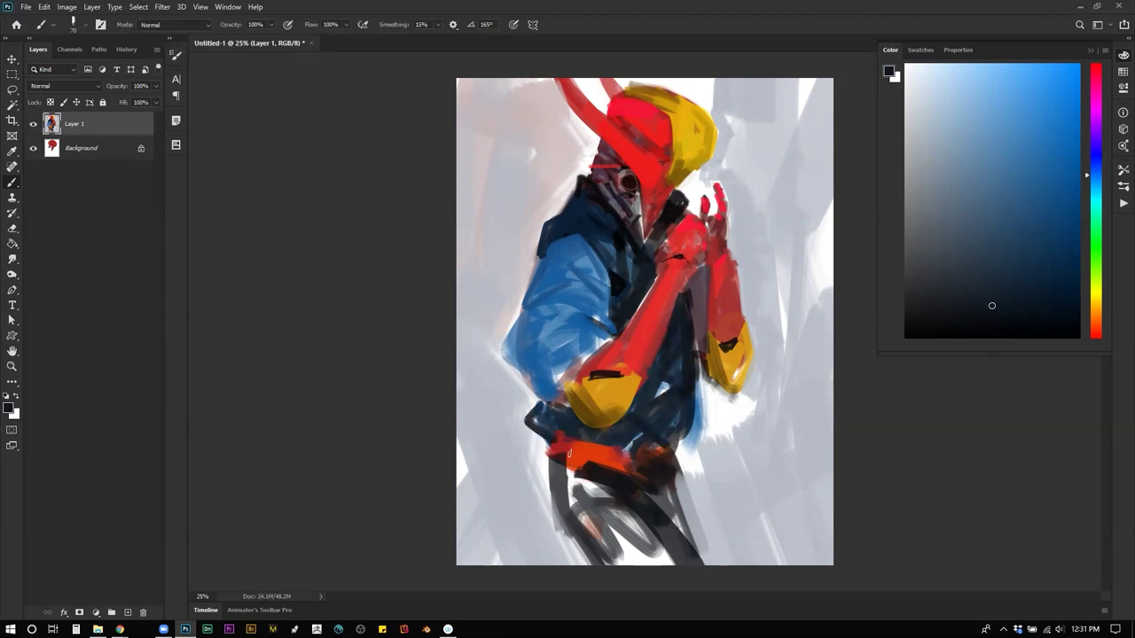
pyautogui.moveTo(555, 407)
pyautogui.mouseDown()
pyautogui.moveTo(539, 413)
pyautogui.moveTo(564, 417)
pyautogui.mouseUp()
# Step: Define the folds of the lower blue sleeve with dark lines and blue sampled from the sleeve, and flip the canvas
pyautogui.moveTo(599, 346)
pyautogui.mouseDown()
pyautogui.moveTo(559, 399)
pyautogui.moveTo(568, 406)
pyautogui.moveTo(561, 392)
pyautogui.moveTo(606, 343)
pyautogui.moveTo(553, 343)
pyautogui.mouseUp()
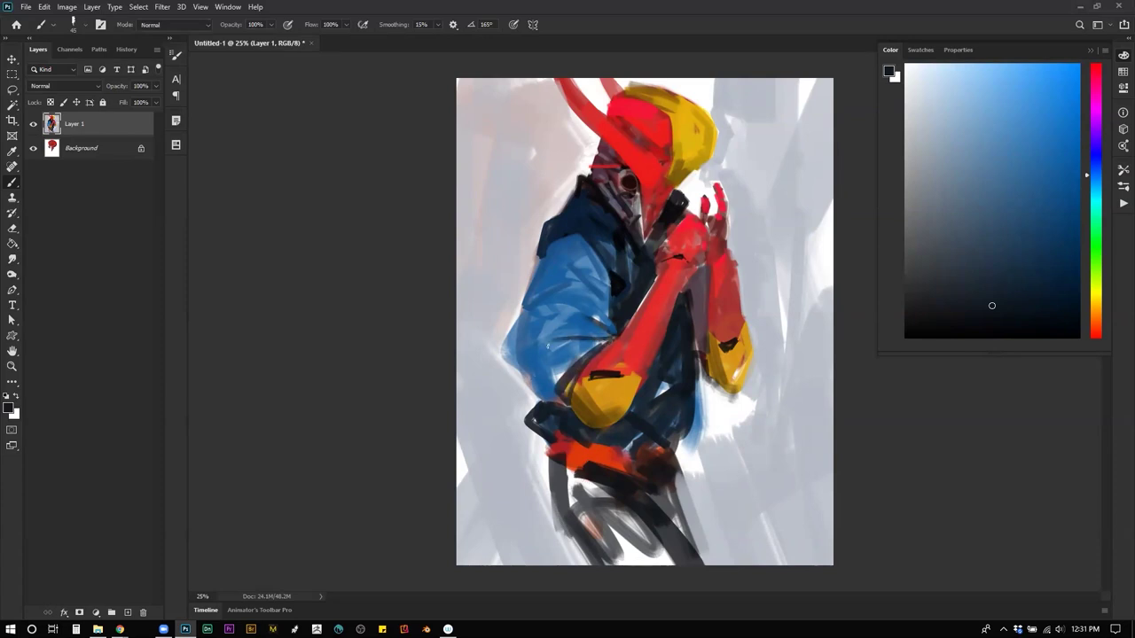
pyautogui.keyDown('alt'); pyautogui.click(579, 330); pyautogui.keyUp('alt')
pyautogui.moveTo(557, 343); pyautogui.dragTo(602, 338)
pyautogui.hotkey('ctrl', 'shift', 'h')
# Step: Paint the vest's lower front edge down to the waist with a larger brush and a dark tone sampled from the vest
pyautogui.press(']')
pyautogui.press(']')
pyautogui.press(']')
pyautogui.press(']')
pyautogui.press(']')
pyautogui.press(']')
pyautogui.press(']')
pyautogui.keyDown('alt'); pyautogui.click(601, 369); pyautogui.keyUp('alt')
pyautogui.moveTo(593, 392); pyautogui.dragTo(596, 450)
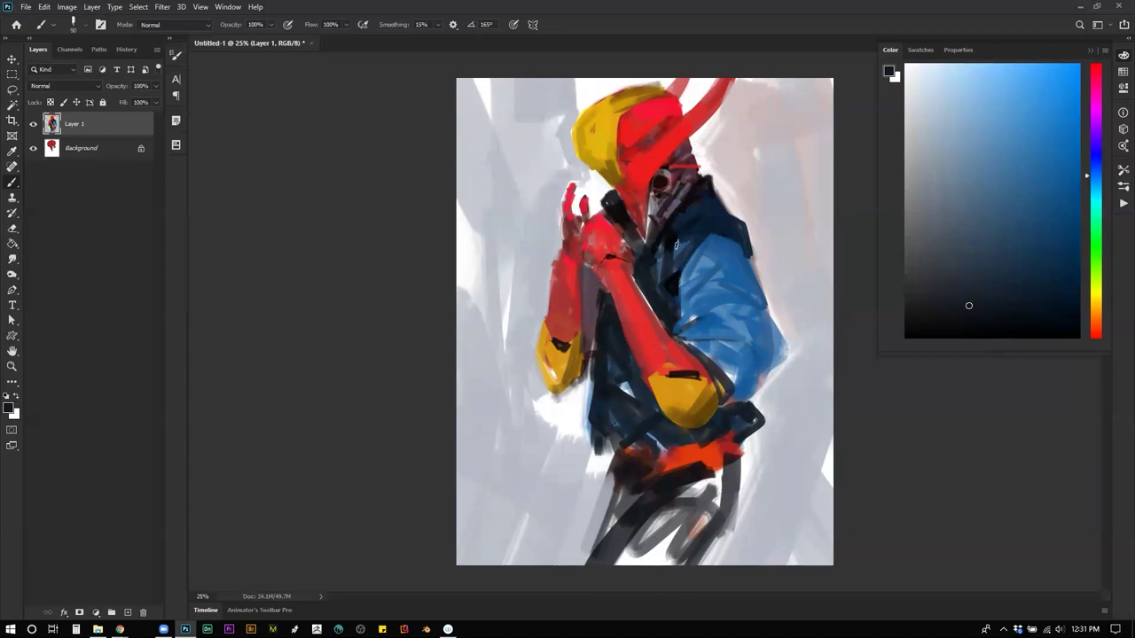
pyautogui.keyDown('alt'); pyautogui.click(616, 197); pyautogui.keyUp('alt')
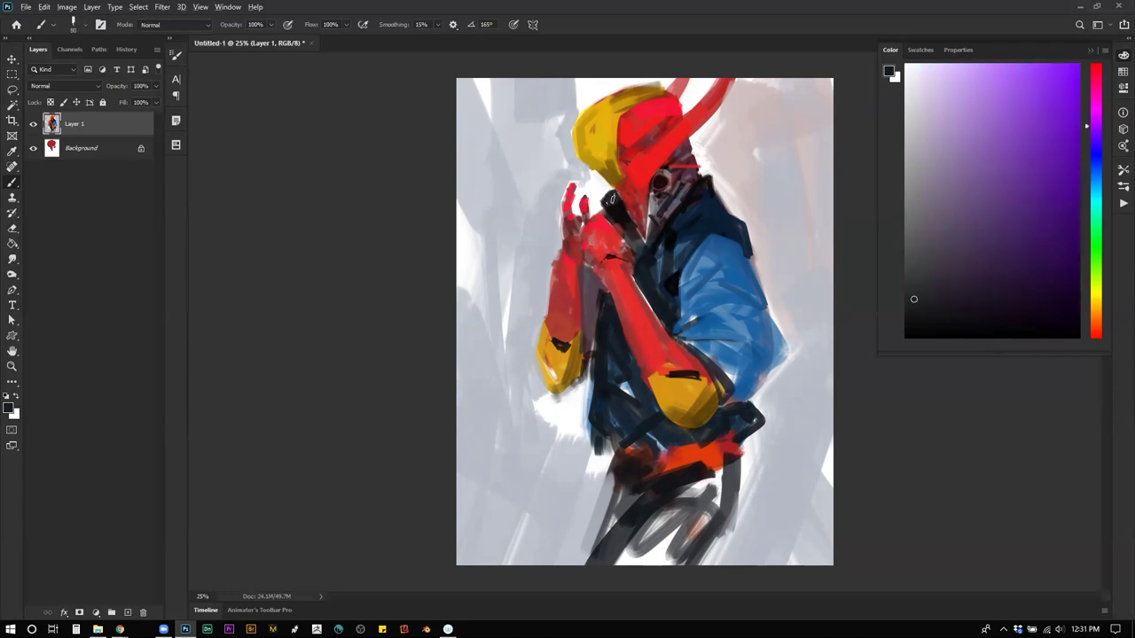
pyautogui.moveTo(614, 222); pyautogui.dragTo(609, 221)
pyautogui.hotkey('ctrl', 'z')
# Step: Flip the canvas, fill the gaps in the upper legs with broad sampled near-black strokes, and flip back
pyautogui.hotkey('ctrl', 'shift', 'h')
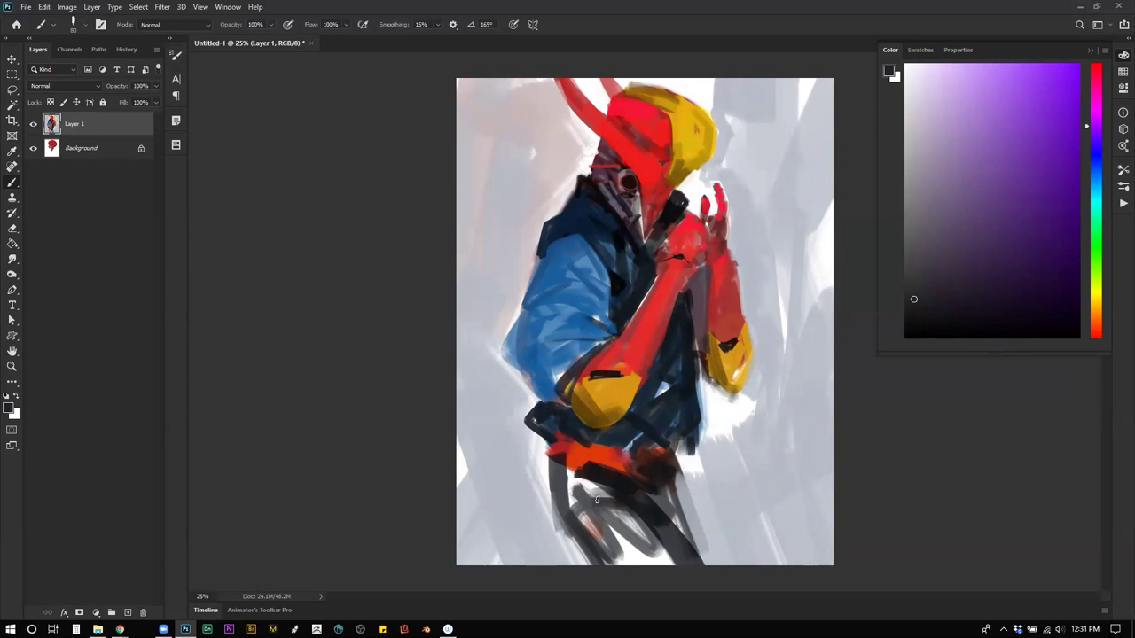
pyautogui.keyDown('alt'); pyautogui.click(625, 489); pyautogui.keyUp('alt')
pyautogui.press(']')
pyautogui.press(']')
pyautogui.press(']')
pyautogui.press(']')
pyautogui.press(']')
pyautogui.press(']')
pyautogui.moveTo(571, 495)
pyautogui.mouseDown()
pyautogui.moveTo(606, 480)
pyautogui.moveTo(628, 498)
pyautogui.mouseUp()
pyautogui.moveTo(595, 525); pyautogui.dragTo(626, 567)
pyautogui.moveTo(611, 493)
pyautogui.mouseDown()
pyautogui.moveTo(690, 542)
pyautogui.moveTo(663, 569)
pyautogui.mouseUp()
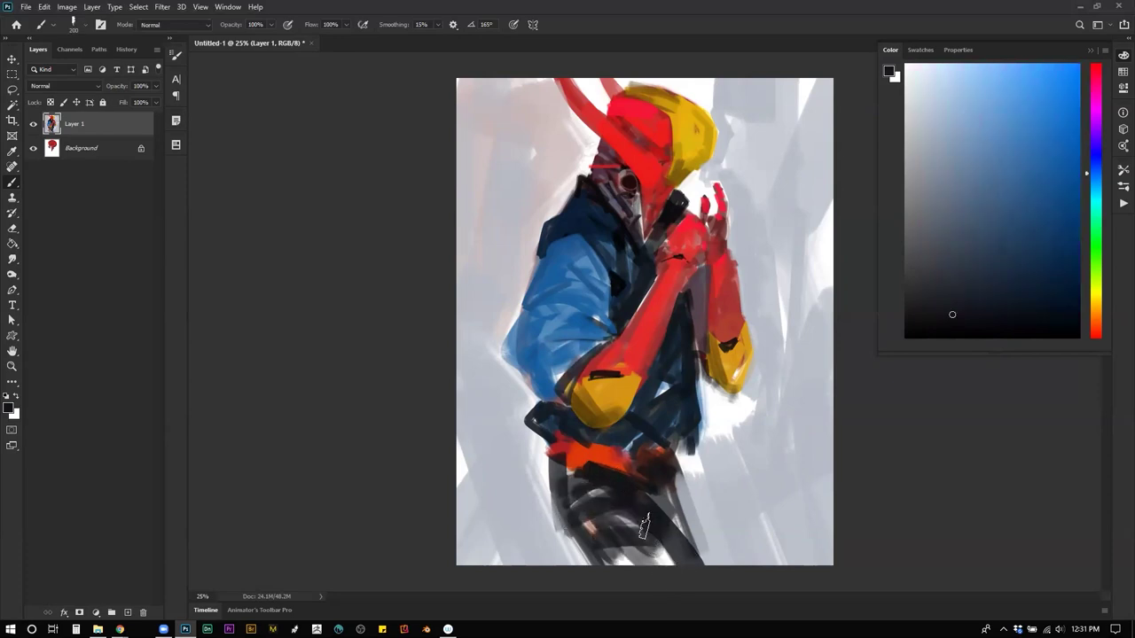
pyautogui.moveTo(612, 519); pyautogui.dragTo(666, 572)
pyautogui.hotkey('ctrl', 'shift', 'h')
pyautogui.moveTo(611, 493); pyautogui.dragTo(578, 565)
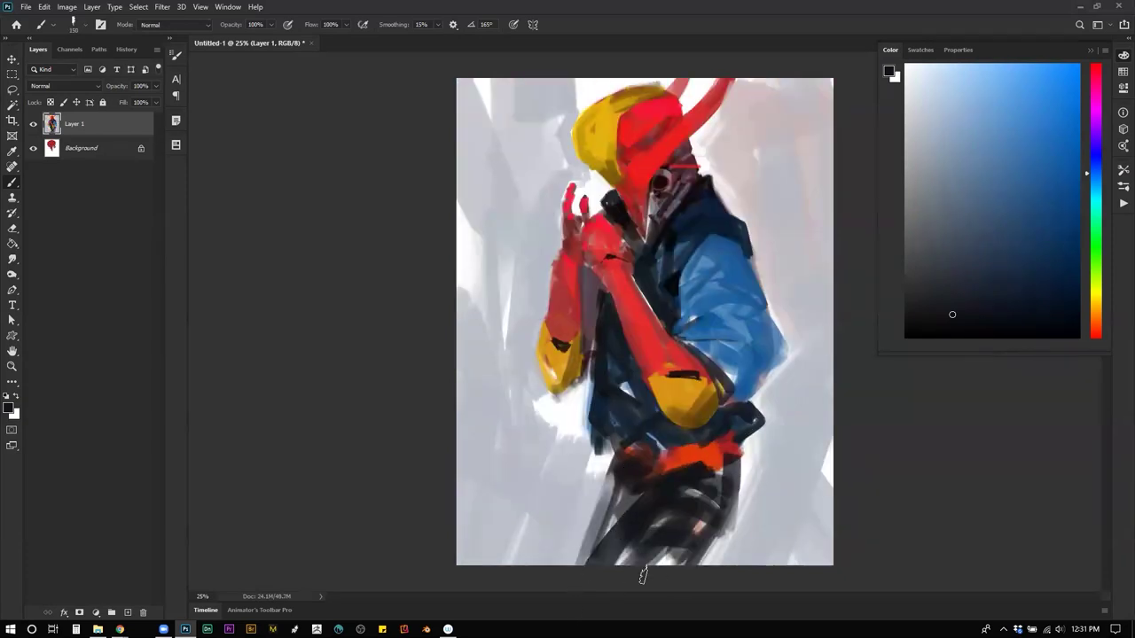
pyautogui.hotkey('ctrl', 'z')
pyautogui.moveTo(605, 349)
pyautogui.mouseDown()
pyautogui.moveTo(594, 434)
pyautogui.moveTo(624, 470)
pyautogui.mouseUp()
pyautogui.hotkey('ctrl', 'z')
# Step: Extend the vest's front edge and bottom corner outward with dark strokes, and flip the canvas
pyautogui.moveTo(585, 430); pyautogui.dragTo(607, 454)
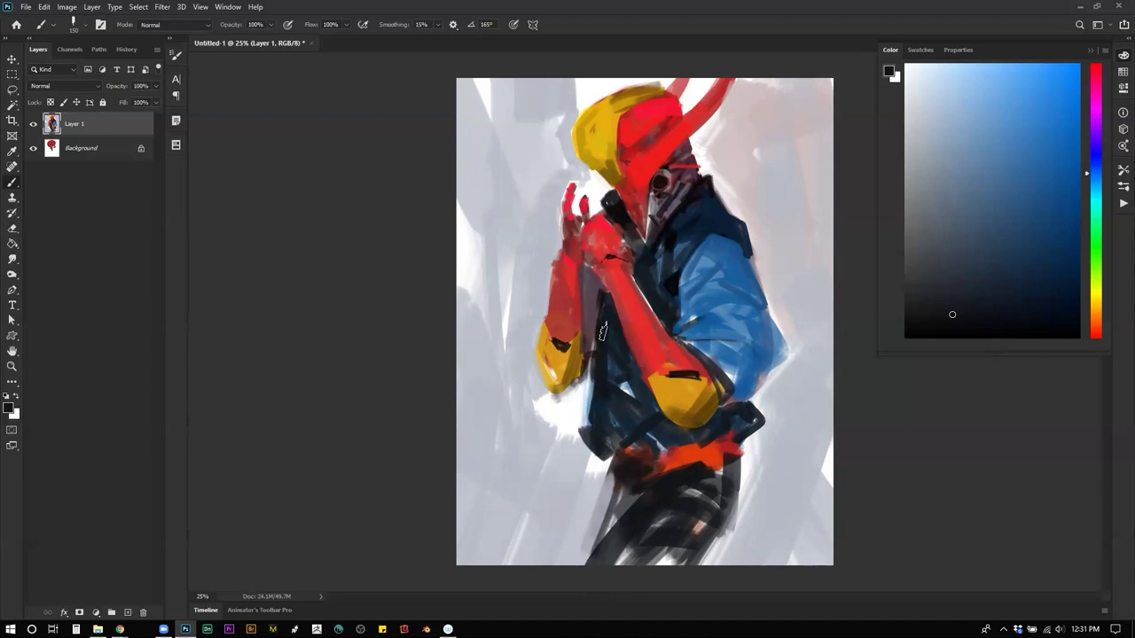
pyautogui.moveTo(603, 333); pyautogui.dragTo(586, 439)
pyautogui.hotkey('ctrl', 'shift', 'h')
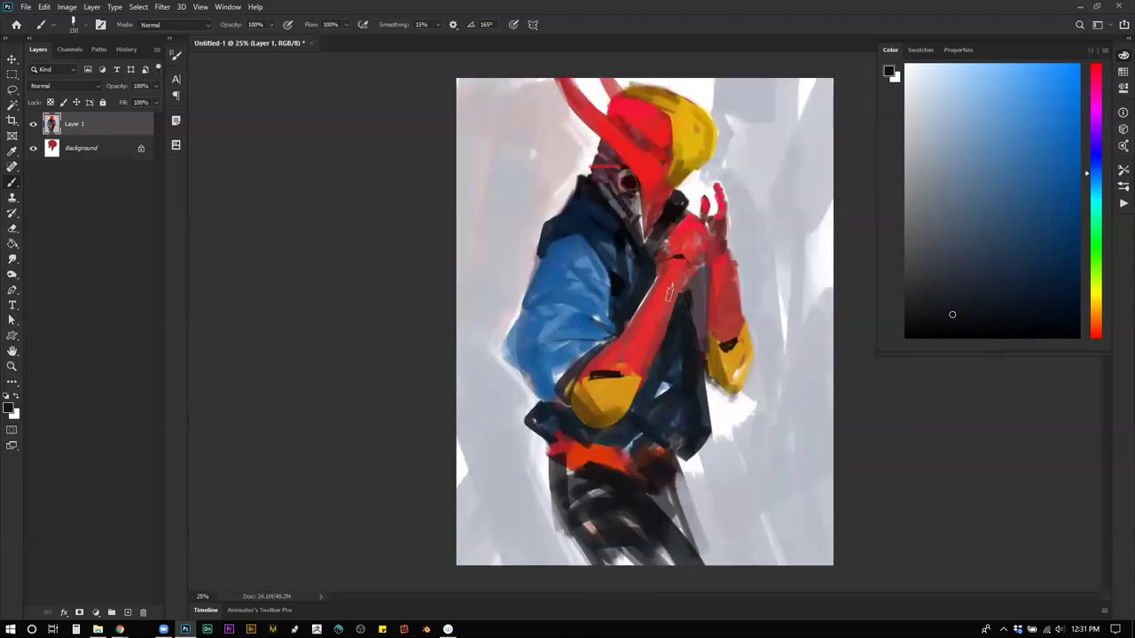
# Step: Repaint the vest's shoulder and chest planes with navy tones sampled from the surrounding vest
pyautogui.keyDown('alt'); pyautogui.click(580, 223); pyautogui.keyUp('alt')
pyautogui.keyDown('alt'); pyautogui.click(640, 290); pyautogui.keyUp('alt')
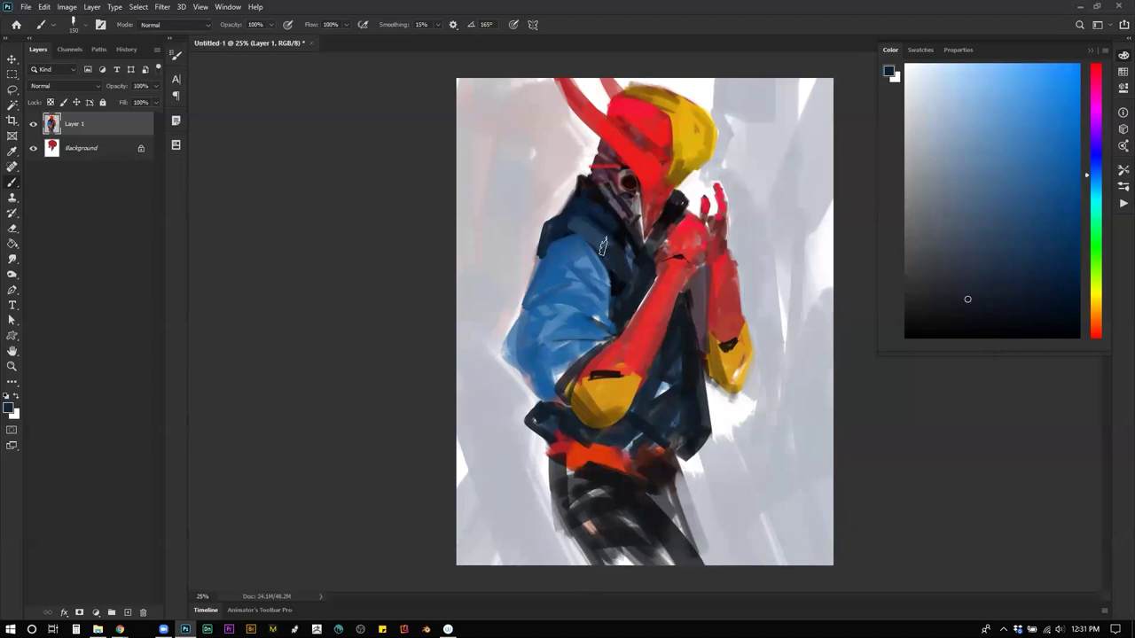
pyautogui.moveTo(581, 223); pyautogui.dragTo(574, 223)
pyautogui.keyDown('alt'); pyautogui.click(598, 232); pyautogui.keyUp('alt')
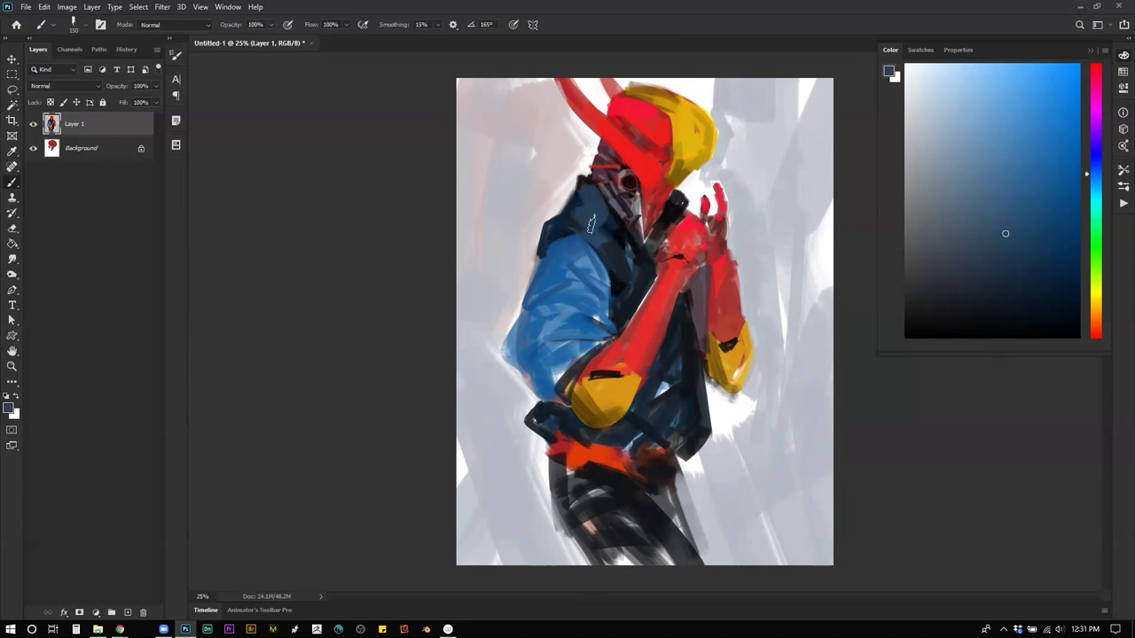
pyautogui.keyDown('alt'); pyautogui.click(600, 229); pyautogui.keyUp('alt')
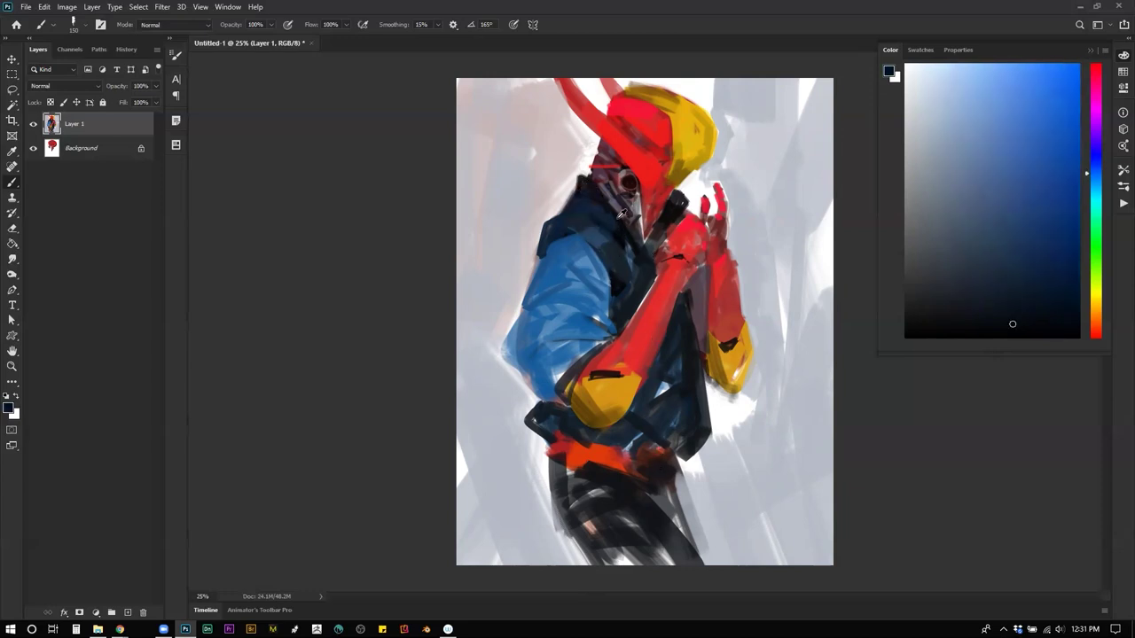
pyautogui.keyDown('alt'); pyautogui.click(600, 229); pyautogui.keyUp('alt')
pyautogui.moveTo(605, 225)
pyautogui.mouseDown()
pyautogui.moveTo(590, 197)
pyautogui.moveTo(589, 225)
pyautogui.moveTo(606, 240)
pyautogui.mouseUp()
pyautogui.keyDown('alt'); pyautogui.click(574, 220); pyautogui.keyUp('alt')
pyautogui.press('[')
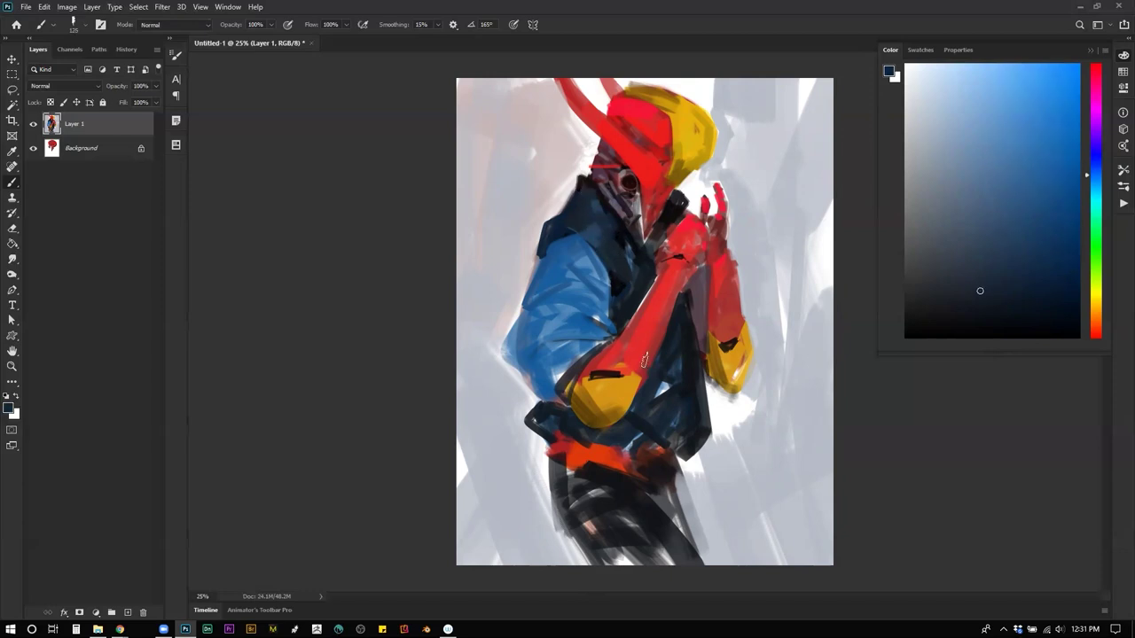
# Step: Reshape the vest's shoulder edge over the blue sleeve with sampled dark navy and a smaller brush
pyautogui.keyDown('alt'); pyautogui.click(626, 248); pyautogui.keyUp('alt')
pyautogui.press('[')
pyautogui.keyDown('alt'); pyautogui.click(591, 239); pyautogui.keyUp('alt')
pyautogui.moveTo(572, 232); pyautogui.dragTo(610, 275)
pyautogui.hotkey('ctrl', 'z')
pyautogui.moveTo(552, 244); pyautogui.dragTo(586, 252)
# Step: Flip the canvas and examine the whole figure at a reduced size
pyautogui.press('z')
pyautogui.keyDown('alt'); pyautogui.click(681, 312); pyautogui.keyUp('alt')
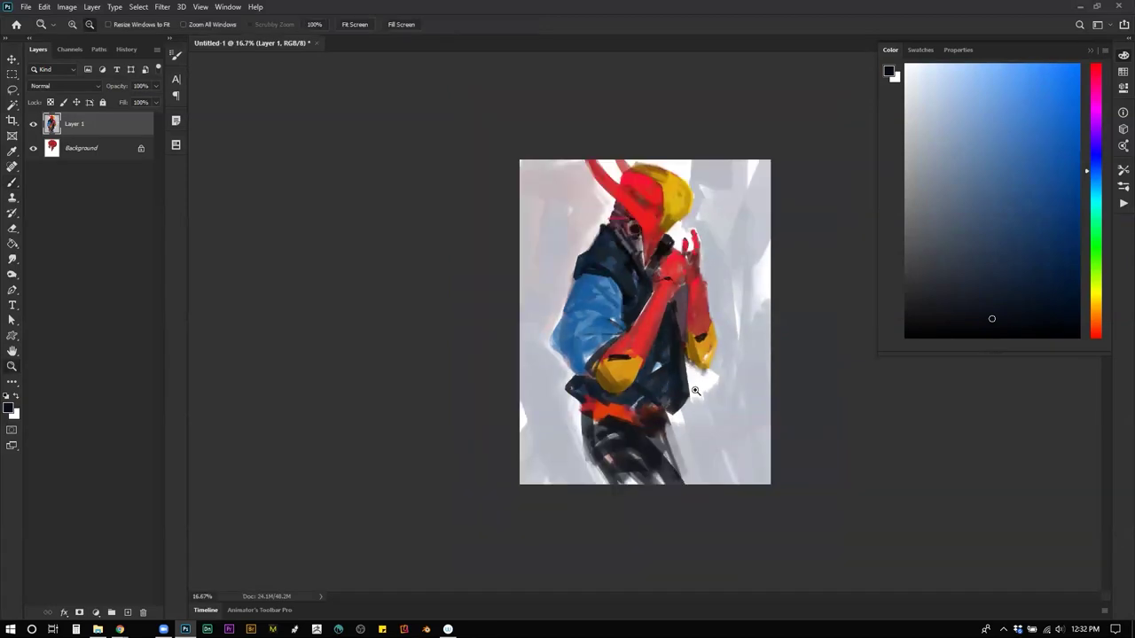
pyautogui.keyDown('alt'); pyautogui.click(682, 311); pyautogui.keyUp('alt')
pyautogui.hotkey('ctrl', 'shift', 'h')
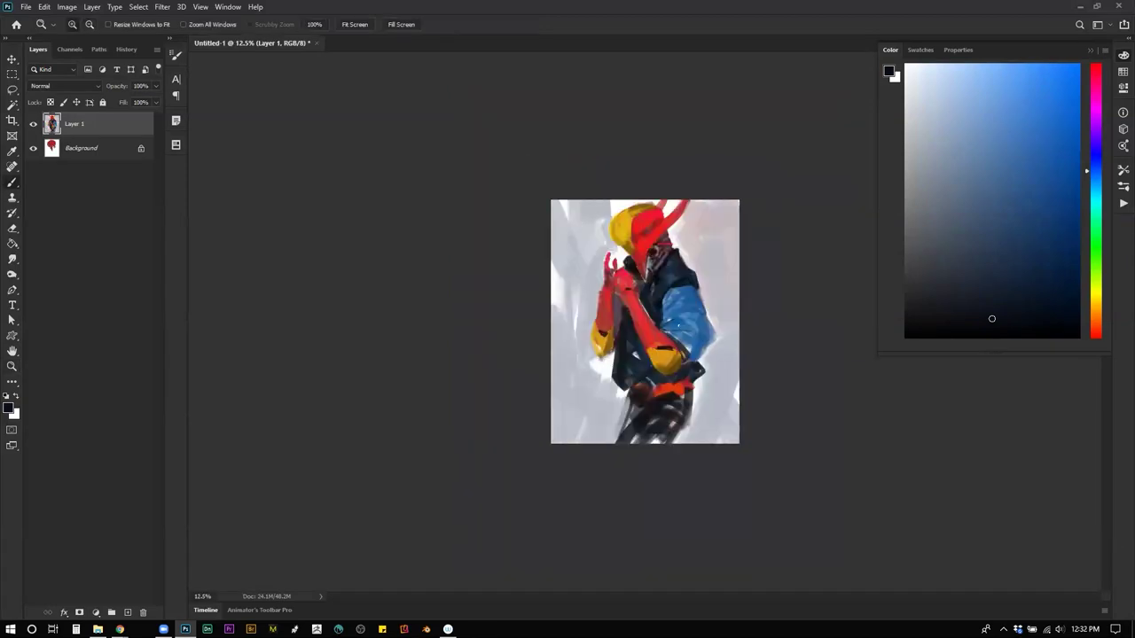
pyautogui.click(682, 275)
pyautogui.click(663, 265)
pyautogui.press('b')
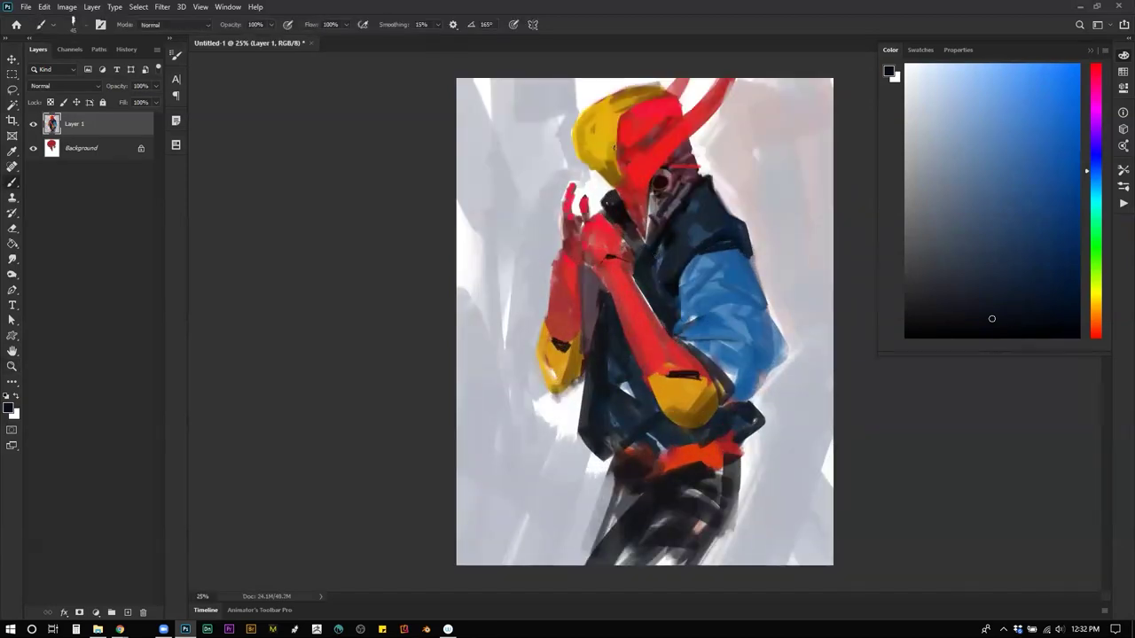
# Step: Add small black accents to the yellow part of the head and brighten its upper edge with vivid warm yellow
pyautogui.moveTo(1044, 318); pyautogui.dragTo(1027, 353)
pyautogui.click(1097, 291)
pyautogui.click(1066, 61)
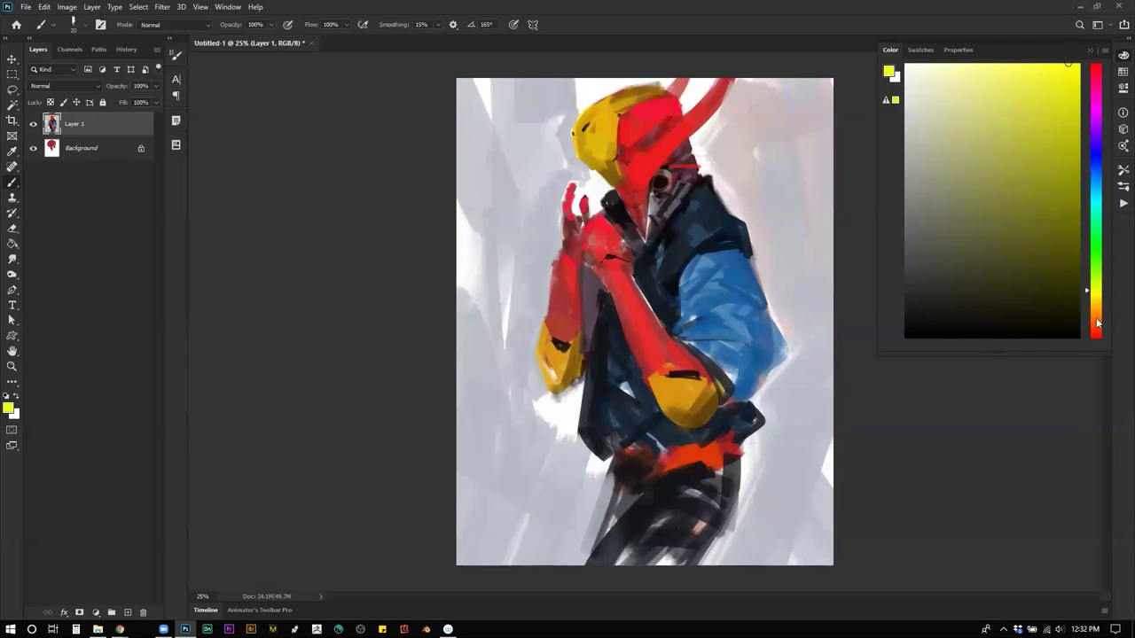
pyautogui.click(1097, 296)
pyautogui.moveTo(598, 120); pyautogui.dragTo(637, 92)
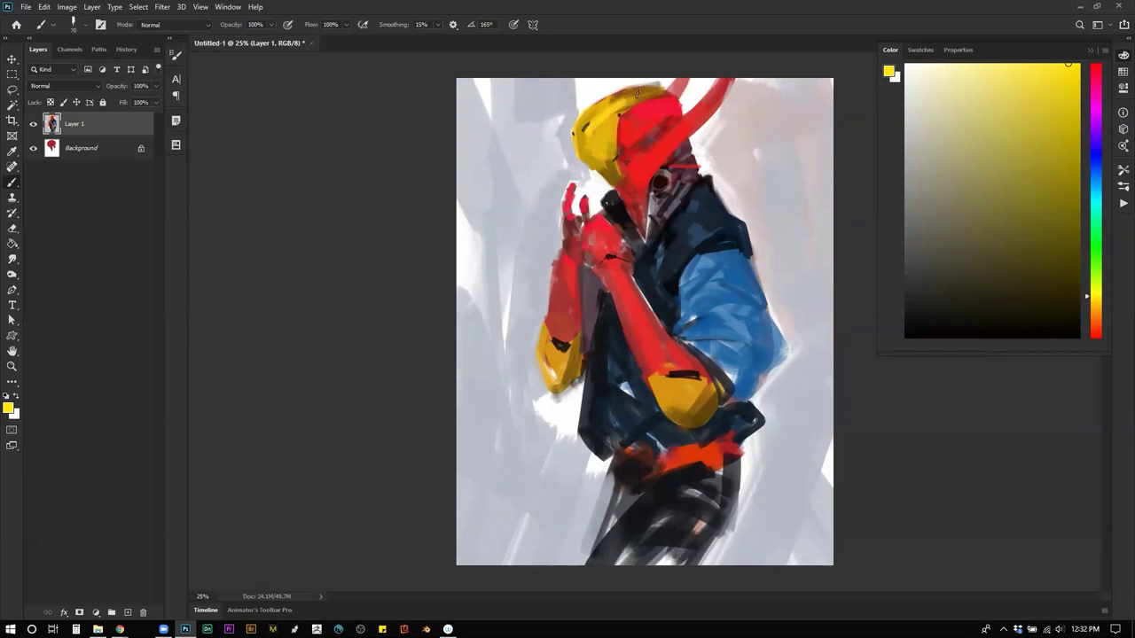
# Step: Flip the canvas and add vivid yellow highlights to both elbow caps
pyautogui.hotkey('ctrl', 'shift', 'h')
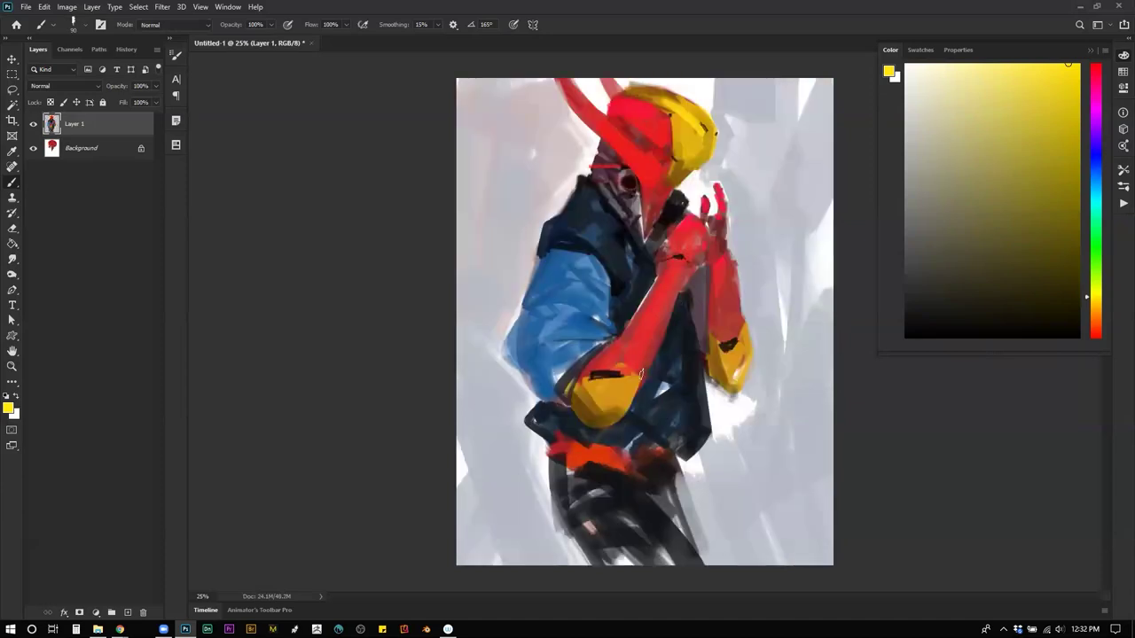
pyautogui.moveTo(585, 386)
pyautogui.mouseDown()
pyautogui.moveTo(612, 390)
pyautogui.moveTo(595, 387)
pyautogui.mouseUp()
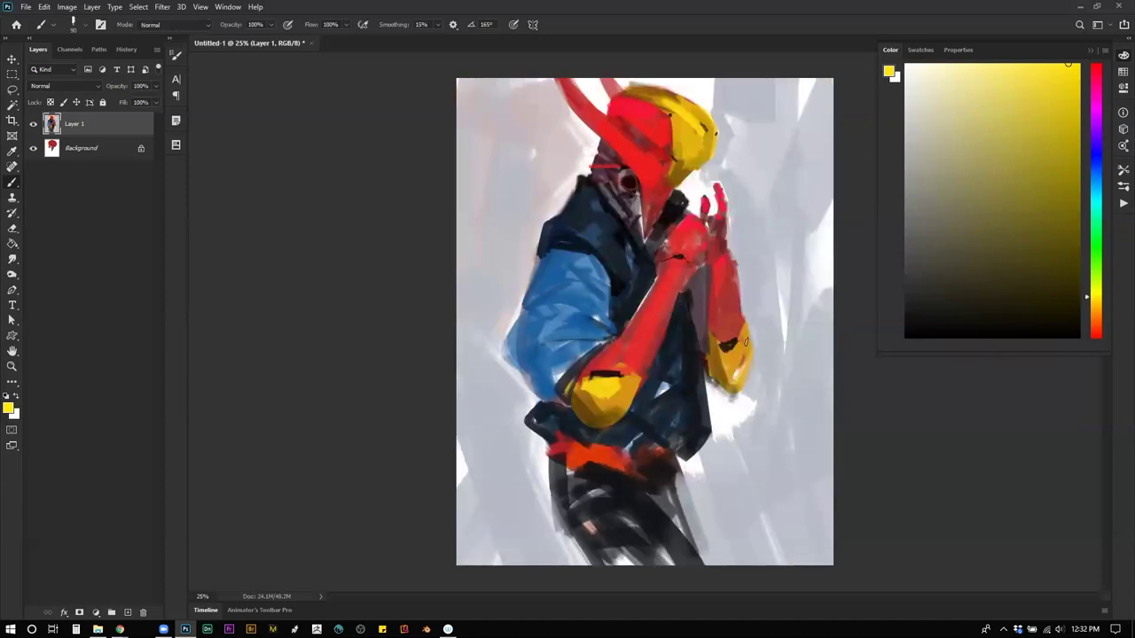
pyautogui.moveTo(728, 359); pyautogui.dragTo(745, 355)
# Step: Paint a bright red thumb on the near hand with sampled red, trying and undoing extra finger strokes
pyautogui.keyDown('alt'); pyautogui.click(692, 222); pyautogui.keyUp('alt')
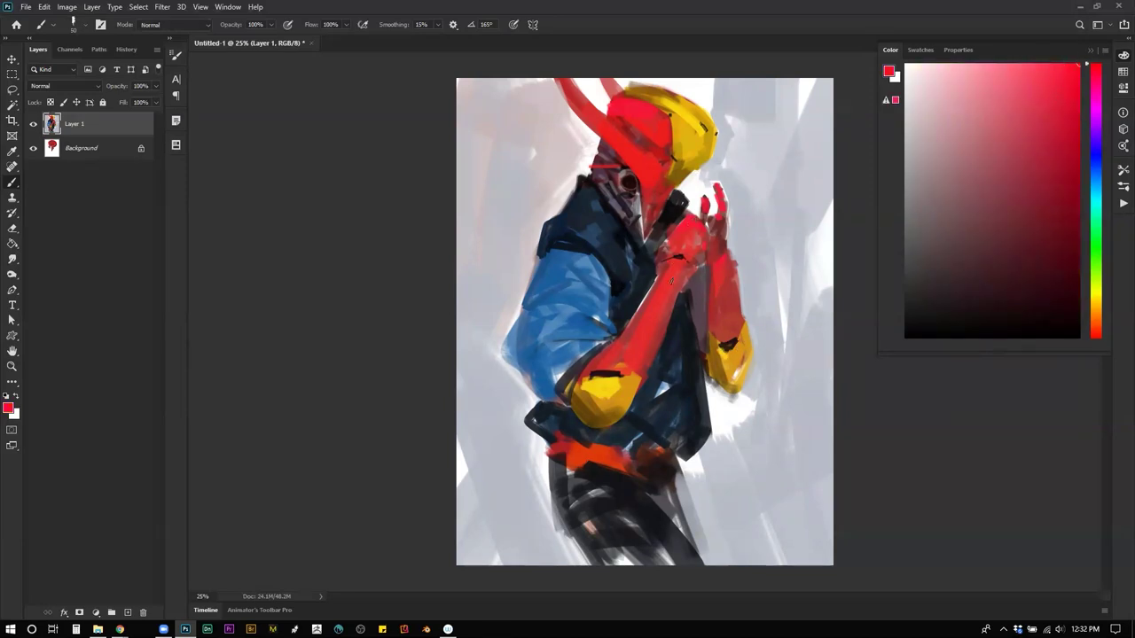
pyautogui.moveTo(685, 241)
pyautogui.mouseDown()
pyautogui.moveTo(683, 251)
pyautogui.moveTo(658, 236)
pyautogui.moveTo(660, 252)
pyautogui.moveTo(670, 228)
pyautogui.mouseUp()
pyautogui.moveTo(692, 215); pyautogui.dragTo(727, 172)
pyautogui.hotkey('ctrl', 'z')
pyautogui.moveTo(691, 215)
pyautogui.mouseDown()
pyautogui.moveTo(728, 181)
pyautogui.moveTo(726, 207)
pyautogui.mouseUp()
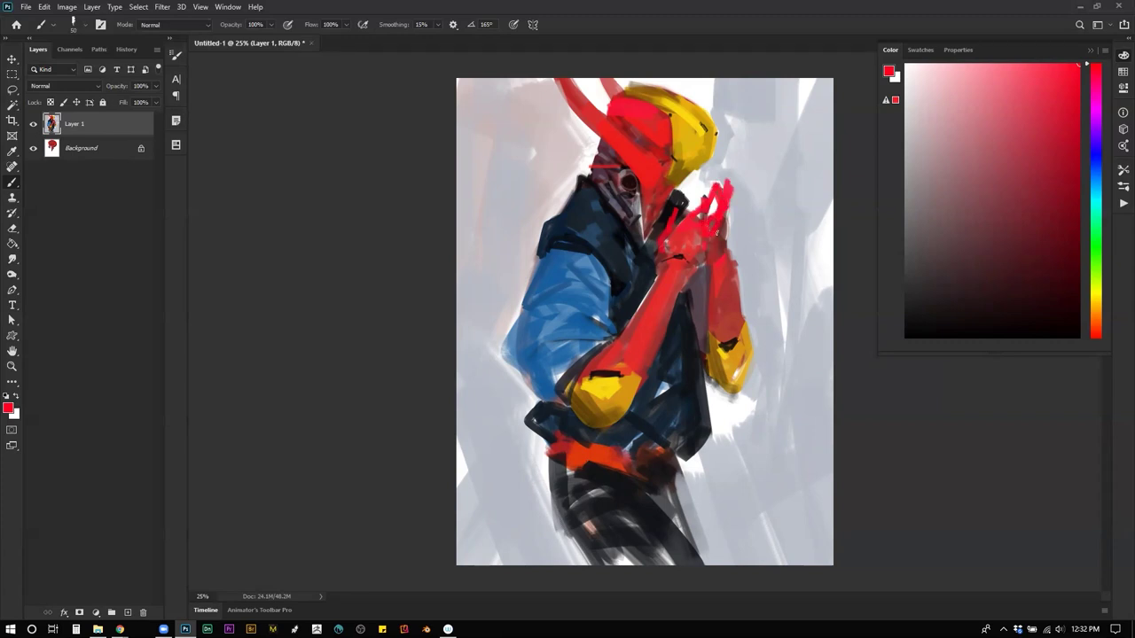
pyautogui.hotkey('ctrl', 'z')
pyautogui.hotkey('ctrl', 'z')
pyautogui.hotkey('ctrl', 'z')
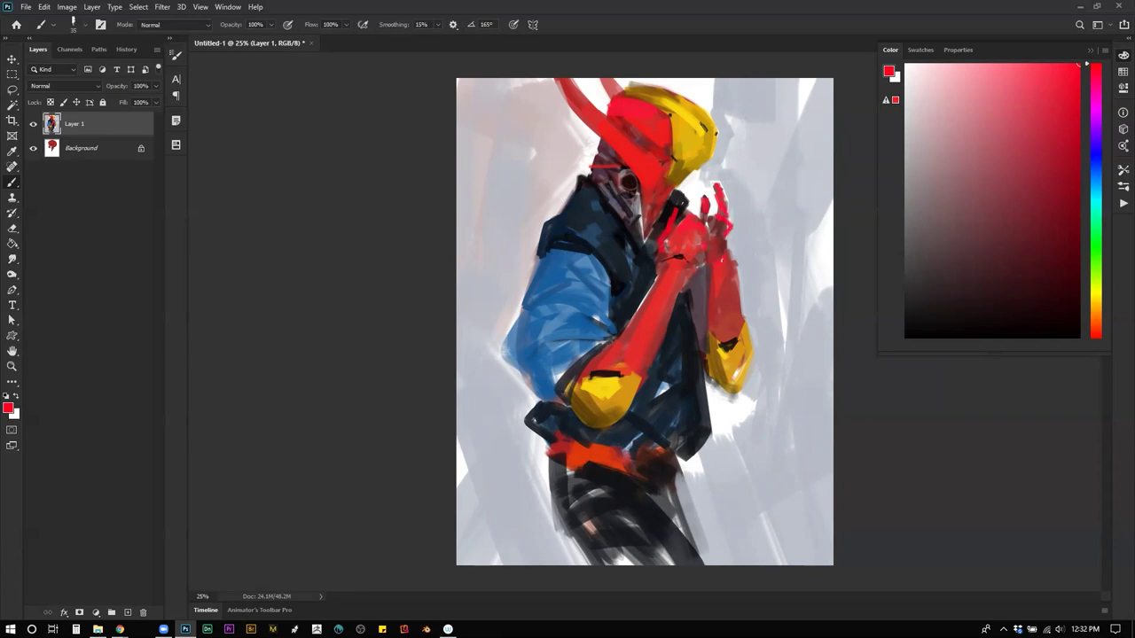
# Step: Shade the far hand with sampled dark red and add a black accent at its wrist, checking the figure flipped
pyautogui.keyDown('alt'); pyautogui.click(722, 232); pyautogui.keyUp('alt')
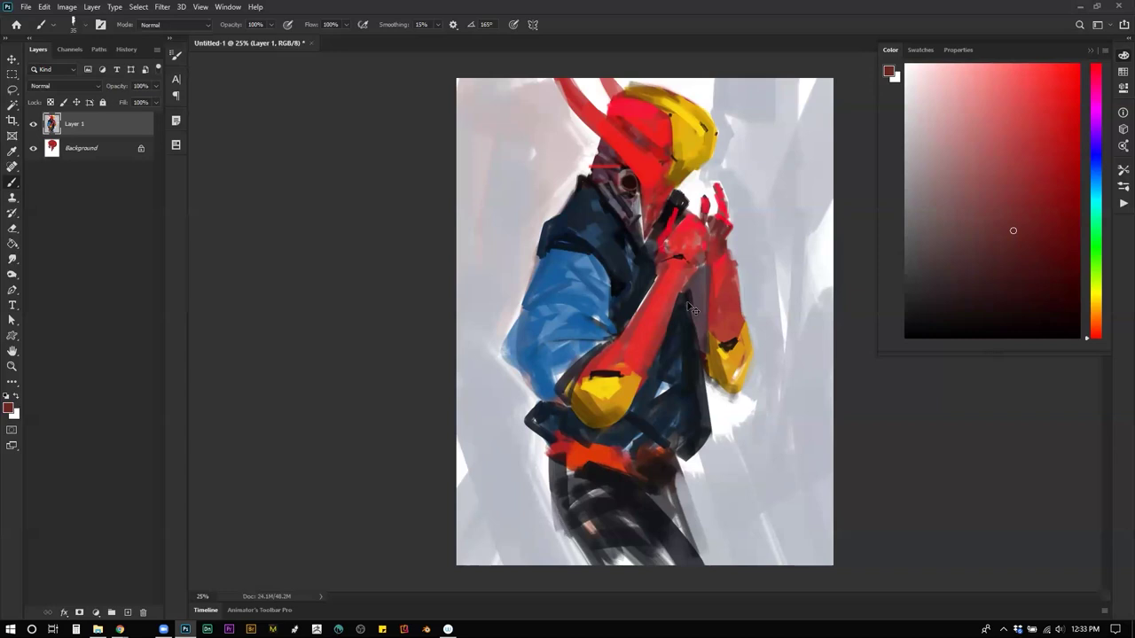
pyautogui.hotkey('ctrl', 'shift', 'h')
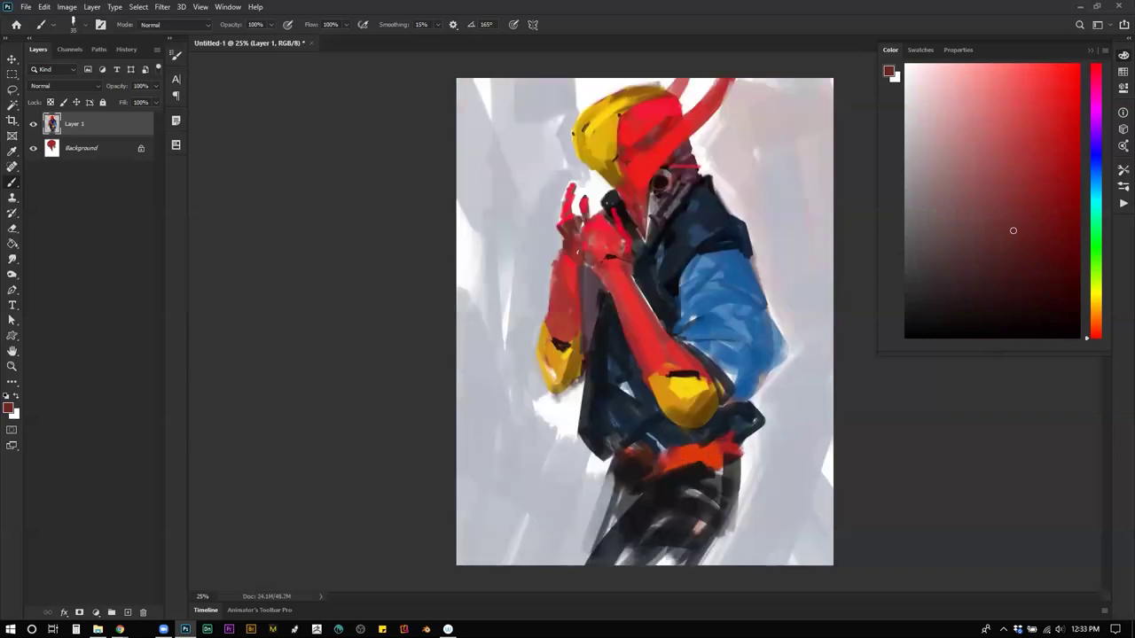
pyautogui.press('d')
pyautogui.press('h')
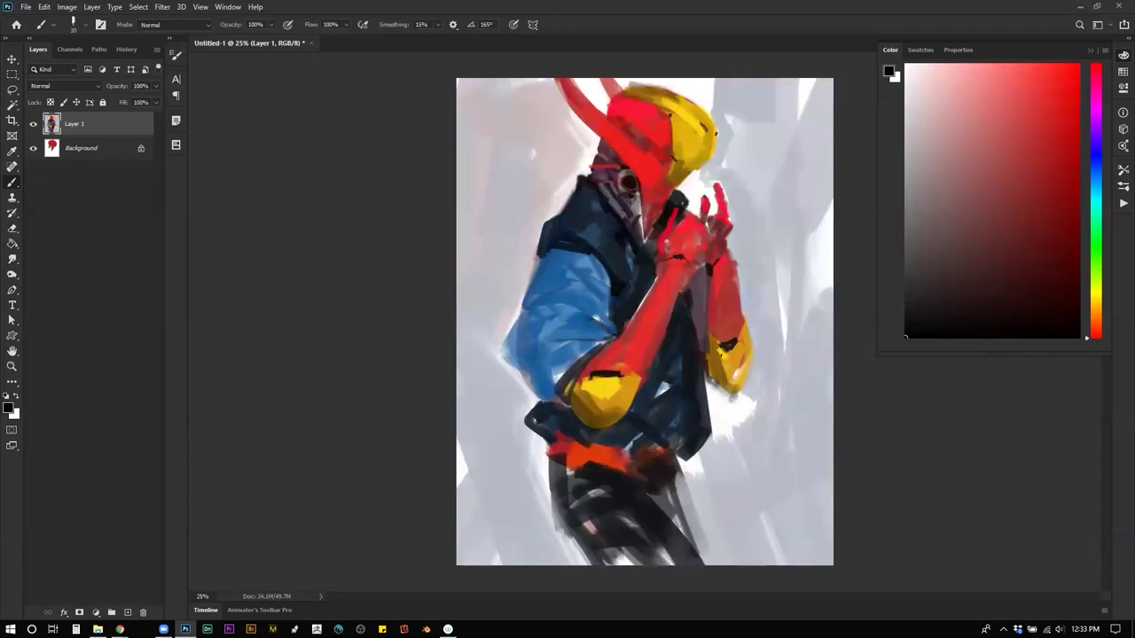
# Step: Brighten the upper plane of the blue sleeve with a lighter blue, starting from colors sampled on the sleeve
pyautogui.keyDown('alt'); pyautogui.click(563, 262); pyautogui.keyUp('alt')
pyautogui.moveTo(576, 263)
pyautogui.mouseDown()
pyautogui.moveTo(562, 327)
pyautogui.moveTo(544, 334)
pyautogui.moveTo(574, 312)
pyautogui.moveTo(525, 354)
pyautogui.moveTo(580, 334)
pyautogui.moveTo(530, 351)
pyautogui.mouseUp()
pyautogui.keyDown('alt'); pyautogui.click(540, 311); pyautogui.keyUp('alt')
pyautogui.moveTo(560, 313); pyautogui.dragTo(582, 337)
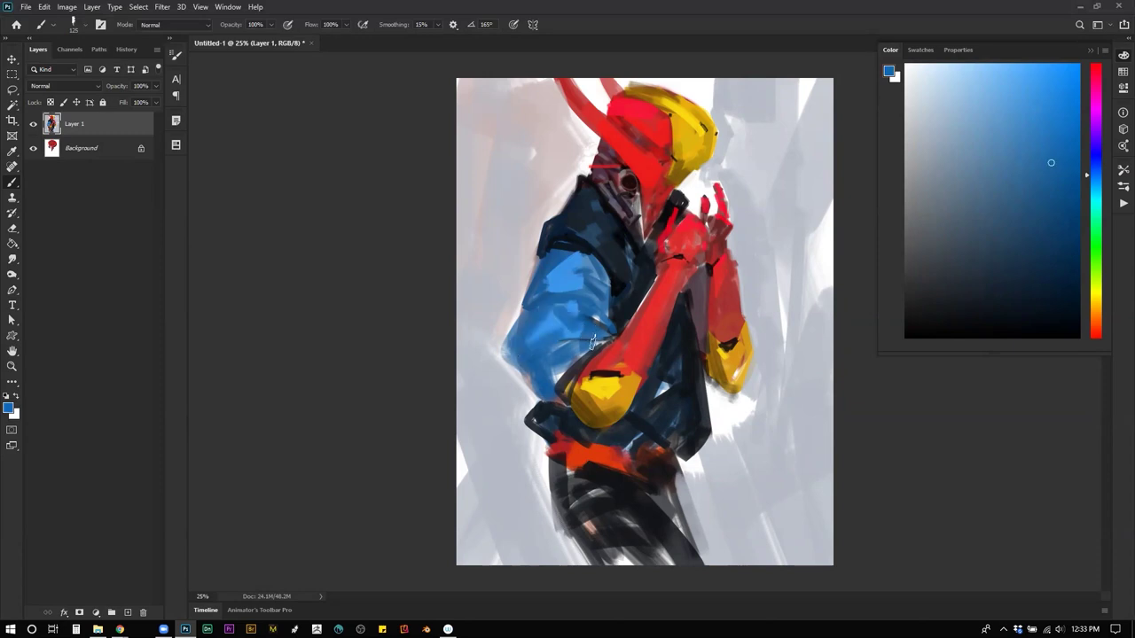
# Step: Try a darker blue stroke in the middle of the sleeve, then undo it and reduce the brush size
pyautogui.moveTo(568, 283)
pyautogui.mouseDown()
pyautogui.moveTo(604, 288)
pyautogui.moveTo(576, 267)
pyautogui.moveTo(590, 259)
pyautogui.moveTo(532, 348)
pyautogui.moveTo(568, 295)
pyautogui.mouseUp()
pyautogui.hotkey('ctrl', 'z')
pyautogui.press('[')
pyautogui.press('[')
pyautogui.press('[')
pyautogui.press('[')
pyautogui.press('[')
pyautogui.press('[')
pyautogui.press('[')
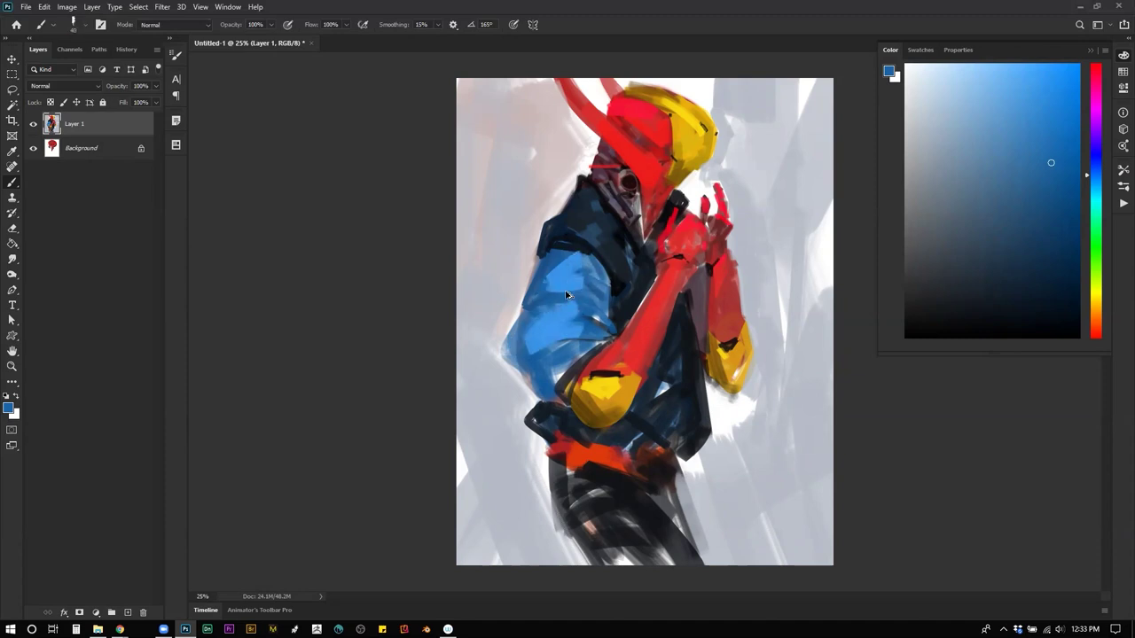
pyautogui.hotkey('ctrl', 'z')
# Step: Try thin fold lines across the lower sleeve and along the vest's armhole, undoing each attempt
pyautogui.keyDown('alt'); pyautogui.click(564, 371); pyautogui.keyUp('alt')
pyautogui.moveTo(553, 385); pyautogui.dragTo(595, 350)
pyautogui.hotkey('ctrl', 'z')
pyautogui.press('[')
pyautogui.press('[')
pyautogui.moveTo(553, 385); pyautogui.dragTo(606, 344)
pyautogui.moveTo(535, 354); pyautogui.dragTo(607, 339)
pyautogui.hotkey('ctrl', 'z')
pyautogui.hotkey('ctrl', 'z')
pyautogui.moveTo(553, 249); pyautogui.dragTo(621, 247)
pyautogui.hotkey('ctrl', 'z')
pyautogui.hotkey('ctrl', 'z')
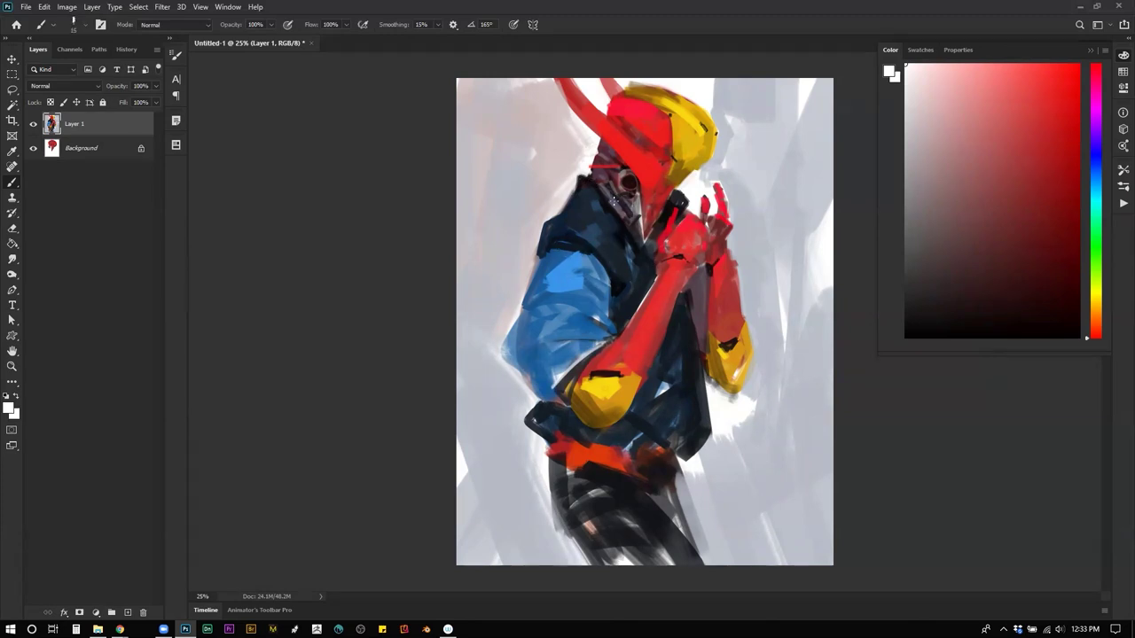
pyautogui.hotkey('ctrl', 'z')
# Step: Paint a white belt line below the orange waist, break it up with near-black, and flip the canvas
pyautogui.moveTo(558, 460); pyautogui.dragTo(625, 484)
pyautogui.press('x')
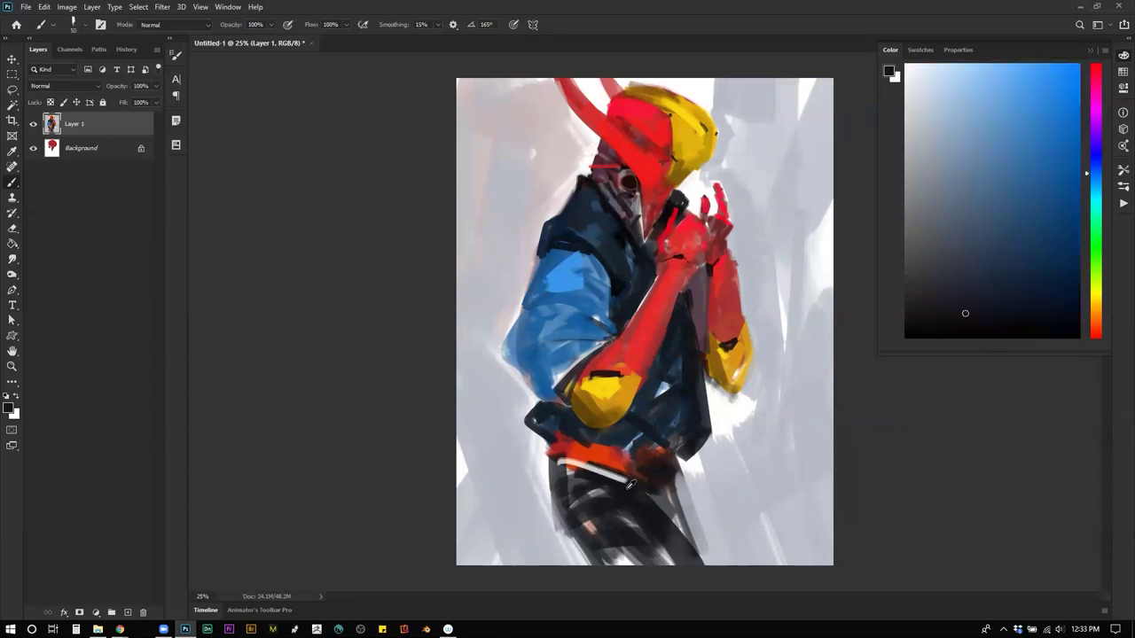
pyautogui.moveTo(628, 483); pyautogui.dragTo(561, 461)
pyautogui.hotkey('ctrl', 'f')
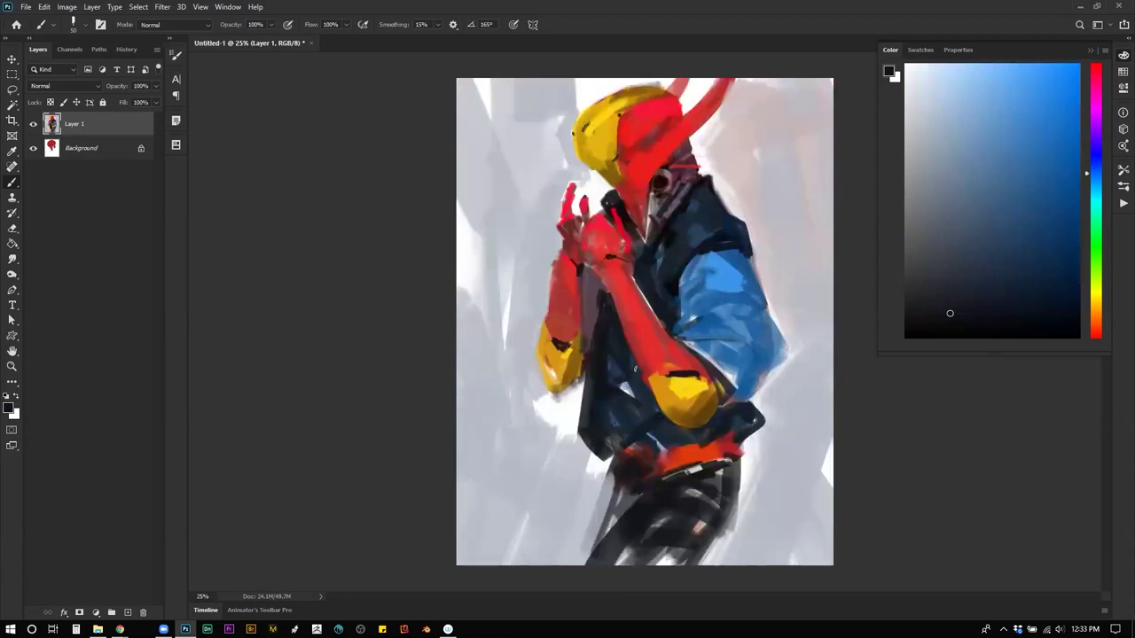
# Step: Fill the vest area between the two forearms with near-black strokes and flip the canvas to check it
pyautogui.moveTo(601, 294); pyautogui.dragTo(593, 329)
pyautogui.moveTo(586, 275); pyautogui.dragTo(590, 325)
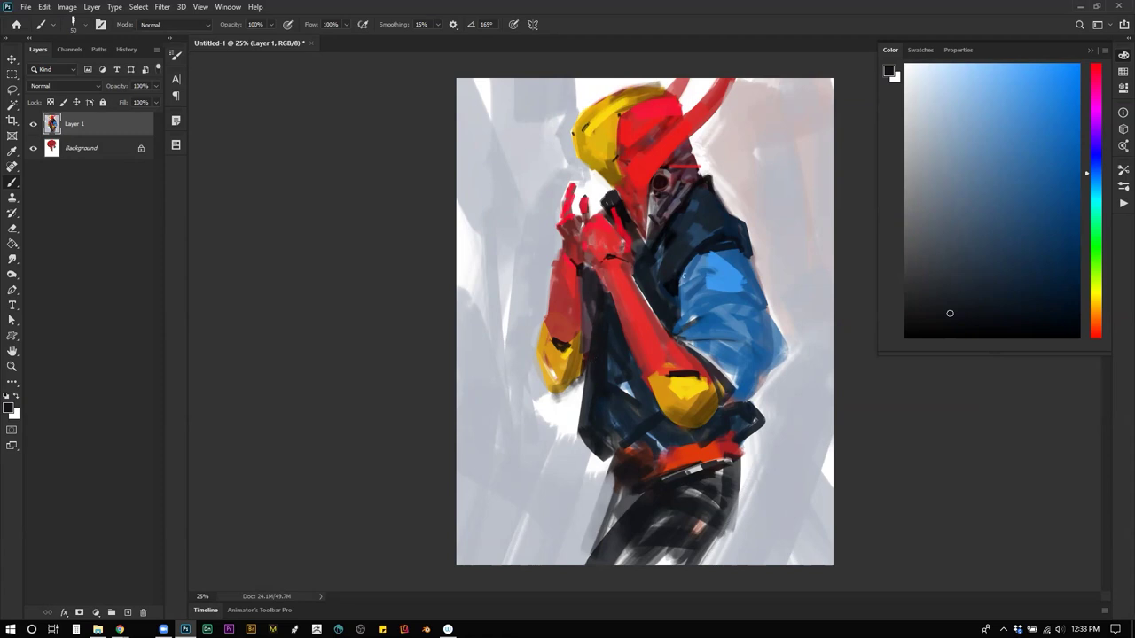
pyautogui.press('h')
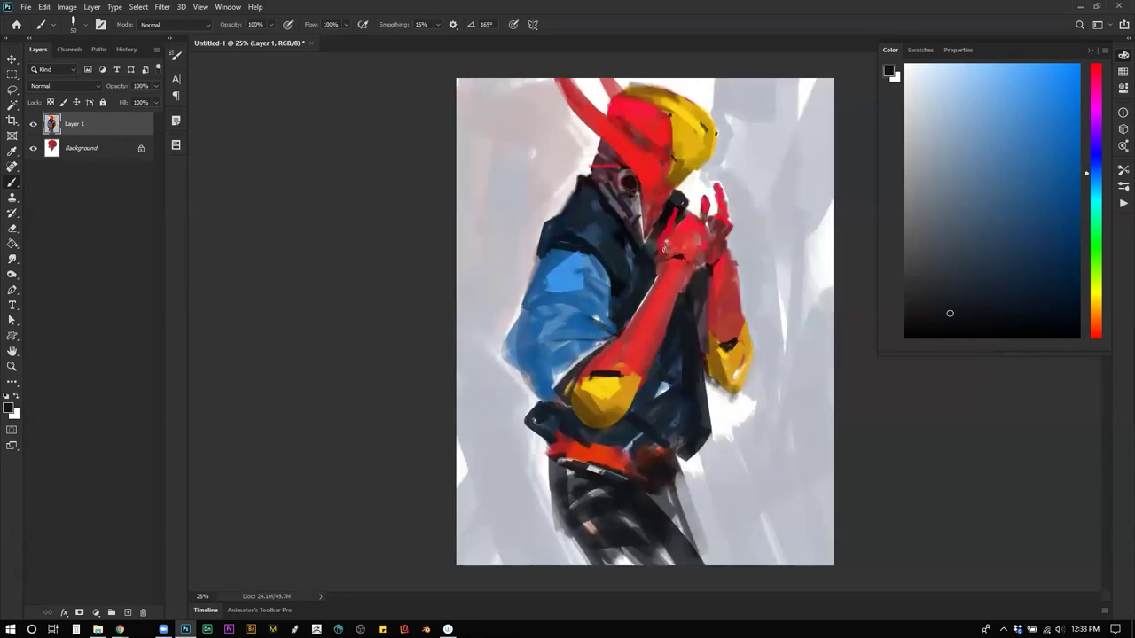
pyautogui.press('d')
pyautogui.press('h')
# Step: Shade the lower red mask and its edge beside the yellow with dark red, then flip the canvas
pyautogui.moveTo(999, 277); pyautogui.dragTo(1020, 281)
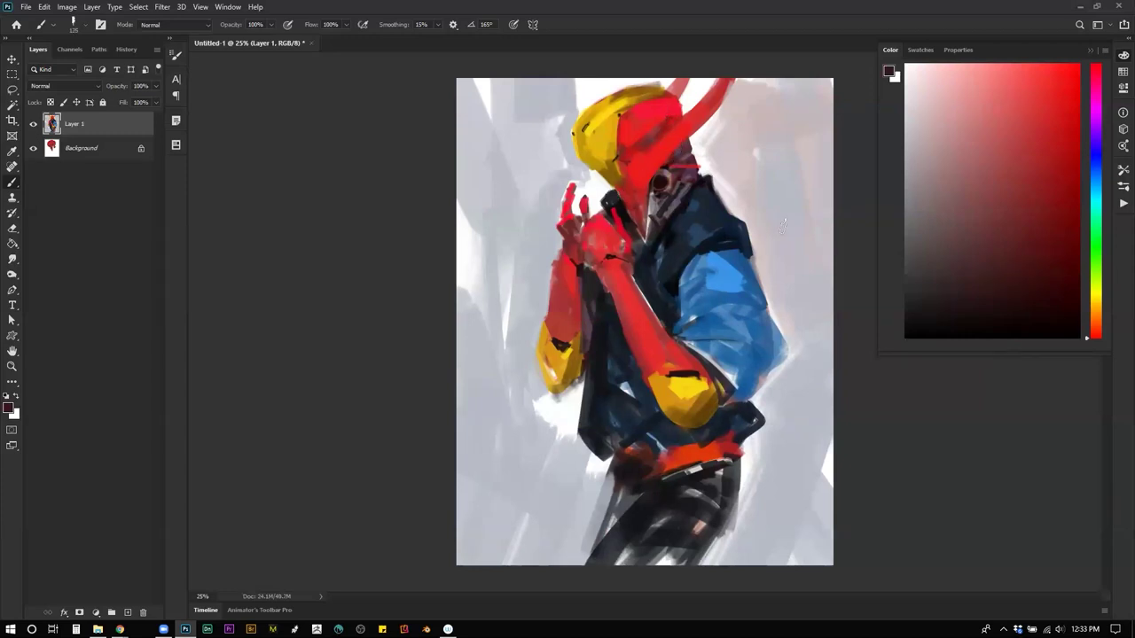
pyautogui.moveTo(1033, 234); pyautogui.dragTo(1034, 262)
pyautogui.moveTo(635, 216)
pyautogui.mouseDown()
pyautogui.moveTo(642, 231)
pyautogui.moveTo(632, 173)
pyautogui.moveTo(643, 172)
pyautogui.mouseUp()
pyautogui.hotkey('ctrl', 'z')
pyautogui.press('[')
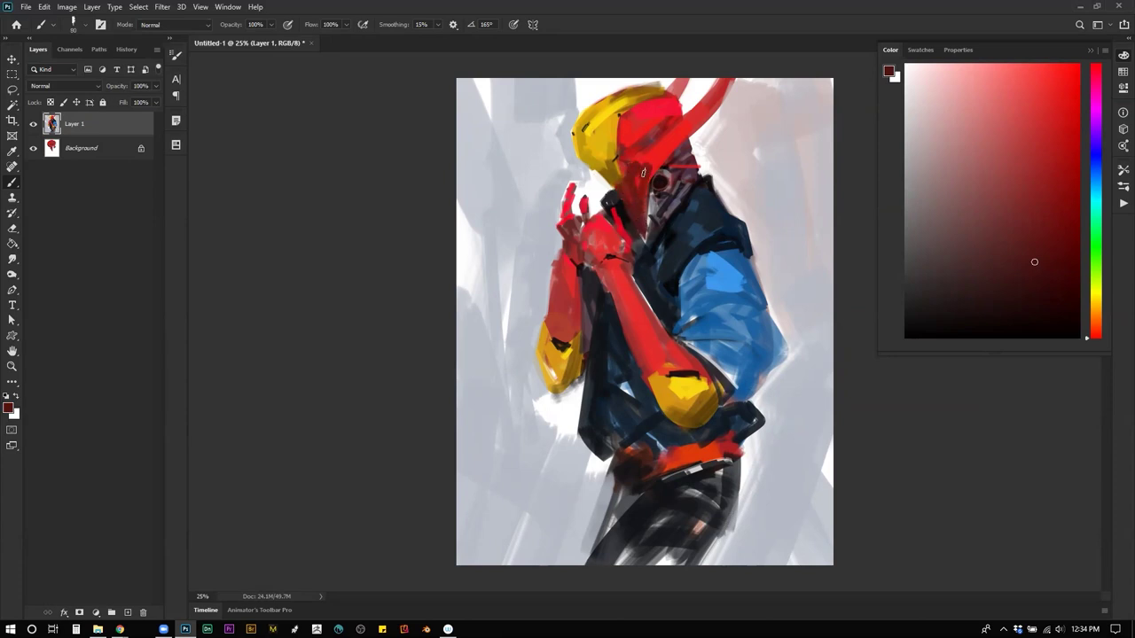
pyautogui.moveTo(624, 133)
pyautogui.mouseDown()
pyautogui.moveTo(629, 144)
pyautogui.moveTo(638, 133)
pyautogui.moveTo(632, 154)
pyautogui.mouseUp()
pyautogui.hotkey('ctrl', 'shift', 'h')
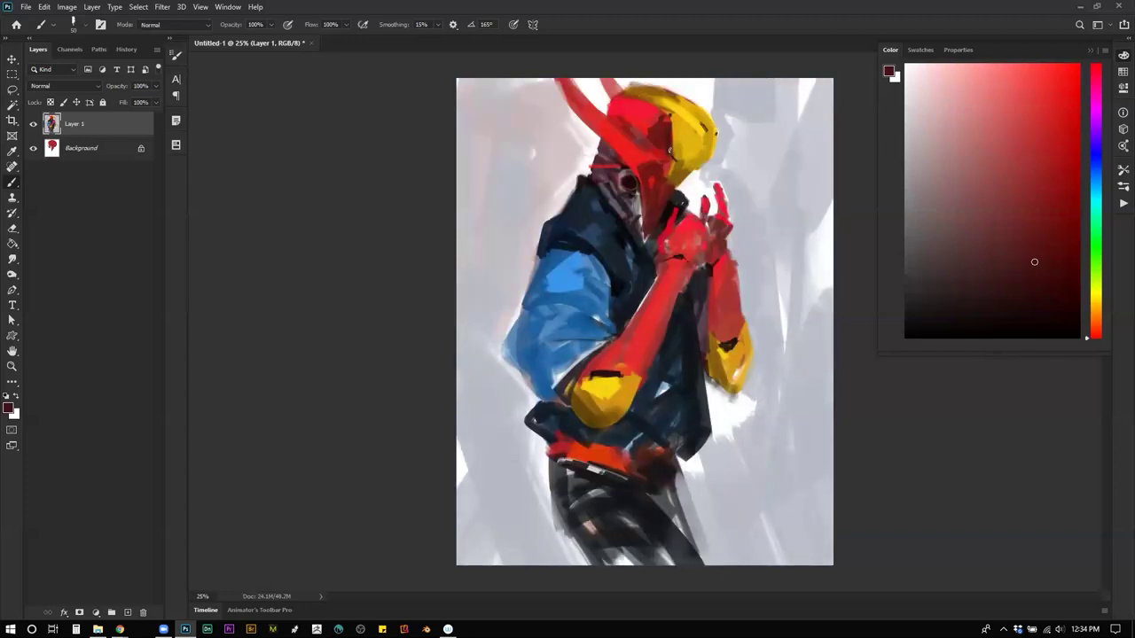
# Step: Draw thin black accents along the seam between the red and yellow head parts and around the jaw
pyautogui.press('d')
pyautogui.moveTo(669, 124); pyautogui.dragTo(644, 222)
pyautogui.hotkey('ctrl', 'z')
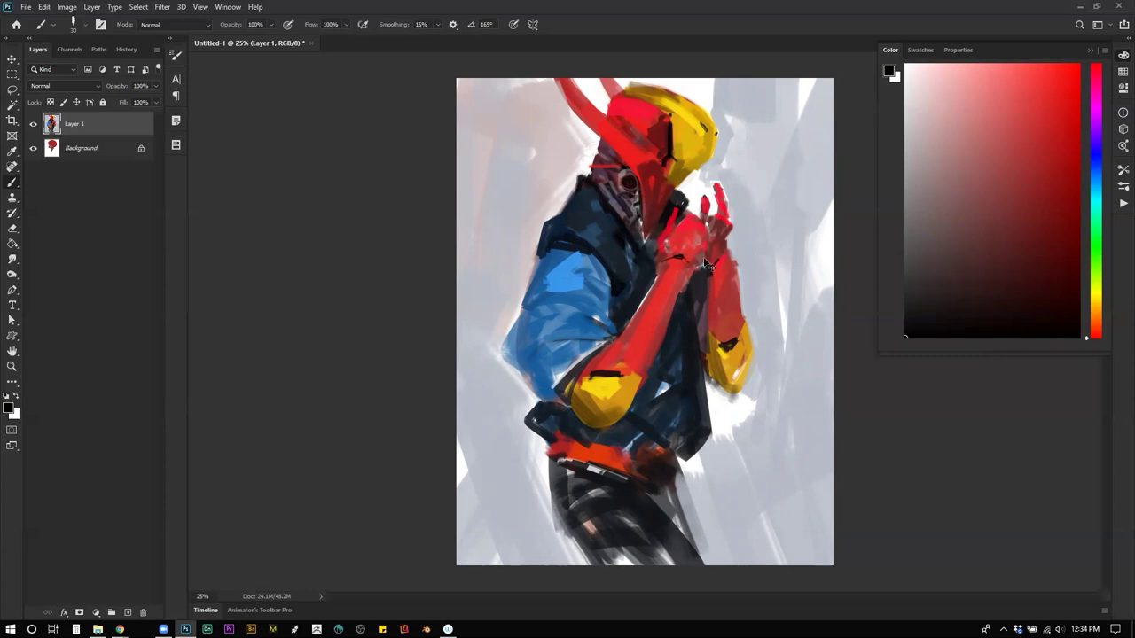
# Step: Repaint the vest's shoulder and collar with sampled navy tones, enlarging the brush for broader strokes
pyautogui.keyDown('alt'); pyautogui.click(572, 208); pyautogui.keyUp('alt')
pyautogui.keyDown('alt'); pyautogui.click(572, 208); pyautogui.keyUp('alt')
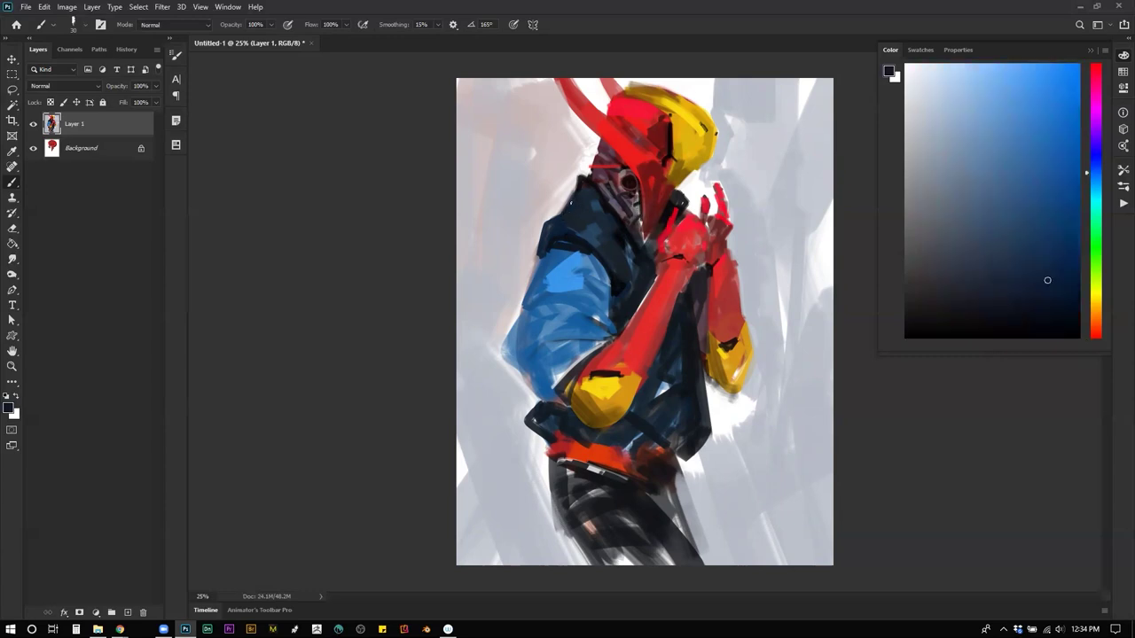
pyautogui.moveTo(571, 193); pyautogui.dragTo(559, 217)
pyautogui.keyDown('alt'); pyautogui.click(667, 387); pyautogui.keyUp('alt')
pyautogui.moveTo(629, 427); pyautogui.dragTo(686, 372)
pyautogui.hotkey('ctrl', 'z')
pyautogui.press(']')
pyautogui.press(']')
pyautogui.press(']')
pyautogui.press(']')
pyautogui.press(']')
pyautogui.moveTo(563, 235)
pyautogui.mouseDown()
pyautogui.moveTo(605, 242)
pyautogui.moveTo(576, 208)
pyautogui.moveTo(624, 264)
pyautogui.moveTo(571, 195)
pyautogui.moveTo(583, 235)
pyautogui.moveTo(574, 229)
pyautogui.moveTo(608, 229)
pyautogui.mouseUp()
# Step: Cover the lighter blue patches on the vest's lower front with sampled dark navy
pyautogui.keyDown('alt'); pyautogui.click(624, 265); pyautogui.keyUp('alt')
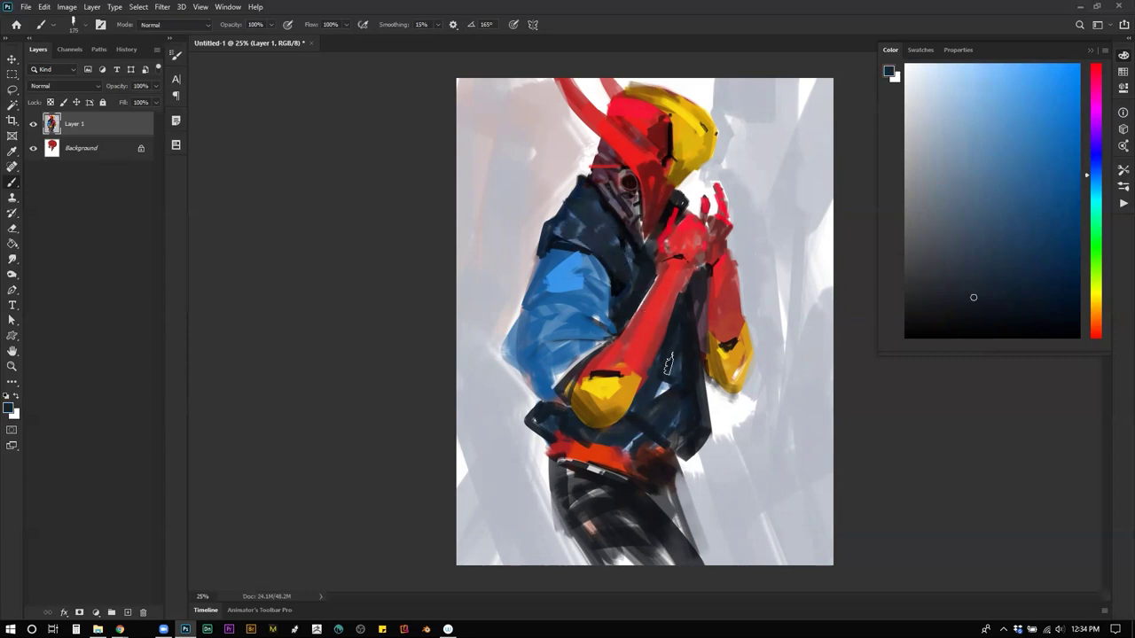
pyautogui.moveTo(666, 381); pyautogui.dragTo(662, 399)
pyautogui.keyDown('alt'); pyautogui.click(693, 330); pyautogui.keyUp('alt')
pyautogui.keyDown('alt'); pyautogui.click(690, 331); pyautogui.keyUp('alt')
pyautogui.moveTo(680, 353)
pyautogui.mouseDown()
pyautogui.moveTo(666, 439)
pyautogui.moveTo(682, 424)
pyautogui.moveTo(631, 447)
pyautogui.mouseUp()
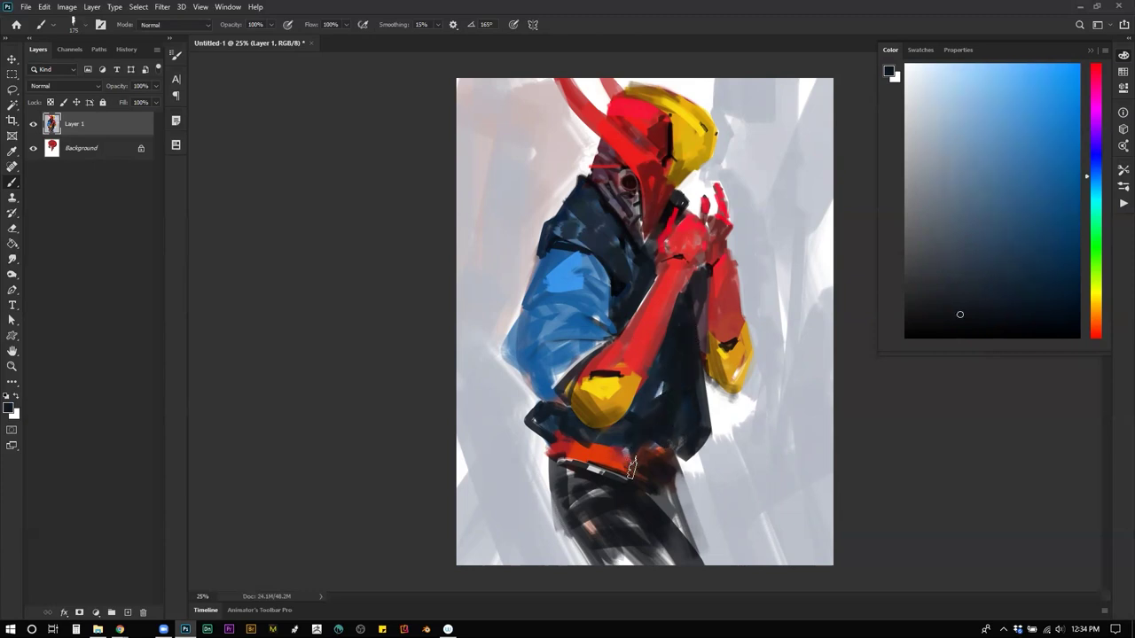
# Step: Paint loose orange-red cloth folds around the waist with the sampled waist color
pyautogui.keyDown('alt'); pyautogui.click(615, 452); pyautogui.keyUp('alt')
pyautogui.moveTo(569, 442)
pyautogui.mouseDown()
pyautogui.moveTo(543, 449)
pyautogui.moveTo(561, 470)
pyautogui.moveTo(538, 466)
pyautogui.moveTo(572, 490)
pyautogui.moveTo(587, 468)
pyautogui.moveTo(612, 475)
pyautogui.mouseUp()
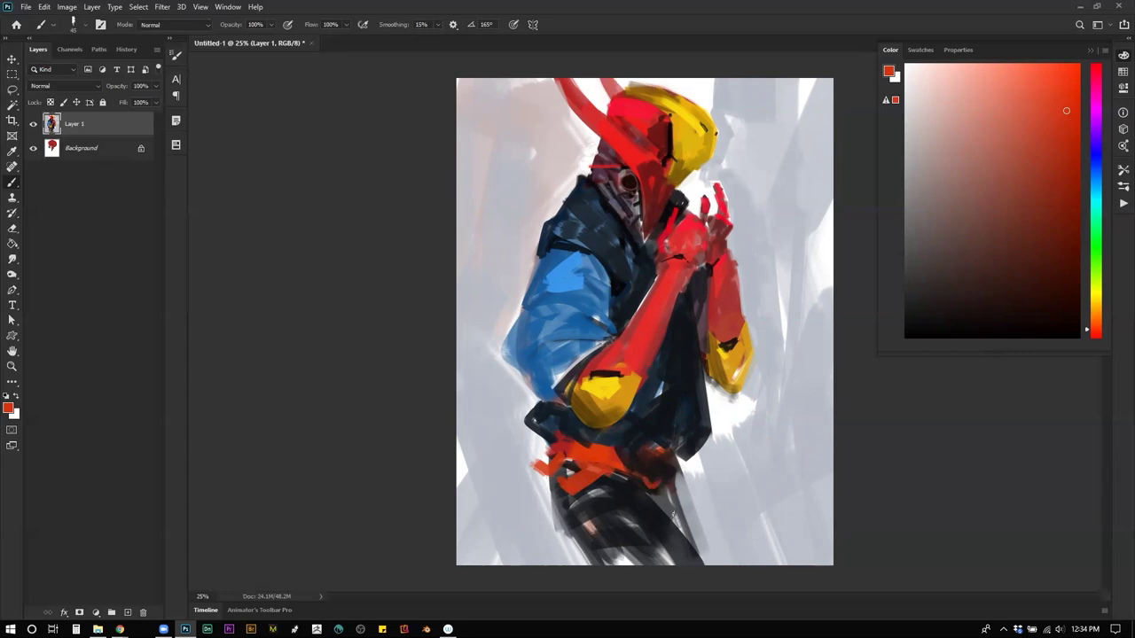
# Step: Try a long orange-red tail sweeping from the waist to the canvas edge with a larger brush, then undo it
pyautogui.moveTo(559, 446); pyautogui.dragTo(467, 405)
pyautogui.press(']')
pyautogui.press(']')
pyautogui.press(']')
pyautogui.press(']')
pyautogui.press(']')
pyautogui.press(']')
pyautogui.press(']')
pyautogui.press(']')
pyautogui.press(']')
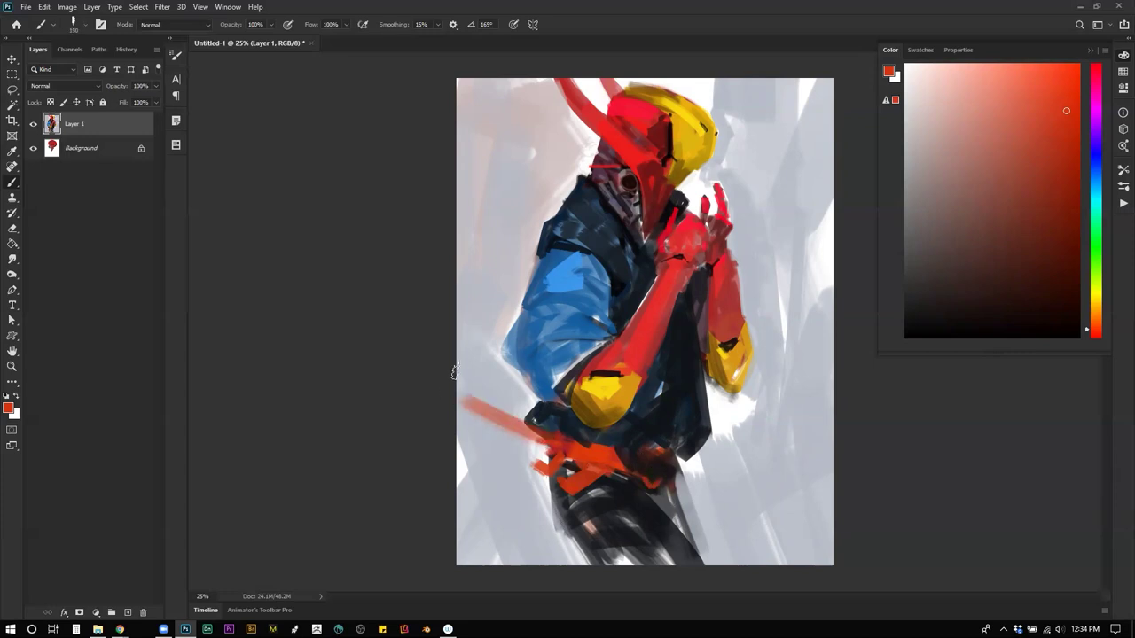
pyautogui.hotkey('ctrl', 'z')
pyautogui.moveTo(560, 445); pyautogui.dragTo(398, 398)
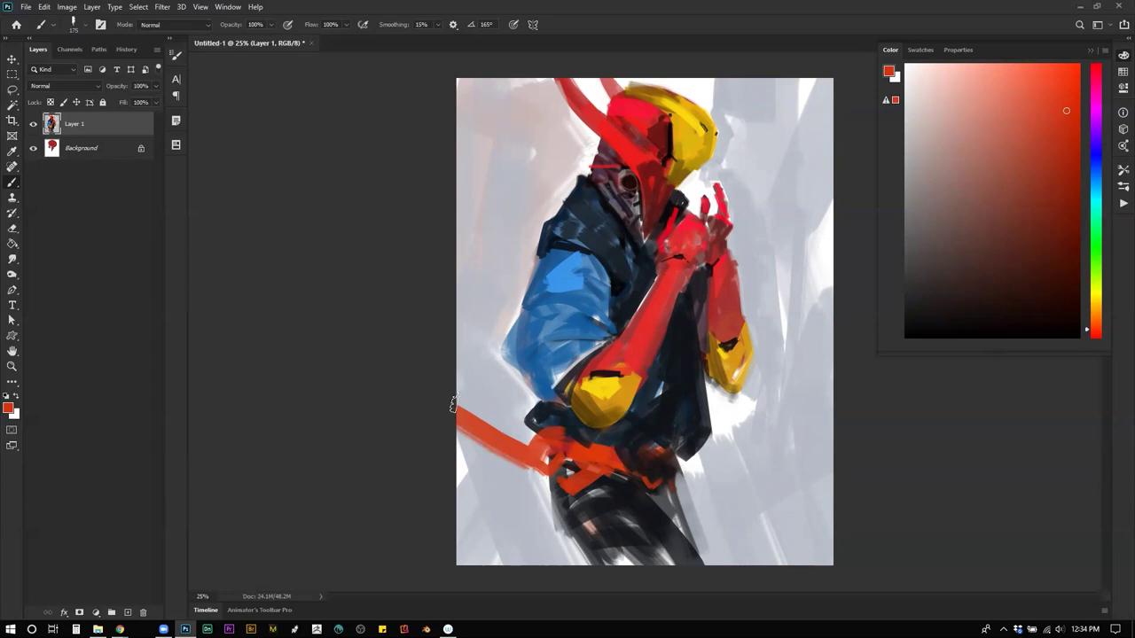
pyautogui.hotkey('ctrl', 'shift', 'h')
pyautogui.hotkey('ctrl', 'shift', 'h')
pyautogui.hotkey('ctrl', 'z')
# Step: Block in the legs with broad dark strokes sampled from the trousers, covering the light streaks and widening the thigh
pyautogui.keyDown('alt'); pyautogui.click(606, 485); pyautogui.keyUp('alt')
pyautogui.keyDown('alt'); pyautogui.click(612, 496); pyautogui.keyUp('alt')
pyautogui.moveTo(610, 496)
pyautogui.mouseDown()
pyautogui.moveTo(658, 585)
pyautogui.moveTo(668, 568)
pyautogui.mouseUp()
pyautogui.keyDown('alt'); pyautogui.click(659, 518); pyautogui.keyUp('alt')
pyautogui.moveTo(620, 491); pyautogui.dragTo(680, 585)
pyautogui.moveTo(578, 515); pyautogui.dragTo(654, 564)
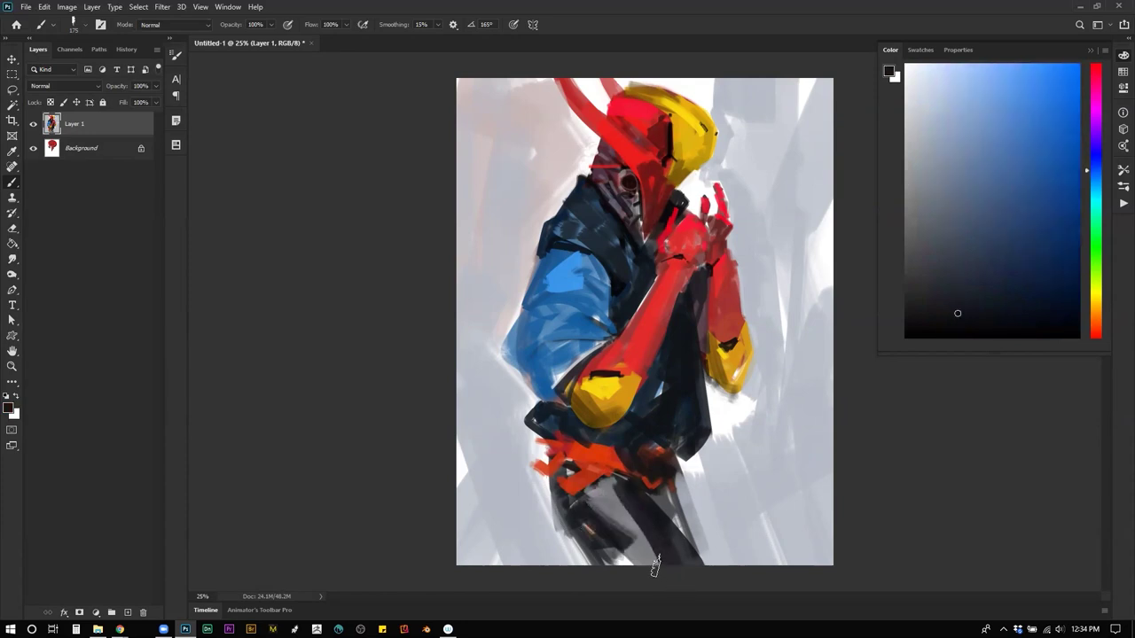
pyautogui.moveTo(597, 492)
pyautogui.mouseDown()
pyautogui.moveTo(629, 486)
pyautogui.moveTo(599, 548)
pyautogui.moveTo(642, 576)
pyautogui.mouseUp()
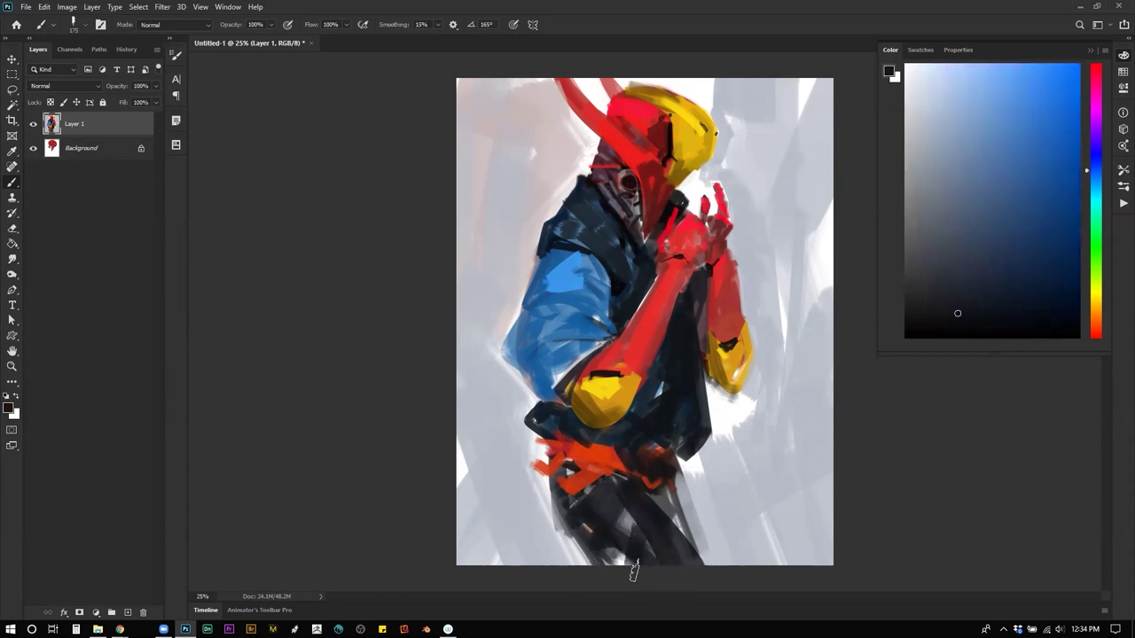
pyautogui.moveTo(552, 479)
pyautogui.mouseDown()
pyautogui.moveTo(588, 550)
pyautogui.moveTo(634, 603)
pyautogui.mouseUp()
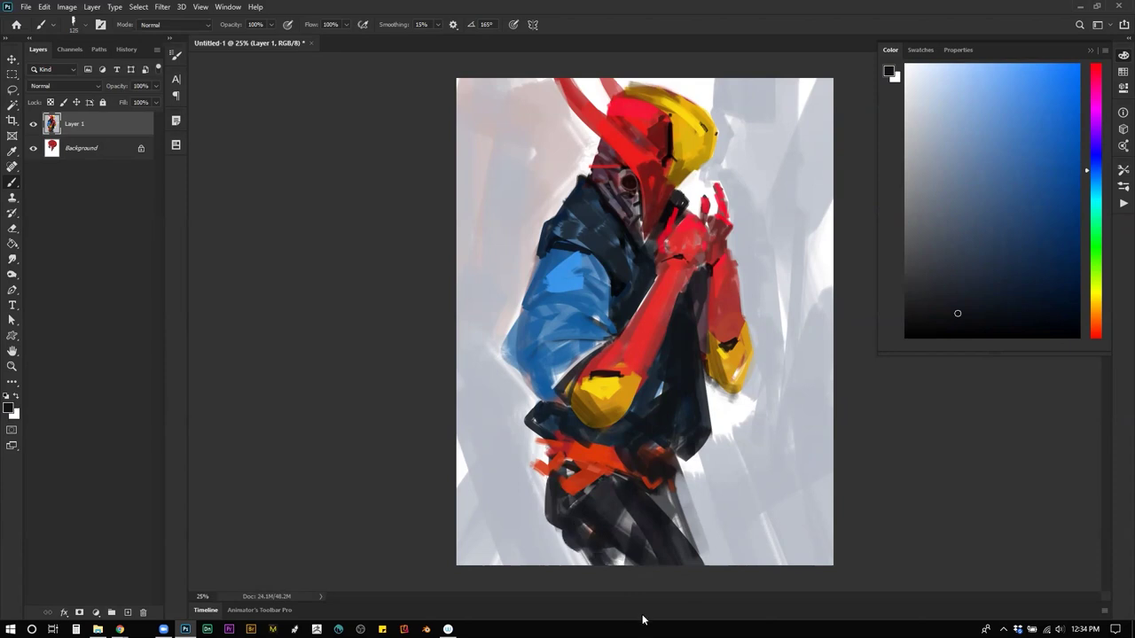
# Step: Flip the canvas, deepen the vest's shoulder, front panel and hem with black strokes, and flip it back
pyautogui.press('F2')
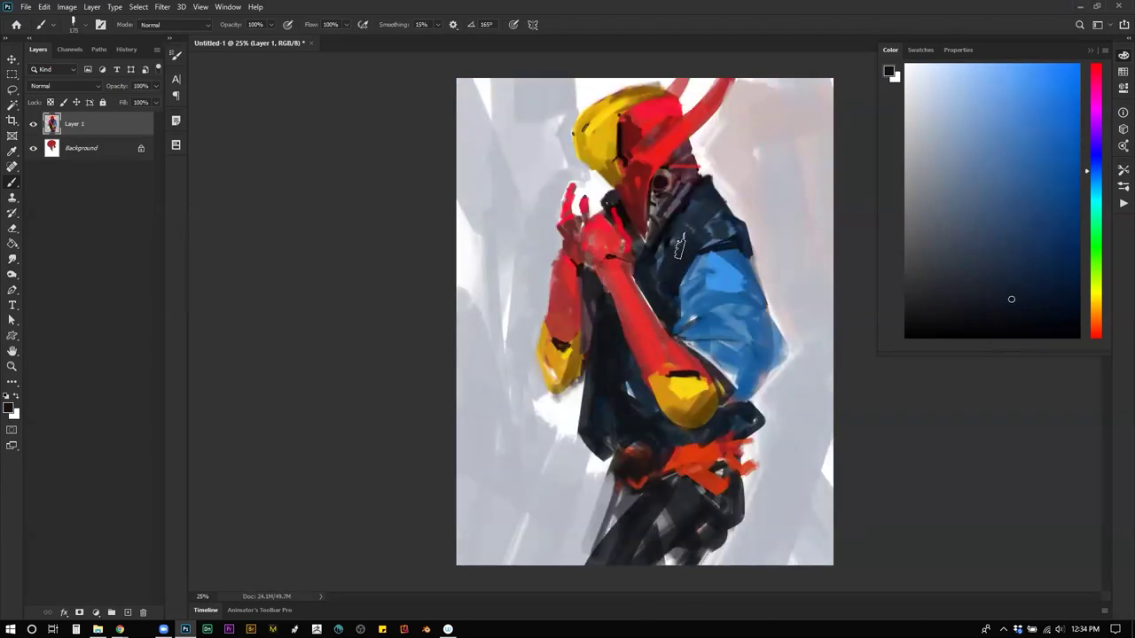
pyautogui.press('d')
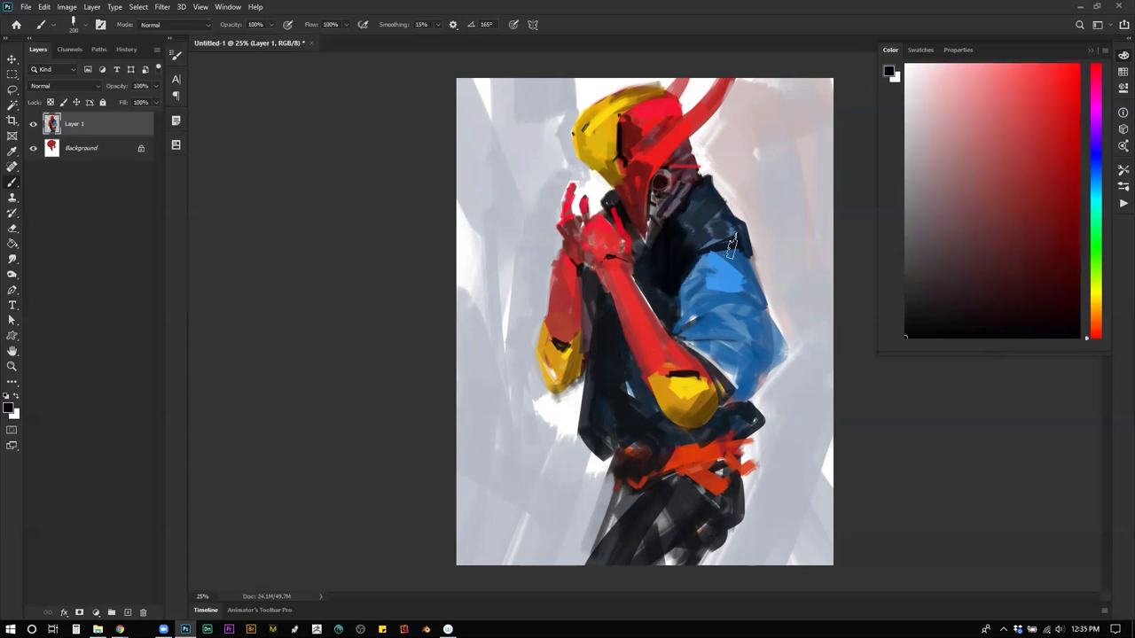
pyautogui.moveTo(729, 238); pyautogui.dragTo(688, 200)
pyautogui.moveTo(601, 308); pyautogui.dragTo(592, 454)
pyautogui.moveTo(613, 401)
pyautogui.mouseDown()
pyautogui.moveTo(632, 434)
pyautogui.moveTo(662, 415)
pyautogui.mouseUp()
pyautogui.moveTo(630, 360); pyautogui.dragTo(648, 408)
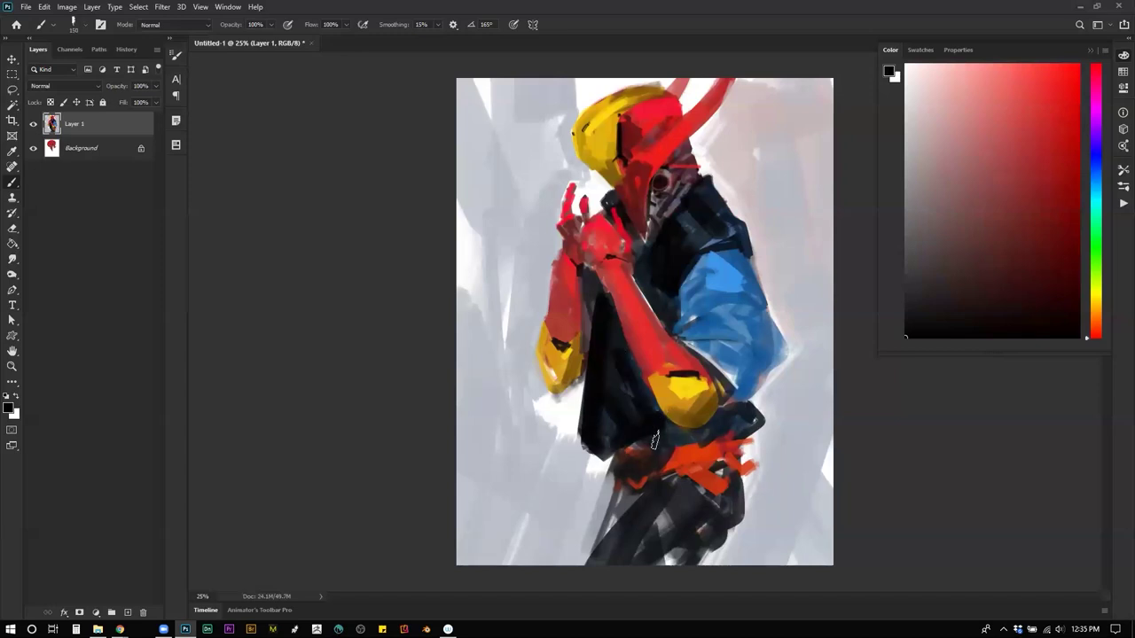
pyautogui.moveTo(659, 436)
pyautogui.mouseDown()
pyautogui.moveTo(727, 422)
pyautogui.moveTo(665, 431)
pyautogui.moveTo(696, 439)
pyautogui.moveTo(725, 426)
pyautogui.moveTo(724, 446)
pyautogui.mouseUp()
pyautogui.hotkey('ctrl', 'shift', 'h')
# Step: Add a small black accent at the back of the neck behind the mask
pyautogui.press(']')
pyautogui.press(']')
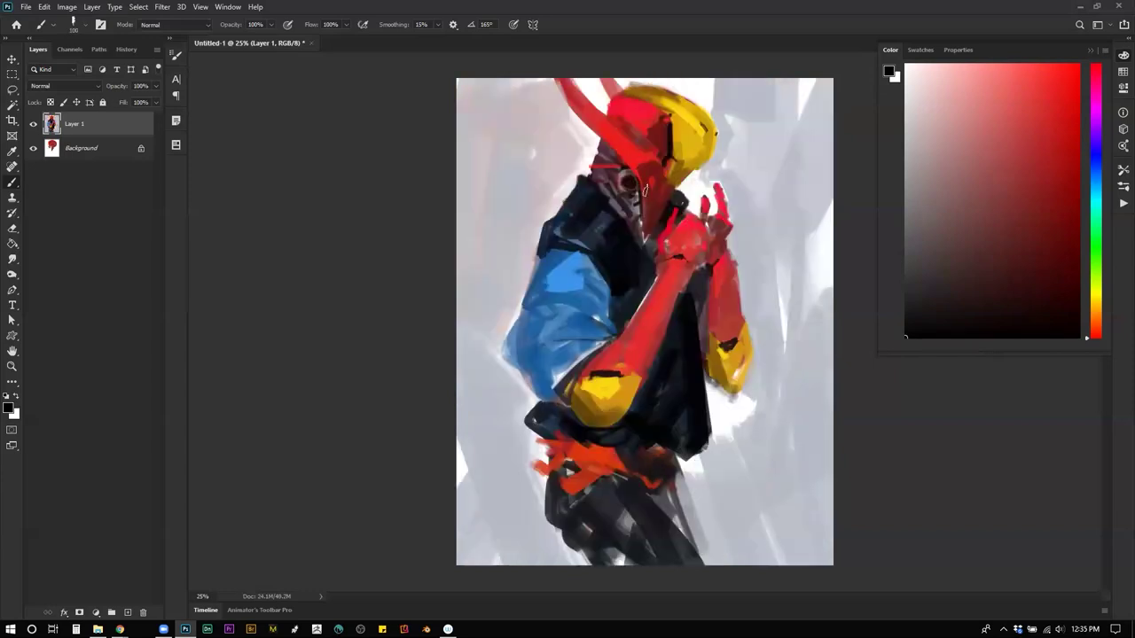
pyautogui.moveTo(603, 165)
pyautogui.mouseDown()
pyautogui.moveTo(600, 146)
pyautogui.moveTo(592, 176)
pyautogui.mouseUp()
# Step: Brush sampled reds along the back of the head, add a red streak across the yellow helmet, and add small red marks beneath it
pyautogui.keyDown('alt'); pyautogui.click(612, 105); pyautogui.keyUp('alt')
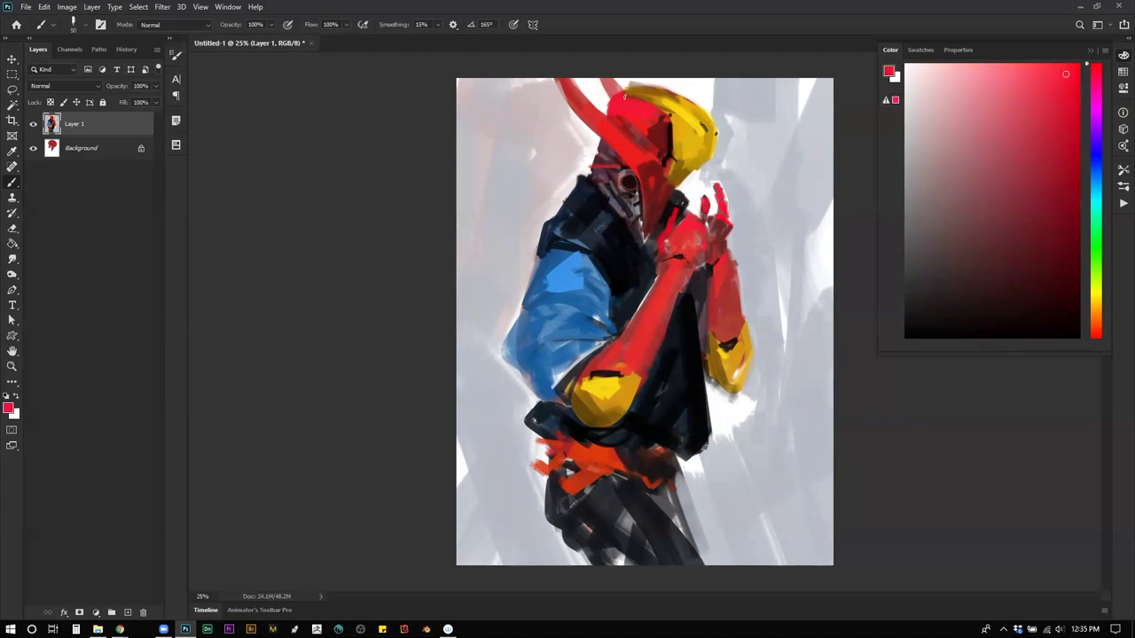
pyautogui.moveTo(614, 97); pyautogui.dragTo(607, 114)
pyautogui.moveTo(651, 132); pyautogui.dragTo(705, 115)
pyautogui.keyDown('alt'); pyautogui.click(644, 153); pyautogui.keyUp('alt')
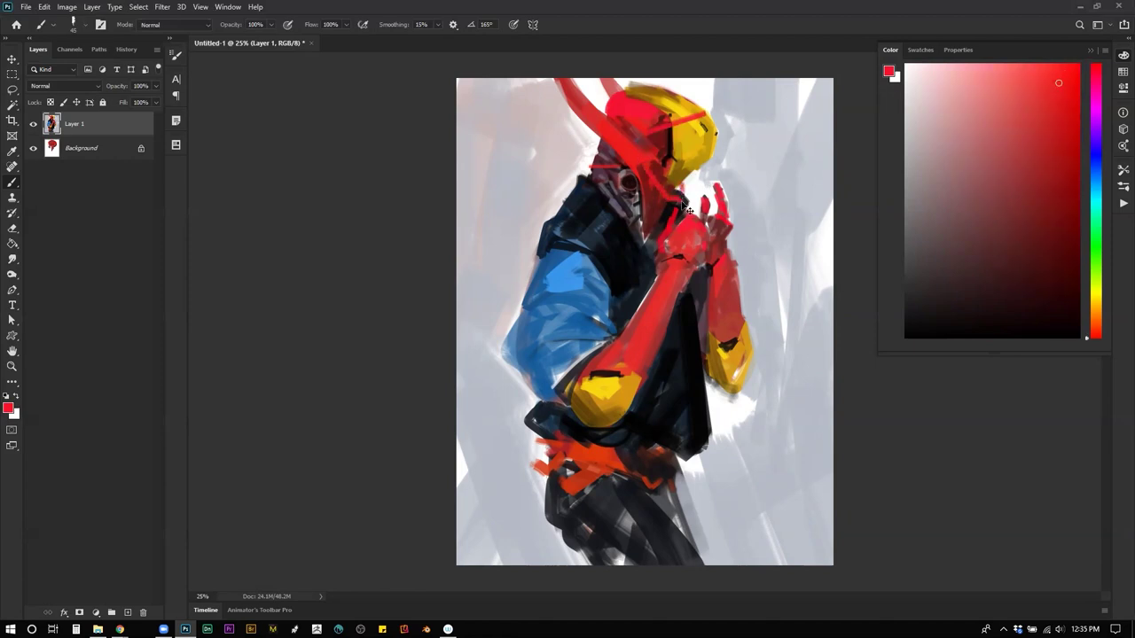
pyautogui.keyDown('alt'); pyautogui.click(649, 152); pyautogui.keyUp('alt')
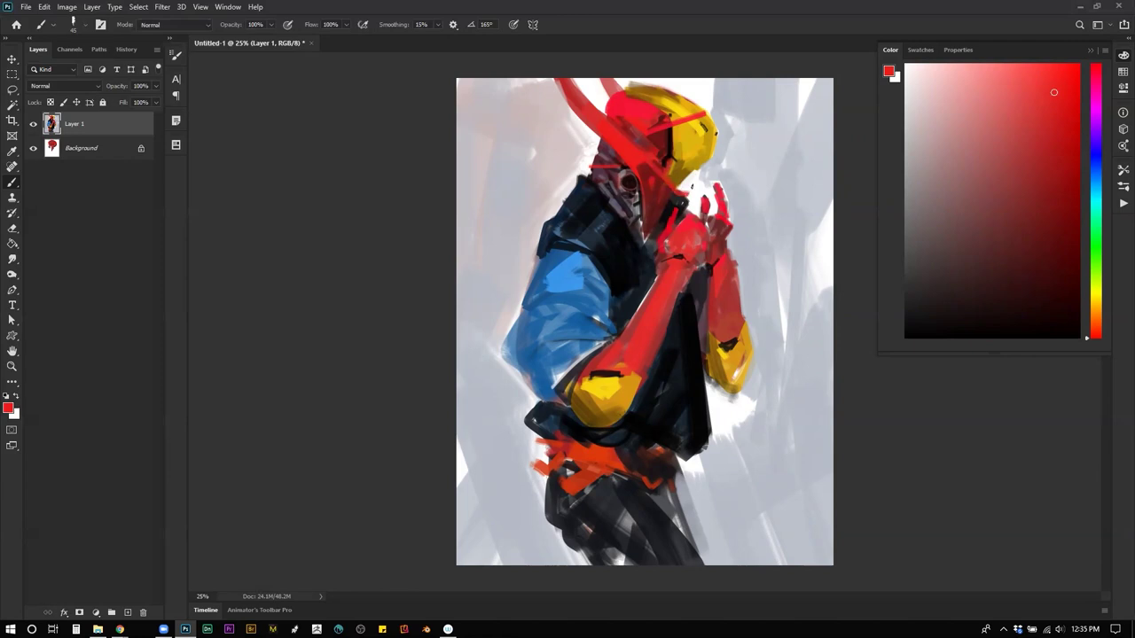
pyautogui.keyDown('alt'); pyautogui.click(689, 182); pyautogui.keyUp('alt')
# Step: Flip the canvas, extend the large horn as a straighter red stroke to the canvas edge, clean its outline, and flip back
pyautogui.press('z')
pyautogui.keyDown('alt'); pyautogui.click(693, 335); pyautogui.keyUp('alt')
pyautogui.keyDown('alt'); pyautogui.click(693, 335); pyautogui.keyUp('alt')
pyautogui.hotkey('ctrl', 'shift', 'h')
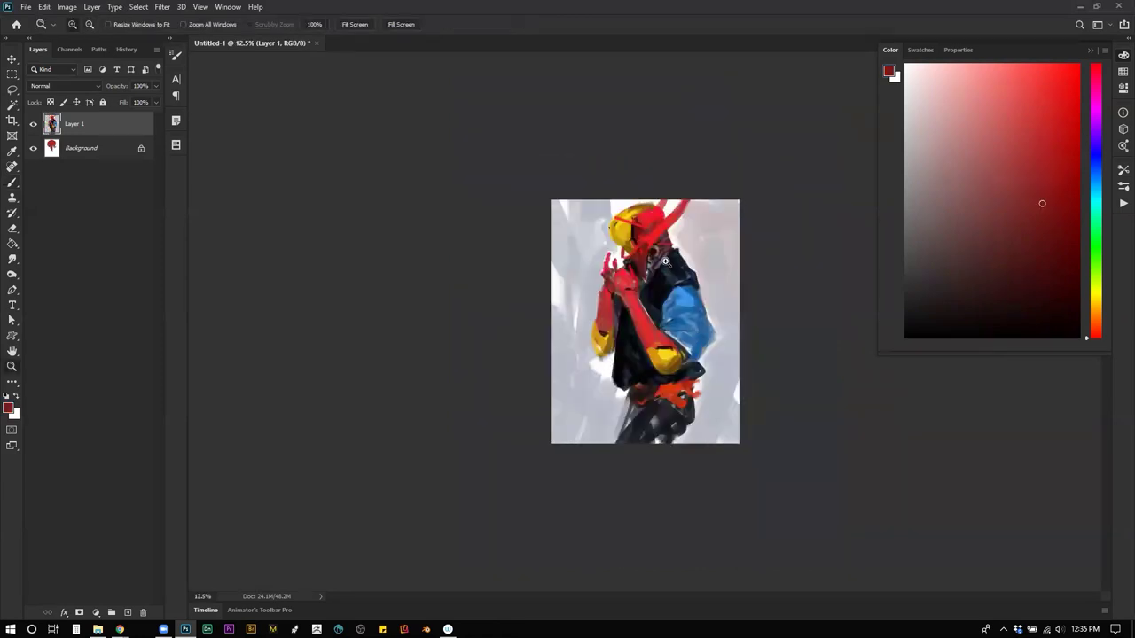
pyautogui.click(648, 244)
pyautogui.press('b')
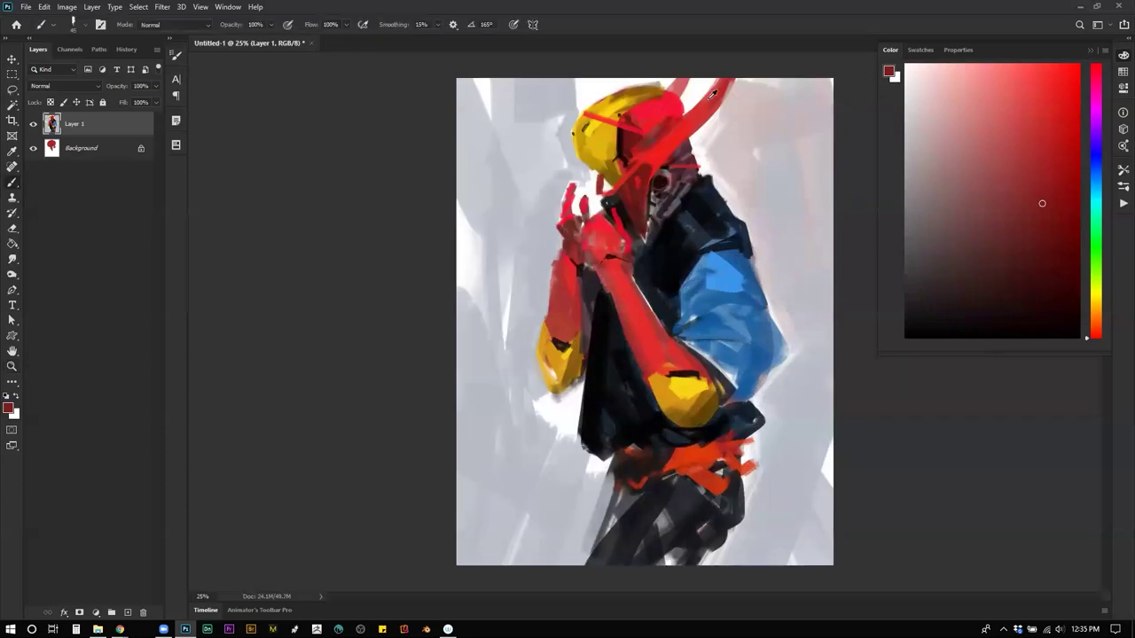
pyautogui.keyDown('alt'); pyautogui.click(698, 115); pyautogui.keyUp('alt')
pyautogui.moveTo(720, 100); pyautogui.dragTo(749, 78)
pyautogui.press('x')
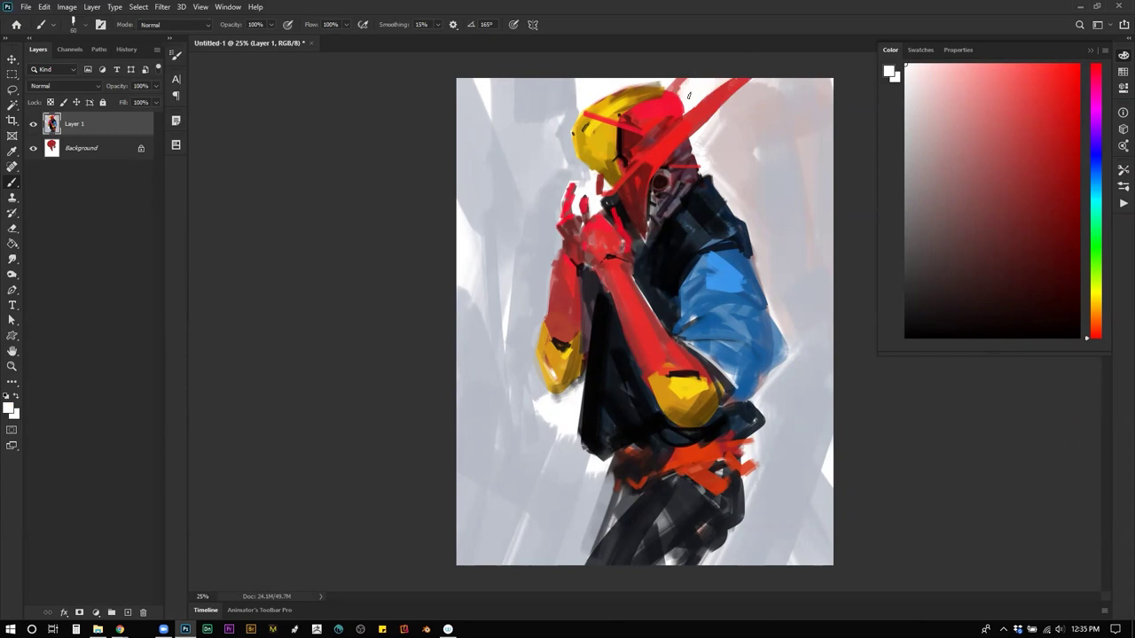
pyautogui.hotkey('ctrl', 'shift', 'h')
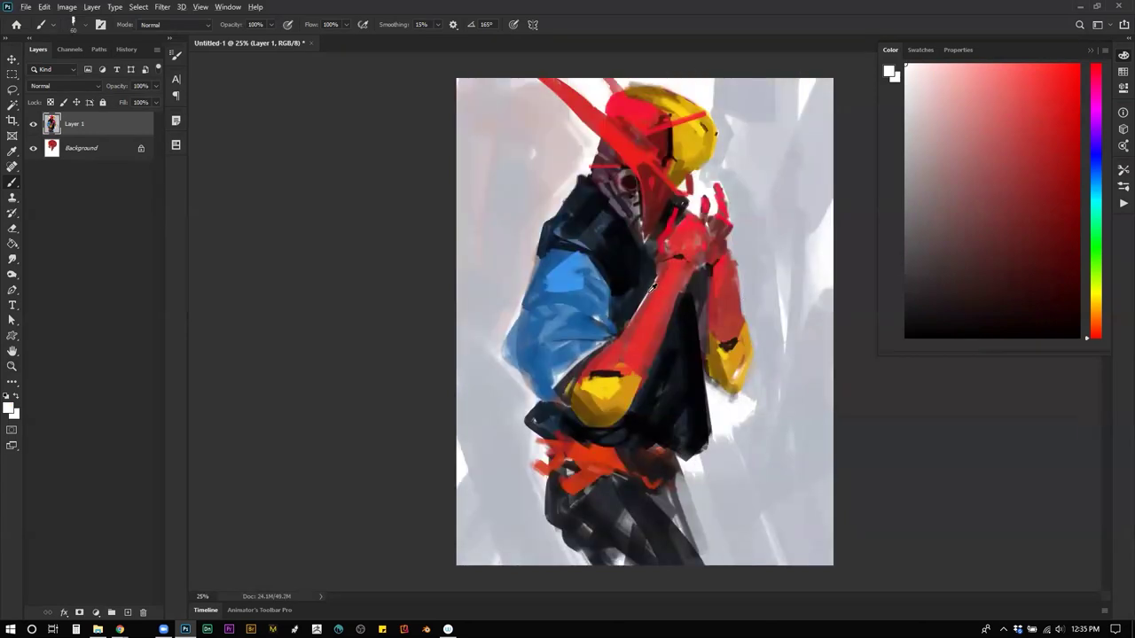
# Step: Soften the forearm edges with muted red strokes and darken the gap between the rear forearm and the vest
pyautogui.keyDown('alt'); pyautogui.click(644, 305); pyautogui.keyUp('alt')
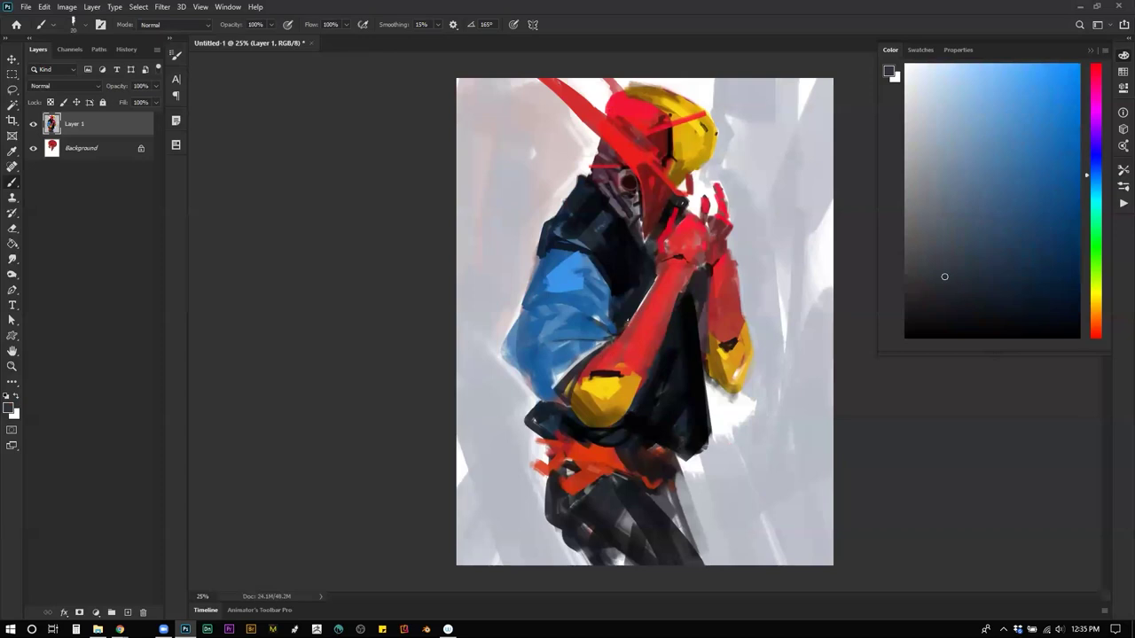
pyautogui.press('x')
pyautogui.keyDown('alt'); pyautogui.click(699, 252); pyautogui.keyUp('alt')
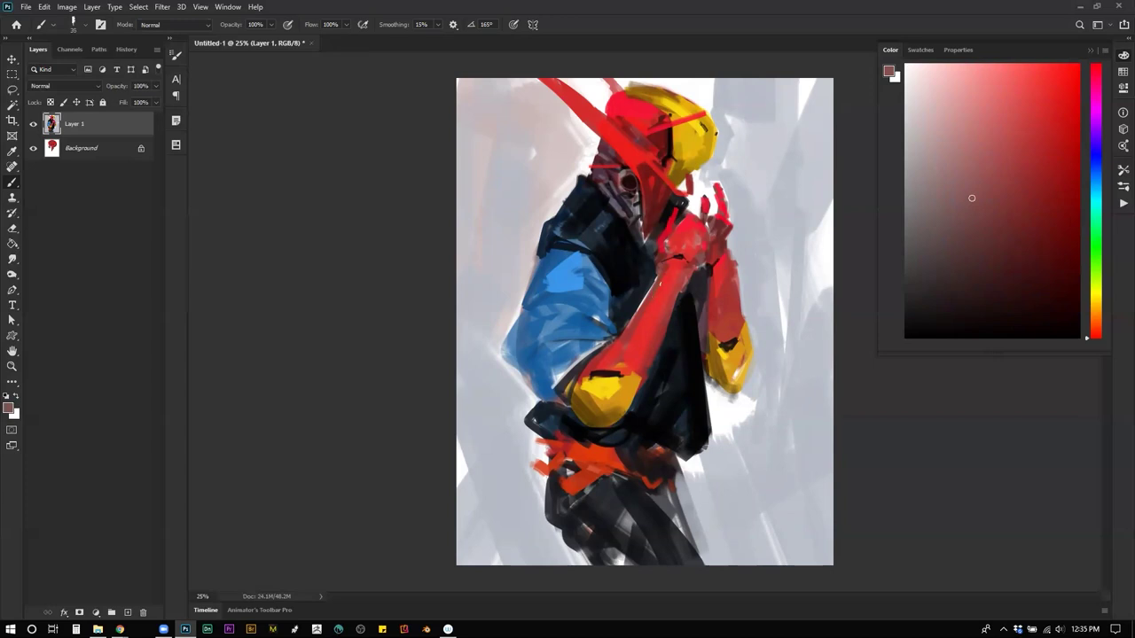
pyautogui.moveTo(655, 295); pyautogui.dragTo(628, 329)
pyautogui.press(']')
pyautogui.moveTo(689, 255)
pyautogui.mouseDown()
pyautogui.moveTo(715, 239)
pyautogui.moveTo(735, 328)
pyautogui.mouseUp()
pyautogui.keyDown('alt'); pyautogui.click(710, 285); pyautogui.keyUp('alt')
pyautogui.moveTo(707, 287); pyautogui.dragTo(710, 345)
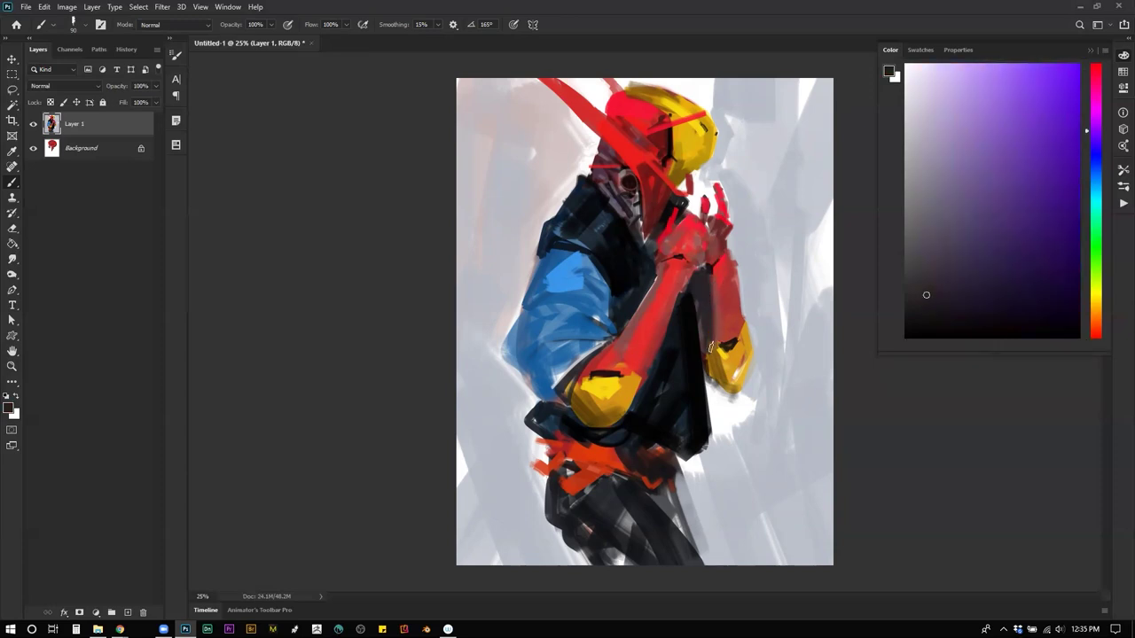
# Step: Shade the rear forearm with muted red and trim its outer edge with the pale background grey, checking in mirrored view
pyautogui.hotkey('ctrl', 'shift', 'h')
pyautogui.keyDown('alt'); pyautogui.click(572, 289); pyautogui.keyUp('alt')
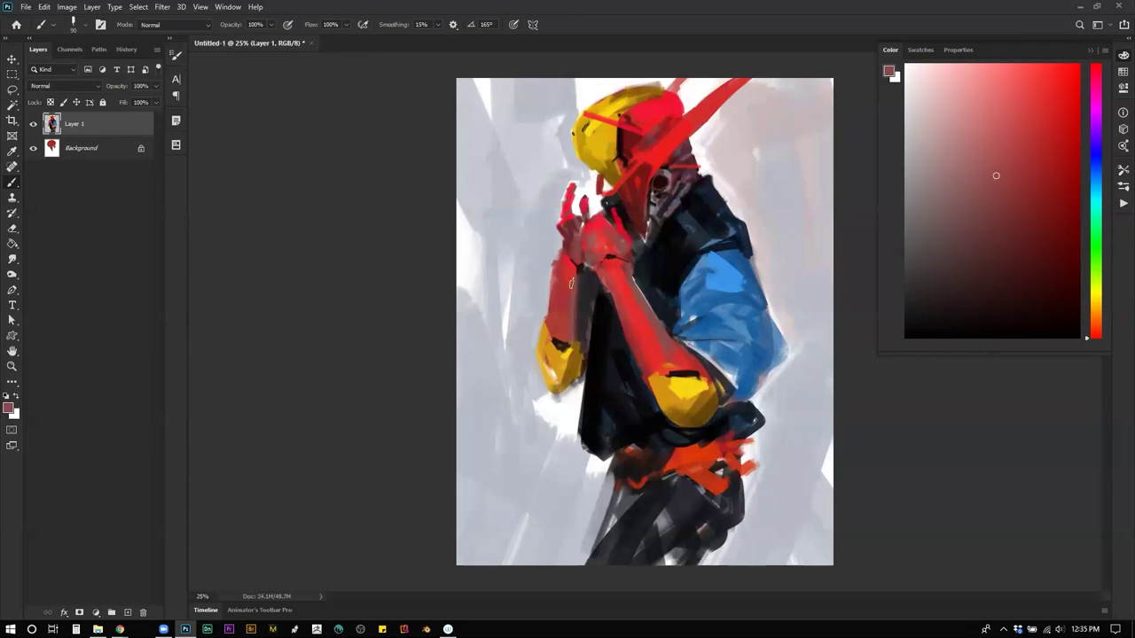
pyautogui.keyDown('alt'); pyautogui.click(551, 254); pyautogui.keyUp('alt')
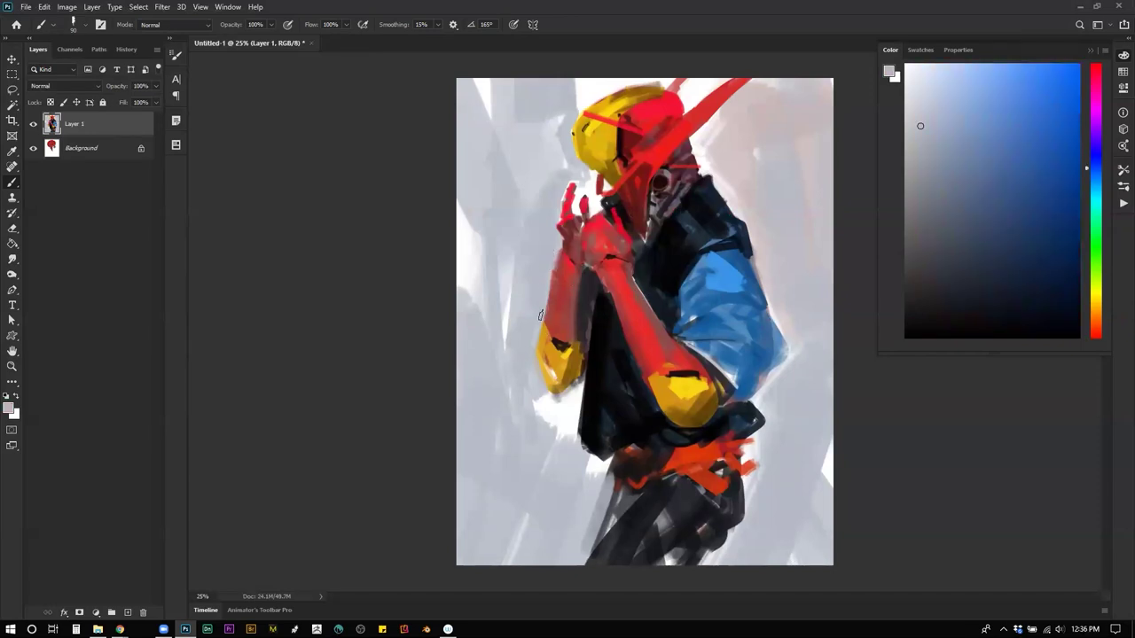
pyautogui.hotkey('ctrl', 'z')
pyautogui.hotkey('ctrl', 'shift', 'h')
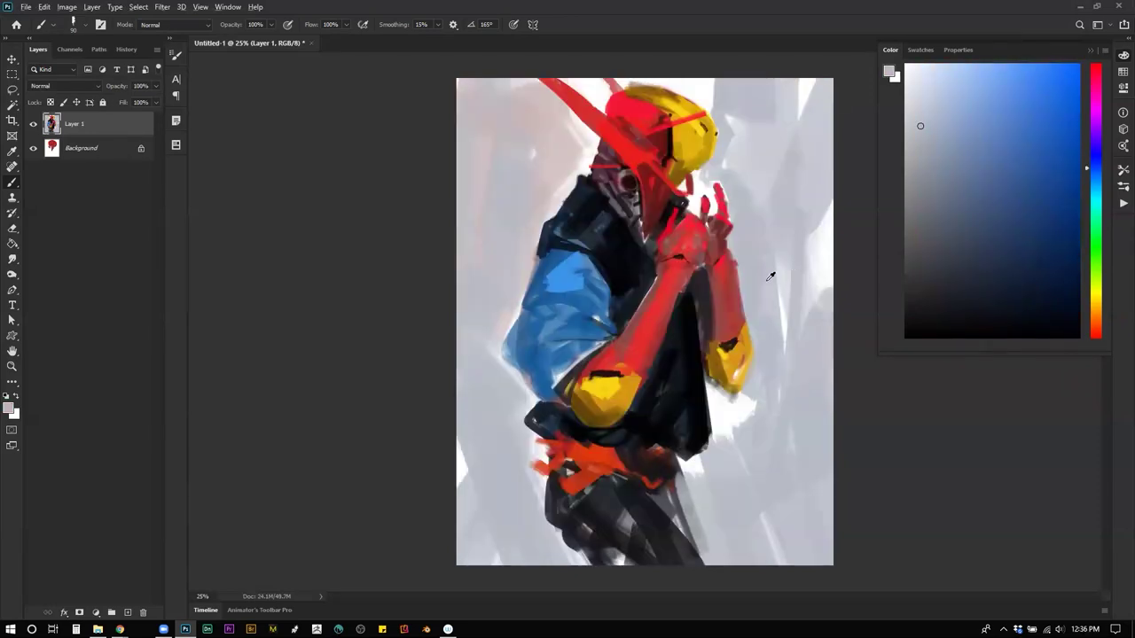
pyautogui.moveTo(733, 251); pyautogui.dragTo(743, 293)
pyautogui.hotkey('ctrl', 'z')
pyautogui.moveTo(731, 244); pyautogui.dragTo(752, 329)
# Step: Mute the reds on the crown and front forearm with a sampled dusty red, and check the mirrored painting
pyautogui.keyDown('alt'); pyautogui.click(656, 300); pyautogui.keyUp('alt')
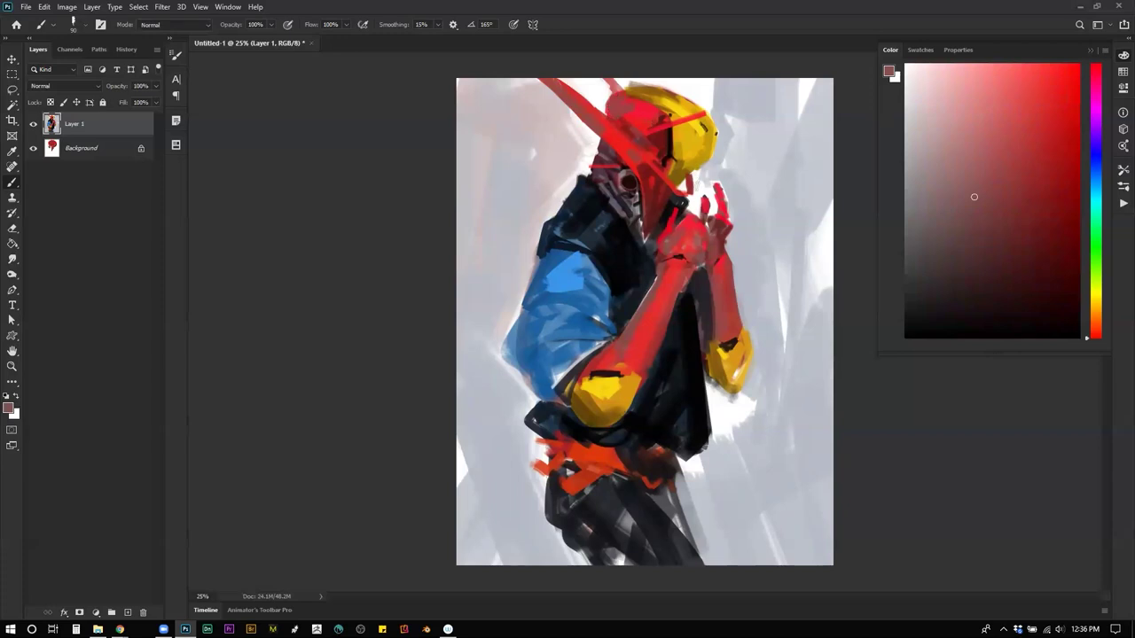
pyautogui.keyDown('alt'); pyautogui.click(701, 253); pyautogui.keyUp('alt')
pyautogui.keyDown('alt'); pyautogui.click(710, 301); pyautogui.keyUp('alt')
pyautogui.hotkey('ctrl', 'shift', 'h')
pyautogui.keyDown('ctrl'); pyautogui.click(701, 257); pyautogui.keyUp('ctrl')
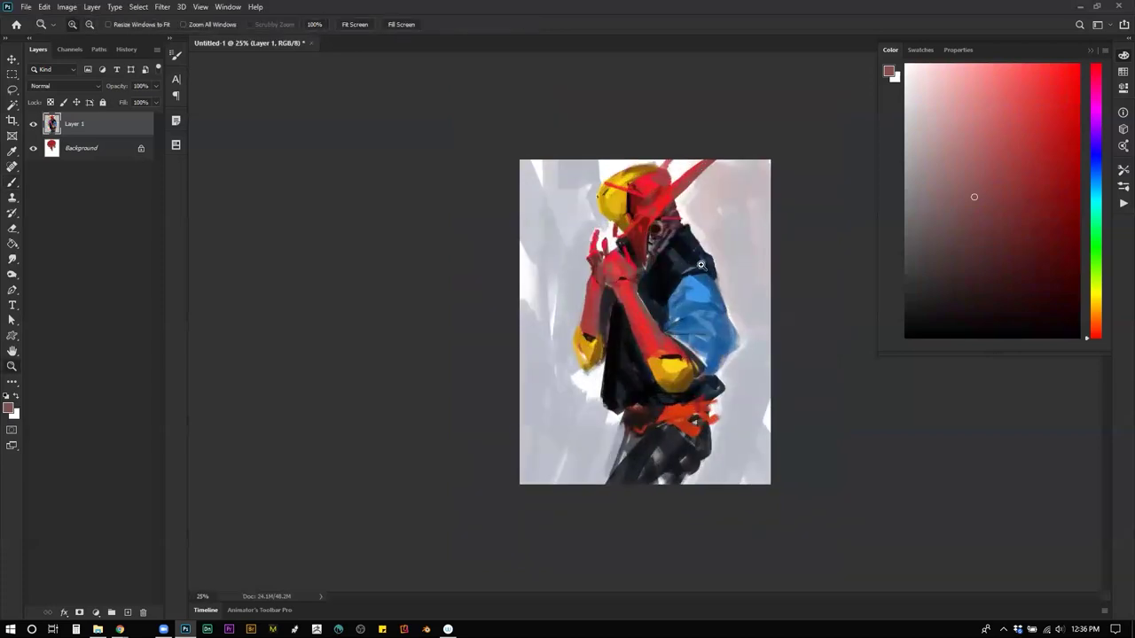
pyautogui.keyDown('ctrl'); pyautogui.click(707, 226); pyautogui.keyUp('ctrl')
# Step: Pick a dark slate blue, flip the canvas back, and rework the vest's shoulder and collar with dark strokes
pyautogui.keyDown('alt'); pyautogui.click(717, 199); pyautogui.keyUp('alt')
pyautogui.moveTo(959, 303); pyautogui.dragTo(944, 271)
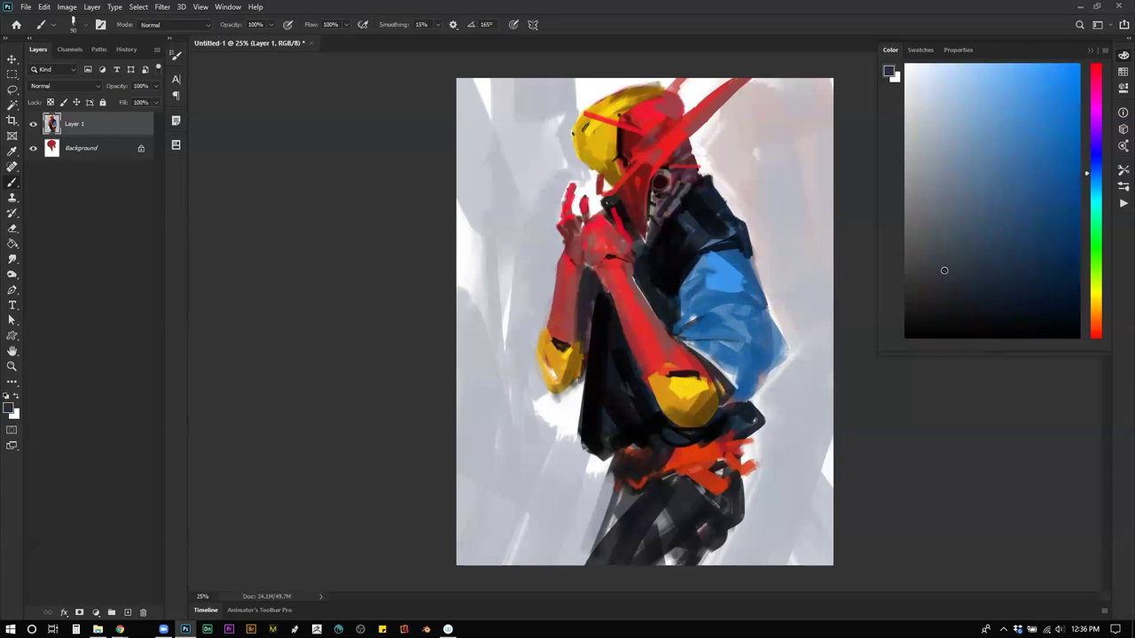
pyautogui.press('h')
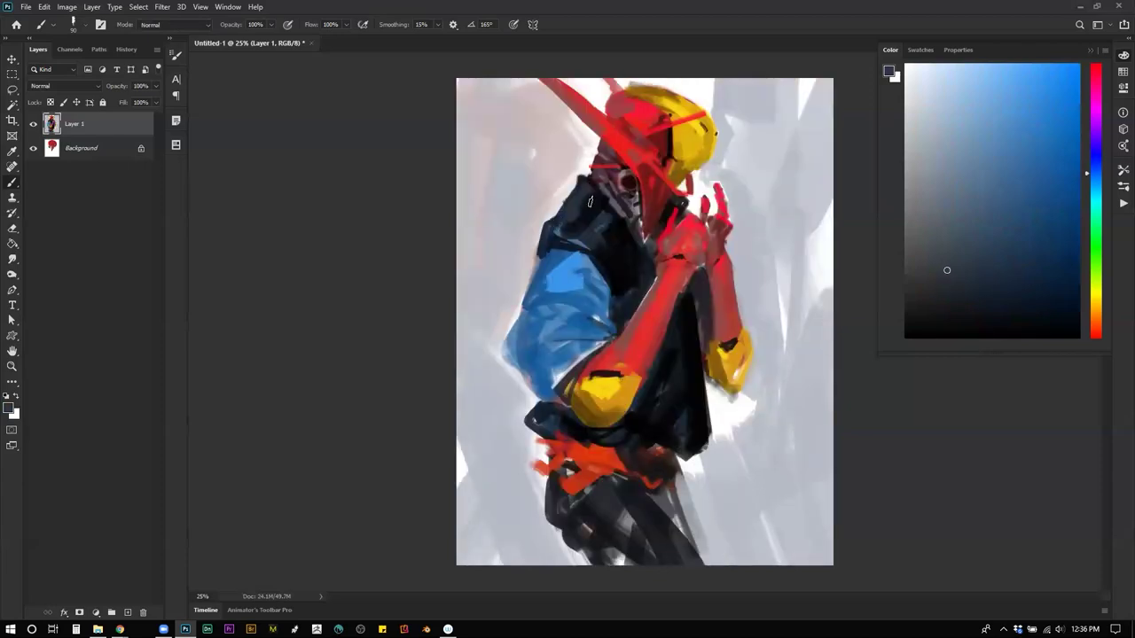
pyautogui.moveTo(580, 185)
pyautogui.mouseDown()
pyautogui.moveTo(571, 227)
pyautogui.moveTo(546, 230)
pyautogui.moveTo(598, 200)
pyautogui.moveTo(617, 230)
pyautogui.moveTo(568, 230)
pyautogui.moveTo(578, 209)
pyautogui.moveTo(583, 248)
pyautogui.mouseUp()
pyautogui.keyDown('alt'); pyautogui.click(617, 229); pyautogui.keyUp('alt')
pyautogui.keyDown('alt'); pyautogui.click(581, 179); pyautogui.keyUp('alt')
pyautogui.moveTo(580, 174); pyautogui.dragTo(585, 179)
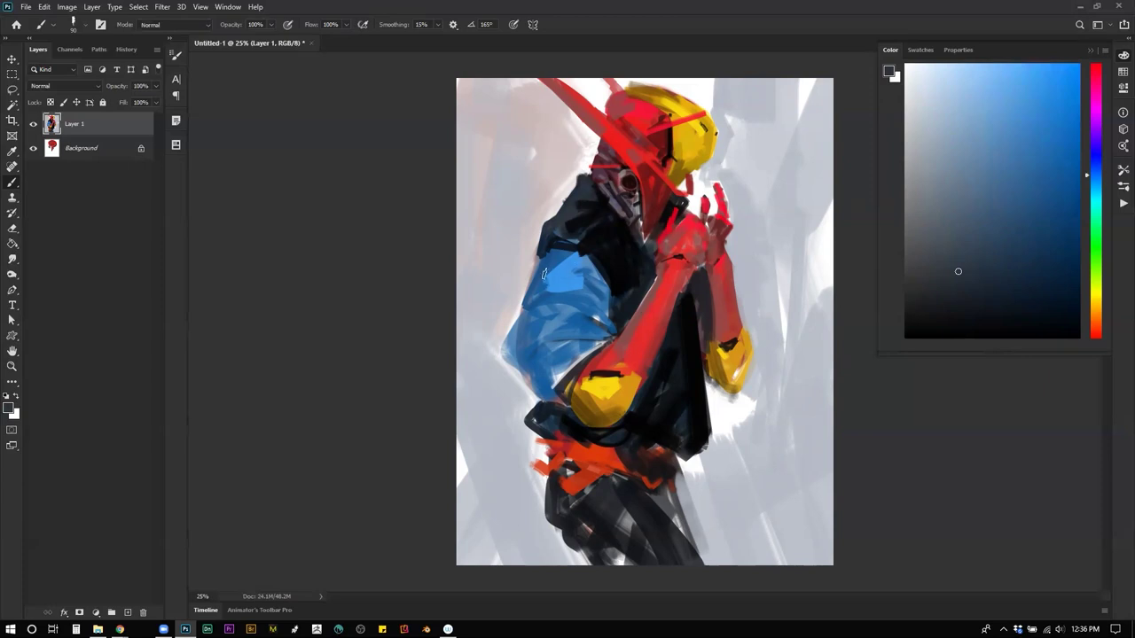
# Step: Paint pale grey-blue light along the outer edge of the blue sleeve from shoulder to elbow, checking in mirrored view
pyautogui.keyDown('alt'); pyautogui.click(552, 263); pyautogui.keyUp('alt')
pyautogui.click(952, 194)
pyautogui.moveTo(550, 257)
pyautogui.mouseDown()
pyautogui.moveTo(529, 310)
pyautogui.moveTo(551, 264)
pyautogui.moveTo(537, 256)
pyautogui.moveTo(526, 302)
pyautogui.mouseUp()
pyautogui.hotkey('ctrl', 'z')
pyautogui.click(945, 143)
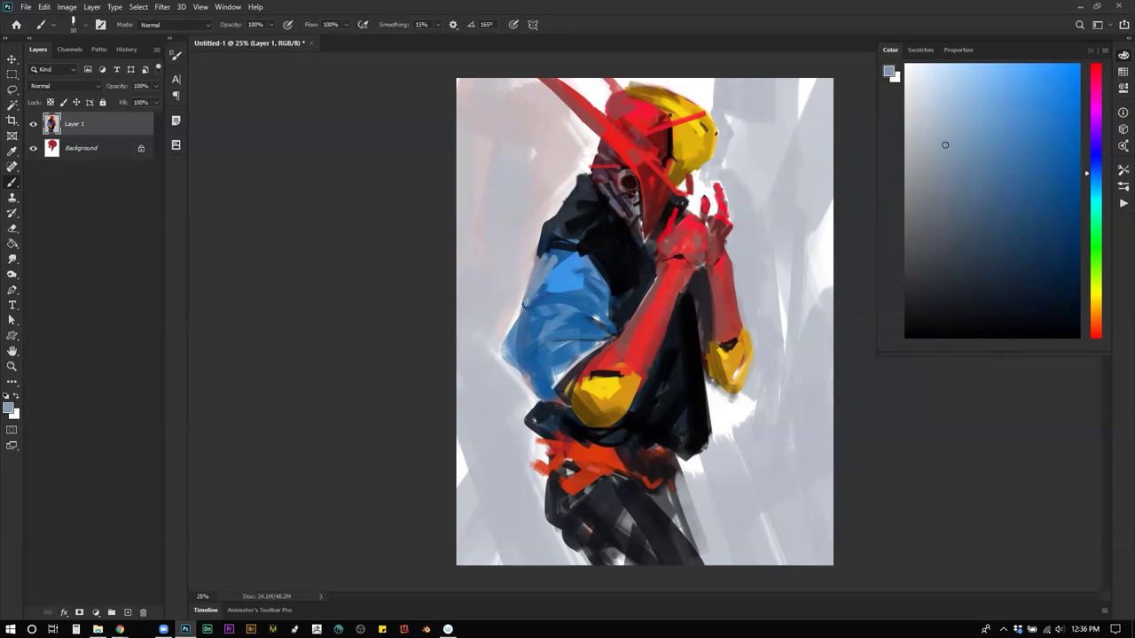
pyautogui.moveTo(547, 258)
pyautogui.mouseDown()
pyautogui.moveTo(505, 348)
pyautogui.moveTo(542, 305)
pyautogui.moveTo(522, 330)
pyautogui.mouseUp()
pyautogui.moveTo(530, 371); pyautogui.dragTo(538, 393)
pyautogui.hotkey('ctrl', 'shift', 'h')
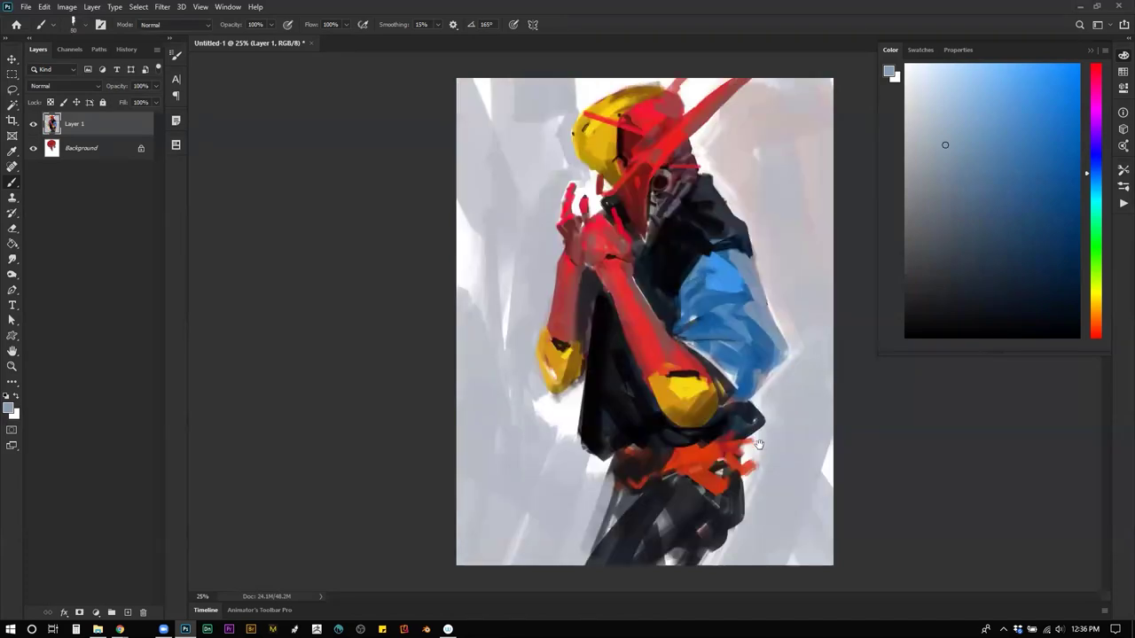
pyautogui.hotkey('ctrl', 'shift', 'h')
# Step: Touch up the vest's back hem with dark blue and paint a muted grey-brown patch down the back of the hip
pyautogui.keyDown('alt'); pyautogui.click(576, 206); pyautogui.keyUp('alt')
pyautogui.moveTo(528, 420); pyautogui.dragTo(564, 423)
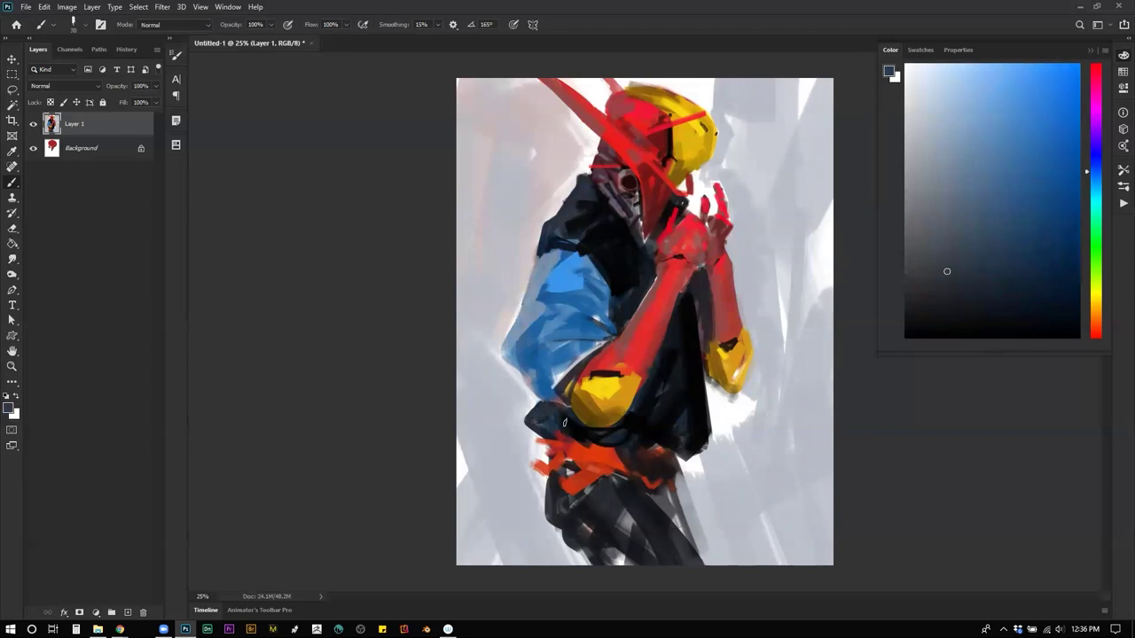
pyautogui.keyDown('alt'); pyautogui.click(592, 486); pyautogui.keyUp('alt')
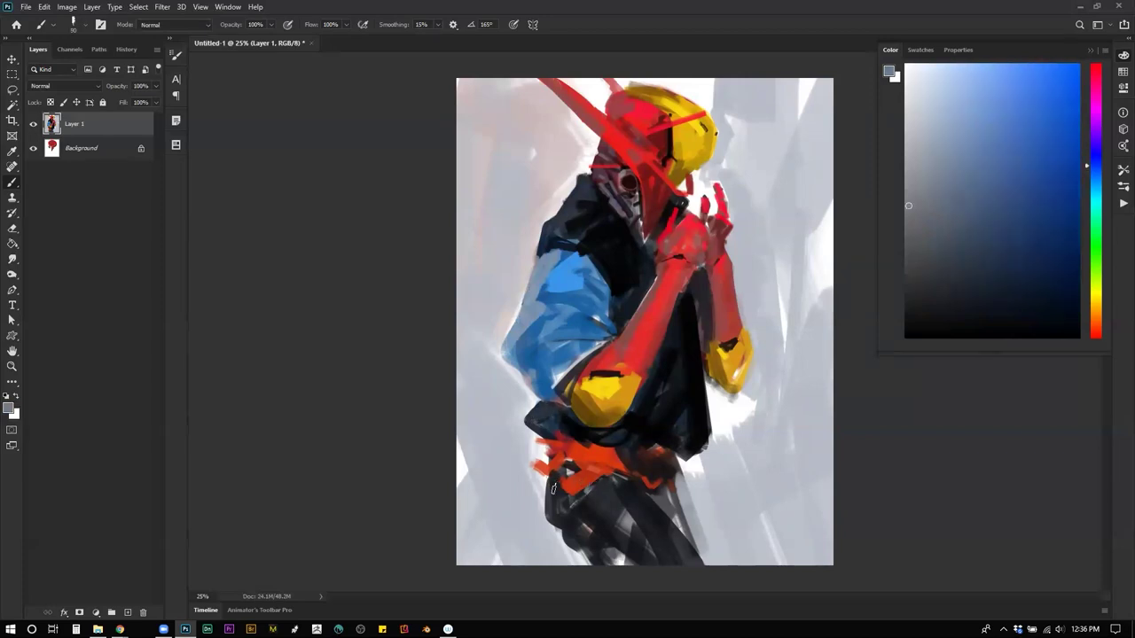
pyautogui.keyDown('alt'); pyautogui.click(593, 506); pyautogui.keyUp('alt')
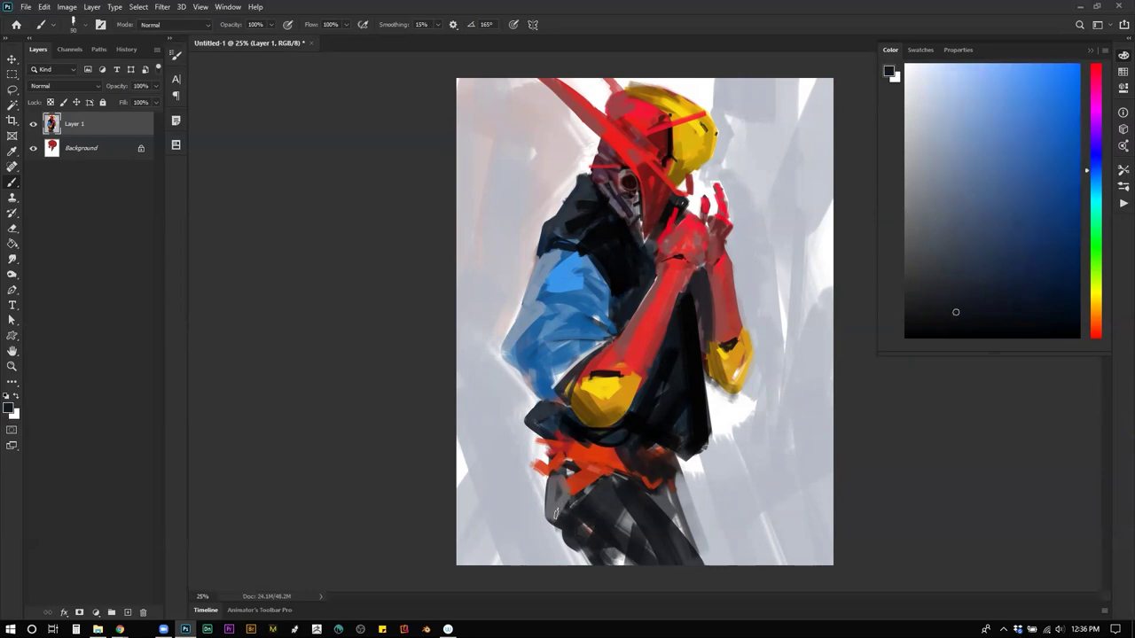
pyautogui.keyDown('alt'); pyautogui.click(556, 479); pyautogui.keyUp('alt')
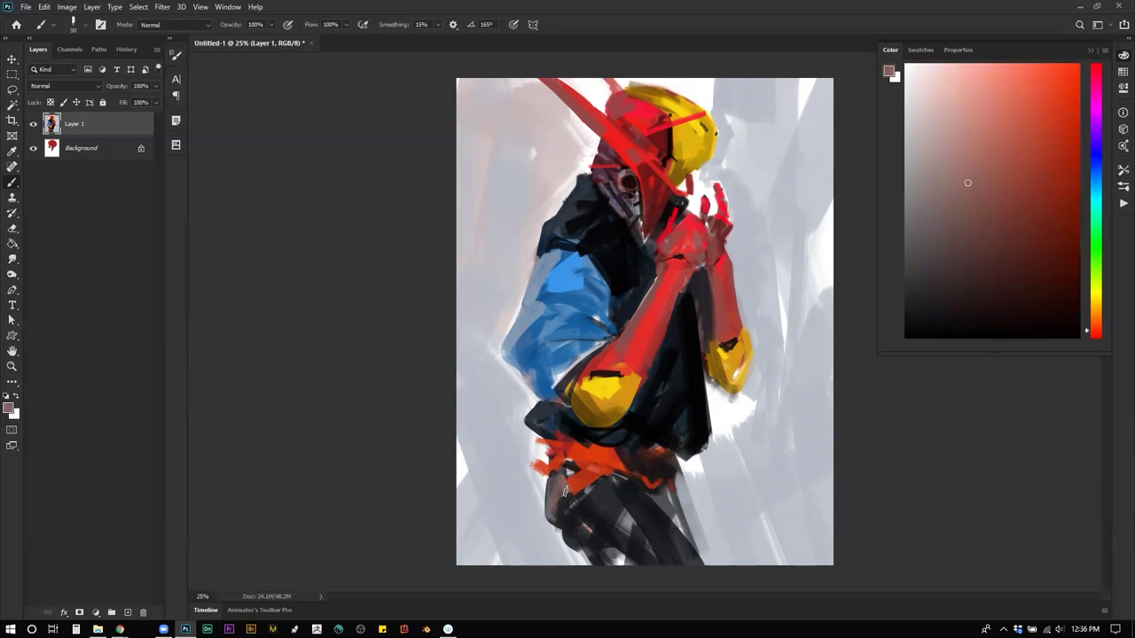
pyautogui.keyDown('alt'); pyautogui.click(556, 479); pyautogui.keyUp('alt')
# Step: Fill the streaky thigh with broad dark strokes sampled from the trousers using a much larger brush
pyautogui.moveTo(621, 508); pyautogui.dragTo(664, 545)
pyautogui.hotkey('ctrl', 'z')
pyautogui.keyDown('alt'); pyautogui.click(614, 528); pyautogui.keyUp('alt')
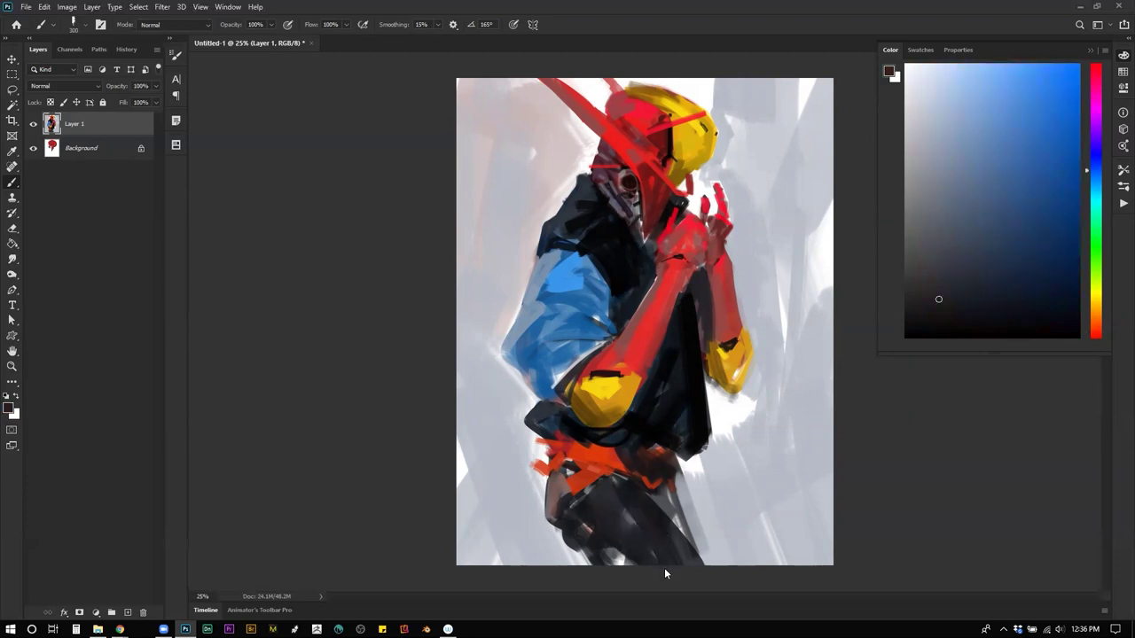
# Step: Flip the canvas, reduce the brush, and add small dark accents to the vest front and the orange waist wrap
pyautogui.hotkey('ctrl', 'shift', 'h')
pyautogui.press('[')
pyautogui.press('[')
pyautogui.press('[')
pyautogui.press('[')
pyautogui.press('[')
pyautogui.press('[')
pyautogui.press('[')
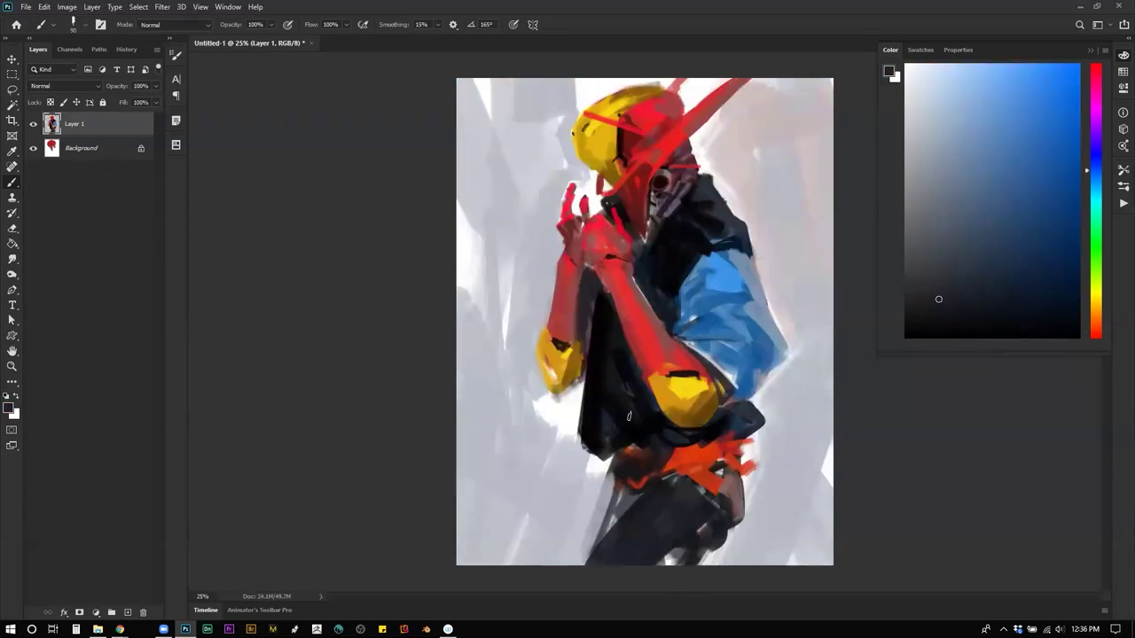
pyautogui.press('d')
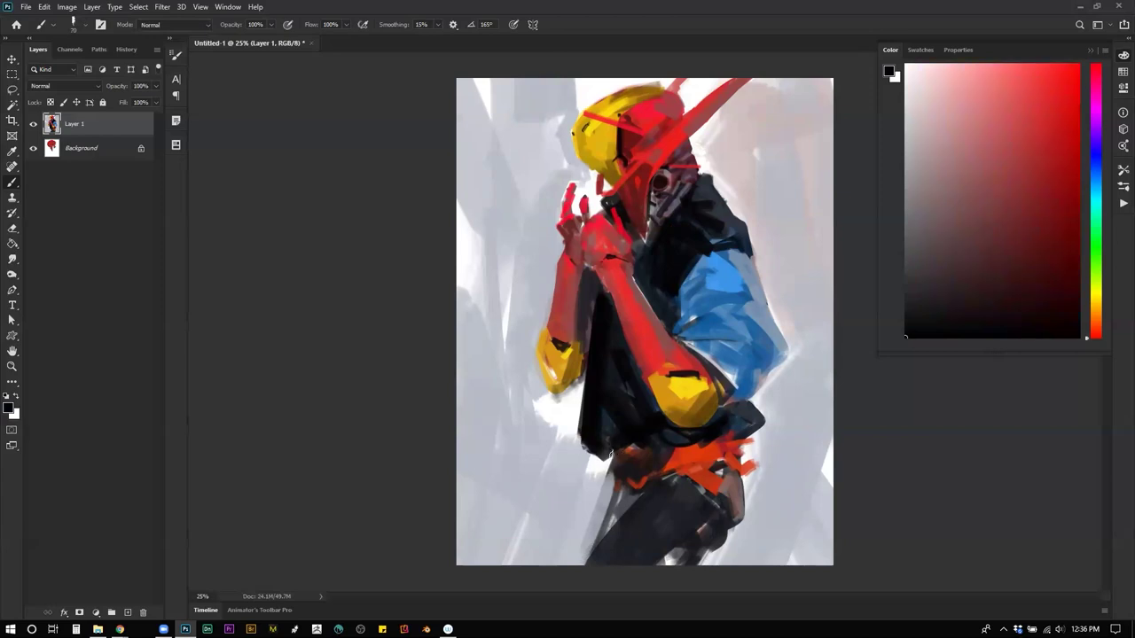
pyautogui.keyDown('alt'); pyautogui.click(662, 459); pyautogui.keyUp('alt')
pyautogui.moveTo(667, 450); pyautogui.dragTo(658, 470)
pyautogui.keyDown('alt'); pyautogui.click(655, 449); pyautogui.keyUp('alt')
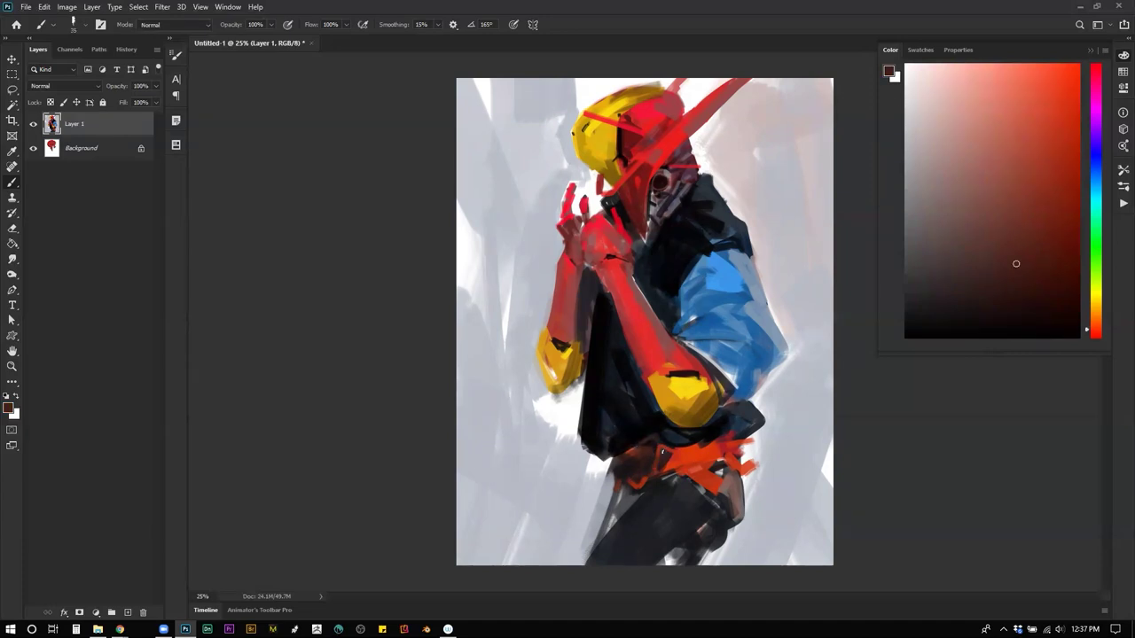
# Step: Shade the orange waist wrap with dark red-brown strokes using a larger brush, and flip the canvas back
pyautogui.press(']')
pyautogui.press(']')
pyautogui.press(']')
pyautogui.press(']')
pyautogui.moveTo(671, 470); pyautogui.dragTo(724, 455)
pyautogui.hotkey('ctrl', 'shift', 'h')
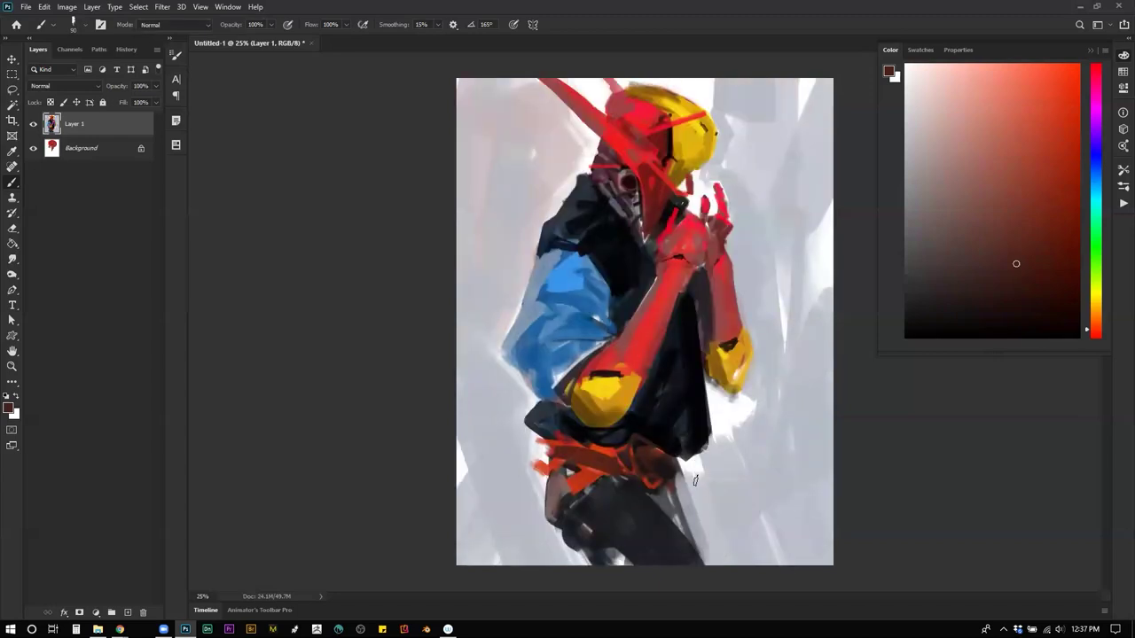
pyautogui.moveTo(595, 479)
pyautogui.mouseDown()
pyautogui.moveTo(581, 470)
pyautogui.moveTo(574, 484)
pyautogui.moveTo(585, 470)
pyautogui.mouseUp()
# Step: Darken the rear yellow elbow pad to a brownish ochre and deepen the gap beside the rear forearm with black
pyautogui.keyDown('alt'); pyautogui.click(735, 372); pyautogui.keyUp('alt')
pyautogui.moveTo(727, 363)
pyautogui.mouseDown()
pyautogui.moveTo(733, 381)
pyautogui.moveTo(750, 336)
pyautogui.mouseUp()
pyautogui.moveTo(1055, 165)
pyautogui.mouseDown()
pyautogui.moveTo(1070, 171)
pyautogui.moveTo(1078, 232)
pyautogui.mouseUp()
pyautogui.moveTo(741, 341)
pyautogui.mouseDown()
pyautogui.moveTo(740, 391)
pyautogui.moveTo(720, 358)
pyautogui.moveTo(735, 367)
pyautogui.moveTo(729, 393)
pyautogui.mouseUp()
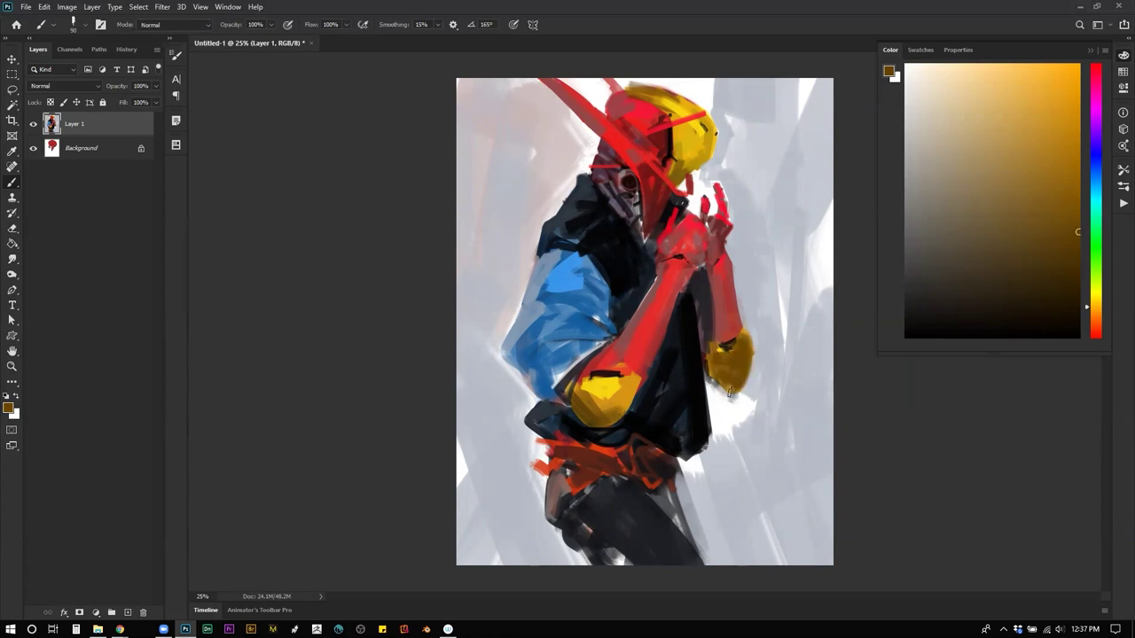
pyautogui.press('d')
pyautogui.moveTo(701, 270)
pyautogui.mouseDown()
pyautogui.moveTo(711, 316)
pyautogui.moveTo(691, 294)
pyautogui.moveTo(704, 329)
pyautogui.mouseUp()
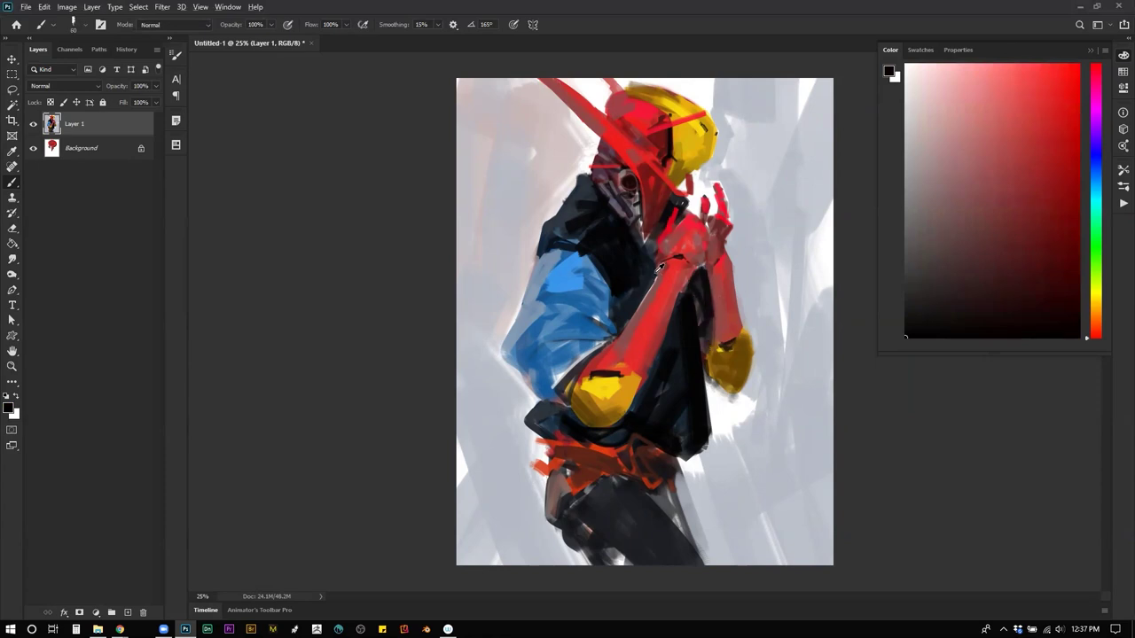
# Step: Rework the neck below the mask with grey strokes and dark purple accents
pyautogui.keyDown('alt'); pyautogui.click(612, 206); pyautogui.keyUp('alt')
pyautogui.moveTo(611, 211); pyautogui.dragTo(639, 239)
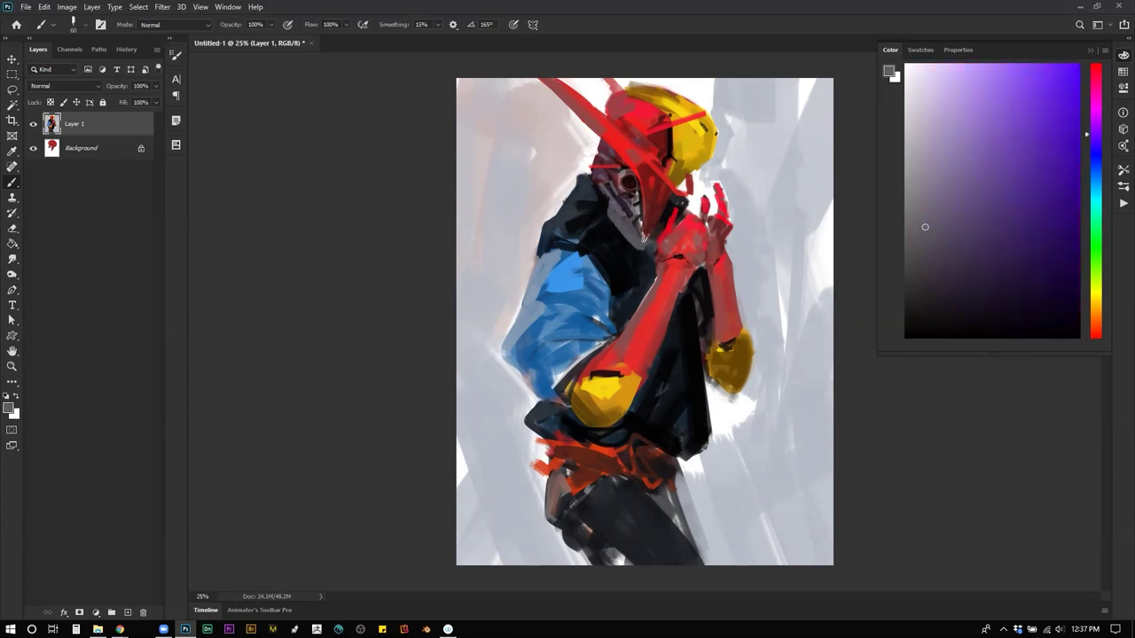
pyautogui.keyDown('alt'); pyautogui.click(648, 264); pyautogui.keyUp('alt')
pyautogui.keyDown('alt'); pyautogui.click(639, 236); pyautogui.keyUp('alt')
pyautogui.moveTo(947, 259); pyautogui.dragTo(971, 255)
pyautogui.click(976, 197)
pyautogui.click(925, 280)
pyautogui.moveTo(626, 212); pyautogui.dragTo(632, 207)
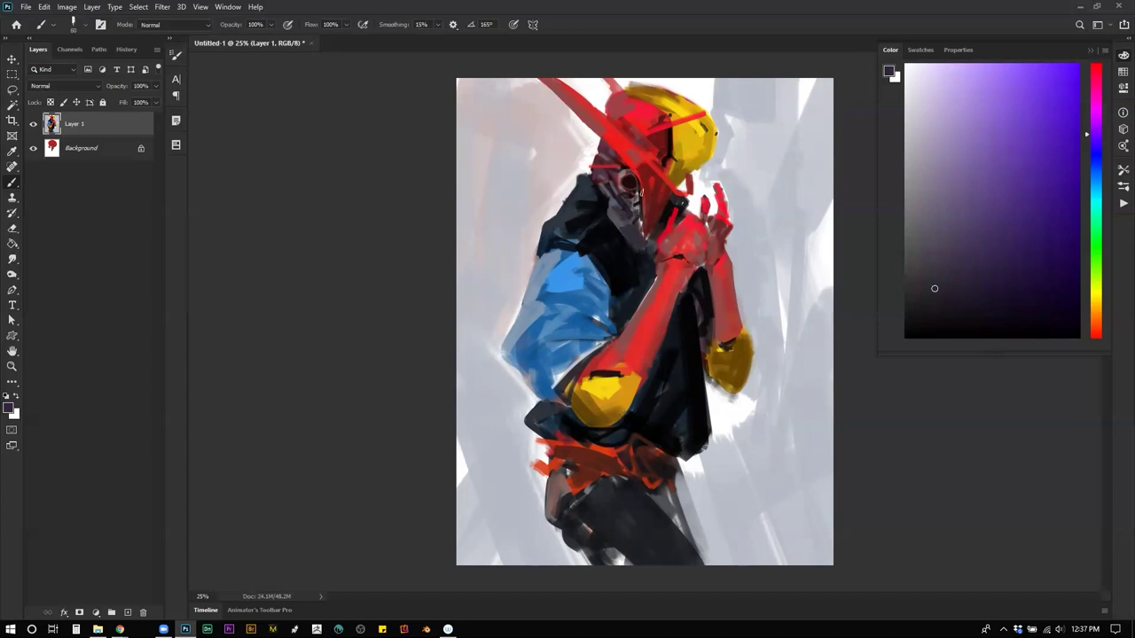
# Step: Redefine the vest's collar and upper chest around the neck with near-black blue strokes
pyautogui.keyDown('alt'); pyautogui.click(609, 232); pyautogui.keyUp('alt')
pyautogui.moveTo(611, 222)
pyautogui.mouseDown()
pyautogui.moveTo(622, 230)
pyautogui.moveTo(580, 179)
pyautogui.mouseUp()
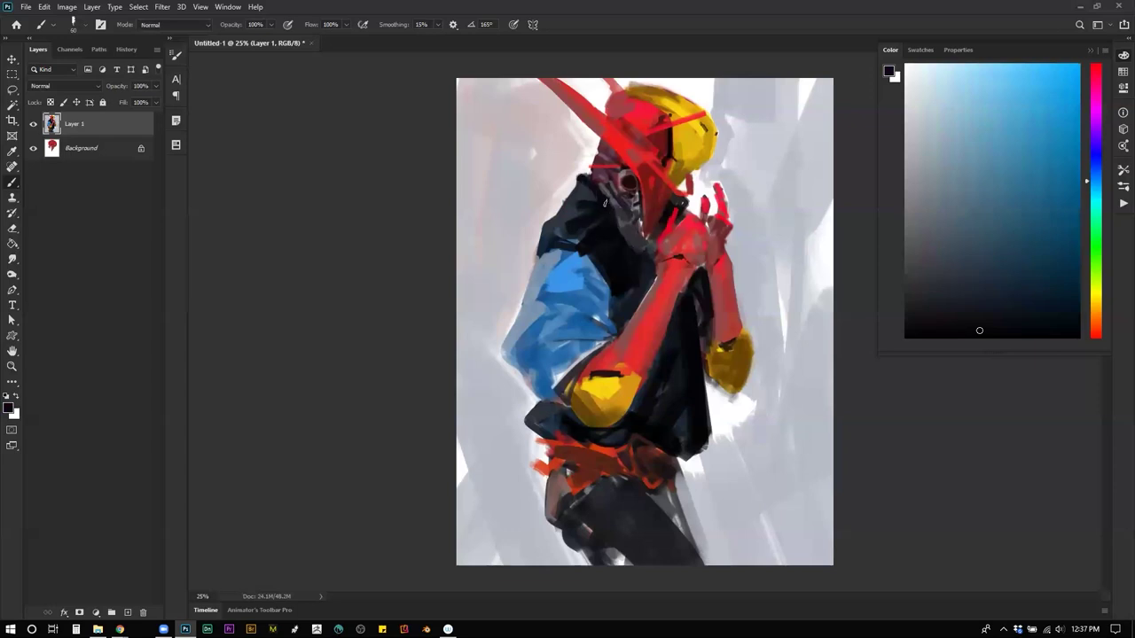
pyautogui.moveTo(630, 249); pyautogui.dragTo(651, 251)
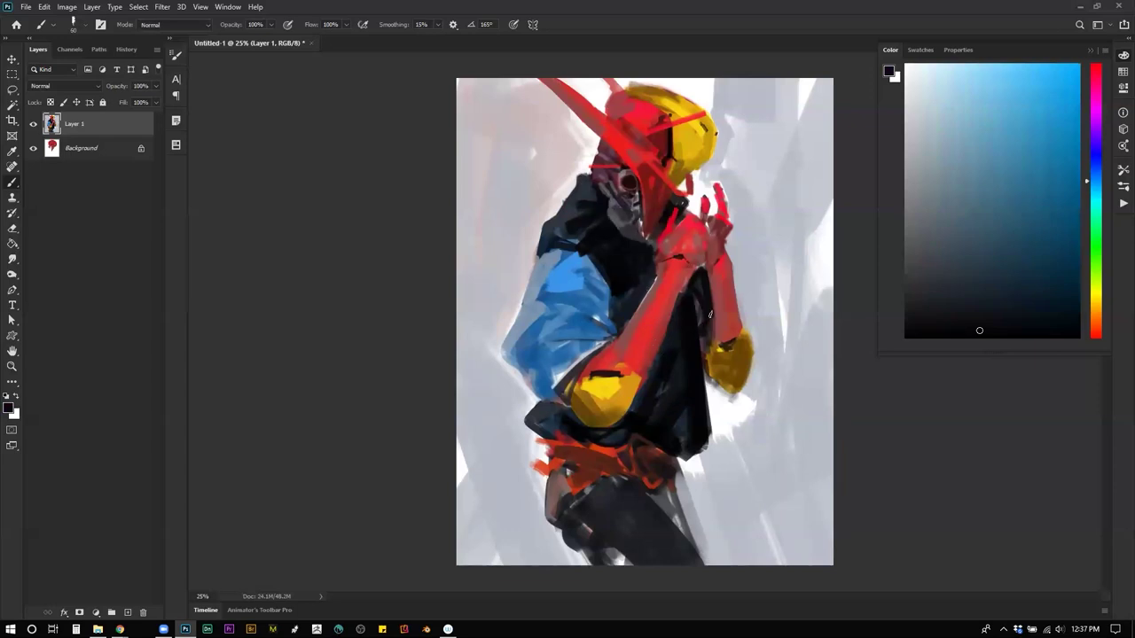
# Step: Mirror the canvas and build up a tall vest collar behind the head with dark grey-blue strokes
pyautogui.hotkey('ctrl', 'shift', 'h')
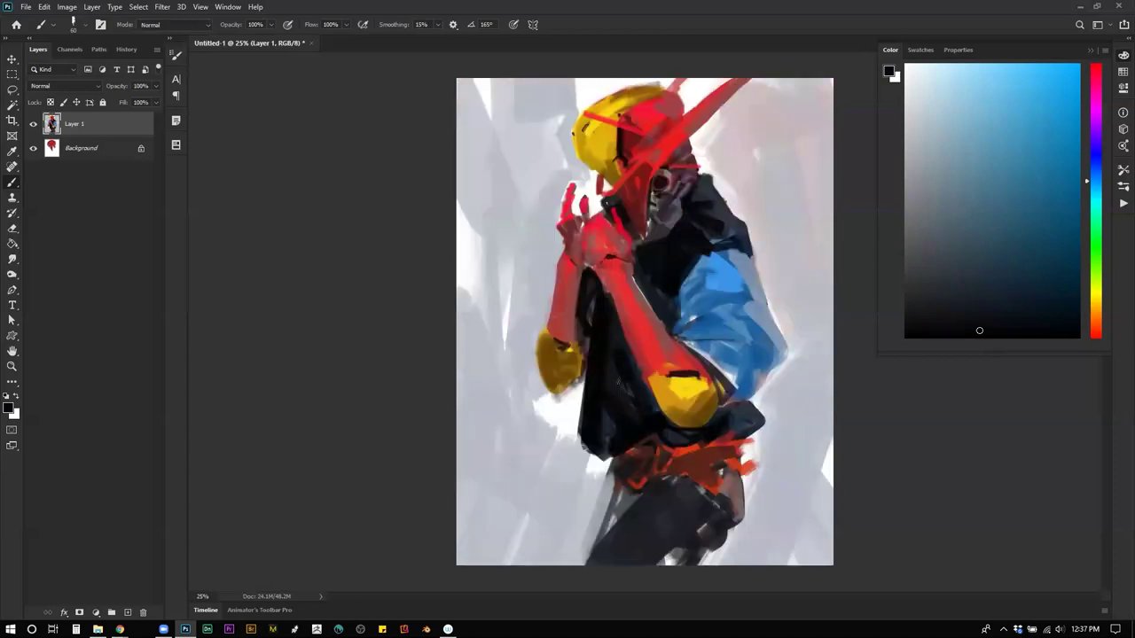
pyautogui.keyDown('alt'); pyautogui.click(707, 170); pyautogui.keyUp('alt')
pyautogui.moveTo(714, 183)
pyautogui.mouseDown()
pyautogui.moveTo(719, 154)
pyautogui.moveTo(704, 191)
pyautogui.moveTo(716, 164)
pyautogui.moveTo(720, 211)
pyautogui.moveTo(729, 195)
pyautogui.moveTo(734, 211)
pyautogui.moveTo(699, 158)
pyautogui.mouseUp()
pyautogui.keyDown('alt'); pyautogui.click(704, 175); pyautogui.keyUp('alt')
pyautogui.keyDown('alt'); pyautogui.click(722, 149); pyautogui.keyUp('alt')
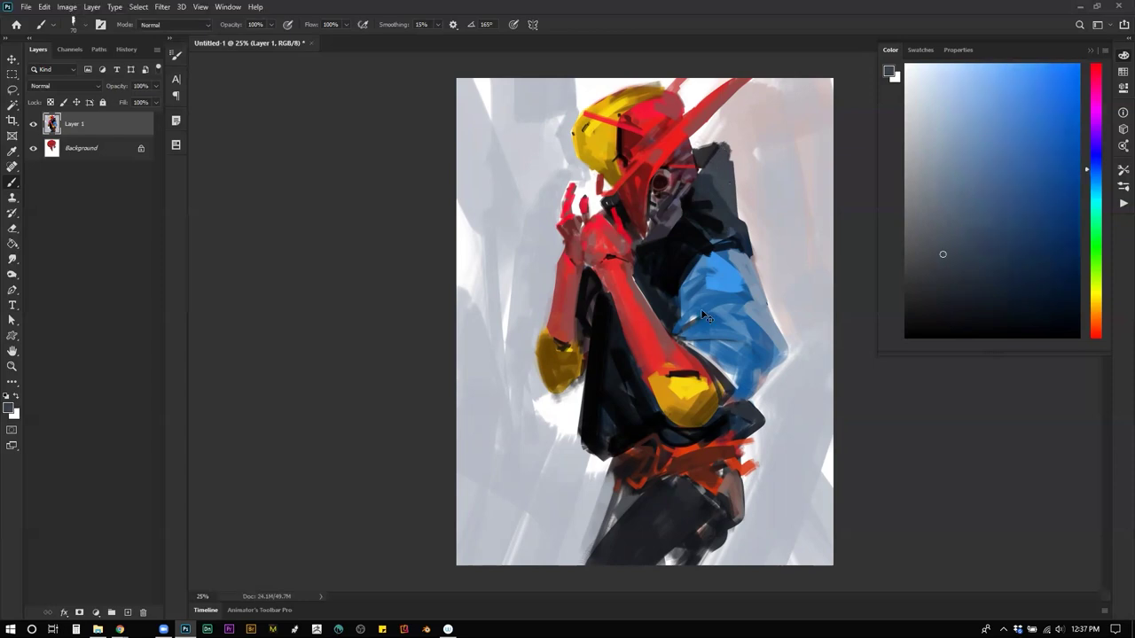
# Step: Trim the outer edge of the raised collar with the pale pinkish-grey background colour
pyautogui.hotkey('ctrl', 'shift', 'h')
pyautogui.press('h')
pyautogui.keyDown('alt'); pyautogui.click(733, 149); pyautogui.keyUp('alt')
pyautogui.moveTo(736, 180); pyautogui.dragTo(744, 218)
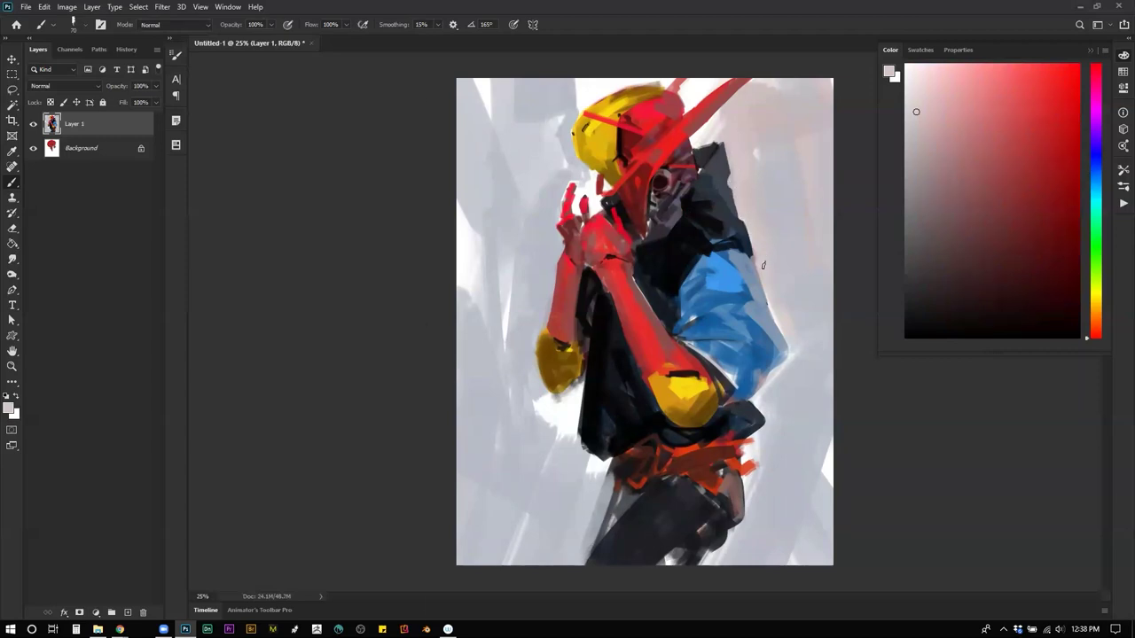
pyautogui.rightClick(763, 268)
pyautogui.click(418, 289)
pyautogui.press('h')
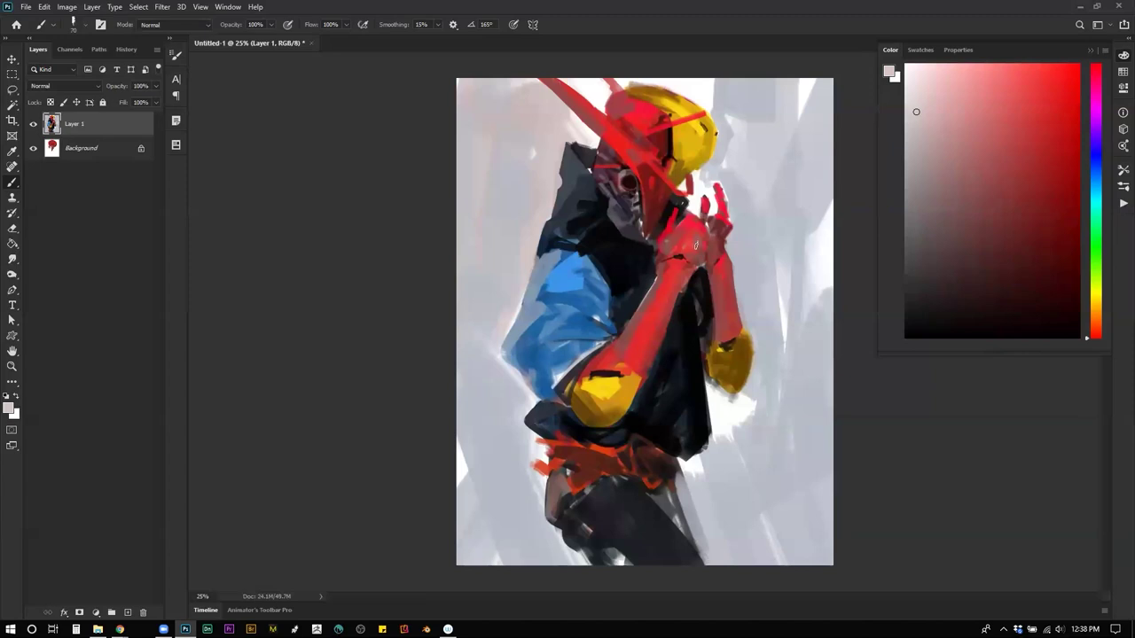
# Step: Mute the outer edge of the blue sleeve with greyish-blue strokes from shoulder to elbow
pyautogui.keyDown('alt'); pyautogui.click(545, 261); pyautogui.keyUp('alt')
pyautogui.click(945, 193)
pyautogui.moveTo(545, 264); pyautogui.dragTo(506, 342)
pyautogui.moveTo(551, 295); pyautogui.dragTo(537, 311)
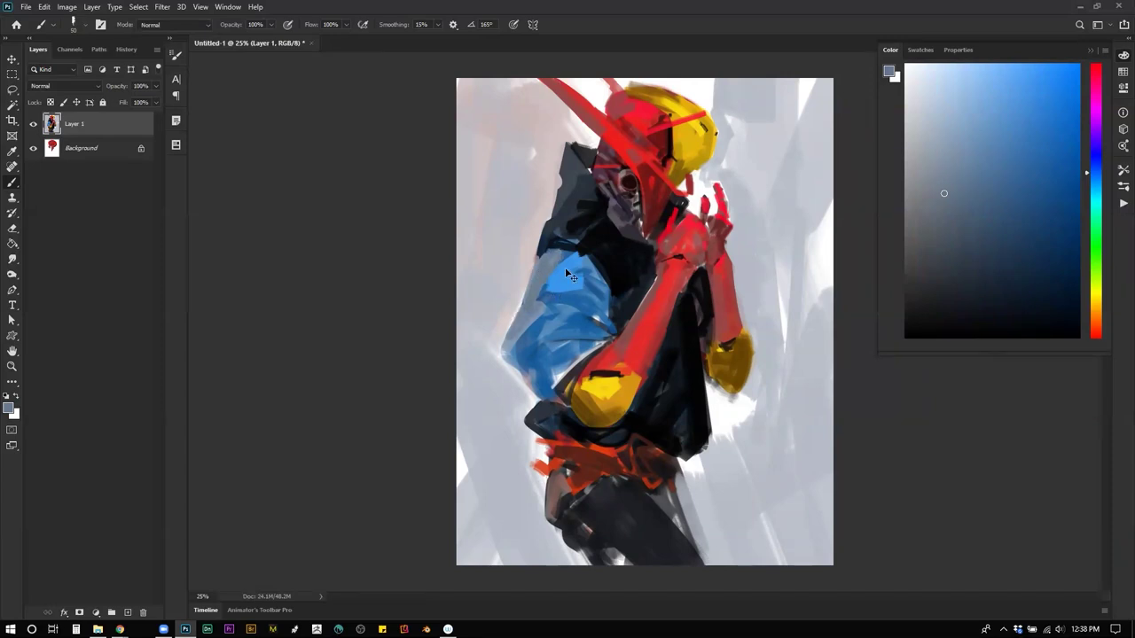
# Step: Blend mid-blue strokes into the upper and outer sleeve, and mirror the canvas
pyautogui.keyDown('alt'); pyautogui.click(573, 293); pyautogui.keyUp('alt')
pyautogui.moveTo(550, 264); pyautogui.dragTo(529, 316)
pyautogui.moveTo(539, 290)
pyautogui.mouseDown()
pyautogui.moveTo(555, 258)
pyautogui.moveTo(531, 305)
pyautogui.mouseUp()
pyautogui.keyDown('alt'); pyautogui.click(548, 258); pyautogui.keyUp('alt')
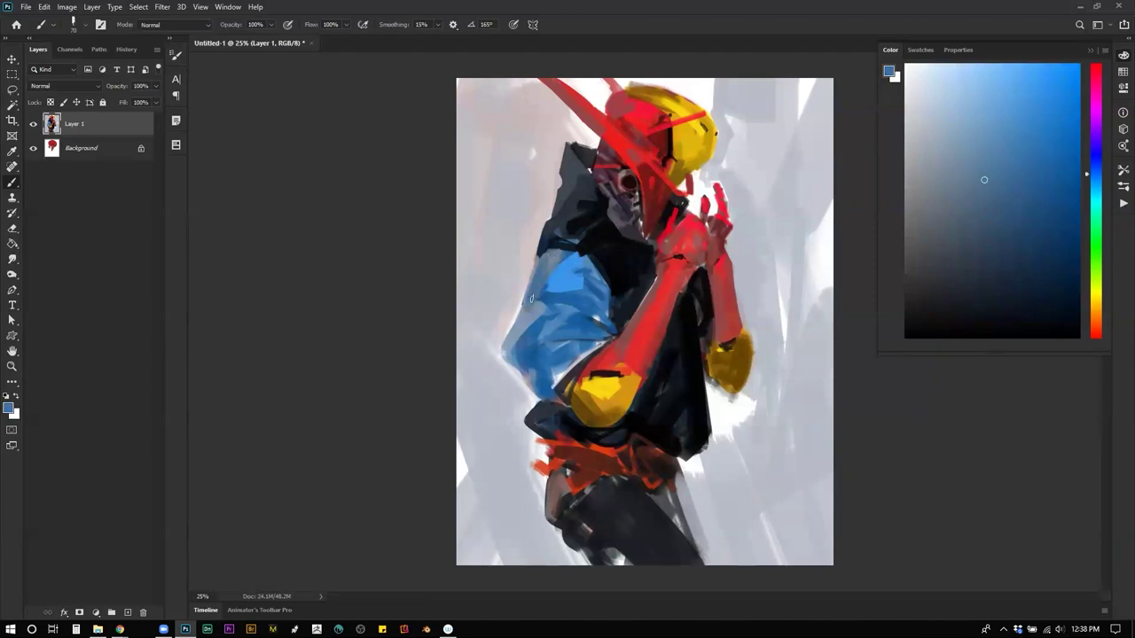
pyautogui.moveTo(533, 318); pyautogui.dragTo(516, 344)
pyautogui.hotkey('ctrl', 'shift', 'h')
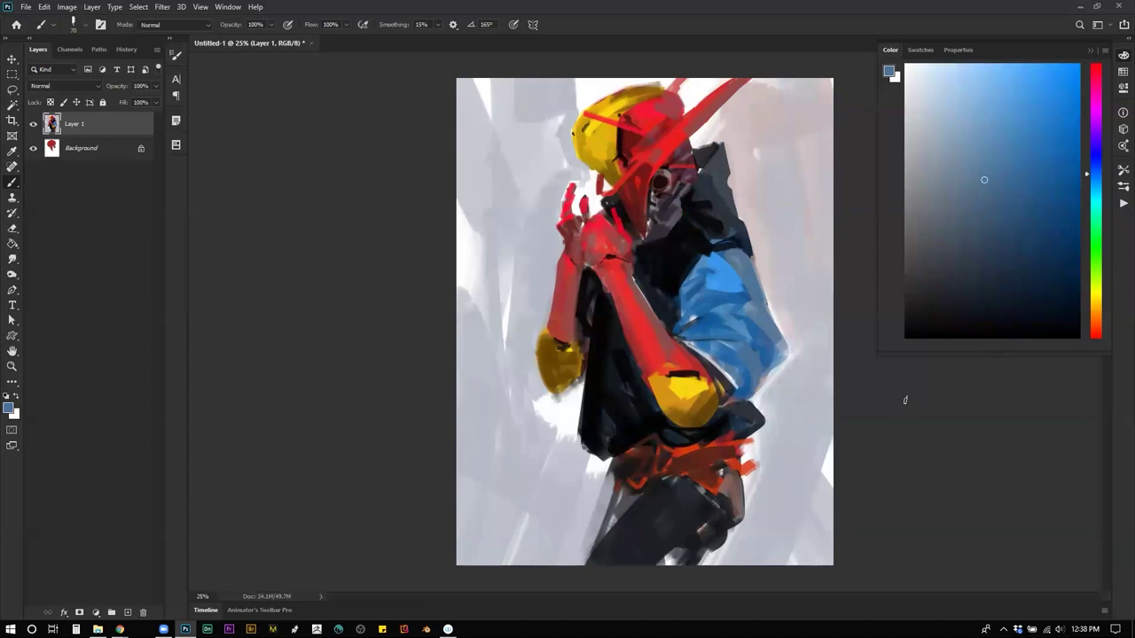
# Step: Shade the sleeve's inner edge beside the vest and front forearm with dark blue, enlarging the brush to 400 px
pyautogui.click(991, 249)
pyautogui.press(']')
pyautogui.press(']')
pyautogui.press(']')
pyautogui.press(']')
pyautogui.press(']')
pyautogui.moveTo(686, 290); pyautogui.dragTo(707, 263)
pyautogui.hotkey('ctrl', 'z')
pyautogui.moveTo(690, 308); pyautogui.dragTo(720, 313)
pyautogui.hotkey('ctrl', 'z')
pyautogui.press('[')
pyautogui.press('[')
pyautogui.press('[')
pyautogui.press(']')
pyautogui.press(']')
pyautogui.press(']')
pyautogui.press(']')
pyautogui.press(']')
pyautogui.press(']')
pyautogui.press(']')
pyautogui.press(']')
pyautogui.press(']')
pyautogui.press(']')
pyautogui.press(']')
pyautogui.press(']')
pyautogui.moveTo(698, 264); pyautogui.dragTo(679, 333)
pyautogui.moveTo(701, 260); pyautogui.dragTo(679, 306)
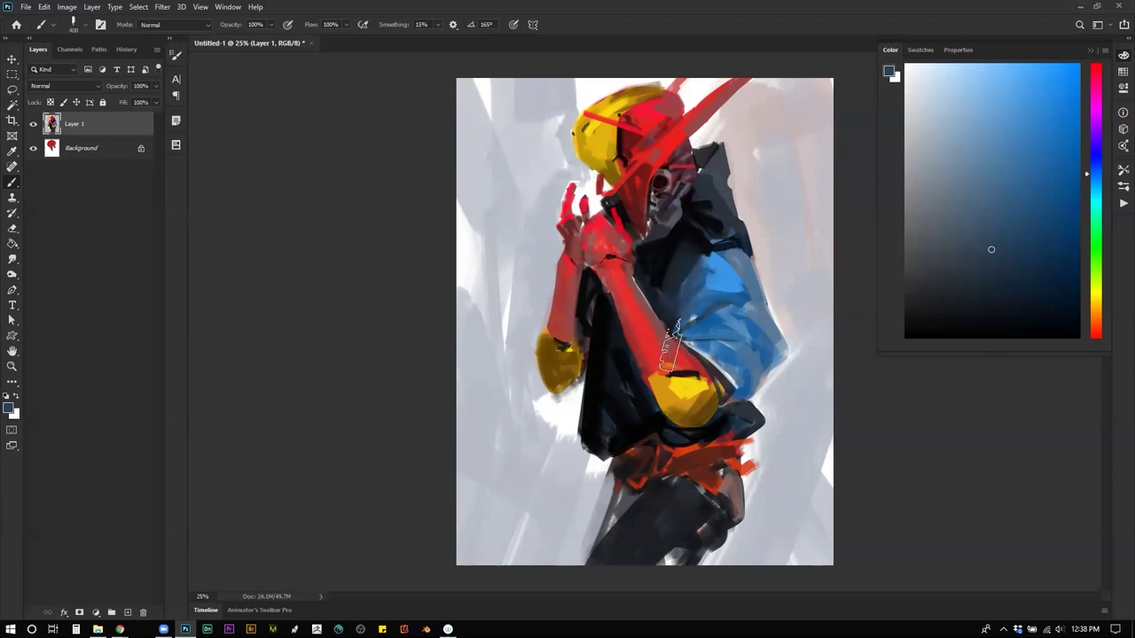
# Step: Mirror the canvas and tint the vest's shoulder and collar base with dark blue, reducing the brush to 200 px
pyautogui.hotkey('ctrl', 'f')
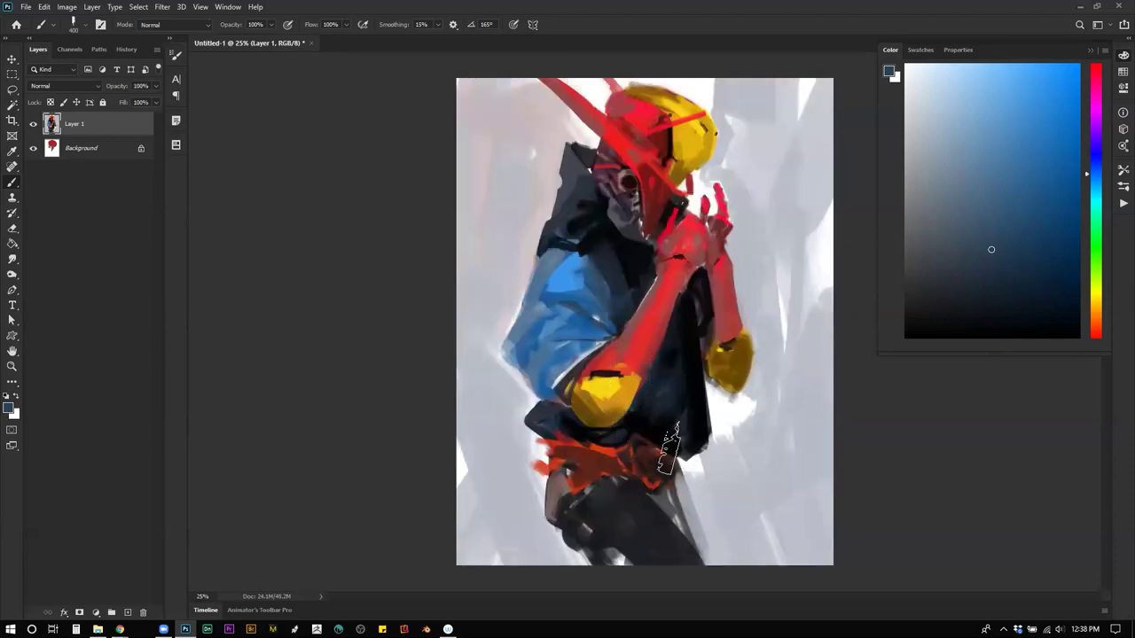
pyautogui.press('[')
pyautogui.moveTo(583, 210); pyautogui.dragTo(619, 242)
pyautogui.press('[')
pyautogui.press('[')
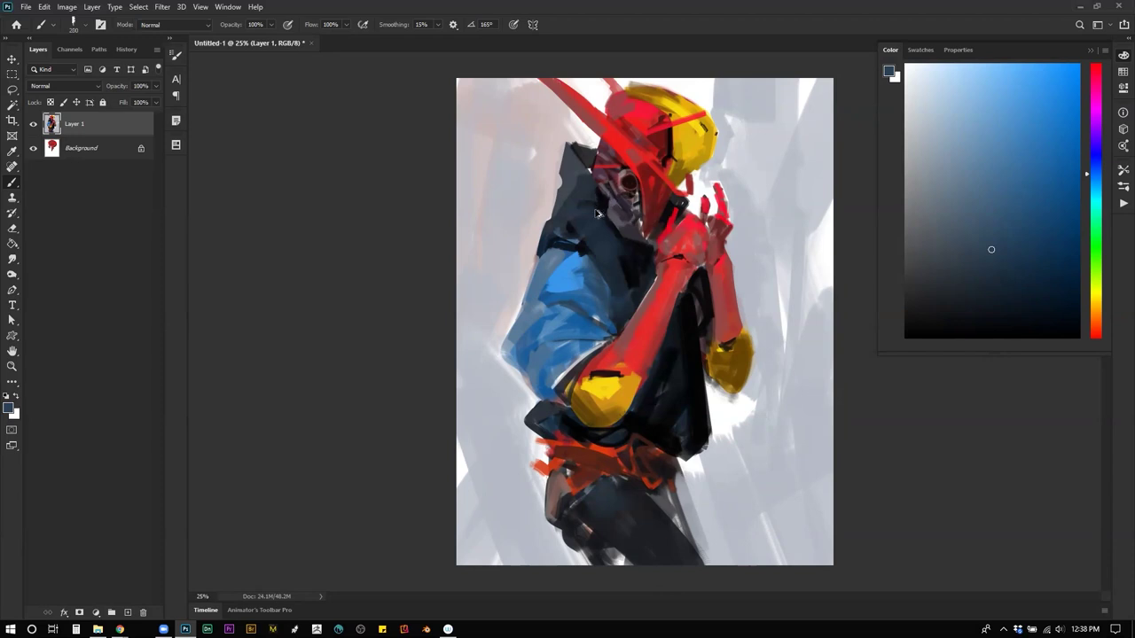
pyautogui.hotkey('ctrl', 'z')
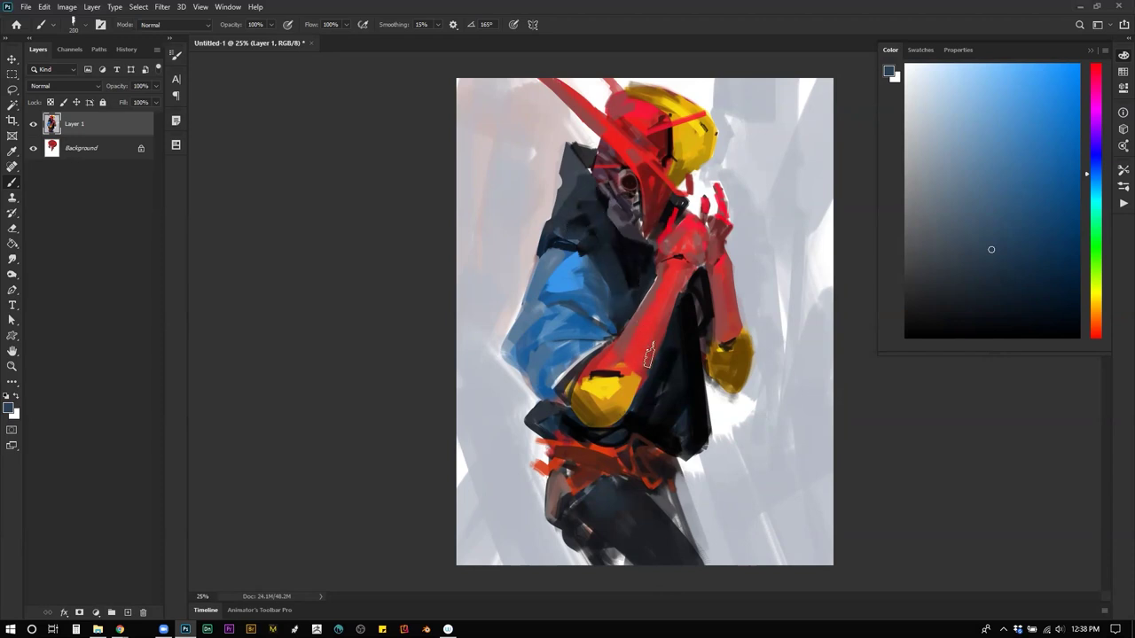
# Step: Rework the thigh below the waist wrap with dark blue strokes, deepening the shadow under the wrap with black
pyautogui.press('z')
pyautogui.keyDown('alt'); pyautogui.click(671, 372); pyautogui.keyUp('alt')
pyautogui.keyDown('alt'); pyautogui.click(671, 372); pyautogui.keyUp('alt')
pyautogui.hotkey('ctrl', 'shift', 'h')
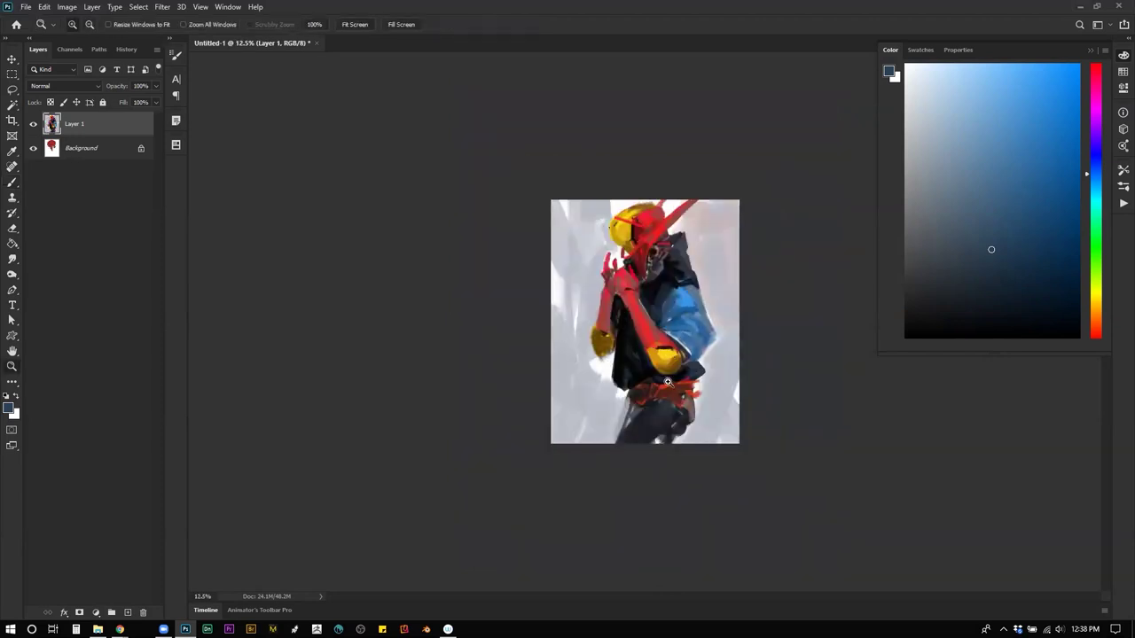
pyautogui.click(668, 381)
pyautogui.press('b')
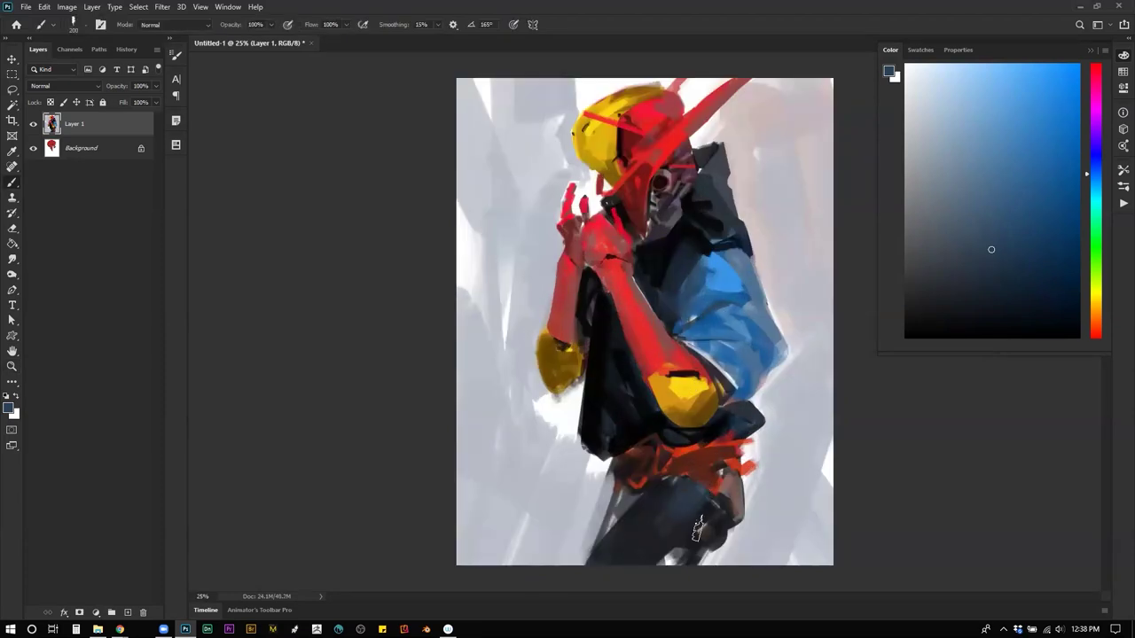
pyautogui.moveTo(700, 524)
pyautogui.mouseDown()
pyautogui.moveTo(653, 546)
pyautogui.moveTo(664, 523)
pyautogui.moveTo(619, 564)
pyautogui.moveTo(716, 546)
pyautogui.moveTo(729, 509)
pyautogui.moveTo(656, 558)
pyautogui.mouseUp()
pyautogui.keyDown('alt'); pyautogui.click(646, 555); pyautogui.keyUp('alt')
pyautogui.keyDown('alt'); pyautogui.click(724, 509); pyautogui.keyUp('alt')
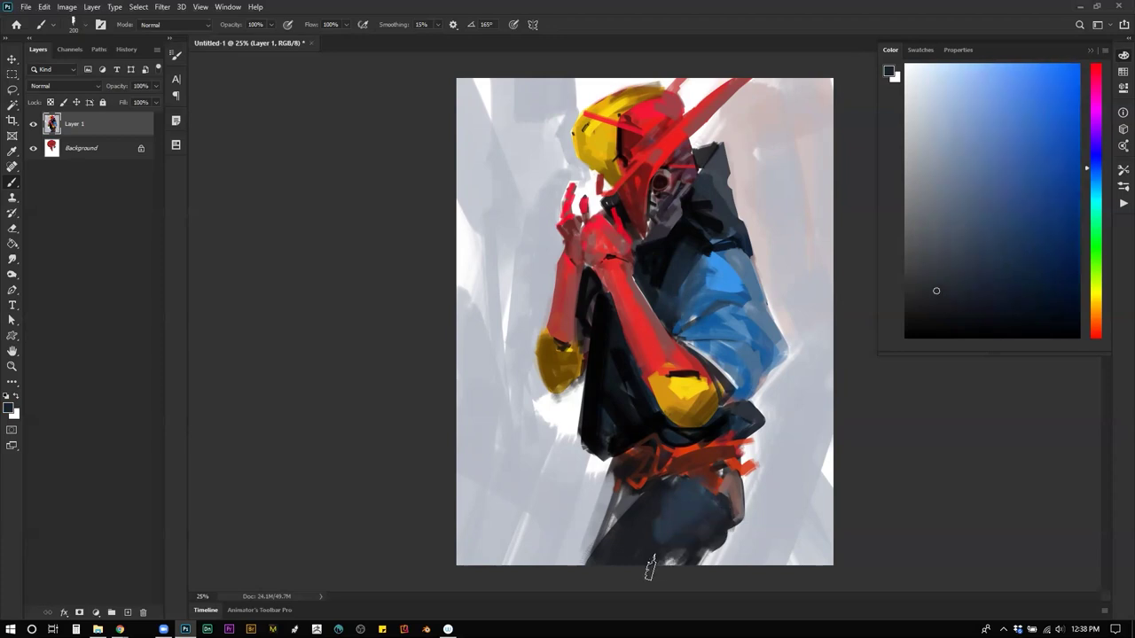
pyautogui.press('d')
pyautogui.moveTo(647, 499)
pyautogui.mouseDown()
pyautogui.moveTo(682, 481)
pyautogui.moveTo(615, 518)
pyautogui.moveTo(633, 492)
pyautogui.moveTo(625, 518)
pyautogui.mouseUp()
pyautogui.moveTo(679, 482); pyautogui.dragTo(658, 480)
# Step: Examine the whole figure's silhouette and values at reduced size in both mirrored orientations
pyautogui.press('z')
pyautogui.hotkey('ctrl', '-')
pyautogui.hotkey('ctrl', '-')
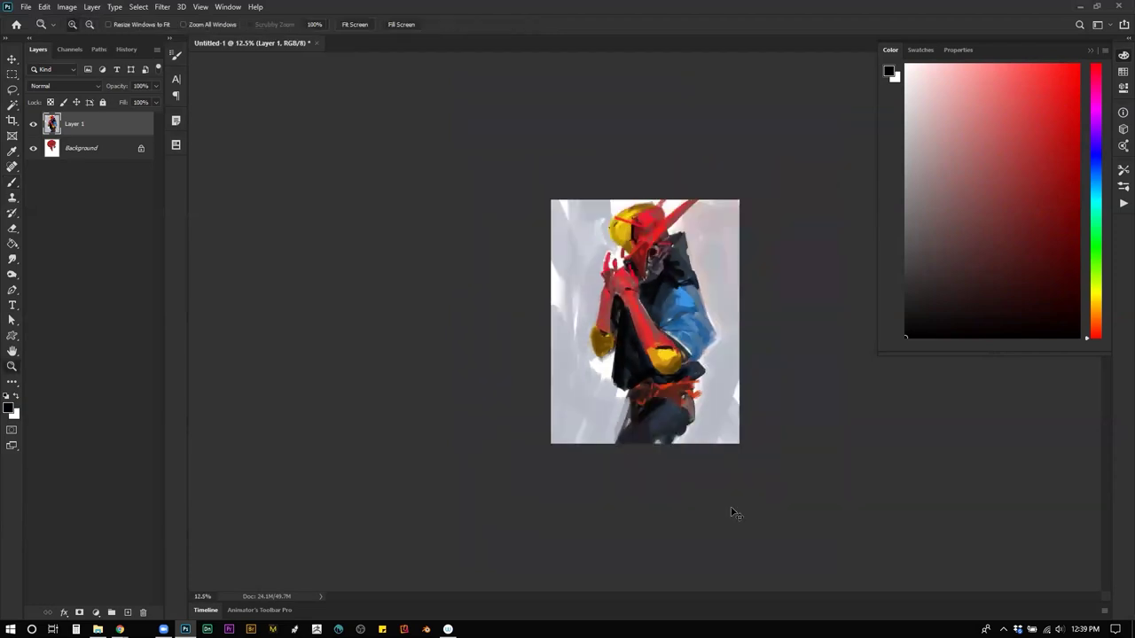
pyautogui.hotkey('ctrl', 'shift', 'h')
pyautogui.hotkey('ctrl', 'shift', 'h')
pyautogui.hotkey('ctrl', 'shift', 'h')
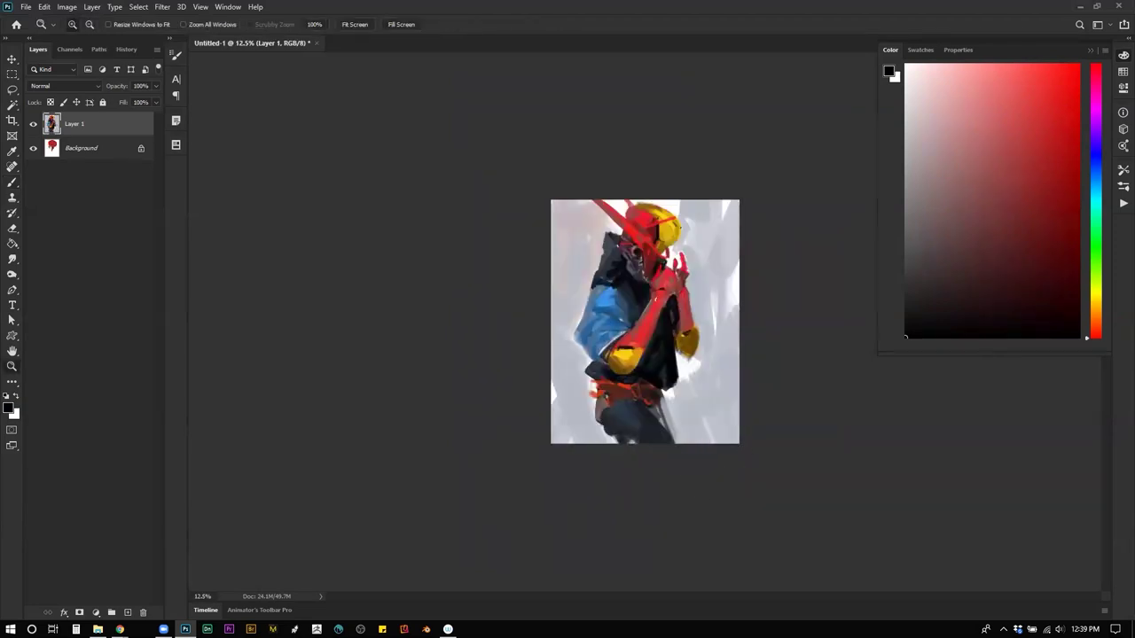
pyautogui.press('h')
pyautogui.press('h')
pyautogui.hotkey('ctrl', '+')
pyautogui.press('b')
# Step: Trim the outer edge of the blue sleeve with the light grey background colour
pyautogui.press('h')
pyautogui.keyDown('alt'); pyautogui.click(764, 255); pyautogui.keyUp('alt')
pyautogui.moveTo(765, 293); pyautogui.dragTo(774, 317)
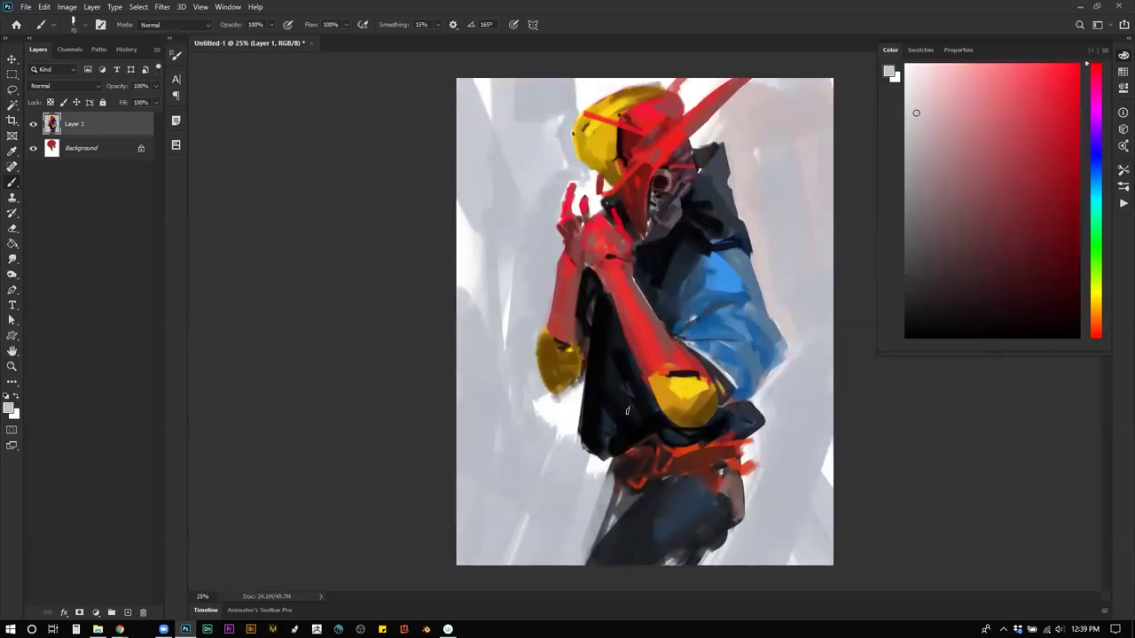
# Step: Shade the outer side of the rear yellow elbow pad with dark reddish brown, and mirror the canvas
pyautogui.keyDown('alt'); pyautogui.click(578, 353); pyautogui.keyUp('alt')
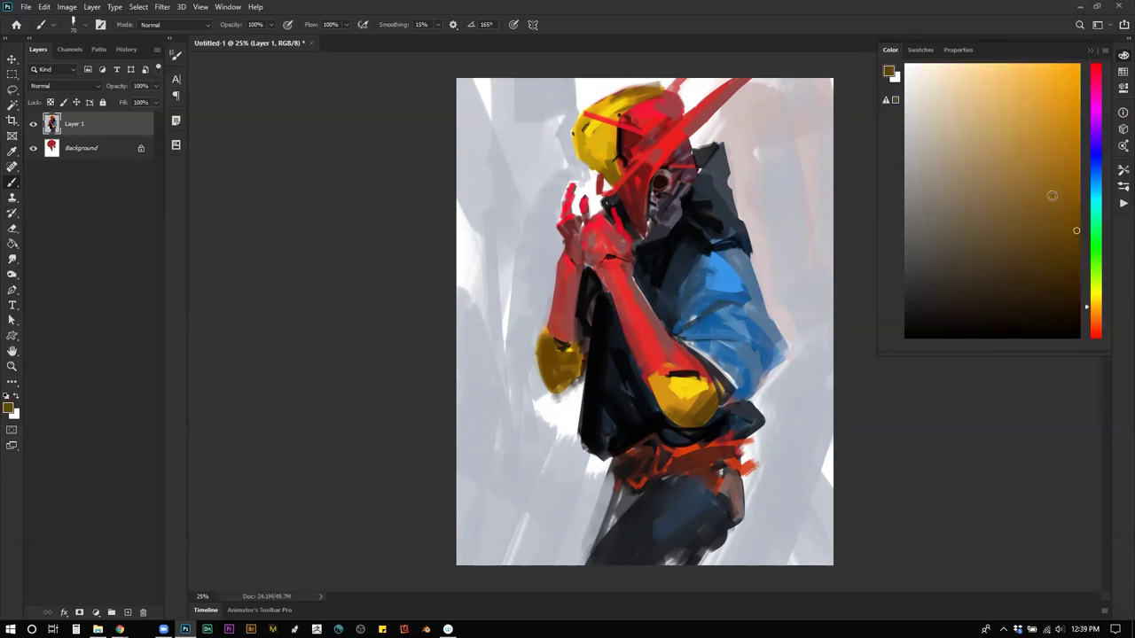
pyautogui.click(1074, 268)
pyautogui.moveTo(1093, 311); pyautogui.dragTo(1080, 330)
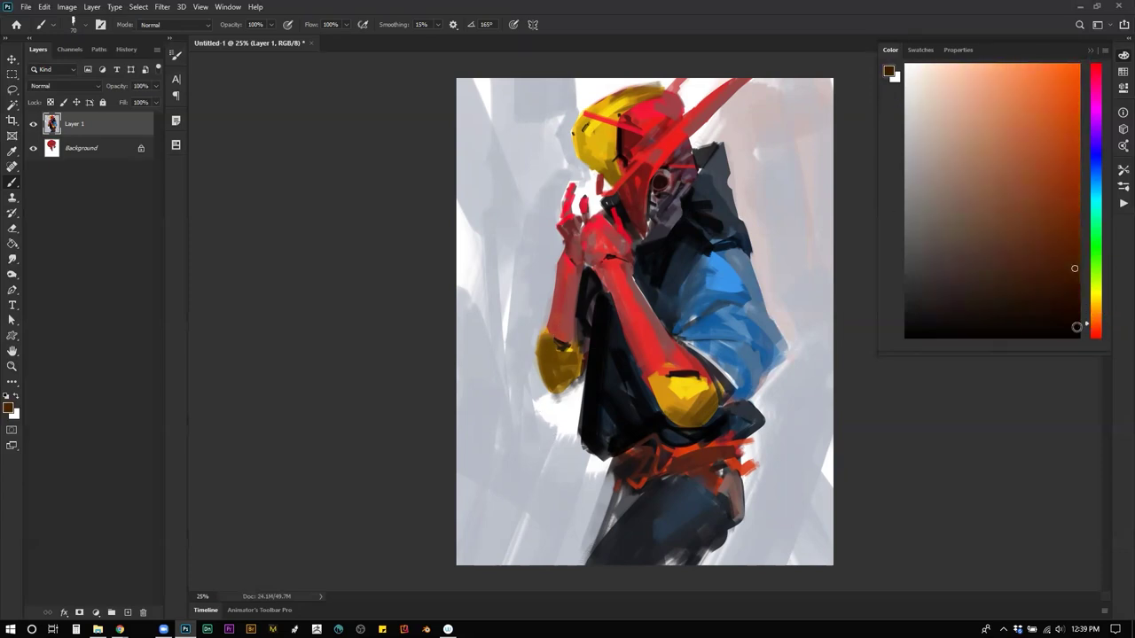
pyautogui.moveTo(552, 336); pyautogui.dragTo(554, 388)
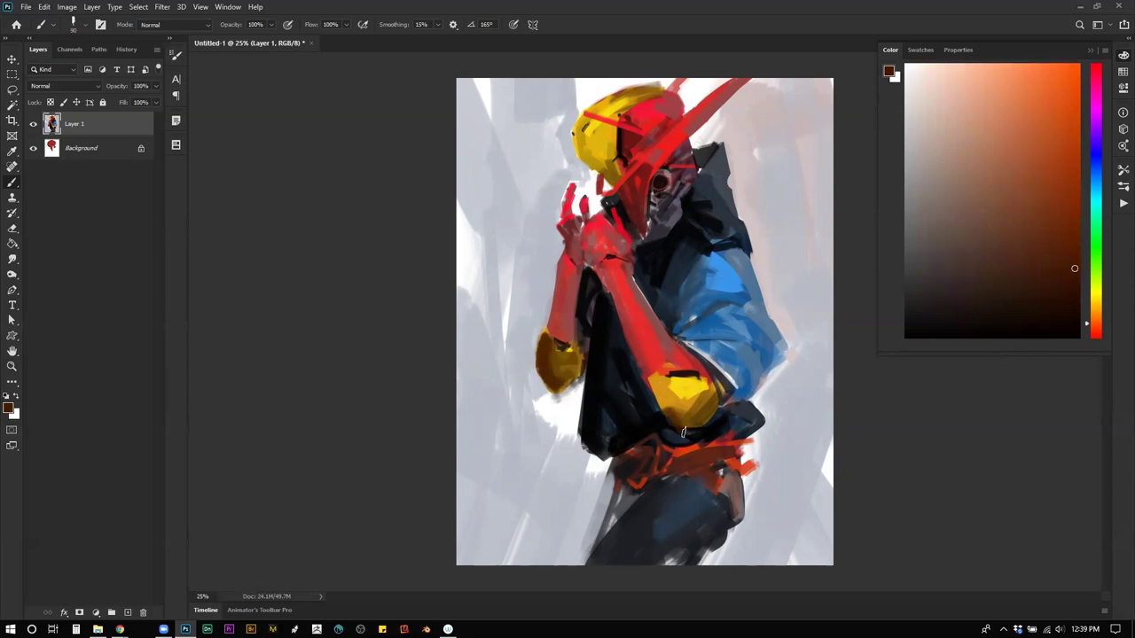
pyautogui.keyDown('ctrl'); pyautogui.keyDown('alt'); pyautogui.click(723, 435); pyautogui.keyUp('alt'); pyautogui.keyUp('ctrl')
pyautogui.hotkey('ctrl', 'f')
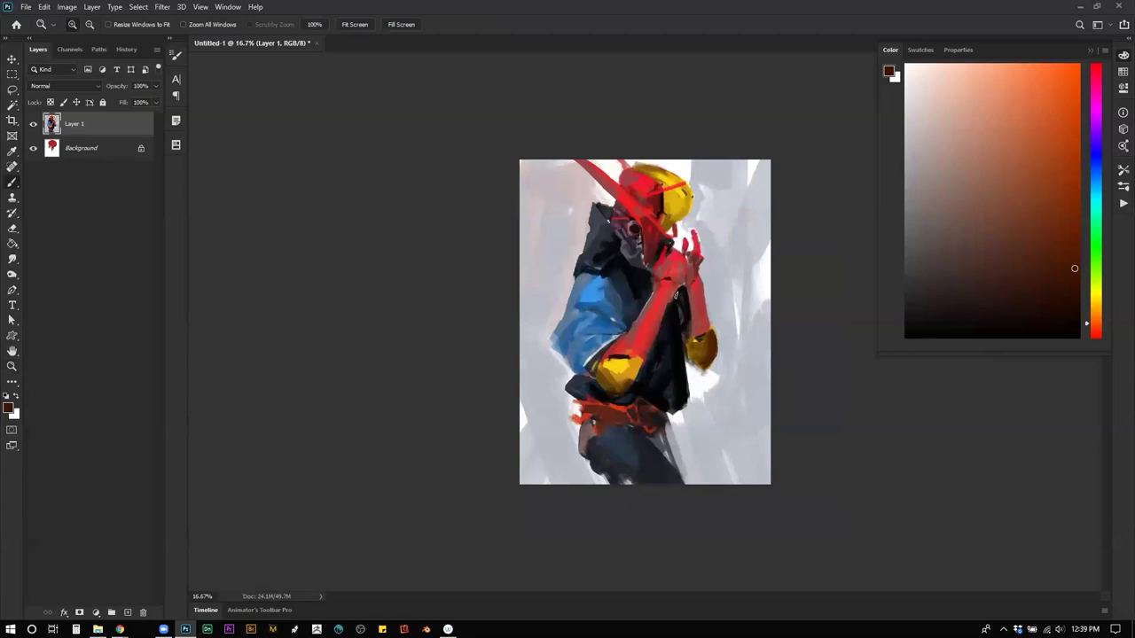
# Step: Clean up the rear elbow pad's outline with the light background colour and refine its brown shading
pyautogui.keyDown('ctrl'); pyautogui.click(687, 320); pyautogui.keyUp('ctrl')
pyautogui.keyDown('alt'); pyautogui.click(765, 343); pyautogui.keyUp('alt')
pyautogui.keyDown('alt'); pyautogui.click(760, 316); pyautogui.keyUp('alt')
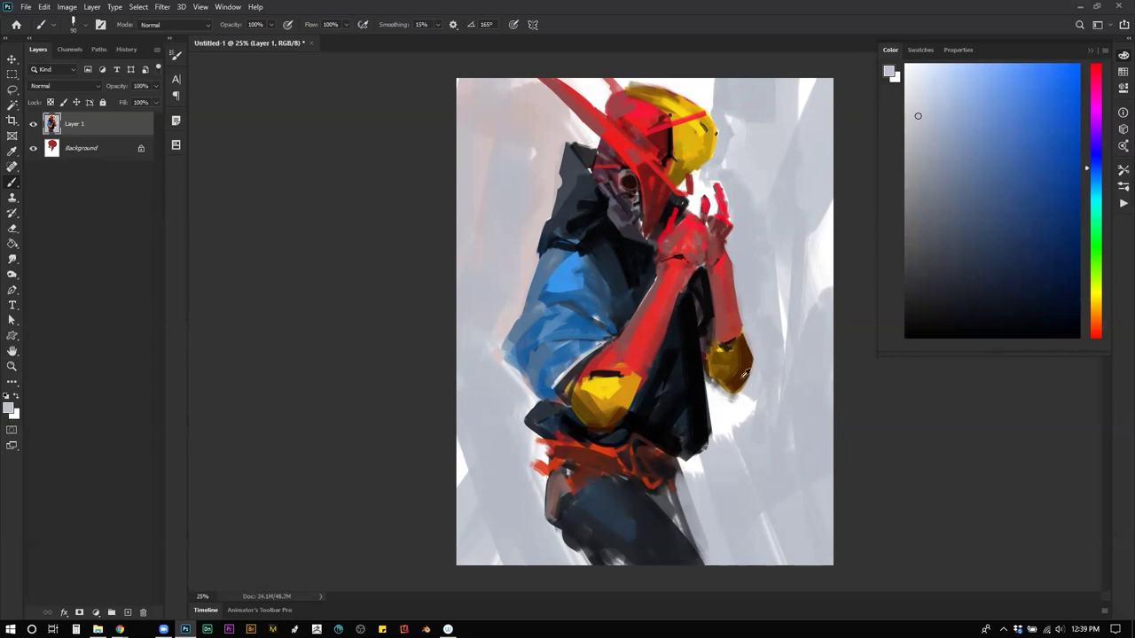
pyautogui.keyDown('alt'); pyautogui.click(743, 374); pyautogui.keyUp('alt')
pyautogui.keyDown('alt'); pyautogui.click(723, 353); pyautogui.keyUp('alt')
# Step: Shade the front yellow elbow pad with orange-brown strokes using a larger brush
pyautogui.keyDown('alt'); pyautogui.click(699, 149); pyautogui.keyUp('alt')
pyautogui.click(1055, 201)
pyautogui.click(1094, 320)
pyautogui.press(']')
pyautogui.press(']')
pyautogui.moveTo(584, 382); pyautogui.dragTo(597, 406)
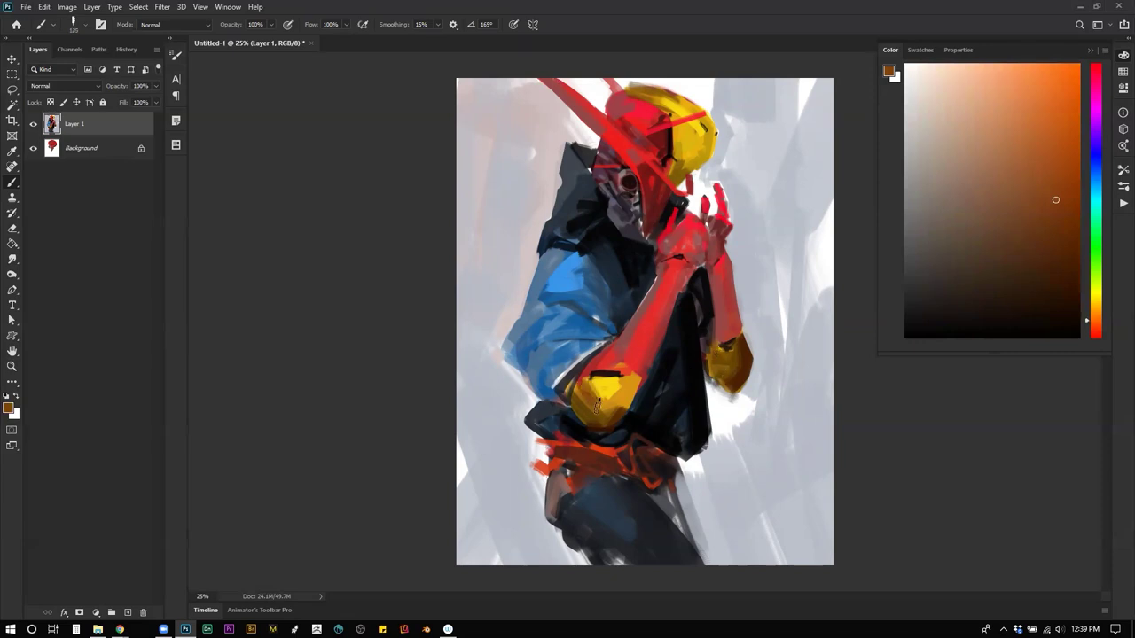
# Step: Brighten the front forearm and the back of the hand with pure saturated red
pyautogui.keyDown('alt'); pyautogui.click(676, 290); pyautogui.keyUp('alt')
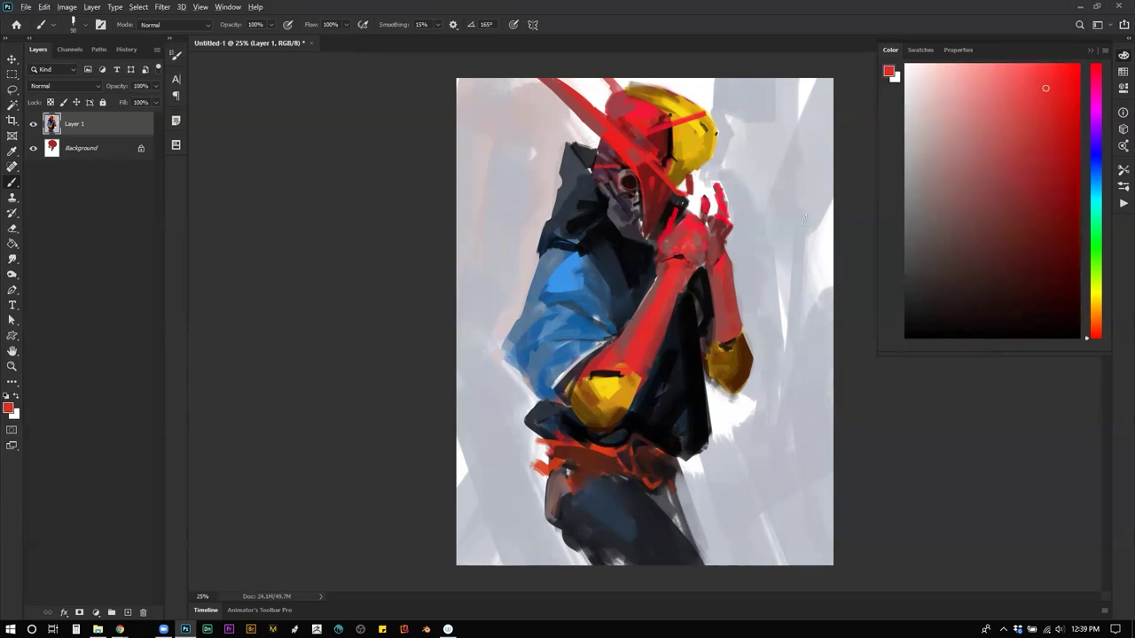
pyautogui.moveTo(1047, 90); pyautogui.dragTo(1079, 64)
pyautogui.moveTo(679, 265); pyautogui.dragTo(654, 324)
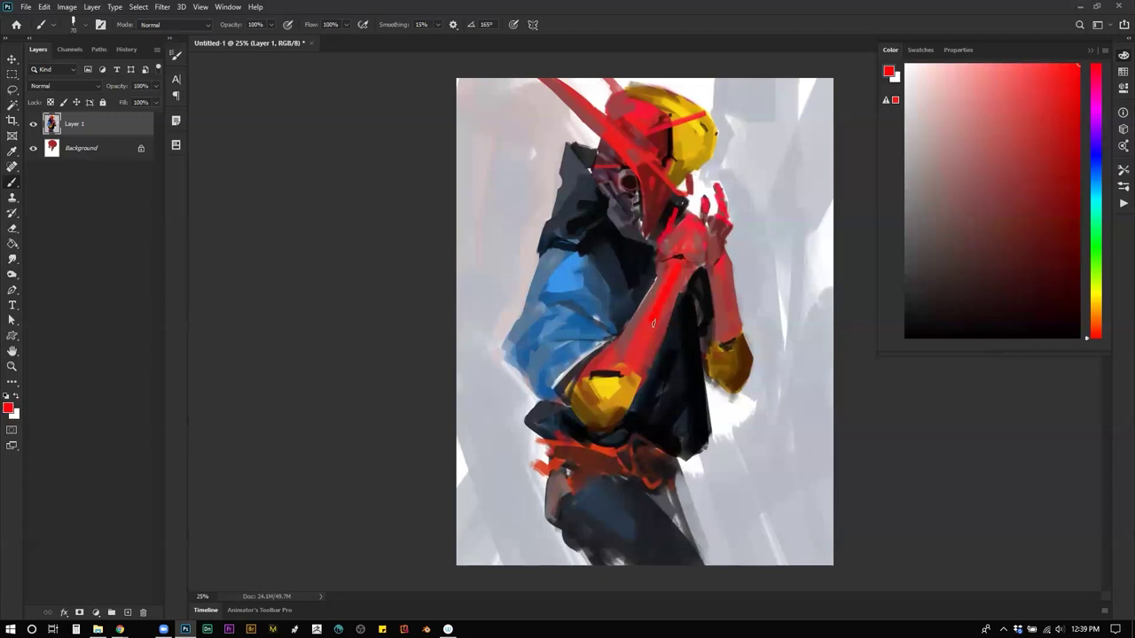
pyautogui.moveTo(675, 251)
pyautogui.mouseDown()
pyautogui.moveTo(690, 229)
pyautogui.moveTo(676, 246)
pyautogui.mouseUp()
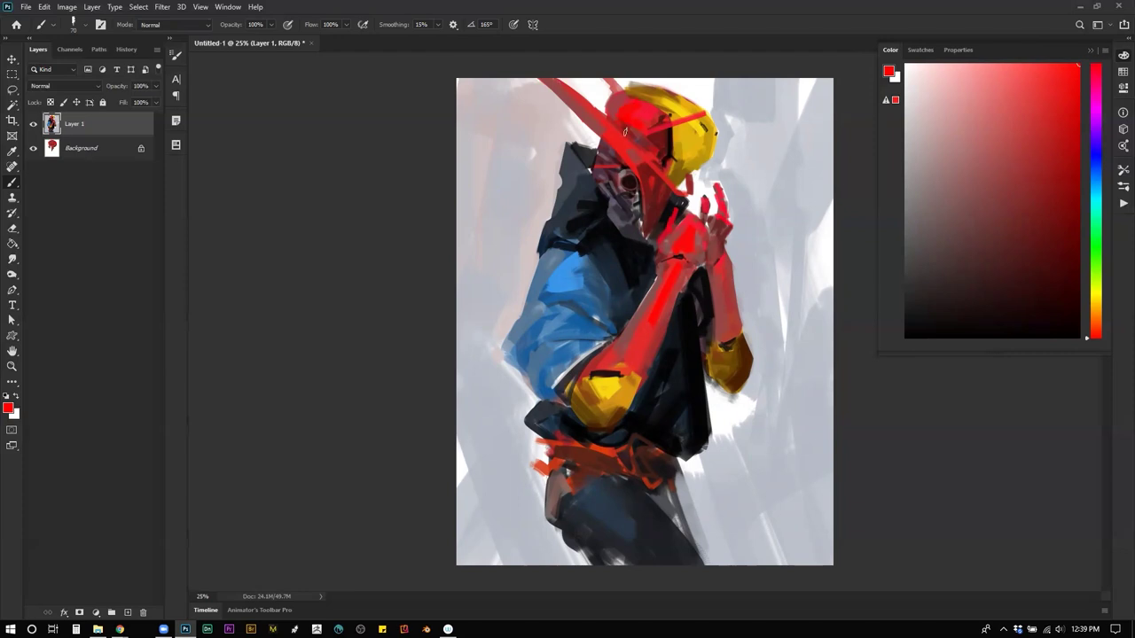
# Step: Mirror the canvas and trim the top edge of the head with the white background colour
pyautogui.moveTo(575, 98); pyautogui.dragTo(610, 132)
pyautogui.hotkey('ctrl', 'z')
pyautogui.hotkey('ctrl', 'shift', 'h')
pyautogui.keyDown('alt'); pyautogui.click(623, 79); pyautogui.keyUp('alt')
pyautogui.moveTo(641, 81)
pyautogui.mouseDown()
pyautogui.moveTo(597, 96)
pyautogui.moveTo(658, 81)
pyautogui.mouseUp()
pyautogui.hotkey('ctrl', 'z')
pyautogui.keyDown('alt'); pyautogui.click(612, 85); pyautogui.keyUp('alt')
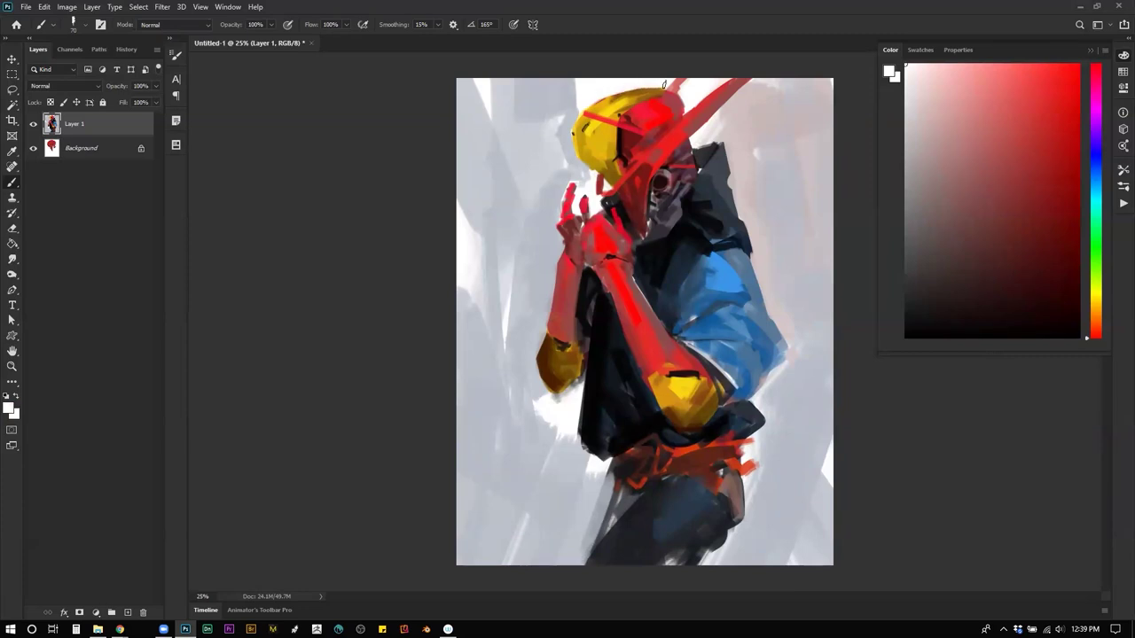
# Step: Rework the top of the yellow helmet with golden yellow and saturated orange strokes, and mirror the canvas
pyautogui.moveTo(1097, 273); pyautogui.dragTo(1099, 311)
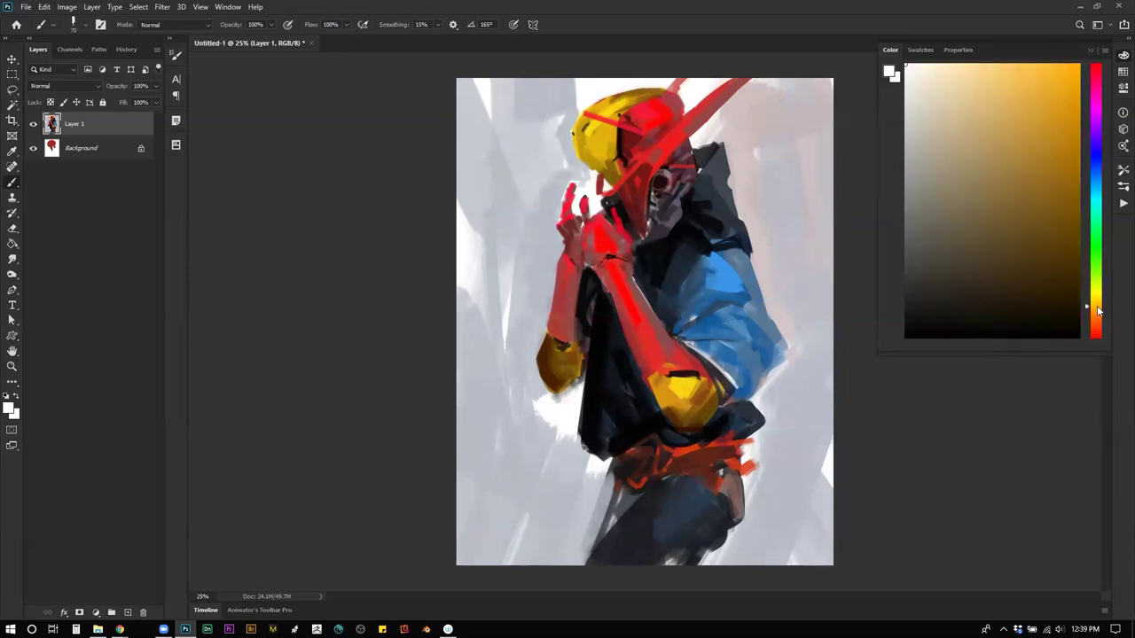
pyautogui.moveTo(1055, 118); pyautogui.dragTo(1043, 98)
pyautogui.moveTo(1097, 309); pyautogui.dragTo(1097, 302)
pyautogui.moveTo(1079, 121); pyautogui.dragTo(1075, 132)
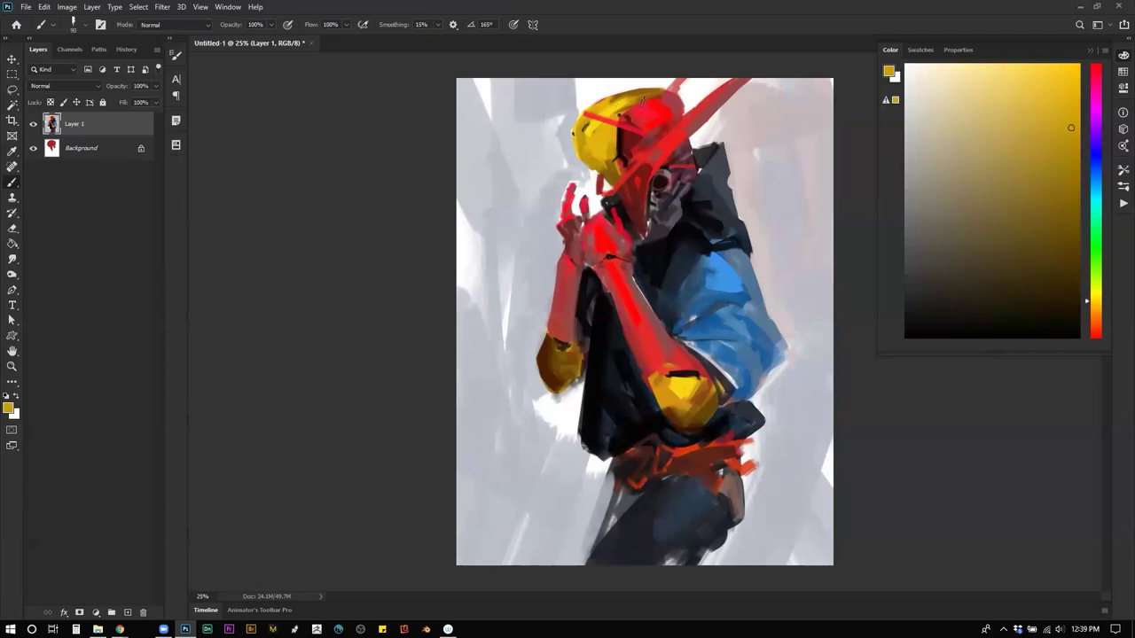
pyautogui.click(1080, 69)
pyautogui.moveTo(1090, 308); pyautogui.dragTo(1091, 314)
pyautogui.moveTo(617, 111); pyautogui.dragTo(647, 95)
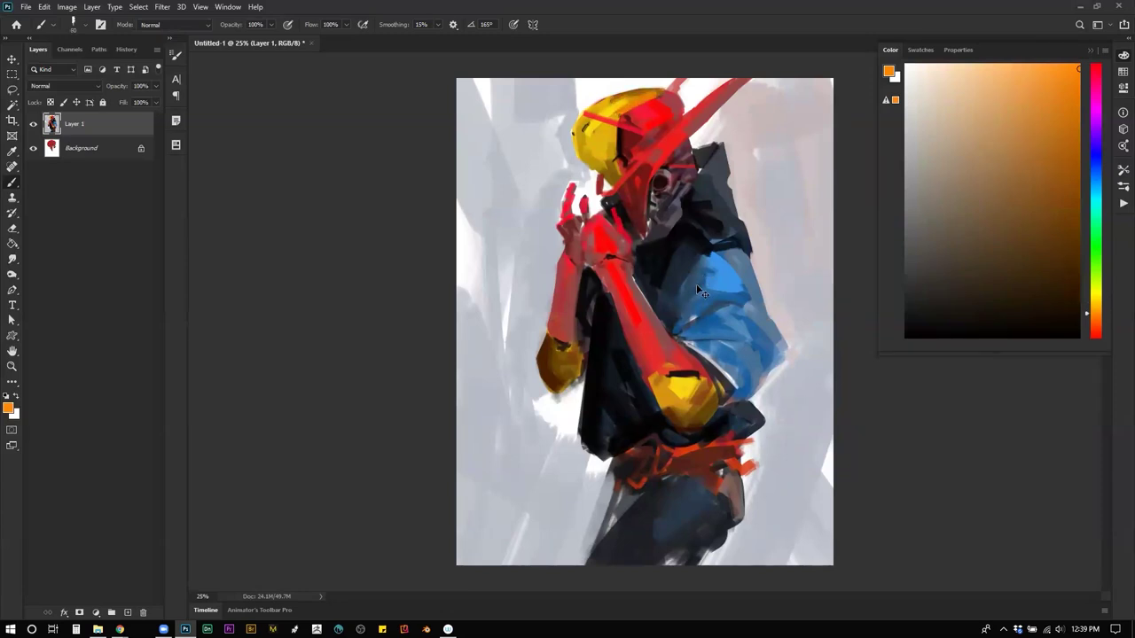
pyautogui.hotkey('ctrl', 'shift', 'h')
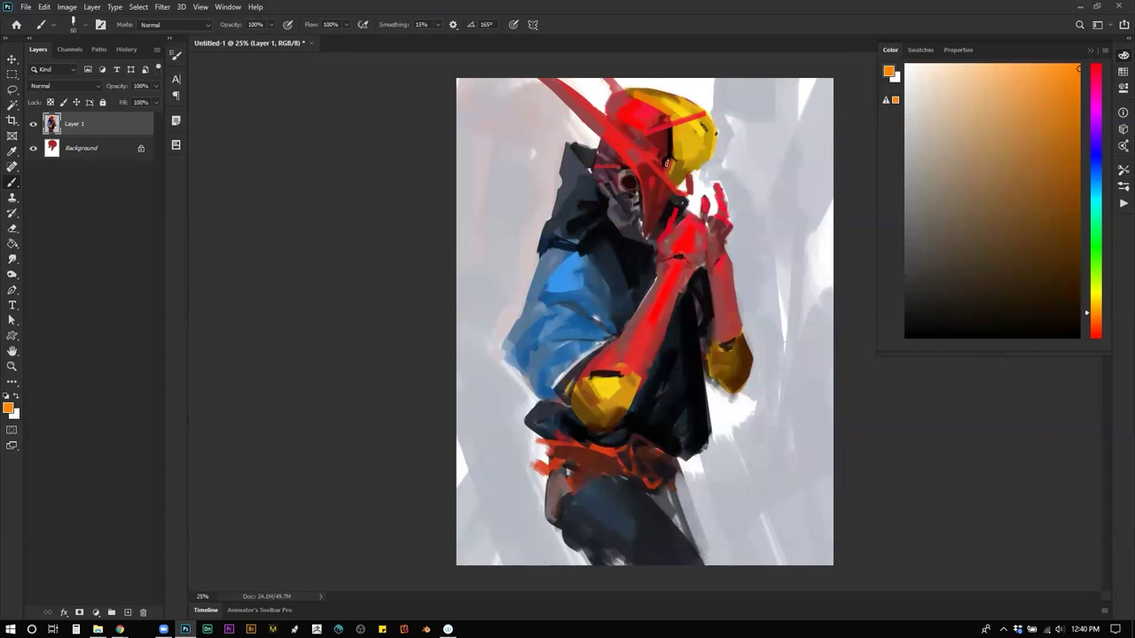
# Step: Refine the red head beside the yellow helmet with small sampled red and dark red strokes
pyautogui.keyDown('ctrl'); pyautogui.click(665, 152); pyautogui.keyUp('ctrl')
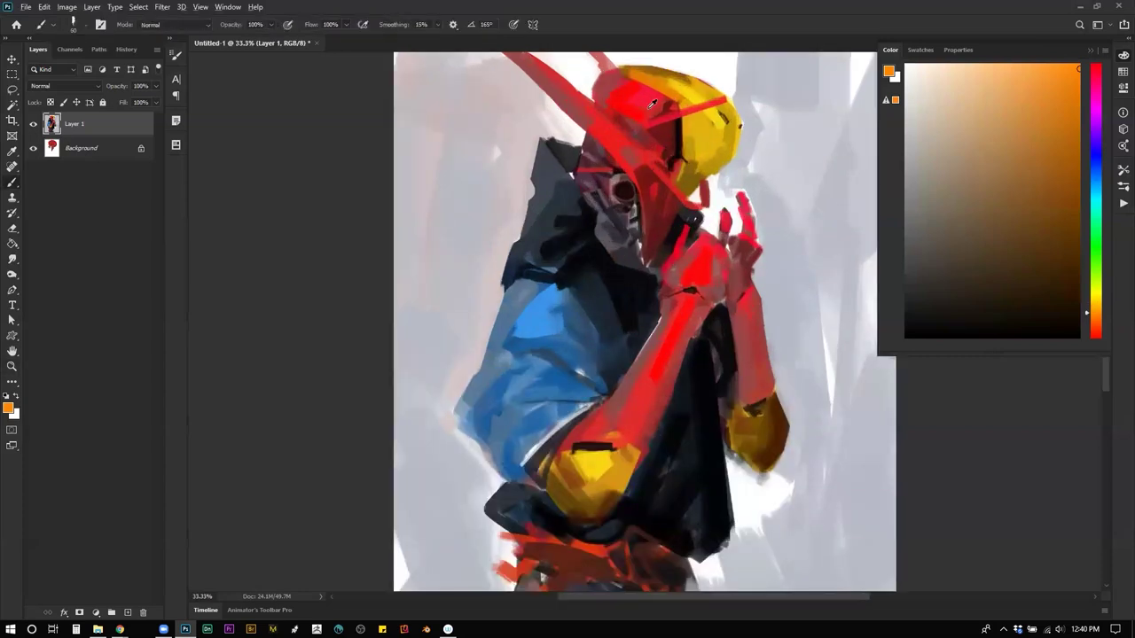
pyautogui.keyDown('alt'); pyautogui.click(658, 105); pyautogui.keyUp('alt')
pyautogui.keyDown('alt'); pyautogui.click(674, 133); pyautogui.keyUp('alt')
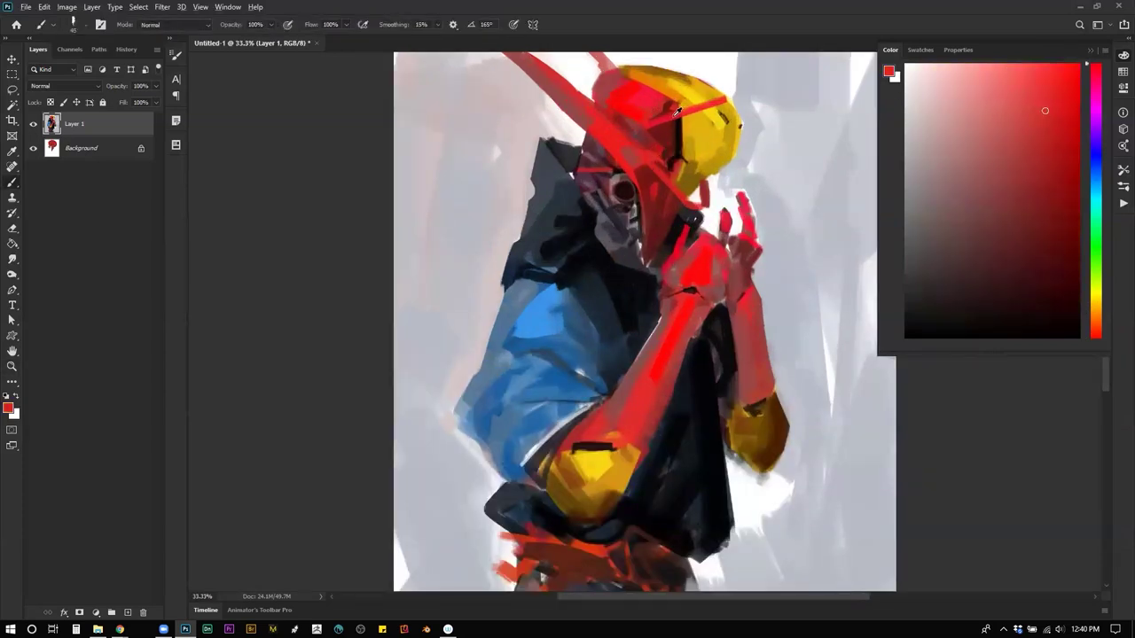
pyautogui.keyDown('alt'); pyautogui.click(669, 126); pyautogui.keyUp('alt')
# Step: Examine the whole painting at reduced size and mirrored, and return to the brush
pyautogui.press('z')
pyautogui.keyDown('alt'); pyautogui.click(672, 215); pyautogui.keyUp('alt')
pyautogui.keyDown('alt'); pyautogui.click(672, 215); pyautogui.keyUp('alt')
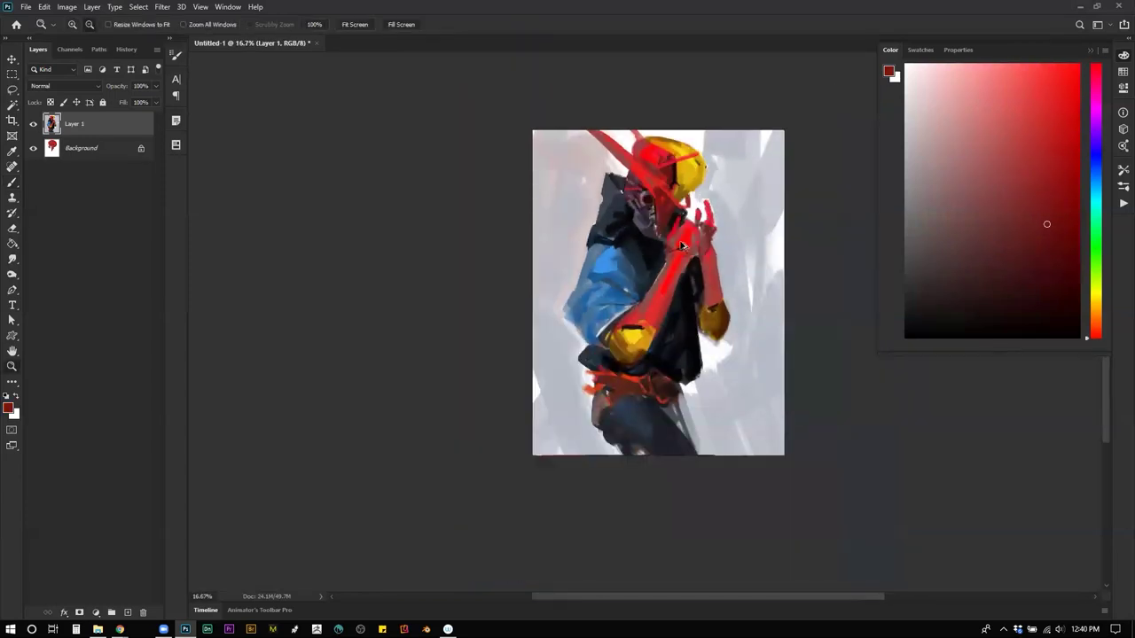
pyautogui.hotkey('ctrl', 'shift', 'h')
pyautogui.click(677, 255)
pyautogui.press('h')
pyautogui.press('b')
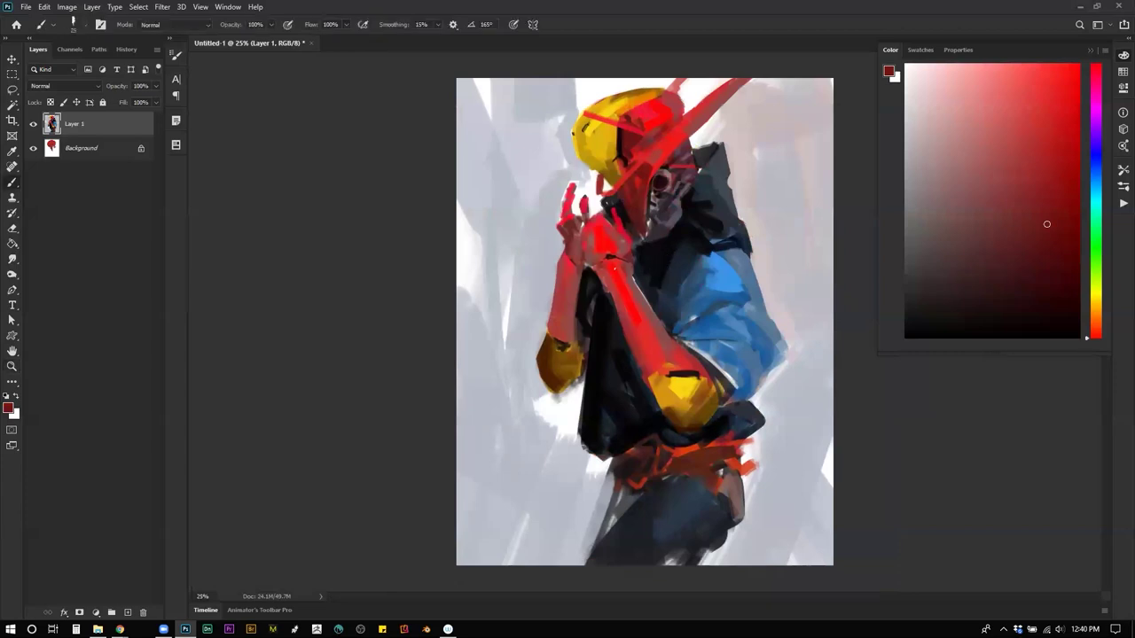
# Step: Deepen the vest below the high collar with a black stroke and check the figure at reduced size and mirrored
pyautogui.press('d')
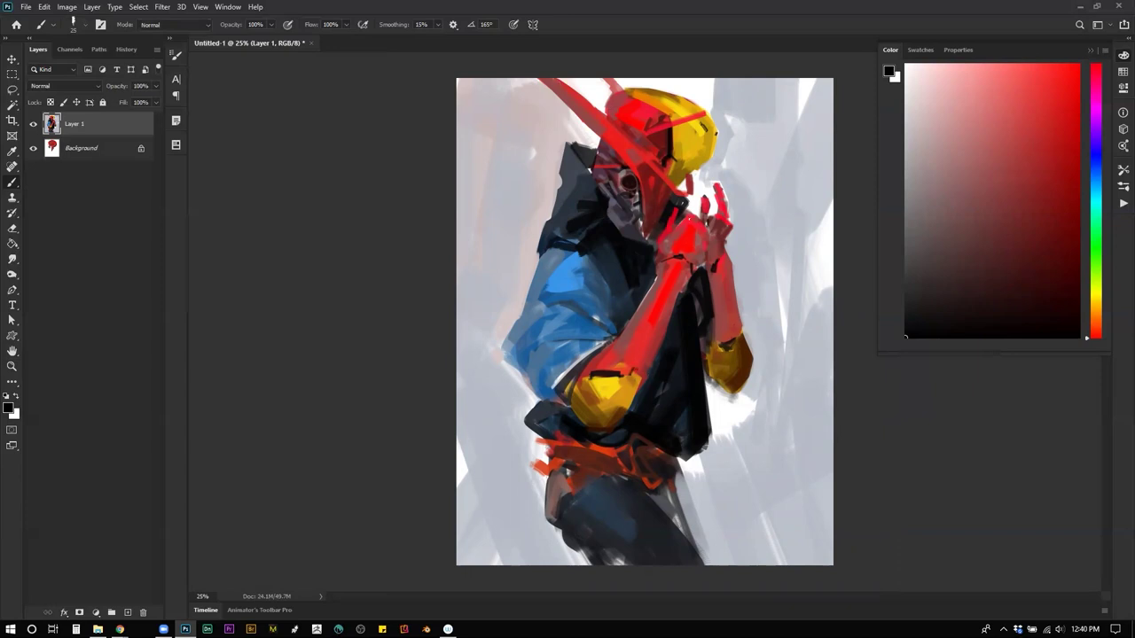
pyautogui.moveTo(585, 254); pyautogui.dragTo(610, 290)
pyautogui.press('z')
pyautogui.keyDown('alt'); pyautogui.click(645, 452); pyautogui.keyUp('alt')
pyautogui.keyDown('alt'); pyautogui.click(645, 453); pyautogui.keyUp('alt')
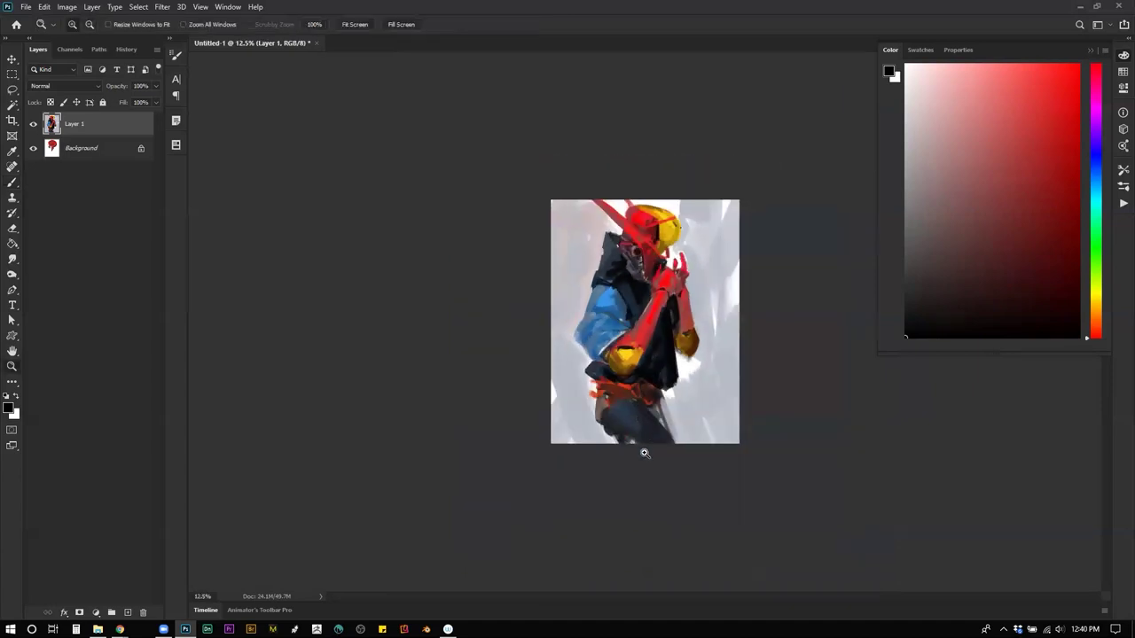
pyautogui.hotkey('ctrl', 'shift', 'h')
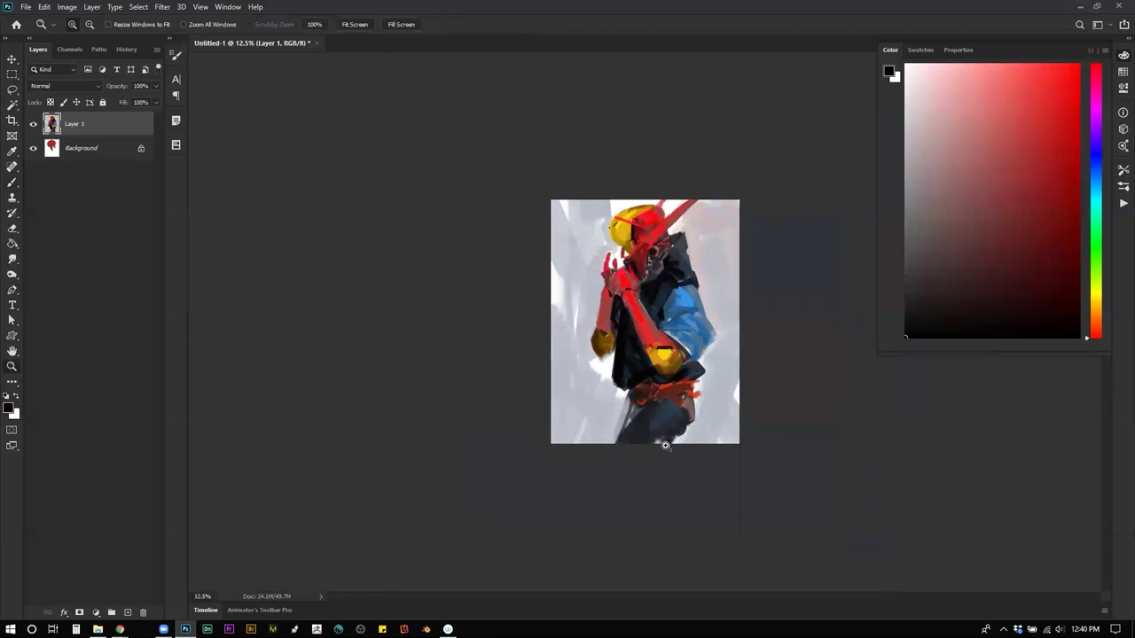
pyautogui.click(666, 443)
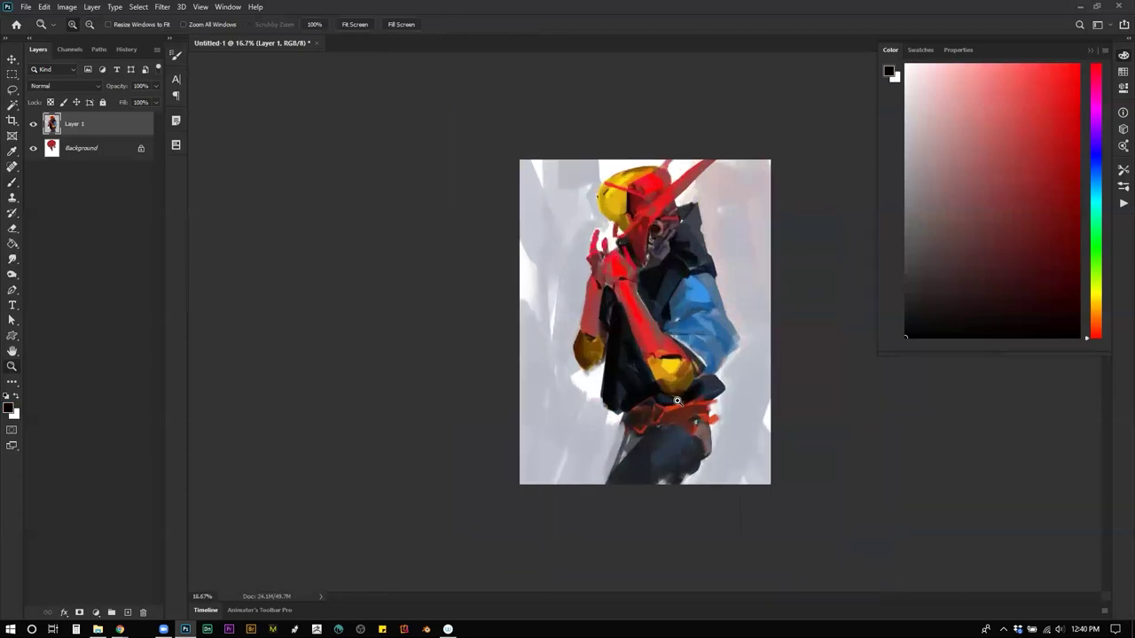
pyautogui.click(677, 401)
pyautogui.click(677, 208)
# Step: Add small white highlights around the eye and mask with the brush in Color Dodge mode, undoing unwanted strokes
pyautogui.press('b')
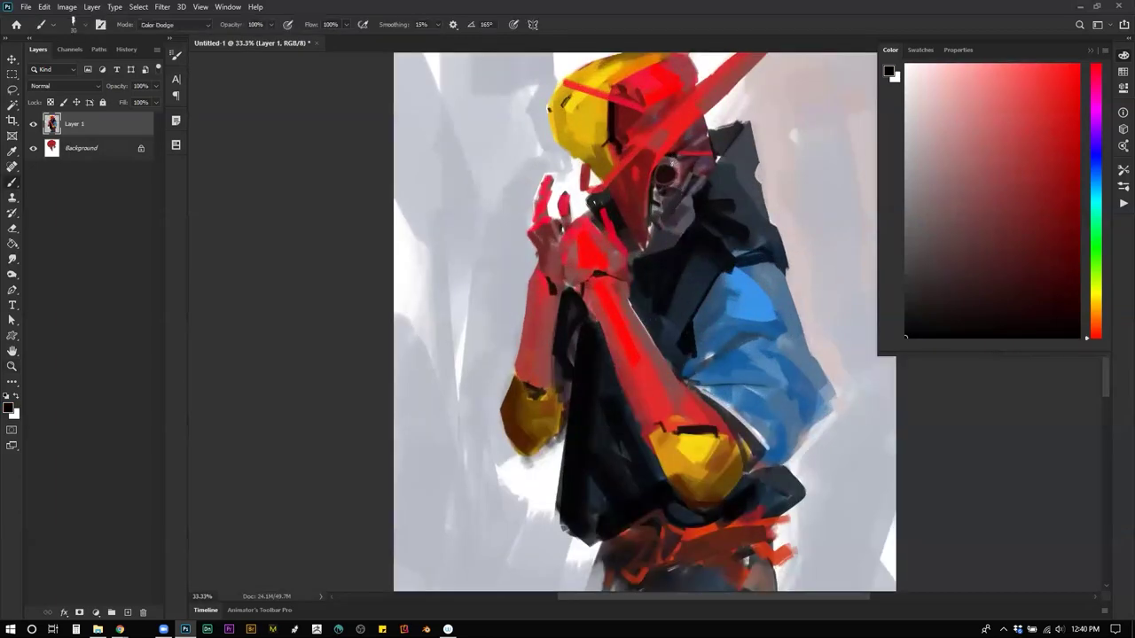
pyautogui.press('x')
pyautogui.press('z')
pyautogui.keyDown('alt'); pyautogui.click(681, 276); pyautogui.keyUp('alt')
pyautogui.keyDown('alt'); pyautogui.click(681, 276); pyautogui.keyUp('alt')
pyautogui.press('b')
pyautogui.hotkey('ctrl', 'h')
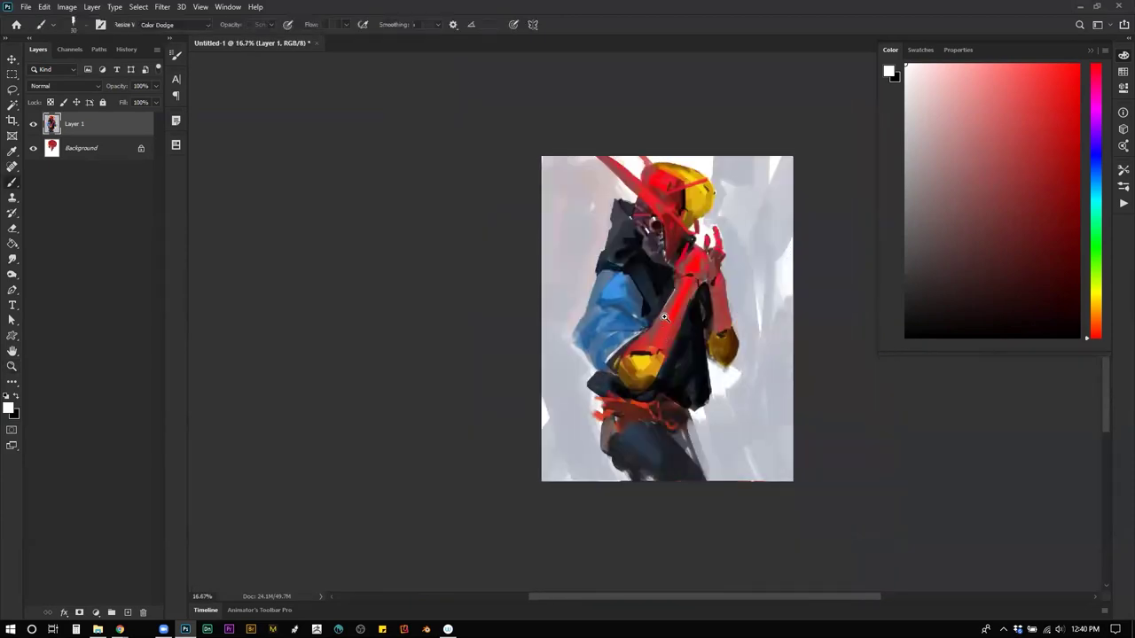
pyautogui.press('z')
pyautogui.click(668, 276)
pyautogui.click(668, 276)
pyautogui.press('b')
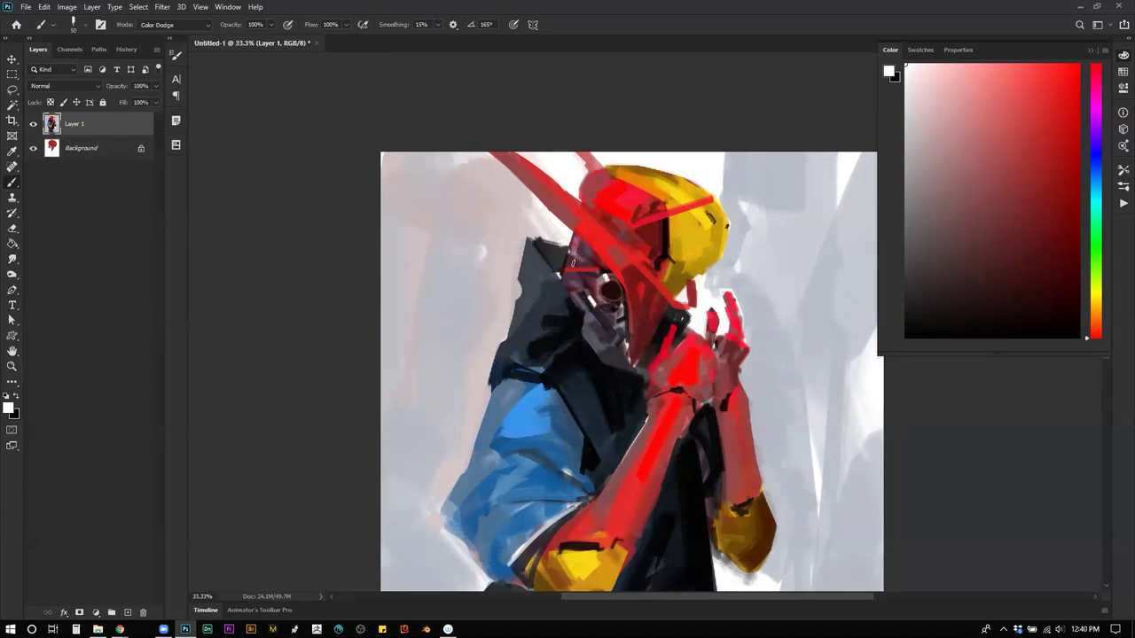
pyautogui.hotkey('ctrl', 'z')
pyautogui.moveTo(580, 265); pyautogui.dragTo(602, 304)
pyautogui.hotkey('ctrl', 'z')
# Step: Paint a white Color Dodge highlight on the hip just below the orange belt with an enlarged brush
pyautogui.press(']')
pyautogui.press(']')
pyautogui.press(']')
pyautogui.press(']')
pyautogui.press(']')
pyautogui.press(']')
pyautogui.press(']')
pyautogui.press('z')
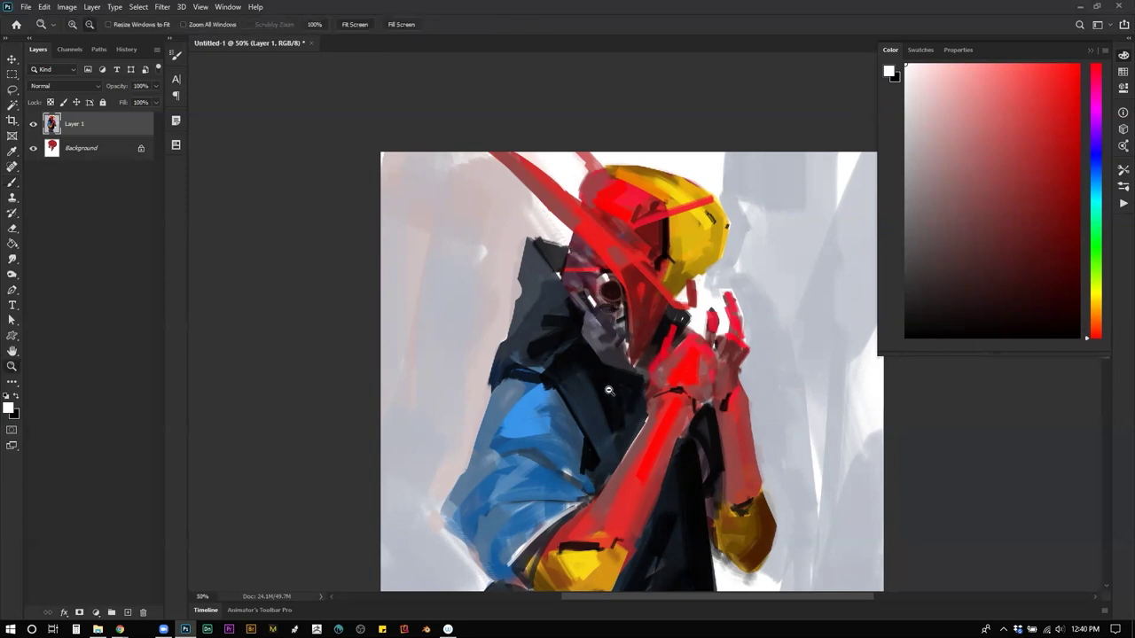
pyautogui.keyDown('alt'); pyautogui.click(611, 385); pyautogui.keyUp('alt')
pyautogui.moveTo(679, 396); pyautogui.dragTo(667, 284)
pyautogui.press('b')
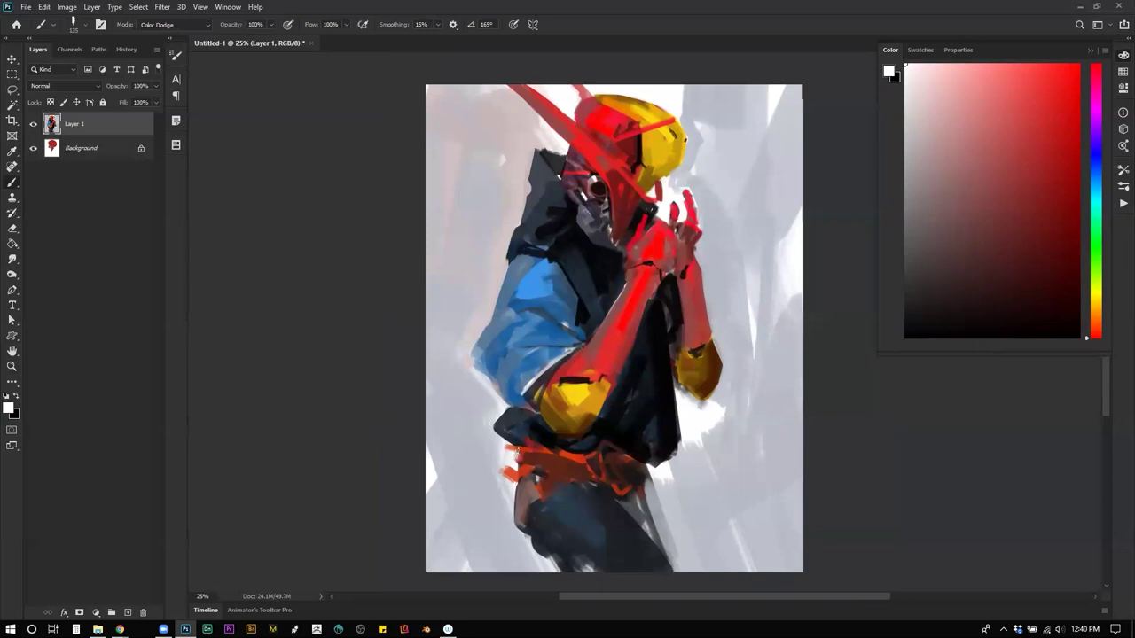
pyautogui.moveTo(530, 480); pyautogui.dragTo(546, 529)
# Step: Try a bright Color Dodge highlight at the top of the blue sleeve on the mirrored canvas
pyautogui.press('z')
pyautogui.keyDown('alt'); pyautogui.click(640, 468); pyautogui.keyUp('alt')
pyautogui.keyDown('alt'); pyautogui.click(640, 467); pyautogui.keyUp('alt')
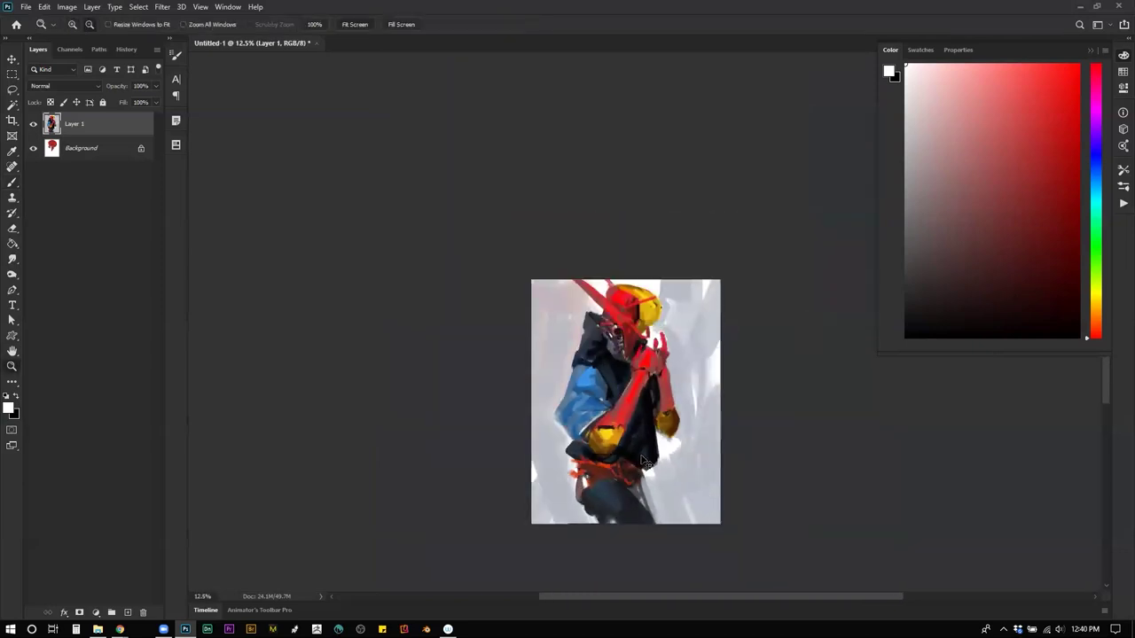
pyautogui.hotkey('ctrl', 'alt', 'h')
pyautogui.moveTo(654, 458); pyautogui.dragTo(648, 449)
pyautogui.click(649, 448)
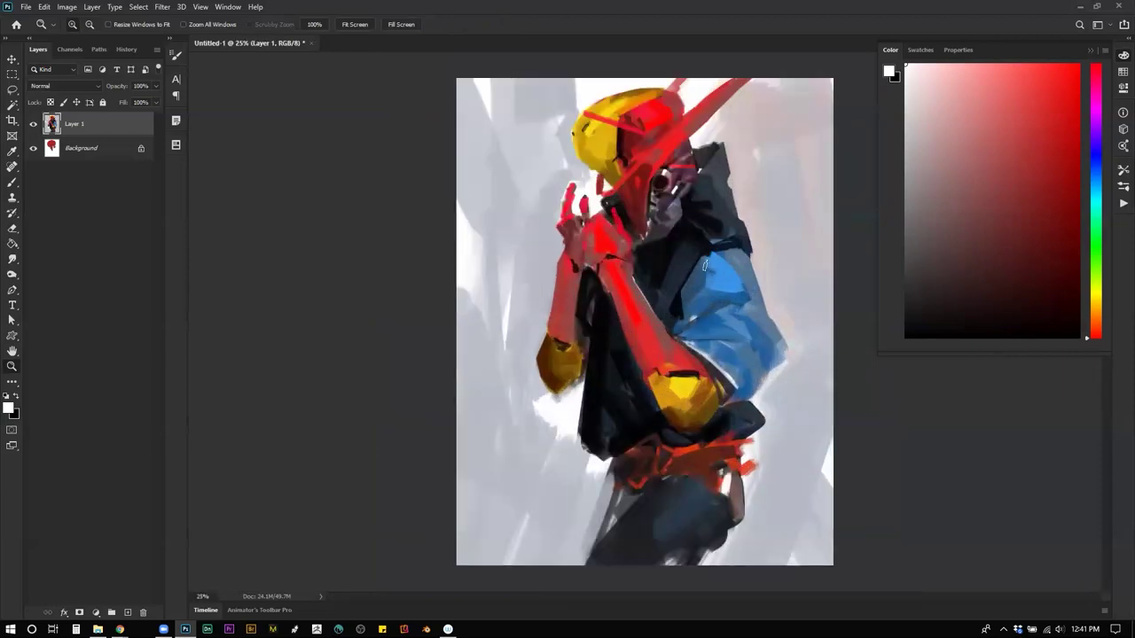
pyautogui.press('b')
pyautogui.moveTo(725, 266); pyautogui.dragTo(710, 259)
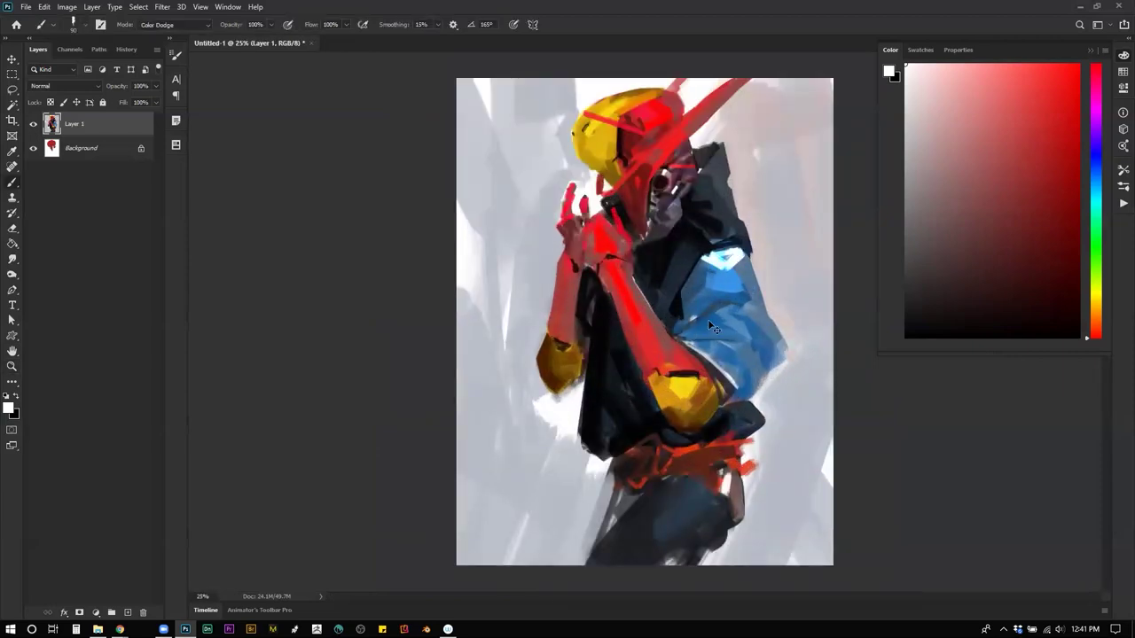
pyautogui.hotkey('ctrl', 'z')
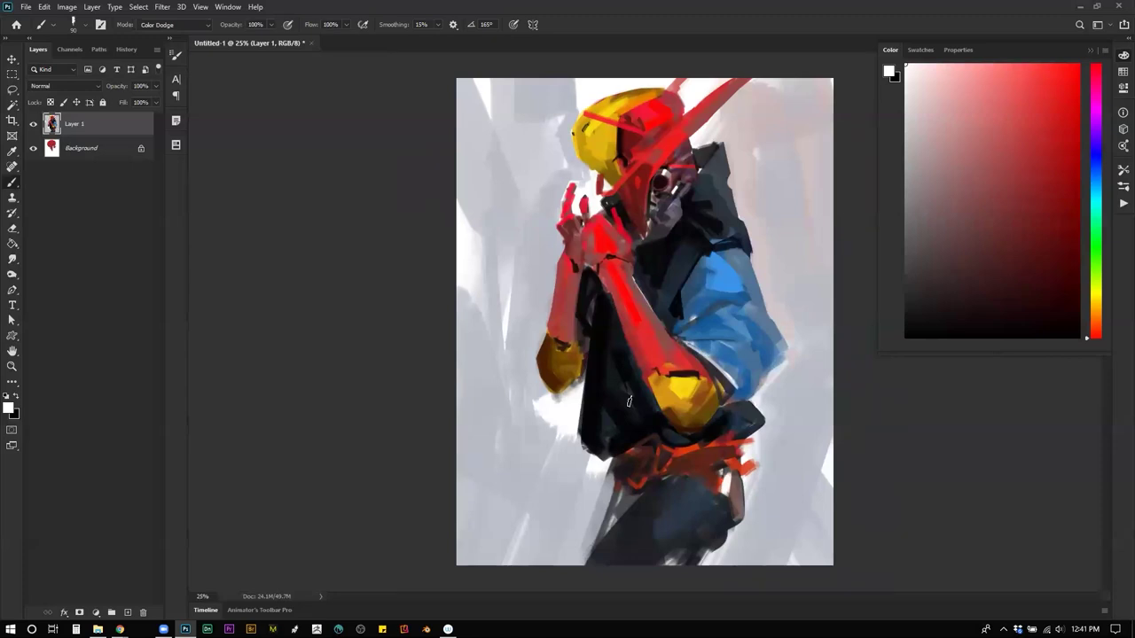
# Step: Set the brush back to Normal blending with a smaller tip and the default black and white colours
pyautogui.hotkey('ctrl', 'shift', 'h')
pyautogui.hotkey('alt', 'shift', 'n')
pyautogui.keyDown('alt'); pyautogui.click(764, 341); pyautogui.keyUp('alt')
pyautogui.keyDown('alt'); pyautogui.click(723, 368); pyautogui.keyUp('alt')
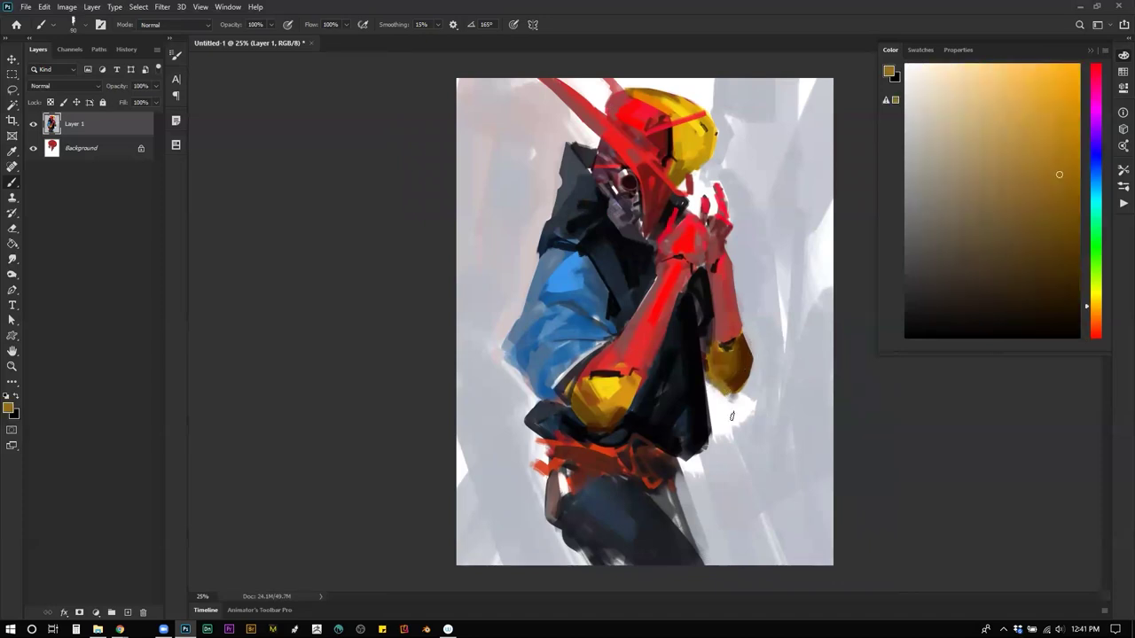
pyautogui.press('d')
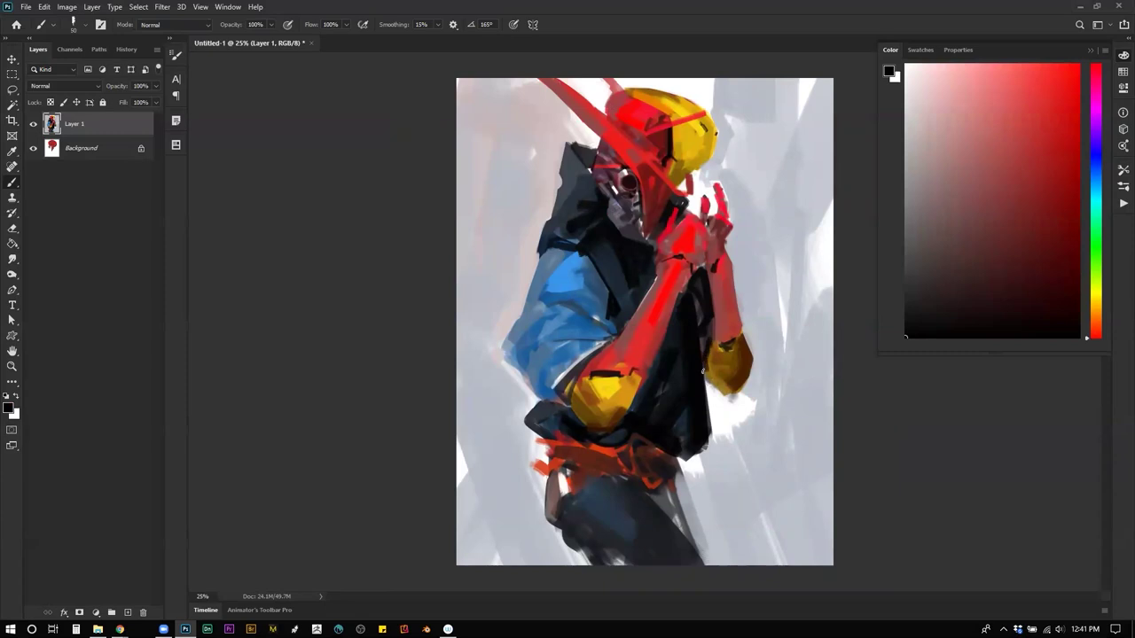
pyautogui.hotkey('ctrl', 'shift', 'h')
pyautogui.press('[')
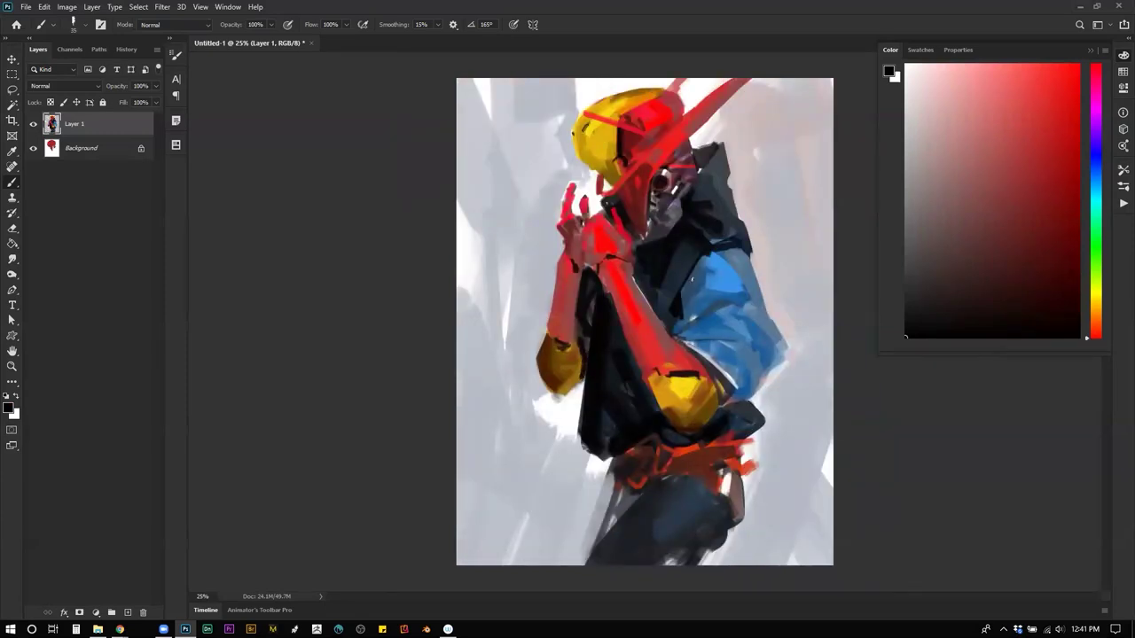
# Step: Try small dark blue fold strokes on the upper part of the blue sleeve
pyautogui.keyDown('alt'); pyautogui.click(712, 257); pyautogui.keyUp('alt')
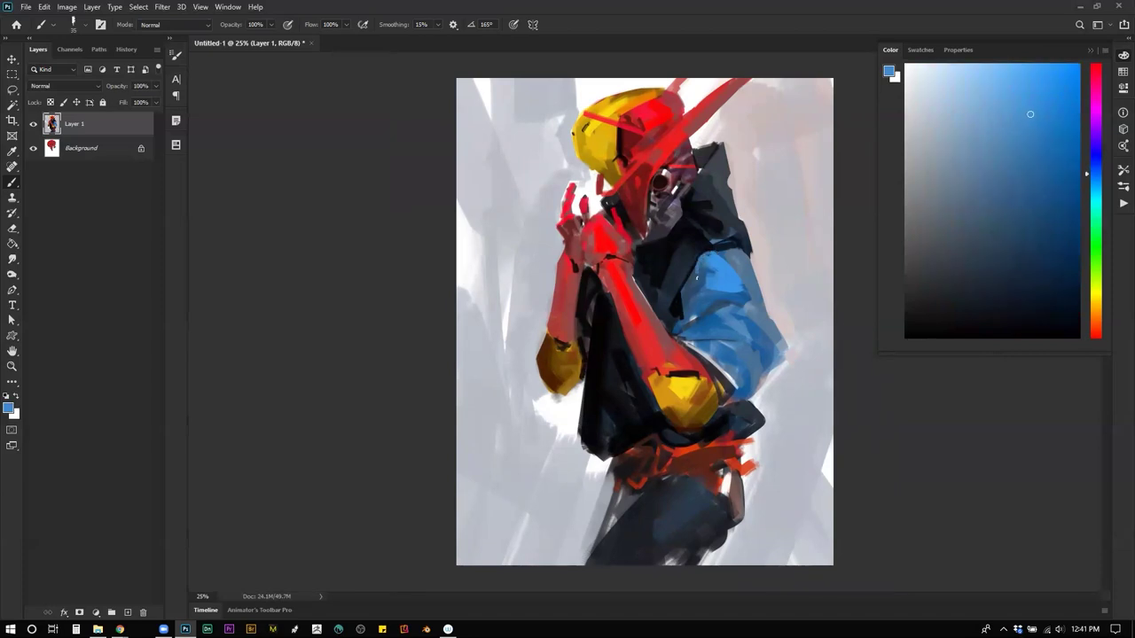
pyautogui.keyDown('alt'); pyautogui.click(702, 266); pyautogui.keyUp('alt')
pyautogui.moveTo(717, 257); pyautogui.dragTo(736, 270)
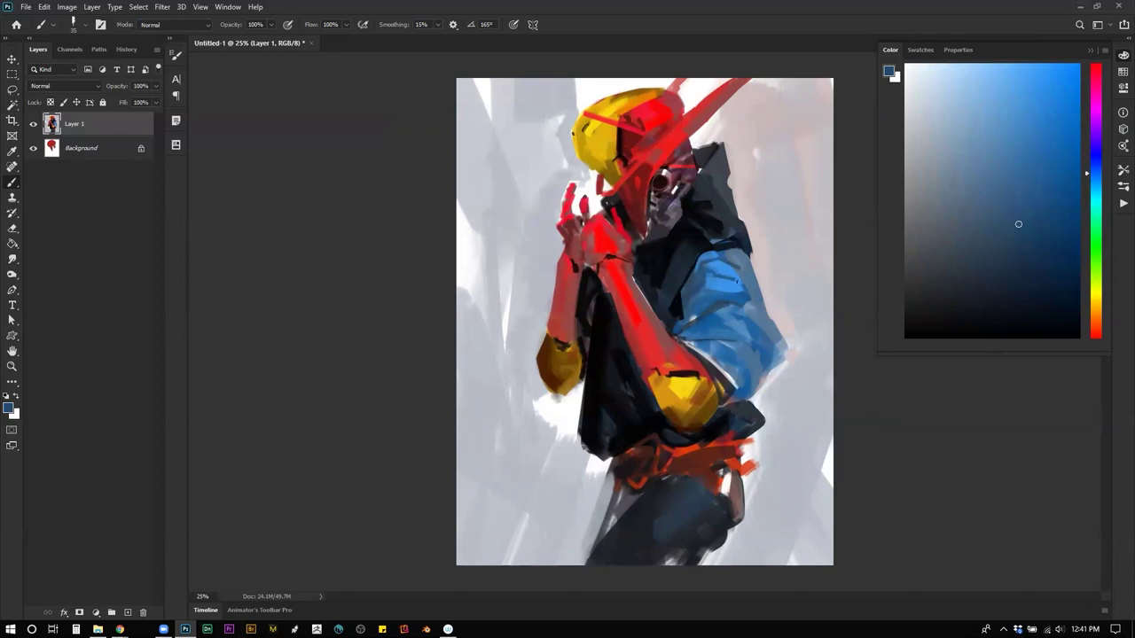
pyautogui.hotkey('ctrl', 'z')
pyautogui.hotkey('ctrl', 'z')
# Step: Paint a sampled purplish grey stroke down the dark vest front below the mask and mirror the canvas
pyautogui.keyDown('alt'); pyautogui.click(679, 213); pyautogui.keyUp('alt')
pyautogui.moveTo(660, 230); pyautogui.dragTo(644, 264)
pyautogui.press('z')
pyautogui.keyDown('alt'); pyautogui.click(654, 346); pyautogui.keyUp('alt')
pyautogui.keyDown('alt'); pyautogui.click(653, 354); pyautogui.keyUp('alt')
pyautogui.hotkey('ctrl', 'shift', 'h')
pyautogui.press('z')
pyautogui.click(632, 260)
pyautogui.click(633, 259)
# Step: Build up the vest's lapel with further parallel purplish grey strokes and check the figure mirrored at reduced size
pyautogui.press('b')
pyautogui.moveTo(603, 226); pyautogui.dragTo(632, 280)
pyautogui.hotkey('ctrl', 'z')
pyautogui.moveTo(603, 226); pyautogui.dragTo(635, 278)
pyautogui.moveTo(592, 218); pyautogui.dragTo(612, 235)
pyautogui.press('z')
pyautogui.keyDown('alt'); pyautogui.click(683, 384); pyautogui.keyUp('alt')
pyautogui.hotkey('ctrl', 'shift', 'h')
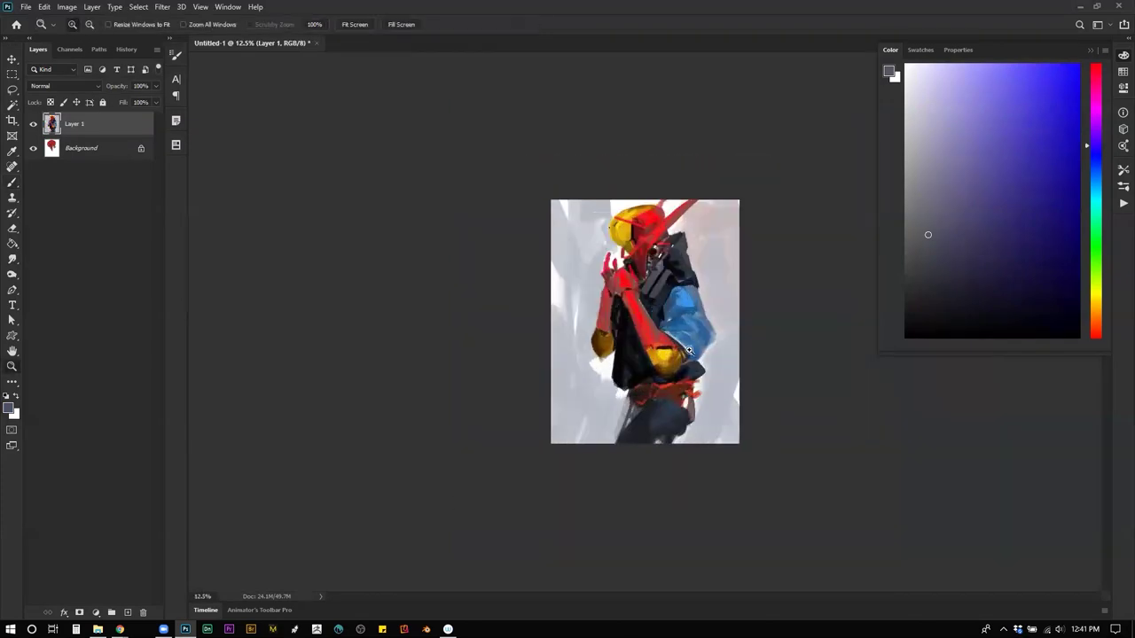
# Step: Tone down the grey lapel strokes on the vest with sampled near-black and dark grey
pyautogui.hotkey('ctrl', '+')
pyautogui.press('b')
pyautogui.keyDown('alt'); pyautogui.click(660, 281); pyautogui.keyUp('alt')
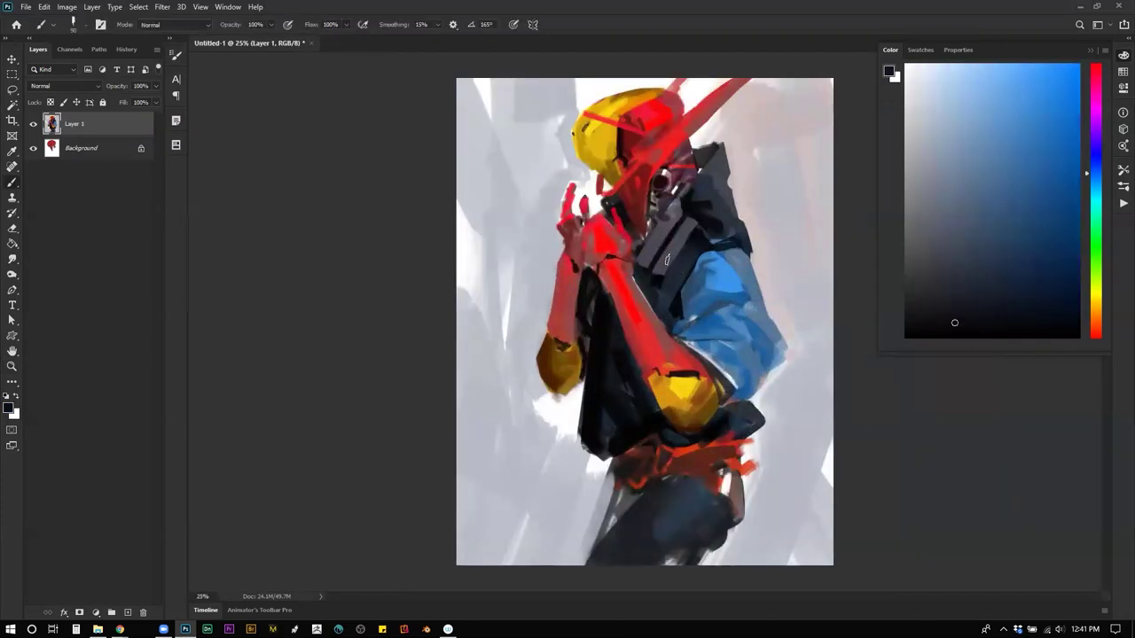
pyautogui.keyDown('alt'); pyautogui.click(667, 259); pyautogui.keyUp('alt')
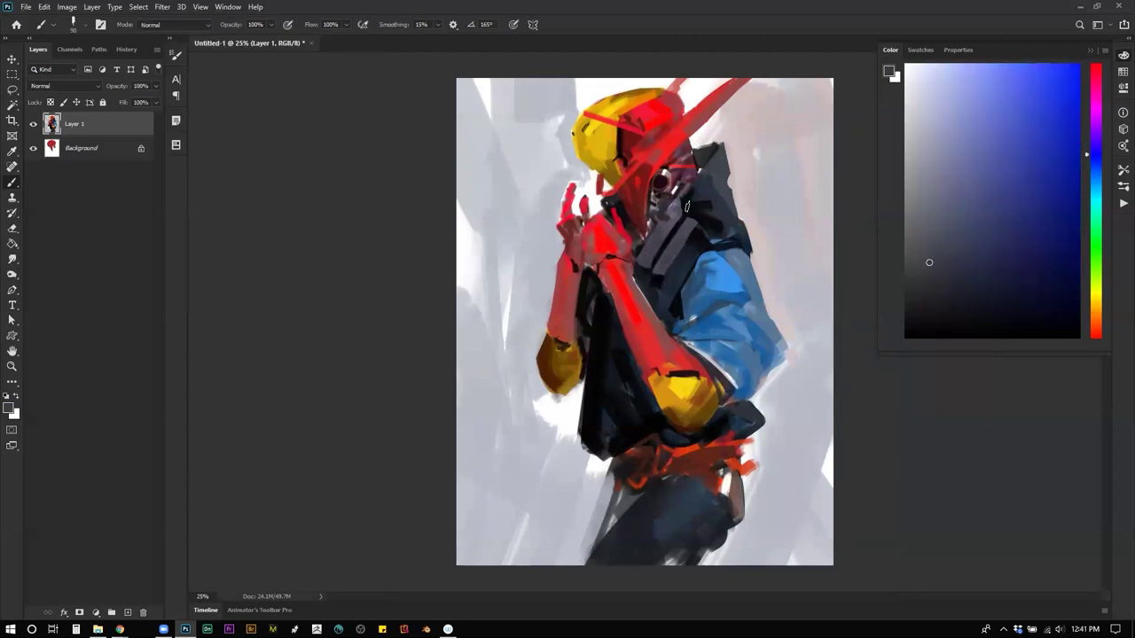
# Step: Paint a muted purple-grey stroke sampled from the collar over the dark straps on the figure's chest
pyautogui.press('z')
pyautogui.keyDown('alt'); pyautogui.click(676, 299); pyautogui.keyUp('alt')
pyautogui.hotkey('ctrl', 'shift', 'h')
pyautogui.press('b')
pyautogui.hotkey('ctrl', 'shift', 'h')
pyautogui.press('z')
pyautogui.click(664, 320)
pyautogui.click(664, 321)
pyautogui.press('b')
pyautogui.keyDown('alt'); pyautogui.click(691, 232); pyautogui.keyUp('alt')
pyautogui.moveTo(681, 279); pyautogui.dragTo(702, 245)
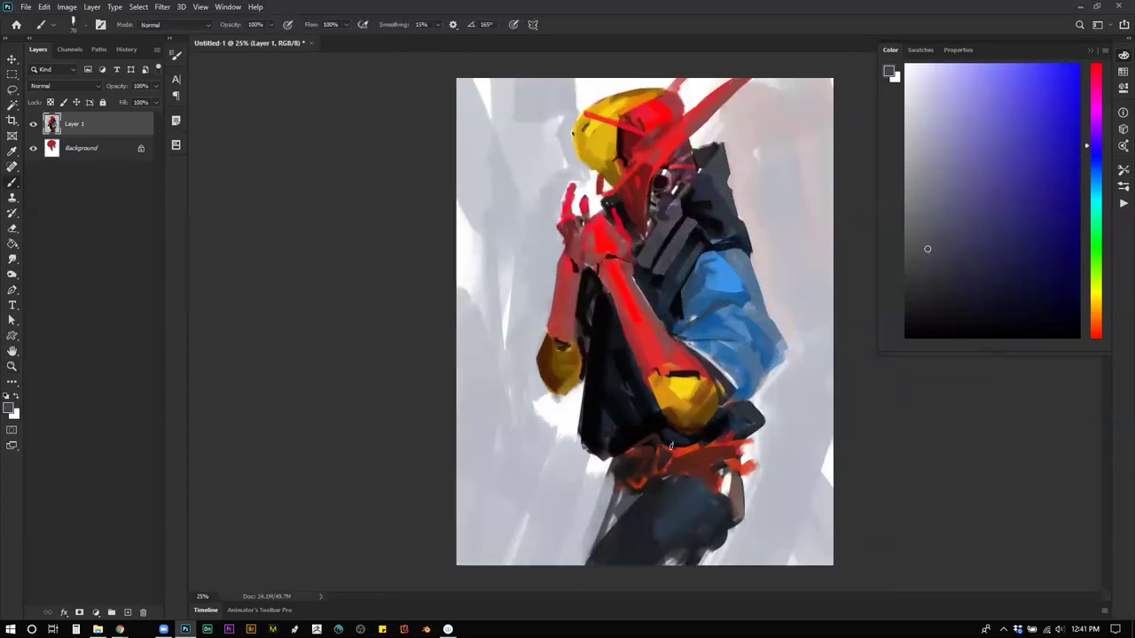
# Step: Paint a near-black pouch at the front hip and add a black accent beneath the red mask, checking the canvas mirrored
pyautogui.keyDown('alt'); pyautogui.click(589, 432); pyautogui.keyUp('alt')
pyautogui.moveTo(583, 440)
pyautogui.mouseDown()
pyautogui.moveTo(597, 538)
pyautogui.moveTo(637, 497)
pyautogui.moveTo(608, 528)
pyautogui.moveTo(612, 488)
pyautogui.moveTo(619, 500)
pyautogui.moveTo(606, 490)
pyautogui.moveTo(622, 487)
pyautogui.moveTo(591, 548)
pyautogui.mouseUp()
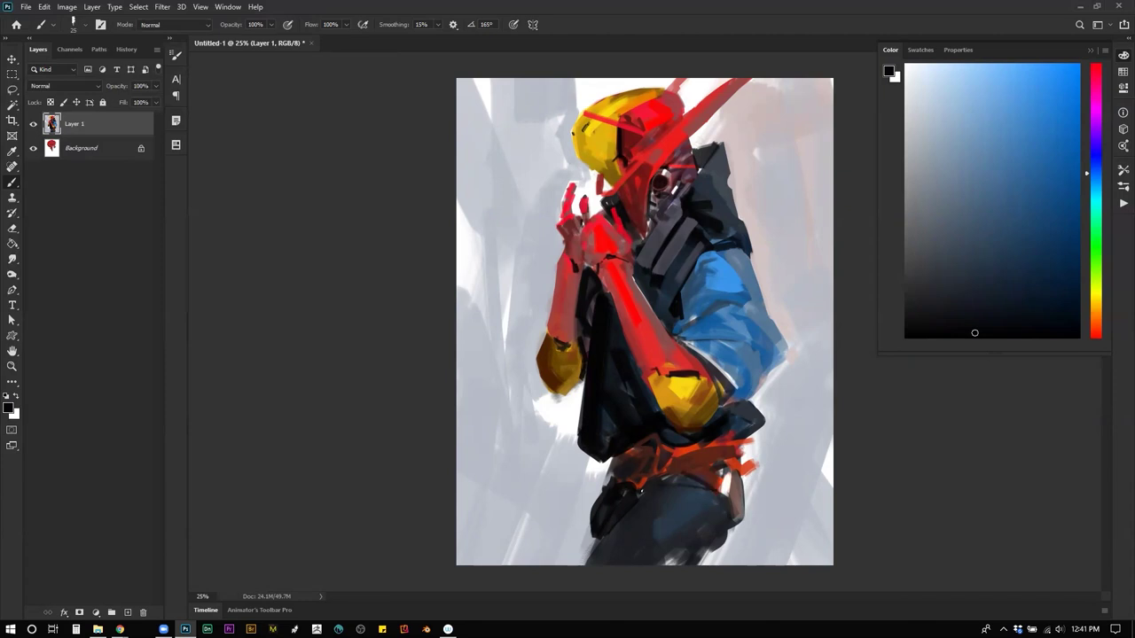
pyautogui.hotkey('ctrl', 'shift', 'h')
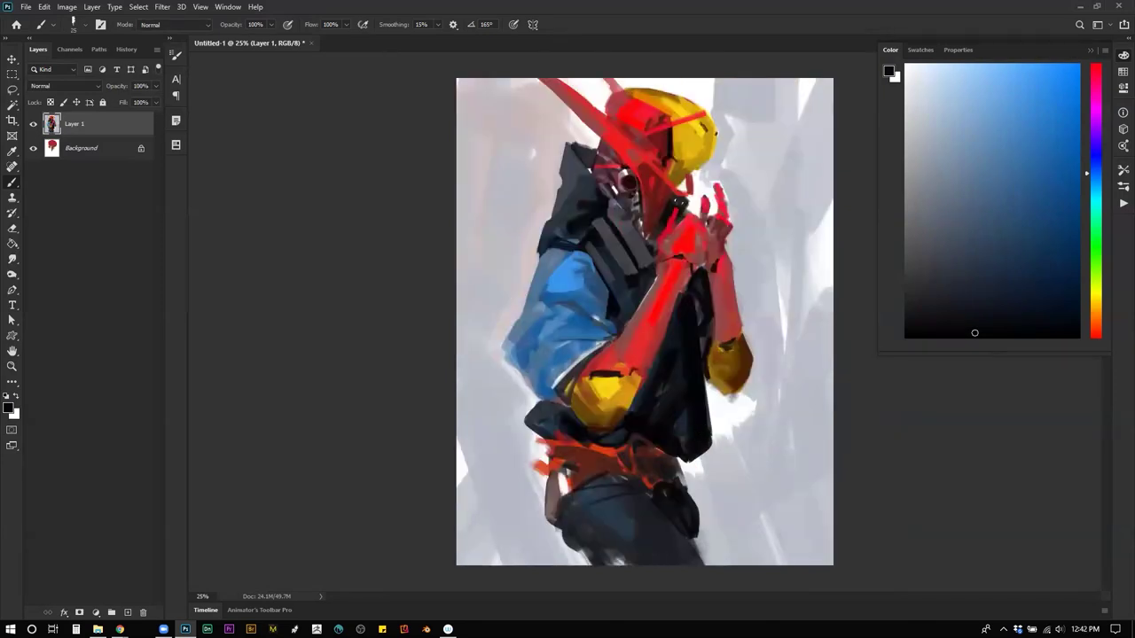
pyautogui.press('d')
pyautogui.moveTo(672, 195); pyautogui.dragTo(648, 238)
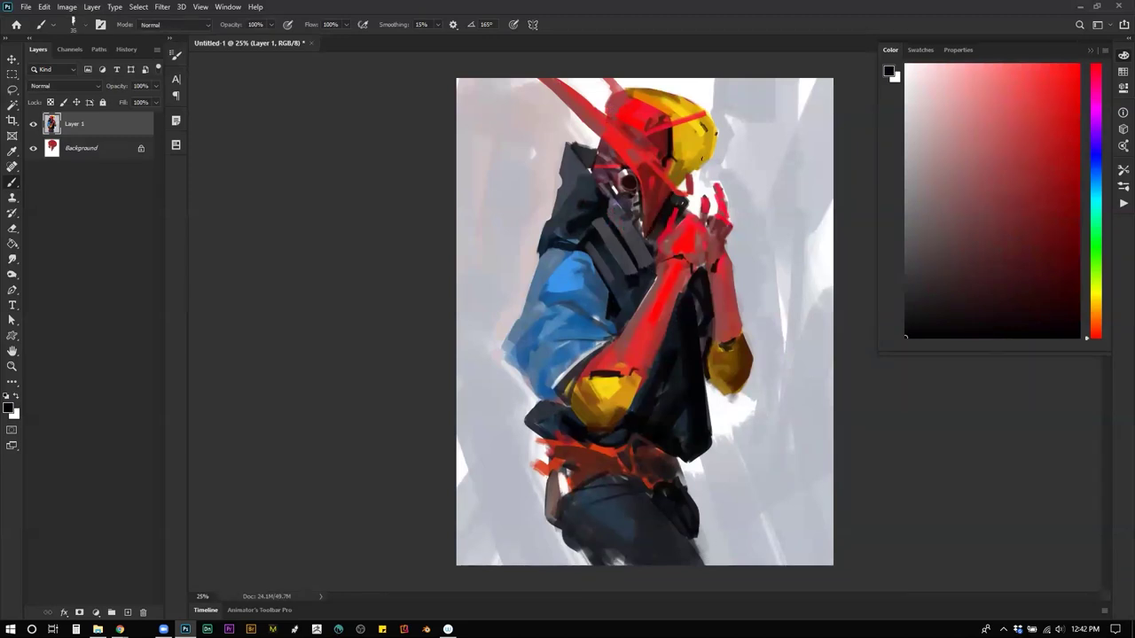
pyautogui.hotkey('ctrl', 'shift', 'h')
pyautogui.keyDown('alt'); pyautogui.click(671, 411); pyautogui.keyUp('alt')
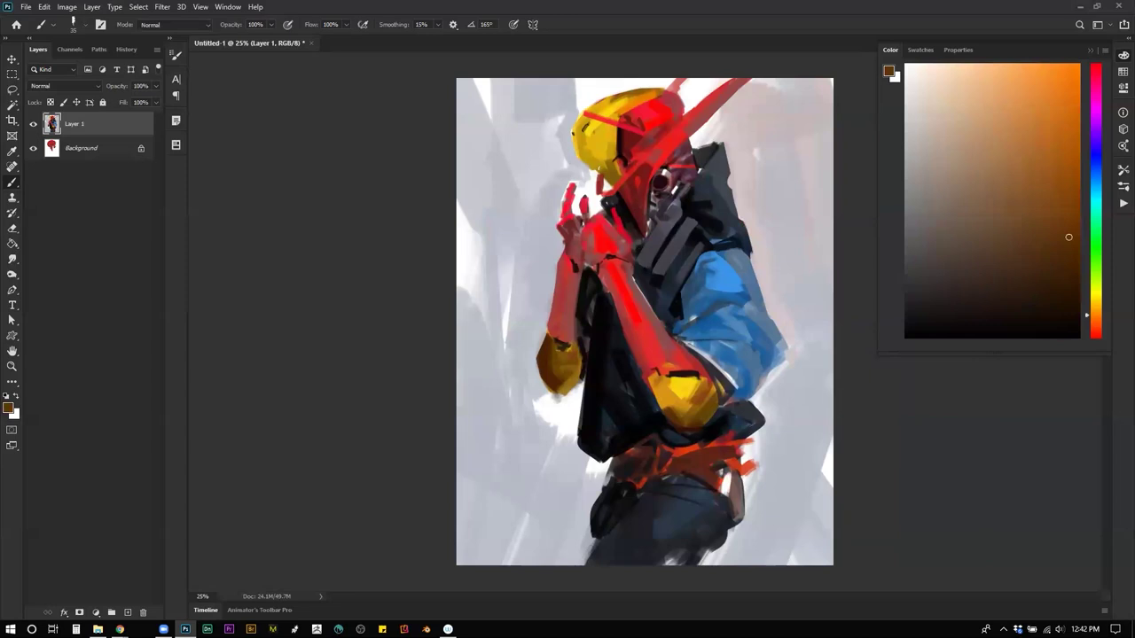
pyautogui.moveTo(578, 151); pyautogui.dragTo(607, 177)
pyautogui.hotkey('ctrl', 'z')
# Step: Paint a brighter yellow-orange, derived from the visor's sampled colour, along the lower front of the yellow visor
pyautogui.press(']')
pyautogui.press(']')
pyautogui.press(']')
pyautogui.press(']')
pyautogui.press(']')
pyautogui.click(1062, 188)
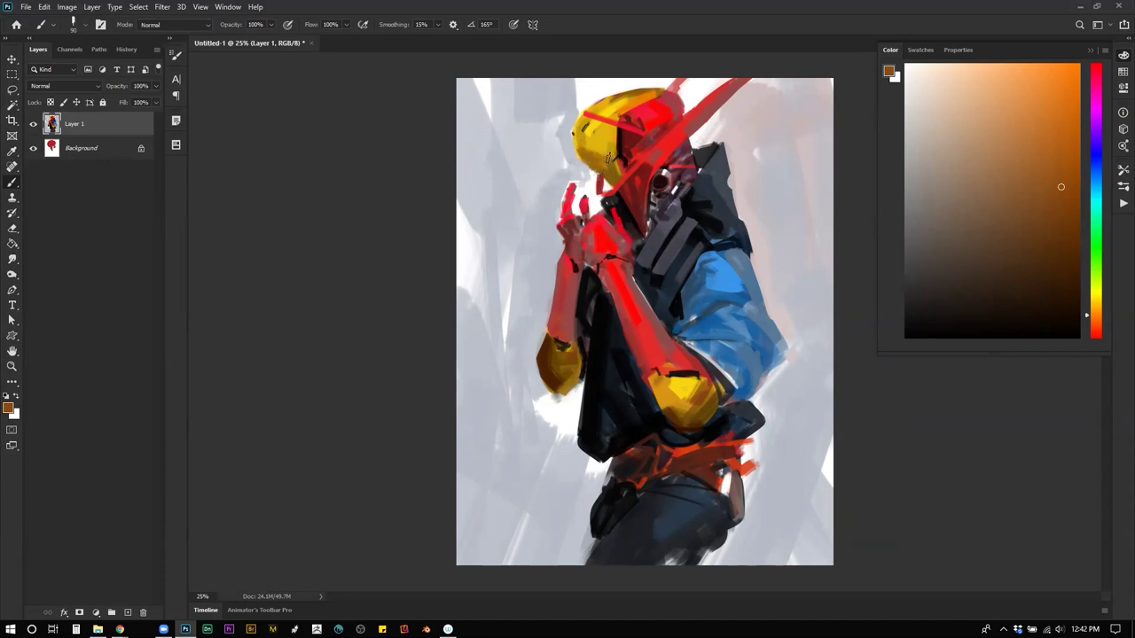
pyautogui.keyDown('alt'); pyautogui.click(596, 153); pyautogui.keyUp('alt')
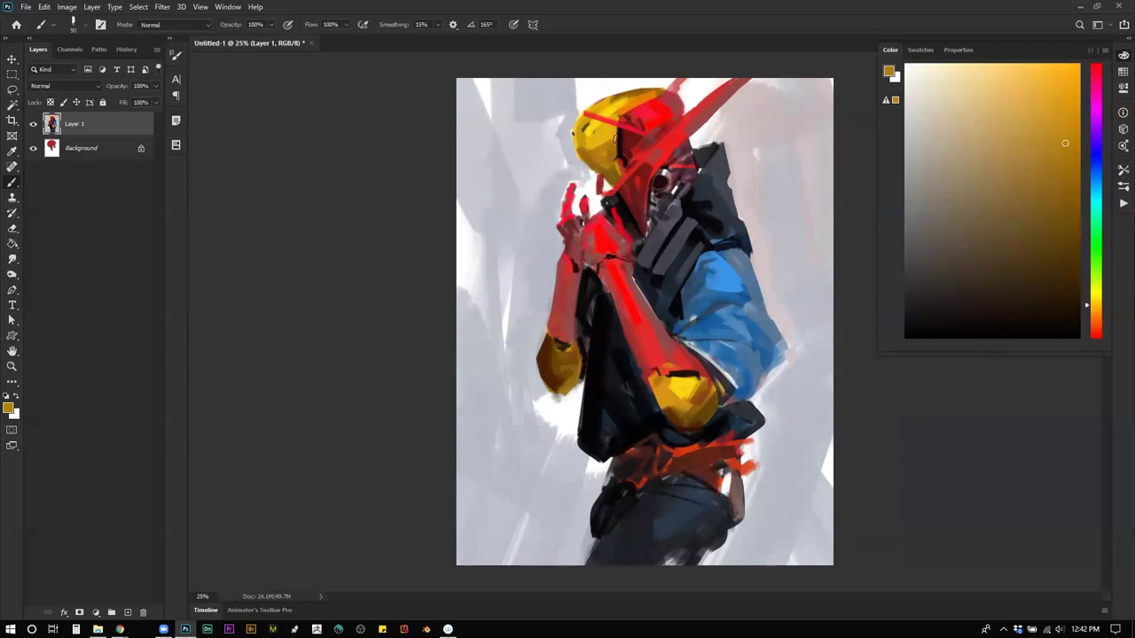
pyautogui.moveTo(1053, 96); pyautogui.dragTo(1048, 69)
pyautogui.press('[')
pyautogui.press('[')
pyautogui.moveTo(581, 146); pyautogui.dragTo(592, 150)
# Step: Paint a dark seam line between the yellow visor and the red top of the helmet
pyautogui.keyDown('alt'); pyautogui.click(630, 110); pyautogui.keyUp('alt')
pyautogui.moveTo(623, 117); pyautogui.dragTo(651, 98)
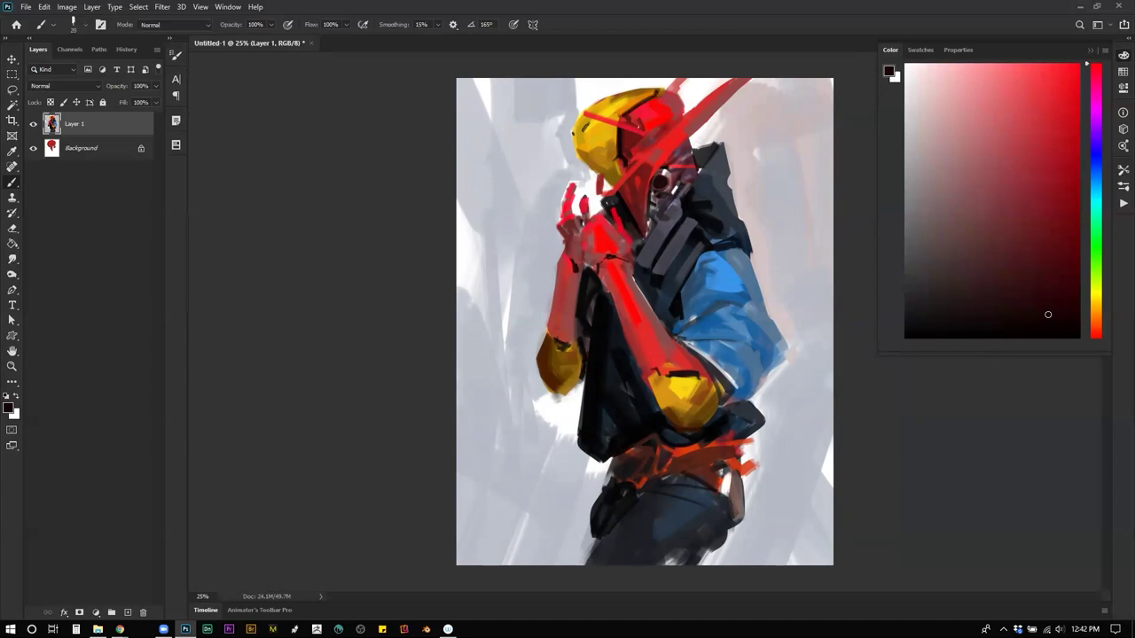
pyautogui.moveTo(651, 133)
pyautogui.mouseDown()
pyautogui.moveTo(675, 115)
pyautogui.moveTo(649, 140)
pyautogui.mouseUp()
pyautogui.moveTo(666, 167); pyautogui.dragTo(683, 143)
pyautogui.hotkey('ctrl', 'z')
pyautogui.hotkey('ctrl', 'z')
# Step: Mirror the canvas and paint sampled yellow down the visor's inner edge next to the red helmet
pyautogui.hotkey('ctrl', 'shift', 'h')
pyautogui.keyDown('alt'); pyautogui.click(678, 129); pyautogui.keyUp('alt')
pyautogui.moveTo(672, 129); pyautogui.dragTo(673, 154)
# Step: Shade the visor's inner edge with a darker orange-brown sampled from it
pyautogui.press('z')
pyautogui.keyDown('alt'); pyautogui.click(681, 281); pyautogui.keyUp('alt')
pyautogui.keyDown('alt'); pyautogui.click(680, 282); pyautogui.keyUp('alt')
pyautogui.keyDown('alt'); pyautogui.click(680, 282); pyautogui.keyUp('alt')
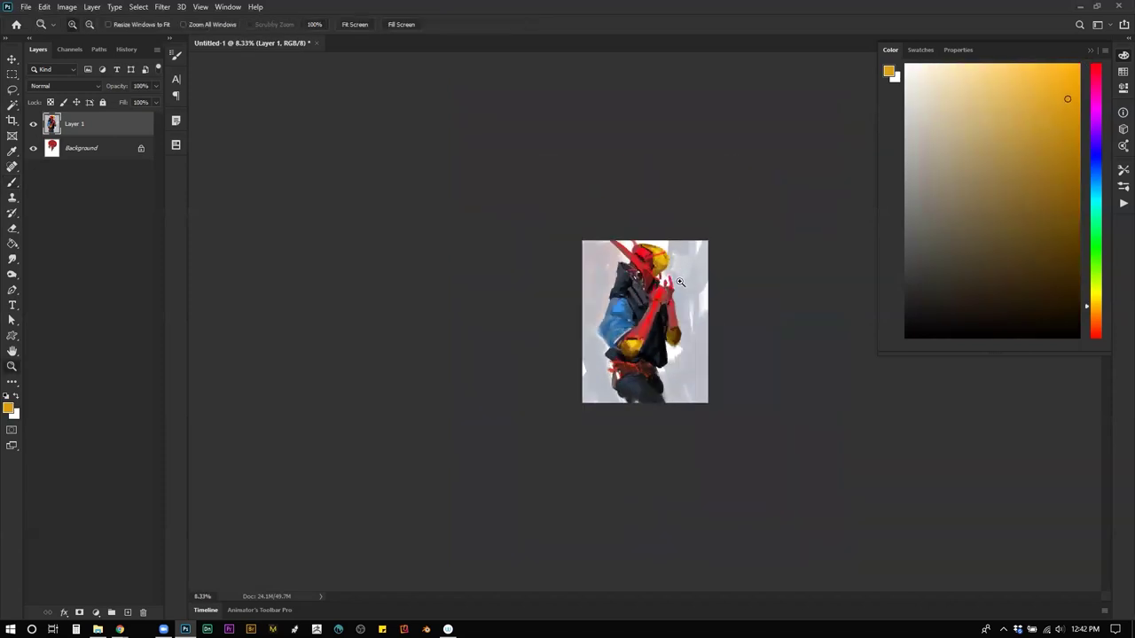
pyautogui.click(680, 281)
pyautogui.click(679, 264)
pyautogui.click(679, 247)
pyautogui.click(691, 176)
pyautogui.press('b')
pyautogui.keyDown('alt'); pyautogui.click(694, 146); pyautogui.keyUp('alt')
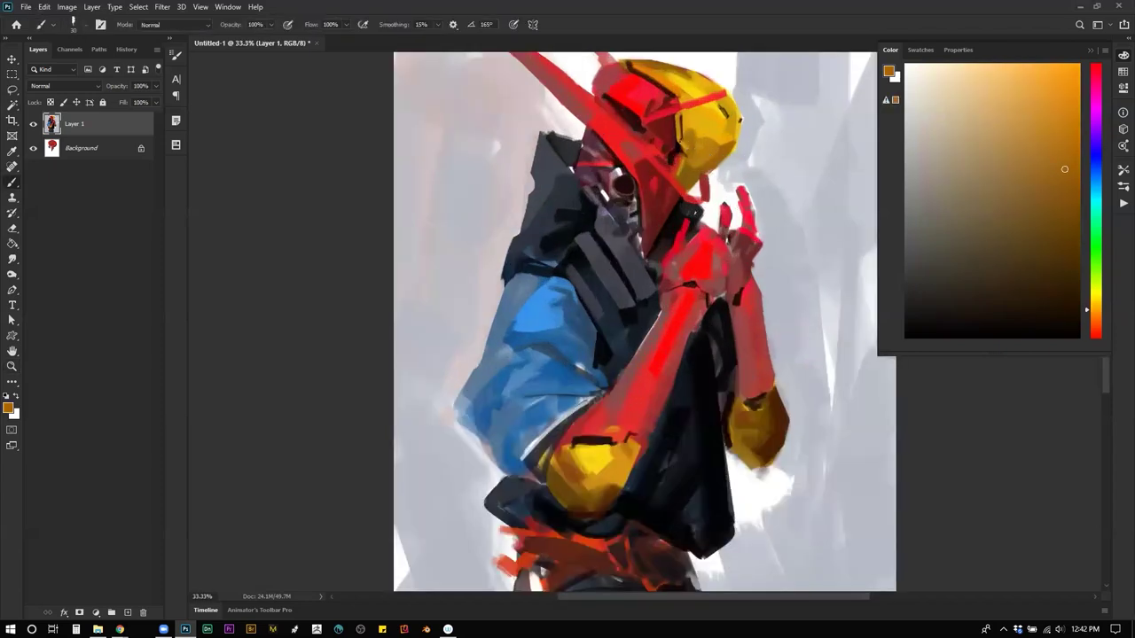
pyautogui.moveTo(679, 125)
pyautogui.mouseDown()
pyautogui.moveTo(679, 140)
pyautogui.moveTo(690, 132)
pyautogui.mouseUp()
# Step: Flip the canvas back and touch up the yellow visor with brighter yellows, checking the figure mirrored
pyautogui.press('z')
pyautogui.keyDown('alt'); pyautogui.click(712, 173); pyautogui.keyUp('alt')
pyautogui.keyDown('alt'); pyautogui.click(711, 172); pyautogui.keyUp('alt')
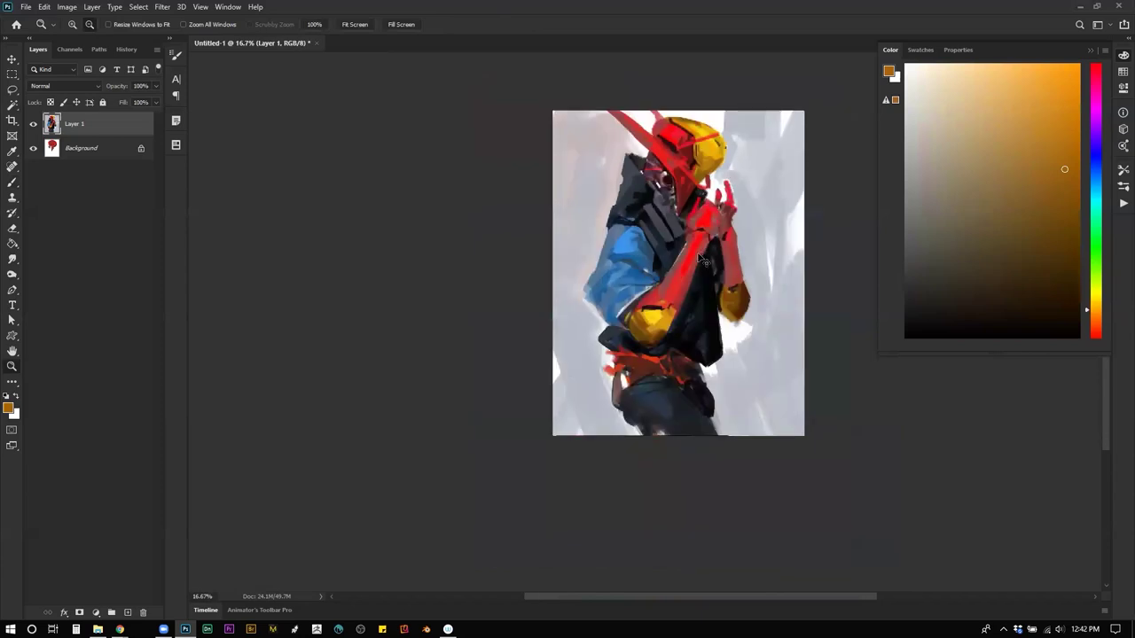
pyautogui.hotkey('ctrl', 'shift', 'h')
pyautogui.press('b')
pyautogui.scroll(2, 676, 176)
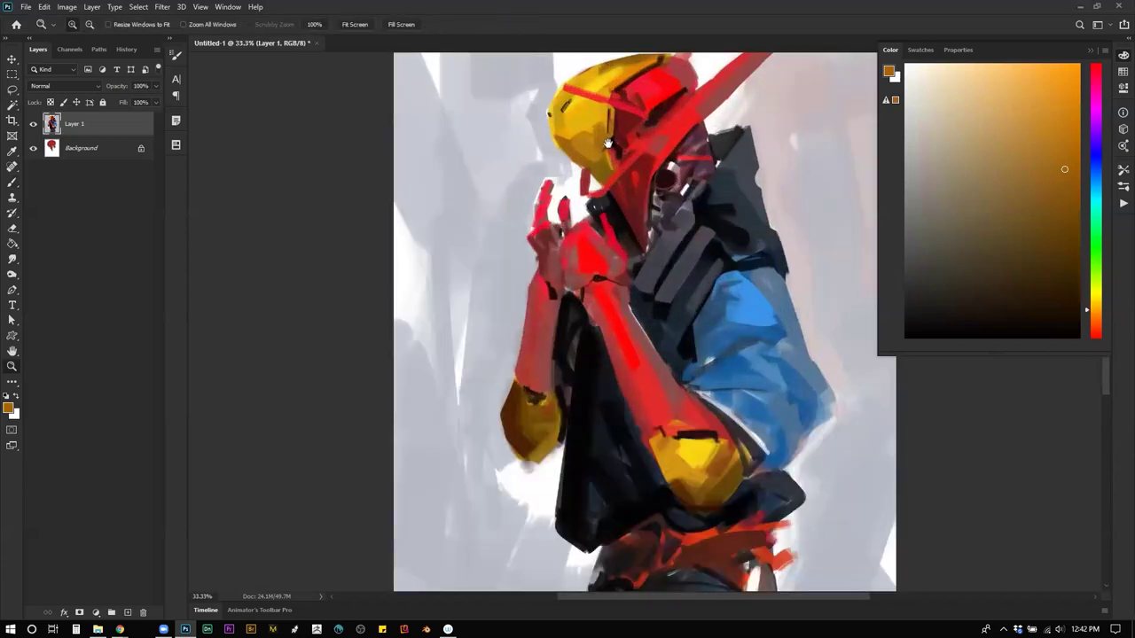
pyautogui.keyDown('alt'); pyautogui.click(600, 138); pyautogui.keyUp('alt')
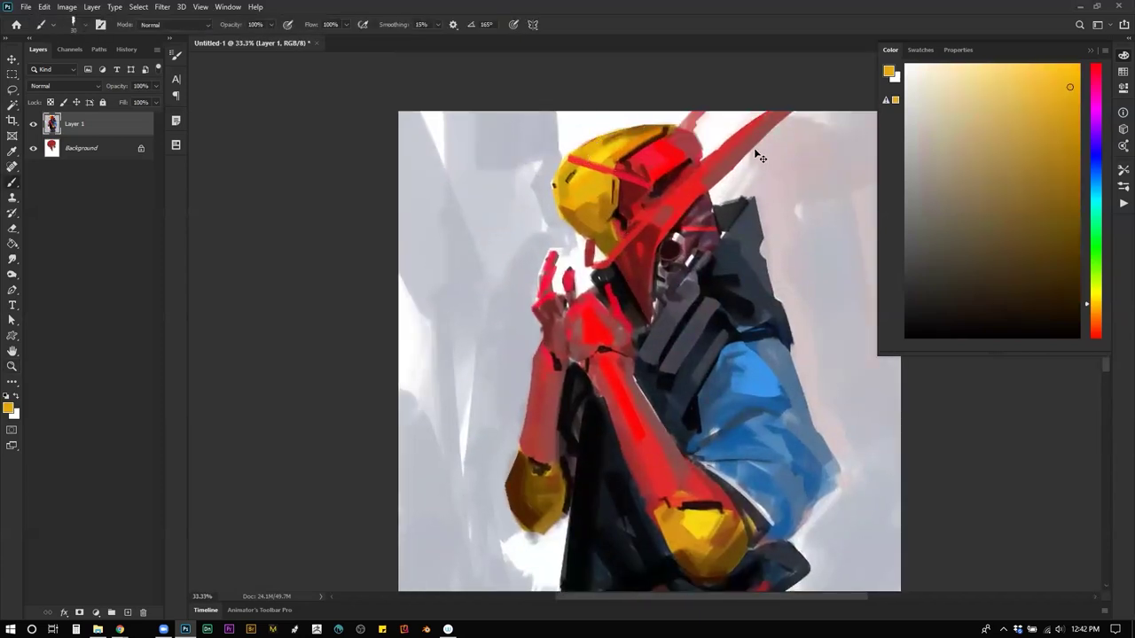
pyautogui.keyDown('alt'); pyautogui.click(562, 196); pyautogui.keyUp('alt')
pyautogui.keyDown('alt'); pyautogui.click(612, 142); pyautogui.keyUp('alt')
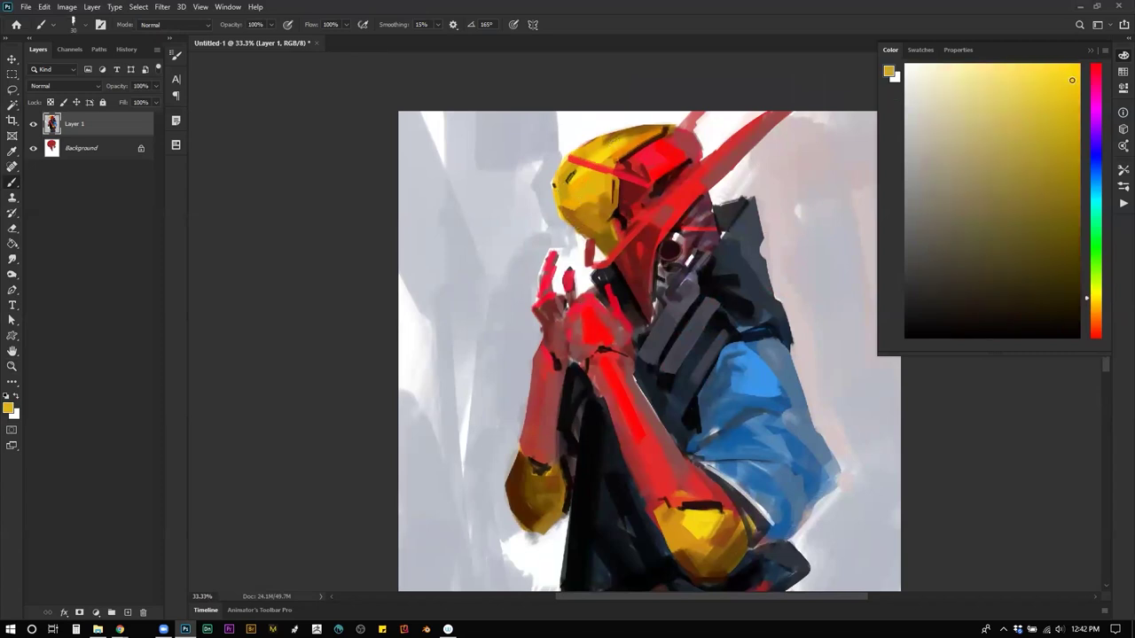
pyautogui.hotkey('ctrl', 'f')
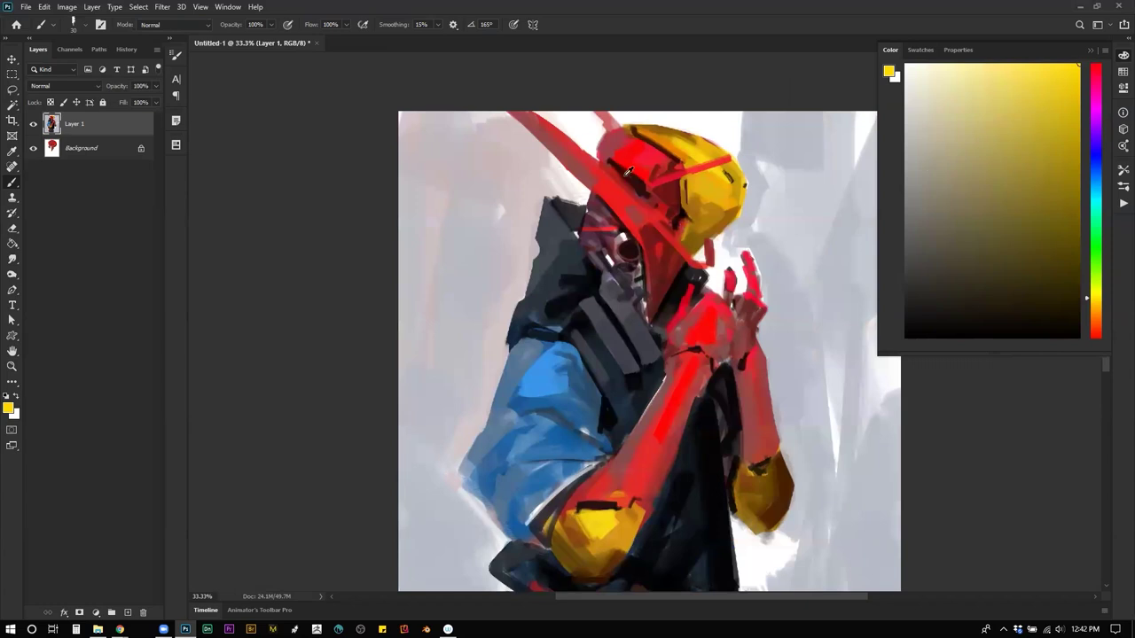
pyautogui.hotkey('ctrl', 'f')
# Step: Sample the helmet's red and examine the whole figure in mirrored and normal view
pyautogui.keyDown('alt'); pyautogui.click(674, 194); pyautogui.keyUp('alt')
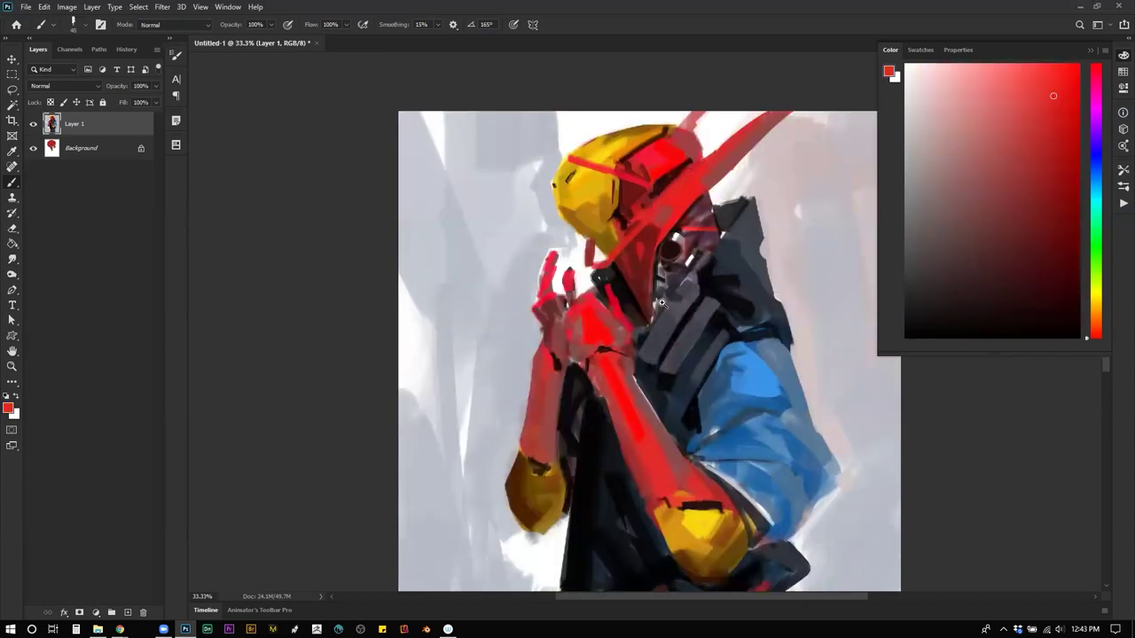
pyautogui.press('z')
pyautogui.keyDown('alt'); pyautogui.click(765, 300); pyautogui.keyUp('alt')
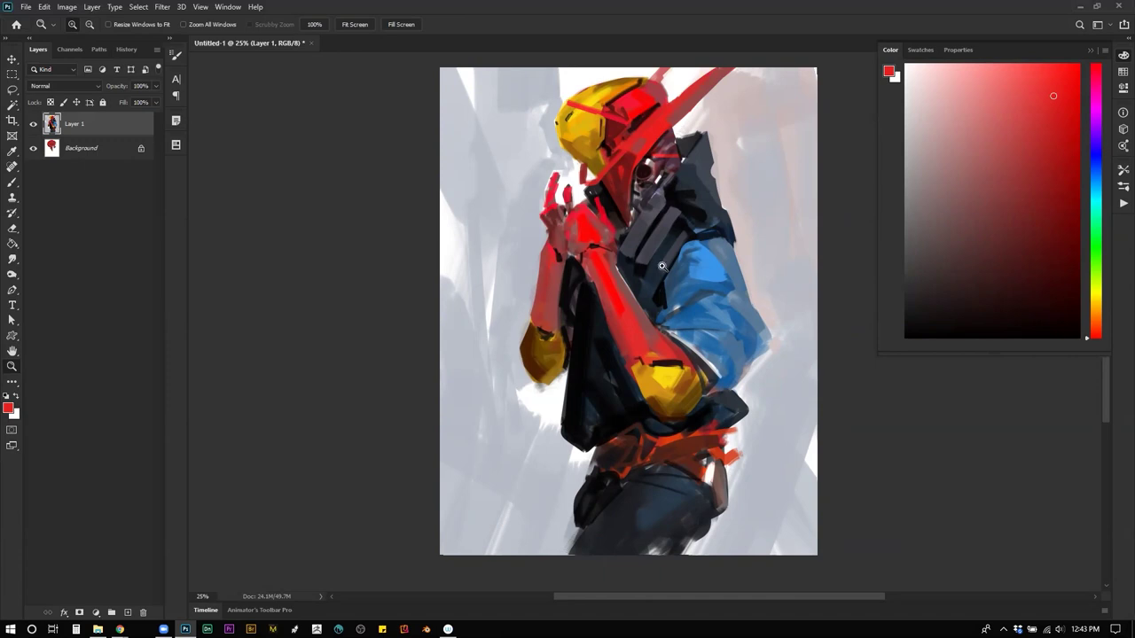
pyautogui.hotkey('ctrl', 'shift', 'h')
pyautogui.hotkey('ctrl', 'shift', 'h')
# Step: Paint light blue-grey strokes sampled from the background over the area in front of the figure
pyautogui.press('b')
pyautogui.keyDown('alt'); pyautogui.click(568, 162); pyautogui.keyUp('alt')
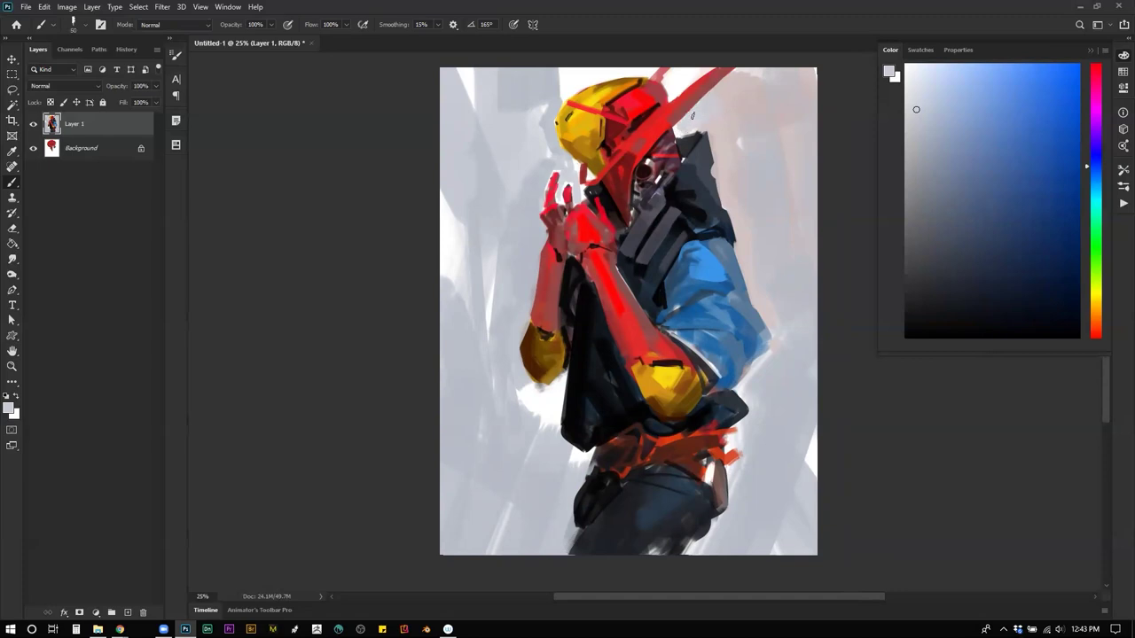
pyautogui.moveTo(450, 200); pyautogui.dragTo(458, 417)
pyautogui.moveTo(482, 200); pyautogui.dragTo(490, 341)
# Step: Cover the background in front of the figure with broad pinkish-grey strokes from the upper corner to the lower edge
pyautogui.keyDown('alt'); pyautogui.click(800, 141); pyautogui.keyUp('alt')
pyautogui.moveTo(451, 200); pyautogui.dragTo(444, 435)
pyautogui.moveTo(495, 174)
pyautogui.mouseDown()
pyautogui.moveTo(484, 310)
pyautogui.moveTo(463, 376)
pyautogui.mouseUp()
pyautogui.moveTo(540, 413); pyautogui.dragTo(445, 455)
pyautogui.moveTo(525, 443); pyautogui.dragTo(473, 565)
pyautogui.moveTo(482, 44); pyautogui.dragTo(450, 260)
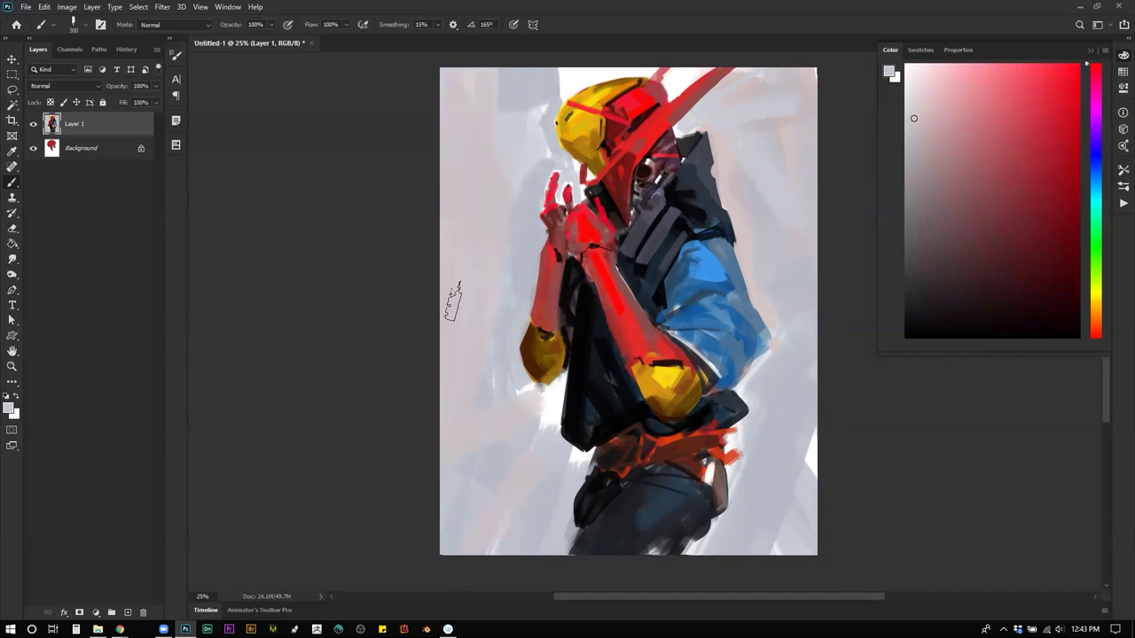
# Step: Mirror the canvas, blend a sampled light grey into the lower background behind the figure, and flip it back
pyautogui.hotkey('ctrl', 'shift', 'h')
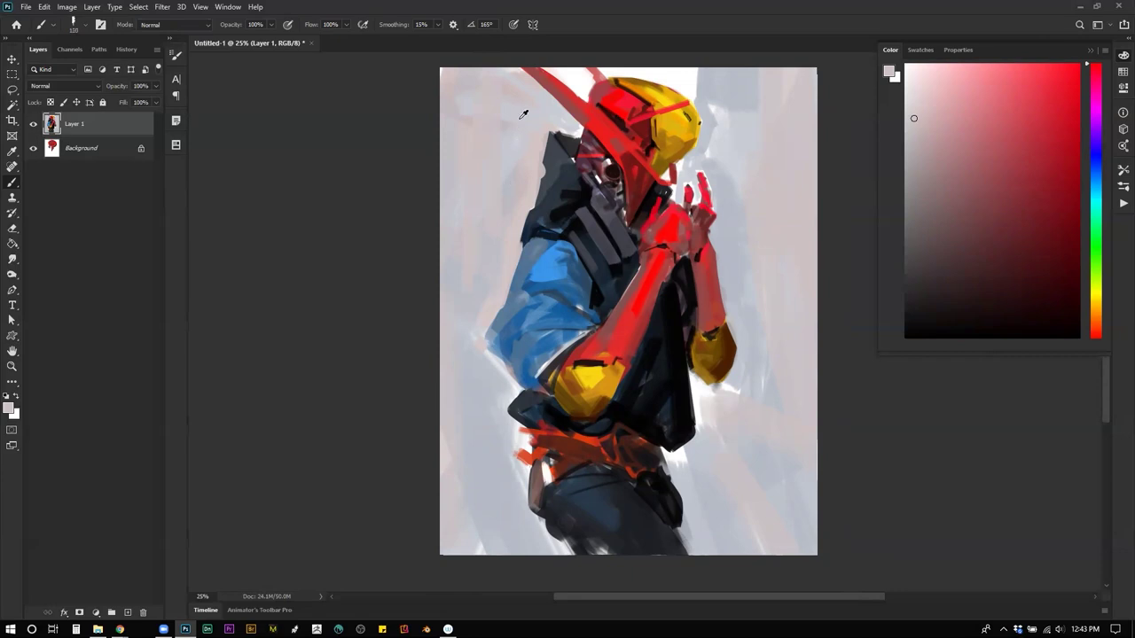
pyautogui.keyDown('alt'); pyautogui.click(497, 93); pyautogui.keyUp('alt')
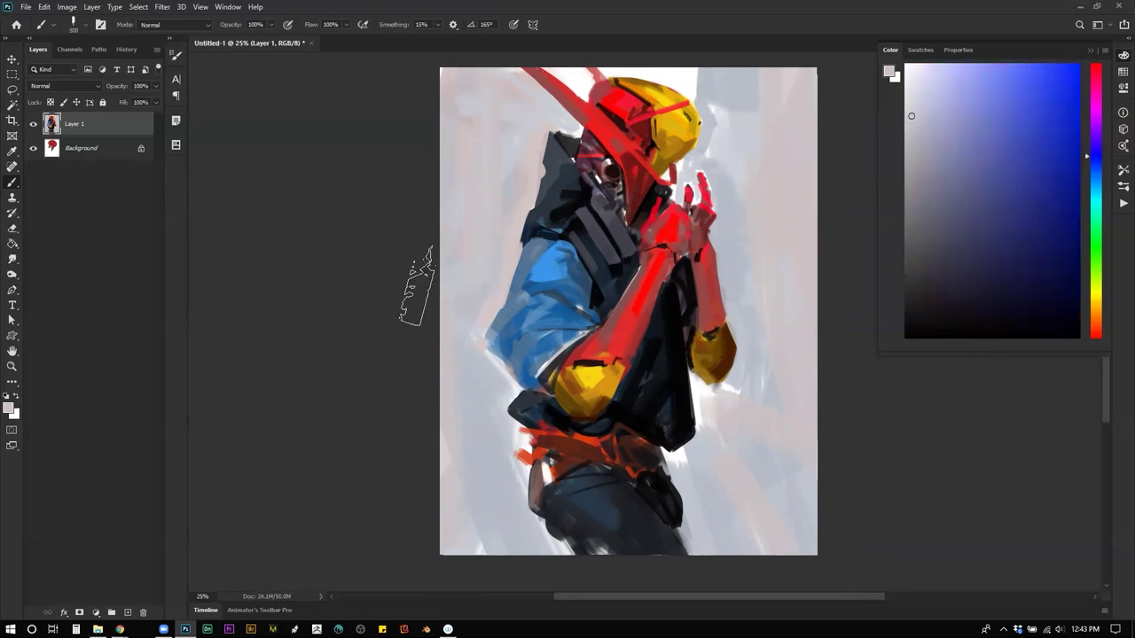
pyautogui.moveTo(490, 524); pyautogui.dragTo(502, 564)
pyautogui.hotkey('ctrl', 'shift', 'h')
# Step: Rework the pouch on the rear hip using a smaller brush and mauve-brown tones sampled around it
pyautogui.press('[')
pyautogui.press('[')
pyautogui.press('[')
pyautogui.keyDown('alt'); pyautogui.click(719, 470); pyautogui.keyUp('alt')
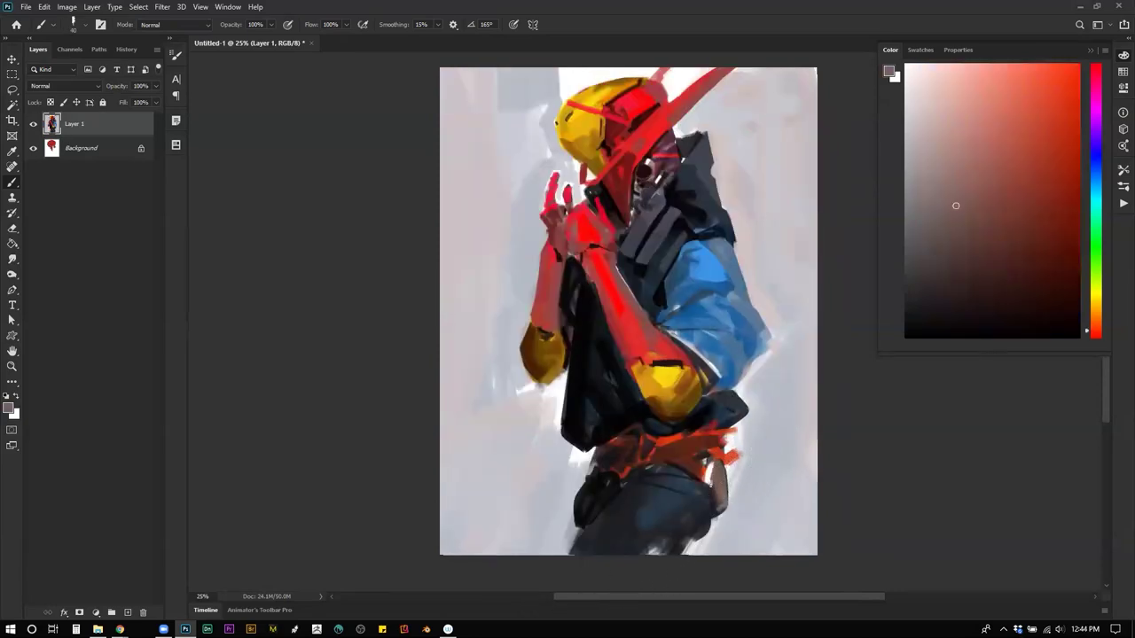
pyautogui.keyDown('alt'); pyautogui.click(716, 458); pyautogui.keyUp('alt')
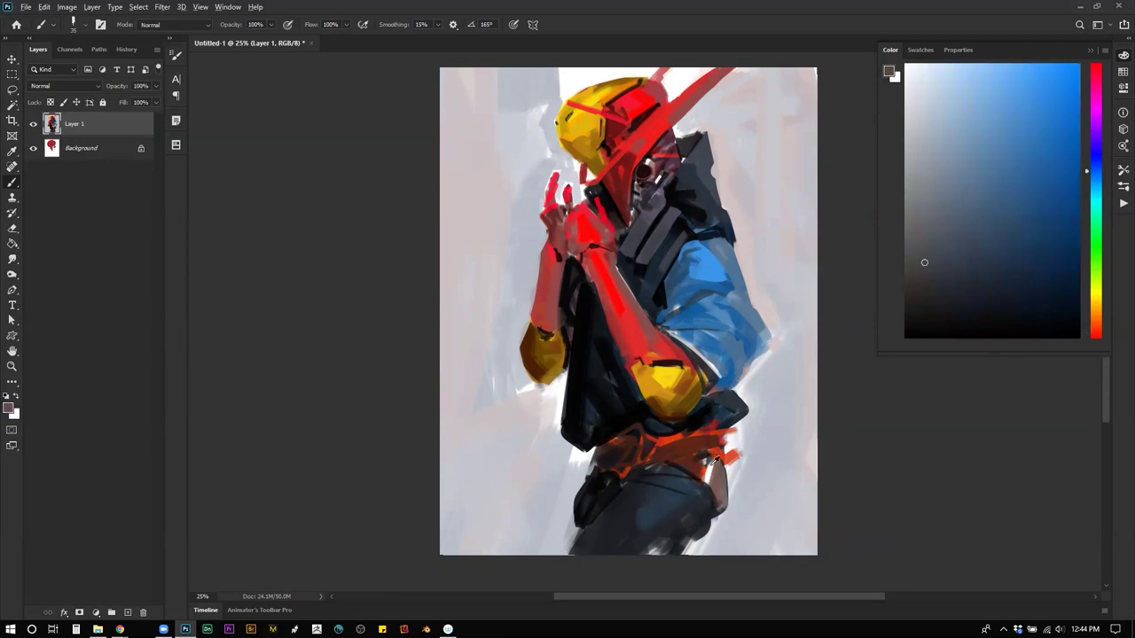
# Step: Mirror the canvas and add black accents under the blue sleeve by the elbow and along the collar
pyautogui.press('d')
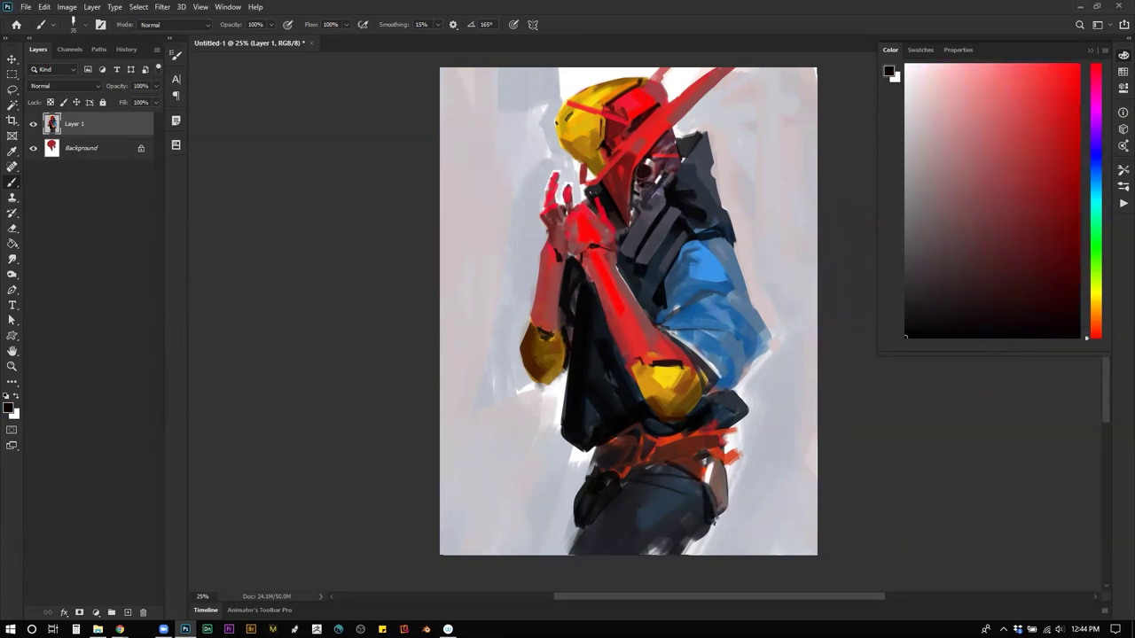
pyautogui.hotkey('ctrl', 'shift', 'h')
pyautogui.moveTo(543, 375)
pyautogui.mouseDown()
pyautogui.moveTo(592, 334)
pyautogui.moveTo(539, 367)
pyautogui.moveTo(543, 381)
pyautogui.moveTo(587, 334)
pyautogui.moveTo(546, 395)
pyautogui.mouseUp()
pyautogui.moveTo(566, 241)
pyautogui.mouseDown()
pyautogui.moveTo(586, 282)
pyautogui.moveTo(578, 268)
pyautogui.mouseUp()
# Step: Flip the canvas back and paint a lighter purple-grey stroke down the collar below the mask
pyautogui.press('z')
pyautogui.keyDown('alt'); pyautogui.click(682, 350); pyautogui.keyUp('alt')
pyautogui.keyDown('alt'); pyautogui.click(682, 350); pyautogui.keyUp('alt')
pyautogui.hotkey('ctrl', 'shift', 'h')
pyautogui.click(690, 351)
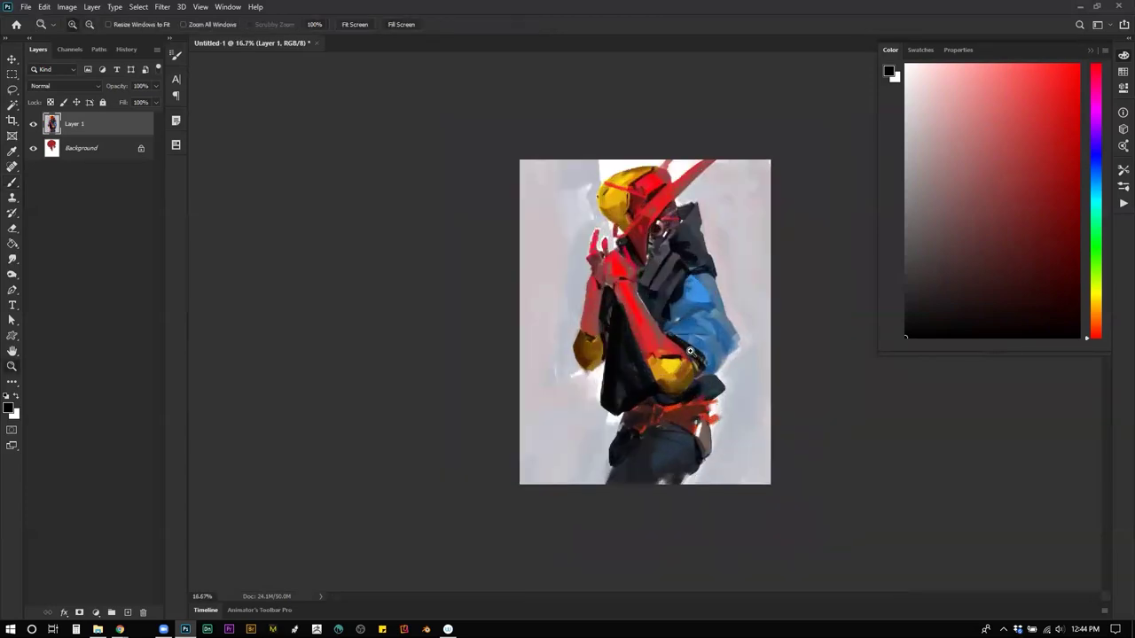
pyautogui.click(690, 350)
pyautogui.click(690, 350)
pyautogui.press('b')
pyautogui.keyDown('alt'); pyautogui.click(684, 171); pyautogui.keyUp('alt')
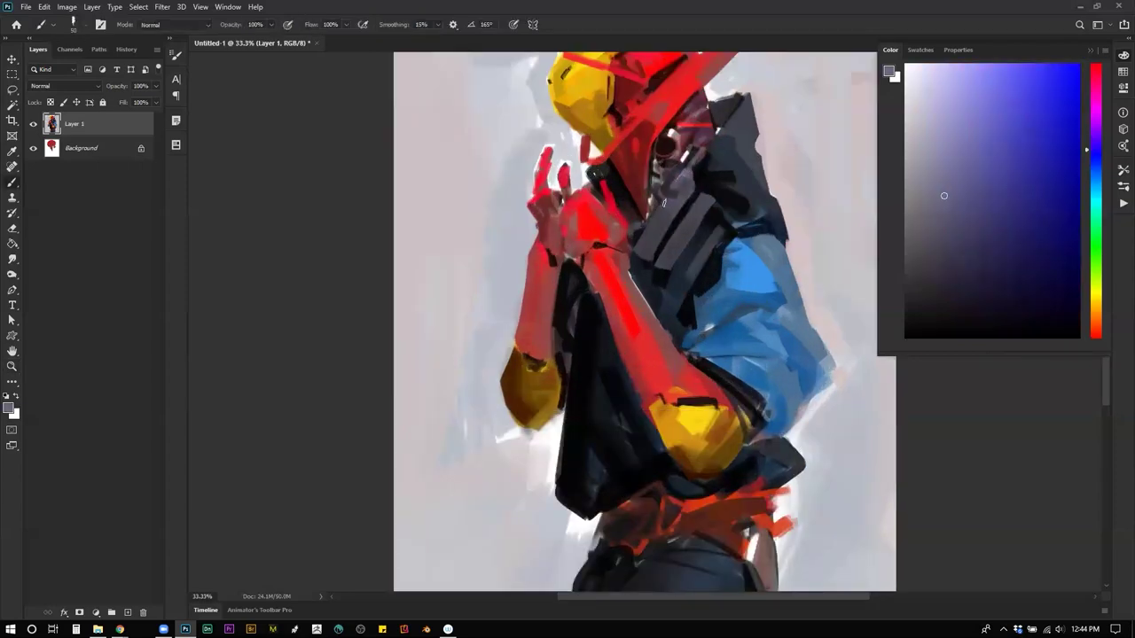
pyautogui.moveTo(686, 174); pyautogui.dragTo(664, 207)
# Step: Mirror the canvas and paint a purple-grey edge along the collar's base above the blue shoulder with a smaller brush
pyautogui.press('z')
pyautogui.keyDown('alt'); pyautogui.click(726, 248); pyautogui.keyUp('alt')
pyautogui.keyDown('alt'); pyautogui.click(726, 248); pyautogui.keyUp('alt')
pyautogui.keyDown('alt'); pyautogui.click(726, 248); pyautogui.keyUp('alt')
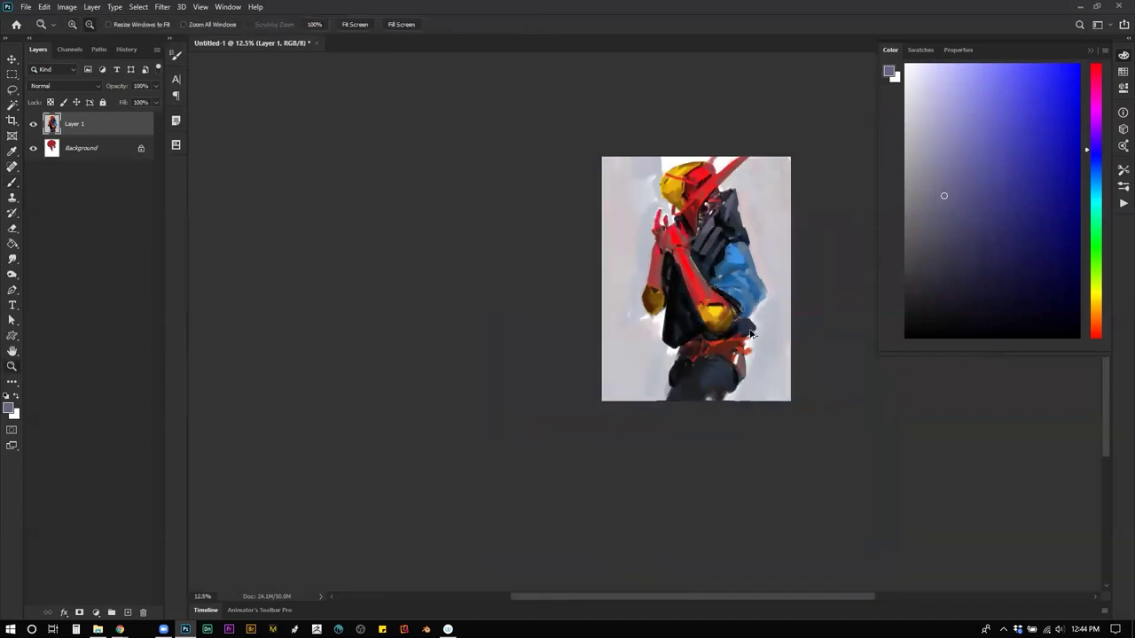
pyautogui.hotkey('ctrl', 'shift', 'h')
pyautogui.press('z')
pyautogui.click(681, 245)
pyautogui.click(681, 245)
pyautogui.press('b')
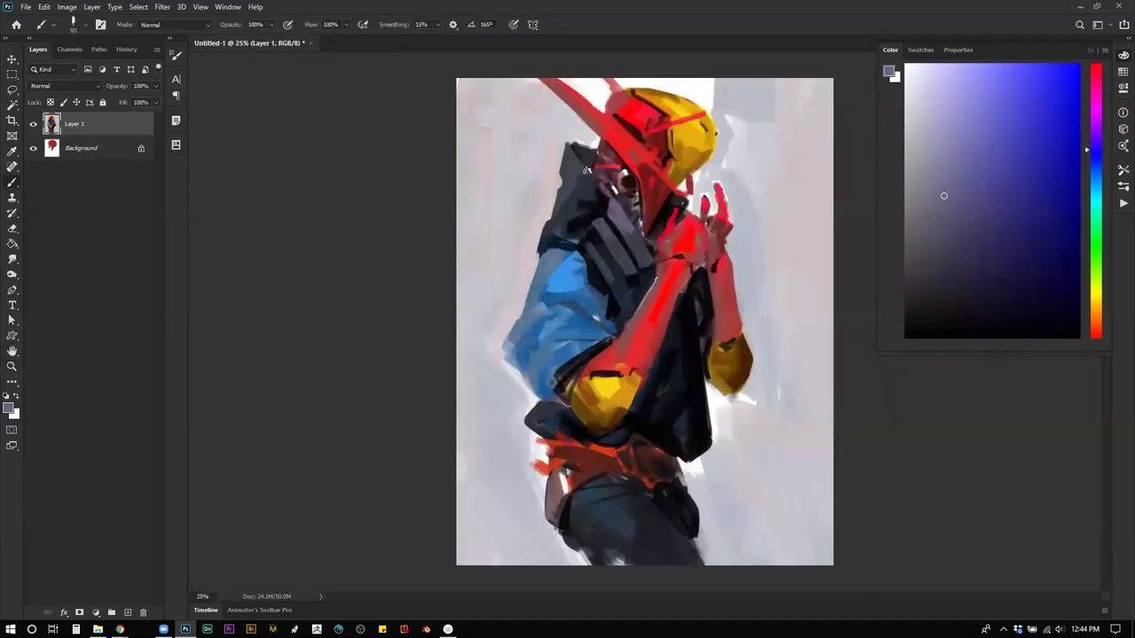
pyautogui.press('[')
pyautogui.press('[')
pyautogui.moveTo(583, 245)
pyautogui.mouseDown()
pyautogui.moveTo(594, 257)
pyautogui.moveTo(553, 236)
pyautogui.mouseUp()
# Step: Flip the canvas back and paint the number 5 on the blue upper sleeve in yellow sampled from the visor
pyautogui.press('z')
pyautogui.keyDown('alt'); pyautogui.click(625, 325); pyautogui.keyUp('alt')
pyautogui.keyDown('alt'); pyautogui.click(625, 325); pyautogui.keyUp('alt')
pyautogui.keyDown('alt'); pyautogui.click(625, 325); pyautogui.keyUp('alt')
pyautogui.hotkey('ctrl', 'shift', 'h')
pyautogui.hotkey('ctrl', '0')
pyautogui.press('b')
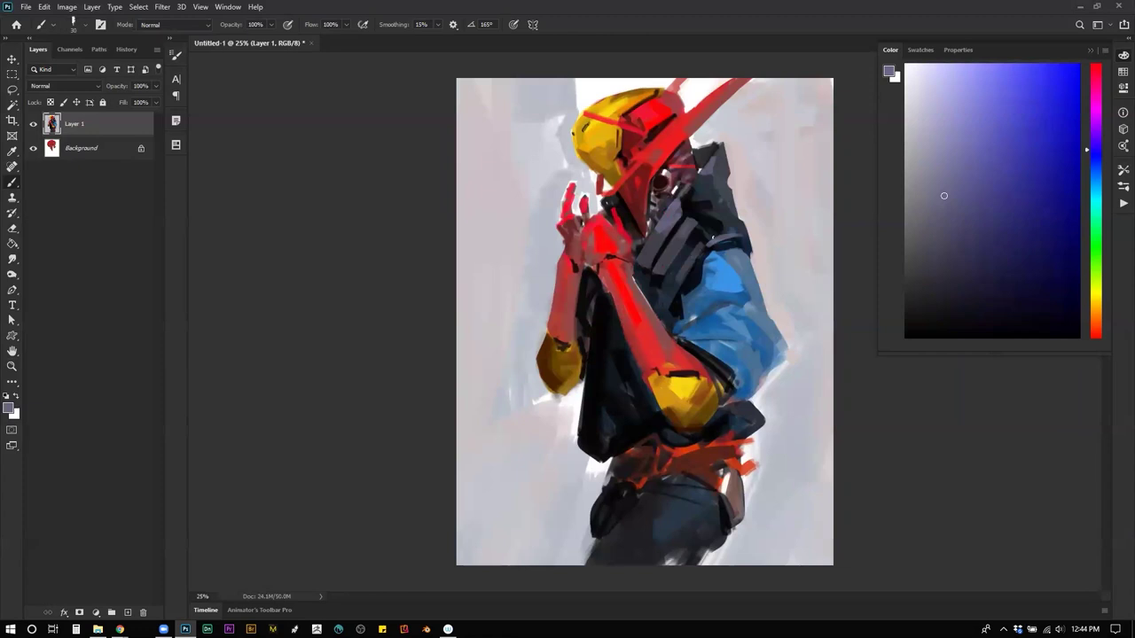
pyautogui.keyDown('alt'); pyautogui.click(615, 106); pyautogui.keyUp('alt')
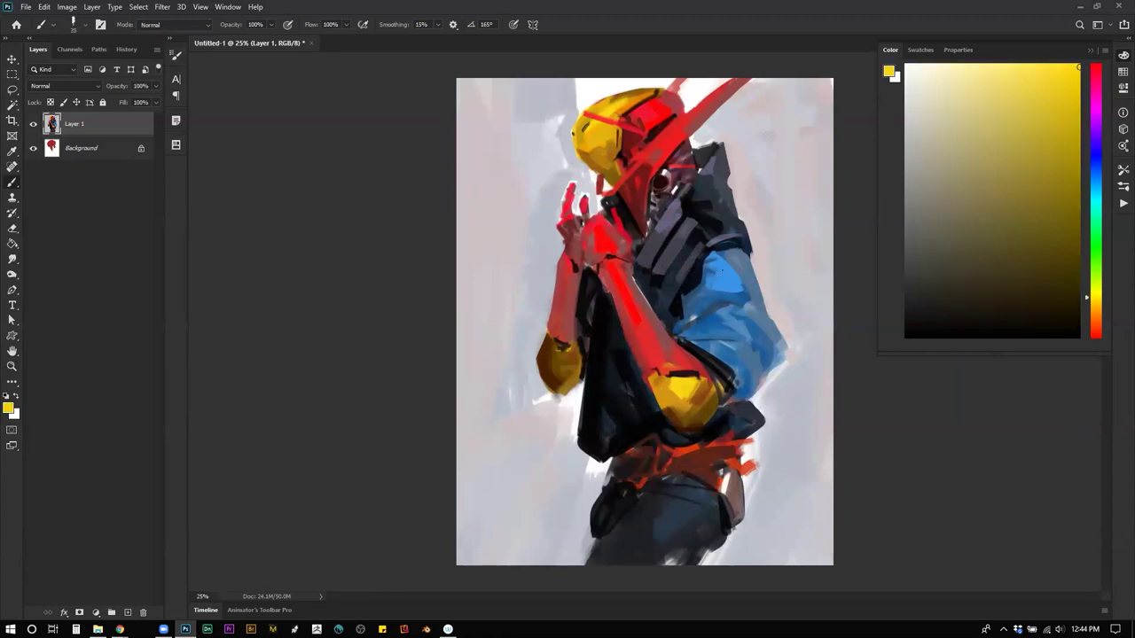
pyautogui.hotkey('ctrl', 'z')
pyautogui.moveTo(734, 263)
pyautogui.mouseDown()
pyautogui.moveTo(723, 271)
pyautogui.moveTo(738, 277)
pyautogui.mouseUp()
# Step: Check the sleeve number mirrored and touch up the 5 with its own sampled yellow
pyautogui.press('z')
pyautogui.keyDown('alt'); pyautogui.doubleClick(724, 373); pyautogui.keyUp('alt')
pyautogui.hotkey('ctrl', 'shift', 'h')
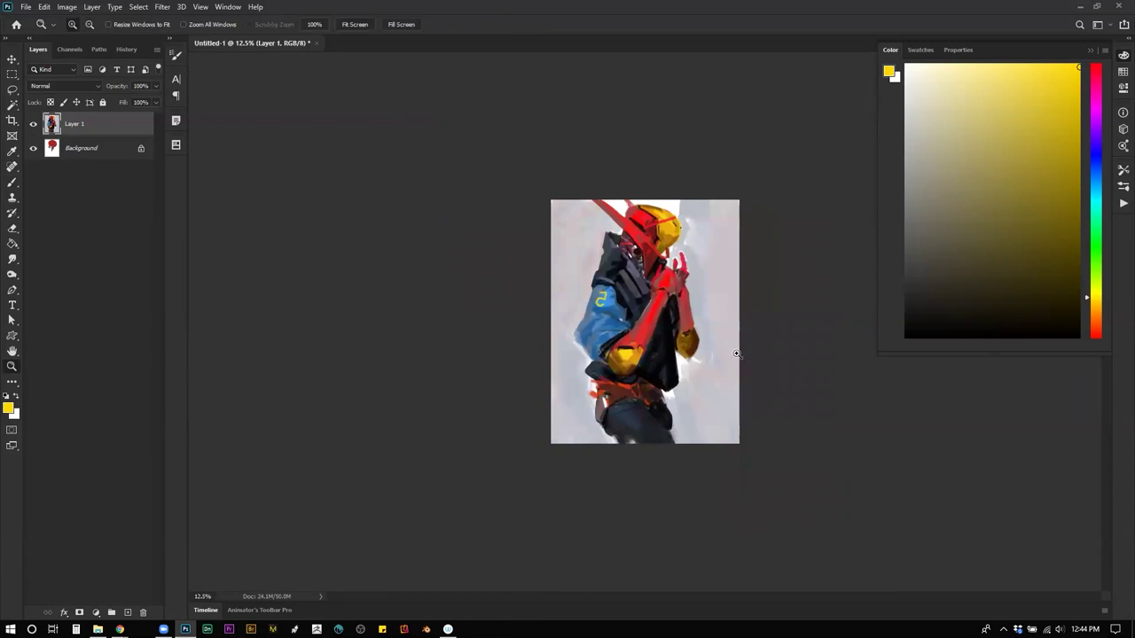
pyautogui.click(720, 342)
pyautogui.press('h')
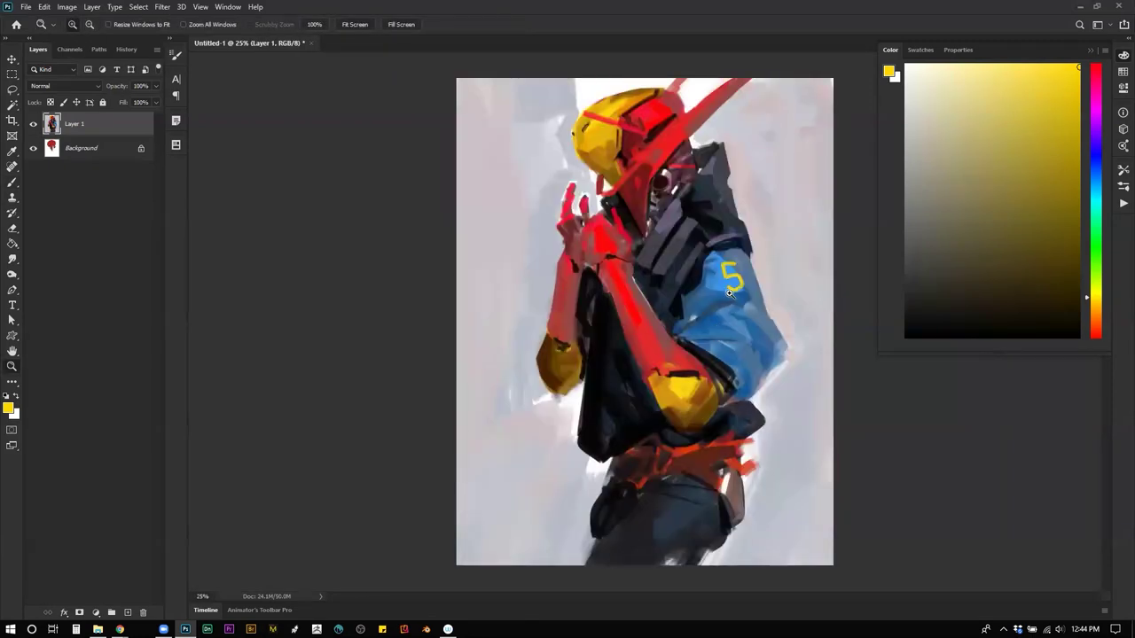
pyautogui.click(743, 263)
pyautogui.press('b')
pyautogui.keyDown('alt'); pyautogui.click(768, 253); pyautogui.keyUp('alt')
pyautogui.keyDown('alt'); pyautogui.click(766, 255); pyautogui.keyUp('alt')
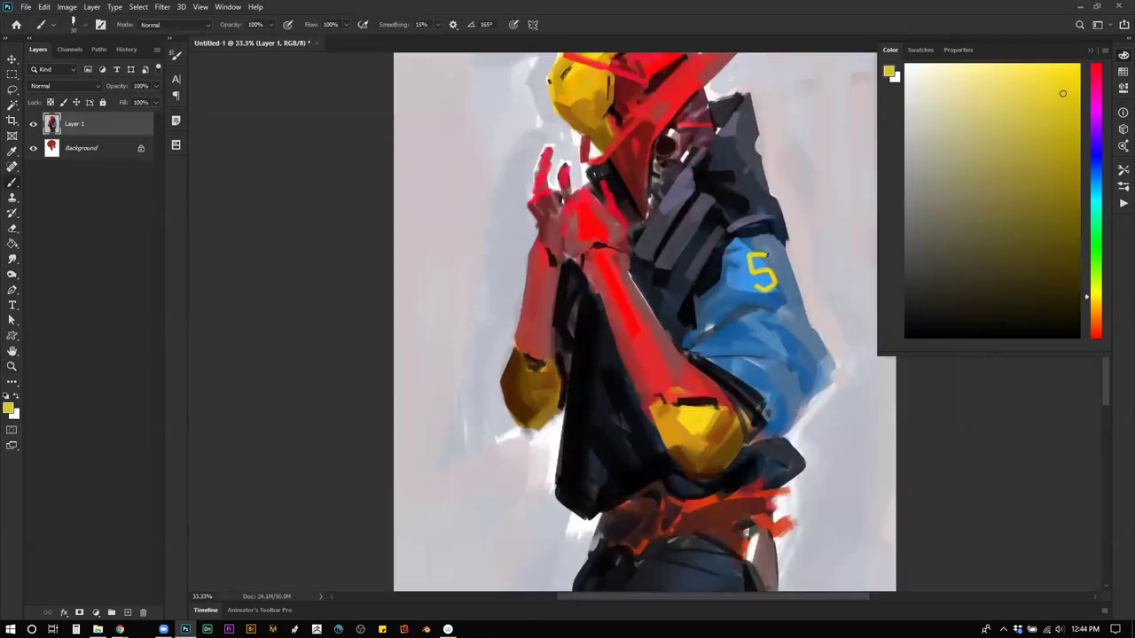
# Step: Darken the collar tip behind the mask with sampled near-black and tidy its edge with sampled light background grey
pyautogui.press('z')
pyautogui.keyDown('alt'); pyautogui.click(722, 175); pyautogui.keyUp('alt')
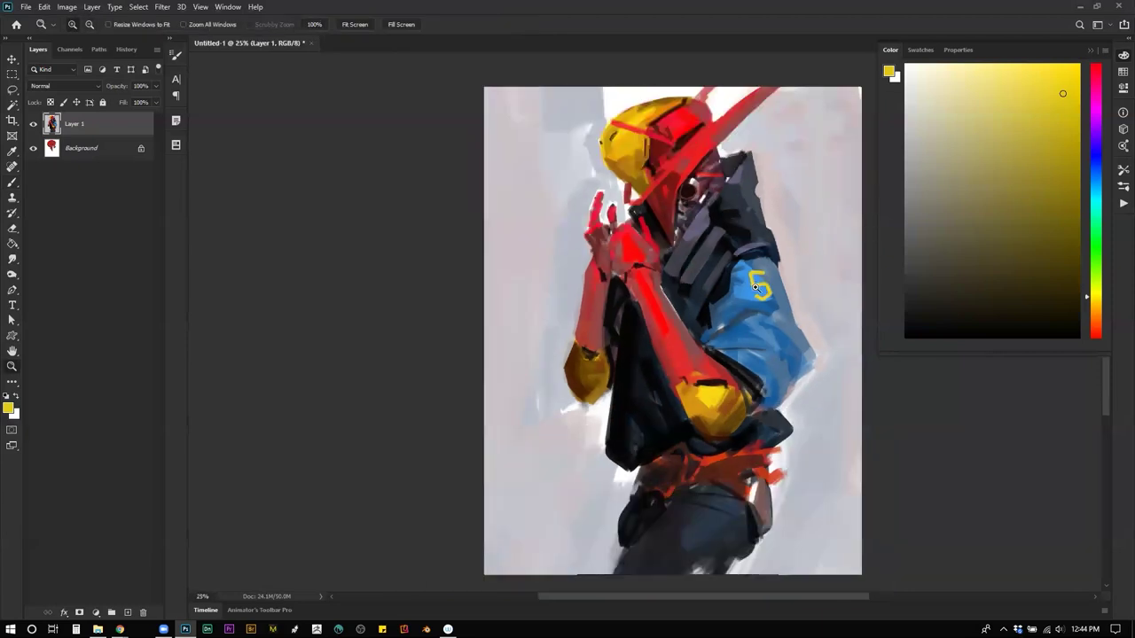
pyautogui.press('b')
pyautogui.keyDown('alt'); pyautogui.click(722, 177); pyautogui.keyUp('alt')
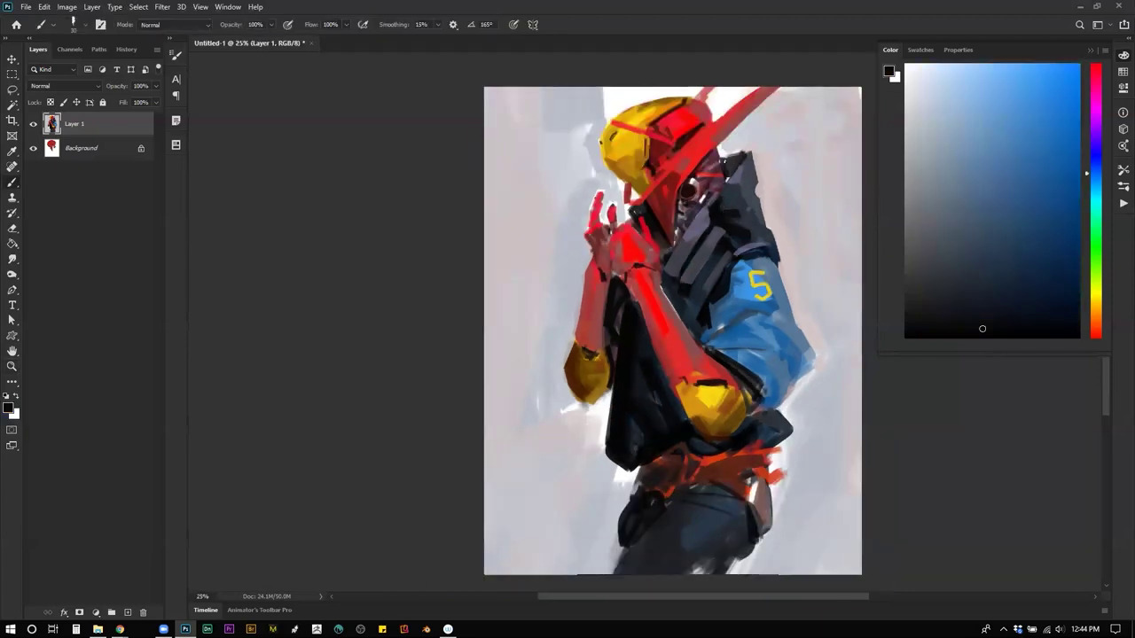
pyautogui.moveTo(741, 160)
pyautogui.mouseDown()
pyautogui.moveTo(729, 174)
pyautogui.moveTo(747, 159)
pyautogui.moveTo(741, 170)
pyautogui.mouseUp()
pyautogui.keyDown('alt'); pyautogui.click(751, 164); pyautogui.keyUp('alt')
pyautogui.keyDown('alt'); pyautogui.click(742, 146); pyautogui.keyUp('alt')
pyautogui.keyDown('alt'); pyautogui.click(738, 144); pyautogui.keyUp('alt')
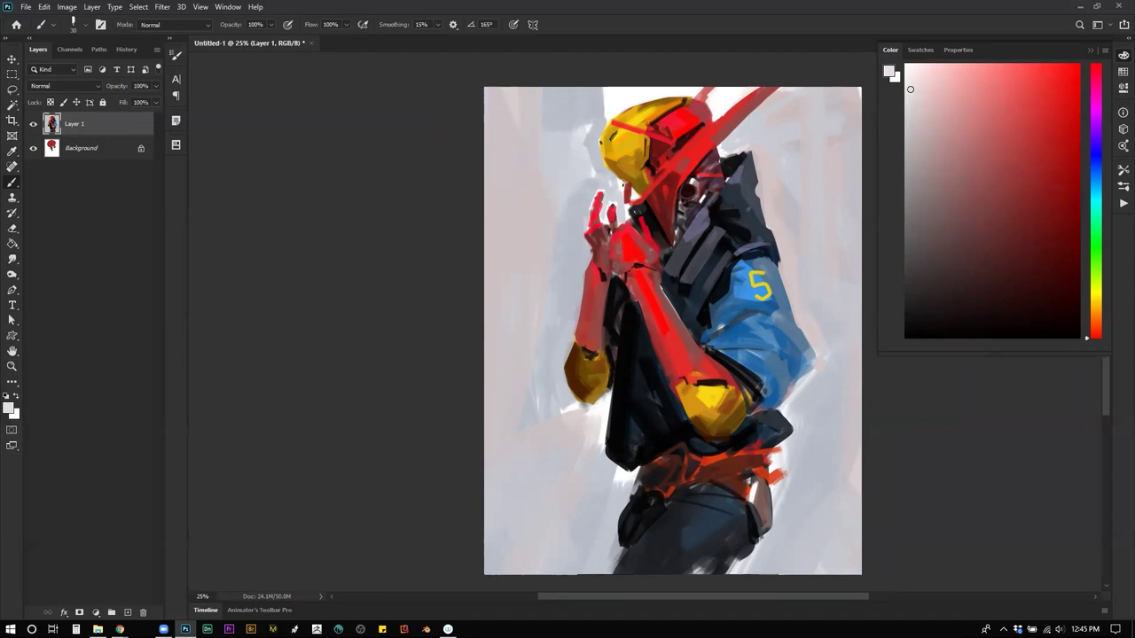
pyautogui.keyDown('alt'); pyautogui.click(638, 179); pyautogui.keyUp('alt')
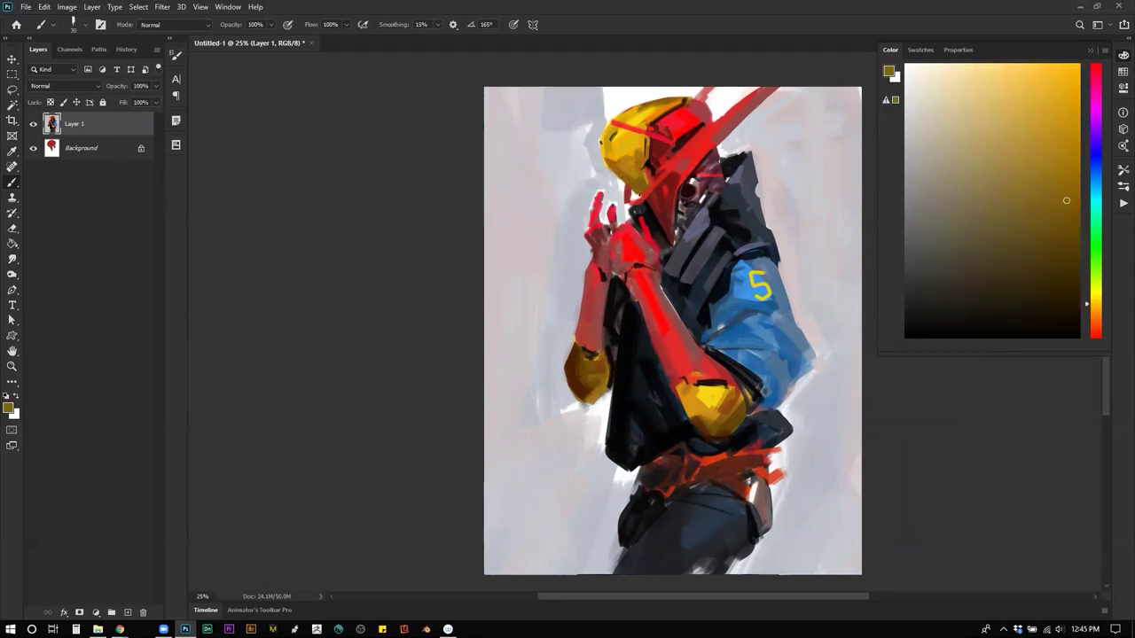
pyautogui.keyDown('alt'); pyautogui.click(641, 199); pyautogui.keyUp('alt')
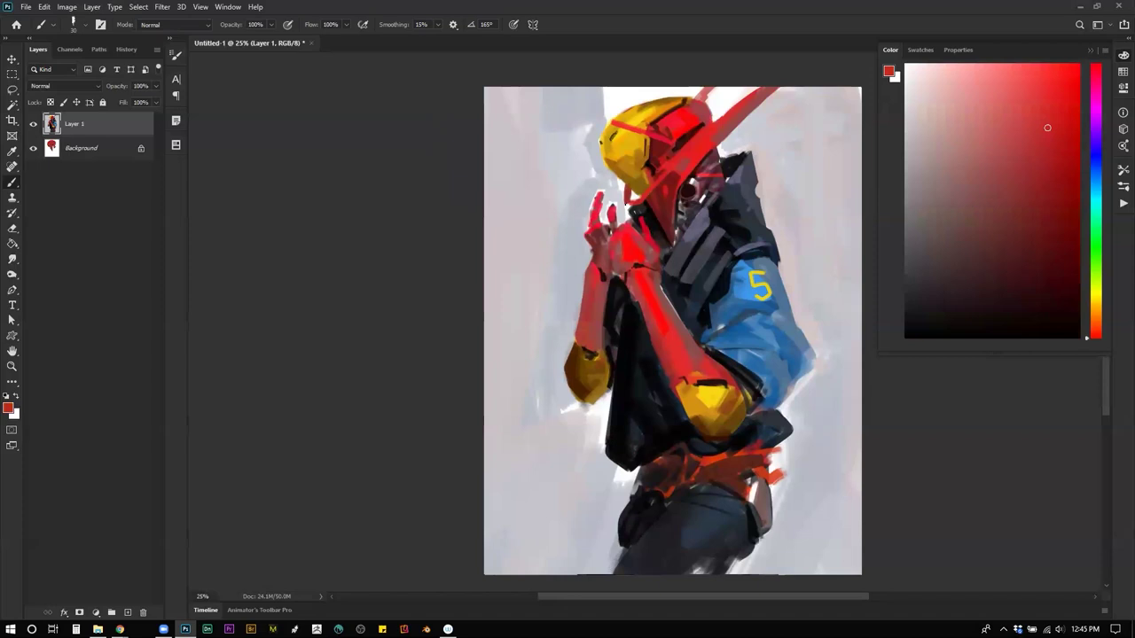
pyautogui.keyDown('alt'); pyautogui.click(670, 187); pyautogui.keyUp('alt')
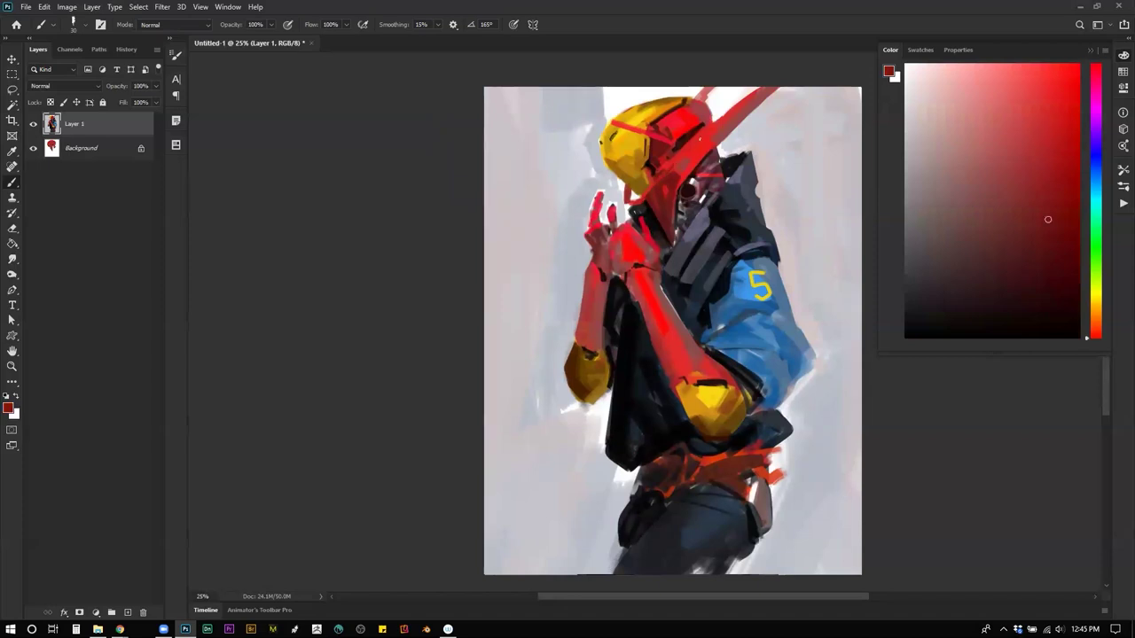
pyautogui.hotkey('ctrl', 'z')
pyautogui.press('[')
pyautogui.moveTo(653, 188); pyautogui.dragTo(698, 145)
pyautogui.hotkey('ctrl', 'z')
# Step: Mirror the canvas, shade the red top of the helmet with a deeper crimson, and flip the canvas back
pyautogui.hotkey('ctrl', 'shift', 'h')
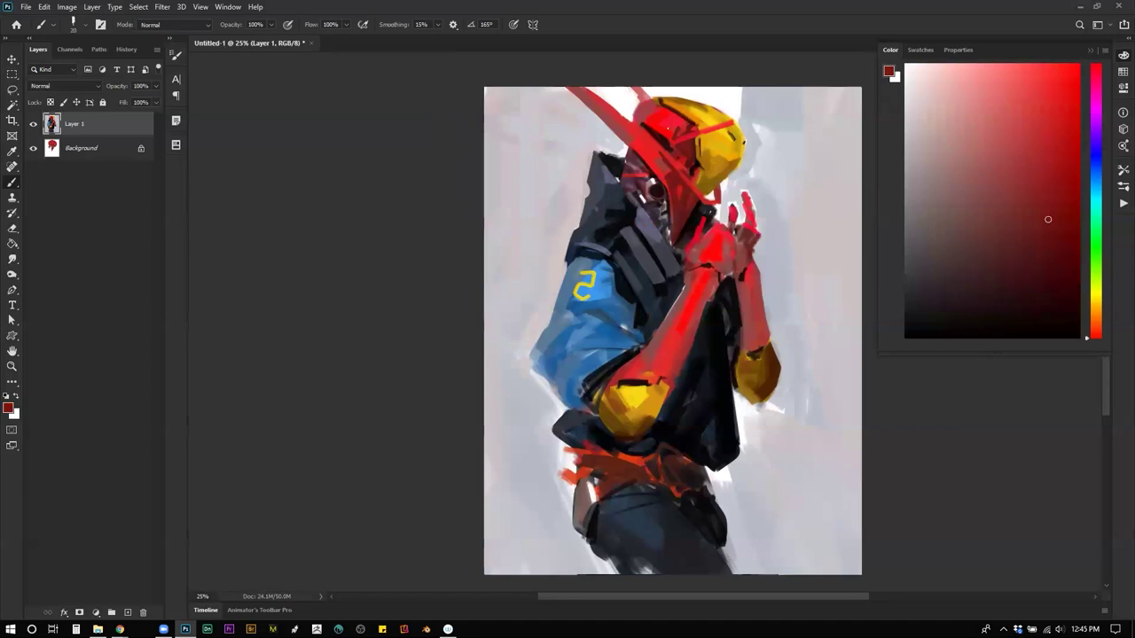
pyautogui.keyDown('alt'); pyautogui.click(663, 128); pyautogui.keyUp('alt')
pyautogui.moveTo(1055, 147); pyautogui.dragTo(1076, 181)
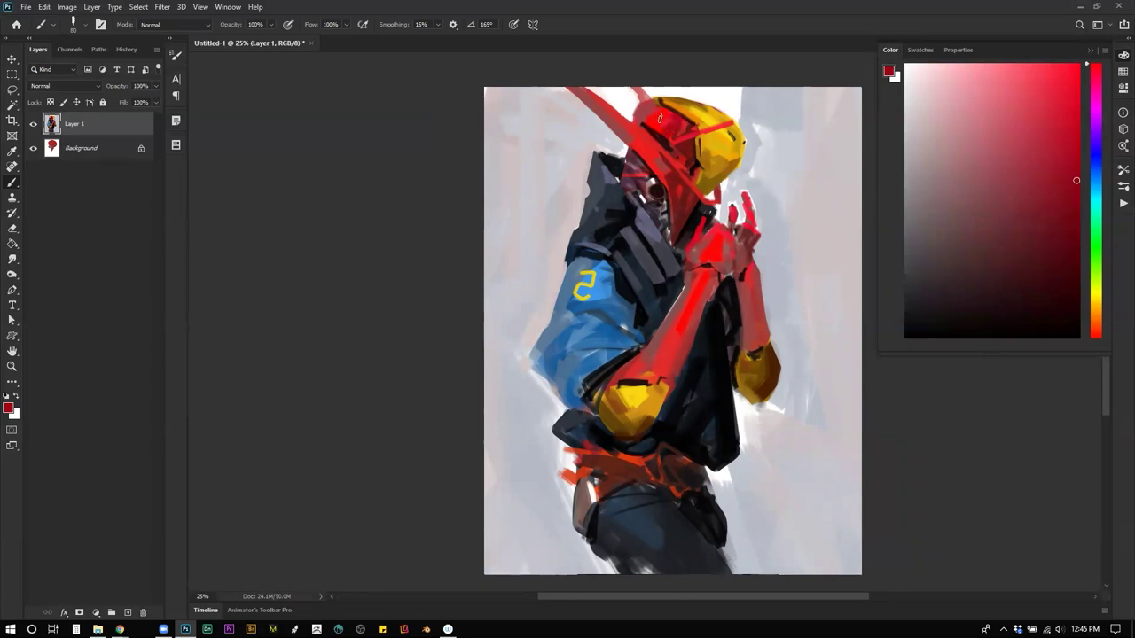
pyautogui.hotkey('ctrl', 'shift', 'h')
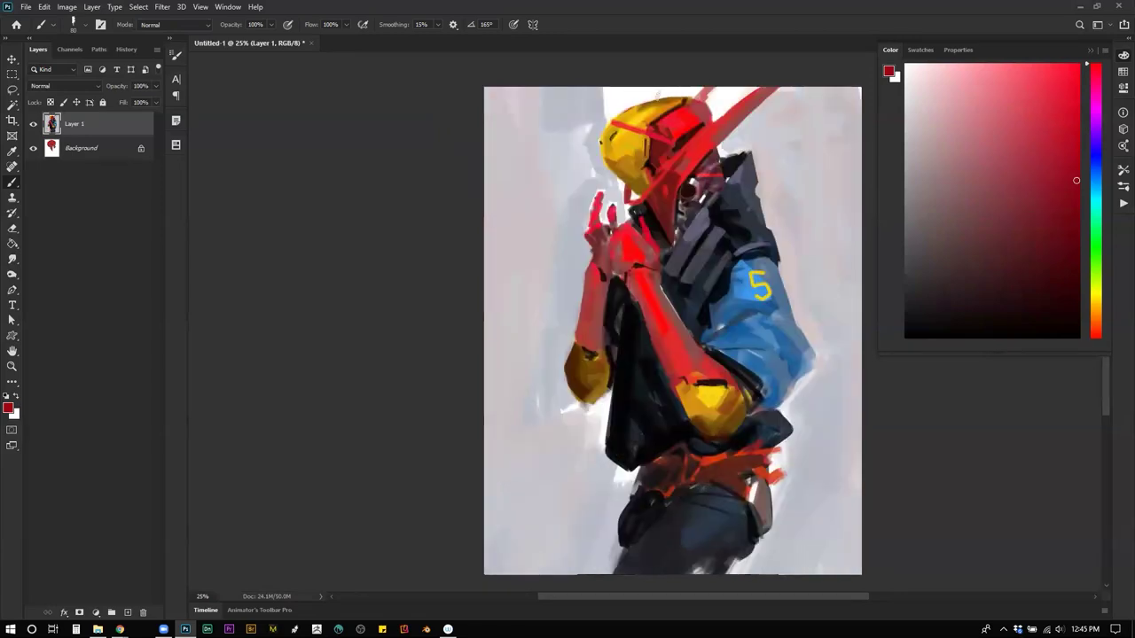
# Step: Paint a muted brown stroke across the yellow pad on the near elbow
pyautogui.keyDown('alt'); pyautogui.click(648, 107); pyautogui.keyUp('alt')
pyautogui.keyDown('alt'); pyautogui.click(674, 96); pyautogui.keyUp('alt')
pyautogui.click(982, 225)
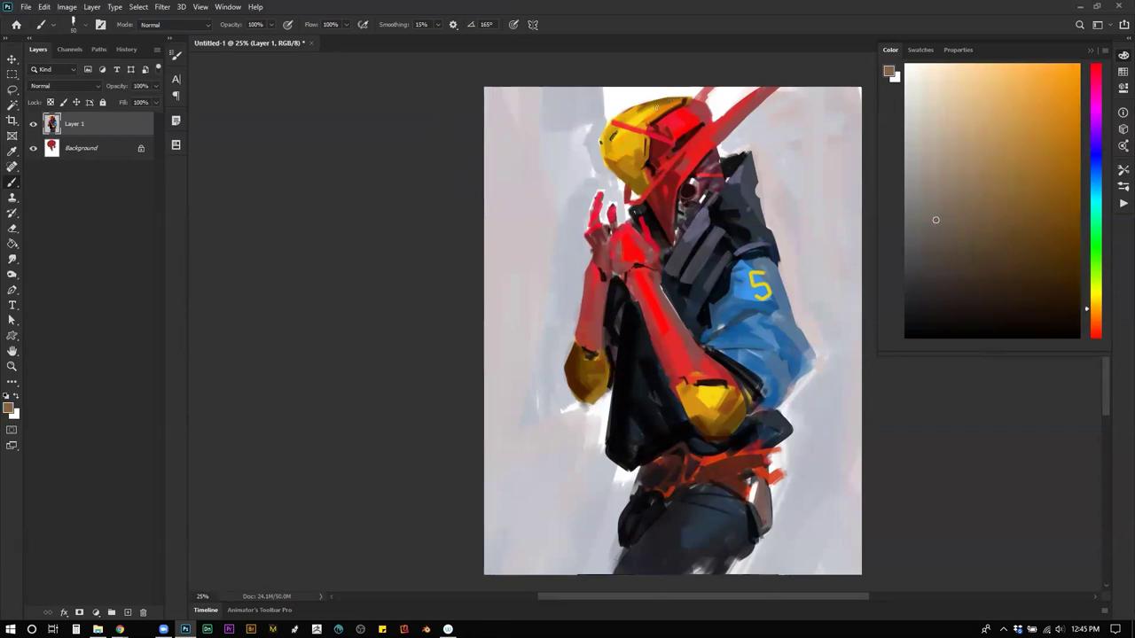
pyautogui.moveTo(712, 396)
pyautogui.mouseDown()
pyautogui.moveTo(741, 399)
pyautogui.moveTo(722, 419)
pyautogui.mouseUp()
# Step: Shade the folds of the blue sleeve with a dark slate blue derived from its sampled colour
pyautogui.keyDown('alt'); pyautogui.click(732, 321); pyautogui.keyUp('alt')
pyautogui.moveTo(1010, 177)
pyautogui.mouseDown()
pyautogui.moveTo(1026, 207)
pyautogui.moveTo(999, 247)
pyautogui.moveTo(968, 257)
pyautogui.mouseUp()
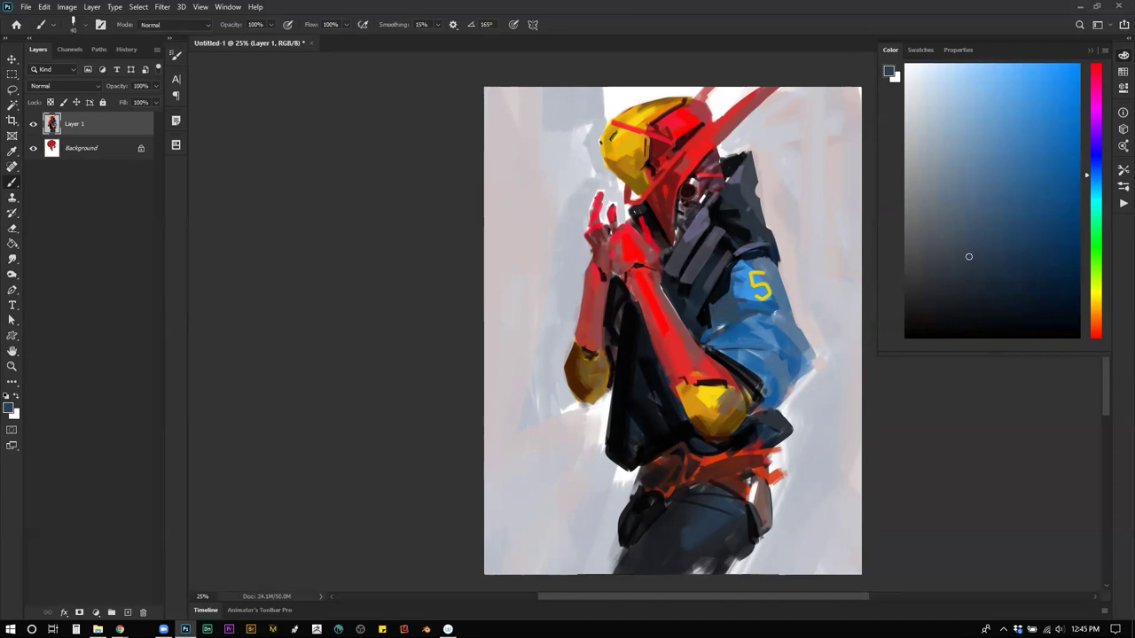
pyautogui.moveTo(715, 336); pyautogui.dragTo(763, 335)
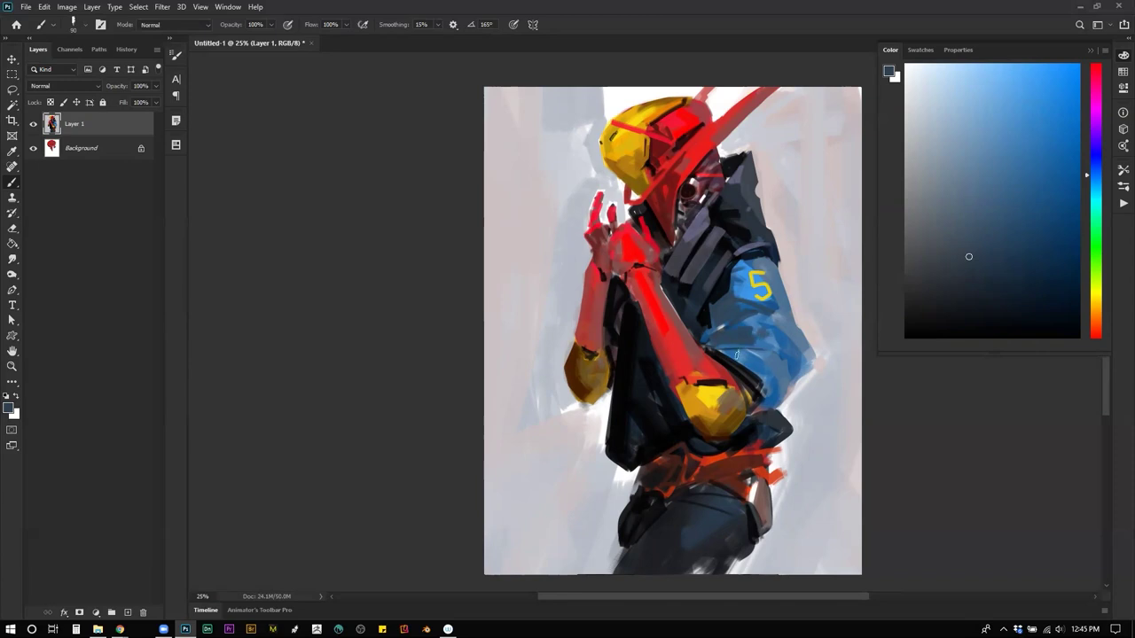
# Step: Examine the whole figure at reduced size, both mirrored and in its original orientation
pyautogui.press('z')
pyautogui.keyDown('alt'); pyautogui.click(787, 410); pyautogui.keyUp('alt')
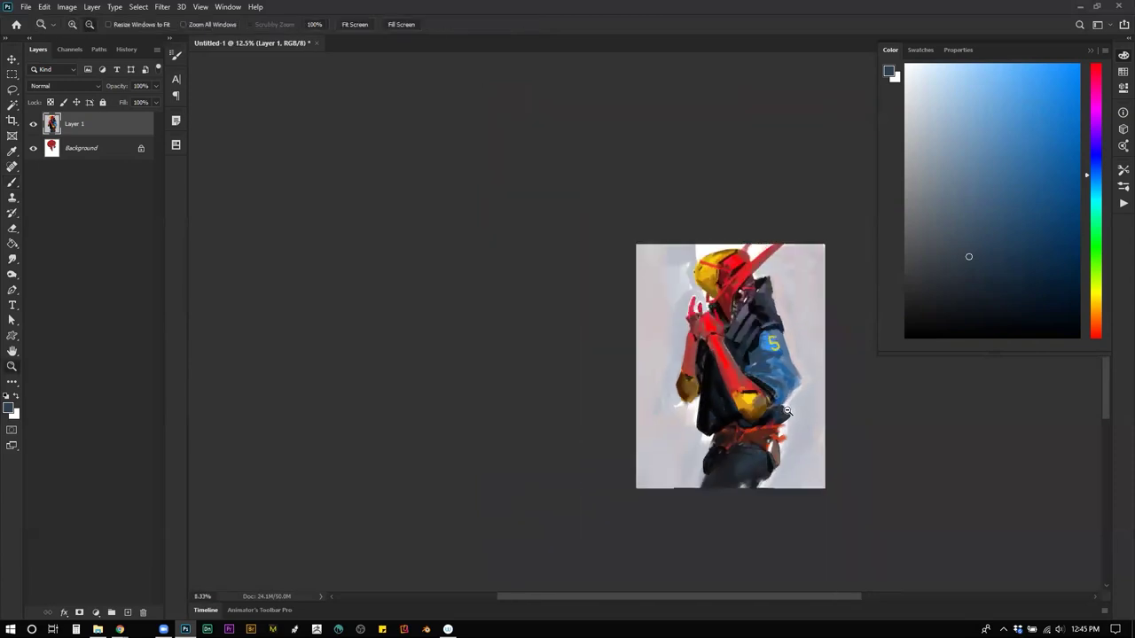
pyautogui.hotkey('ctrl', 'shift', 'h')
pyautogui.click(729, 366)
pyautogui.click(729, 366)
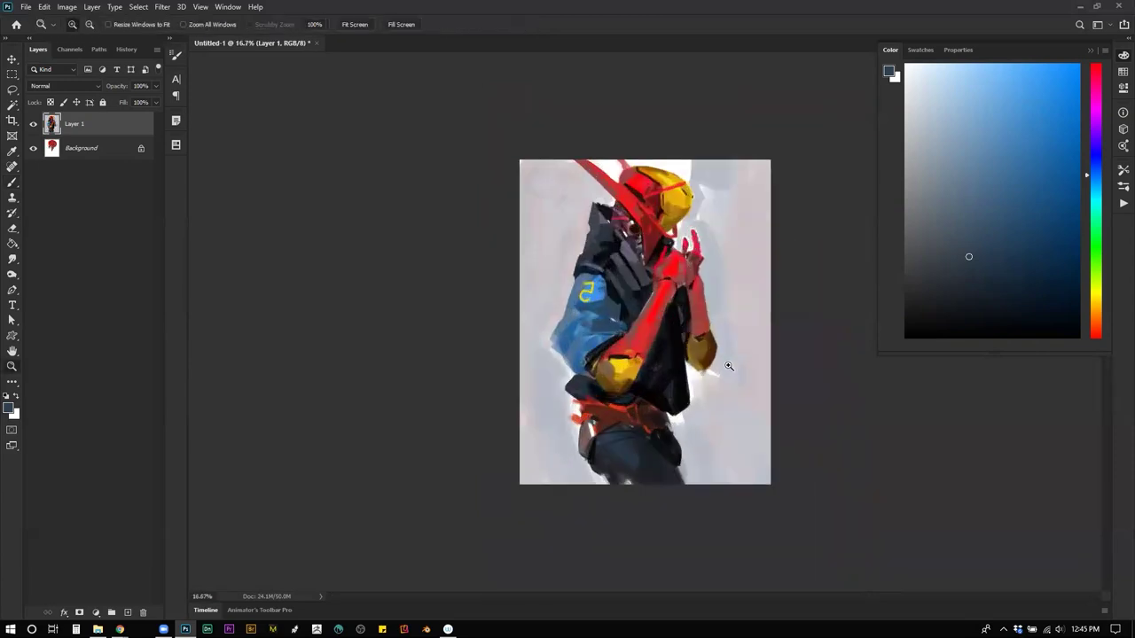
pyautogui.hotkey('ctrl', '+')
pyautogui.press('b')
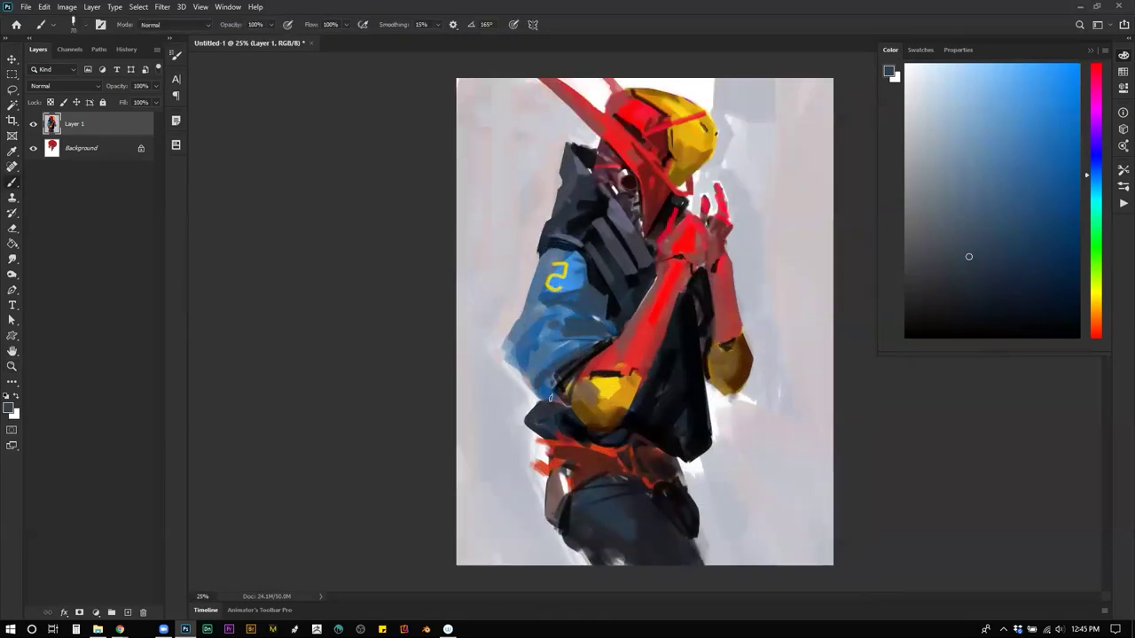
pyautogui.press('z')
pyautogui.keyDown('alt'); pyautogui.click(686, 395); pyautogui.keyUp('alt')
pyautogui.keyDown('alt'); pyautogui.click(686, 395); pyautogui.keyUp('alt')
pyautogui.hotkey('ctrl', 'shift', 'h')
pyautogui.hotkey('ctrl', '+')
pyautogui.hotkey('ctrl', '+')
pyautogui.press('b')
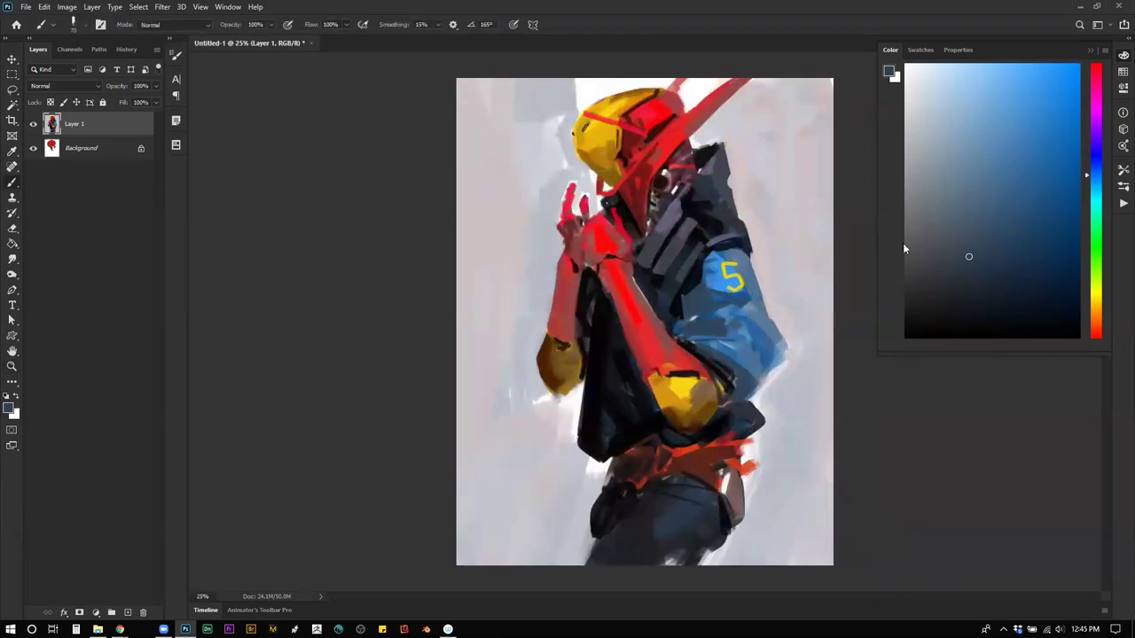
# Step: Paint dark blue-grey shadows on the lower sleeve and its elbow corner, and check the figure small and mirrored
pyautogui.click(940, 290)
pyautogui.press(']')
pyautogui.moveTo(744, 378); pyautogui.dragTo(739, 394)
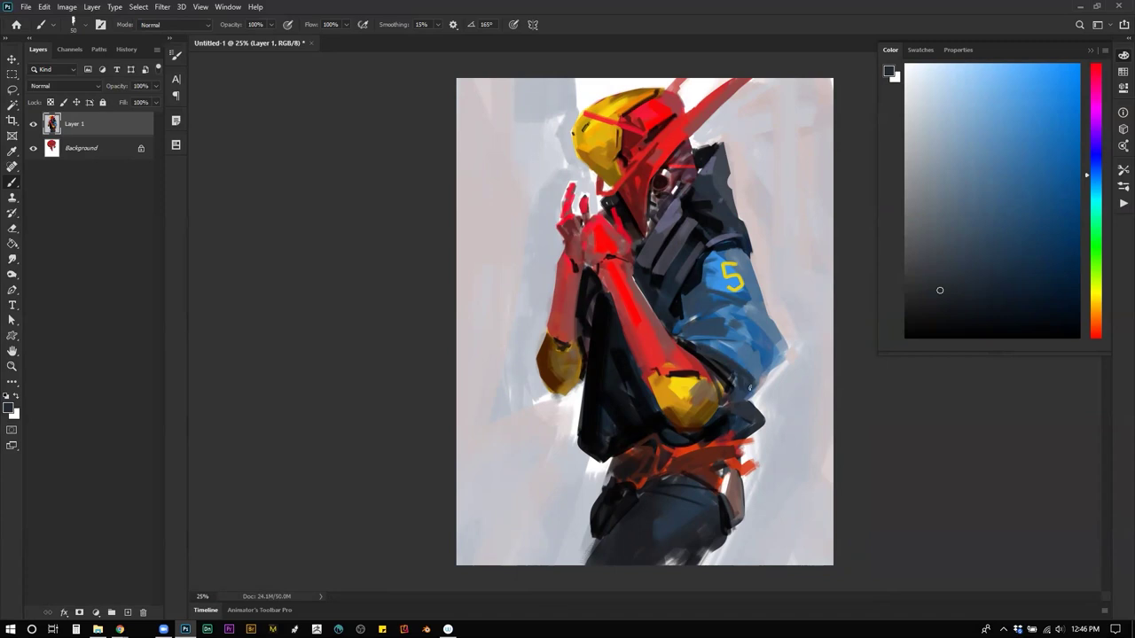
pyautogui.moveTo(761, 333); pyautogui.dragTo(774, 355)
pyautogui.press('z')
pyautogui.keyDown('alt'); pyautogui.click(752, 390); pyautogui.keyUp('alt')
pyautogui.keyDown('alt'); pyautogui.click(752, 390); pyautogui.keyUp('alt')
pyautogui.hotkey('ctrl', 'shift', 'h')
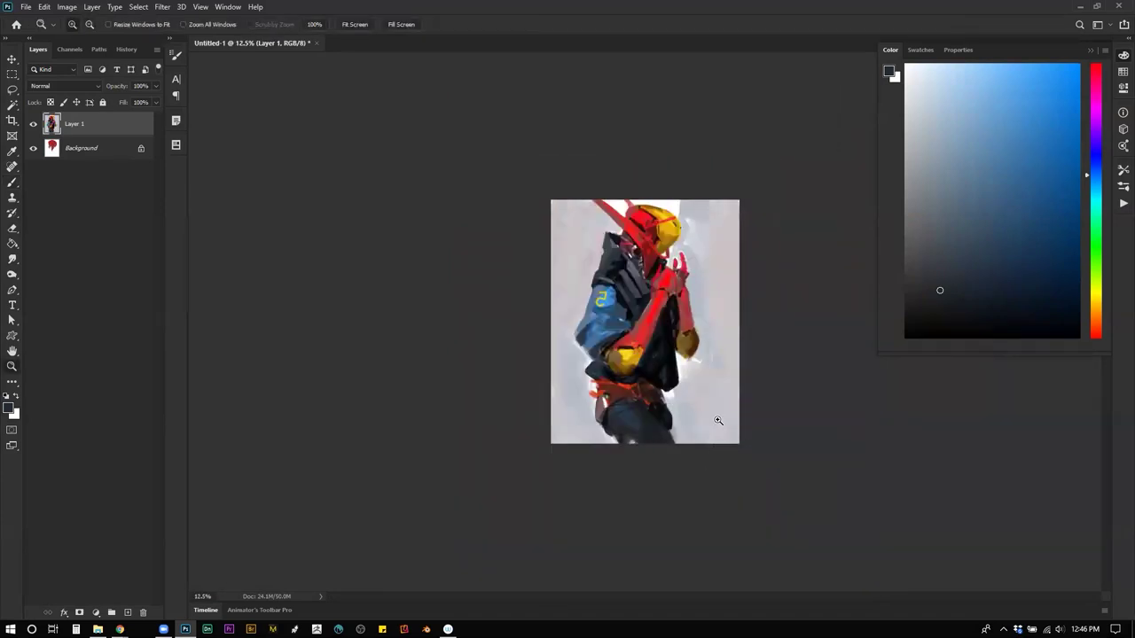
pyautogui.hotkey('ctrl', '+')
pyautogui.press('b')
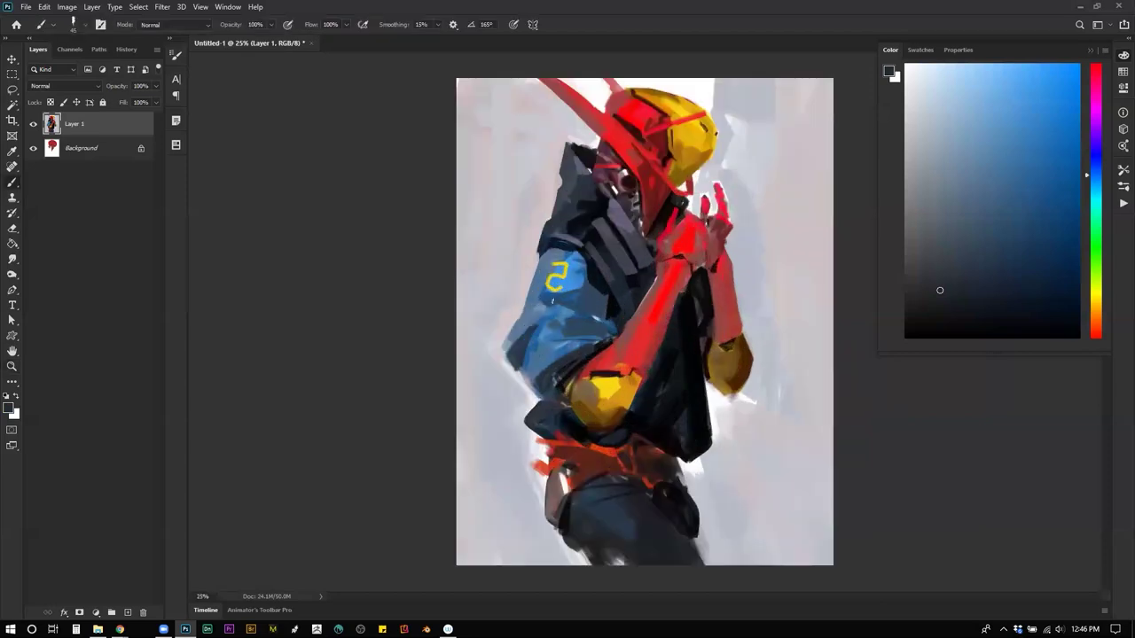
# Step: Undo the last small stroke, rework the sleeve below the 5 with sampled blues, and flip the canvas back
pyautogui.press('[')
pyautogui.hotkey('ctrl', 'z')
pyautogui.keyDown('alt'); pyautogui.click(559, 301); pyautogui.keyUp('alt')
pyautogui.keyDown('alt'); pyautogui.click(578, 291); pyautogui.keyUp('alt')
pyautogui.keyDown('alt'); pyautogui.click(574, 291); pyautogui.keyUp('alt')
pyautogui.keyDown('alt'); pyautogui.click(586, 290); pyautogui.keyUp('alt')
pyautogui.hotkey('ctrl', 'shift', 'h')
pyautogui.keyDown('alt'); pyautogui.click(725, 316); pyautogui.keyUp('alt')
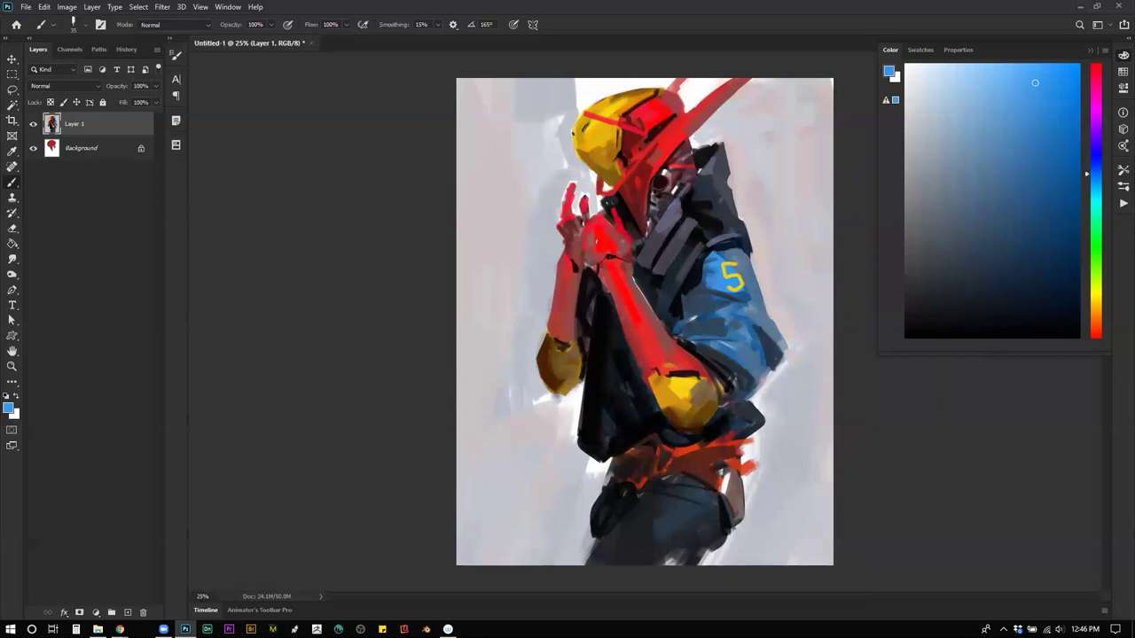
# Step: Mute the bright red on the back of the front hand with a sampled dusty red and mirror the canvas
pyautogui.keyDown('alt'); pyautogui.click(601, 249); pyautogui.keyUp('alt')
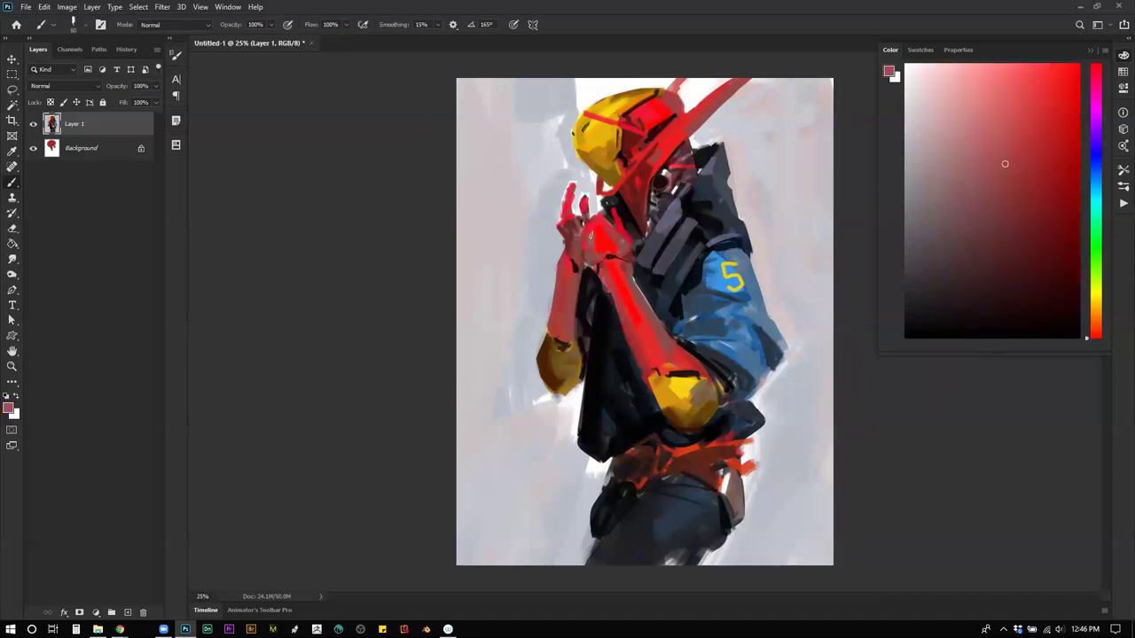
pyautogui.moveTo(598, 229); pyautogui.dragTo(599, 251)
pyautogui.hotkey('ctrl', 'shift', 'h')
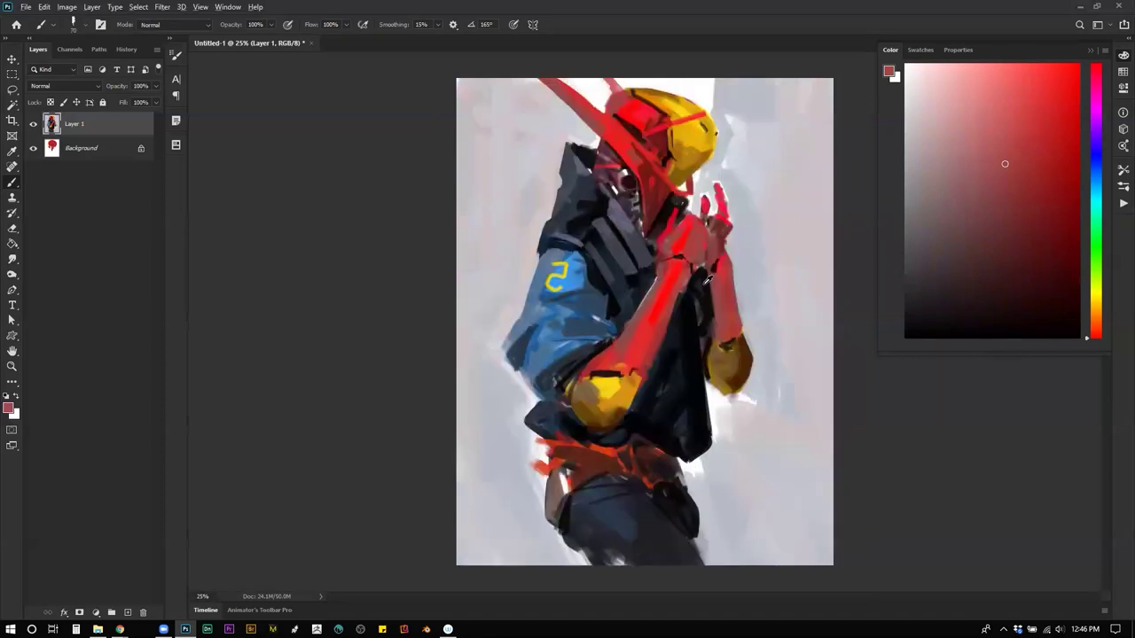
# Step: Paint a thin black shadow between the two hands with a smaller brush, check it at reduced size, and flip the canvas back
pyautogui.keyDown('alt'); pyautogui.click(706, 280); pyautogui.keyUp('alt')
pyautogui.press('[')
pyautogui.moveTo(706, 243); pyautogui.dragTo(706, 272)
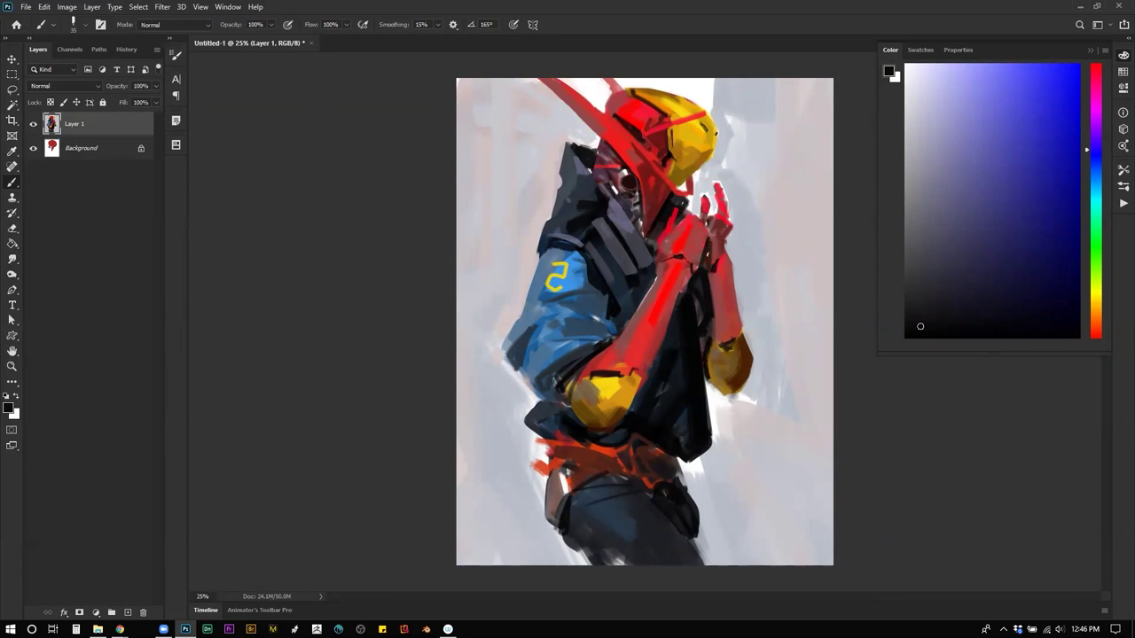
pyautogui.press('z')
pyautogui.keyDown('alt'); pyautogui.click(682, 359); pyautogui.keyUp('alt')
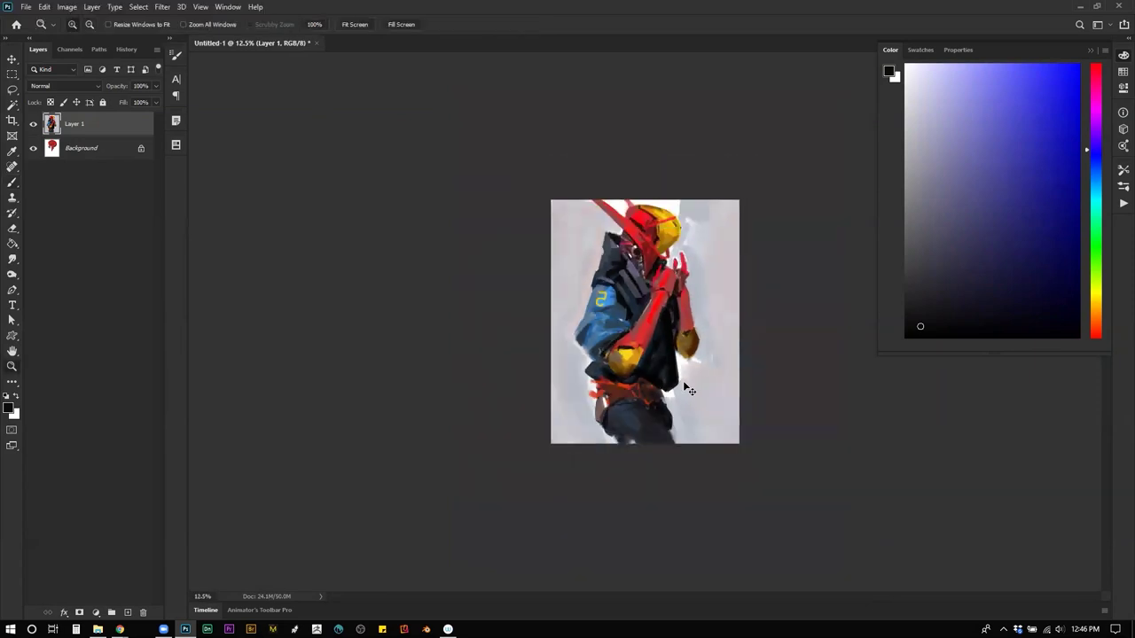
pyautogui.press('h')
pyautogui.click(680, 341)
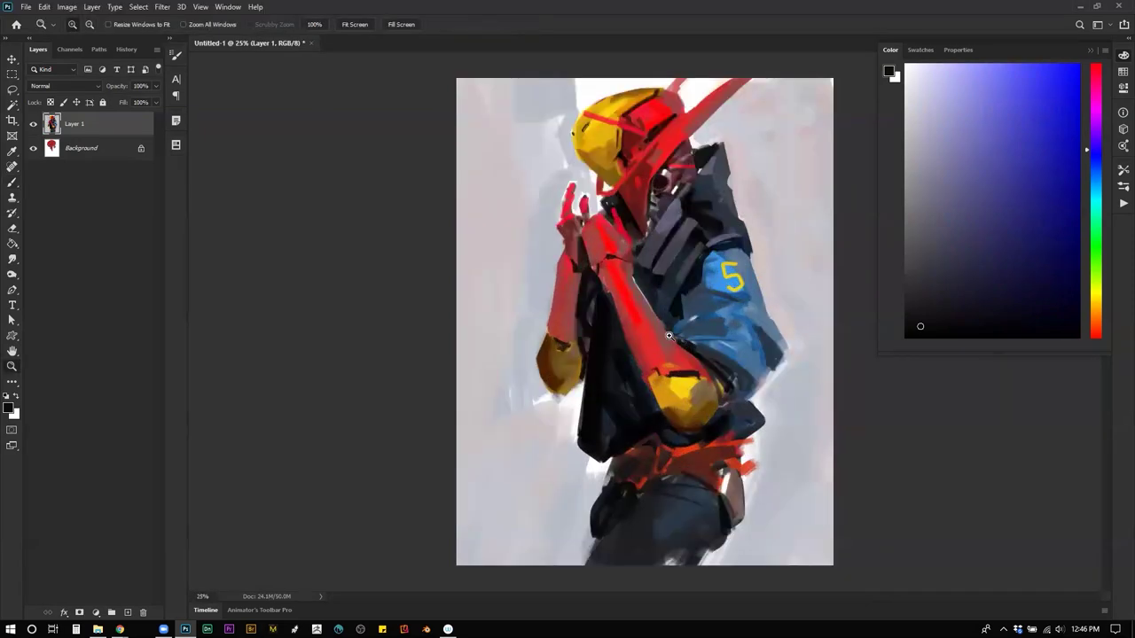
# Step: Paint a thin mauve-grey arc beneath the round valve of the mask with a smaller brush and mirror the canvas
pyautogui.press('b')
pyautogui.keyDown('alt'); pyautogui.click(670, 169); pyautogui.keyUp('alt')
pyautogui.press('[')
pyautogui.moveTo(657, 192)
pyautogui.mouseDown()
pyautogui.moveTo(665, 206)
pyautogui.moveTo(656, 198)
pyautogui.moveTo(672, 191)
pyautogui.mouseUp()
pyautogui.hotkey('ctrl', 'shift', 'h')
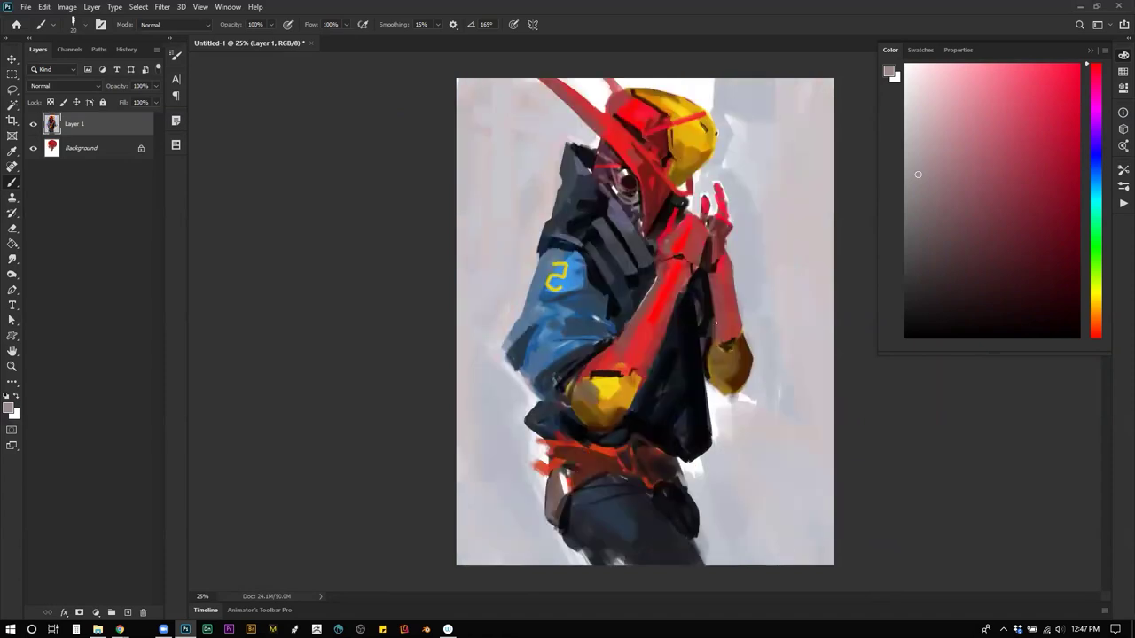
pyautogui.keyDown('alt'); pyautogui.click(648, 164); pyautogui.keyUp('alt')
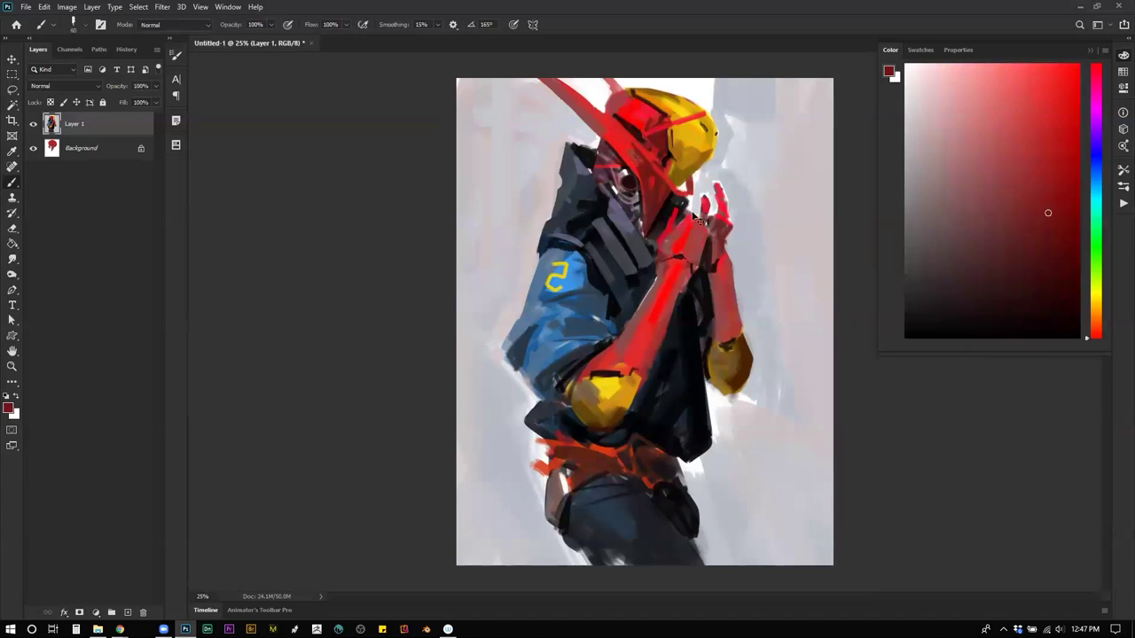
pyautogui.press('h')
pyautogui.press(']')
pyautogui.moveTo(651, 181); pyautogui.dragTo(720, 93)
pyautogui.hotkey('ctrl', 'z')
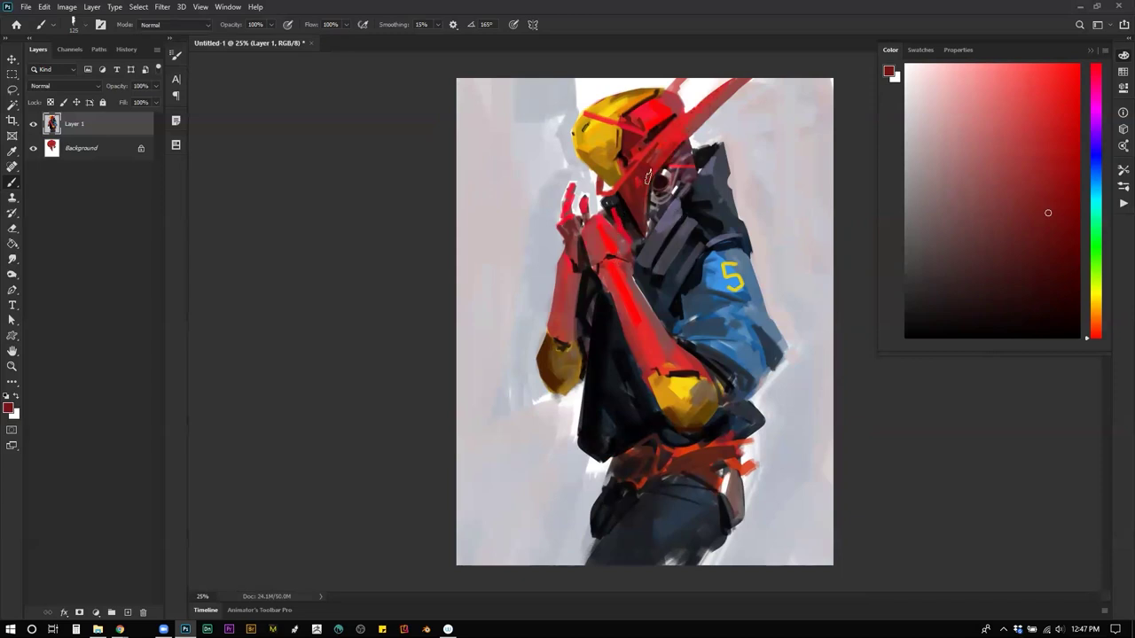
# Step: Repaint the long spike of the mask in broad bright red strokes with sampled red and mirror the canvas
pyautogui.keyDown('alt'); pyautogui.click(672, 135); pyautogui.keyUp('alt')
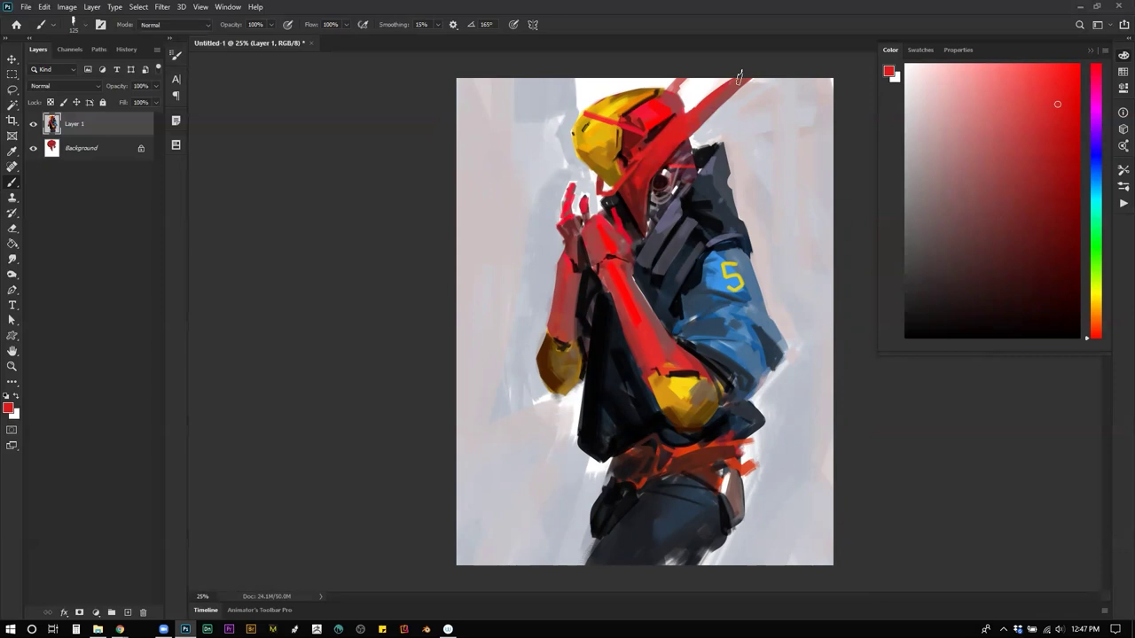
pyautogui.moveTo(681, 119); pyautogui.dragTo(758, 56)
pyautogui.hotkey('ctrl', 'shift', 'h')
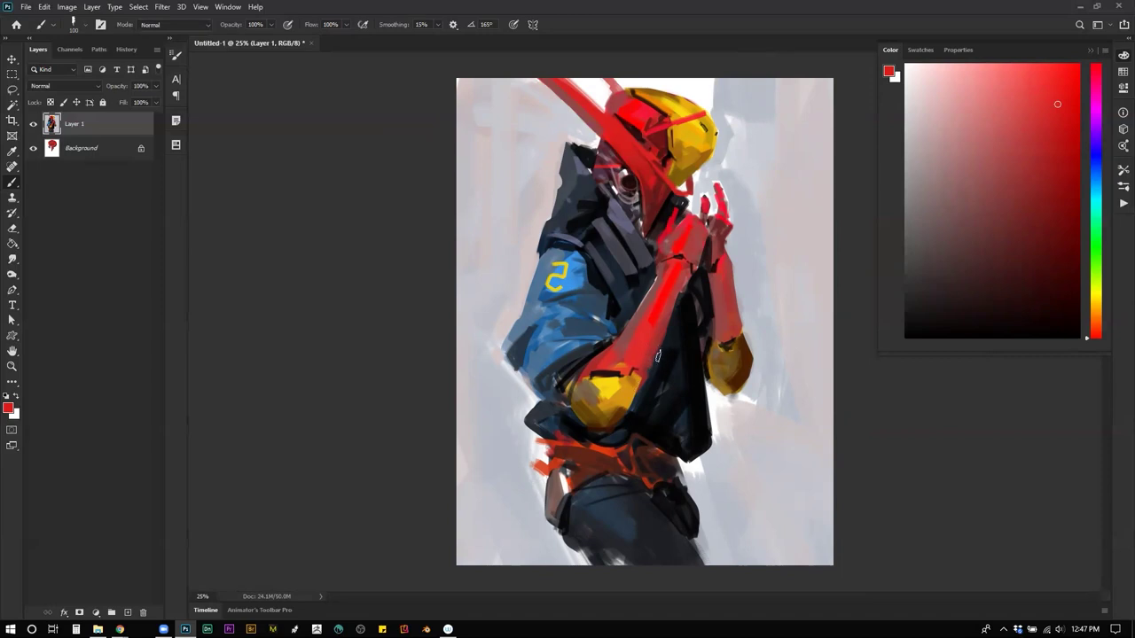
pyautogui.keyDown('alt'); pyautogui.click(535, 318); pyautogui.keyUp('alt')
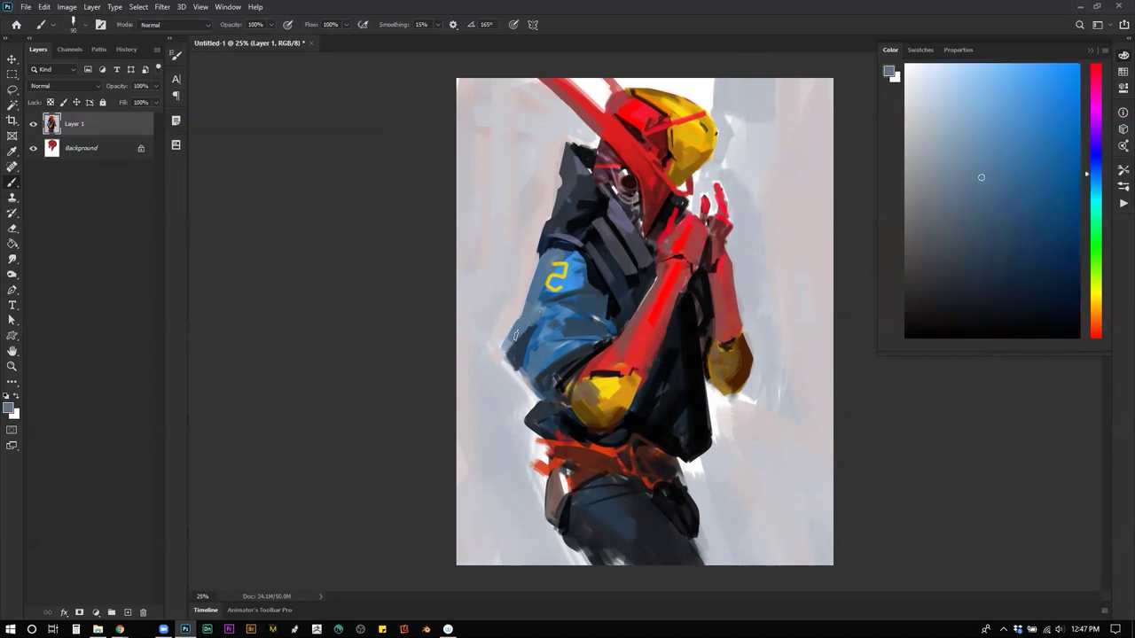
pyautogui.moveTo(538, 331); pyautogui.dragTo(529, 355)
pyautogui.hotkey('ctrl', 'z')
# Step: Brighten the lower sleeve folds with bright blue sampled beside the 5 and compare both canvas orientations
pyautogui.keyDown('alt'); pyautogui.click(581, 276); pyautogui.keyUp('alt')
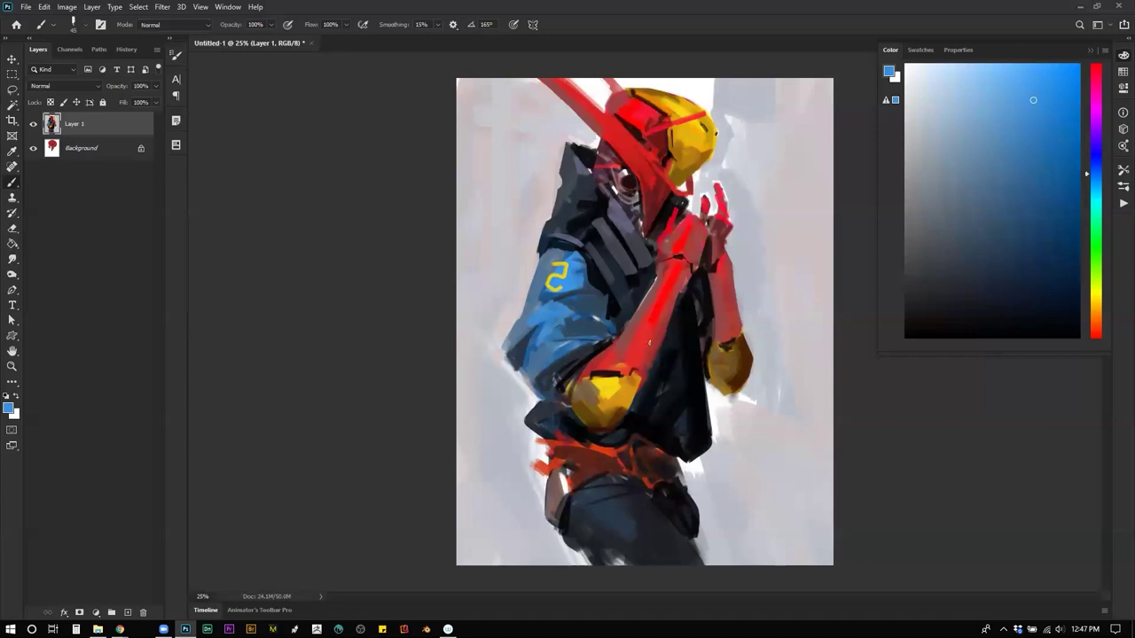
pyautogui.hotkey('ctrl', 'shift', 'h')
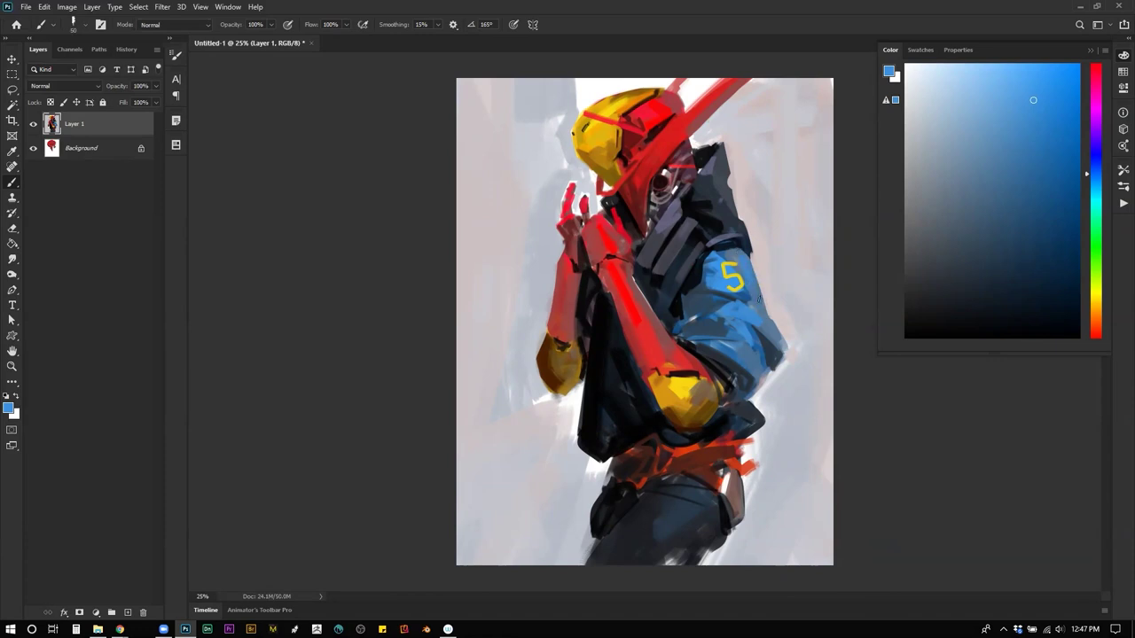
pyautogui.press('h')
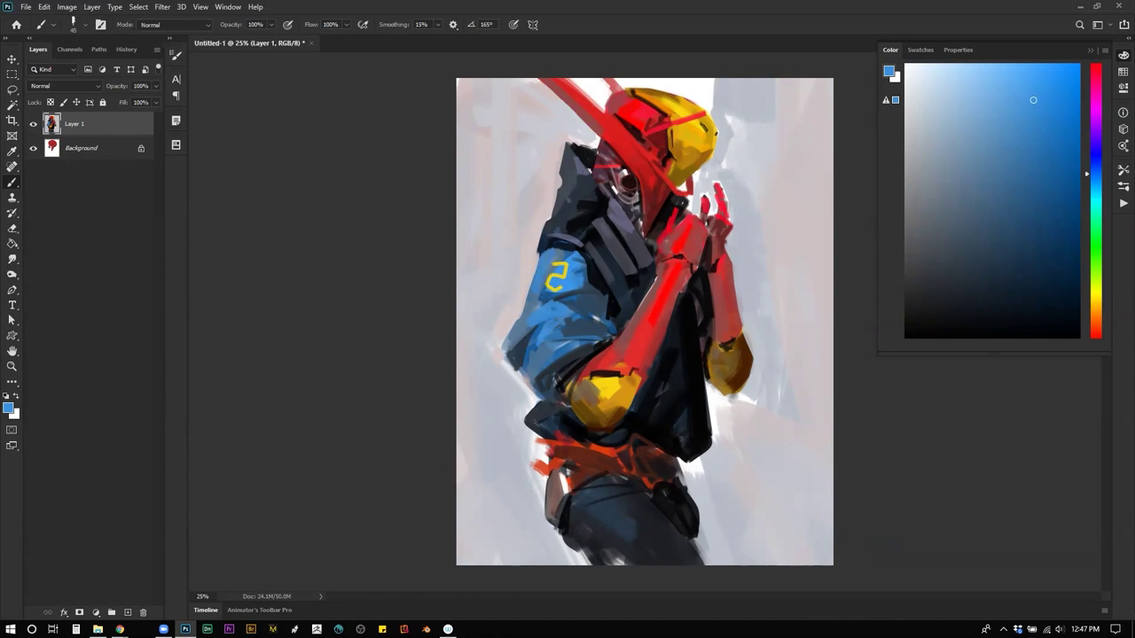
# Step: Try a muted grey-blue highlight along the outer edge of the blue sleeve
pyautogui.keyDown('alt'); pyautogui.click(546, 263); pyautogui.keyUp('alt')
pyautogui.click(953, 140)
pyautogui.moveTo(531, 317)
pyautogui.mouseDown()
pyautogui.moveTo(542, 264)
pyautogui.moveTo(500, 359)
pyautogui.moveTo(527, 371)
pyautogui.mouseUp()
pyautogui.hotkey('ctrl', 'z')
pyautogui.press(']')
pyautogui.press(']')
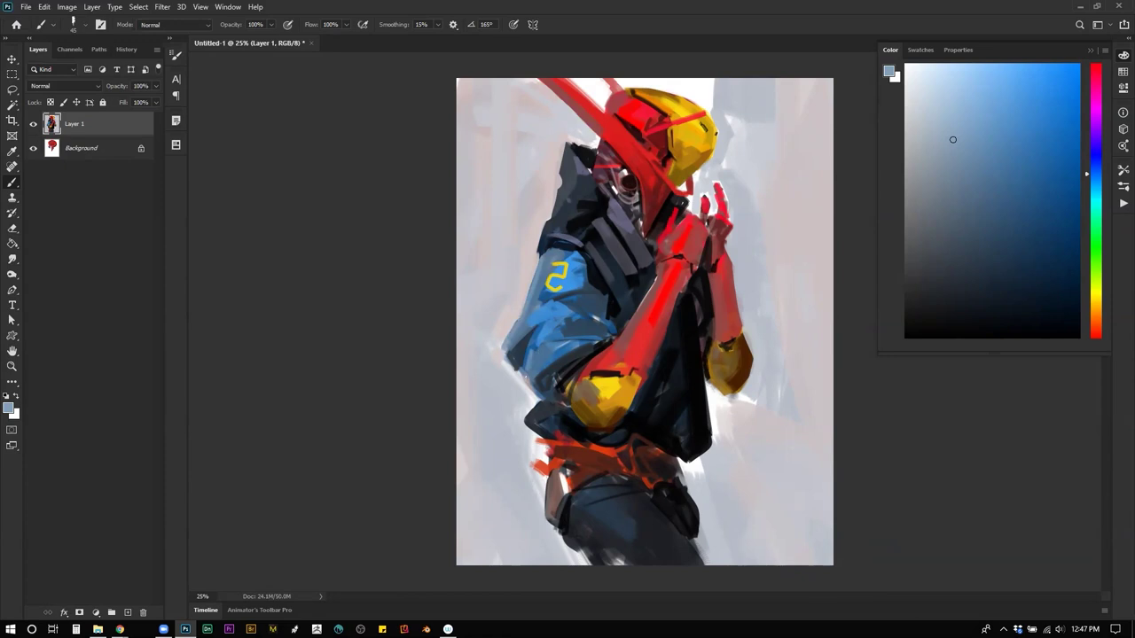
pyautogui.hotkey('ctrl', 'z')
# Step: Touch up the back of the raised collar with sampled dark slate in the mirrored view and flip the canvas back
pyautogui.hotkey('ctrl', 'f')
pyautogui.keyDown('alt'); pyautogui.click(717, 169); pyautogui.keyUp('alt')
pyautogui.moveTo(723, 152); pyautogui.dragTo(718, 173)
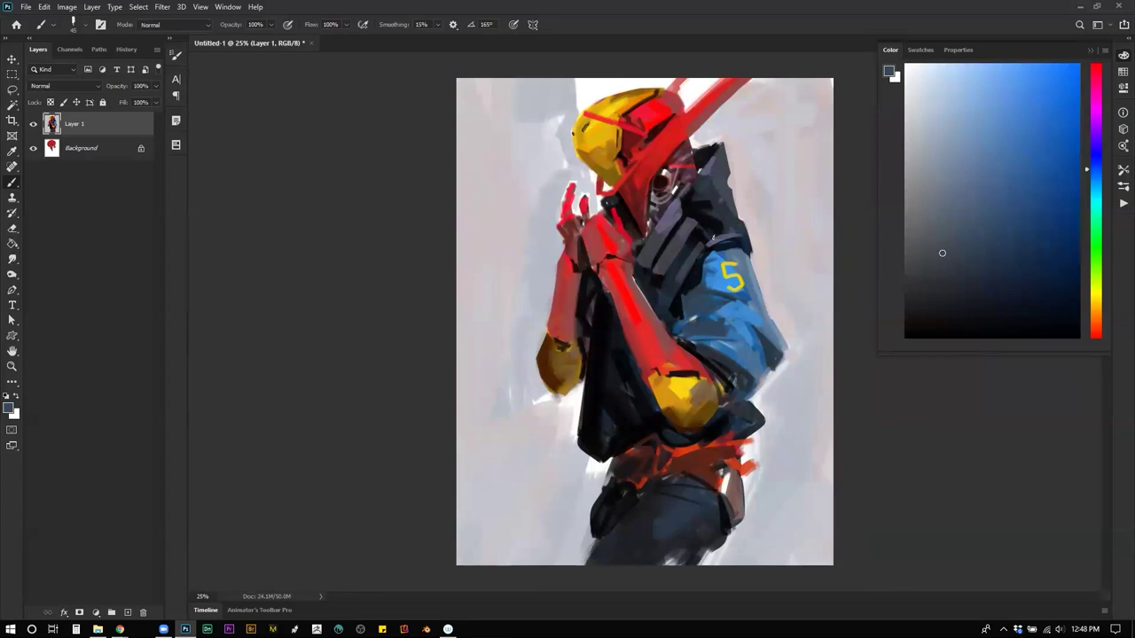
pyautogui.press('h')
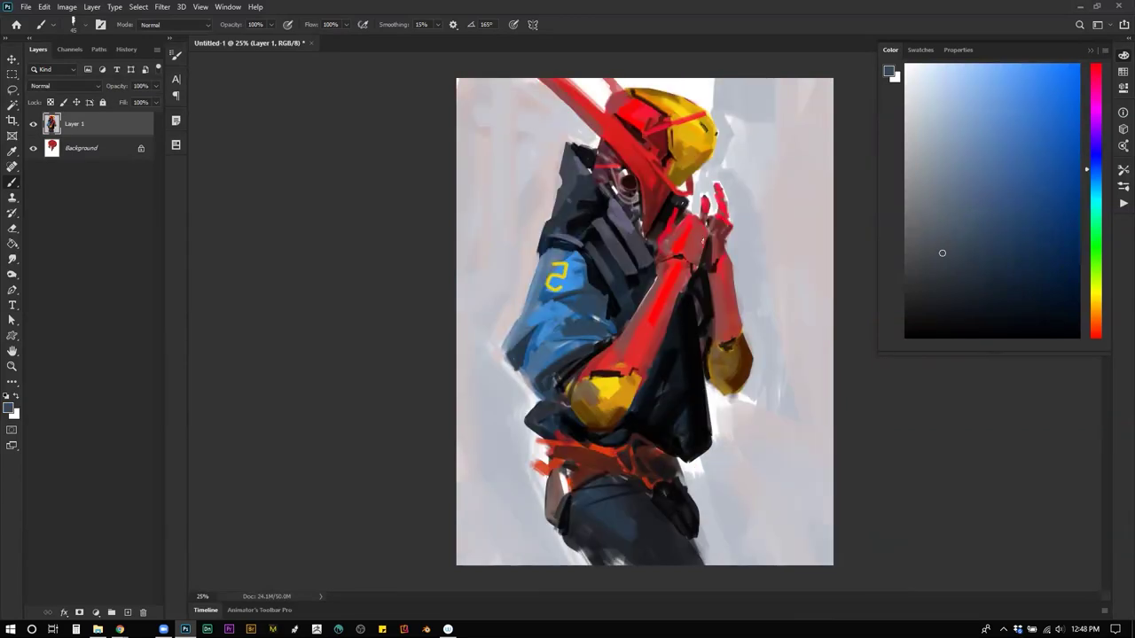
# Step: Add fine strokes along the near forearm above the yellow elbow pad with a smaller brush and check the mirrored painting at reduced size
pyautogui.keyDown('alt'); pyautogui.click(706, 240); pyautogui.keyUp('alt')
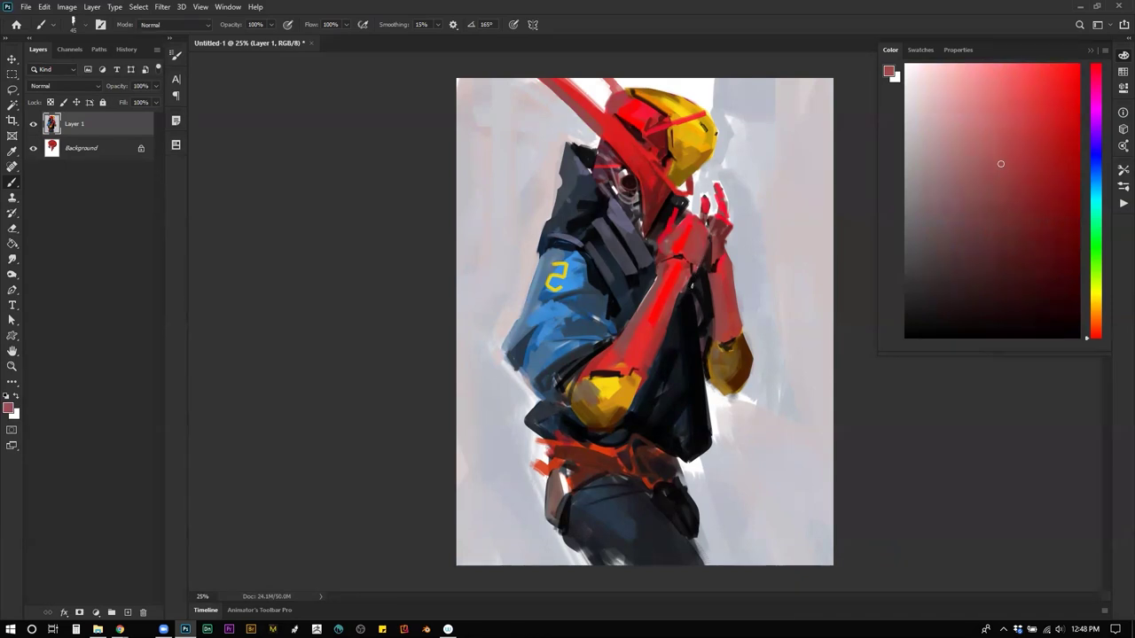
pyautogui.press('d')
pyautogui.moveTo(637, 372); pyautogui.dragTo(652, 350)
pyautogui.moveTo(644, 311); pyautogui.dragTo(625, 342)
pyautogui.keyDown('alt'); pyautogui.click(691, 230); pyautogui.keyUp('alt')
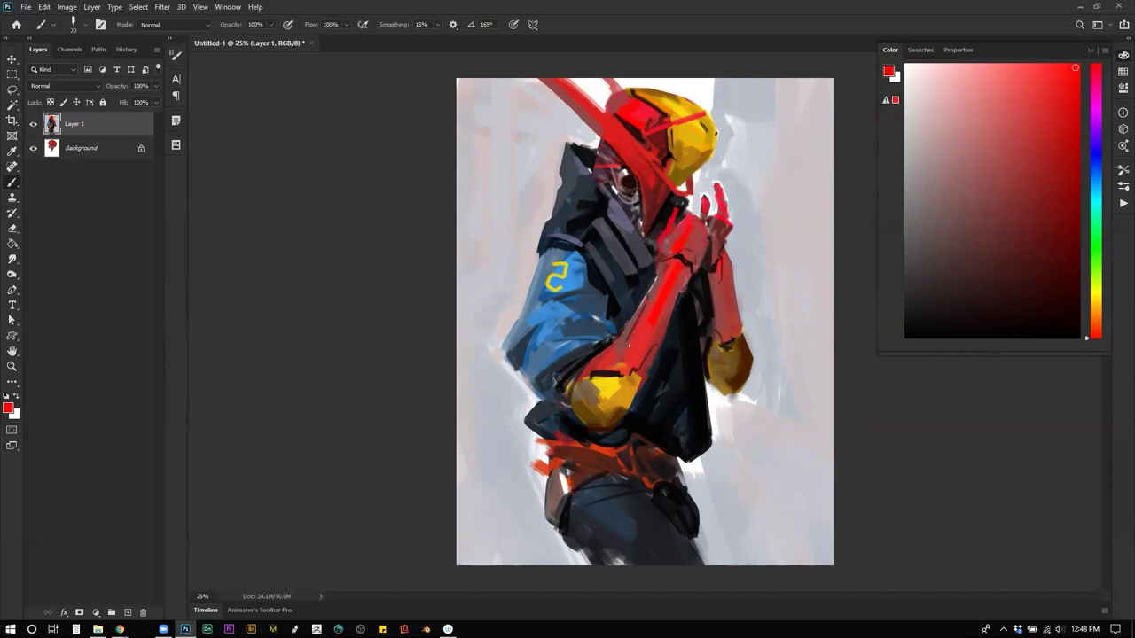
pyautogui.press('z')
pyautogui.keyDown('alt'); pyautogui.click(624, 389); pyautogui.keyUp('alt')
pyautogui.hotkey('ctrl', 'shift', 'h')
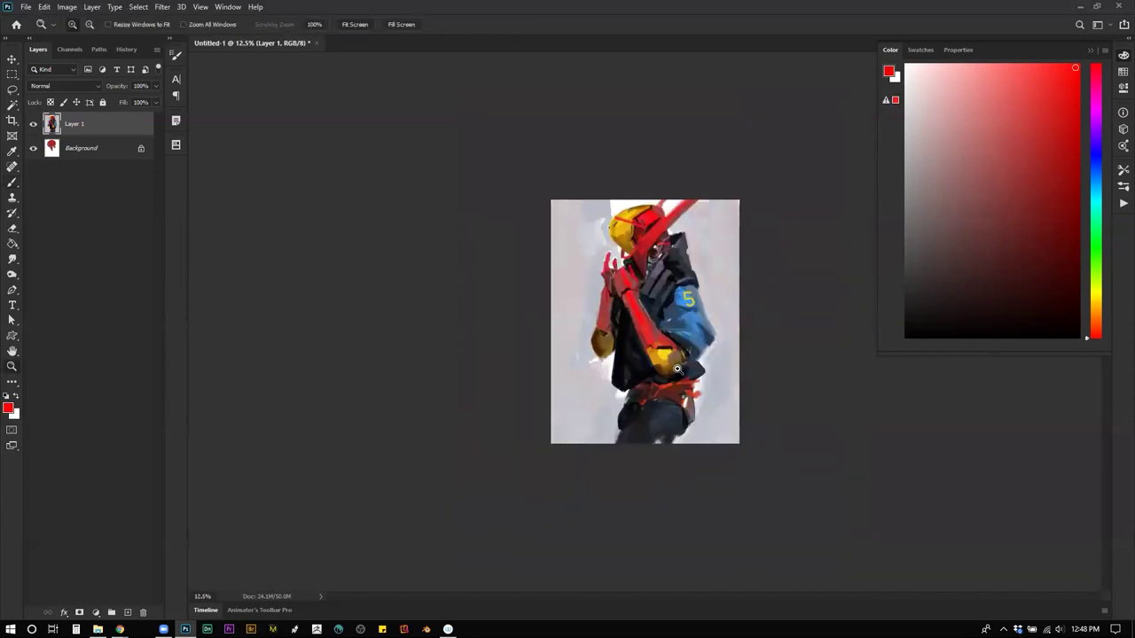
# Step: Tone down the red of the mask and its long spike with sampled muted red and a larger brush, and mirror the canvas
pyautogui.click(679, 374)
pyautogui.press('b')
pyautogui.keyDown('alt'); pyautogui.click(639, 279); pyautogui.keyUp('alt')
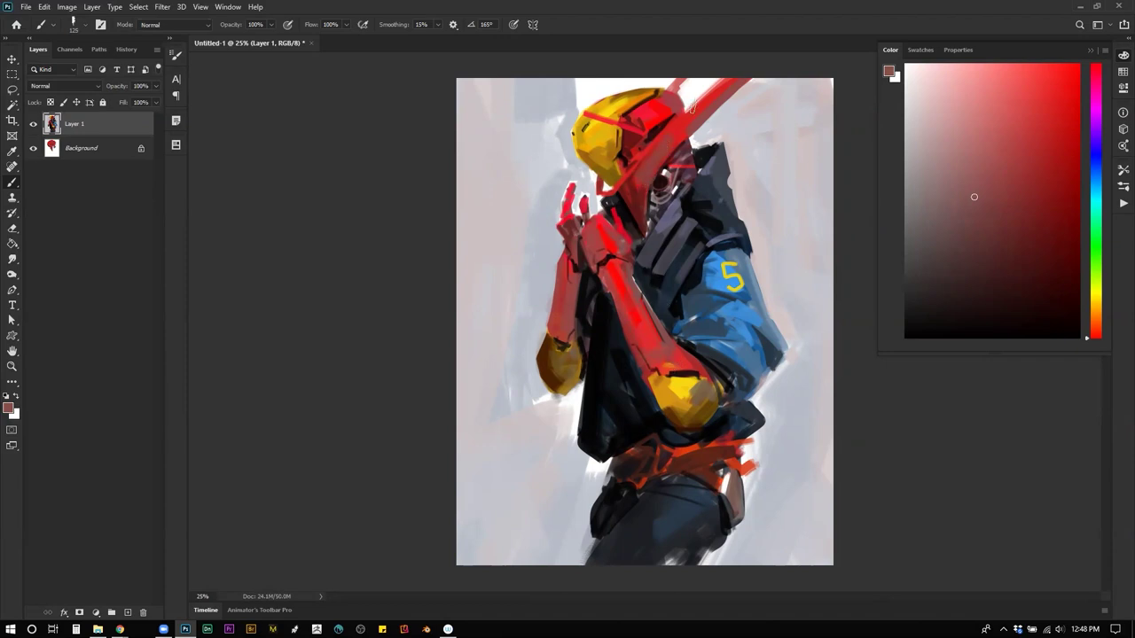
pyautogui.press('z')
pyautogui.keyDown('alt'); pyautogui.click(695, 306); pyautogui.keyUp('alt')
pyautogui.keyDown('alt'); pyautogui.click(695, 305); pyautogui.keyUp('alt')
pyautogui.hotkey('ctrl', 'shift', 'h')
pyautogui.hotkey('ctrl', '+')
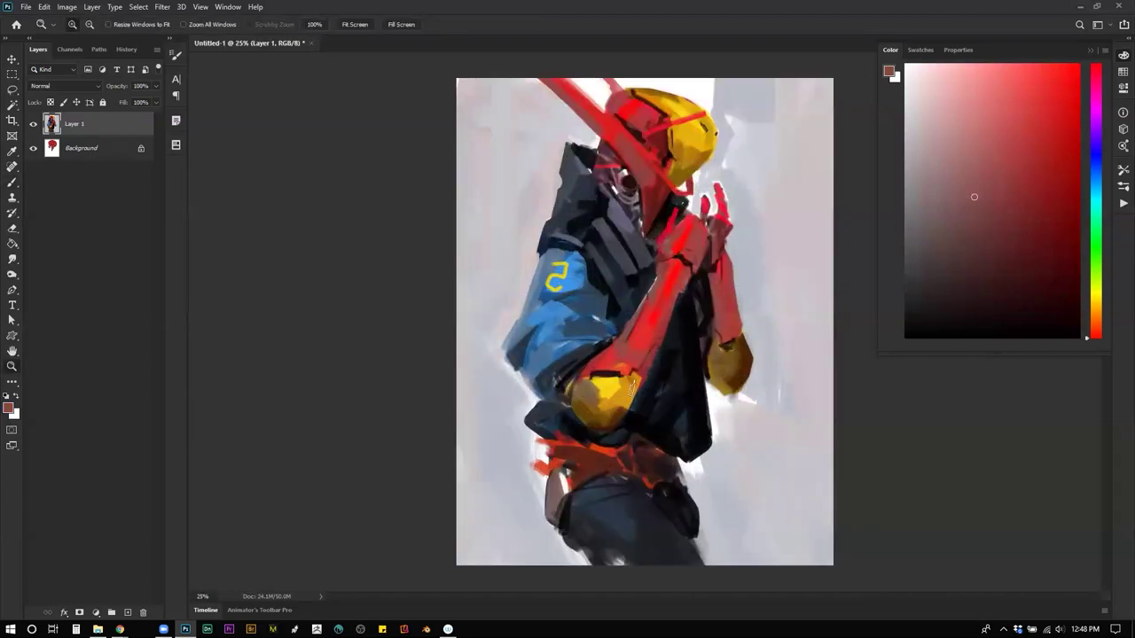
# Step: Rework the sleeve with sampled muted blues and shade the lower mask with sampled dark red
pyautogui.press('b')
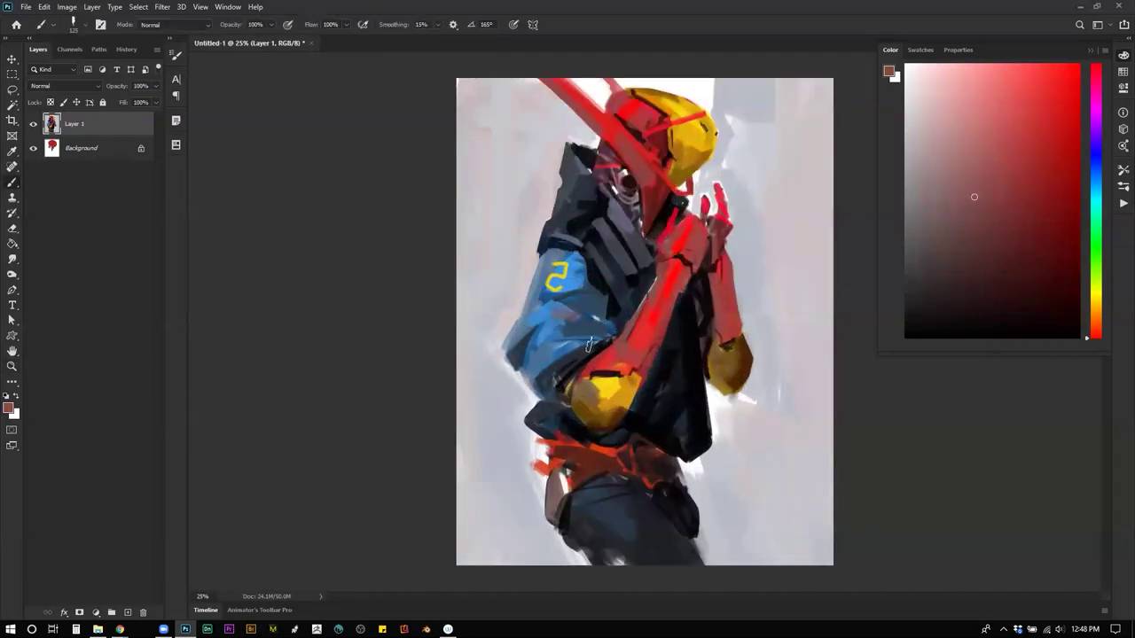
pyautogui.keyDown('alt'); pyautogui.click(566, 250); pyautogui.keyUp('alt')
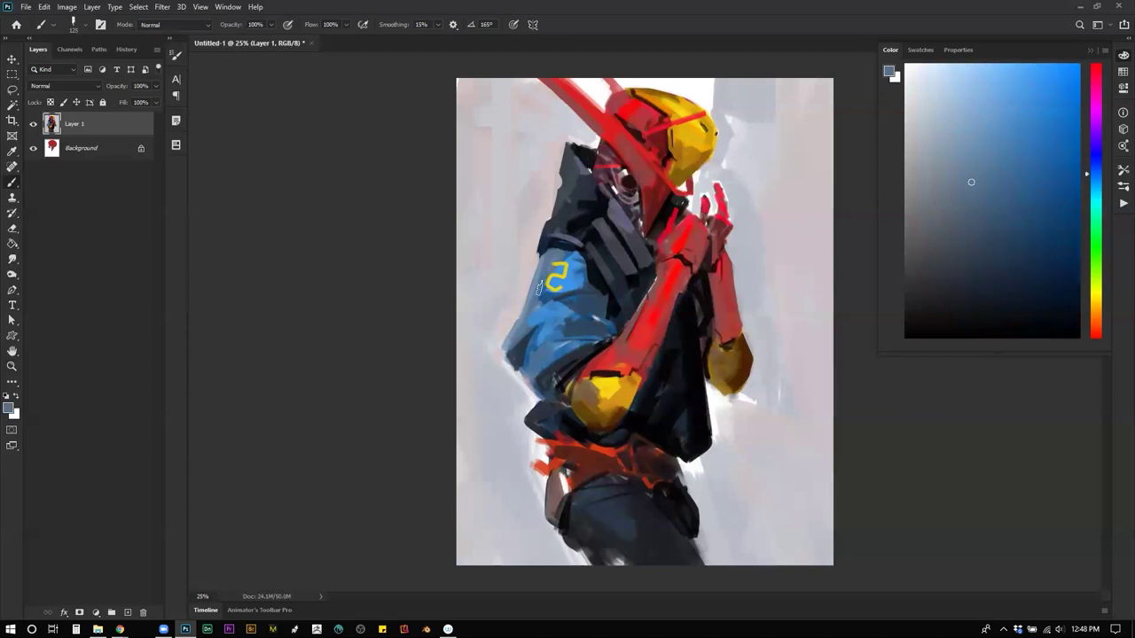
pyautogui.keyDown('alt'); pyautogui.click(586, 311); pyautogui.keyUp('alt')
pyautogui.keyDown('alt'); pyautogui.click(654, 189); pyautogui.keyUp('alt')
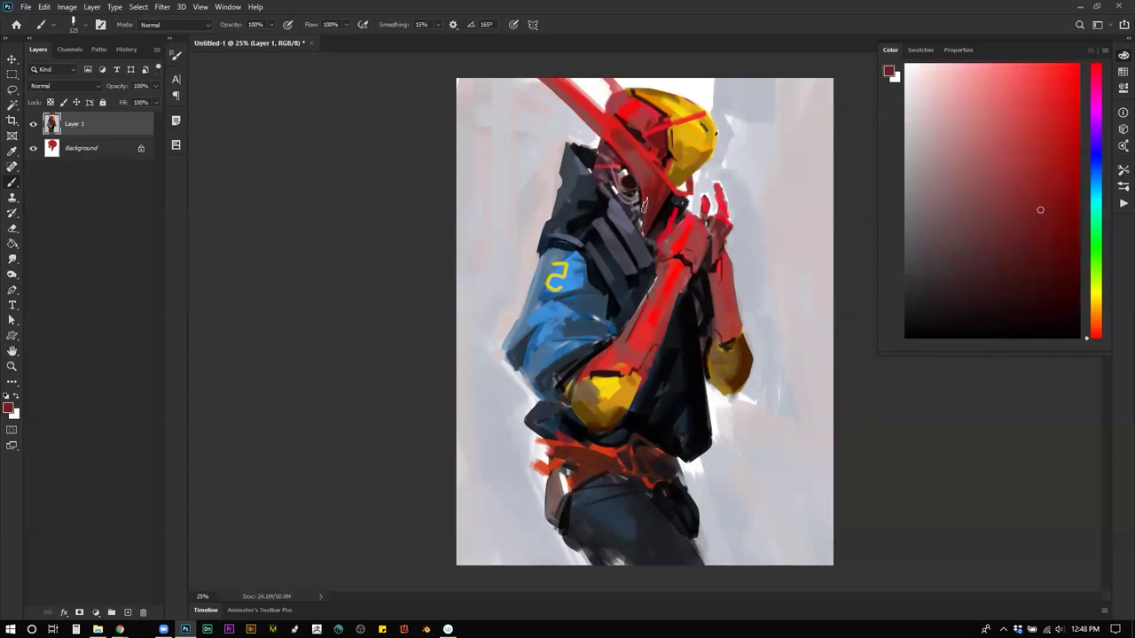
# Step: Paint orange accents on the lower yellow visor and the far elbow pad, and compare both canvas orientations at reduced size
pyautogui.keyDown('alt'); pyautogui.click(698, 130); pyautogui.keyUp('alt')
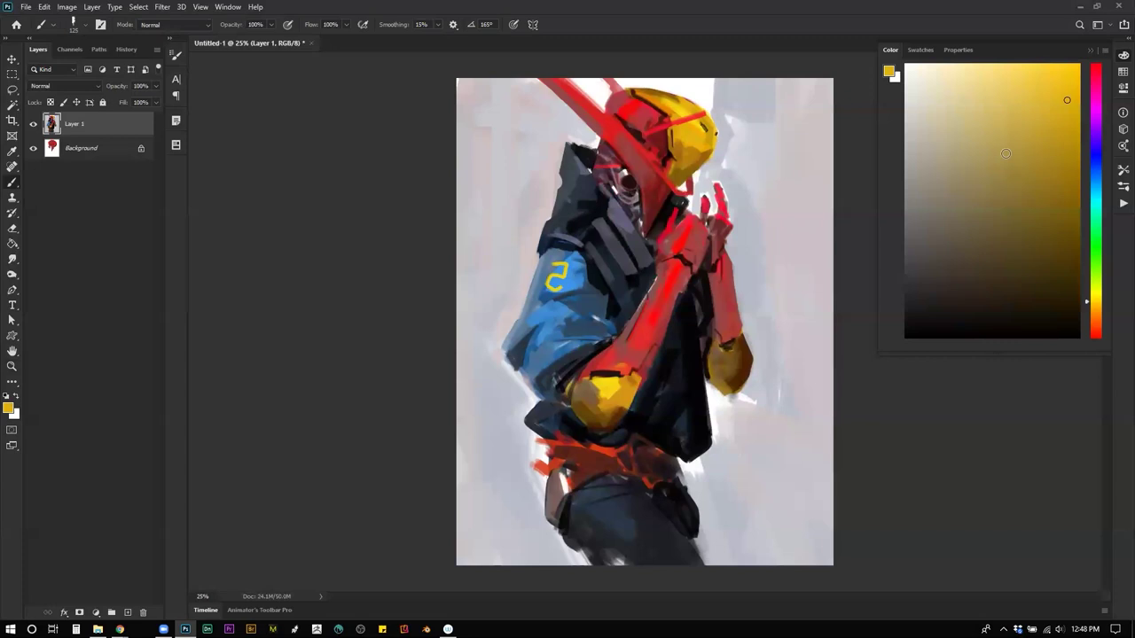
pyautogui.keyDown('alt'); pyautogui.click(680, 146); pyautogui.keyUp('alt')
pyautogui.moveTo(1097, 311); pyautogui.dragTo(1097, 316)
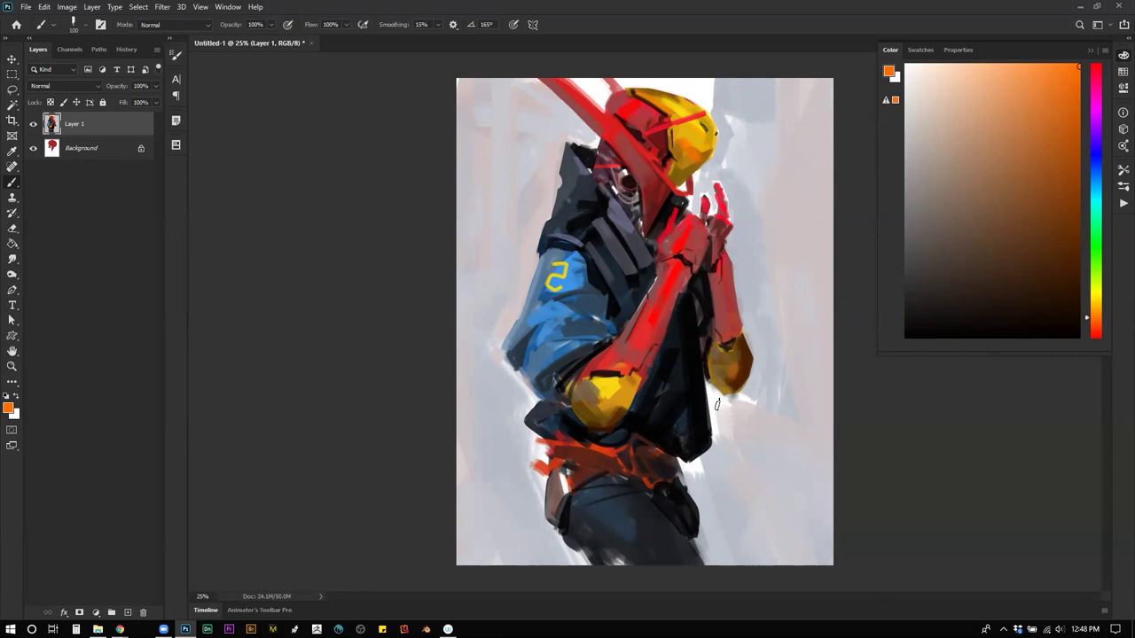
pyautogui.keyDown('alt'); pyautogui.click(740, 365); pyautogui.keyUp('alt')
pyautogui.press('z')
pyautogui.keyDown('alt'); pyautogui.click(671, 502); pyautogui.keyUp('alt')
pyautogui.keyDown('alt'); pyautogui.click(671, 502); pyautogui.keyUp('alt')
pyautogui.hotkey('ctrl', 'shift', 'h')
pyautogui.hotkey('ctrl', 'shift', 'h')
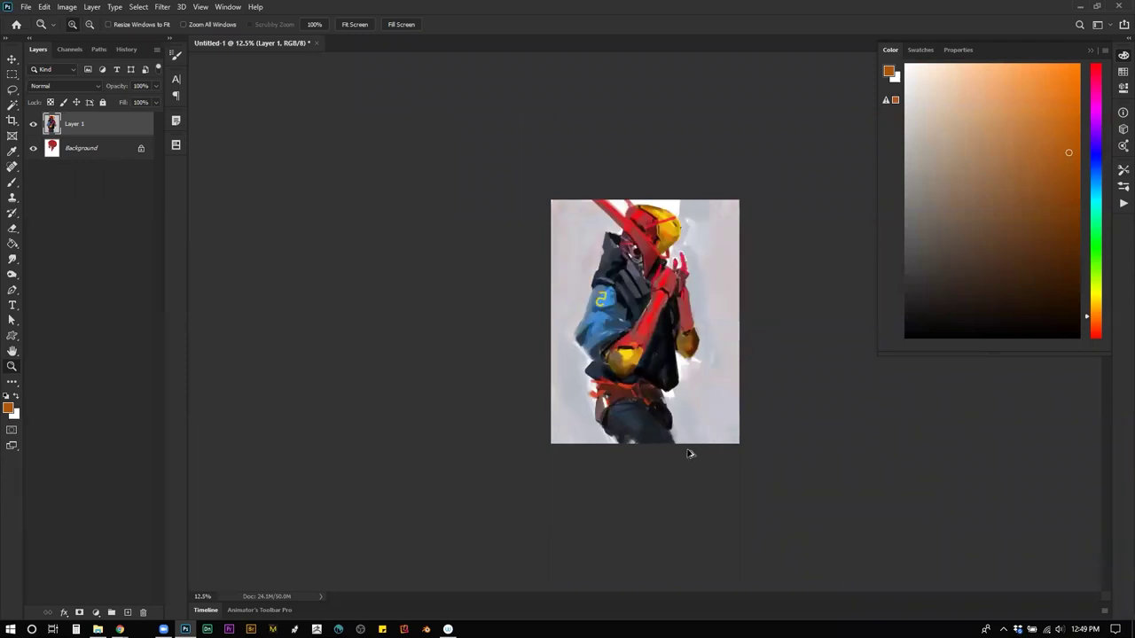
pyautogui.press('h')
pyautogui.click(718, 347)
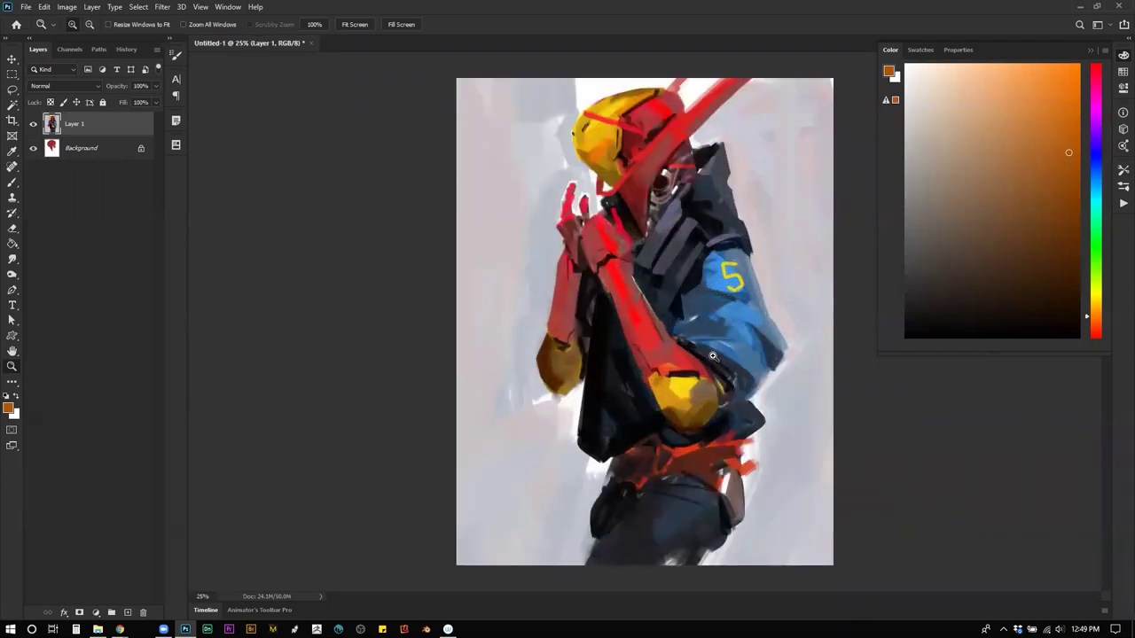
# Step: Sharpen the dark gaps between the grey collar straps with sampled near-black and a smaller brush, and mirror the canvas
pyautogui.press('b')
pyautogui.keyDown('alt'); pyautogui.click(674, 251); pyautogui.keyUp('alt')
pyautogui.keyDown('alt'); pyautogui.click(661, 278); pyautogui.keyUp('alt')
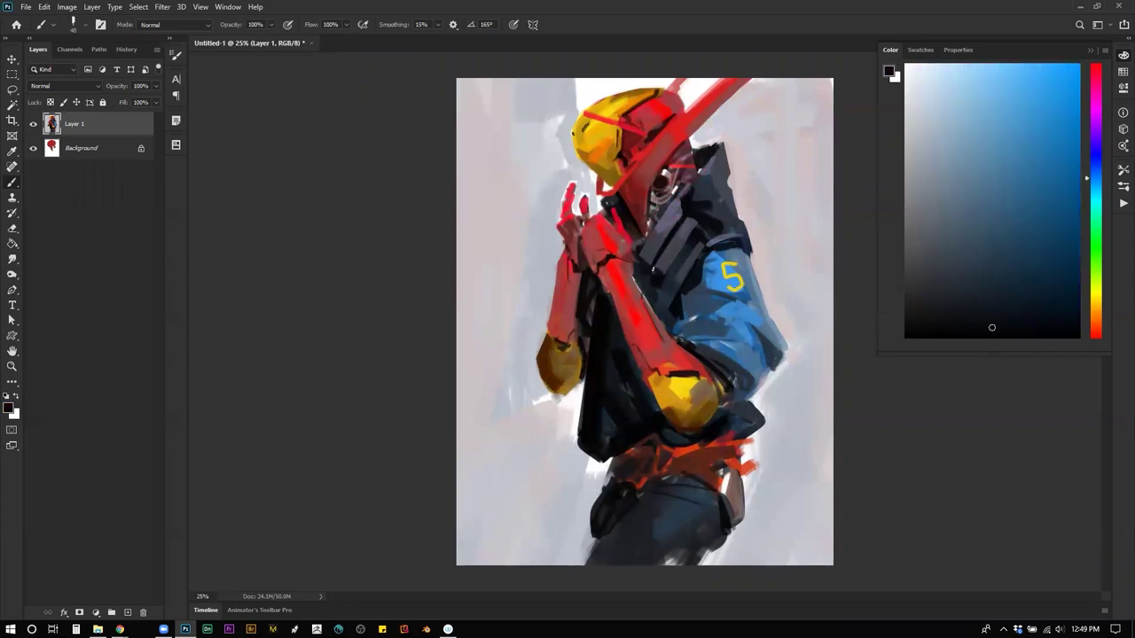
pyautogui.hotkey('ctrl', 'shift', 'h')
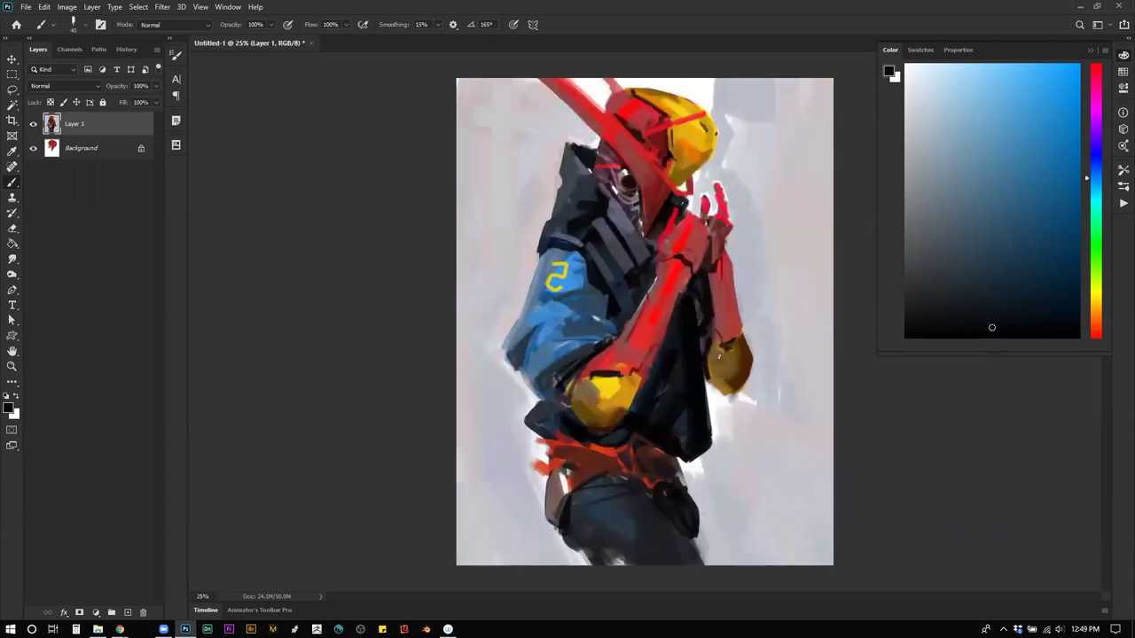
# Step: Rework the dark vest below the near forearm with sampled blue-black and check it at reduced size and in both orientations
pyautogui.keyDown('alt'); pyautogui.click(679, 337); pyautogui.keyUp('alt')
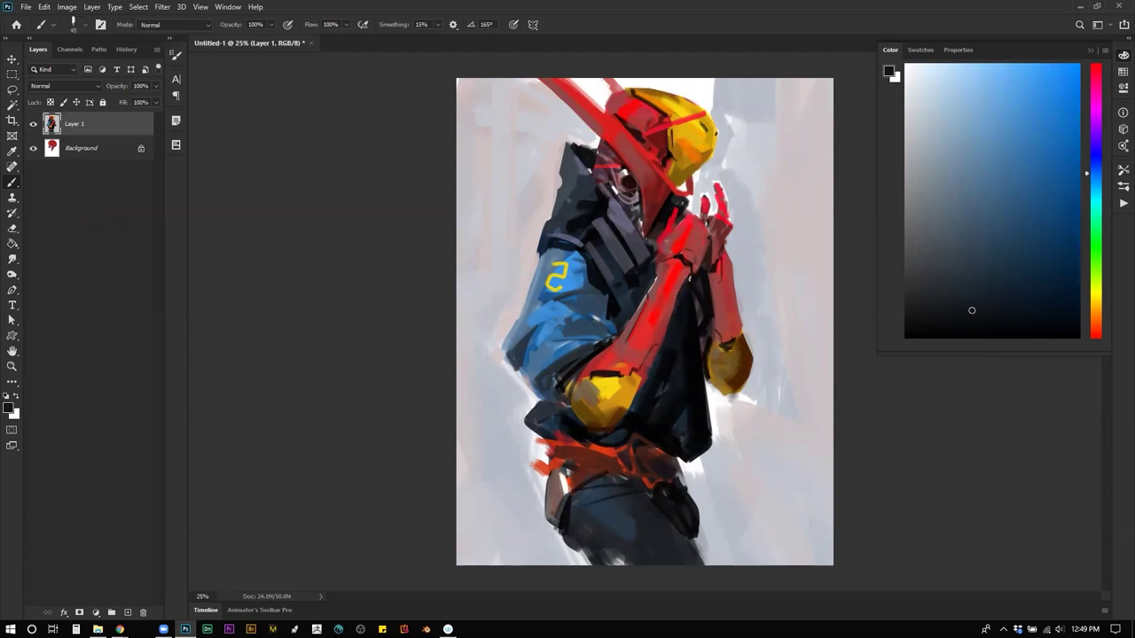
pyautogui.press('z')
pyautogui.keyDown('alt'); pyautogui.click(673, 395); pyautogui.keyUp('alt')
pyautogui.keyDown('alt'); pyautogui.click(672, 395); pyautogui.keyUp('alt')
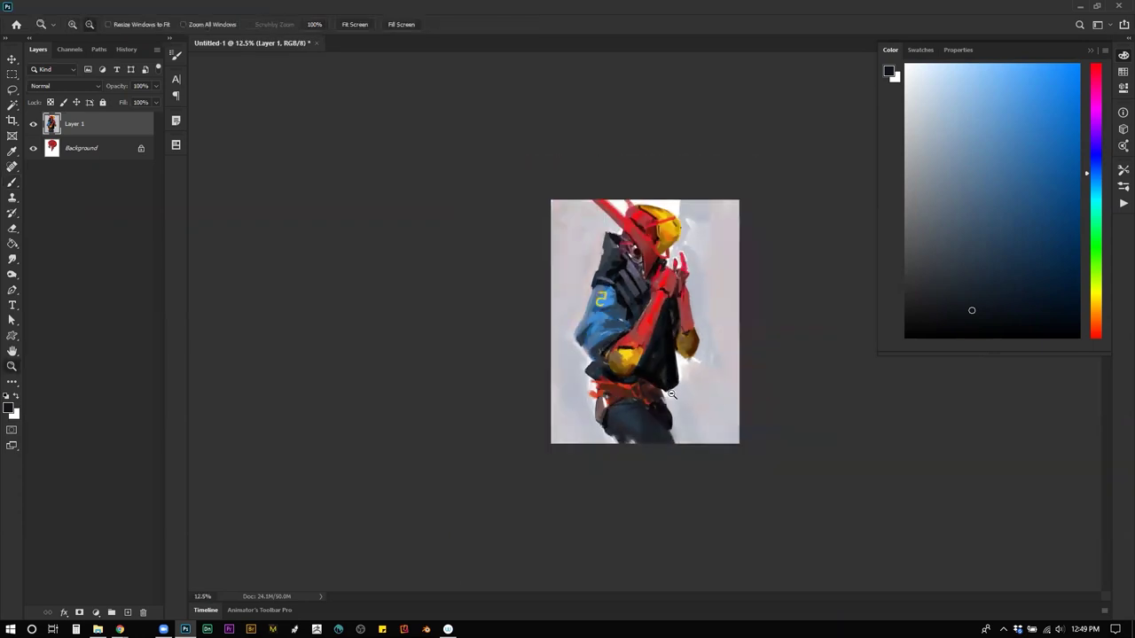
pyautogui.click(673, 386)
pyautogui.click(673, 386)
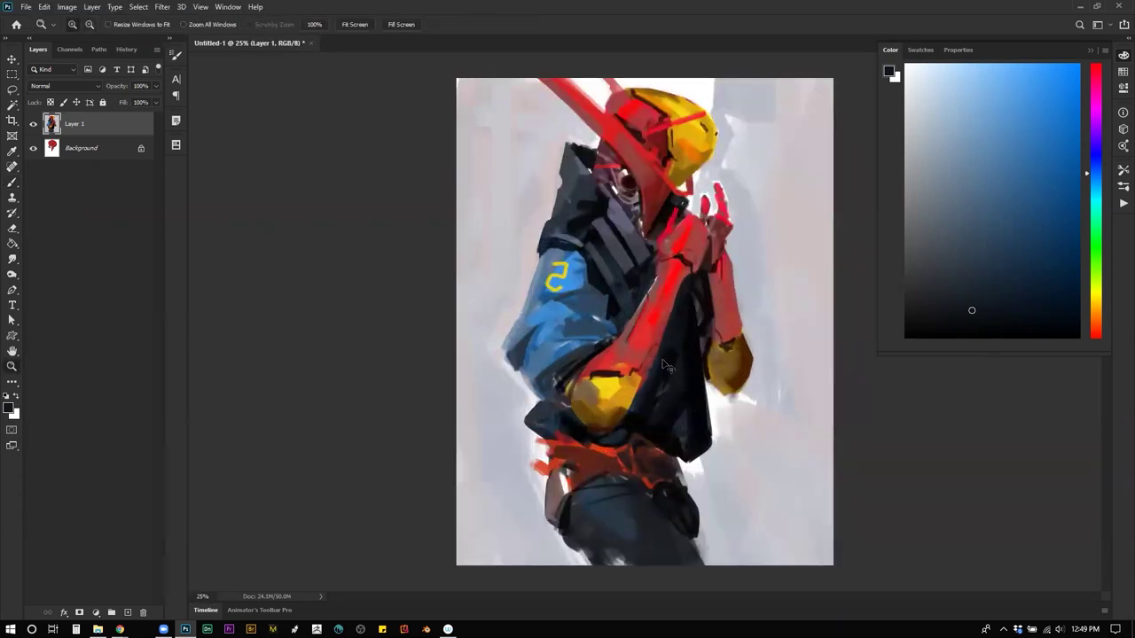
pyautogui.hotkey('ctrl', 'shift', 'h')
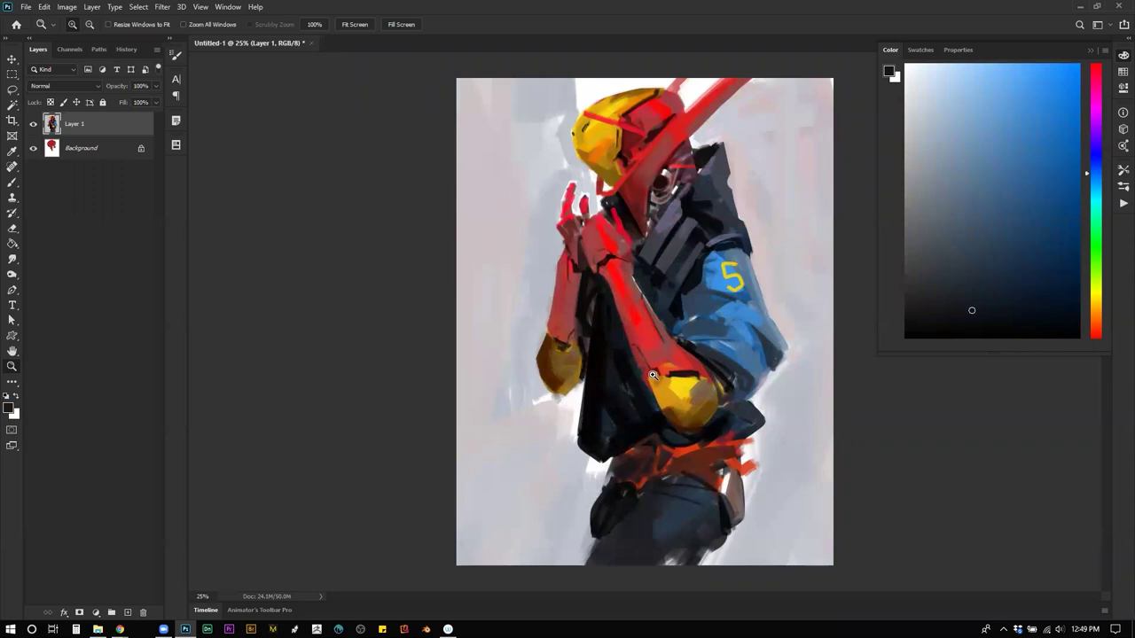
pyautogui.hotkey('ctrl', 'shift', 'h')
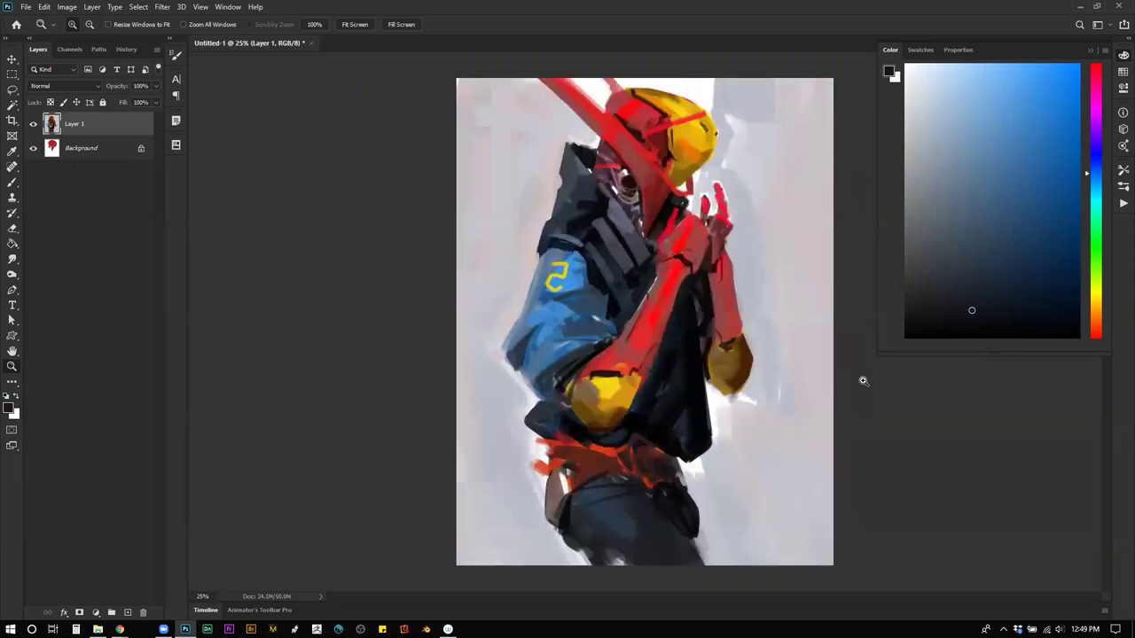
# Step: Paint a broad near-white cloud patch in the background in front of the raised hands with sampled white
pyautogui.press('b')
pyautogui.keyDown('alt'); pyautogui.click(701, 166); pyautogui.keyUp('alt')
pyautogui.keyDown('alt'); pyautogui.click(695, 177); pyautogui.keyUp('alt')
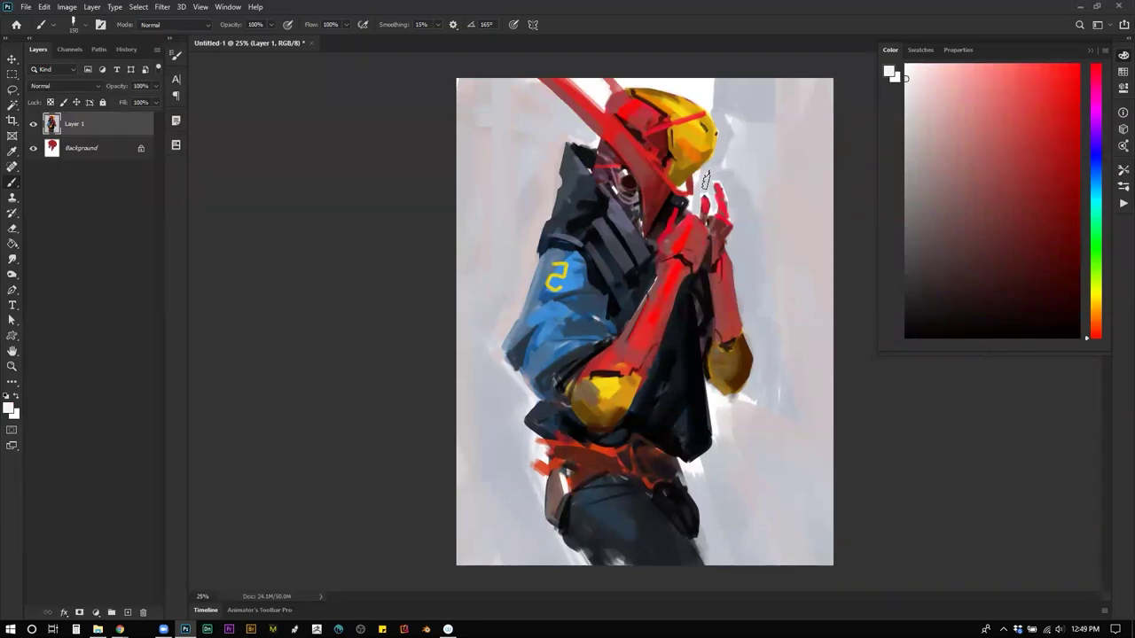
pyautogui.moveTo(706, 176)
pyautogui.mouseDown()
pyautogui.moveTo(755, 141)
pyautogui.moveTo(761, 167)
pyautogui.moveTo(726, 162)
pyautogui.moveTo(737, 188)
pyautogui.moveTo(765, 175)
pyautogui.moveTo(783, 186)
pyautogui.moveTo(786, 203)
pyautogui.moveTo(747, 193)
pyautogui.moveTo(779, 226)
pyautogui.moveTo(774, 177)
pyautogui.moveTo(808, 154)
pyautogui.moveTo(832, 194)
pyautogui.moveTo(832, 160)
pyautogui.moveTo(805, 158)
pyautogui.moveTo(817, 146)
pyautogui.moveTo(831, 186)
pyautogui.moveTo(823, 262)
pyautogui.mouseUp()
# Step: Refine the white patch around the hands and far forearm and along its lower edge with smaller brush sizes
pyautogui.press('[')
pyautogui.press('[')
pyautogui.press('[')
pyautogui.press('[')
pyautogui.press('[')
pyautogui.press('[')
pyautogui.press('[')
pyautogui.press('[')
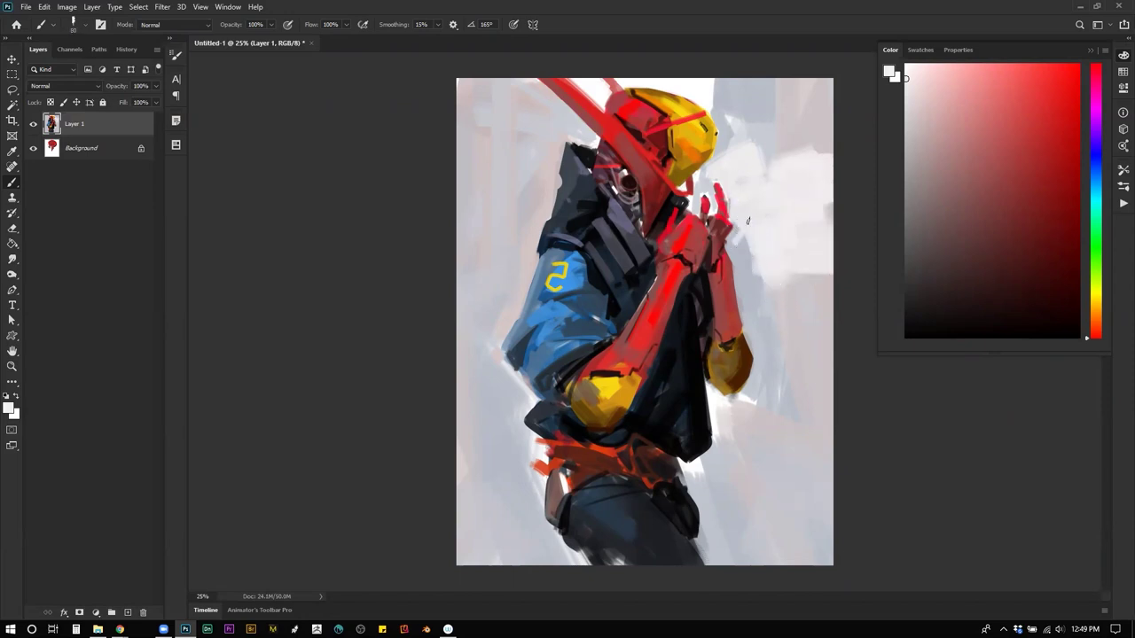
pyautogui.moveTo(733, 248); pyautogui.dragTo(748, 257)
pyautogui.press(']')
pyautogui.press(']')
pyautogui.moveTo(824, 271); pyautogui.dragTo(806, 272)
pyautogui.moveTo(751, 261); pyautogui.dragTo(774, 269)
# Step: Extend the white patch outward to the canvas edge in front of the figure with a much larger brush
pyautogui.press(']')
pyautogui.press(']')
pyautogui.press(']')
pyautogui.press(']')
pyautogui.press(']')
pyautogui.press(']')
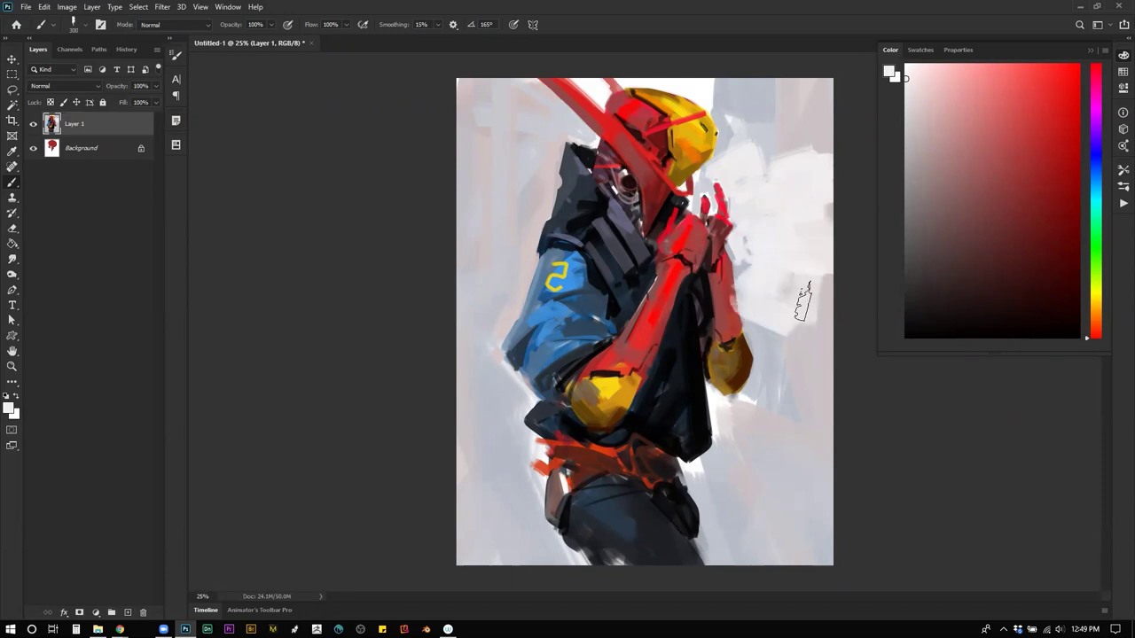
pyautogui.moveTo(777, 271)
pyautogui.mouseDown()
pyautogui.moveTo(788, 303)
pyautogui.moveTo(869, 250)
pyautogui.mouseUp()
pyautogui.moveTo(791, 172)
pyautogui.mouseDown()
pyautogui.moveTo(887, 131)
pyautogui.moveTo(838, 138)
pyautogui.mouseUp()
# Step: Paint a matching white cloud patch behind the collar and upper sleeve, starting with a smaller brush and filling with a larger one
pyautogui.press('[')
pyautogui.press('[')
pyautogui.press('[')
pyautogui.press('[')
pyautogui.press('[')
pyautogui.press('[')
pyautogui.press('[')
pyautogui.press('[')
pyautogui.press('[')
pyautogui.press('[')
pyautogui.press('[')
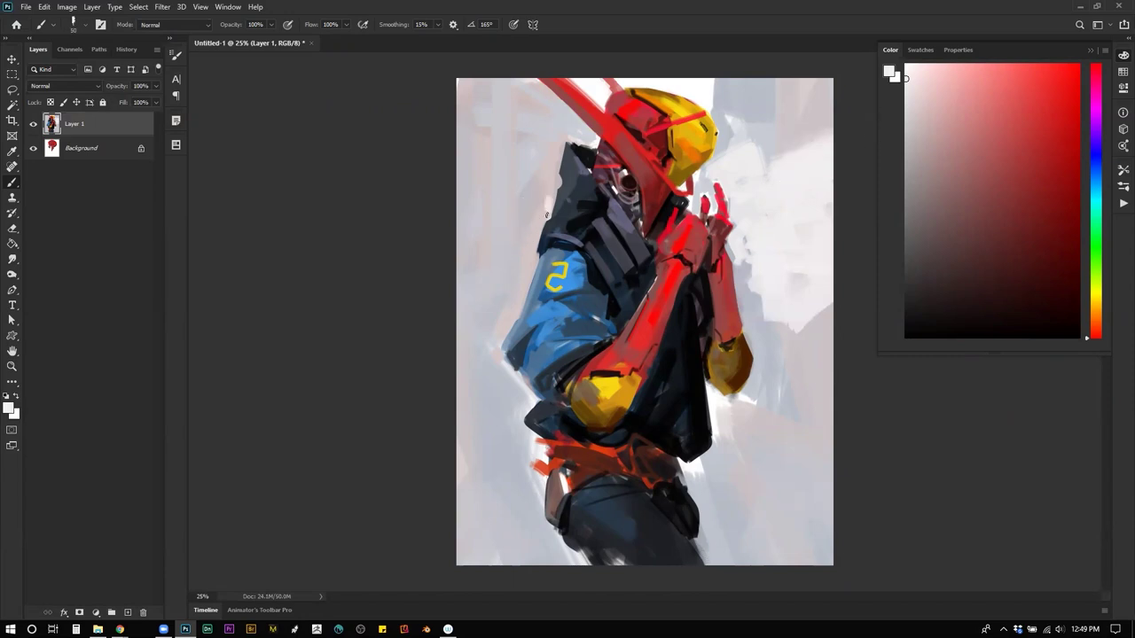
pyautogui.moveTo(531, 247)
pyautogui.mouseDown()
pyautogui.moveTo(542, 220)
pyautogui.moveTo(528, 257)
pyautogui.moveTo(482, 210)
pyautogui.moveTo(470, 248)
pyautogui.moveTo(494, 309)
pyautogui.moveTo(426, 276)
pyautogui.mouseUp()
pyautogui.press(']')
pyautogui.press(']')
pyautogui.press(']')
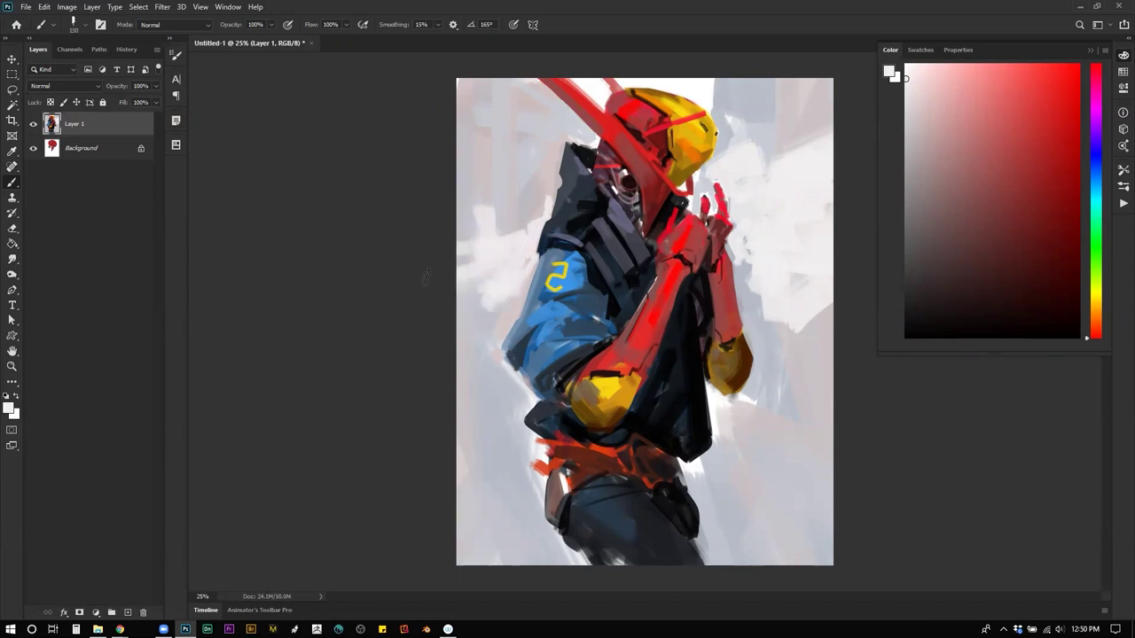
pyautogui.moveTo(473, 244); pyautogui.dragTo(455, 254)
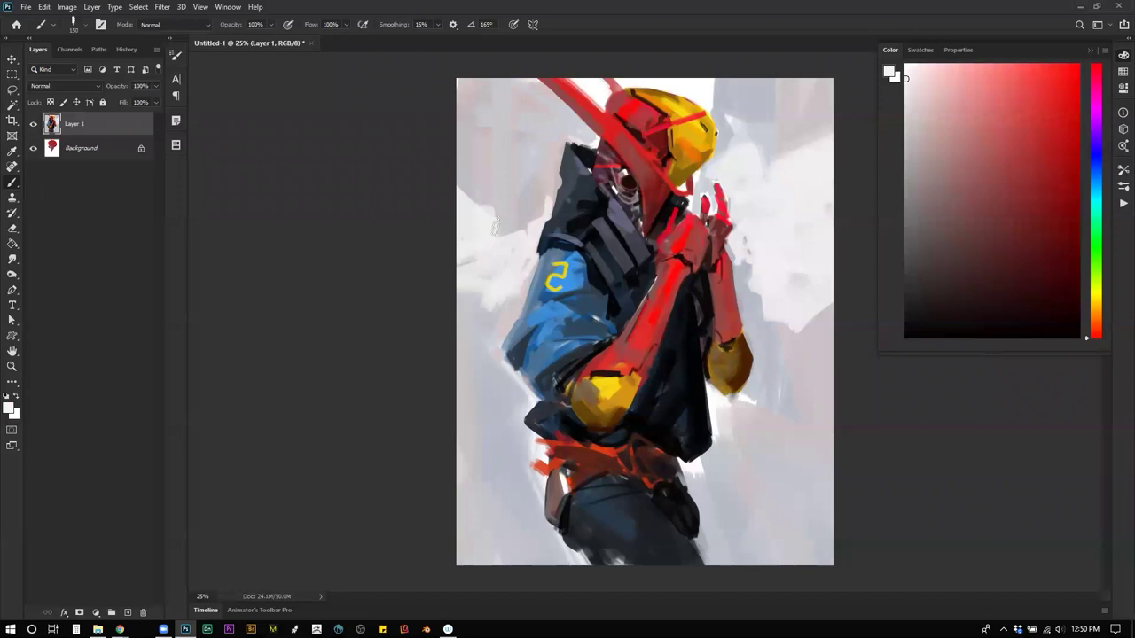
# Step: Blend the lower edges of the white patches into the background with sampled pale greys and re-lighten the area in front of the visor
pyautogui.keyDown('alt'); pyautogui.click(497, 235); pyautogui.keyUp('alt')
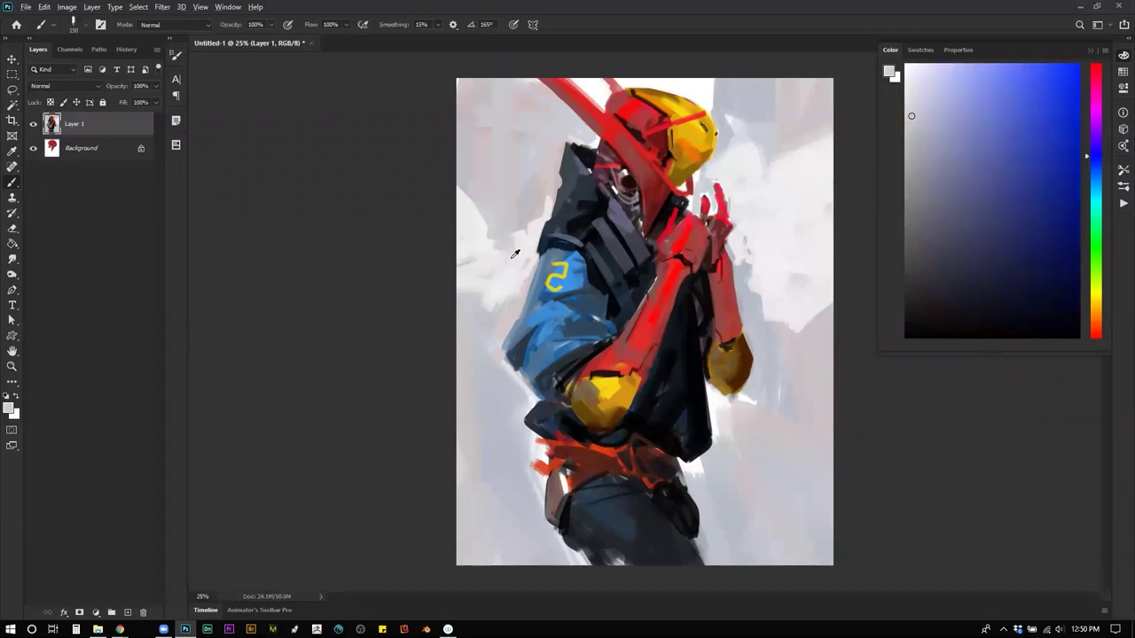
pyautogui.keyDown('alt'); pyautogui.click(493, 276); pyautogui.keyUp('alt')
pyautogui.moveTo(479, 302)
pyautogui.mouseDown()
pyautogui.moveTo(474, 382)
pyautogui.moveTo(488, 335)
pyautogui.mouseUp()
pyautogui.hotkey('ctrl', 'z')
pyautogui.moveTo(757, 277); pyautogui.dragTo(763, 335)
pyautogui.keyDown('alt'); pyautogui.click(781, 353); pyautogui.keyUp('alt')
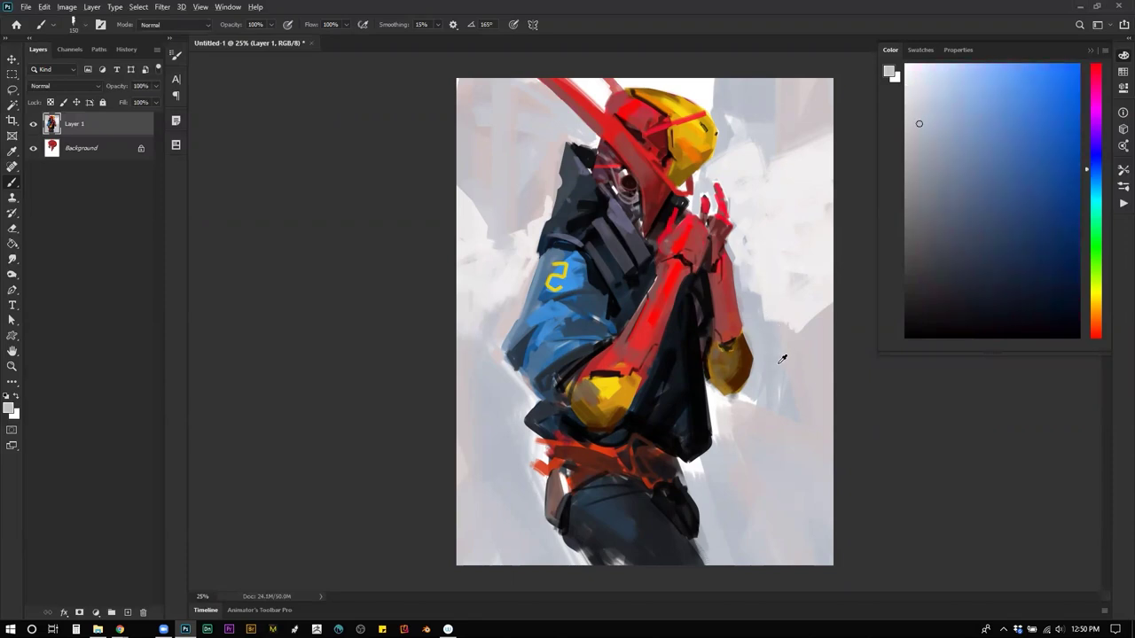
pyautogui.moveTo(774, 337)
pyautogui.mouseDown()
pyautogui.moveTo(803, 301)
pyautogui.moveTo(776, 319)
pyautogui.moveTo(776, 244)
pyautogui.moveTo(823, 266)
pyautogui.mouseUp()
pyautogui.press('x')
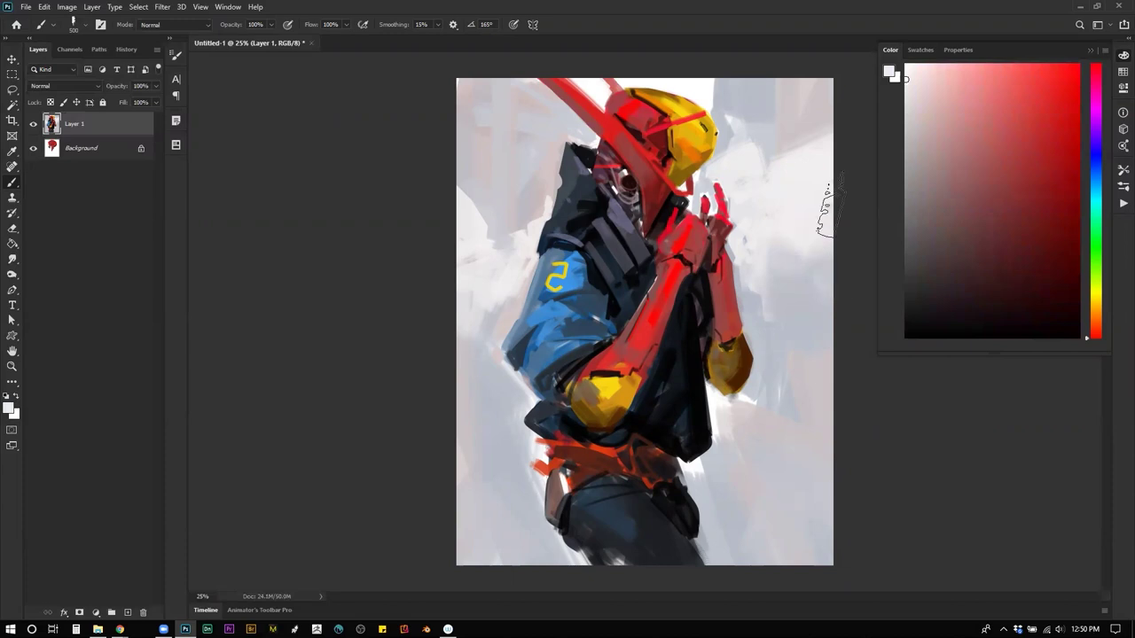
pyautogui.moveTo(784, 164)
pyautogui.mouseDown()
pyautogui.moveTo(798, 172)
pyautogui.moveTo(775, 172)
pyautogui.moveTo(833, 129)
pyautogui.mouseUp()
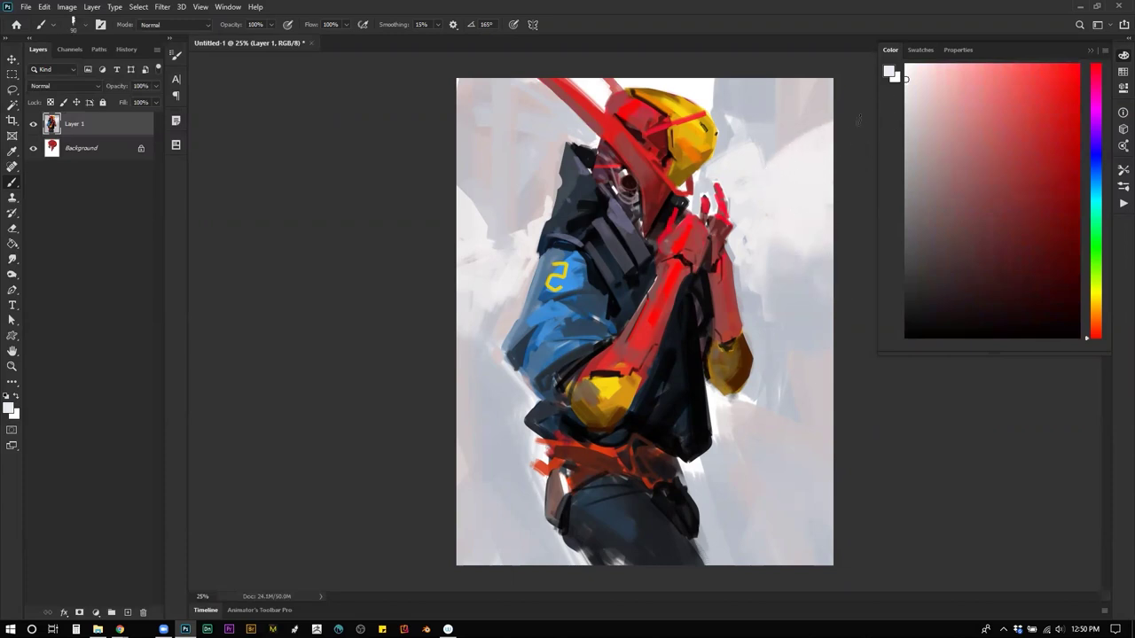
# Step: Paint a second white cloud patch beneath the far elbow pad and blend its edges with sampled background greys
pyautogui.keyDown('alt'); pyautogui.click(720, 404); pyautogui.keyUp('alt')
pyautogui.moveTo(722, 409)
pyautogui.mouseDown()
pyautogui.moveTo(760, 396)
pyautogui.moveTo(728, 403)
pyautogui.moveTo(762, 388)
pyautogui.moveTo(786, 418)
pyautogui.moveTo(766, 392)
pyautogui.moveTo(783, 401)
pyautogui.moveTo(777, 420)
pyautogui.moveTo(821, 385)
pyautogui.moveTo(791, 403)
pyautogui.moveTo(824, 445)
pyautogui.mouseUp()
pyautogui.keyDown('alt'); pyautogui.click(800, 373); pyautogui.keyUp('alt')
pyautogui.keyDown('alt'); pyautogui.click(787, 365); pyautogui.keyUp('alt')
pyautogui.moveTo(790, 390)
pyautogui.mouseDown()
pyautogui.moveTo(826, 431)
pyautogui.moveTo(754, 456)
pyautogui.moveTo(742, 481)
pyautogui.moveTo(789, 520)
pyautogui.moveTo(818, 488)
pyautogui.mouseUp()
pyautogui.keyDown('alt'); pyautogui.click(768, 404); pyautogui.keyUp('alt')
pyautogui.keyDown('alt'); pyautogui.click(788, 452); pyautogui.keyUp('alt')
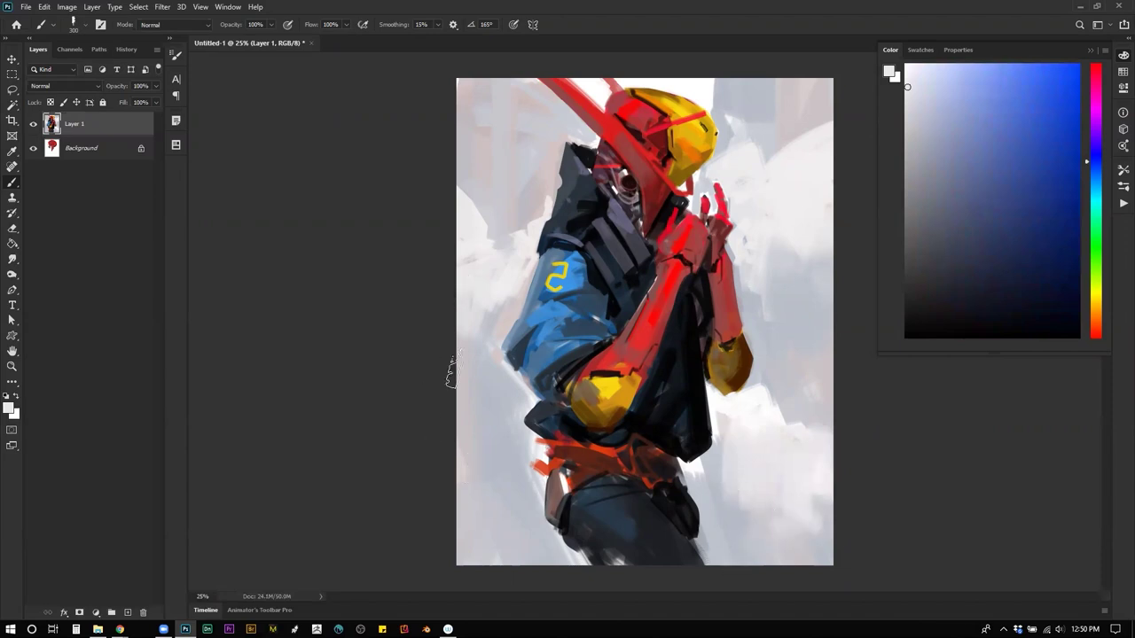
# Step: Lighten the background behind the lower sleeve with broad pale grey strokes and check the mirrored painting at reduced size
pyautogui.moveTo(487, 296); pyautogui.dragTo(479, 442)
pyautogui.press('z')
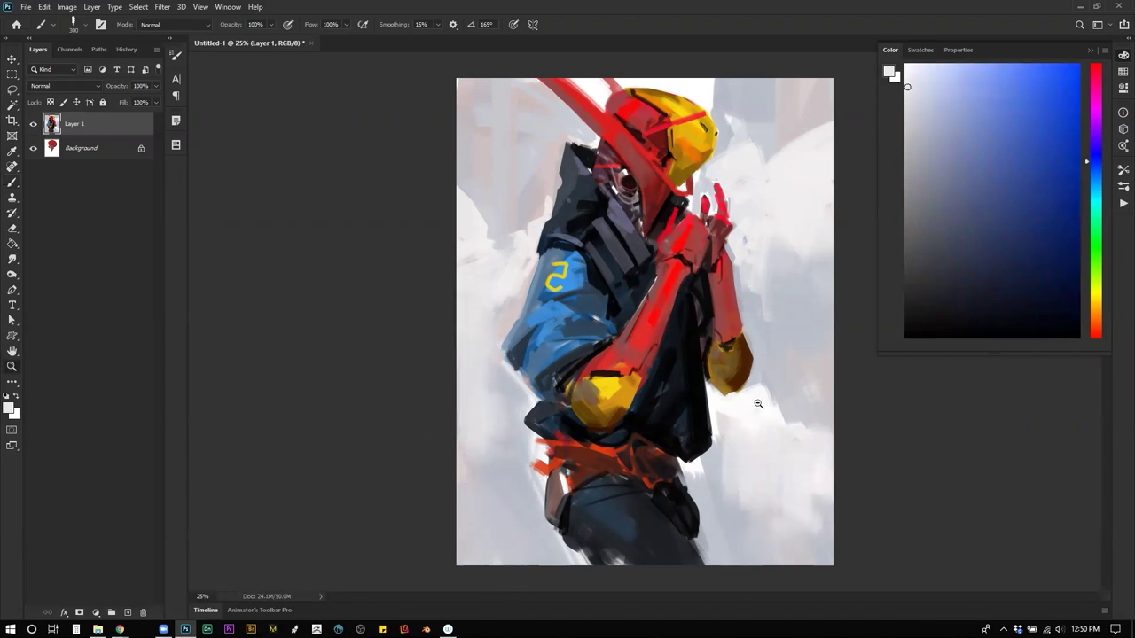
pyautogui.keyDown('alt'); pyautogui.click(756, 394); pyautogui.keyUp('alt')
pyautogui.hotkey('ctrl', 'shift', 'h')
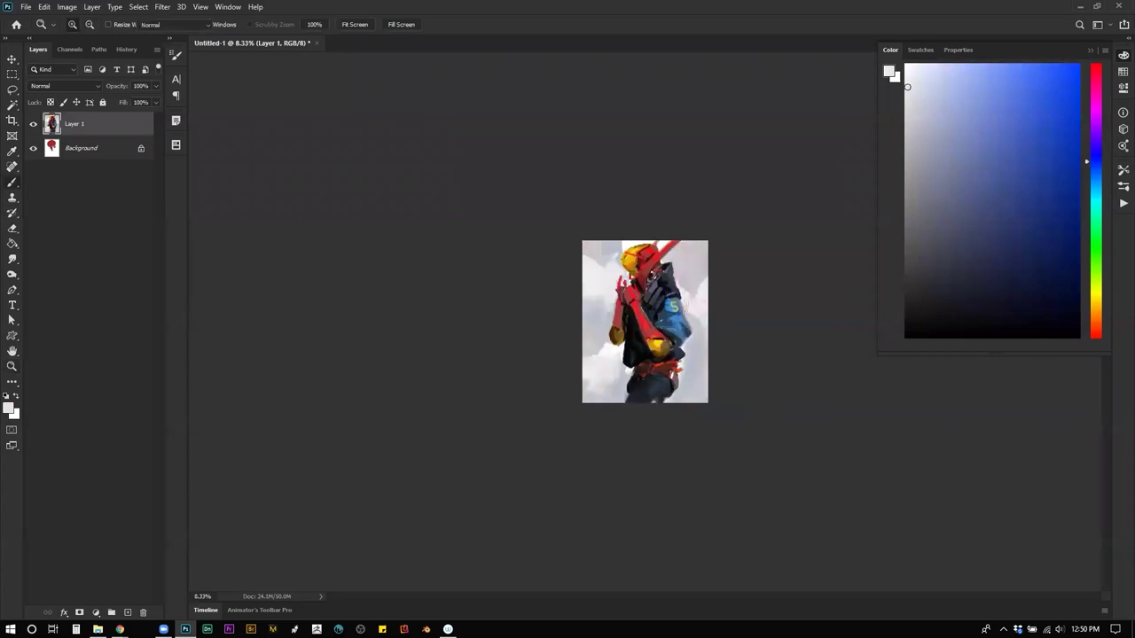
# Step: Fade out the bottom of the figure's dark trousers with a sampled near-white stroke and mirror the painting
pyautogui.click(668, 313)
pyautogui.click(668, 312)
pyautogui.press('b')
pyautogui.keyDown('alt'); pyautogui.click(550, 432); pyautogui.keyUp('alt')
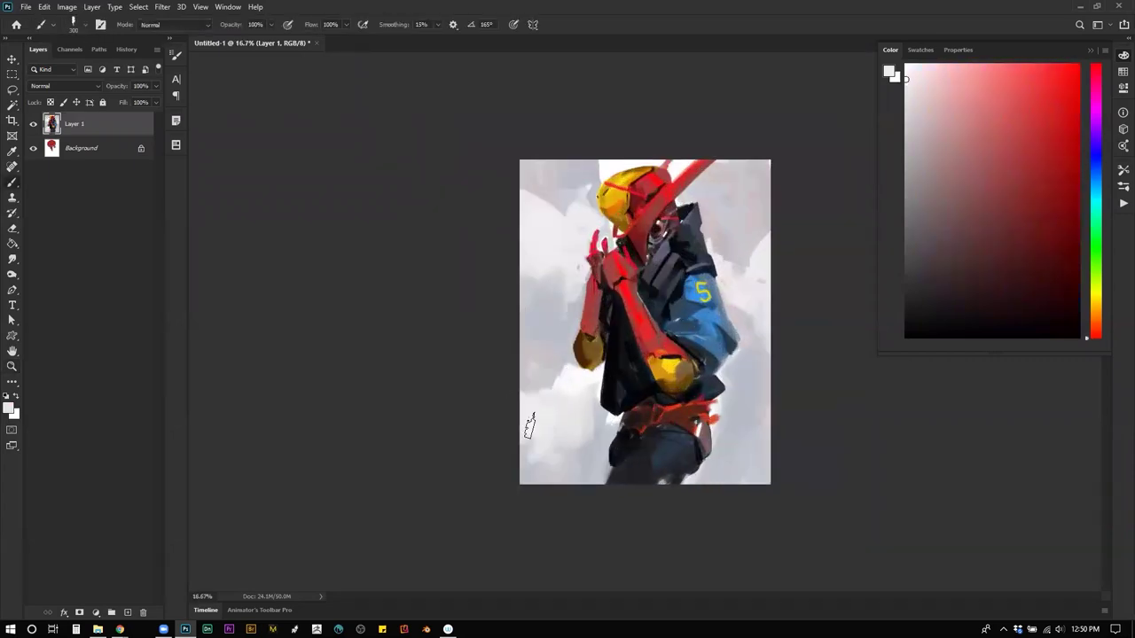
pyautogui.moveTo(513, 463)
pyautogui.mouseDown()
pyautogui.moveTo(608, 487)
pyautogui.moveTo(698, 485)
pyautogui.moveTo(768, 511)
pyautogui.mouseUp()
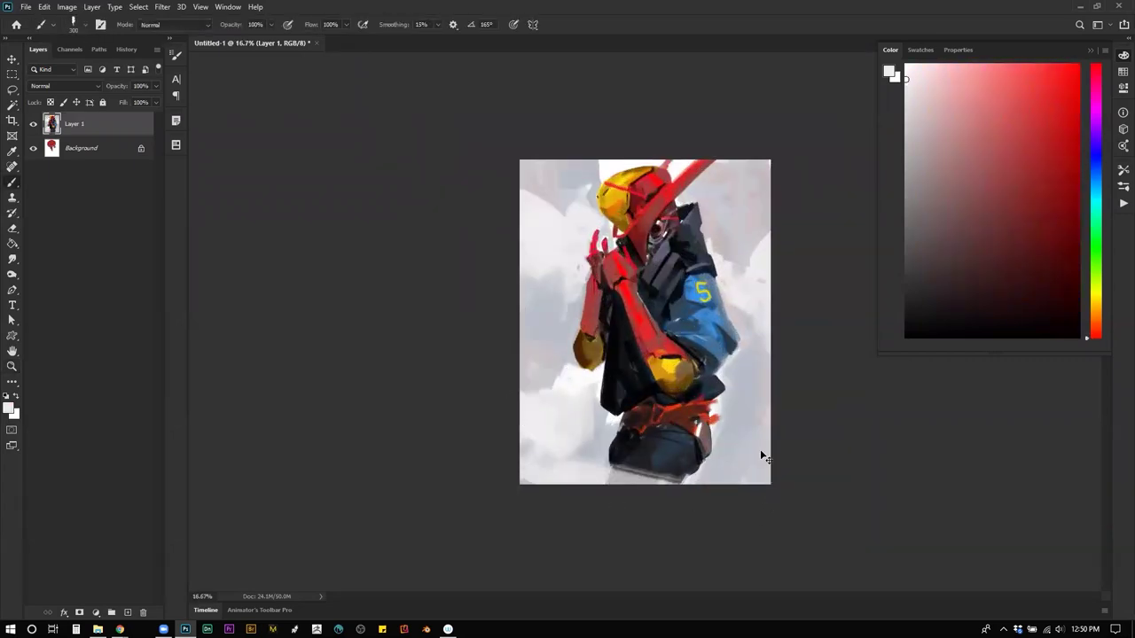
pyautogui.hotkey('ctrl', 'z')
pyautogui.moveTo(625, 493); pyautogui.dragTo(733, 525)
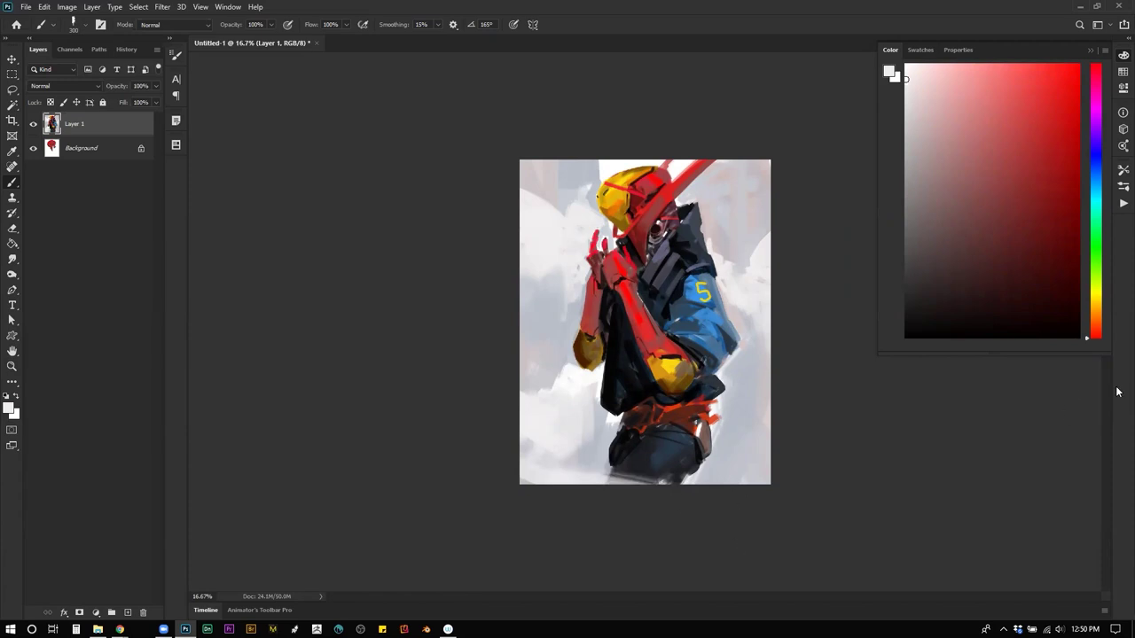
pyautogui.hotkey('ctrl', 'shift', 'h')
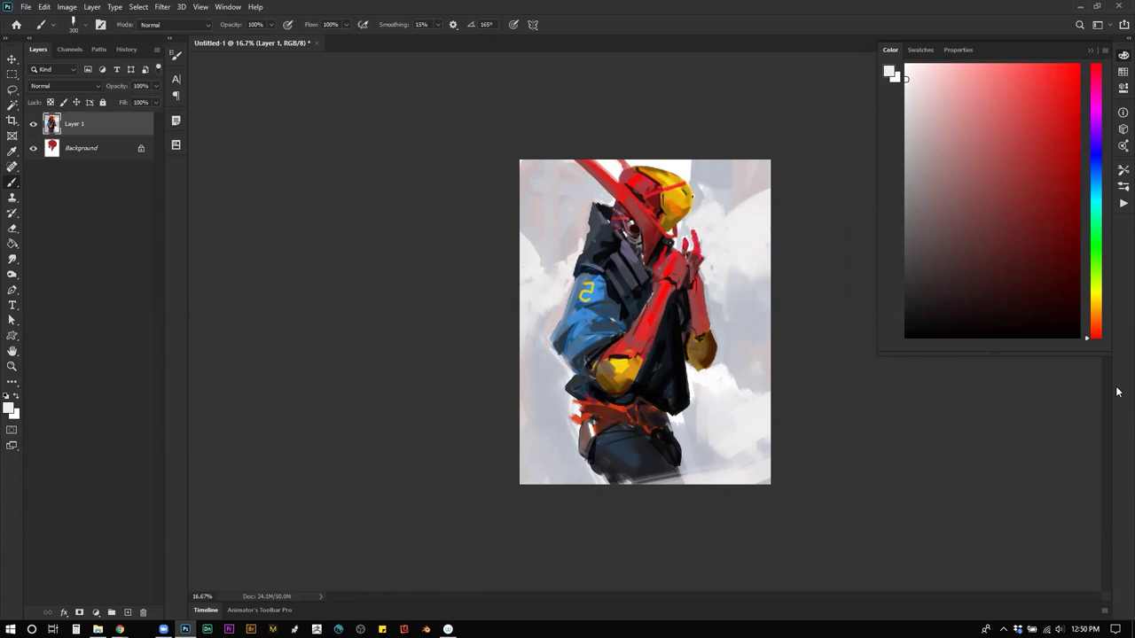
# Step: Touch up the crown of the red mask in a muted pinkish red with a much smaller brush
pyautogui.press('z')
pyautogui.click(638, 193)
pyautogui.moveTo(639, 194); pyautogui.dragTo(674, 338)
pyautogui.press('b')
pyautogui.keyDown('alt'); pyautogui.click(641, 211); pyautogui.keyUp('alt')
pyautogui.click(948, 151)
pyautogui.moveTo(968, 149); pyautogui.dragTo(981, 155)
pyautogui.press('[')
pyautogui.press('[')
pyautogui.press('[')
pyautogui.press('[')
pyautogui.press('[')
pyautogui.press('[')
pyautogui.press('[')
pyautogui.press('[')
pyautogui.press('[')
pyautogui.press('[')
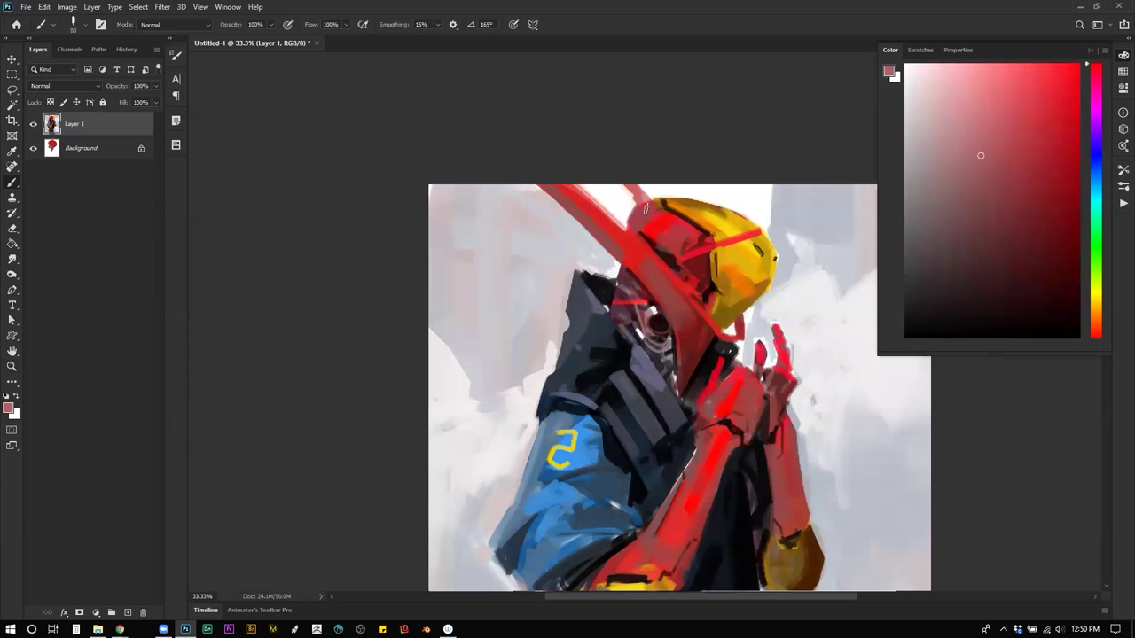
pyautogui.press('[')
# Step: Deepen the shadows of the raised collar and jacket front with sampled slate and near-black tones
pyautogui.keyDown('alt'); pyautogui.click(651, 372); pyautogui.keyUp('alt')
pyautogui.keyDown('alt'); pyautogui.click(651, 372); pyautogui.keyUp('alt')
pyautogui.moveTo(654, 373); pyautogui.dragTo(638, 290)
pyautogui.keyDown('ctrl'); pyautogui.click(703, 386); pyautogui.keyUp('ctrl')
pyautogui.click(702, 387)
pyautogui.press('b')
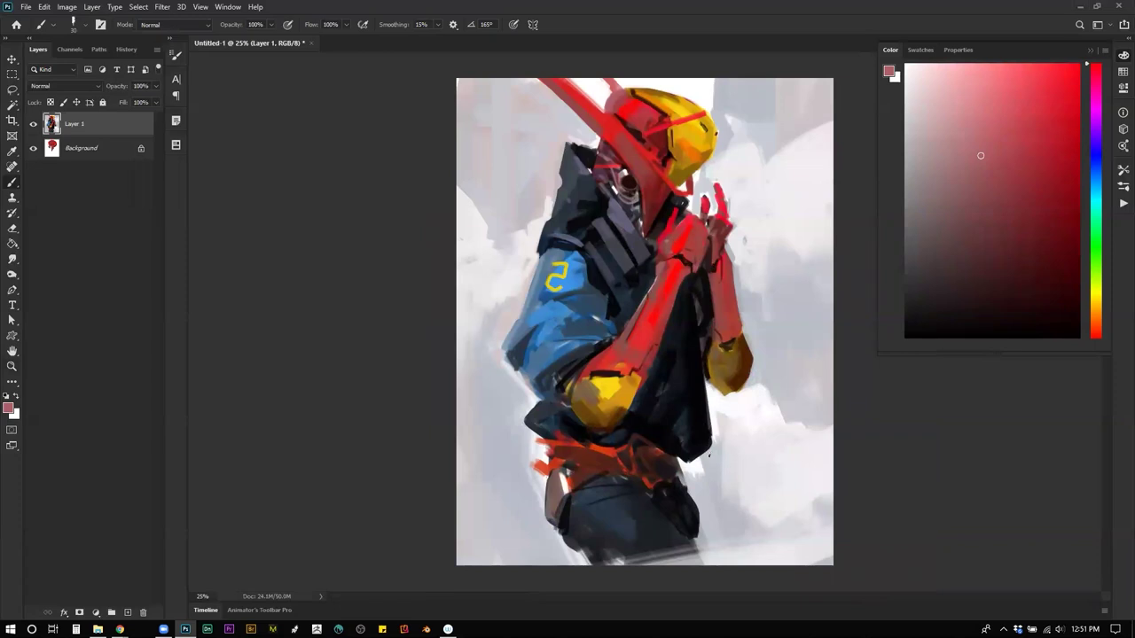
pyautogui.hotkey('ctrl', 'shift', 'h')
pyautogui.press('h')
pyautogui.keyDown('alt'); pyautogui.click(570, 164); pyautogui.keyUp('alt')
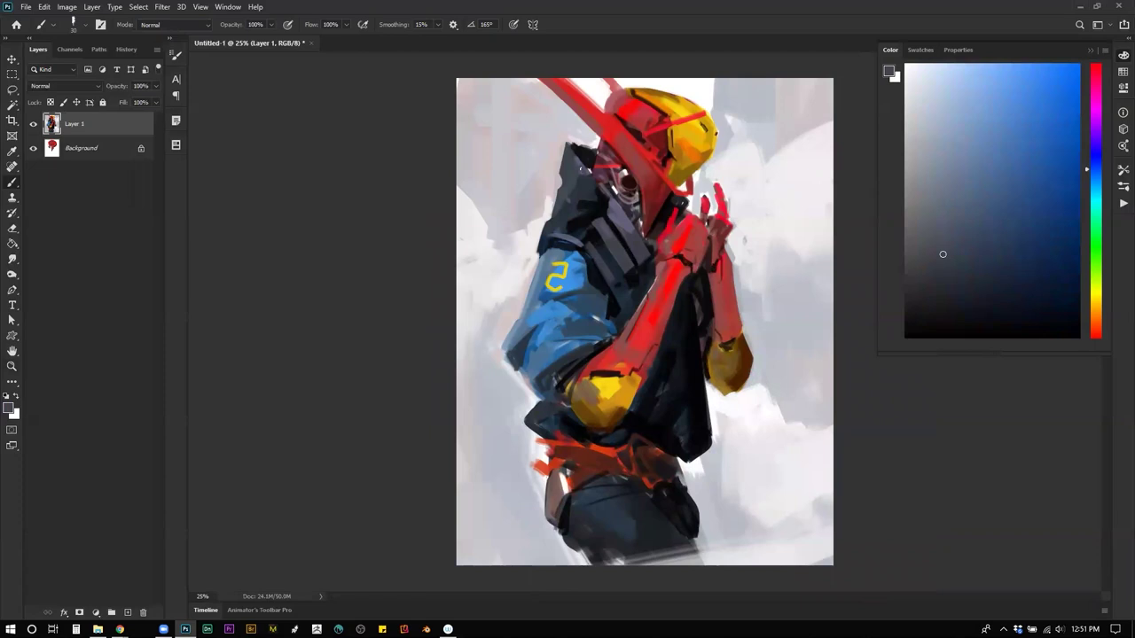
pyautogui.keyDown('alt'); pyautogui.click(590, 153); pyautogui.keyUp('alt')
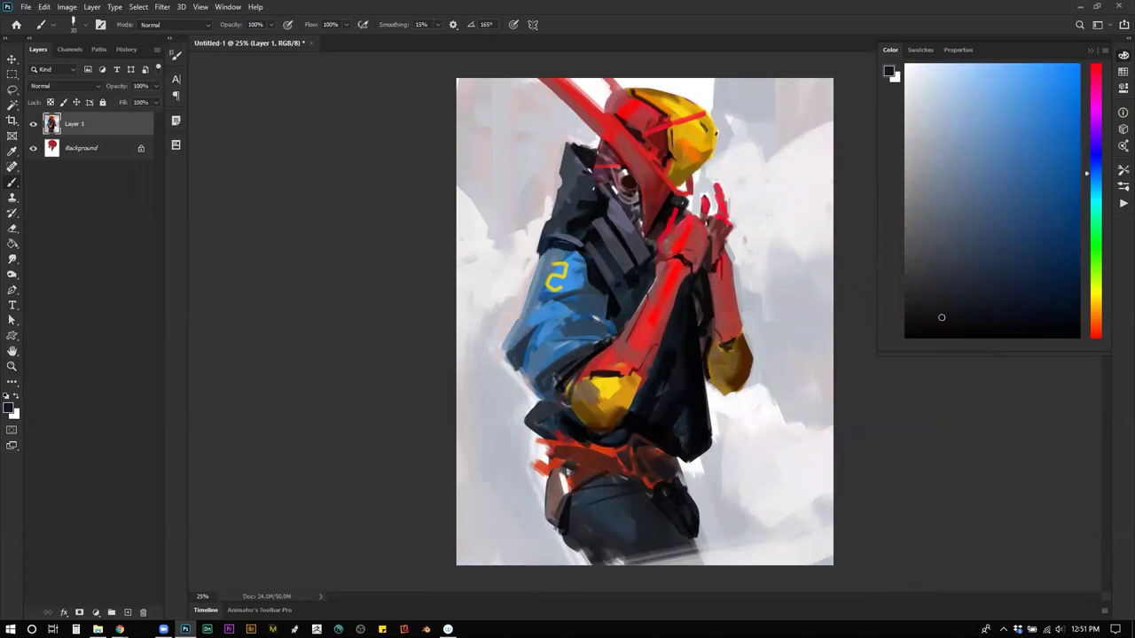
pyautogui.keyDown('alt'); pyautogui.click(590, 194); pyautogui.keyUp('alt')
pyautogui.keyDown('alt'); pyautogui.click(592, 198); pyautogui.keyUp('alt')
pyautogui.keyDown('alt'); pyautogui.click(596, 202); pyautogui.keyUp('alt')
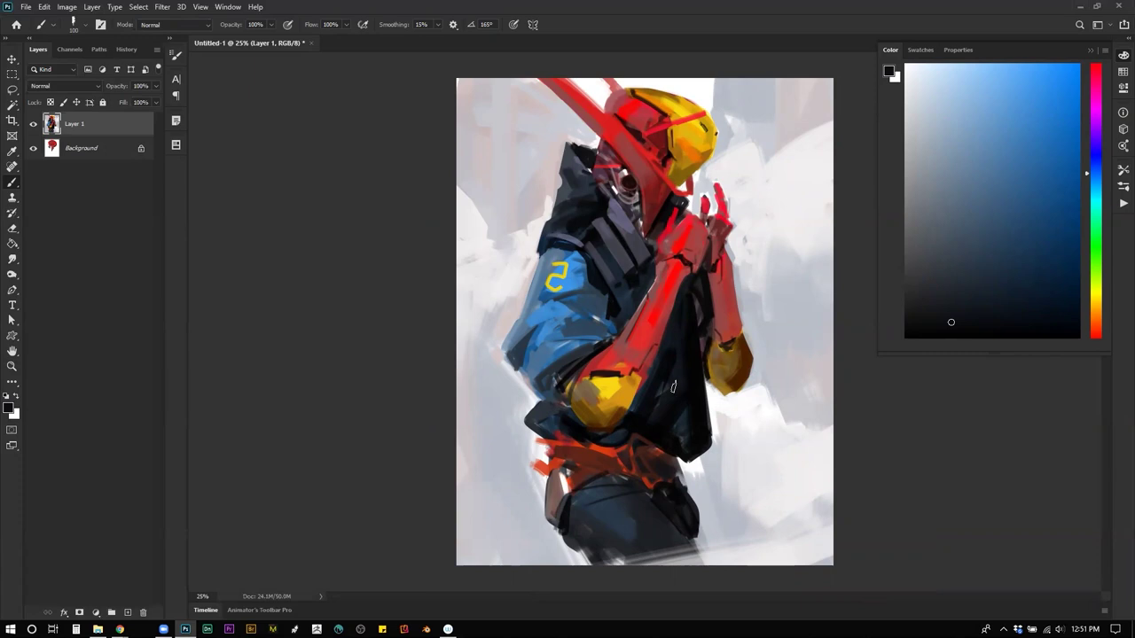
# Step: Reshape the outer elbow contour of the blue sleeve with strokes of sampled dark blue
pyautogui.keyDown('alt'); pyautogui.click(529, 364); pyautogui.keyUp('alt')
pyautogui.keyDown('alt'); pyautogui.click(526, 344); pyautogui.keyUp('alt')
pyautogui.moveTo(527, 343); pyautogui.dragTo(542, 390)
pyautogui.moveTo(513, 335); pyautogui.dragTo(523, 386)
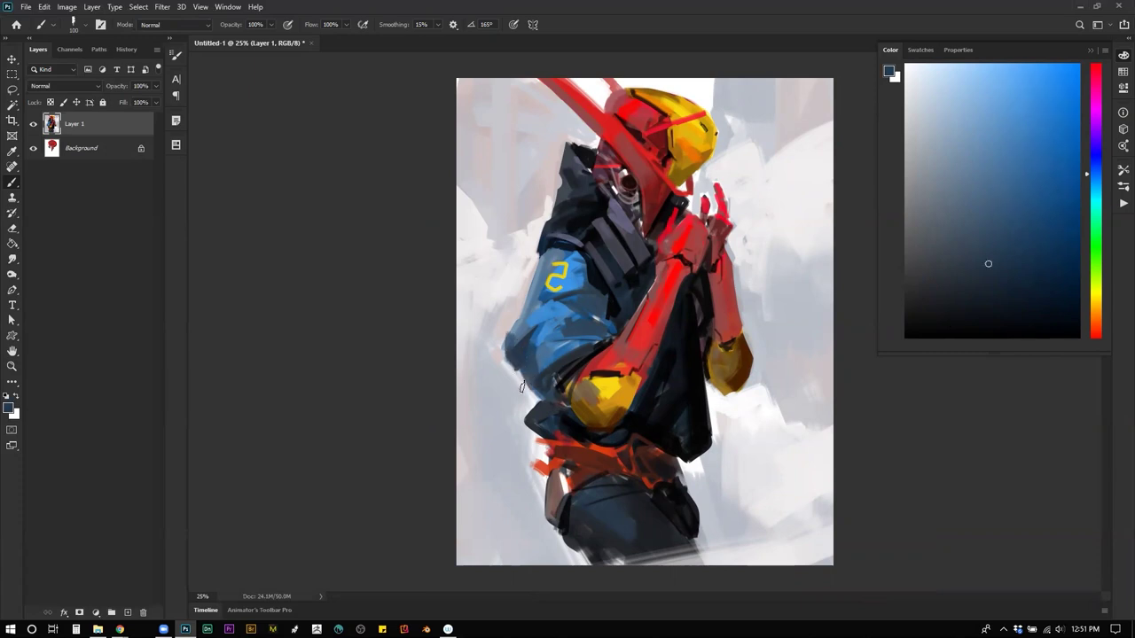
pyautogui.moveTo(538, 277); pyautogui.dragTo(530, 344)
pyautogui.hotkey('ctrl', 'z')
pyautogui.moveTo(551, 245); pyautogui.dragTo(578, 244)
pyautogui.hotkey('ctrl', 'z')
# Step: Trim the blue sleeve's elbow contour with sampled background grey and extend its lower edge in muted slate blue
pyautogui.hotkey('ctrl', 'f')
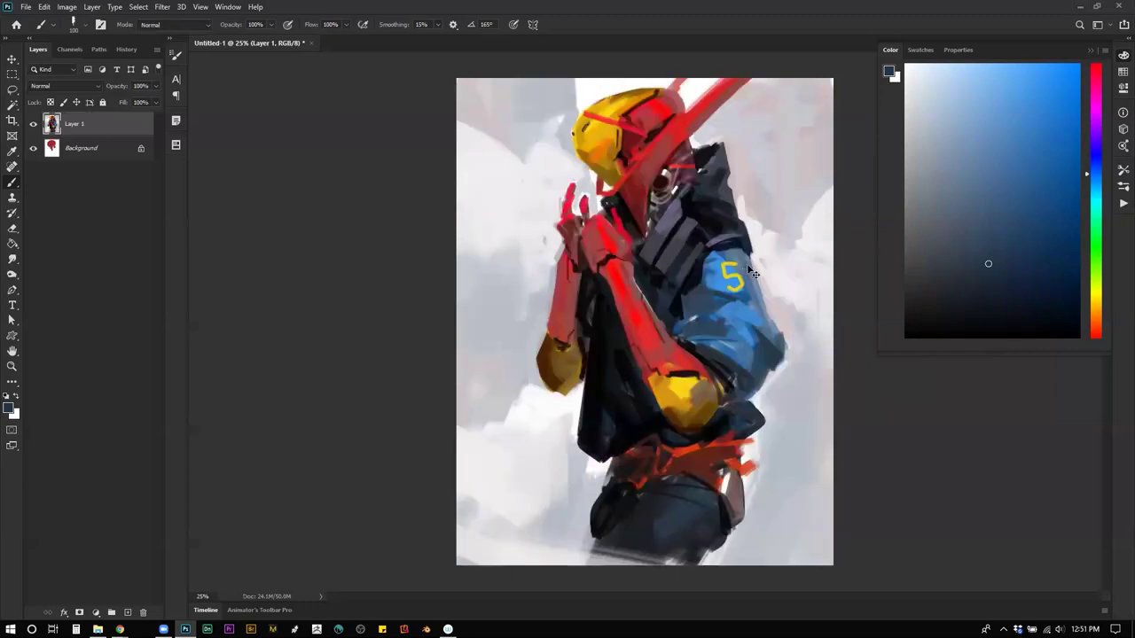
pyautogui.hotkey('ctrl', 'shift', 'h')
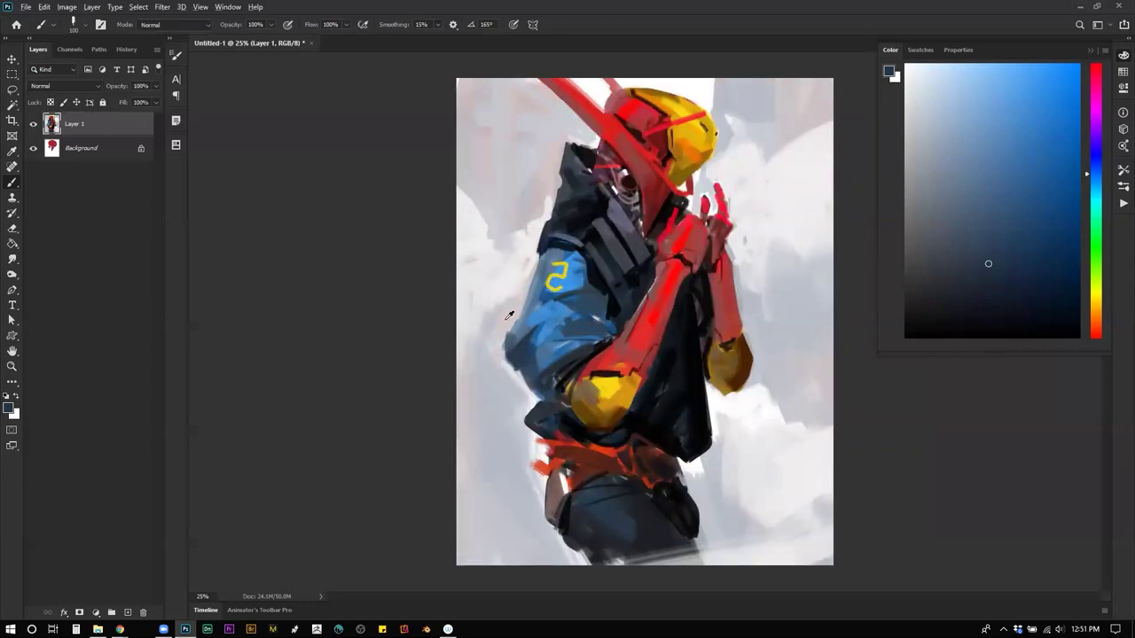
pyautogui.hotkey('ctrl', 'shift', 'h')
pyautogui.keyDown('alt'); pyautogui.click(788, 330); pyautogui.keyUp('alt')
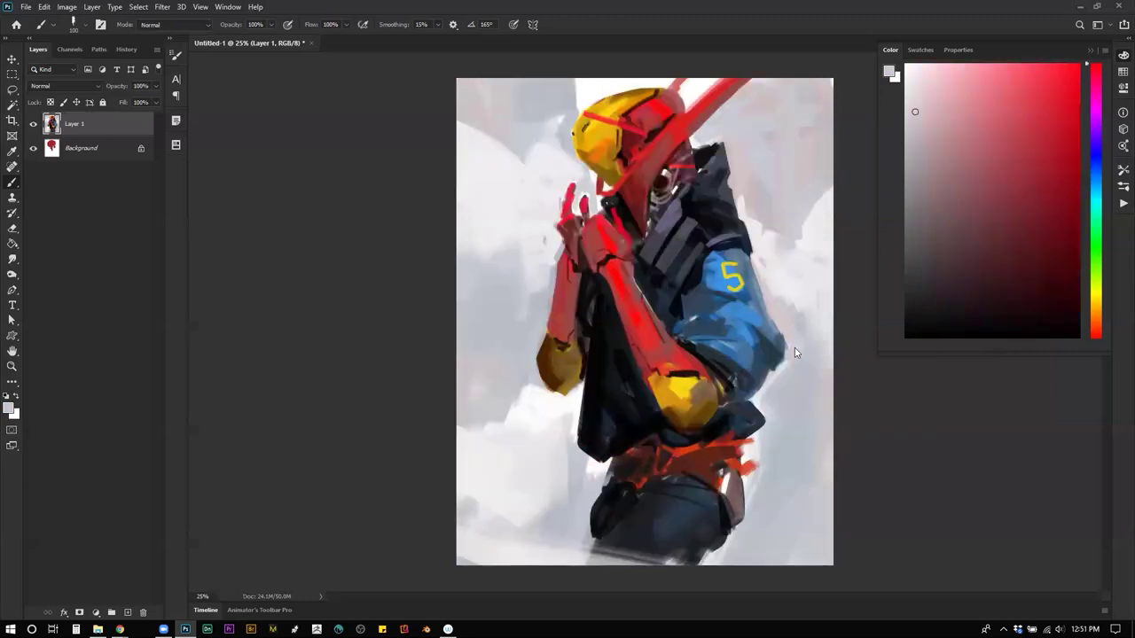
pyautogui.moveTo(787, 367)
pyautogui.mouseDown()
pyautogui.moveTo(786, 342)
pyautogui.moveTo(778, 380)
pyautogui.mouseUp()
pyautogui.keyDown('alt'); pyautogui.click(789, 337); pyautogui.keyUp('alt')
pyautogui.keyDown('alt'); pyautogui.click(792, 331); pyautogui.keyUp('alt')
pyautogui.keyDown('alt'); pyautogui.click(766, 367); pyautogui.keyUp('alt')
pyautogui.moveTo(759, 409); pyautogui.dragTo(761, 433)
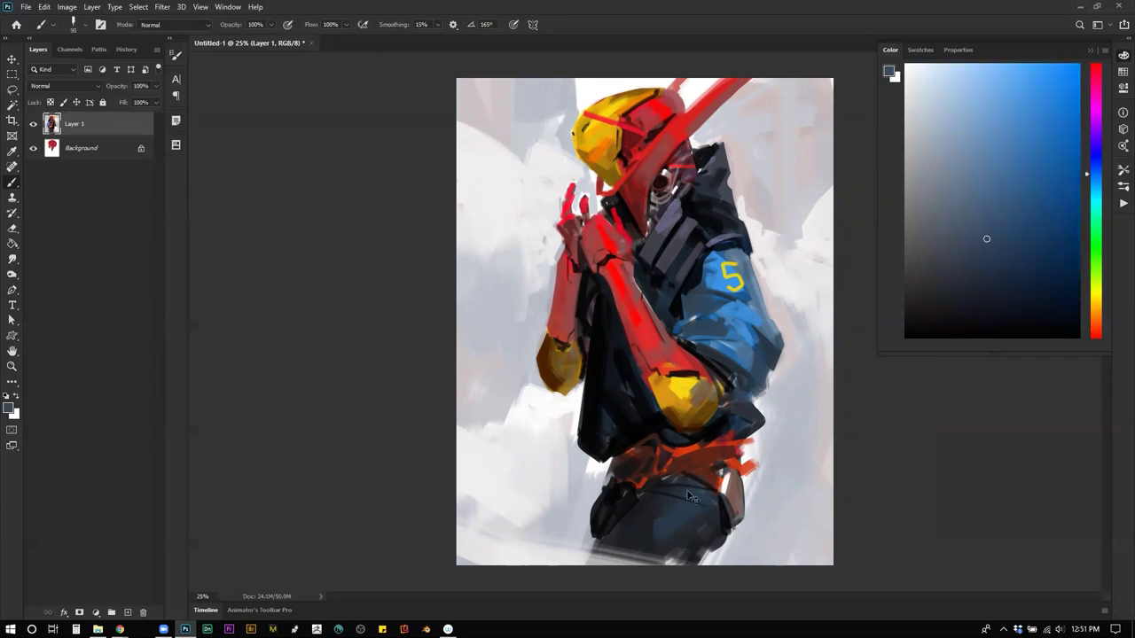
# Step: Rework the shading of the far elbow pad with sampled ochre and dark brown in the mirrored view
pyautogui.press('F2')
pyautogui.press(']')
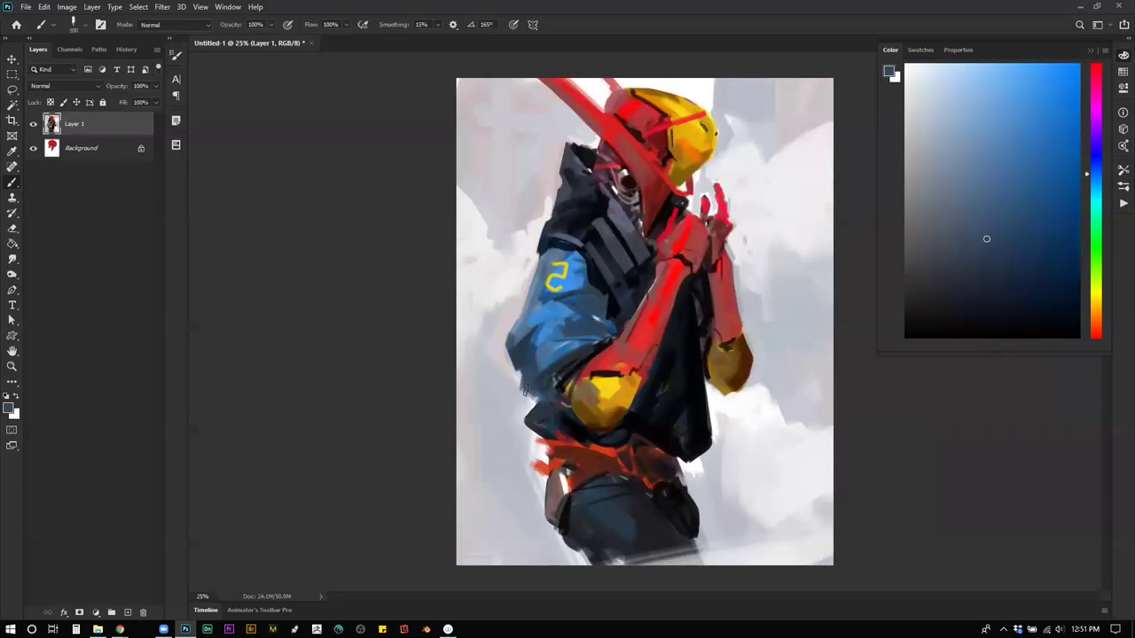
pyautogui.keyDown('alt'); pyautogui.click(727, 388); pyautogui.keyUp('alt')
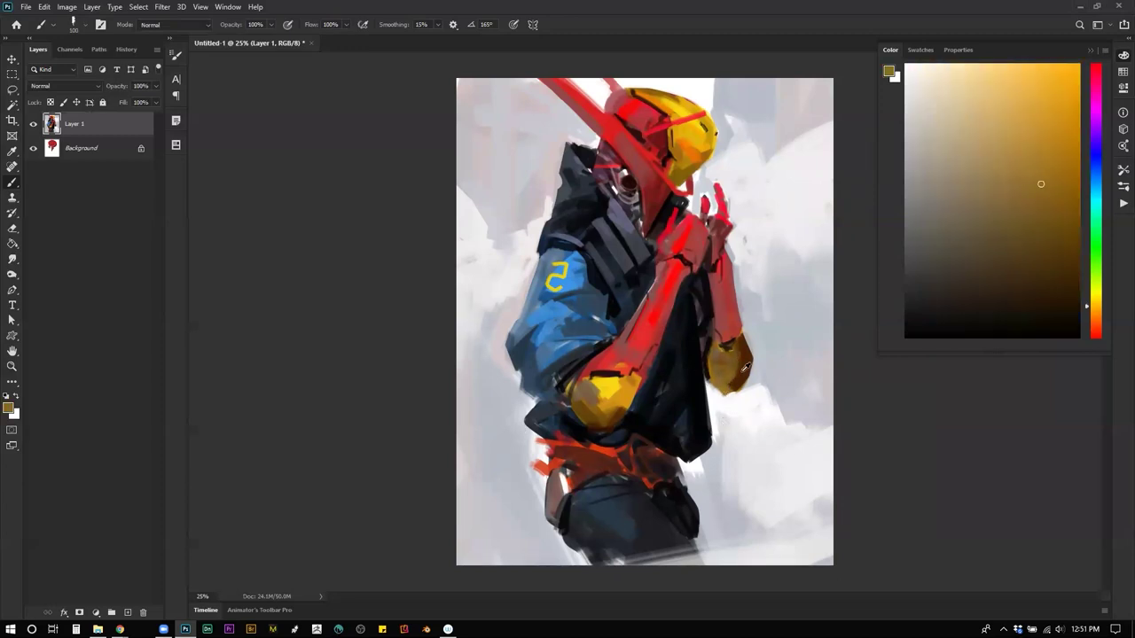
pyautogui.keyDown('alt'); pyautogui.click(743, 369); pyautogui.keyUp('alt')
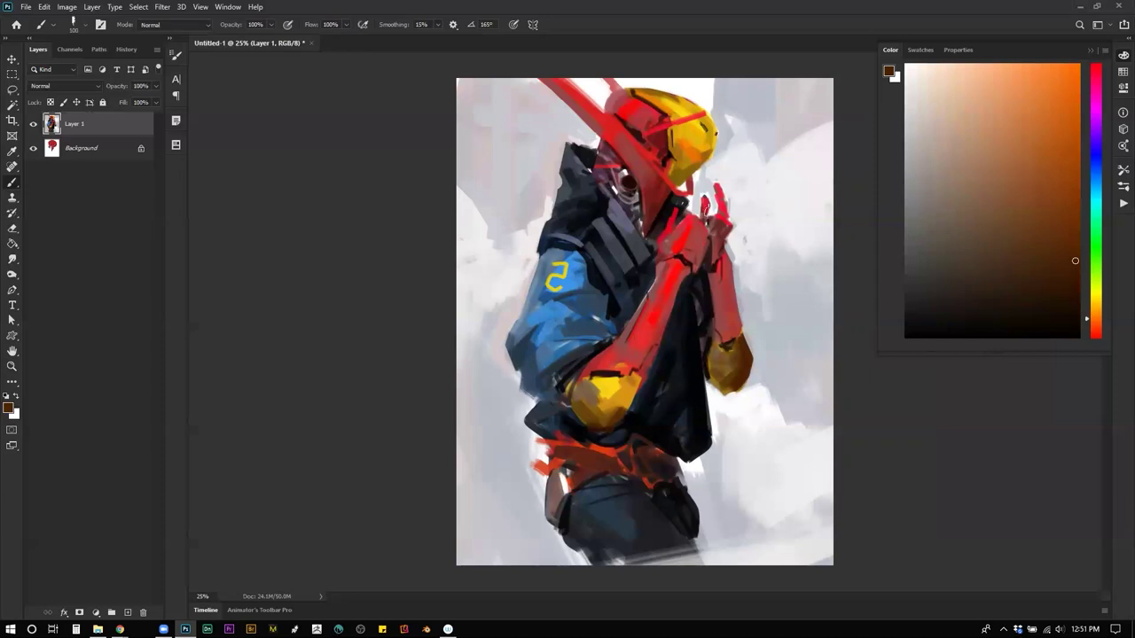
# Step: Mix a saturated orange-red and brighten the near hand with it, trying another stroke on the forearm
pyautogui.keyDown('alt'); pyautogui.click(679, 267); pyautogui.keyUp('alt')
pyautogui.moveTo(996, 85)
pyautogui.mouseDown()
pyautogui.moveTo(999, 60)
pyautogui.moveTo(1032, 58)
pyautogui.mouseUp()
pyautogui.click(1098, 330)
pyautogui.moveTo(1102, 329); pyautogui.dragTo(1100, 317)
pyautogui.click(1076, 64)
pyautogui.moveTo(687, 220); pyautogui.dragTo(676, 244)
pyautogui.moveTo(1097, 326); pyautogui.dragTo(1097, 334)
pyautogui.moveTo(1035, 77); pyautogui.dragTo(1043, 85)
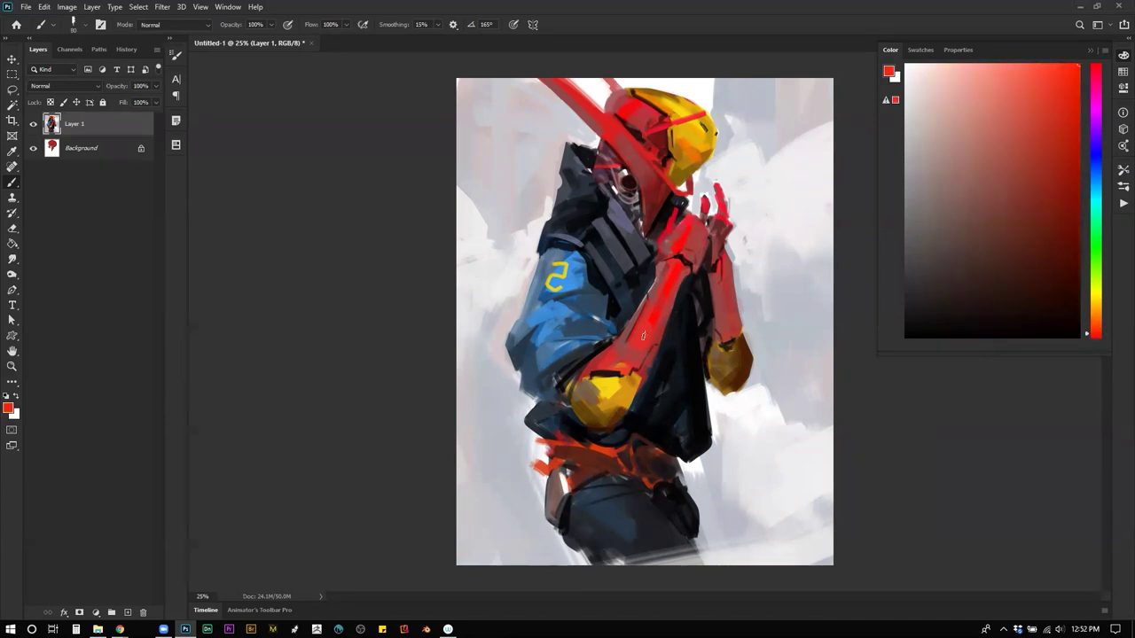
pyautogui.moveTo(580, 381); pyautogui.dragTo(610, 349)
pyautogui.hotkey('ctrl', 'z')
# Step: Paint an ochre strip down the front edge of the red mask, from the yellow visor to the lower tip
pyautogui.press('z')
pyautogui.keyDown('alt'); pyautogui.click(719, 296); pyautogui.keyUp('alt')
pyautogui.keyDown('alt'); pyautogui.click(719, 296); pyautogui.keyUp('alt')
pyautogui.hotkey('ctrl', 'shift', 'h')
pyautogui.click(701, 337)
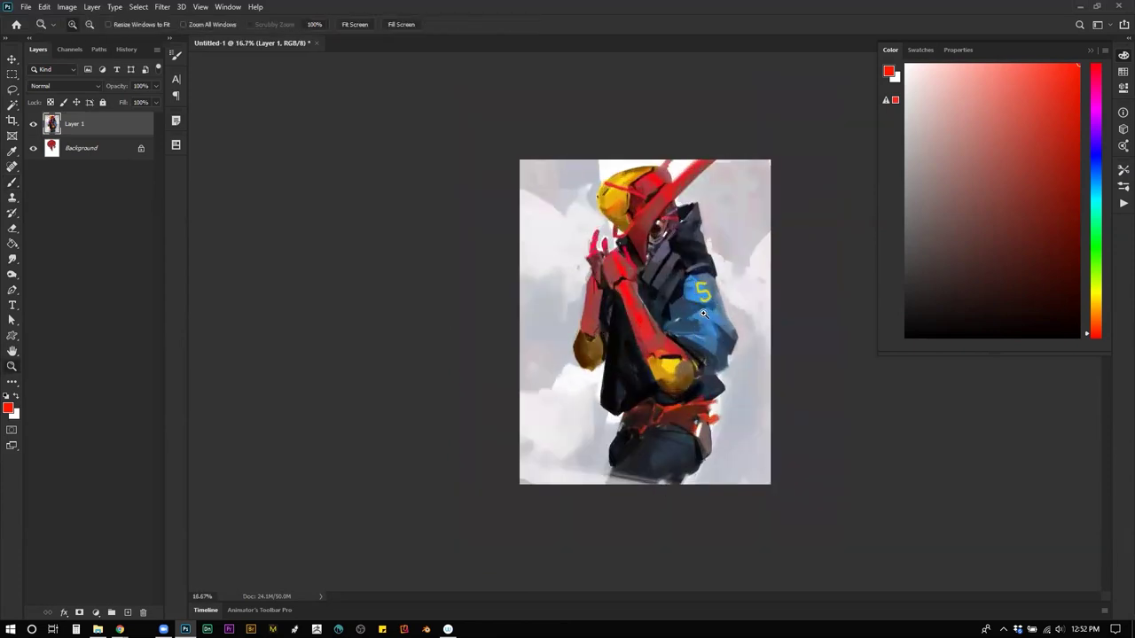
pyautogui.click(705, 310)
pyautogui.press('b')
pyautogui.keyDown('alt'); pyautogui.click(642, 193); pyautogui.keyUp('alt')
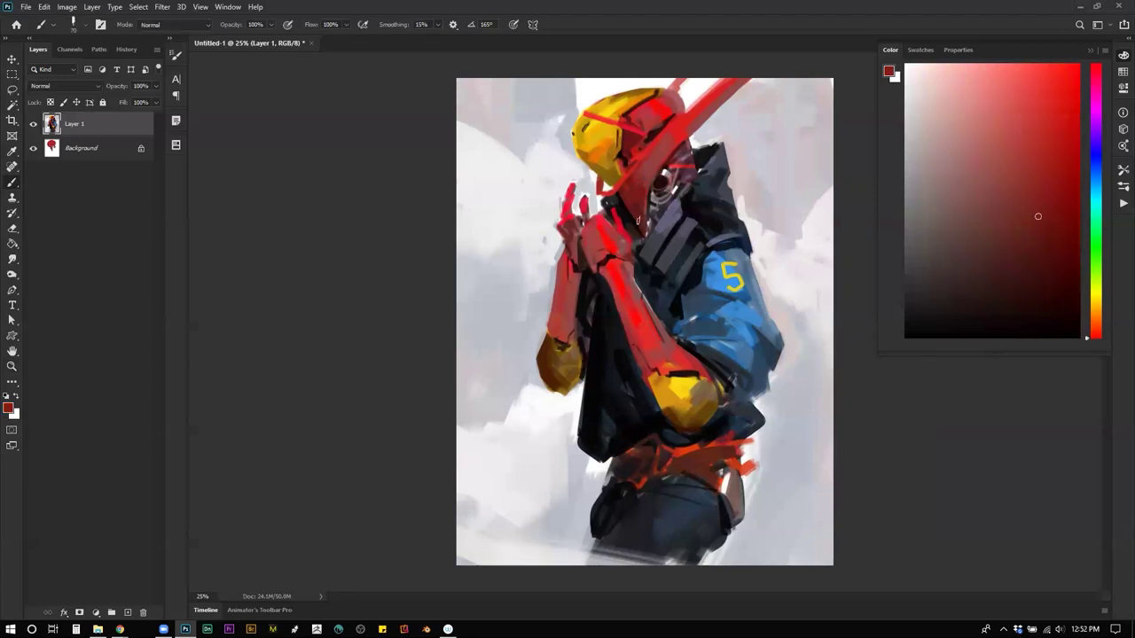
pyautogui.keyDown('alt'); pyautogui.click(636, 222); pyautogui.keyUp('alt')
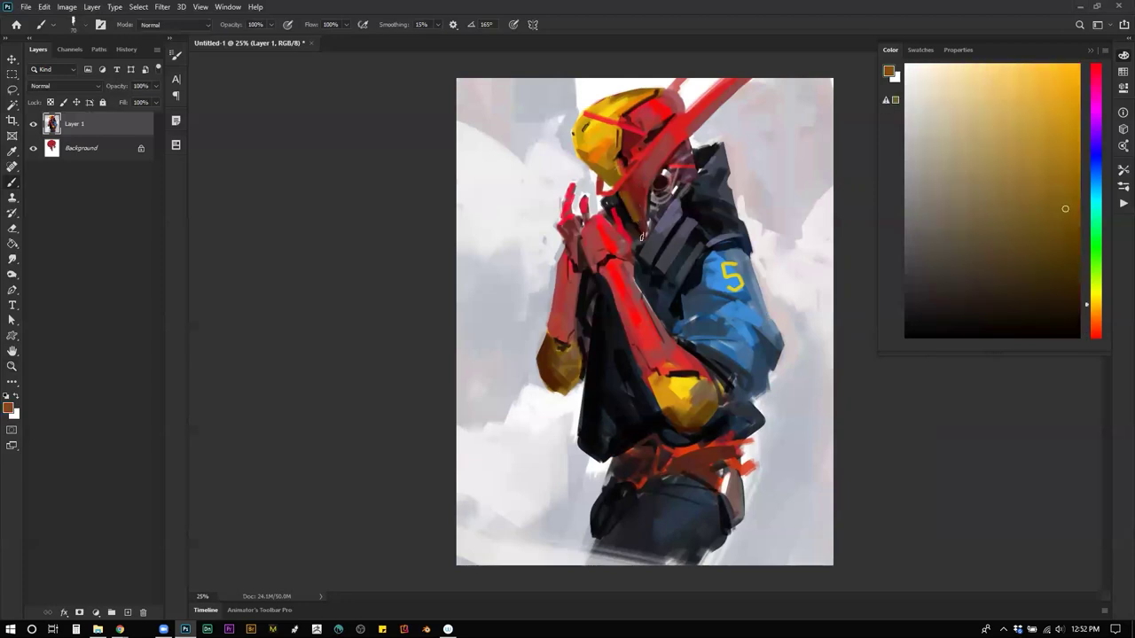
pyautogui.moveTo(621, 188); pyautogui.dragTo(643, 236)
# Step: Define the lower tip and edge of the mask with fine black marks, checking the mirrored view
pyautogui.press('d')
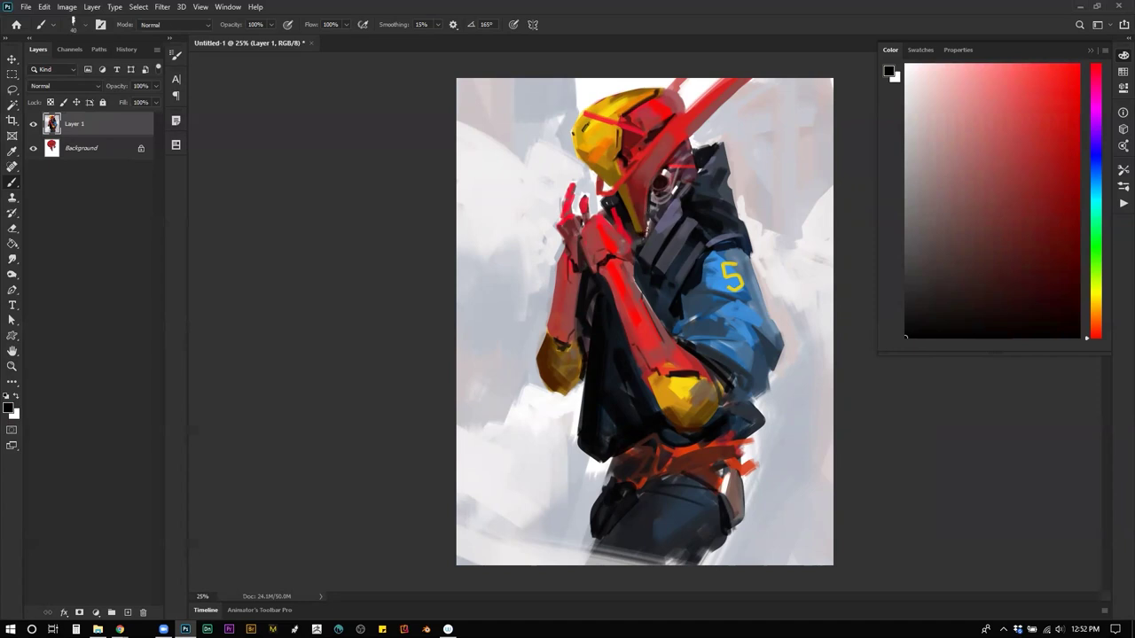
pyautogui.hotkey('ctrl', 'shift', 'h')
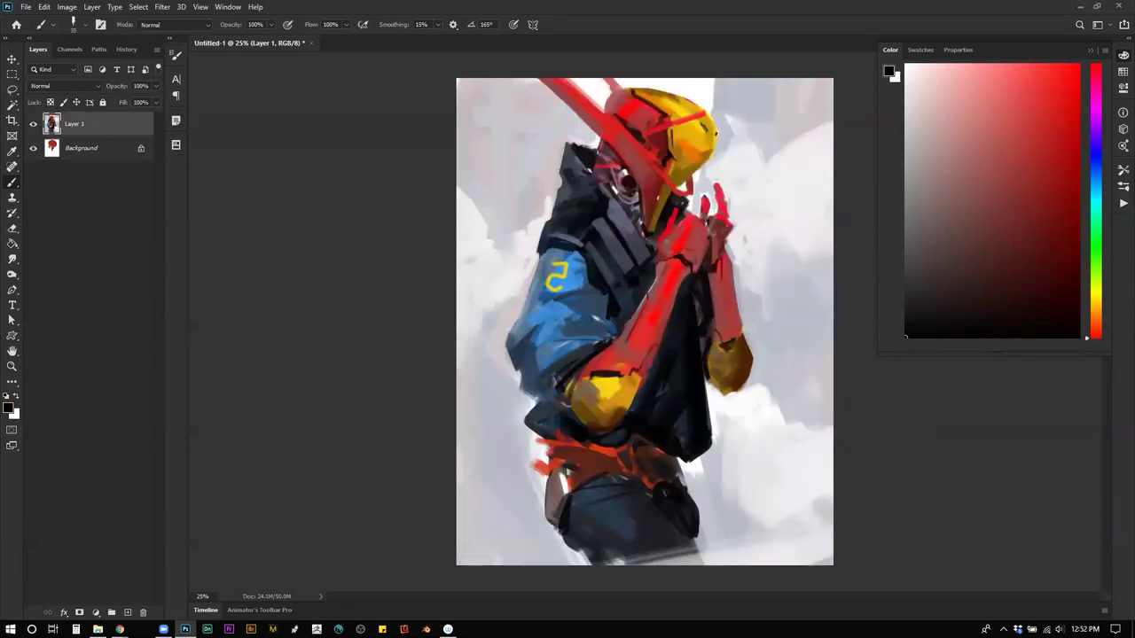
pyautogui.hotkey('ctrl', 'shift', 'h')
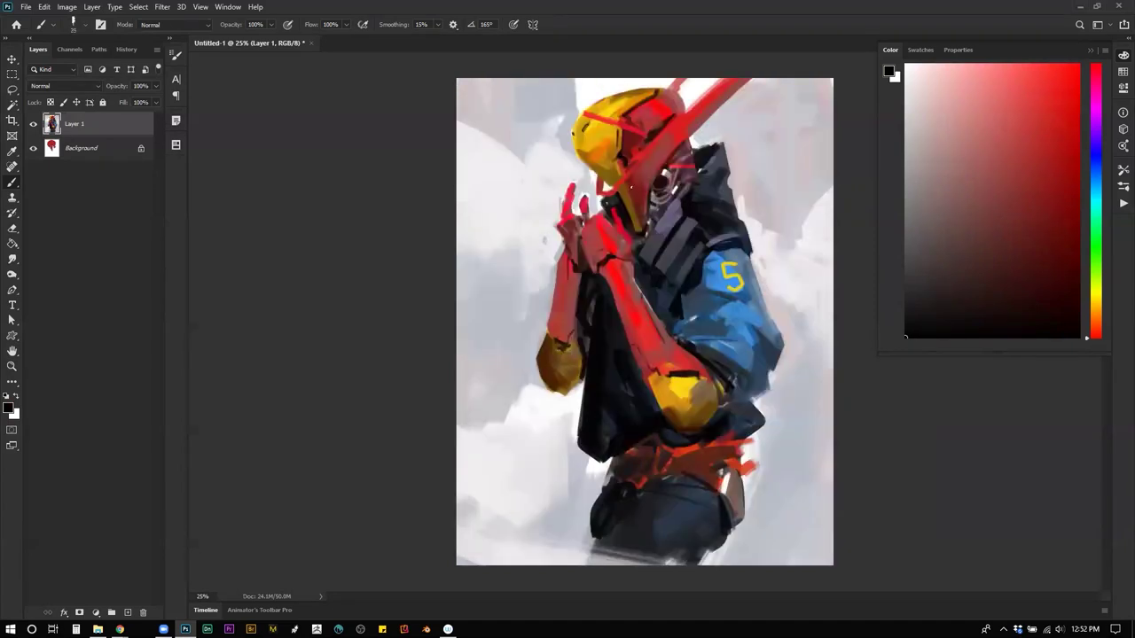
pyautogui.keyDown('alt'); pyautogui.click(632, 185); pyautogui.keyUp('alt')
pyautogui.press('d')
pyautogui.press('z')
pyautogui.keyDown('alt'); pyautogui.click(637, 248); pyautogui.keyUp('alt')
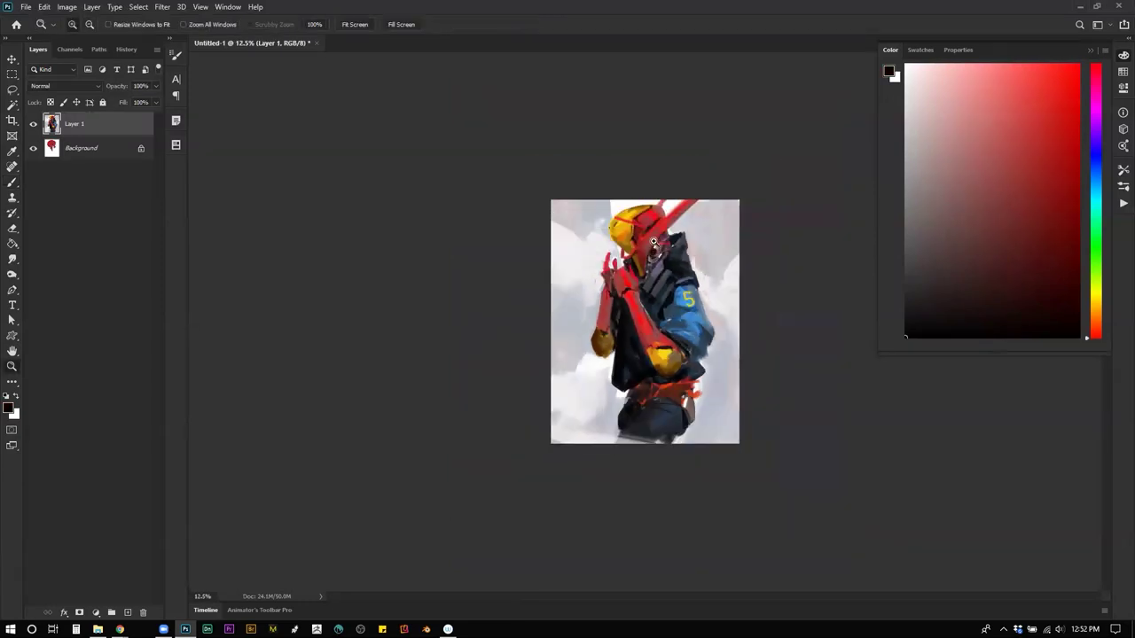
pyautogui.click(661, 250)
pyautogui.click(660, 251)
pyautogui.press('b')
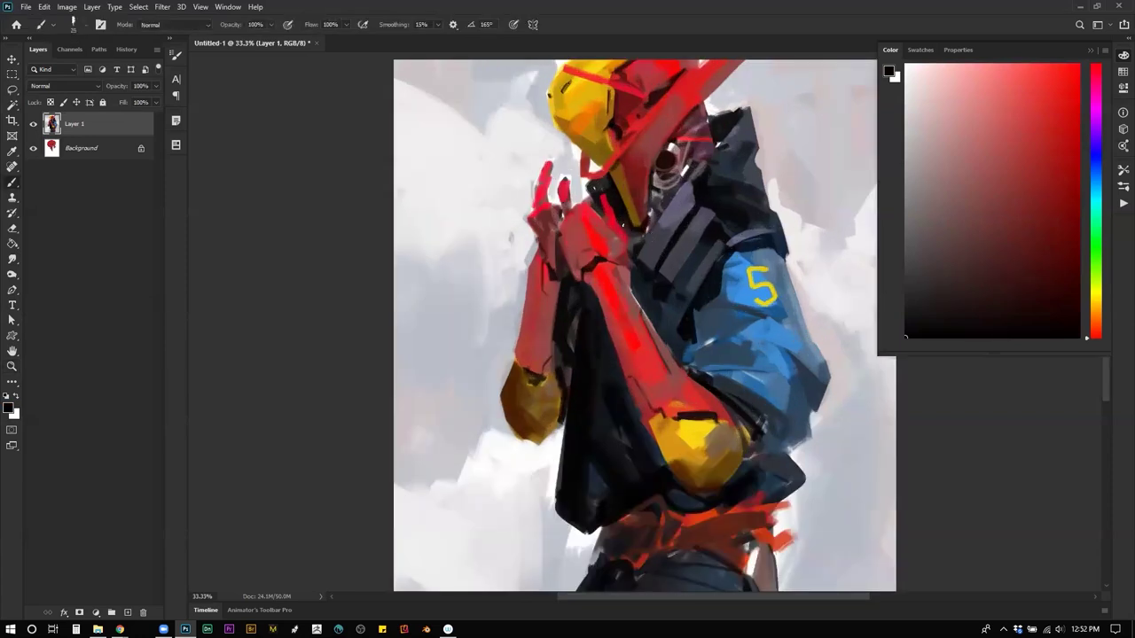
# Step: Add a small sampled pale grey touch to the respirator behind the mask and check the painting mirrored at reduced size
pyautogui.keyDown('alt'); pyautogui.click(655, 212); pyautogui.keyUp('alt')
pyautogui.press('[')
pyautogui.press('z')
pyautogui.keyDown('alt'); pyautogui.click(687, 248); pyautogui.keyUp('alt')
pyautogui.keyDown('alt'); pyautogui.click(687, 252); pyautogui.keyUp('alt')
pyautogui.keyDown('alt'); pyautogui.click(687, 257); pyautogui.keyUp('alt')
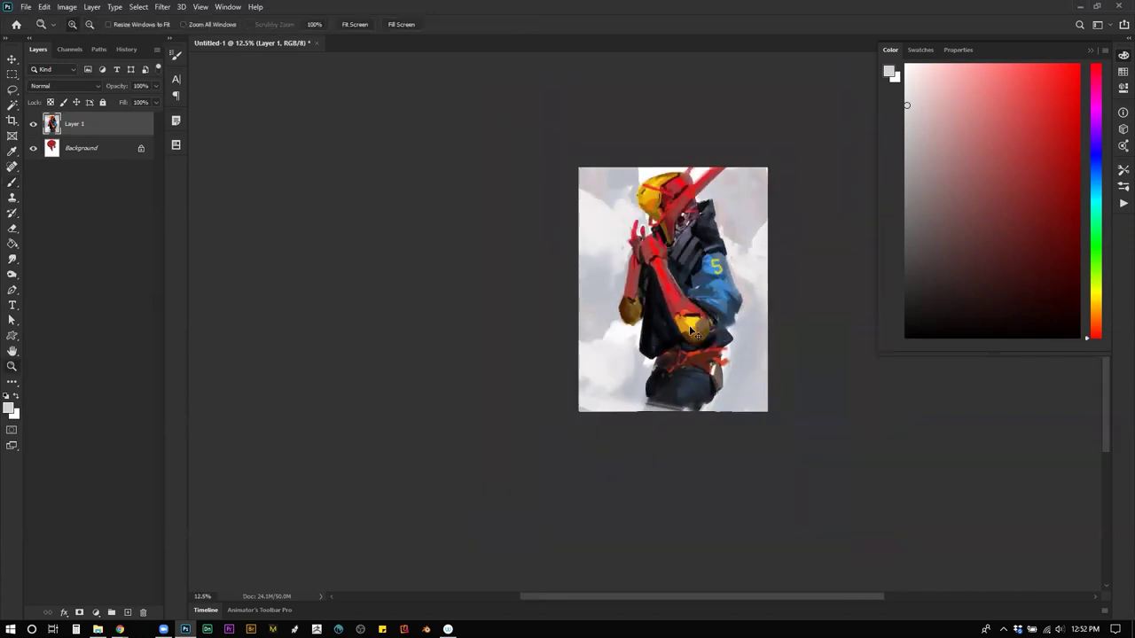
pyautogui.hotkey('ctrl', 'shift', 'h')
pyautogui.press('z')
pyautogui.click(680, 293)
pyautogui.click(680, 288)
pyautogui.hotkey('ctrl', 'shift', 'h')
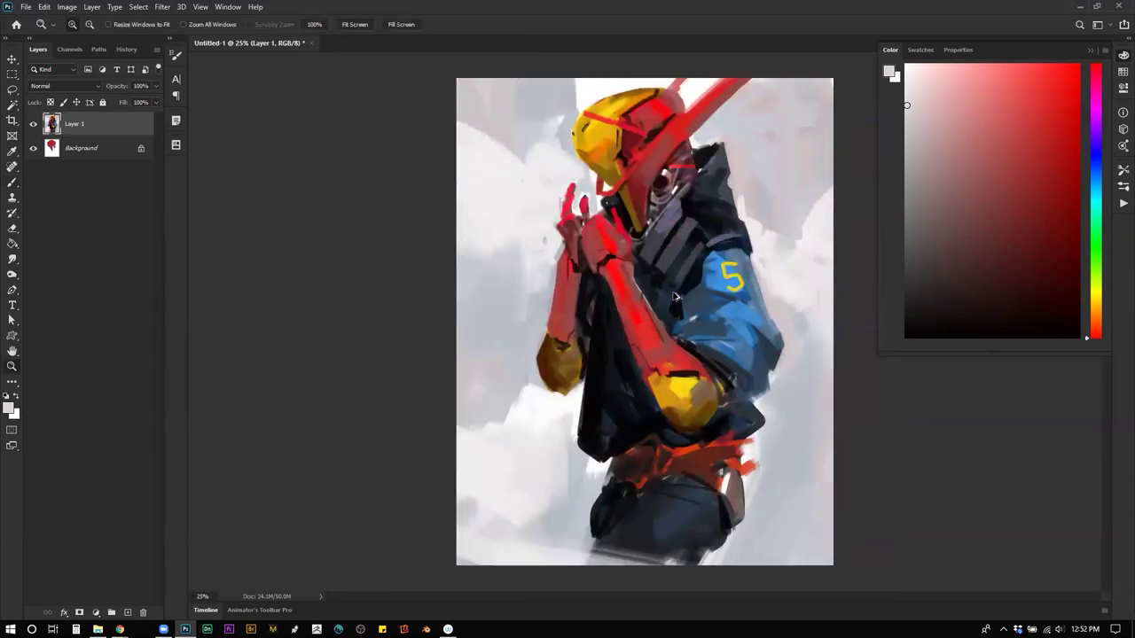
# Step: Darken the jacket front beneath the near forearm and beside the far forearm with long black strokes
pyautogui.press('h')
pyautogui.press('b')
pyautogui.press('d')
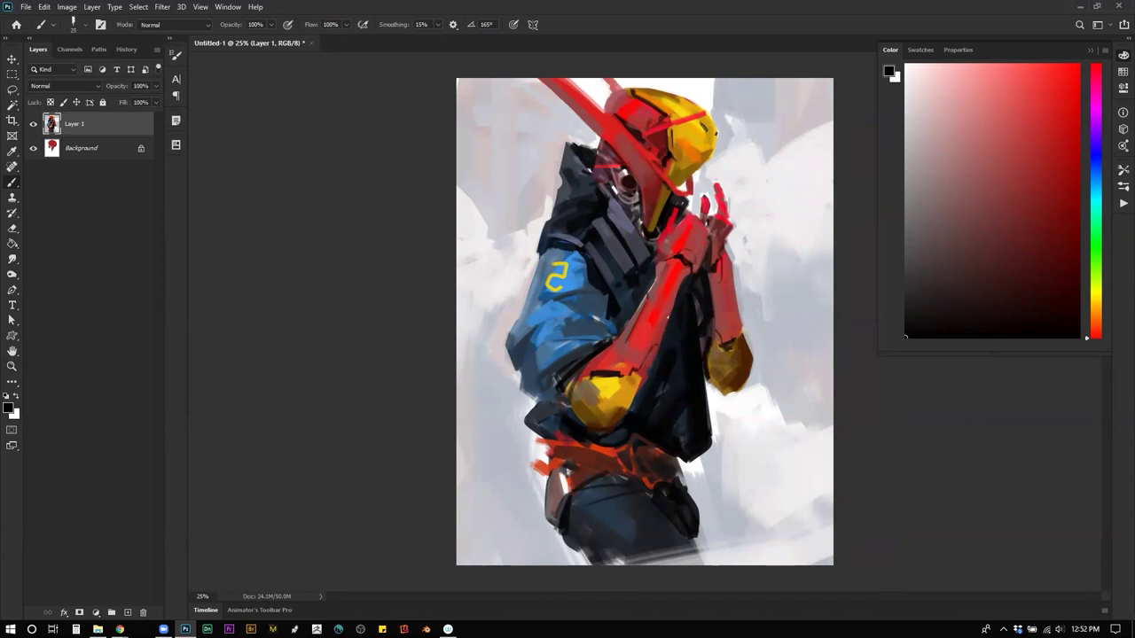
pyautogui.moveTo(672, 316); pyautogui.dragTo(658, 361)
pyautogui.moveTo(681, 288); pyautogui.dragTo(664, 334)
pyautogui.hotkey('ctrl', 'z')
pyautogui.moveTo(681, 286); pyautogui.dragTo(655, 367)
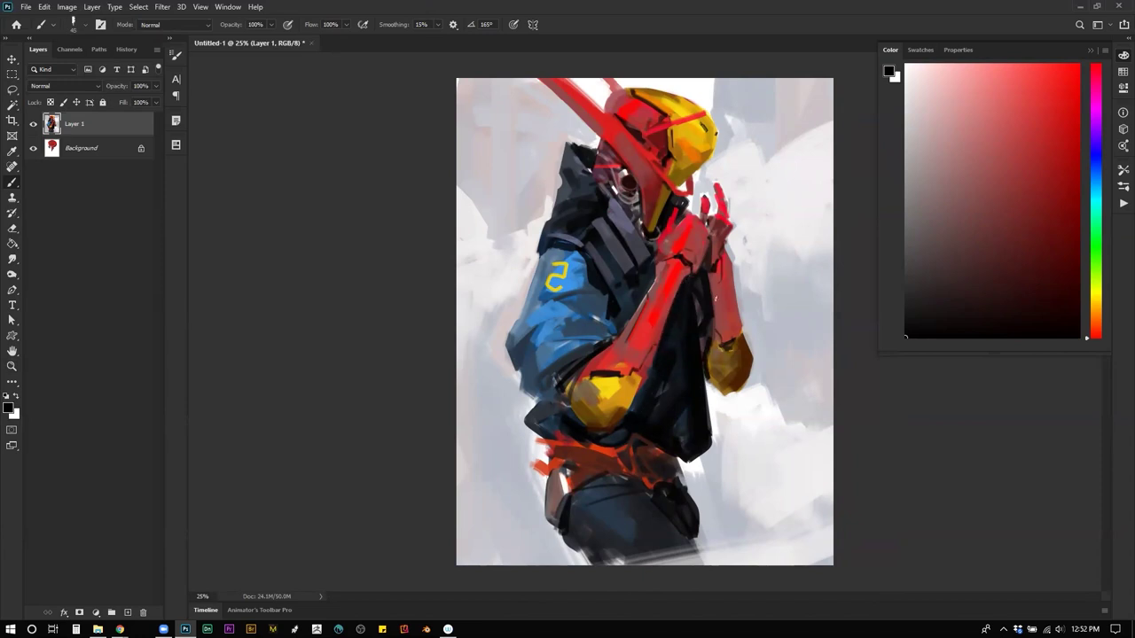
pyautogui.moveTo(706, 279)
pyautogui.mouseDown()
pyautogui.moveTo(715, 363)
pyautogui.moveTo(697, 376)
pyautogui.mouseUp()
# Step: Darken the shoulder seam and the jacket hem below the near elbow with sampled navy and black
pyautogui.press('z')
pyautogui.keyDown('alt'); pyautogui.click(726, 278); pyautogui.keyUp('alt')
pyautogui.keyDown('alt'); pyautogui.click(727, 277); pyautogui.keyUp('alt')
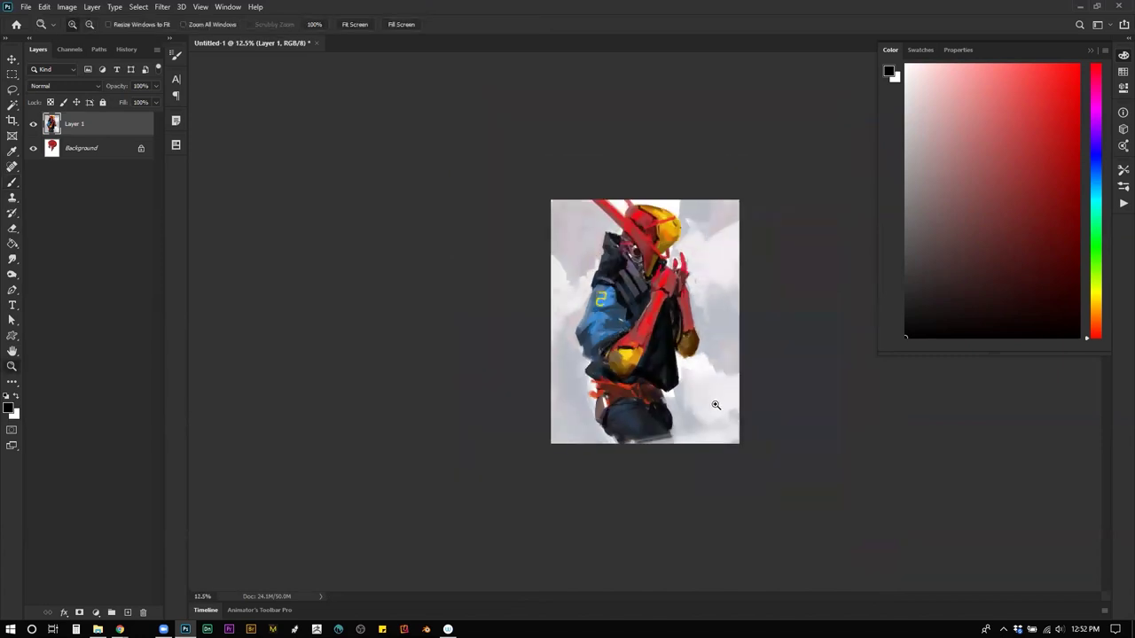
pyautogui.hotkey('ctrl', 'shift', 'h')
pyautogui.click(681, 381)
pyautogui.hotkey('ctrl', 'shift', 'h')
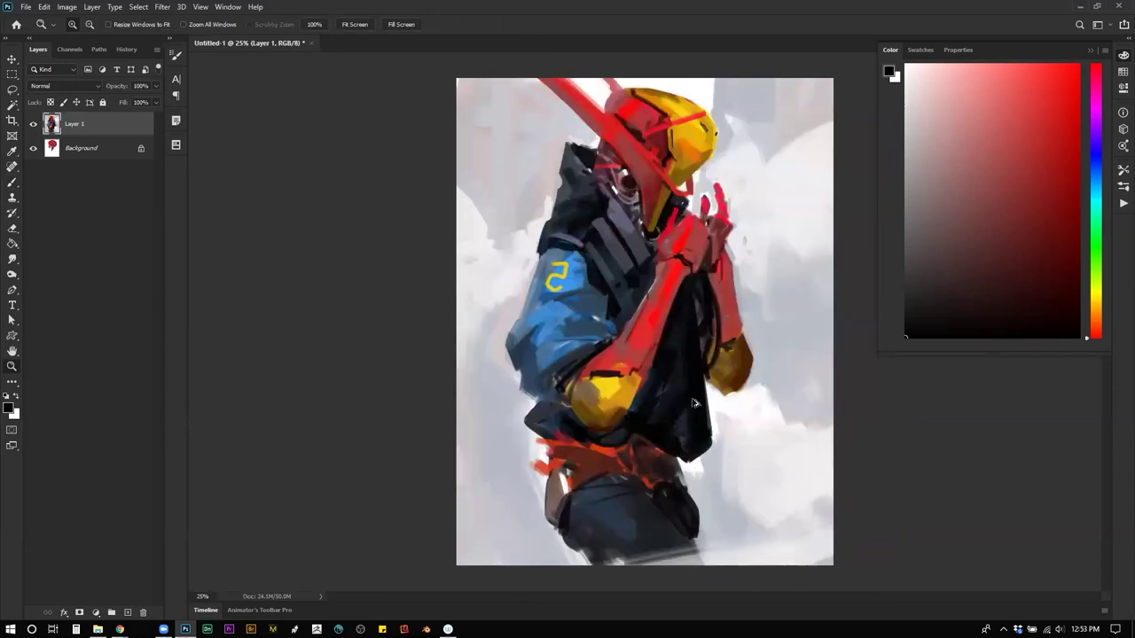
pyautogui.hotkey('ctrl', 'shift', 'h')
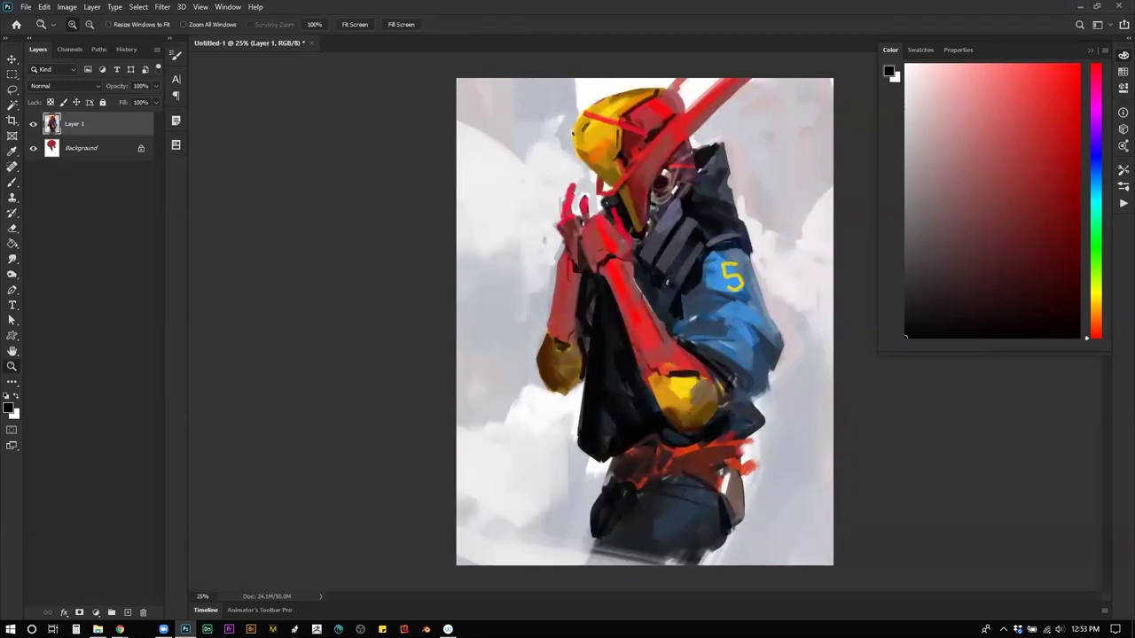
pyautogui.press('b')
pyautogui.keyDown('alt'); pyautogui.click(699, 282); pyautogui.keyUp('alt')
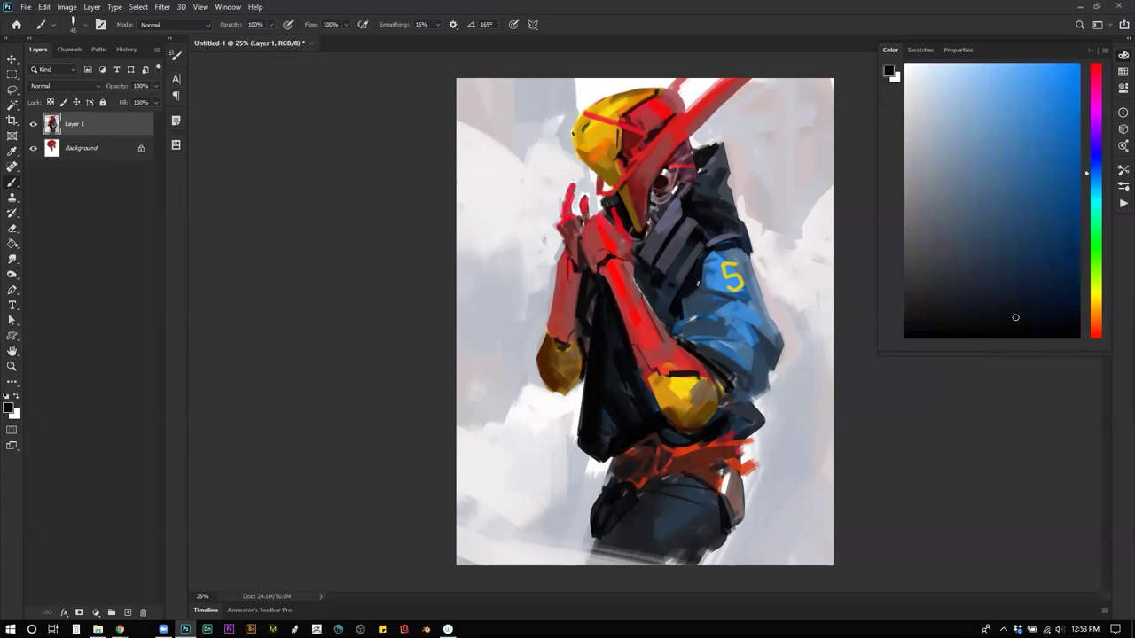
pyautogui.moveTo(732, 255); pyautogui.dragTo(738, 248)
pyautogui.keyDown('alt'); pyautogui.click(665, 436); pyautogui.keyUp('alt')
pyautogui.press('d')
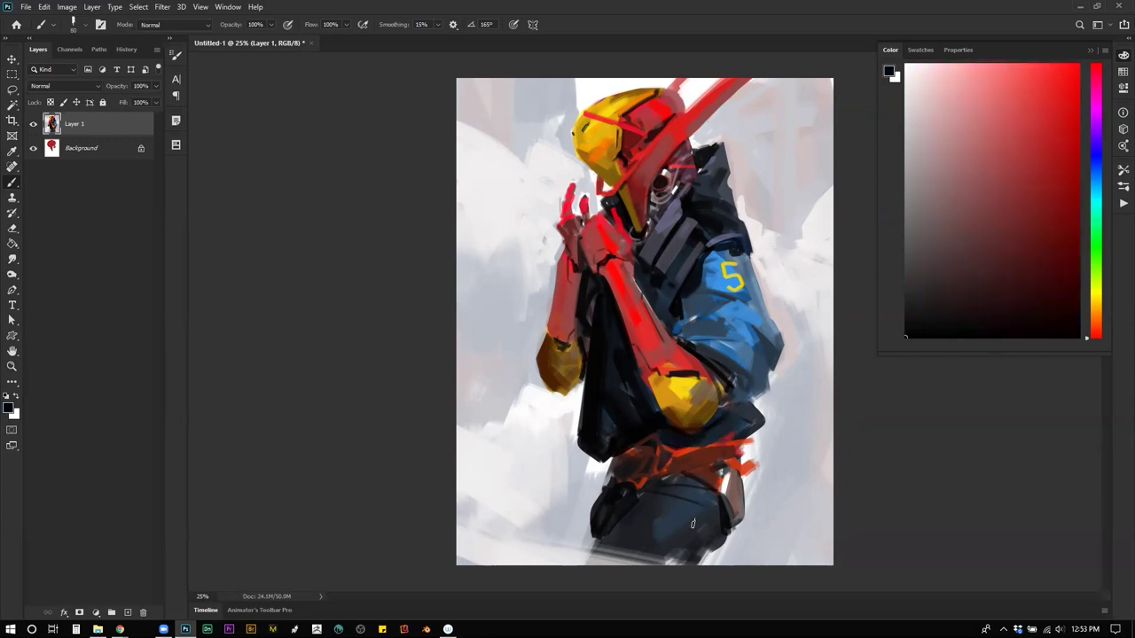
# Step: Paint sampled dark navy over the jacket's lower front panel beside the near forearm, using the mirrored view
pyautogui.hotkey('ctrl', 'shift', 'h')
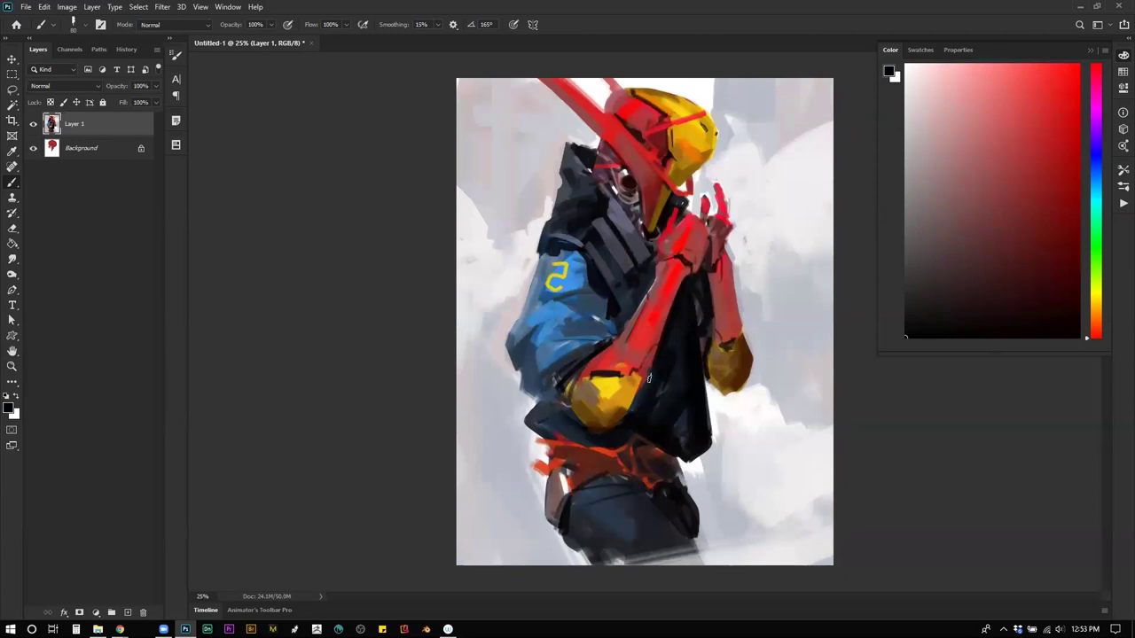
pyautogui.keyDown('alt'); pyautogui.click(646, 426); pyautogui.keyUp('alt')
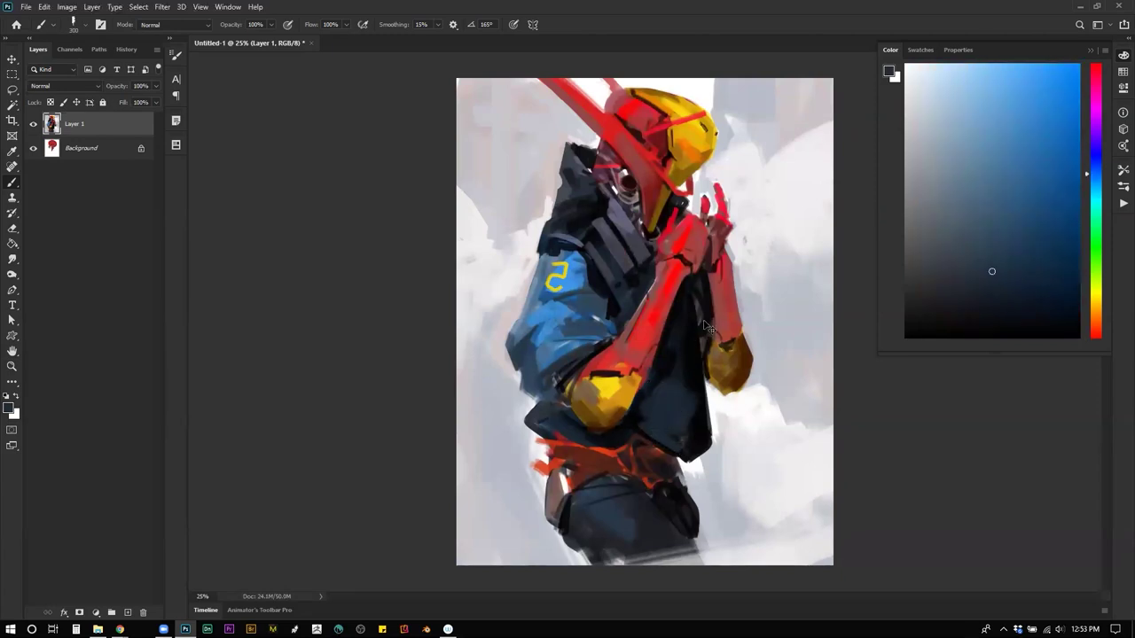
pyautogui.keyDown('alt'); pyautogui.click(656, 410); pyautogui.keyUp('alt')
pyautogui.moveTo(657, 408)
pyautogui.mouseDown()
pyautogui.moveTo(679, 351)
pyautogui.moveTo(675, 439)
pyautogui.moveTo(690, 433)
pyautogui.mouseUp()
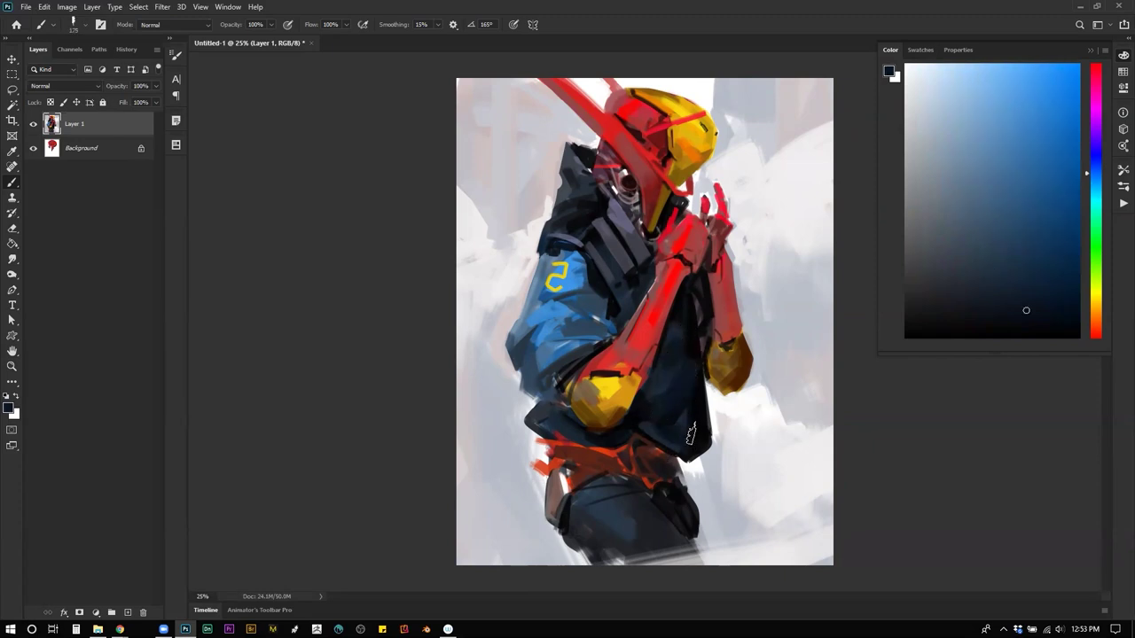
pyautogui.hotkey('ctrl', 'shift', 'h')
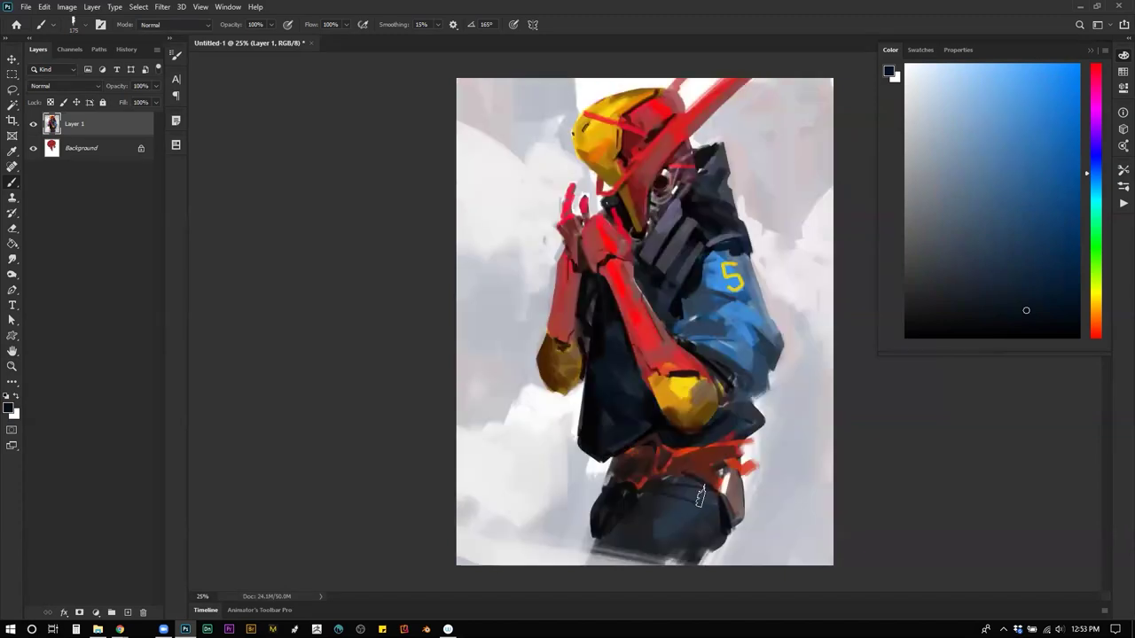
# Step: Examine the whole painting at reduced size, mirrored and in full-screen view
pyautogui.press('z')
pyautogui.keyDown('alt'); pyautogui.click(708, 474); pyautogui.keyUp('alt')
pyautogui.keyDown('alt'); pyautogui.click(709, 474); pyautogui.keyUp('alt')
pyautogui.hotkey('ctrl', 'shift', 'h')
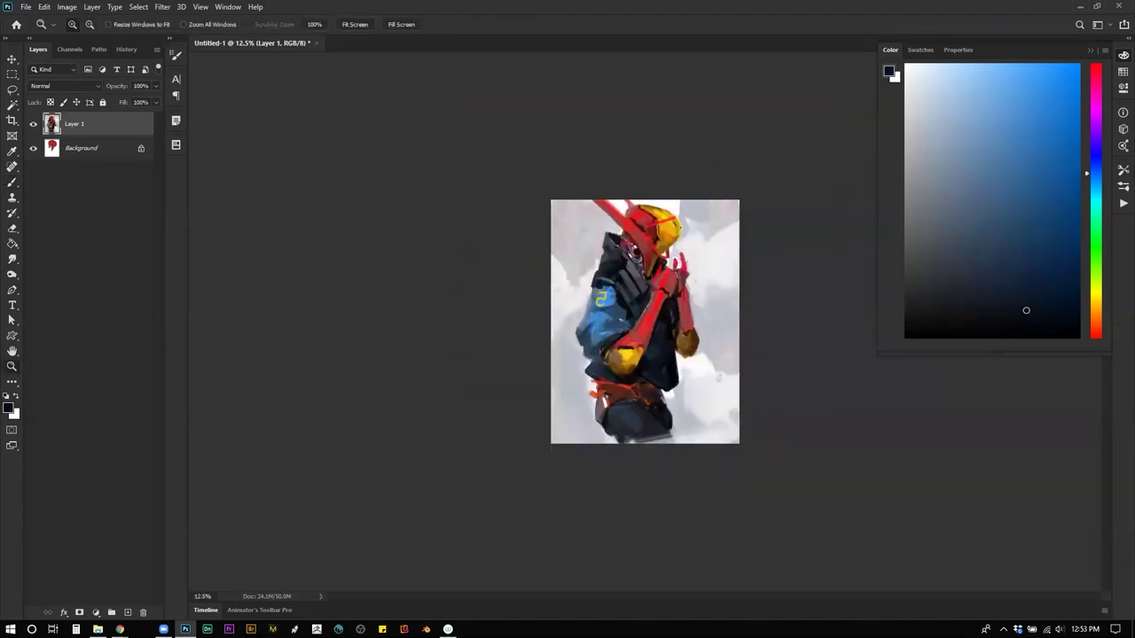
pyautogui.click(748, 343)
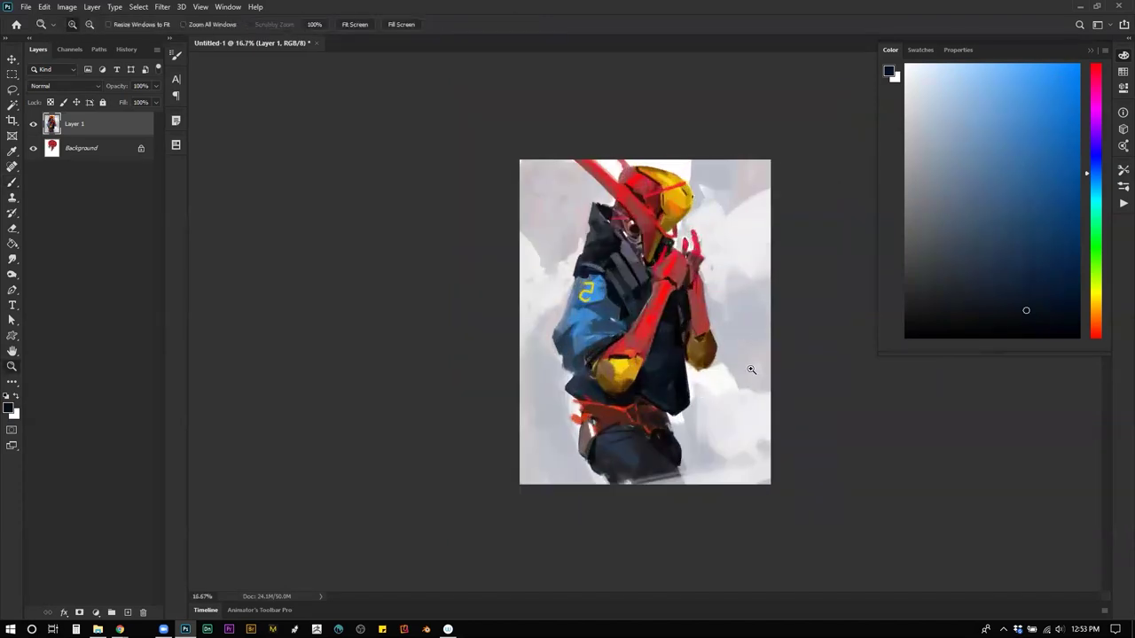
pyautogui.hotkey('ctrl', '0')
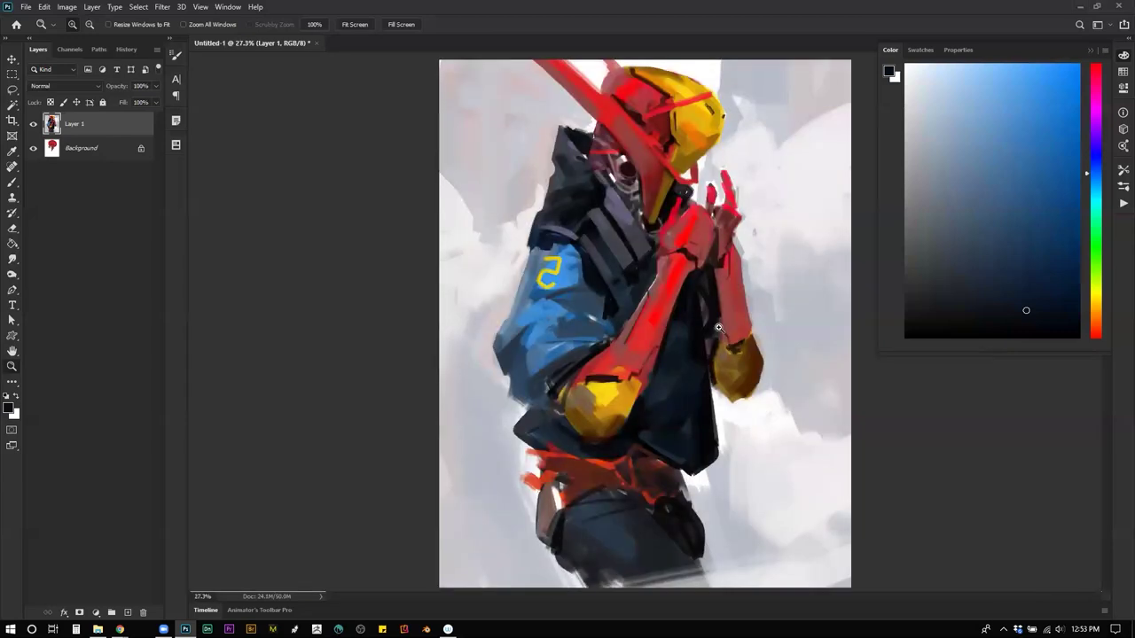
pyautogui.press('f')
pyautogui.press('f')
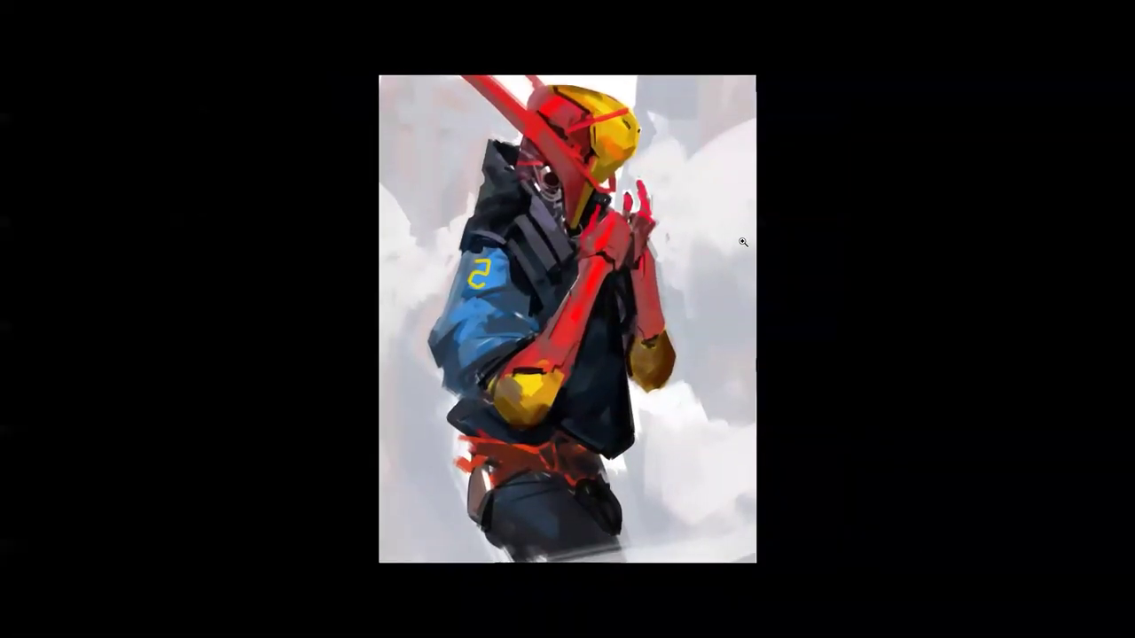
pyautogui.press('F2')
pyautogui.click(733, 299)
pyautogui.moveTo(712, 304); pyautogui.dragTo(802, 313)
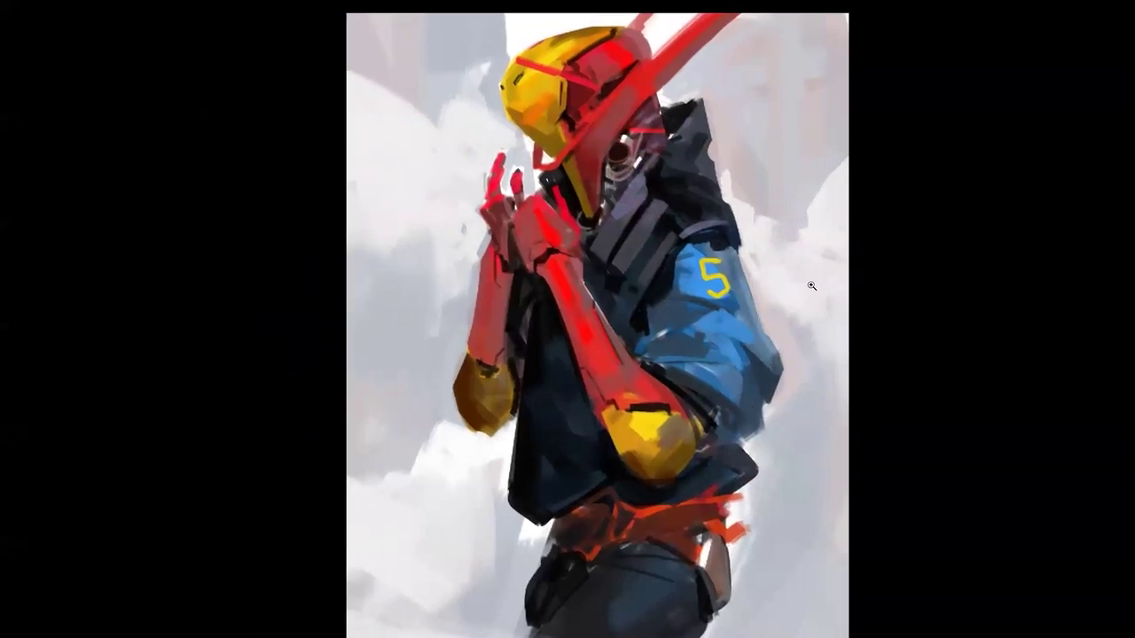
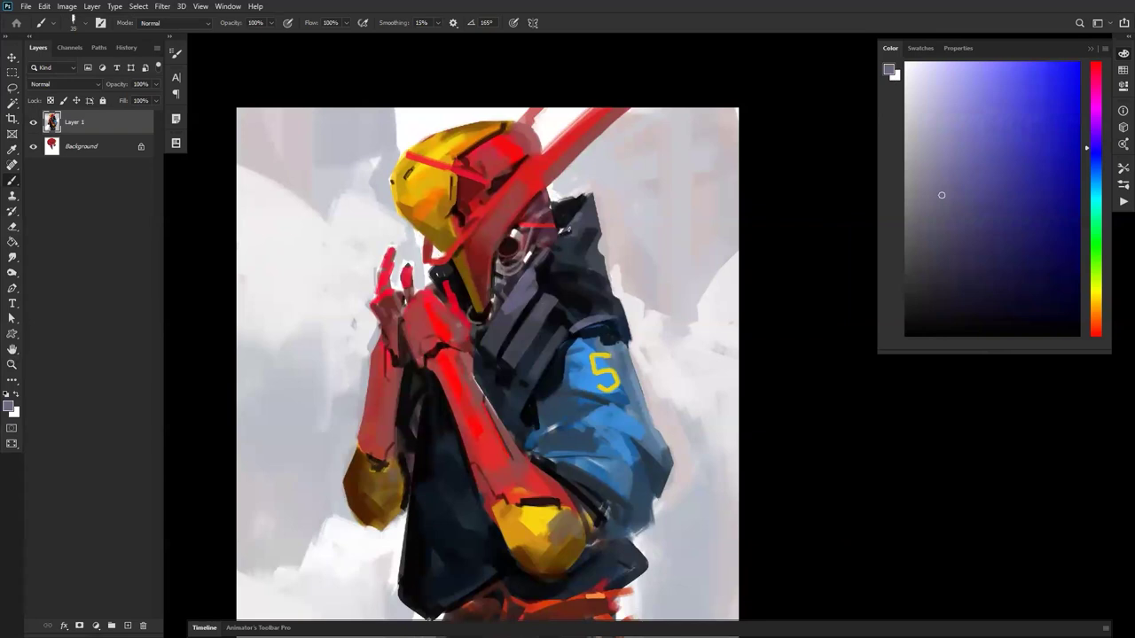
# Step: Lighten the upper collar behind the head with muted purple-grey strokes, checking the mirrored view
pyautogui.moveTo(586, 205)
pyautogui.mouseDown()
pyautogui.moveTo(547, 261)
pyautogui.moveTo(584, 211)
pyautogui.mouseUp()
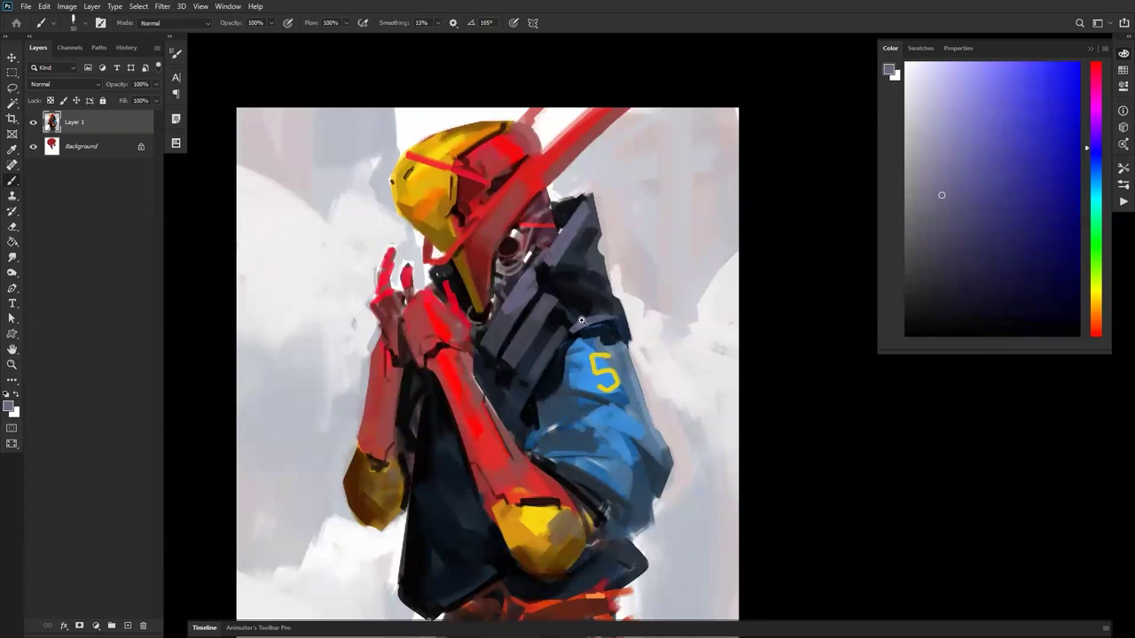
pyautogui.keyDown('ctrl'); pyautogui.keyDown('alt'); pyautogui.click(591, 348); pyautogui.keyUp('alt'); pyautogui.keyUp('ctrl')
pyautogui.hotkey('ctrl', 'shift', 'h')
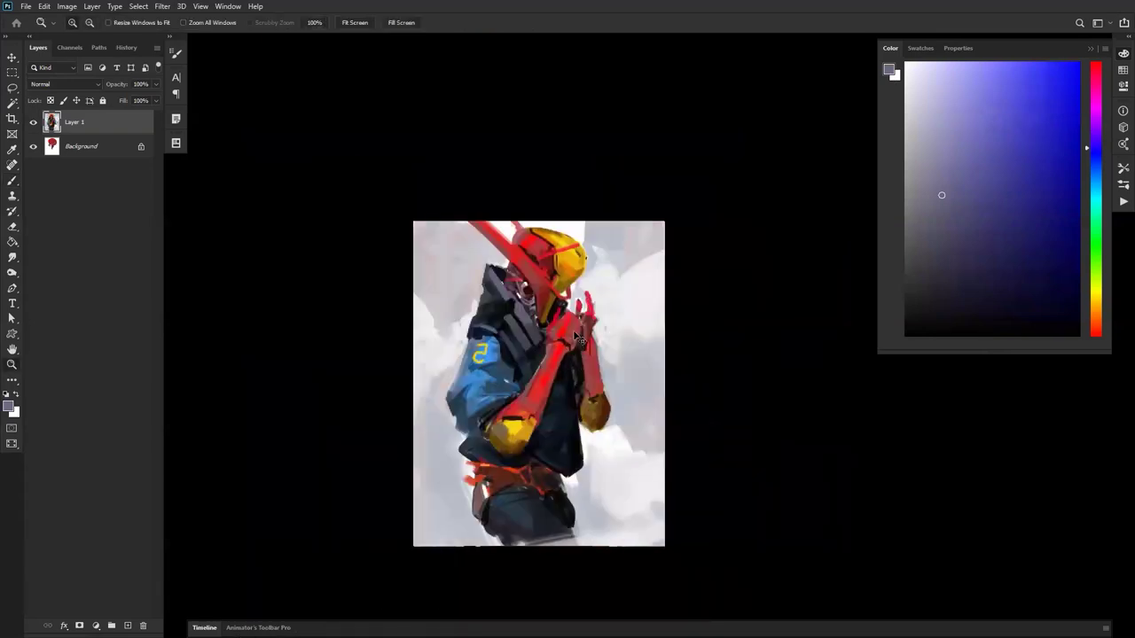
pyautogui.click(562, 284)
pyautogui.press('b')
pyautogui.keyDown('alt'); pyautogui.click(513, 373); pyautogui.keyUp('alt')
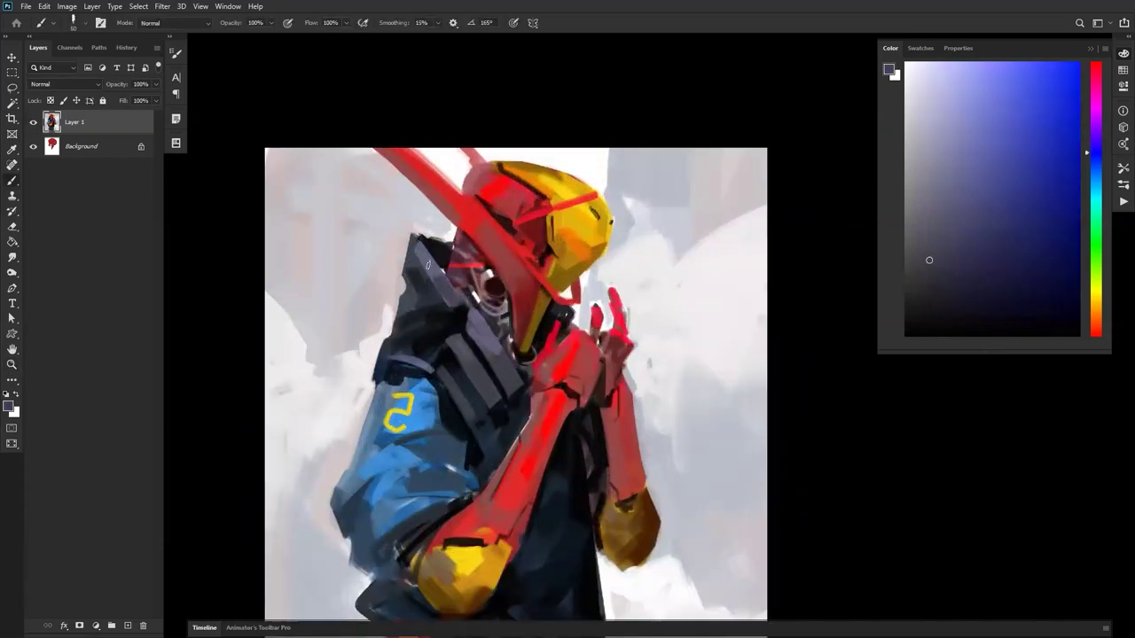
# Step: Refine the collar folds above the blue sleeve with sampled dark purple-grey and slate-blue strokes
pyautogui.press('z')
pyautogui.keyDown('alt'); pyautogui.click(495, 425); pyautogui.keyUp('alt')
pyautogui.keyDown('alt'); pyautogui.click(496, 421); pyautogui.keyUp('alt')
pyautogui.keyDown('alt'); pyautogui.click(497, 420); pyautogui.keyUp('alt')
pyautogui.hotkey('ctrl', 'shift', 'h')
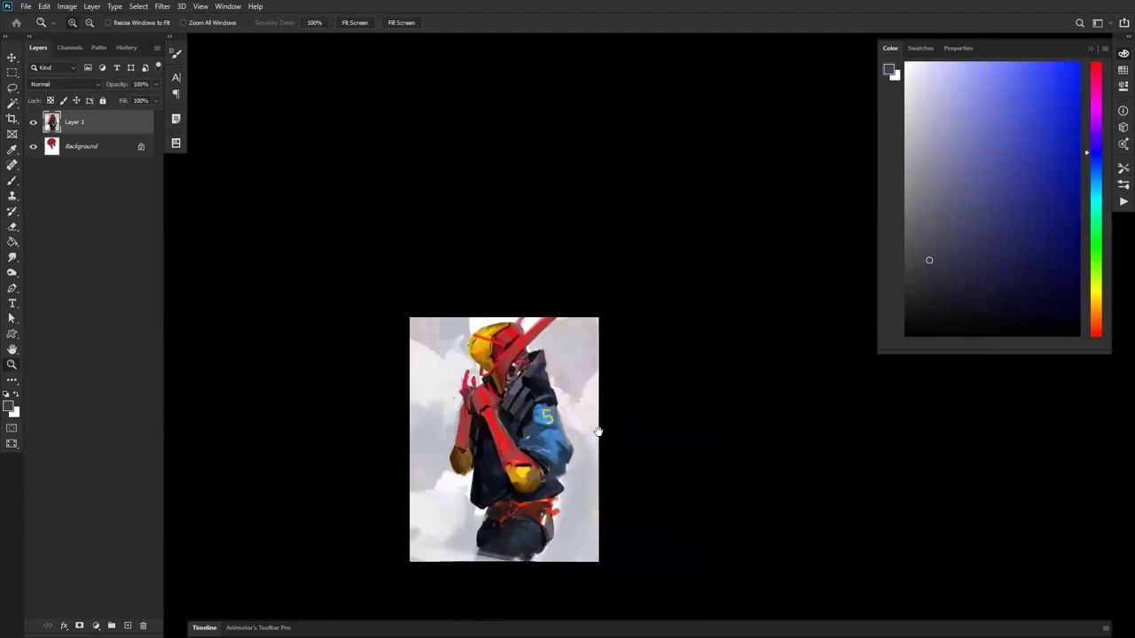
pyautogui.moveTo(600, 432); pyautogui.dragTo(657, 296)
pyautogui.press('b')
pyautogui.click(618, 260)
pyautogui.click(629, 265)
pyautogui.press('b')
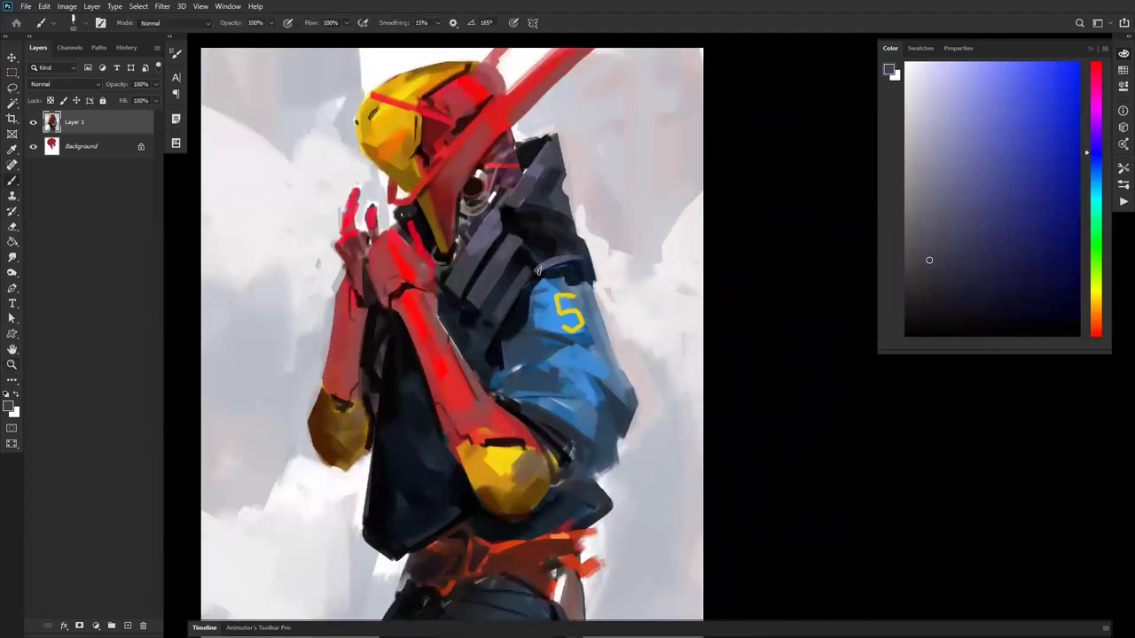
pyautogui.moveTo(576, 258); pyautogui.dragTo(659, 303)
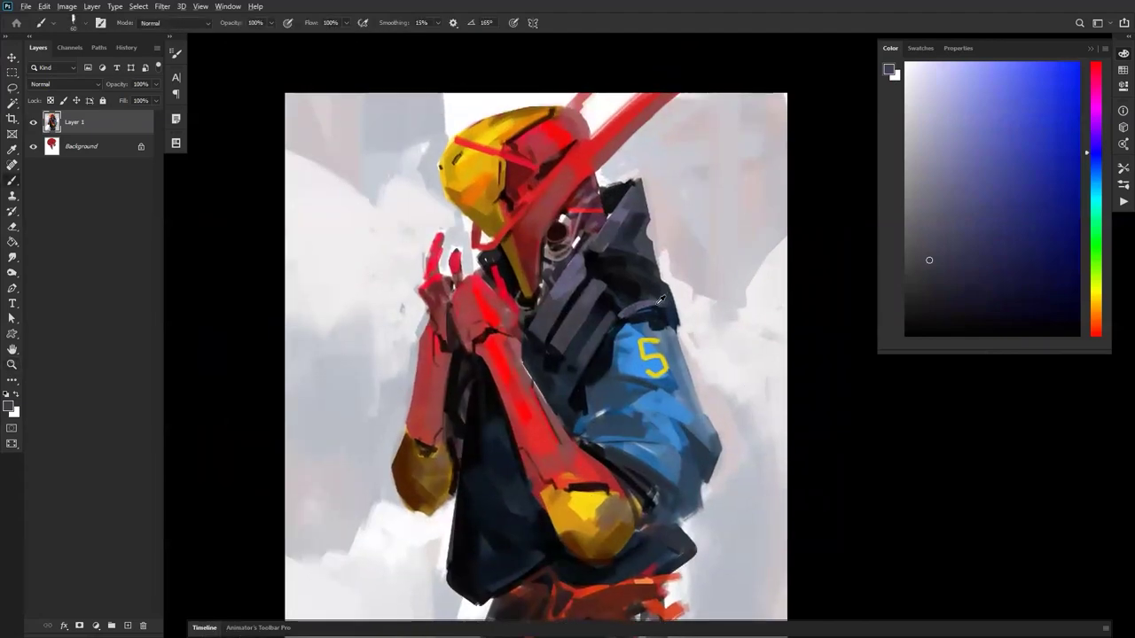
pyautogui.keyDown('alt'); pyautogui.click(568, 364); pyautogui.keyUp('alt')
pyautogui.keyDown('alt'); pyautogui.click(562, 336); pyautogui.keyUp('alt')
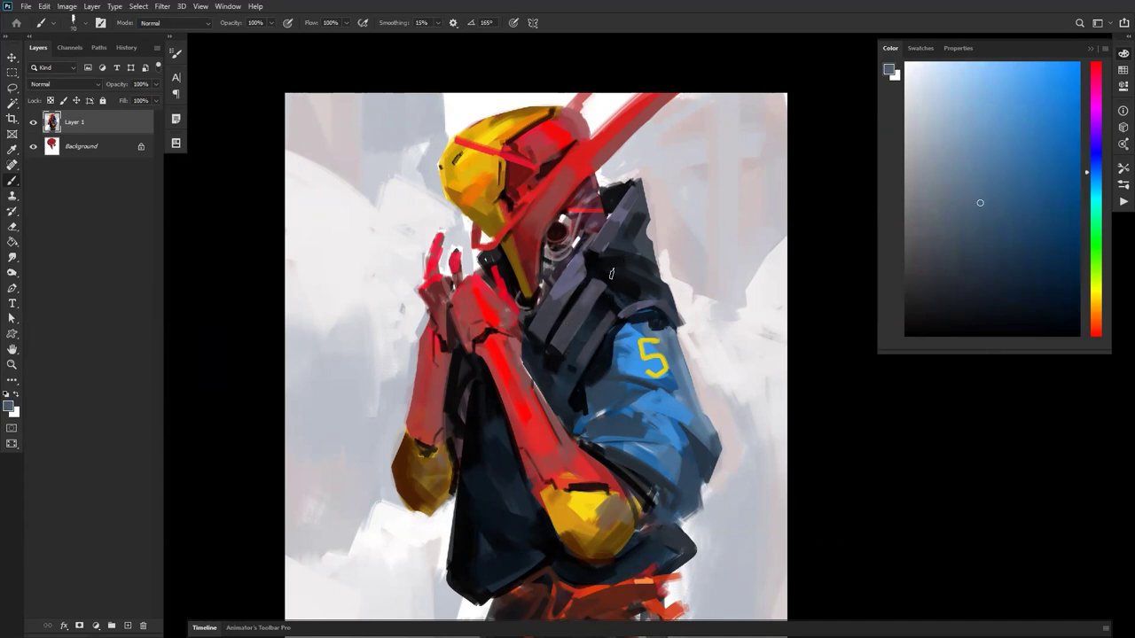
# Step: Mirror the painting and brush sampled greyish blue along the back of the collar at the shoulder with a larger brush
pyautogui.press('z')
pyautogui.keyDown('alt'); pyautogui.click(643, 344); pyautogui.keyUp('alt')
pyautogui.moveTo(653, 344)
pyautogui.mouseDown()
pyautogui.moveTo(648, 228)
pyautogui.moveTo(673, 299)
pyautogui.mouseUp()
pyautogui.press('b')
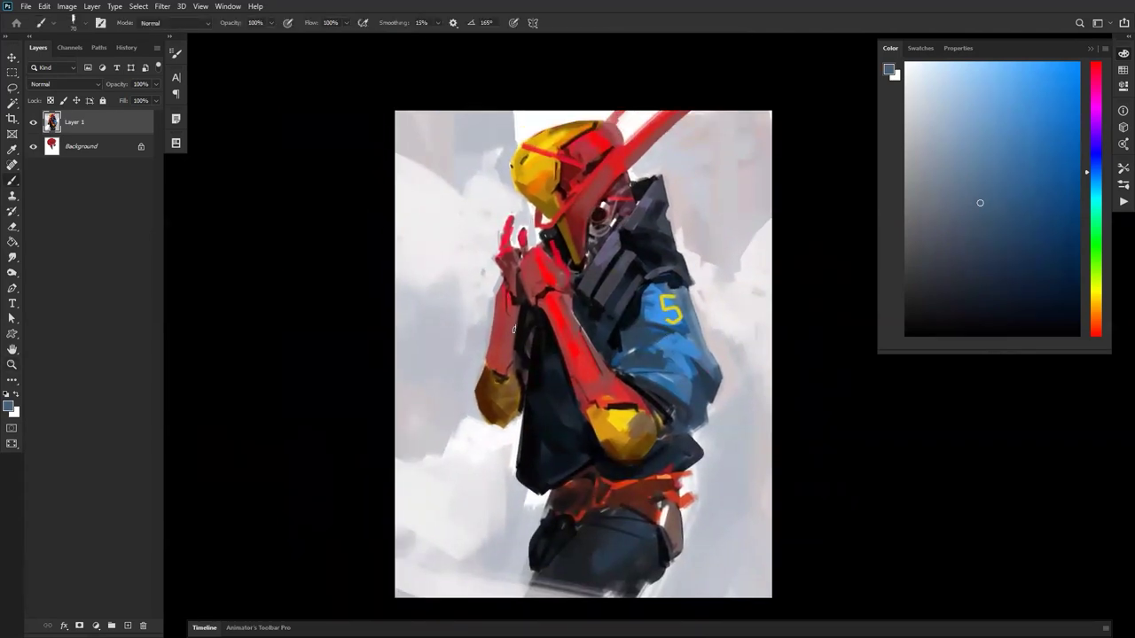
pyautogui.press(']')
pyautogui.press(']')
pyautogui.press(']')
pyautogui.press(']')
pyautogui.press(']')
pyautogui.press(']')
pyautogui.hotkey('ctrl', 'shift', 'h')
pyautogui.moveTo(666, 382)
pyautogui.mouseDown()
pyautogui.moveTo(648, 336)
pyautogui.moveTo(661, 307)
pyautogui.mouseUp()
pyautogui.keyDown('alt'); pyautogui.click(454, 282); pyautogui.keyUp('alt')
pyautogui.keyDown('alt'); pyautogui.click(484, 193); pyautogui.keyUp('alt')
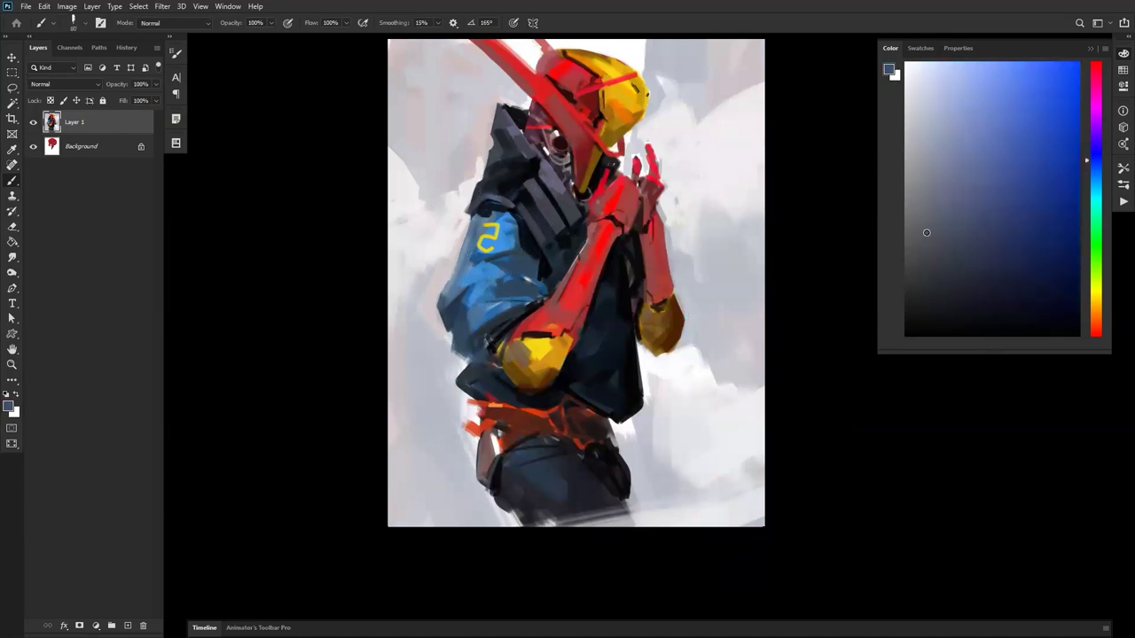
pyautogui.moveTo(479, 184); pyautogui.dragTo(472, 206)
# Step: Define the creases in the blue sleeve and the shadow above the near elbow with sampled blue and near-black
pyautogui.hotkey('ctrl', 'shift', 'h')
pyautogui.hotkey('ctrl', 'shift', 'h')
pyautogui.hotkey('ctrl', 'shift', 'h')
pyautogui.keyDown('alt'); pyautogui.click(663, 275); pyautogui.keyUp('alt')
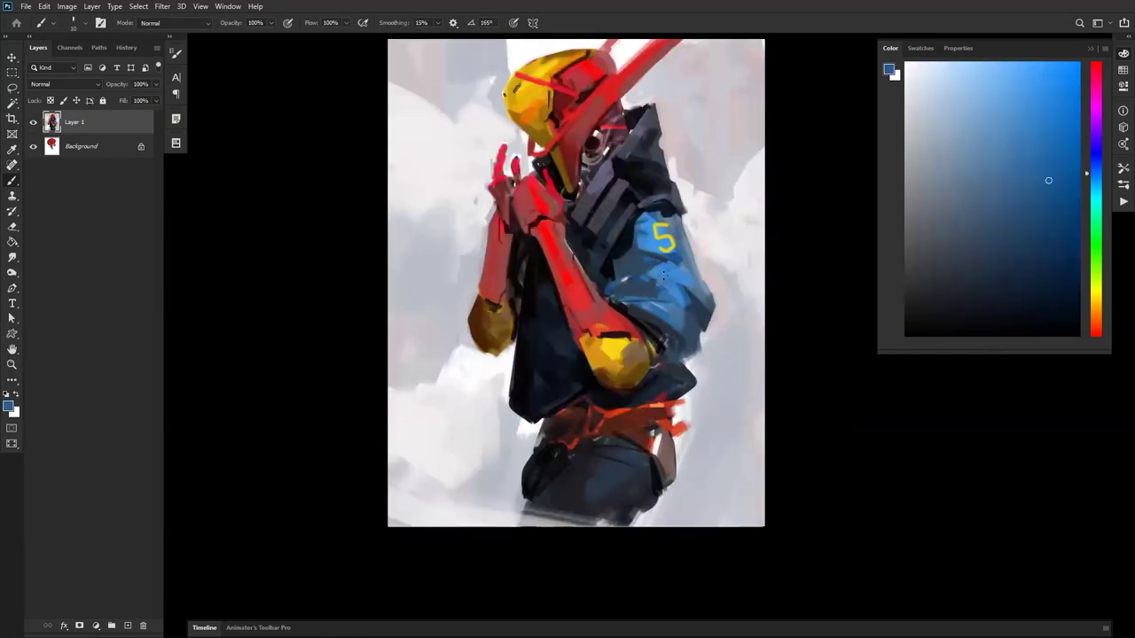
pyautogui.keyDown('alt'); pyautogui.click(667, 259); pyautogui.keyUp('alt')
pyautogui.keyDown('alt'); pyautogui.click(661, 334); pyautogui.keyUp('alt')
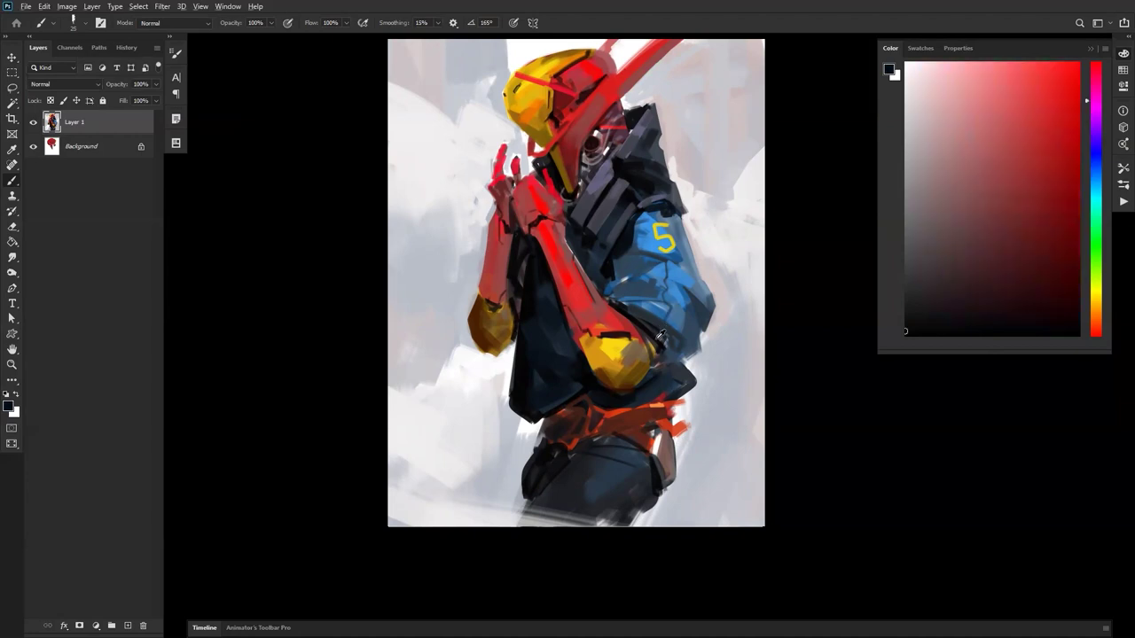
pyautogui.keyDown('alt'); pyautogui.click(660, 329); pyautogui.keyUp('alt')
pyautogui.moveTo(669, 315); pyautogui.dragTo(662, 303)
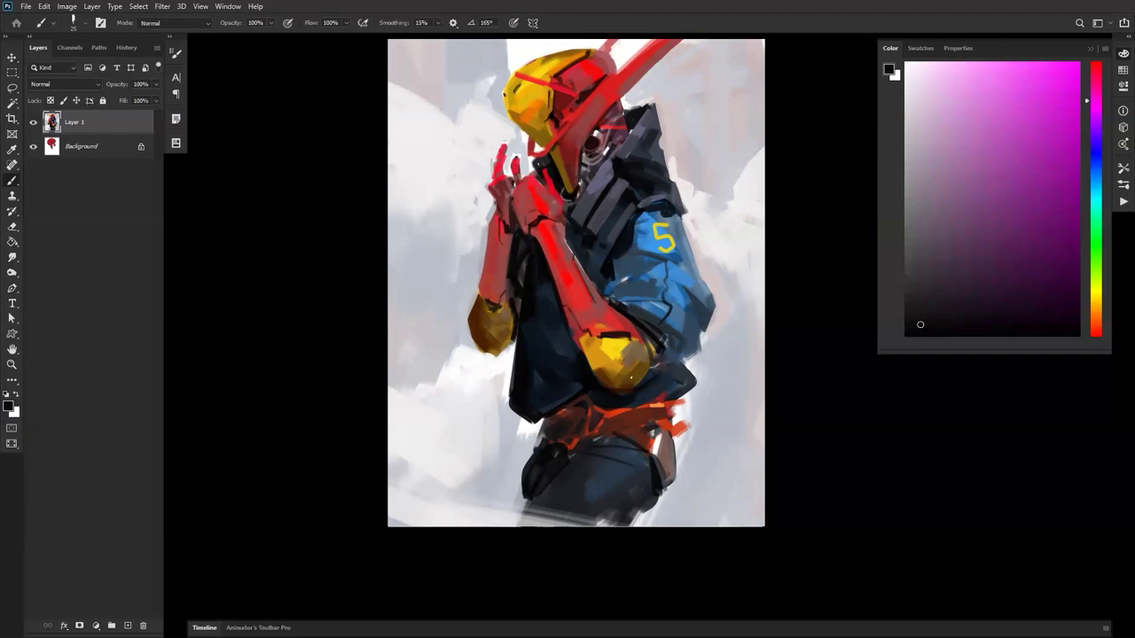
# Step: Close the browser windows showing the demon image and the ArtStation page, and return to the painting
pyautogui.hotkey('alt', 'Tab')
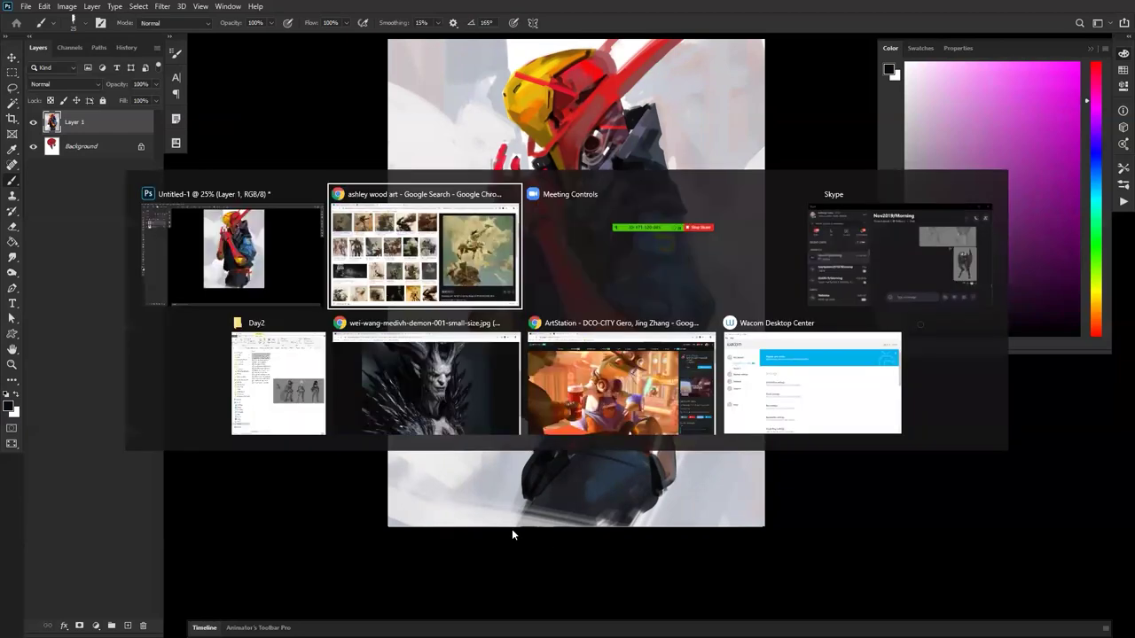
pyautogui.click(514, 323)
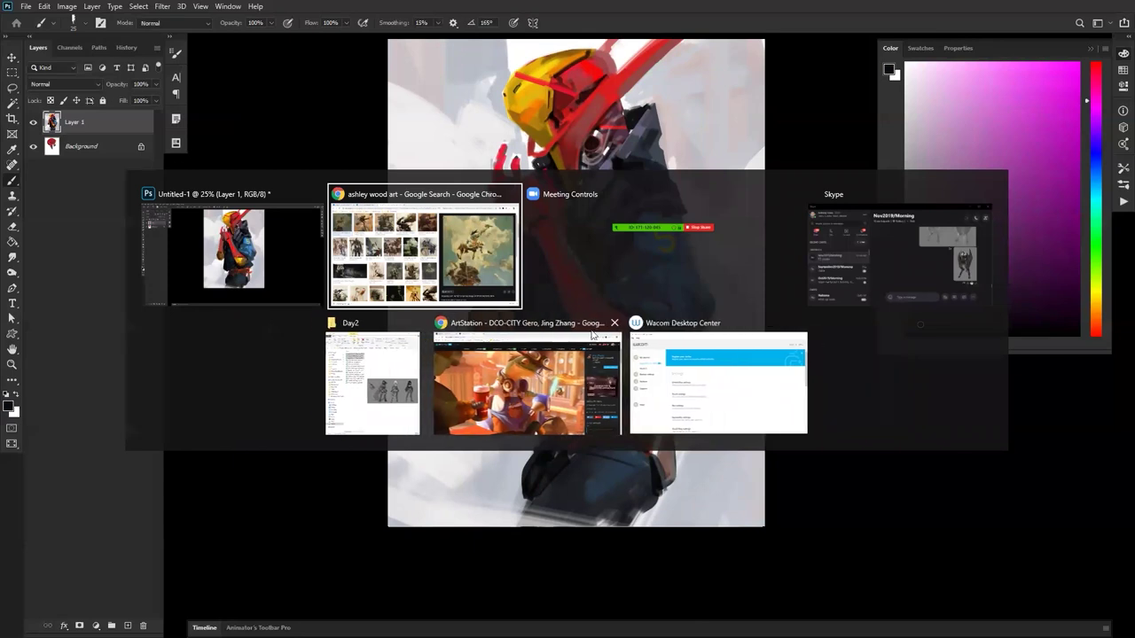
pyautogui.click(612, 323)
pyautogui.press('Escape')
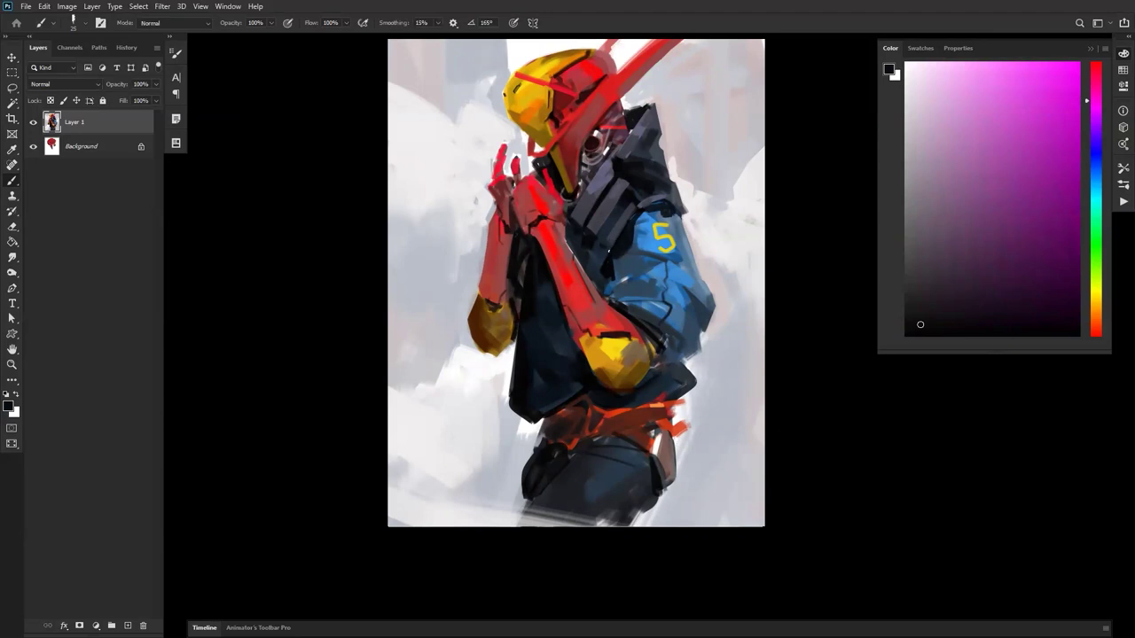
# Step: Add sampled grey strokes to the respirator beside the collar behind the mask
pyautogui.press('z')
pyautogui.click(613, 252)
pyautogui.hotkey('ctrl', 'shift', 'h')
pyautogui.moveTo(615, 212); pyautogui.dragTo(641, 302)
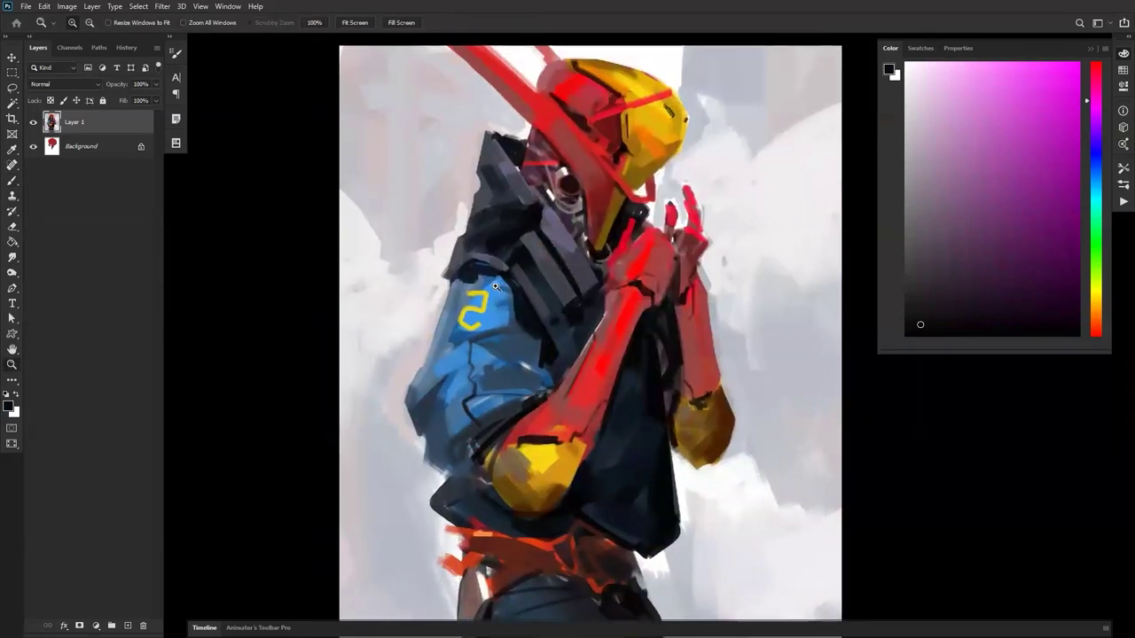
pyautogui.hotkey('shift', 'h')
pyautogui.press('b')
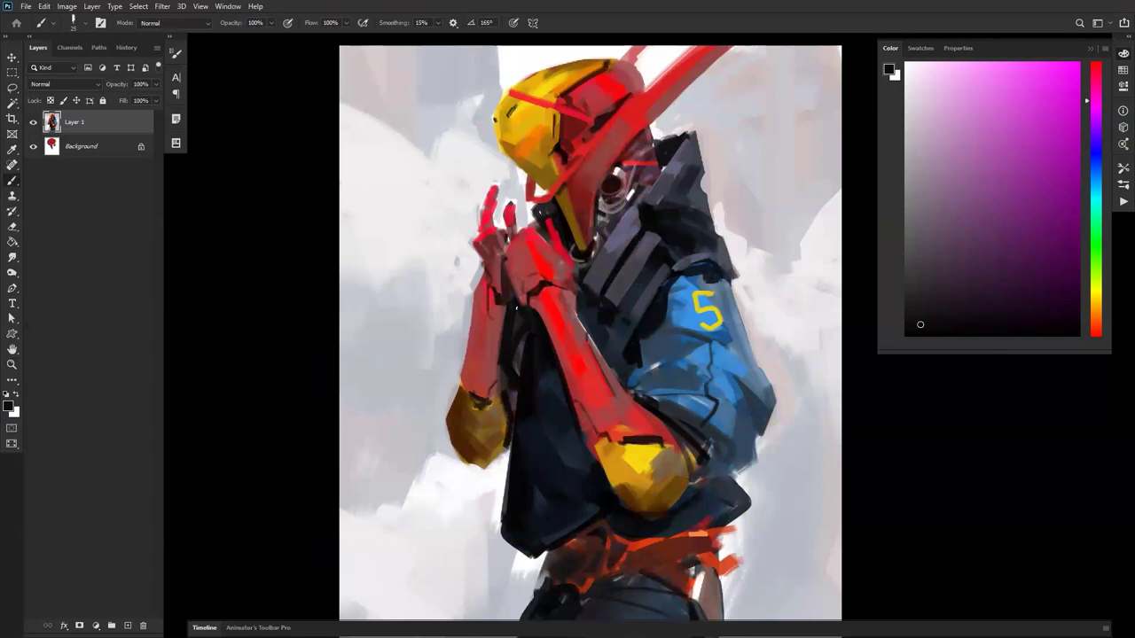
pyautogui.keyDown('alt'); pyautogui.click(509, 310); pyautogui.keyUp('alt')
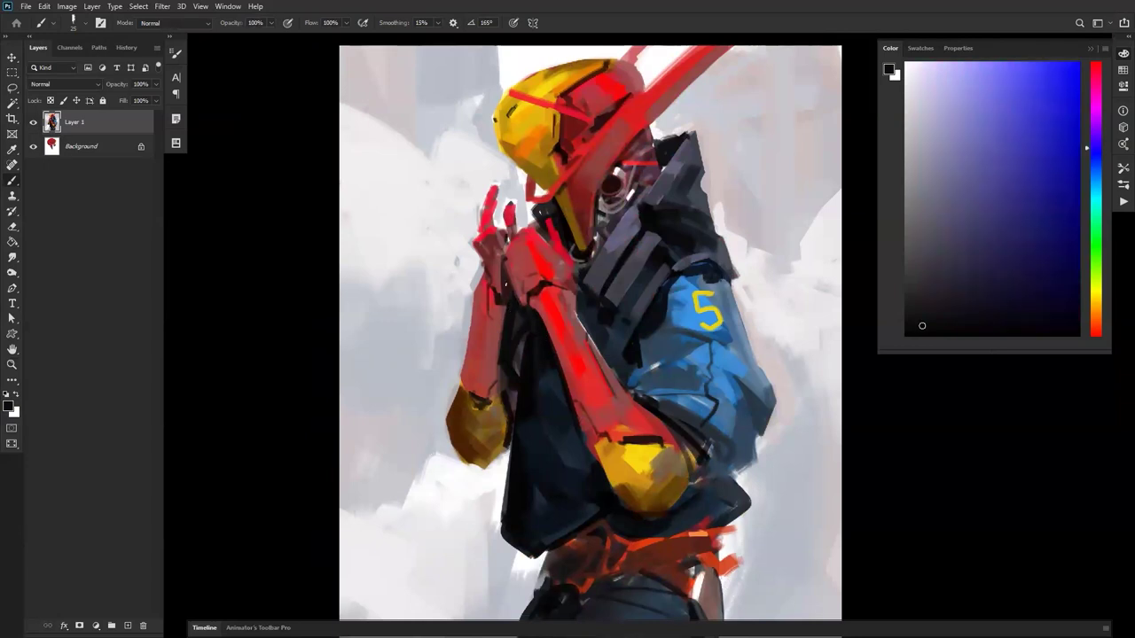
pyautogui.moveTo(592, 181); pyautogui.dragTo(562, 221)
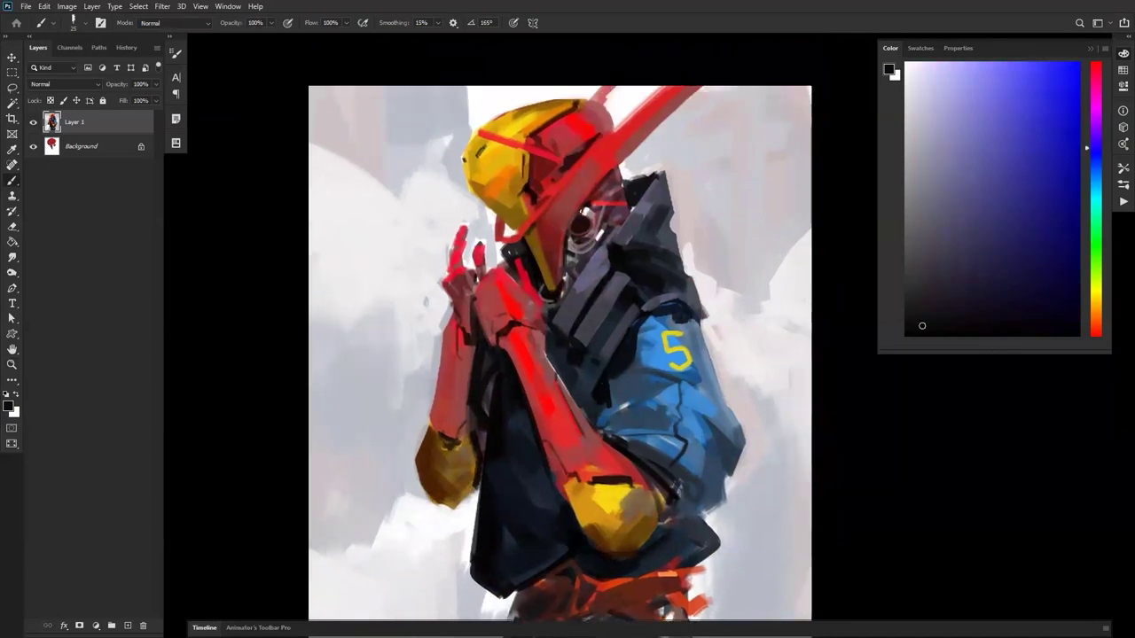
pyautogui.keyDown('alt'); pyautogui.click(593, 206); pyautogui.keyUp('alt')
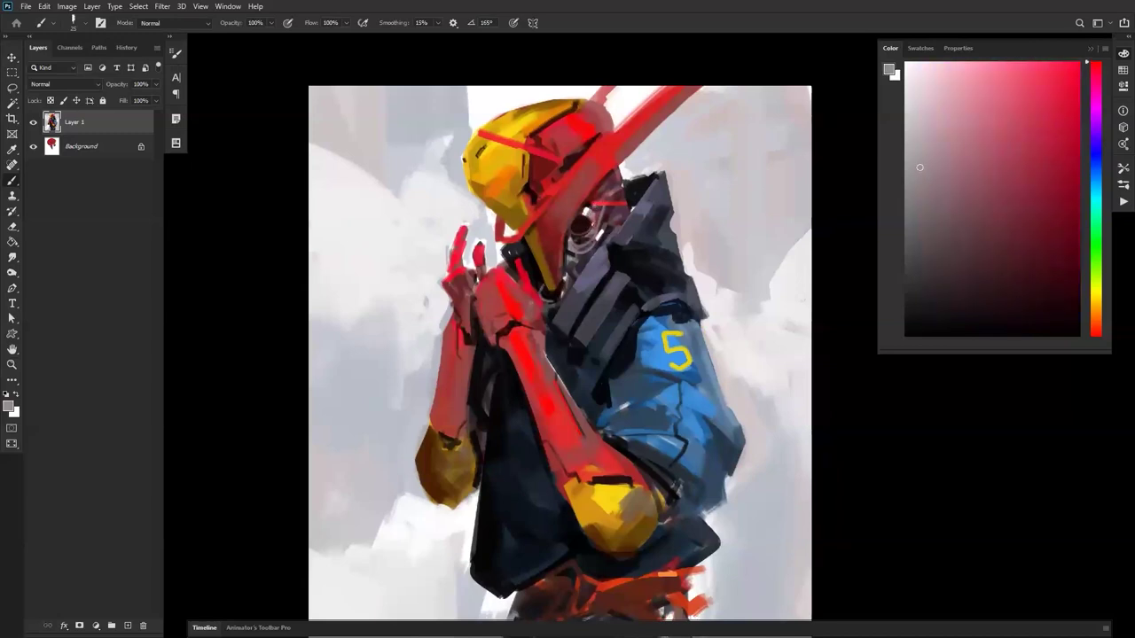
pyautogui.moveTo(594, 214)
pyautogui.mouseDown()
pyautogui.moveTo(581, 237)
pyautogui.moveTo(602, 238)
pyautogui.mouseUp()
pyautogui.press(']')
pyautogui.press(']')
# Step: Check the painting at reduced size and mirrored, and paint the helmet side behind the mask pale pinkish grey
pyautogui.keyDown('ctrl'); pyautogui.keyDown('alt'); pyautogui.click(596, 297); pyautogui.keyUp('alt'); pyautogui.keyUp('ctrl')
pyautogui.keyDown('ctrl'); pyautogui.keyDown('alt'); pyautogui.click(595, 298); pyautogui.keyUp('alt'); pyautogui.keyUp('ctrl')
pyautogui.keyDown('ctrl'); pyautogui.keyDown('alt'); pyautogui.click(595, 298); pyautogui.keyUp('alt'); pyautogui.keyUp('ctrl')
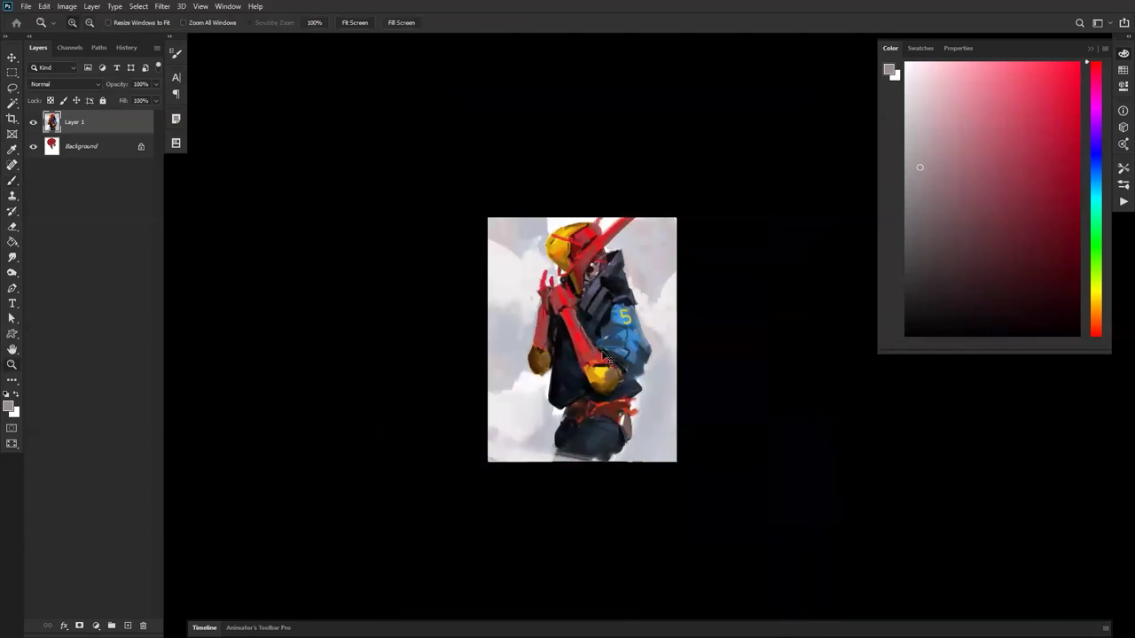
pyautogui.hotkey('ctrl', 'f')
pyautogui.keyDown('ctrl'); pyautogui.click(594, 313); pyautogui.keyUp('ctrl')
pyautogui.keyDown('ctrl'); pyautogui.click(594, 311); pyautogui.keyUp('ctrl')
pyautogui.keyDown('ctrl'); pyautogui.click(594, 306); pyautogui.keyUp('ctrl')
pyautogui.moveTo(512, 189)
pyautogui.mouseDown()
pyautogui.moveTo(512, 215)
pyautogui.moveTo(509, 168)
pyautogui.moveTo(530, 179)
pyautogui.mouseUp()
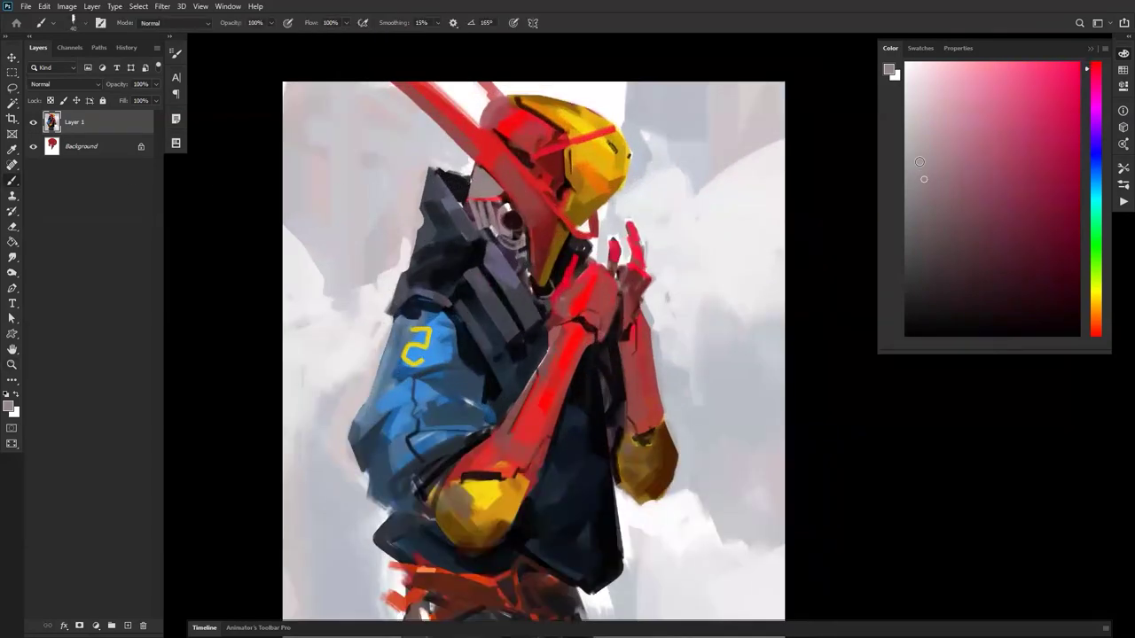
pyautogui.click(920, 161)
pyautogui.moveTo(476, 168)
pyautogui.mouseDown()
pyautogui.moveTo(471, 202)
pyautogui.moveTo(480, 192)
pyautogui.mouseUp()
# Step: Add lighter pinkish grey and sampled cool grey strokes to the helmet side and respirator vents behind the mask
pyautogui.click(920, 127)
pyautogui.press('[')
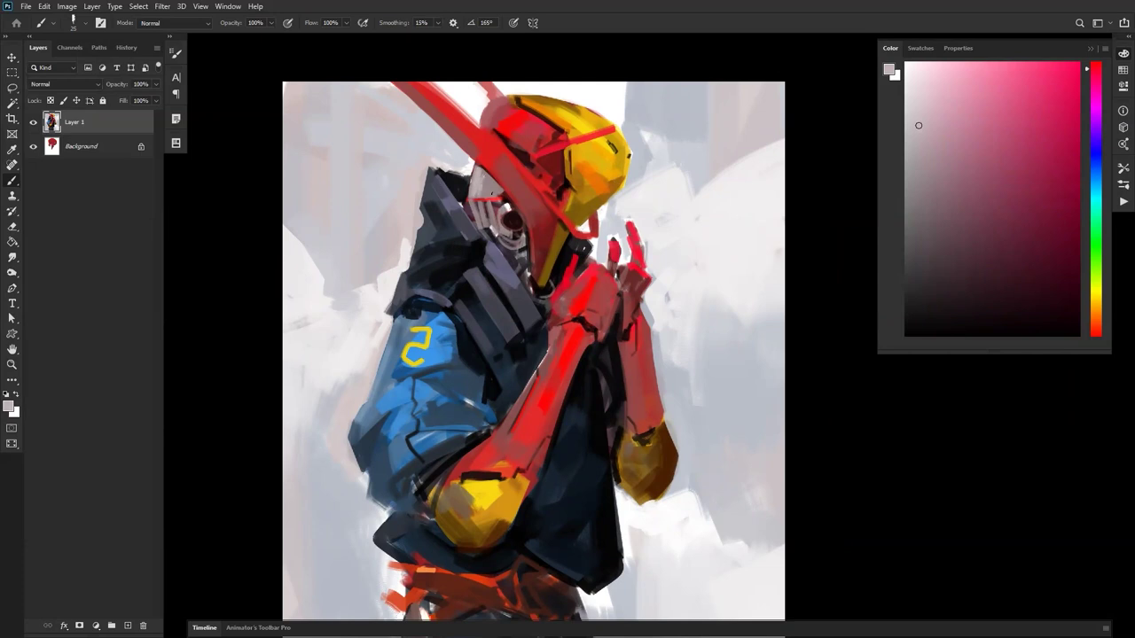
pyautogui.keyDown('alt'); pyautogui.click(490, 182); pyautogui.keyUp('alt')
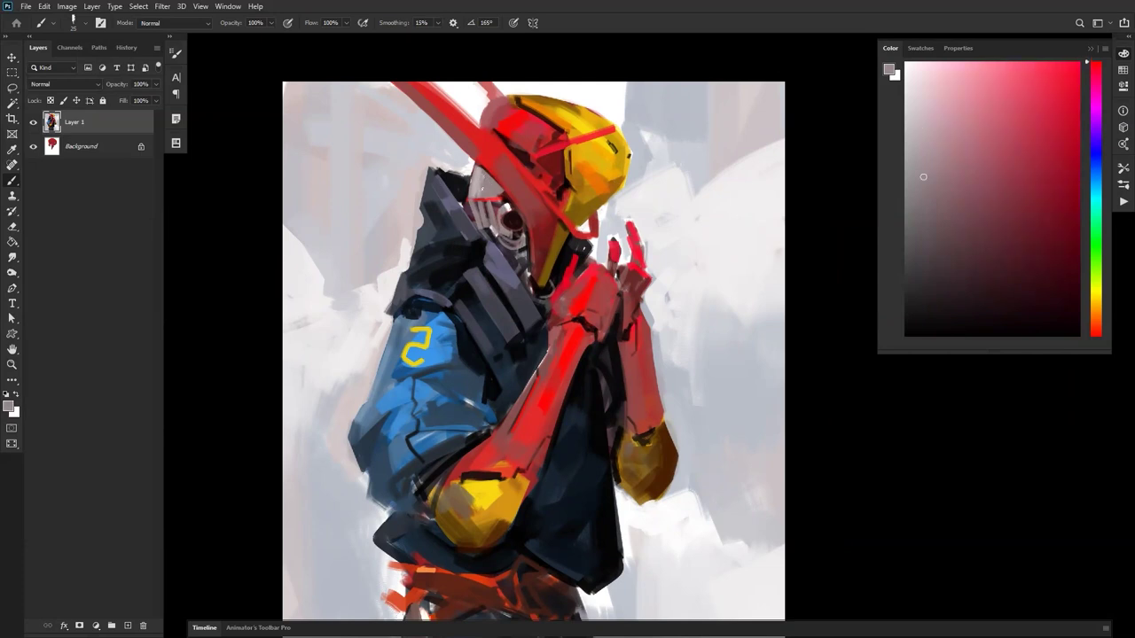
pyautogui.click(1097, 165)
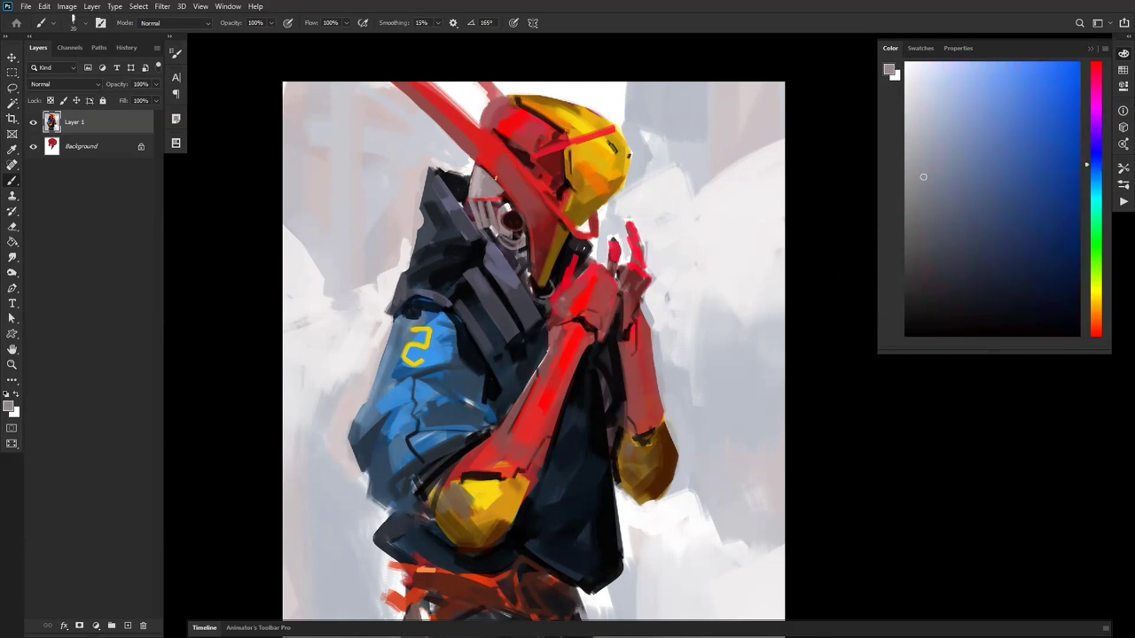
pyautogui.moveTo(490, 204); pyautogui.dragTo(488, 232)
pyautogui.moveTo(517, 236); pyautogui.dragTo(517, 250)
pyautogui.hotkey('ctrl', 'z')
pyautogui.keyDown('alt'); pyautogui.click(529, 234); pyautogui.keyUp('alt')
# Step: Check the whole painting at reduced size and mirrored, inspecting the balance of the mask, collar and arms
pyautogui.press('z')
pyautogui.keyDown('alt'); pyautogui.click(537, 289); pyautogui.keyUp('alt')
pyautogui.keyDown('alt'); pyautogui.click(537, 289); pyautogui.keyUp('alt')
pyautogui.keyDown('alt'); pyautogui.click(537, 289); pyautogui.keyUp('alt')
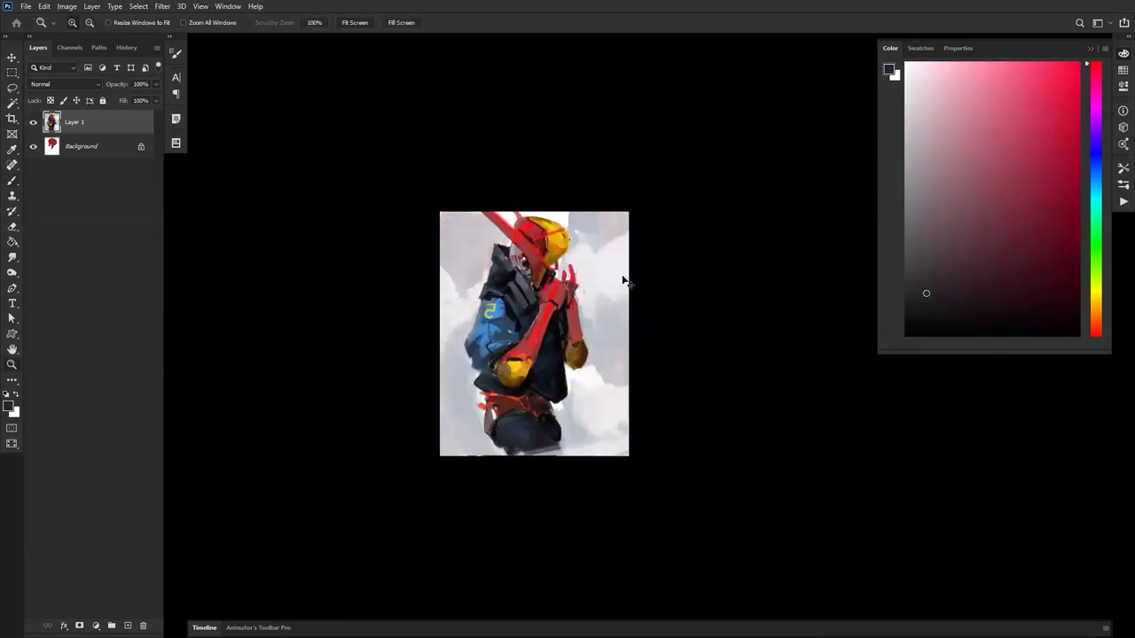
pyautogui.press('F2')
pyautogui.hotkey('ctrl', 'shift', 'h')
pyautogui.click(570, 309)
pyautogui.moveTo(571, 311); pyautogui.dragTo(578, 312)
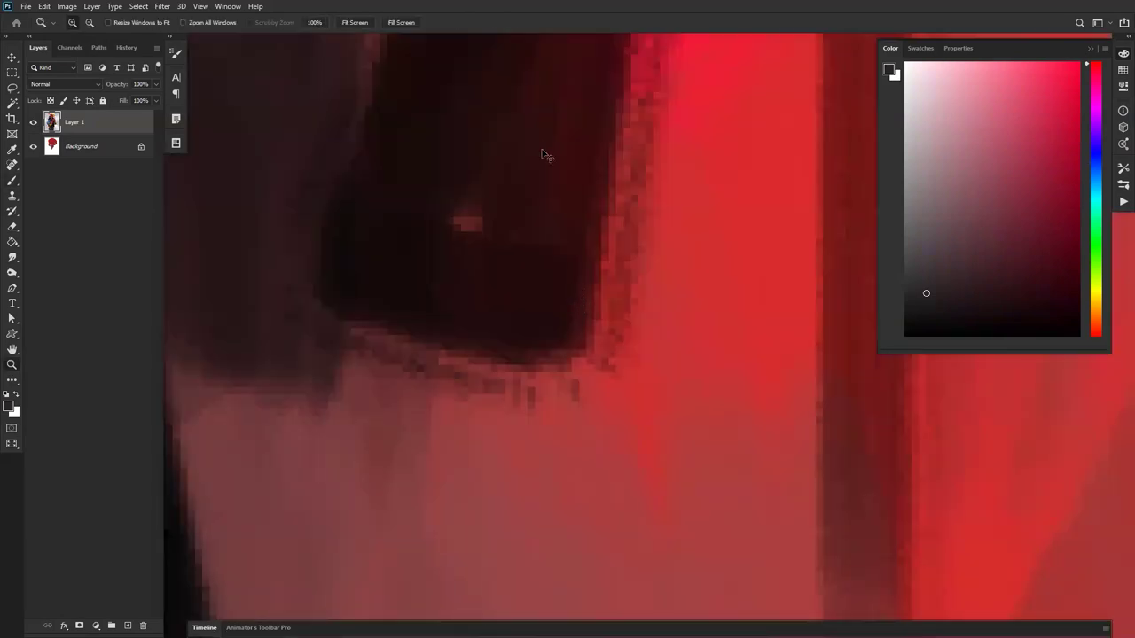
pyautogui.hotkey('ctrl', '0')
pyautogui.hotkey('ctrl', 'shift', 'h')
pyautogui.click(617, 158)
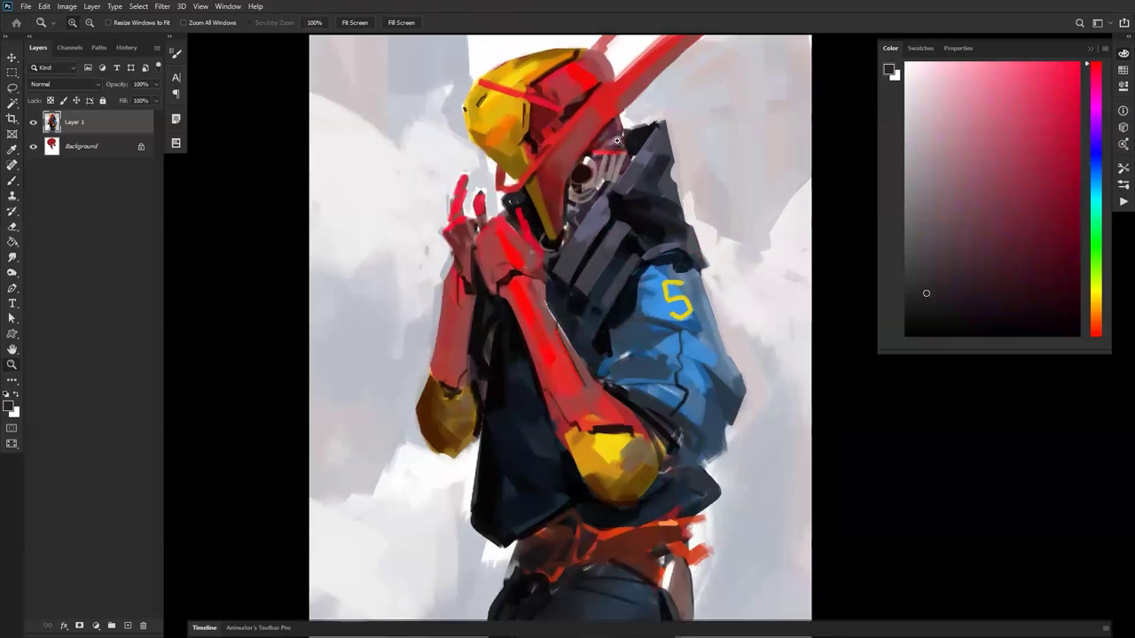
# Step: Paint the helmet side behind the mask with sampled dark maroon and near-black
pyautogui.press('b')
pyautogui.keyDown('alt'); pyautogui.click(575, 107); pyautogui.keyUp('alt')
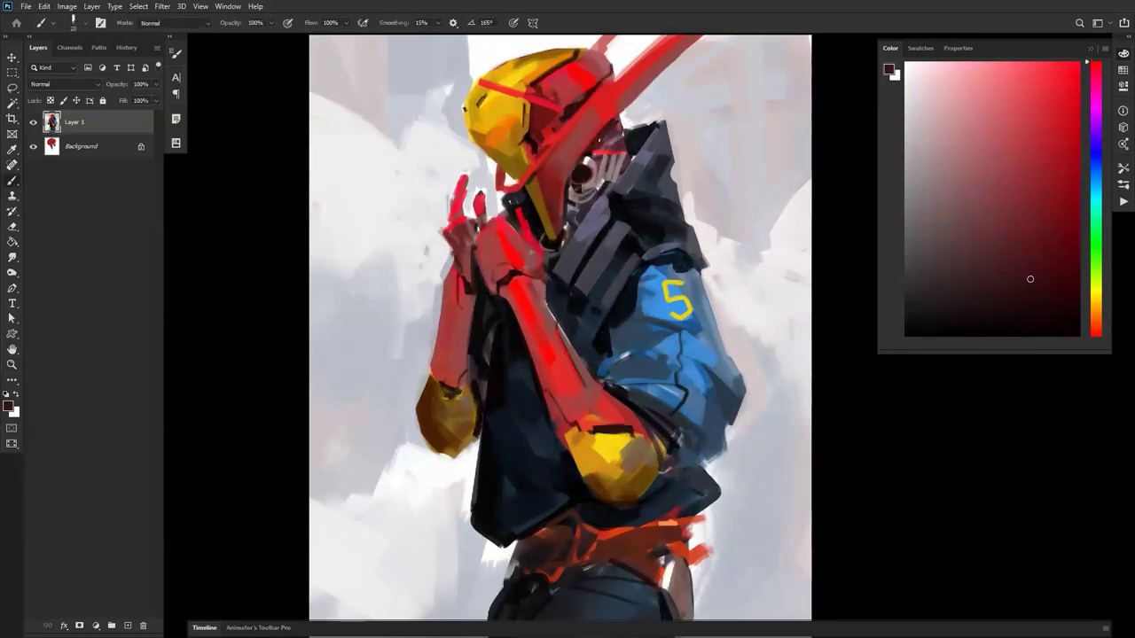
pyautogui.keyDown('alt'); pyautogui.click(647, 133); pyautogui.keyUp('alt')
pyautogui.press('d')
pyautogui.moveTo(591, 145)
pyautogui.mouseDown()
pyautogui.moveTo(594, 159)
pyautogui.moveTo(618, 140)
pyautogui.mouseUp()
pyautogui.hotkey('ctrl', 'z')
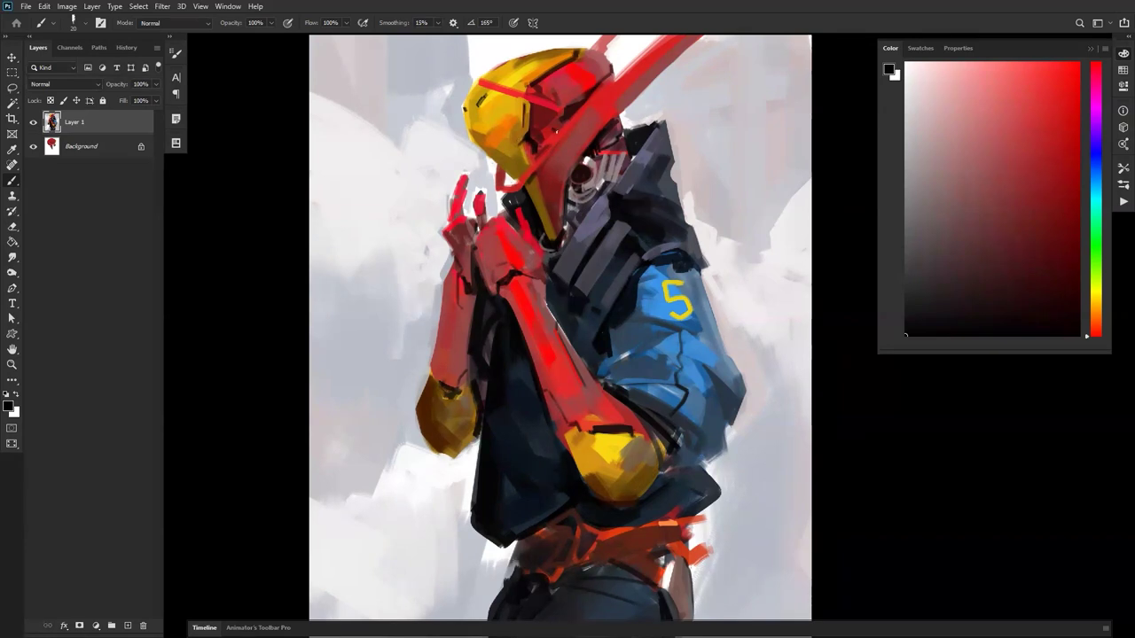
pyautogui.press('XF86AudioMicMute')
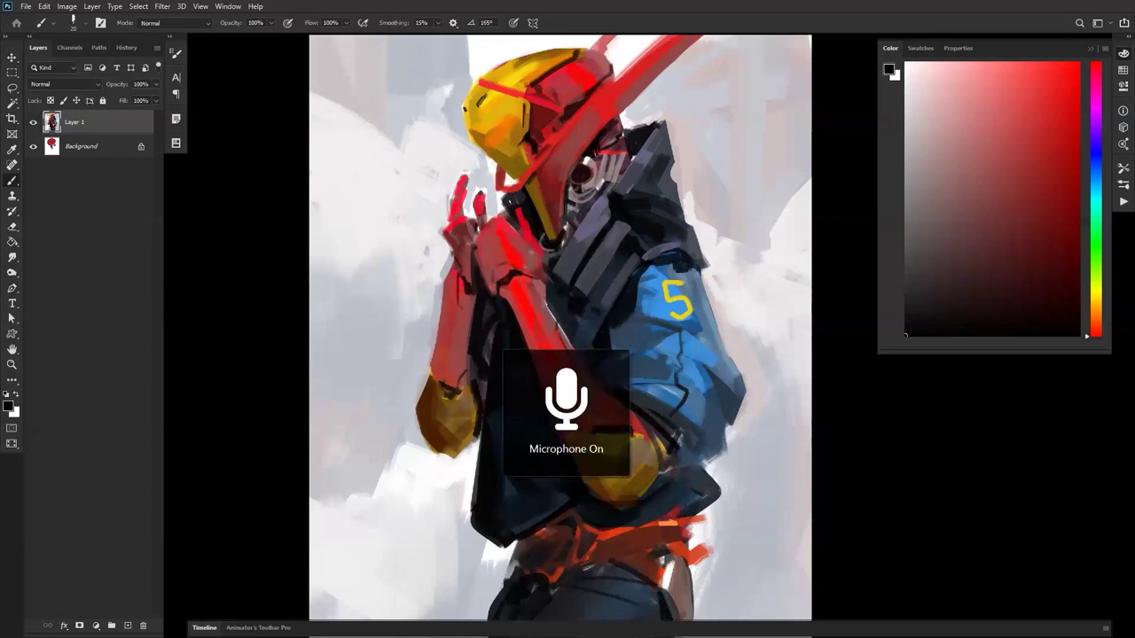
# Step: Mirror the painting and brush sampled pale grey over the background behind the blue sleeve with a much larger brush
pyautogui.press('z')
pyautogui.keyDown('alt'); pyautogui.click(820, 365); pyautogui.keyUp('alt')
pyautogui.hotkey('ctrl', 'shift', 'h')
pyautogui.moveTo(715, 314); pyautogui.dragTo(673, 255)
pyautogui.keyDown('alt'); pyautogui.click(441, 256); pyautogui.keyUp('alt')
pyautogui.press(']')
pyautogui.press(']')
pyautogui.press(']')
pyautogui.press(']')
pyautogui.press(']')
pyautogui.press(']')
pyautogui.press(']')
pyautogui.press(']')
pyautogui.press(']')
pyautogui.press(']')
pyautogui.moveTo(434, 288); pyautogui.dragTo(408, 388)
pyautogui.hotkey('ctrl', 'z')
pyautogui.hotkey('ctrl', 'z')
pyautogui.keyDown('alt'); pyautogui.click(447, 276); pyautogui.keyUp('alt')
pyautogui.keyDown('alt'); pyautogui.click(446, 274); pyautogui.keyUp('alt')
pyautogui.keyDown('alt'); pyautogui.click(433, 295); pyautogui.keyUp('alt')
pyautogui.moveTo(433, 298); pyautogui.dragTo(413, 346)
# Step: Enlarge the brush to 600 px and paint near-white over the background below the sleeve, behind the figure's back
pyautogui.press(']')
pyautogui.press(']')
pyautogui.press(']')
pyautogui.press(']')
pyautogui.press(']')
pyautogui.press(']')
pyautogui.moveTo(447, 286); pyautogui.dragTo(405, 370)
pyautogui.hotkey('ctrl', 'z')
pyautogui.moveTo(427, 296); pyautogui.dragTo(410, 430)
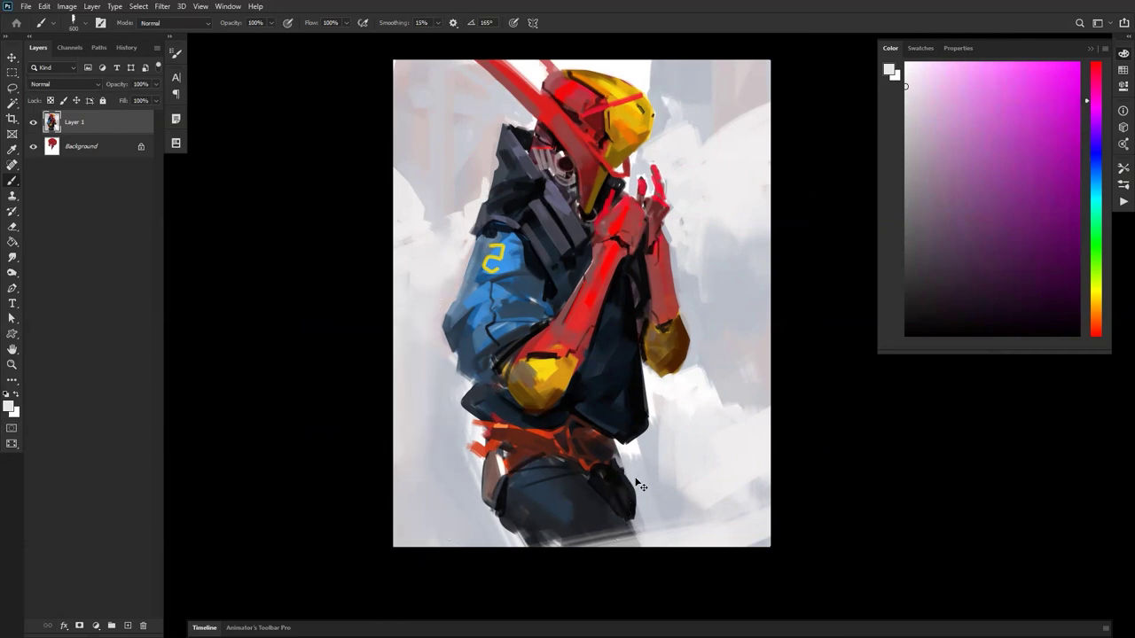
pyautogui.hotkey('ctrl', 'z')
pyautogui.moveTo(471, 399); pyautogui.dragTo(394, 575)
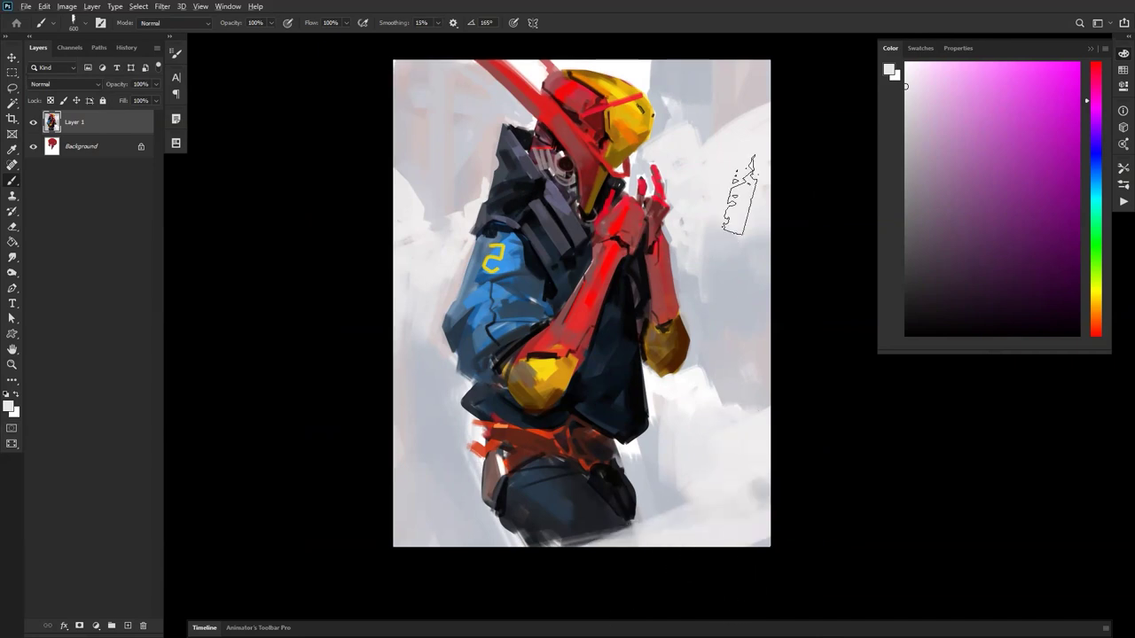
# Step: Blend sampled pale greys into the background in front of the hands, behind the back and around the clouds
pyautogui.keyDown('alt'); pyautogui.click(743, 197); pyautogui.keyUp('alt')
pyautogui.moveTo(742, 232); pyautogui.dragTo(729, 288)
pyautogui.keyDown('alt'); pyautogui.click(744, 344); pyautogui.keyUp('alt')
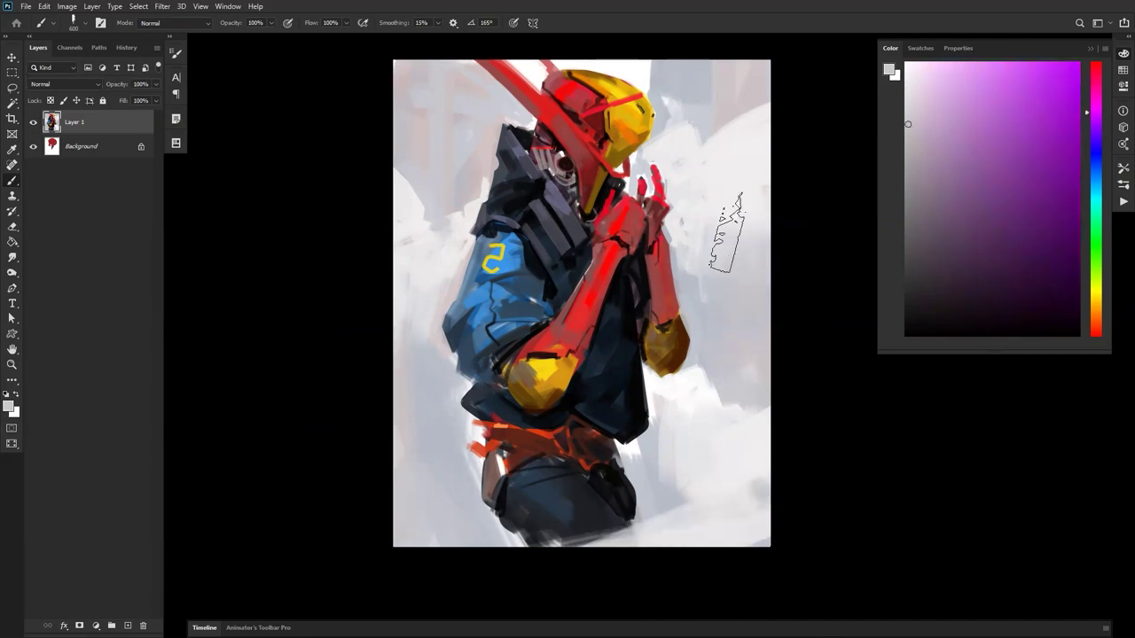
pyautogui.keyDown('alt'); pyautogui.click(427, 380); pyautogui.keyUp('alt')
pyautogui.moveTo(417, 337)
pyautogui.mouseDown()
pyautogui.moveTo(441, 298)
pyautogui.moveTo(415, 335)
pyautogui.mouseUp()
pyautogui.keyDown('alt'); pyautogui.click(433, 245); pyautogui.keyUp('alt')
pyautogui.keyDown('alt'); pyautogui.click(729, 409); pyautogui.keyUp('alt')
pyautogui.keyDown('alt'); pyautogui.click(466, 86); pyautogui.keyUp('alt')
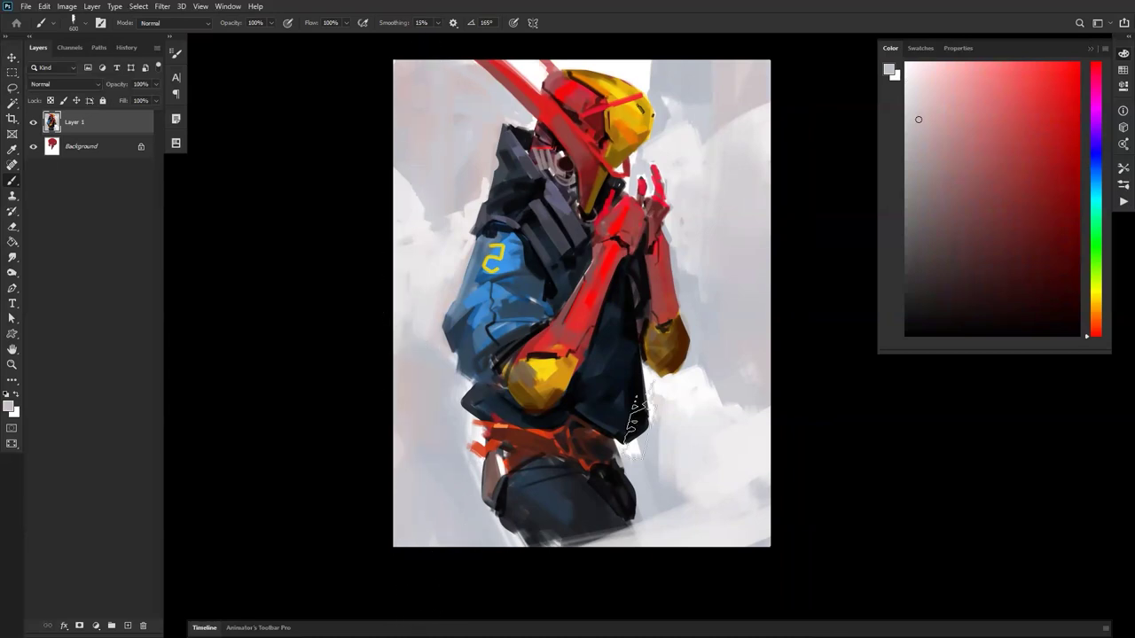
# Step: Mirror the painting, add a new layer filled with white, and choose the 25 px round brush from the STANDARD set
pyautogui.hotkey('ctrl', 'shift', 'h')
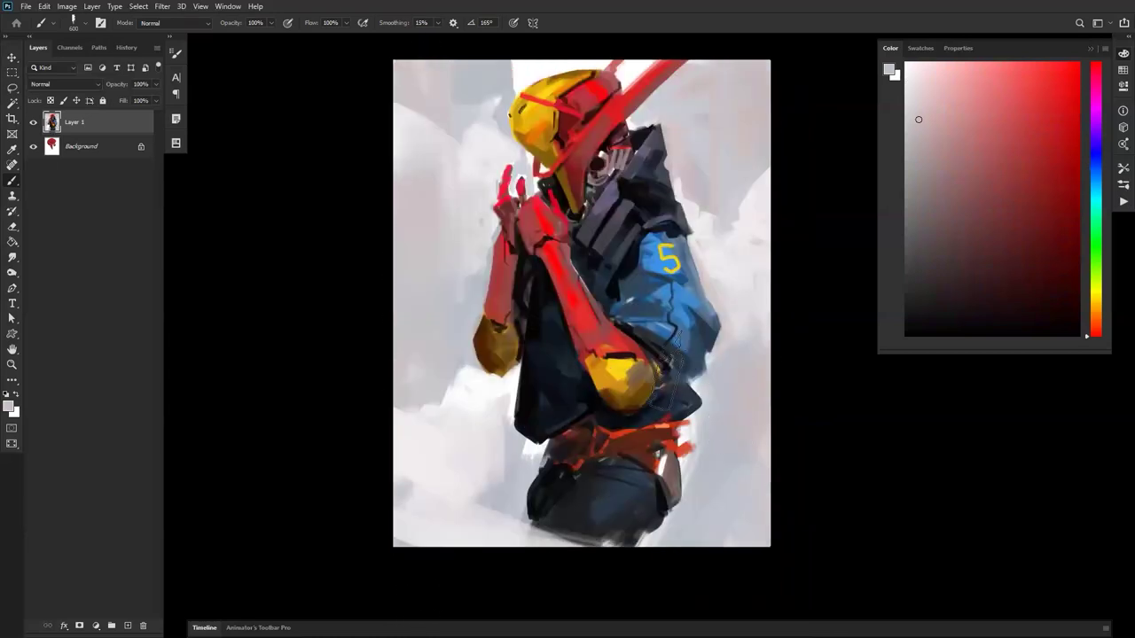
pyautogui.press('g')
pyautogui.hotkey('ctrl', 'shift', 'alt', 'n')
pyautogui.press('d')
pyautogui.press('x')
pyautogui.click(600, 318)
pyautogui.press('b')
pyautogui.rightClick(605, 282)
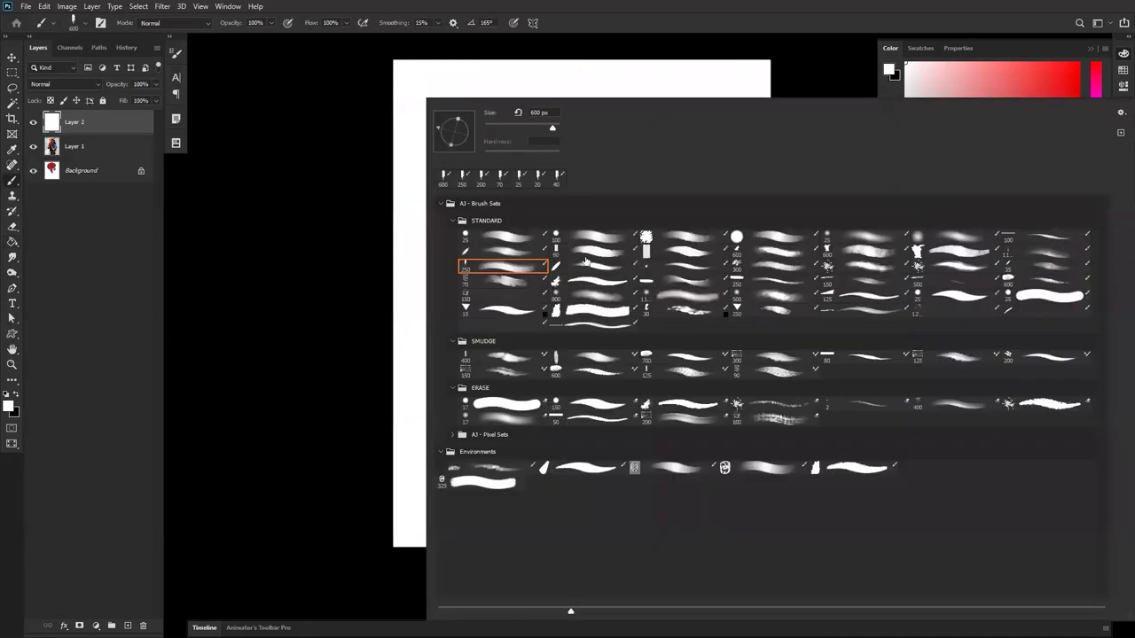
pyautogui.doubleClick(513, 237)
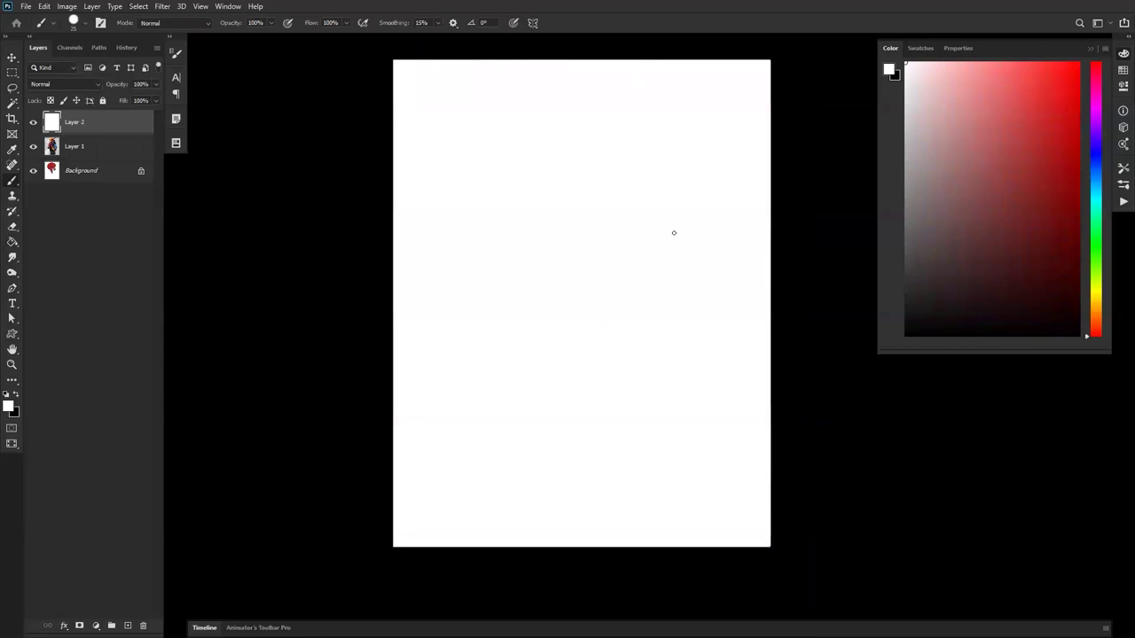
# Step: Sketch a bowed head with skull, face, jaw and neck contours in translucent grey on the white layer
pyautogui.press(']')
pyautogui.press(']')
pyautogui.press(']')
pyautogui.press(']')
pyautogui.press(']')
pyautogui.press(']')
pyautogui.press('x')
pyautogui.press('[')
pyautogui.moveTo(616, 104)
pyautogui.mouseDown()
pyautogui.moveTo(530, 174)
pyautogui.moveTo(551, 205)
pyautogui.moveTo(514, 127)
pyautogui.moveTo(540, 236)
pyautogui.moveTo(507, 165)
pyautogui.moveTo(523, 193)
pyautogui.moveTo(621, 133)
pyautogui.moveTo(520, 189)
pyautogui.moveTo(523, 204)
pyautogui.moveTo(471, 274)
pyautogui.moveTo(516, 262)
pyautogui.moveTo(593, 193)
pyautogui.moveTo(613, 122)
pyautogui.moveTo(641, 175)
pyautogui.moveTo(662, 270)
pyautogui.moveTo(656, 306)
pyautogui.mouseUp()
pyautogui.press('[')
pyautogui.moveTo(515, 266)
pyautogui.mouseDown()
pyautogui.moveTo(506, 286)
pyautogui.moveTo(538, 300)
pyautogui.moveTo(575, 280)
pyautogui.mouseUp()
pyautogui.hotkey('ctrl', 'shift', 'h')
pyautogui.moveTo(555, 224); pyautogui.dragTo(560, 246)
pyautogui.moveTo(521, 164)
pyautogui.mouseDown()
pyautogui.moveTo(498, 262)
pyautogui.moveTo(463, 299)
pyautogui.moveTo(481, 301)
pyautogui.moveTo(555, 381)
pyautogui.mouseUp()
pyautogui.moveTo(612, 300)
pyautogui.mouseDown()
pyautogui.moveTo(585, 307)
pyautogui.moveTo(564, 340)
pyautogui.moveTo(527, 236)
pyautogui.moveTo(511, 258)
pyautogui.moveTo(538, 298)
pyautogui.mouseUp()
# Step: Enlarge the round brush to 500 px, shade the head with broad grey tones, and undo the last few strokes
pyautogui.press(']')
pyautogui.press(']')
pyautogui.press(']')
pyautogui.press(']')
pyautogui.press(']')
pyautogui.press(']')
pyautogui.press(']')
pyautogui.press(']')
pyautogui.press(']')
pyautogui.press(']')
pyautogui.press(']')
pyautogui.moveTo(513, 288); pyautogui.dragTo(532, 191)
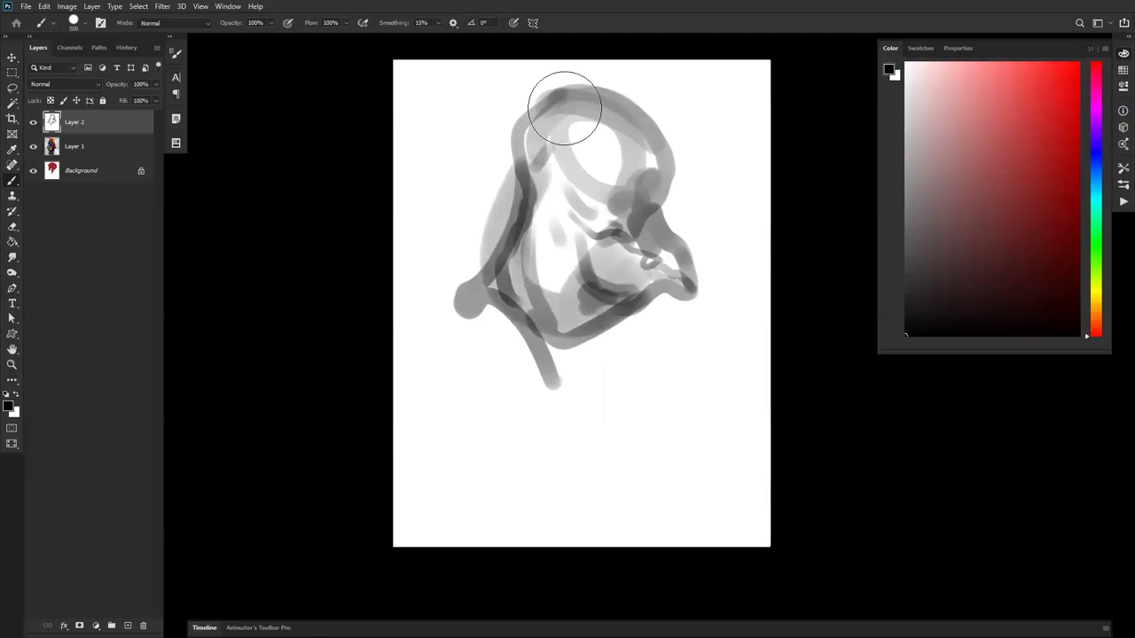
pyautogui.moveTo(565, 109); pyautogui.dragTo(562, 269)
pyautogui.moveTo(603, 163)
pyautogui.mouseDown()
pyautogui.moveTo(603, 194)
pyautogui.moveTo(552, 278)
pyautogui.moveTo(619, 255)
pyautogui.moveTo(640, 211)
pyautogui.moveTo(594, 173)
pyautogui.moveTo(616, 157)
pyautogui.moveTo(664, 157)
pyautogui.moveTo(636, 176)
pyautogui.moveTo(588, 127)
pyautogui.moveTo(588, 190)
pyautogui.moveTo(623, 178)
pyautogui.moveTo(622, 157)
pyautogui.mouseUp()
pyautogui.hotkey('ctrl', 'z')
pyautogui.hotkey('ctrl', 'z')
pyautogui.hotkey('ctrl', 'z')
pyautogui.hotkey('ctrl', 'z')
# Step: Lighten the cranium and the front of the face with soft white strokes
pyautogui.keyDown('alt'); pyautogui.click(607, 157); pyautogui.keyUp('alt')
pyautogui.press('d')
pyautogui.press('x')
pyautogui.moveTo(582, 116)
pyautogui.mouseDown()
pyautogui.moveTo(618, 150)
pyautogui.moveTo(611, 112)
pyautogui.moveTo(581, 131)
pyautogui.mouseUp()
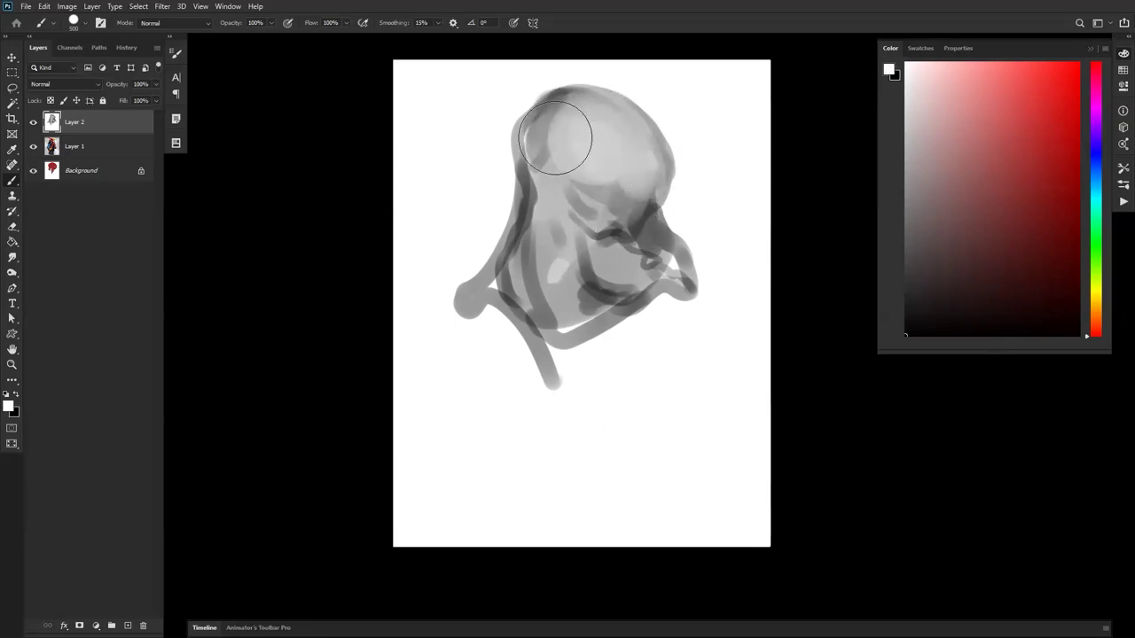
pyautogui.press('[')
pyautogui.moveTo(635, 235)
pyautogui.mouseDown()
pyautogui.moveTo(586, 212)
pyautogui.moveTo(612, 209)
pyautogui.moveTo(631, 237)
pyautogui.moveTo(623, 201)
pyautogui.moveTo(602, 217)
pyautogui.moveTo(616, 240)
pyautogui.moveTo(574, 220)
pyautogui.moveTo(612, 288)
pyautogui.moveTo(586, 249)
pyautogui.moveTo(555, 238)
pyautogui.moveTo(610, 315)
pyautogui.moveTo(635, 301)
pyautogui.moveTo(630, 292)
pyautogui.moveTo(563, 281)
pyautogui.moveTo(557, 270)
pyautogui.moveTo(631, 307)
pyautogui.moveTo(554, 273)
pyautogui.moveTo(594, 275)
pyautogui.moveTo(636, 256)
pyautogui.moveTo(611, 293)
pyautogui.moveTo(590, 270)
pyautogui.moveTo(624, 264)
pyautogui.mouseUp()
# Step: Model the brow, eye area and nose of the sketched head with a smaller brush and sampled light and dark greys
pyautogui.press('[')
pyautogui.press('[')
pyautogui.press('[')
pyautogui.press('[')
pyautogui.press(']')
pyautogui.press(']')
pyautogui.press(']')
pyautogui.press('x')
pyautogui.keyDown('alt'); pyautogui.click(629, 290); pyautogui.keyUp('alt')
pyautogui.keyDown('alt'); pyautogui.click(616, 219); pyautogui.keyUp('alt')
pyautogui.keyDown('alt'); pyautogui.click(629, 235); pyautogui.keyUp('alt')
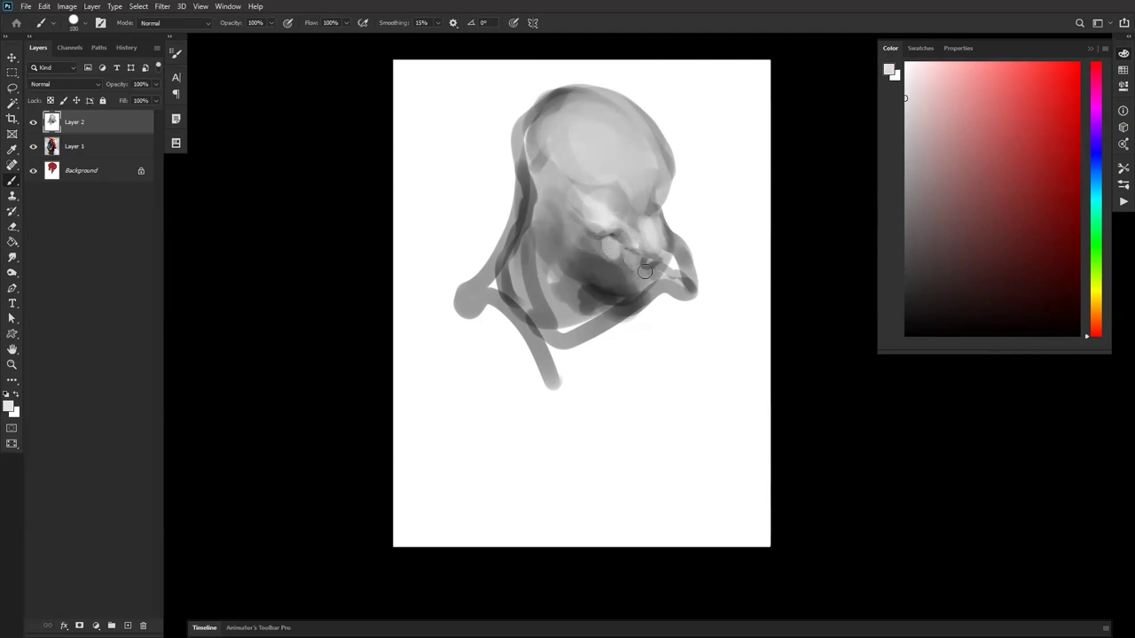
# Step: Enlarge the brush to 200 px and shade the mouth, jaw and cheek of the sketched head with sampled greys
pyautogui.press(']')
pyautogui.press(']')
pyautogui.press(']')
pyautogui.press(']')
pyautogui.moveTo(652, 271)
pyautogui.mouseDown()
pyautogui.moveTo(638, 289)
pyautogui.moveTo(576, 240)
pyautogui.moveTo(636, 289)
pyautogui.mouseUp()
pyautogui.keyDown('alt'); pyautogui.click(595, 256); pyautogui.keyUp('alt')
pyautogui.moveTo(593, 258)
pyautogui.mouseDown()
pyautogui.moveTo(568, 235)
pyautogui.moveTo(562, 269)
pyautogui.mouseUp()
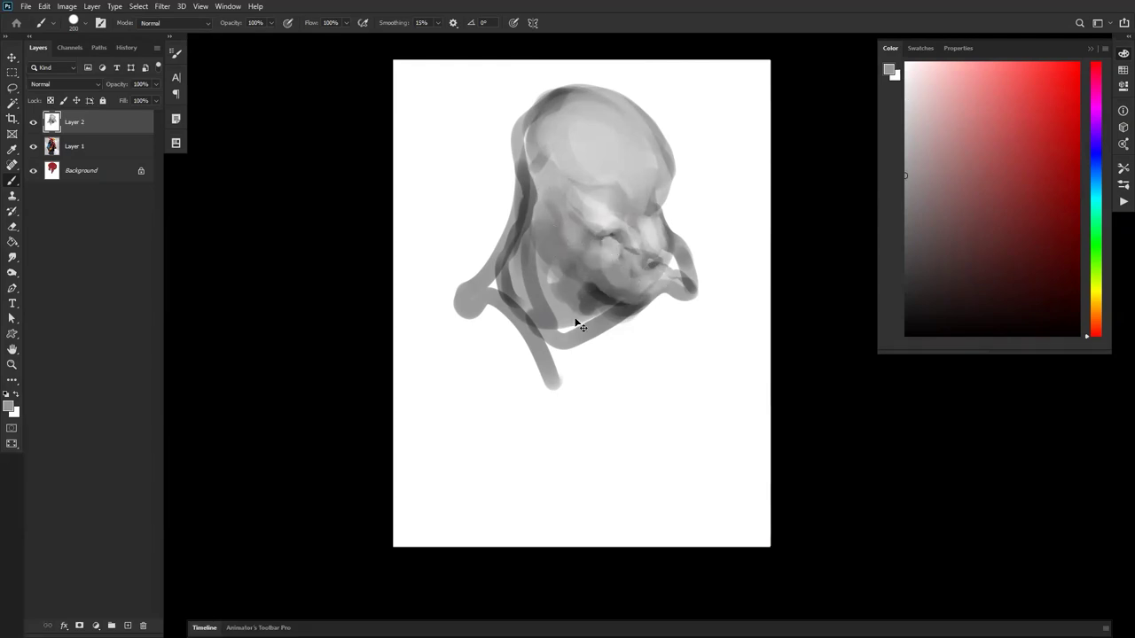
# Step: Mirror the canvas and paint small black accents along the diagonal line of the facial features
pyautogui.hotkey('ctrl', 'f')
pyautogui.press('d')
pyautogui.press('[')
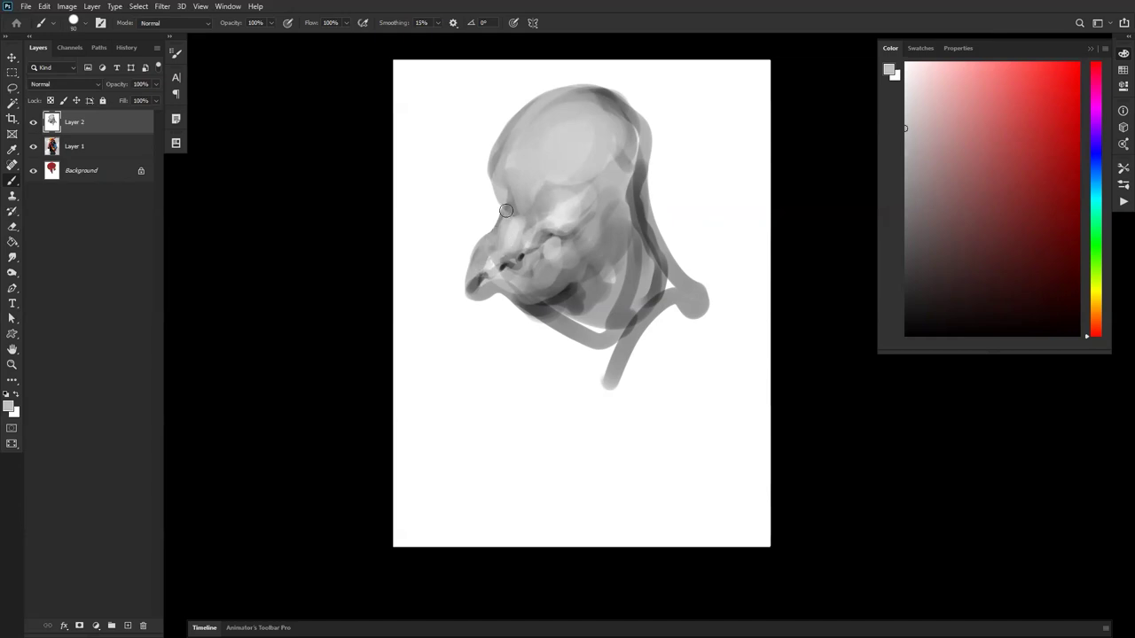
# Step: Soften the brow and lower forehead with a larger brush and sampled greys, mirroring the canvas back
pyautogui.press(']')
pyautogui.press(']')
pyautogui.press(']')
pyautogui.press(']')
pyautogui.press(']')
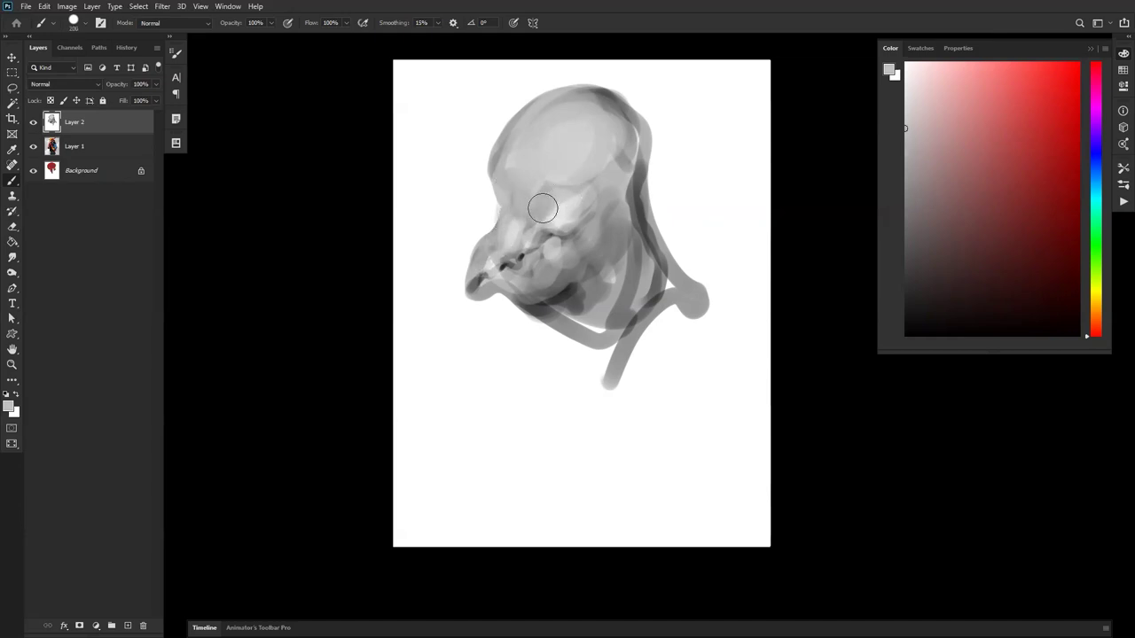
pyautogui.hotkey('ctrl', 'f')
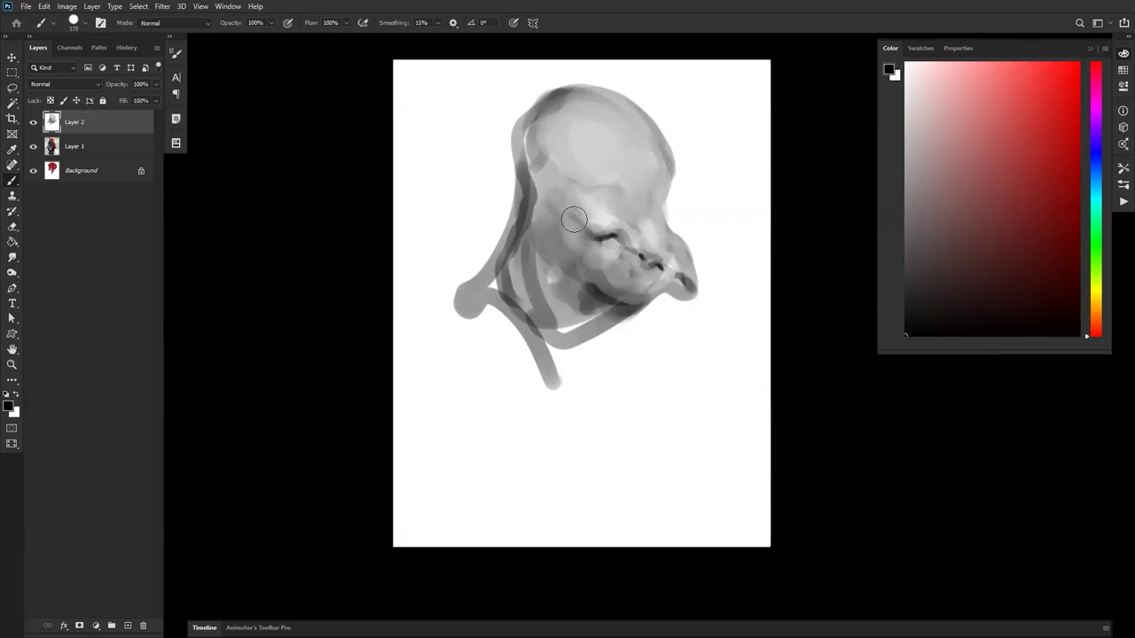
pyautogui.keyDown('alt'); pyautogui.click(581, 223); pyautogui.keyUp('alt')
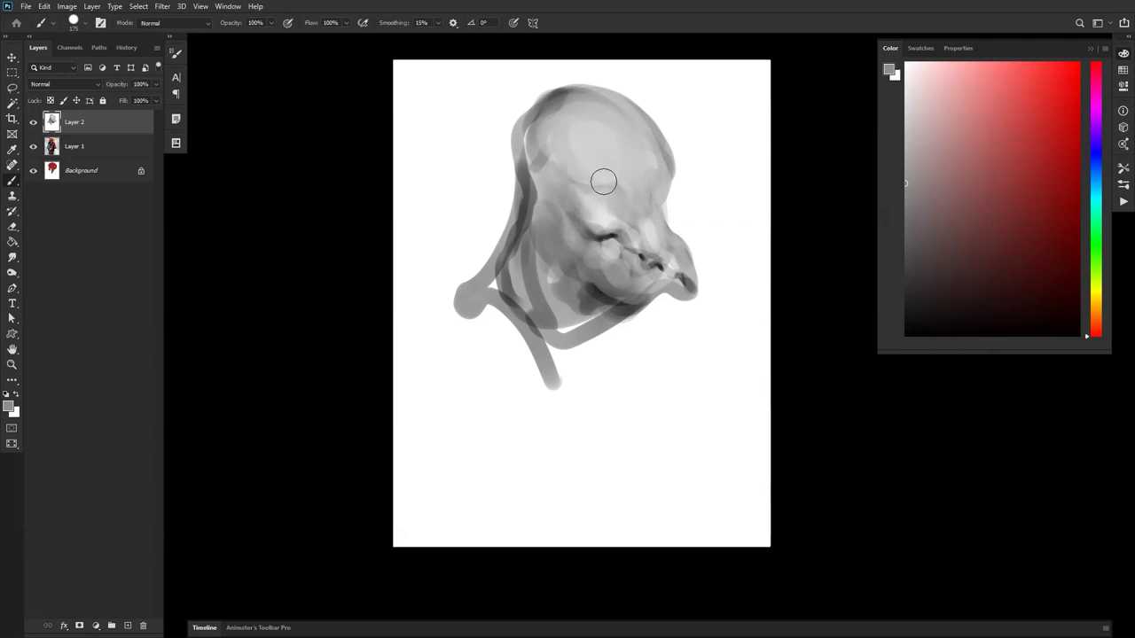
# Step: Smudge the tones of the skull and forehead at 25% strength and blend the lower cheek with sampled greys
pyautogui.press('r')
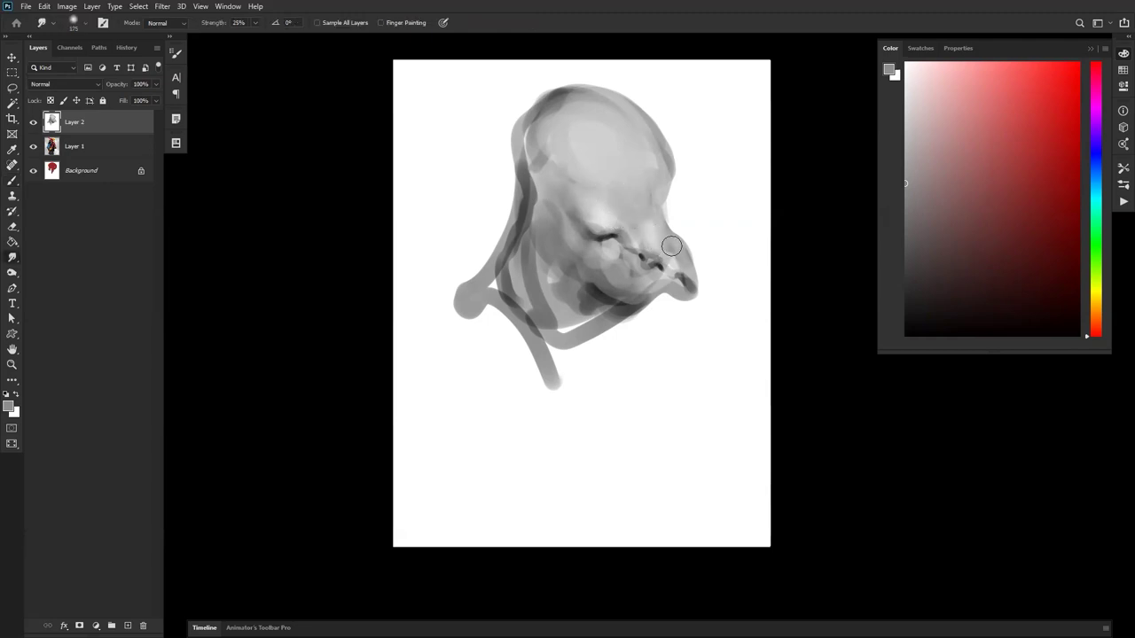
pyautogui.moveTo(566, 104)
pyautogui.mouseDown()
pyautogui.moveTo(545, 127)
pyautogui.moveTo(548, 164)
pyautogui.mouseUp()
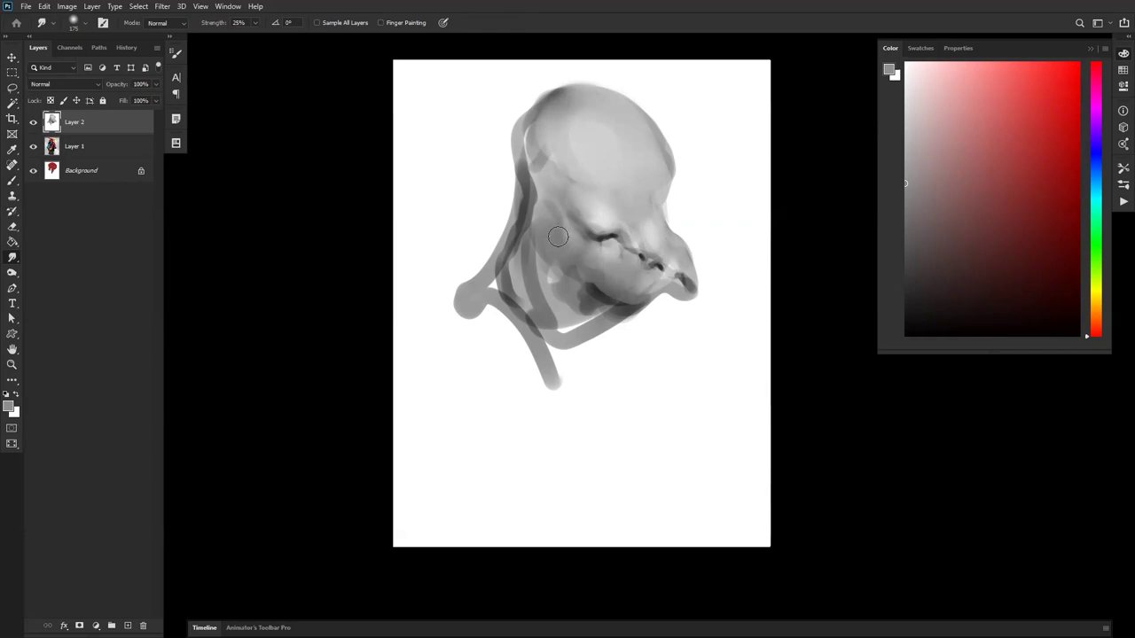
pyautogui.press('b')
pyautogui.keyDown('alt'); pyautogui.click(613, 282); pyautogui.keyUp('alt')
pyautogui.keyDown('alt'); pyautogui.click(616, 285); pyautogui.keyUp('alt')
pyautogui.keyDown('alt'); pyautogui.click(613, 301); pyautogui.keyUp('alt')
pyautogui.moveTo(612, 291)
pyautogui.mouseDown()
pyautogui.moveTo(579, 299)
pyautogui.moveTo(638, 292)
pyautogui.moveTo(596, 325)
pyautogui.moveTo(548, 326)
pyautogui.moveTo(589, 312)
pyautogui.moveTo(544, 299)
pyautogui.moveTo(539, 181)
pyautogui.moveTo(523, 144)
pyautogui.moveTo(516, 156)
pyautogui.moveTo(540, 178)
pyautogui.moveTo(523, 181)
pyautogui.moveTo(538, 132)
pyautogui.moveTo(545, 320)
pyautogui.moveTo(570, 310)
pyautogui.mouseUp()
pyautogui.keyDown('alt'); pyautogui.click(559, 265); pyautogui.keyUp('alt')
# Step: Enlarge the brush to 500 px and smooth the cranium and forehead with sampled light greys
pyautogui.keyDown('alt'); pyautogui.click(560, 132); pyautogui.keyUp('alt')
pyautogui.press(']')
pyautogui.press(']')
pyautogui.press(']')
pyautogui.press(']')
pyautogui.press(']')
pyautogui.keyDown('alt'); pyautogui.click(598, 216); pyautogui.keyUp('alt')
pyautogui.moveTo(604, 219)
pyautogui.mouseDown()
pyautogui.moveTo(571, 152)
pyautogui.moveTo(594, 192)
pyautogui.moveTo(582, 162)
pyautogui.moveTo(550, 126)
pyautogui.moveTo(576, 156)
pyautogui.moveTo(559, 115)
pyautogui.moveTo(638, 185)
pyautogui.mouseUp()
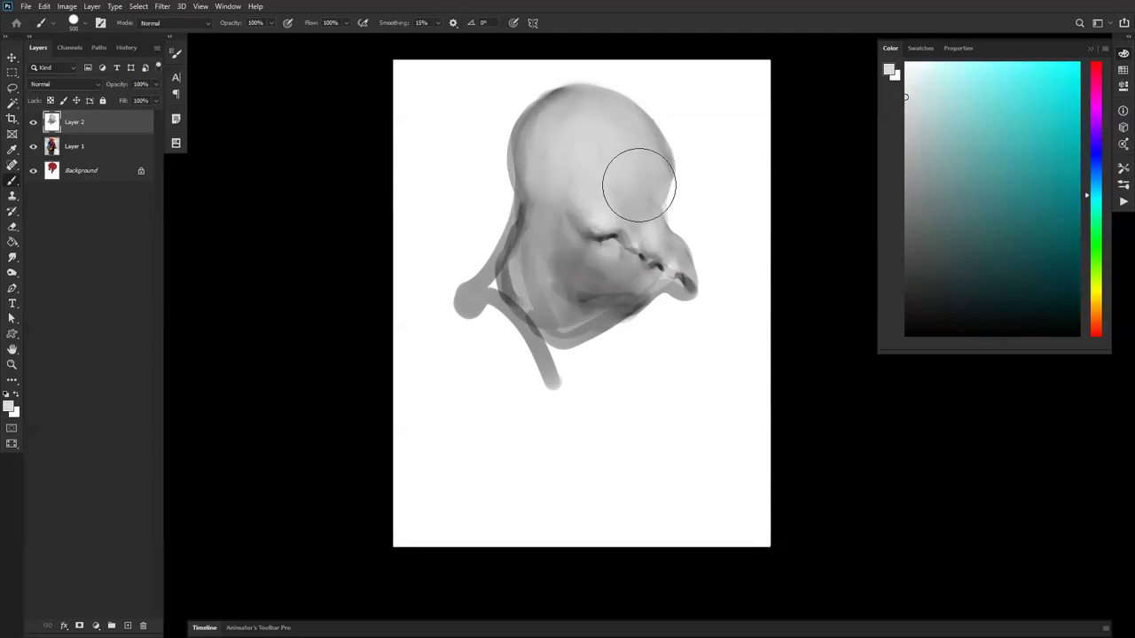
# Step: Reduce the brush to 200 px and shade the cheek and back of the jaw with sampled grey
pyautogui.press('[')
pyautogui.press('[')
pyautogui.press('[')
pyautogui.press('[')
pyautogui.press('[')
pyautogui.press('[')
pyautogui.press('[')
pyautogui.press('[')
pyautogui.press('[')
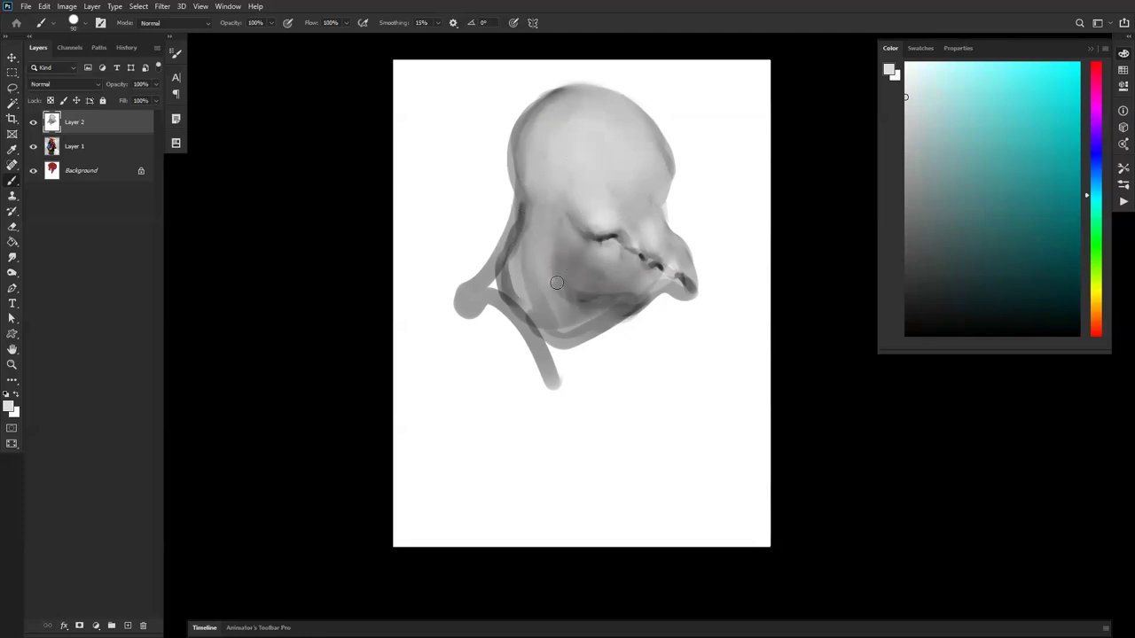
pyautogui.press(']')
pyautogui.press(']')
pyautogui.press(']')
pyautogui.press(']')
pyautogui.press(']')
pyautogui.press(']')
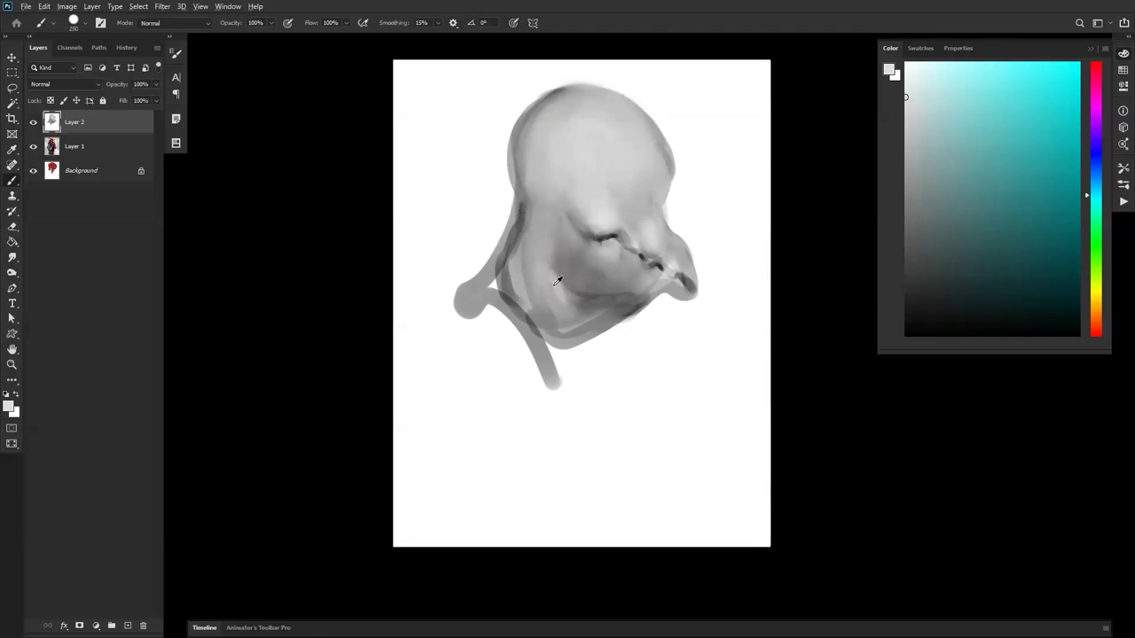
pyautogui.keyDown('alt'); pyautogui.click(543, 293); pyautogui.keyUp('alt')
# Step: Mirror the canvas and refine the forehead edge, nose bridge and jaw of the head with sampled greys
pyautogui.hotkey('ctrl', 'h')
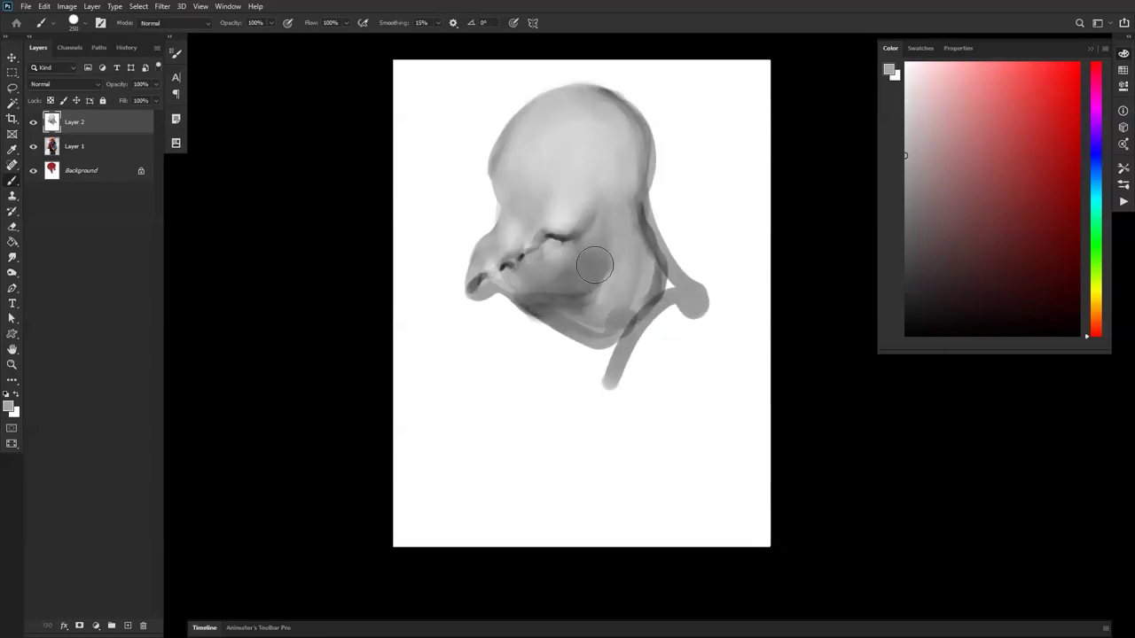
pyautogui.keyDown('alt'); pyautogui.click(504, 133); pyautogui.keyUp('alt')
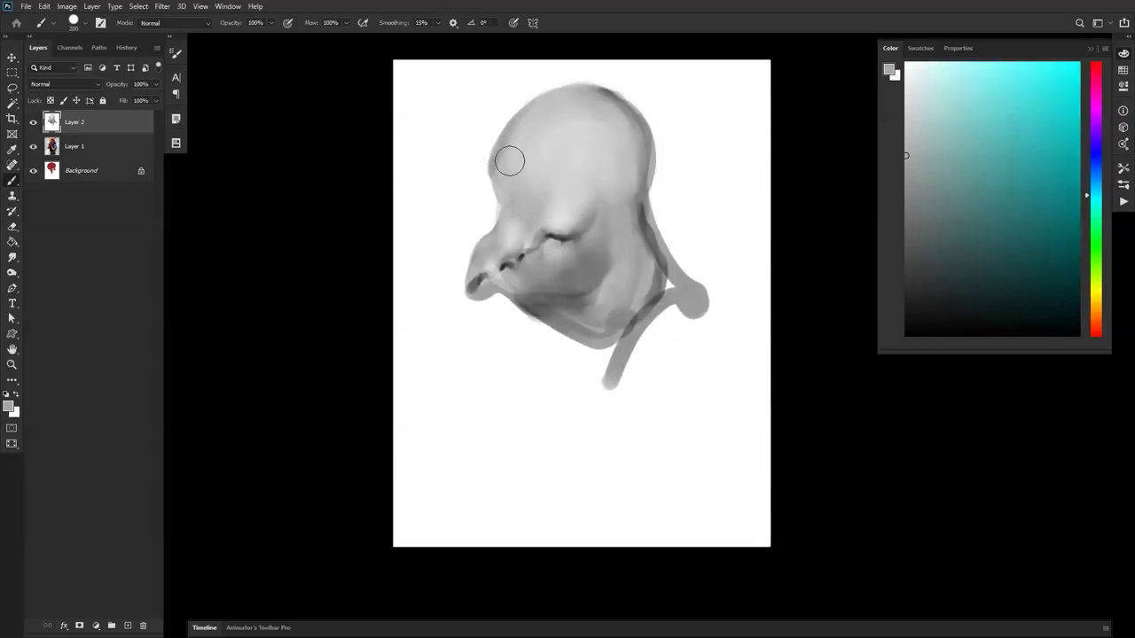
pyautogui.keyDown('alt'); pyautogui.click(518, 209); pyautogui.keyUp('alt')
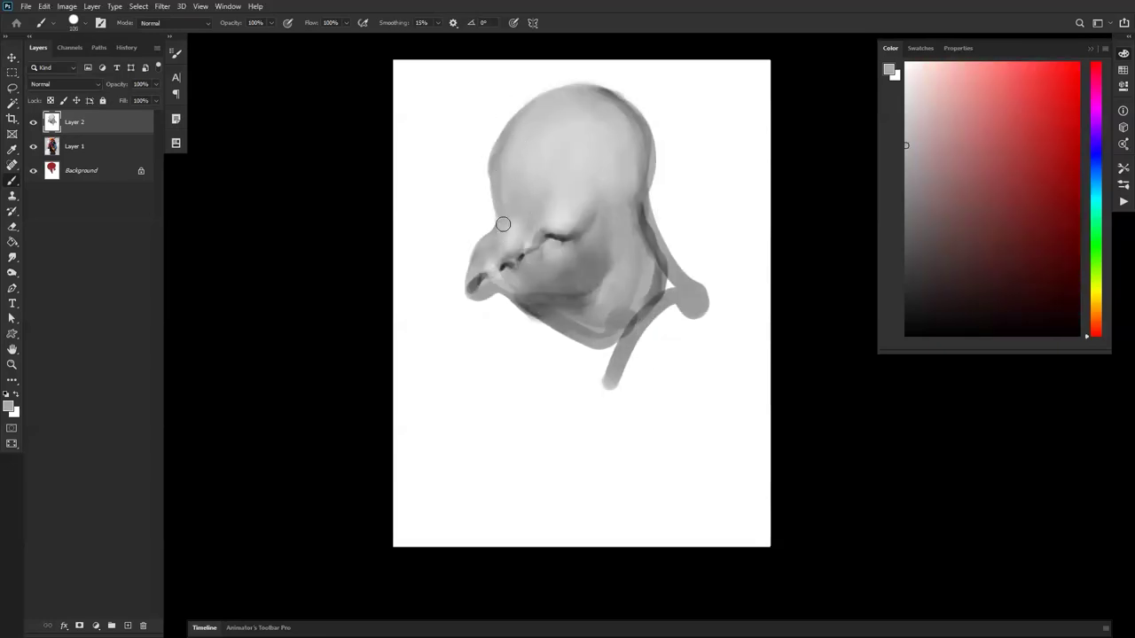
pyautogui.press('r')
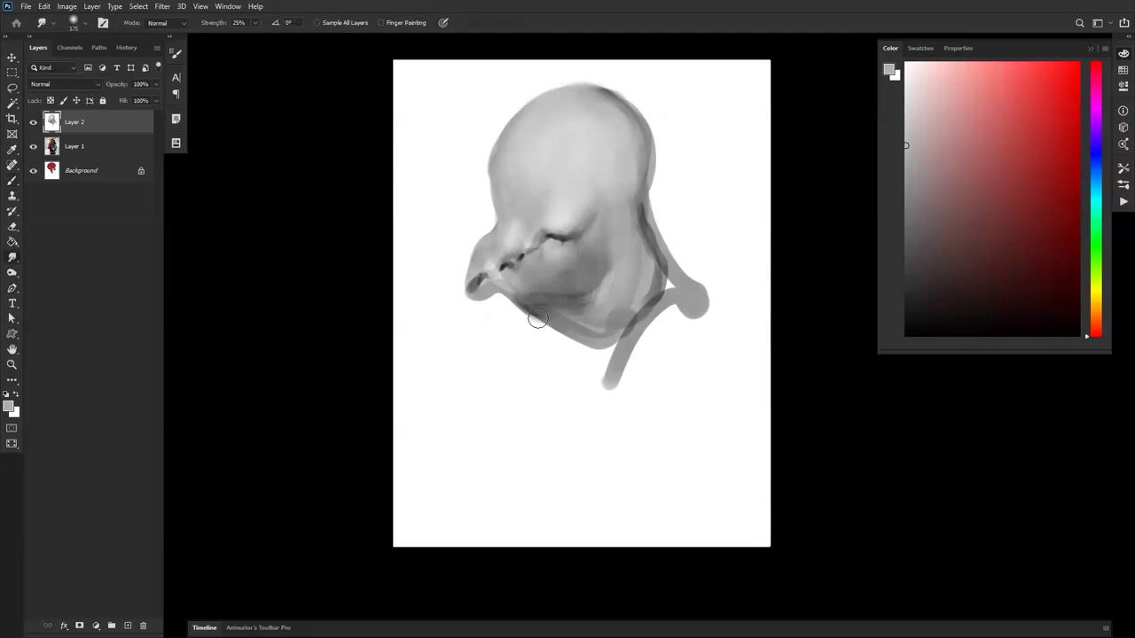
pyautogui.press('b')
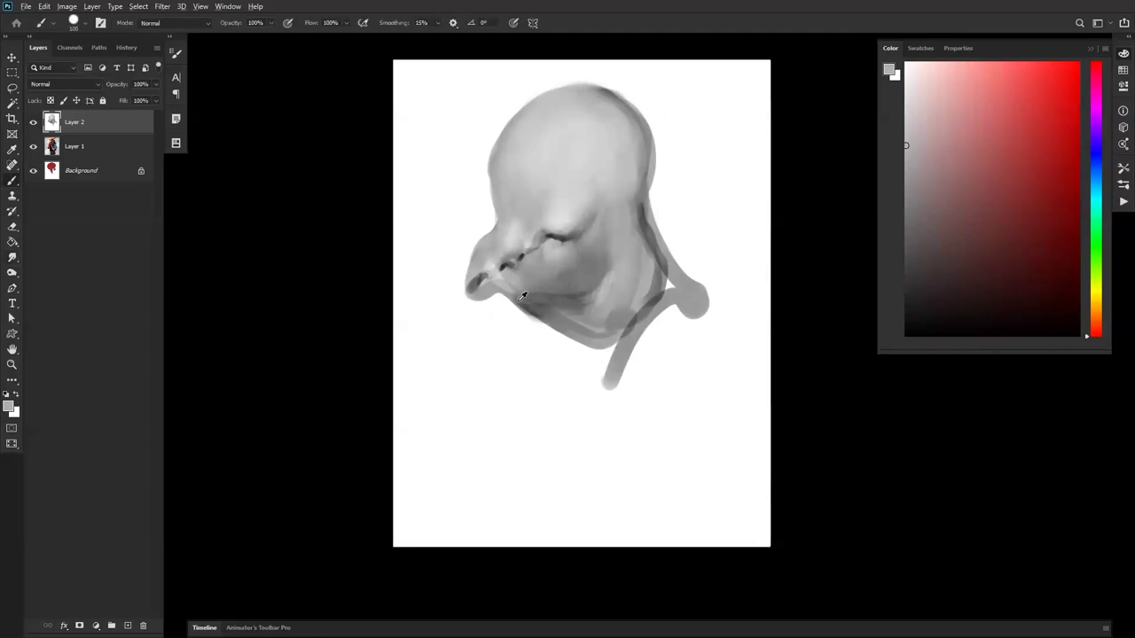
pyautogui.keyDown('alt'); pyautogui.click(519, 282); pyautogui.keyUp('alt')
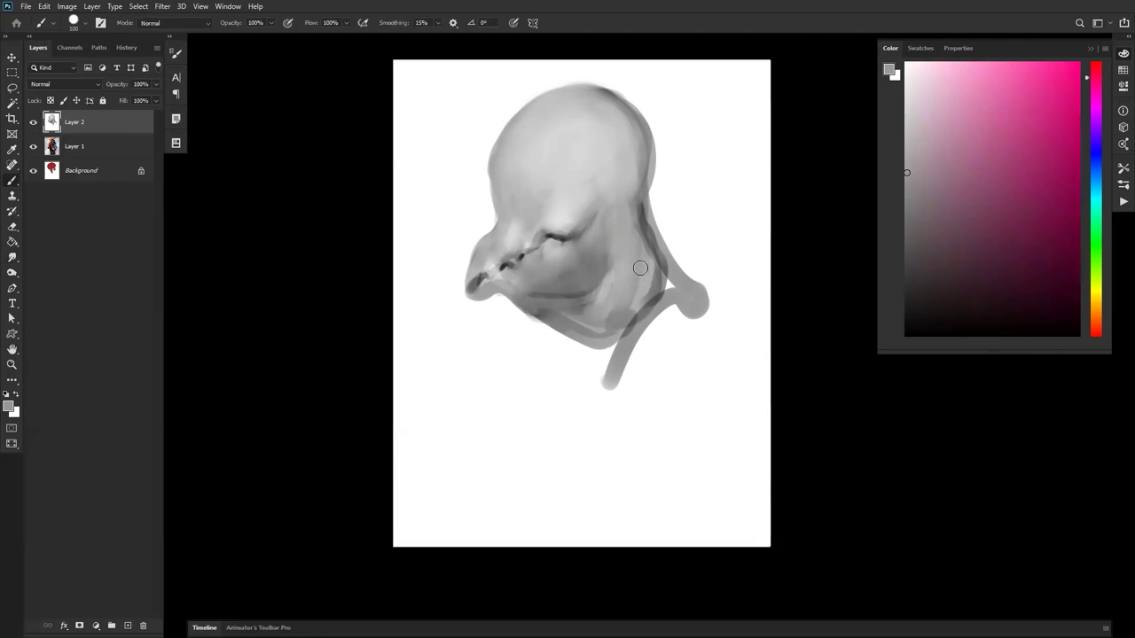
# Step: Zoom in on the face and switch the colour picker to HSB sliders
pyautogui.press('z')
pyautogui.click(557, 216)
pyautogui.click(557, 215)
pyautogui.click(557, 216)
pyautogui.press('b')
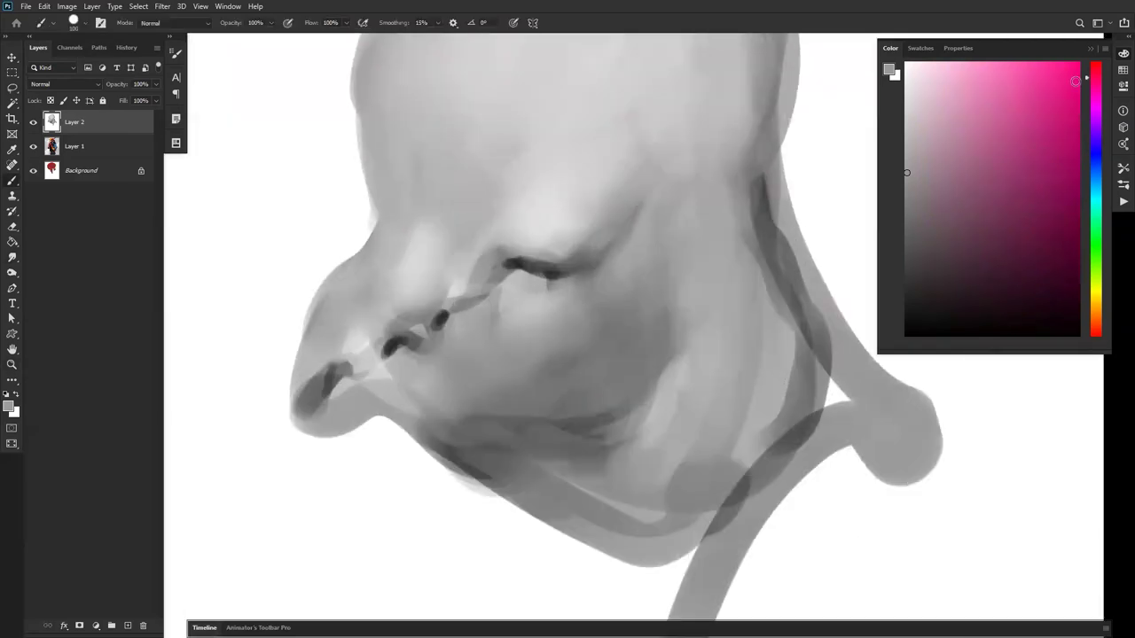
pyautogui.click(1092, 53)
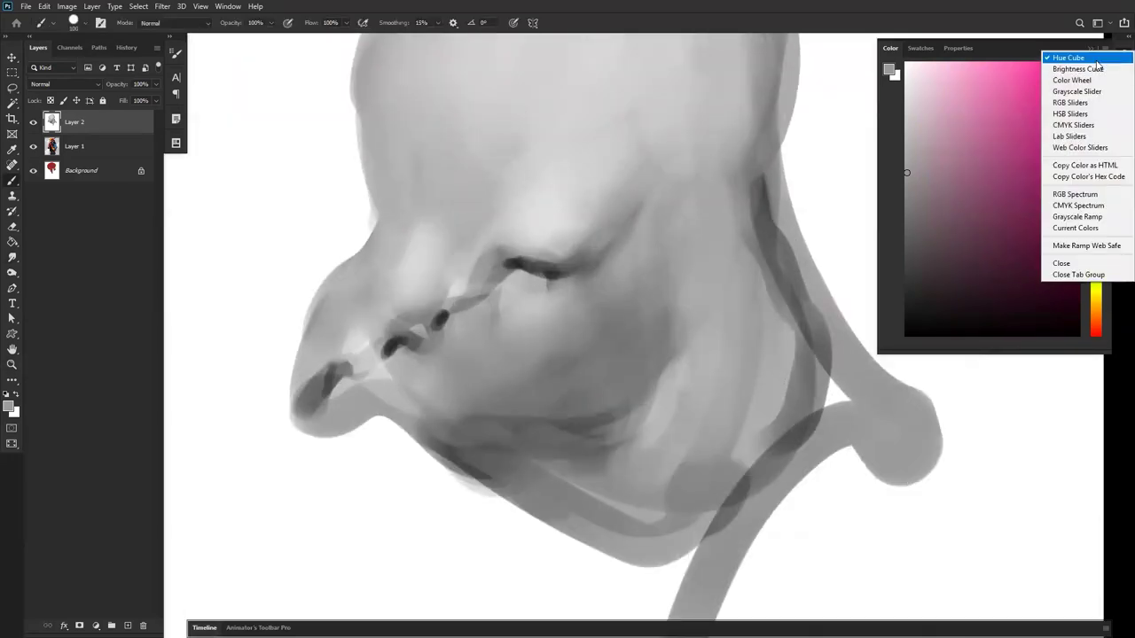
pyautogui.click(1089, 112)
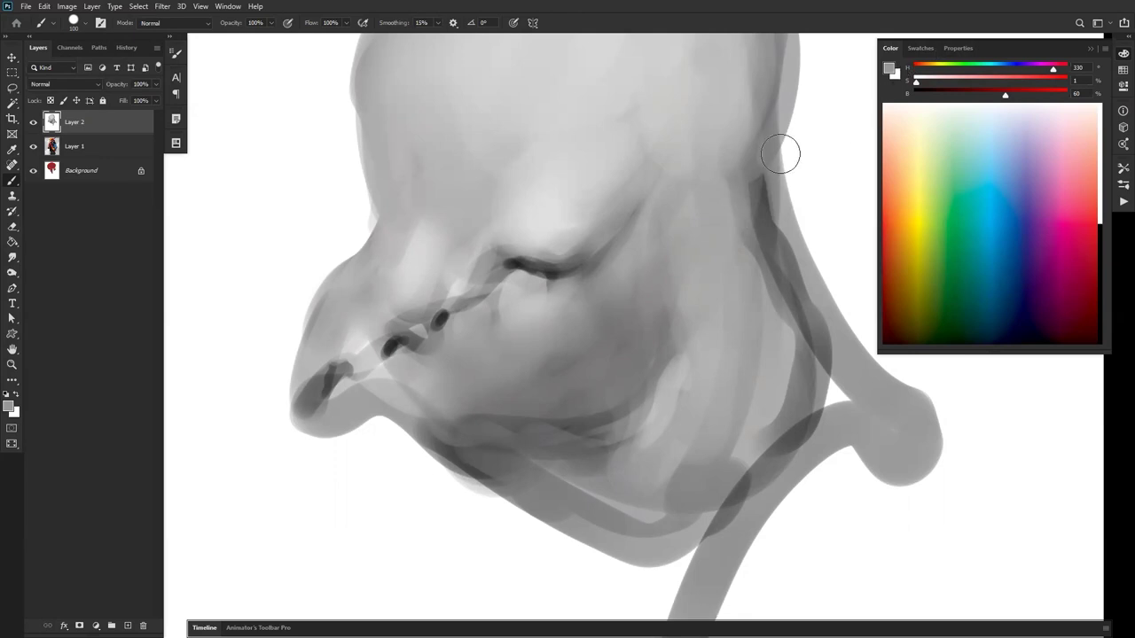
# Step: Model the forehead above the nose bridge with sampled light grey and a darker grey at 68% brightness
pyautogui.moveTo(537, 240)
pyautogui.mouseDown()
pyautogui.moveTo(609, 288)
pyautogui.moveTo(570, 332)
pyautogui.moveTo(587, 409)
pyautogui.mouseUp()
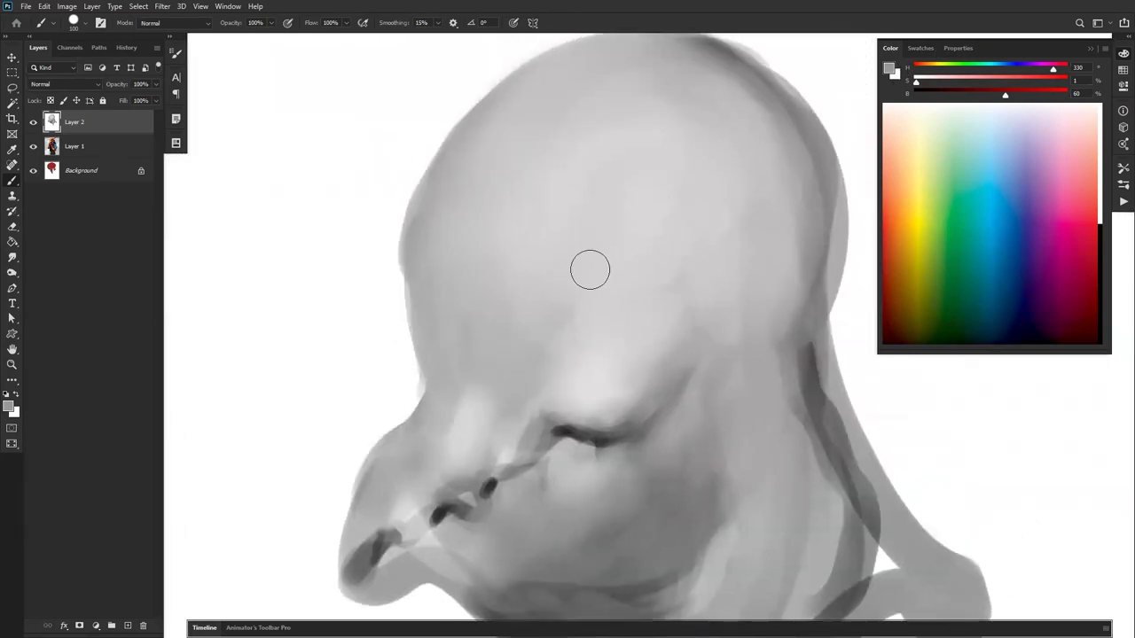
pyautogui.keyDown('alt'); pyautogui.click(544, 223); pyautogui.keyUp('alt')
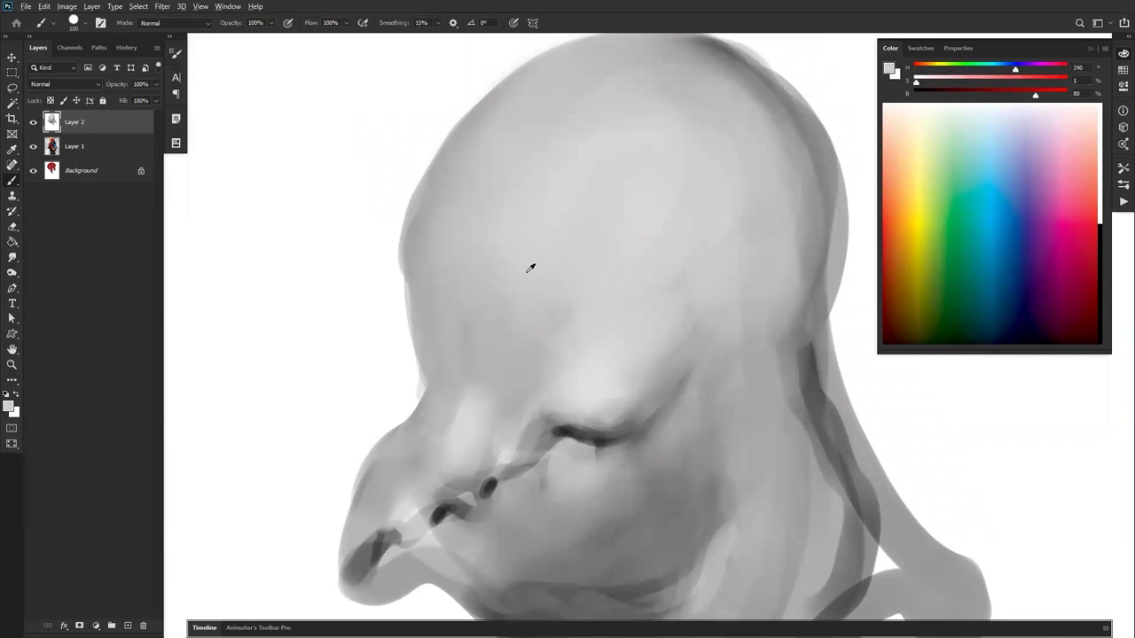
pyautogui.keyDown('alt'); pyautogui.click(518, 272); pyautogui.keyUp('alt')
pyautogui.moveTo(492, 241)
pyautogui.mouseDown()
pyautogui.moveTo(533, 283)
pyautogui.moveTo(504, 277)
pyautogui.moveTo(515, 242)
pyautogui.moveTo(510, 289)
pyautogui.moveTo(486, 284)
pyautogui.moveTo(483, 318)
pyautogui.moveTo(507, 334)
pyautogui.moveTo(450, 288)
pyautogui.moveTo(494, 350)
pyautogui.moveTo(517, 344)
pyautogui.moveTo(471, 334)
pyautogui.moveTo(523, 343)
pyautogui.mouseUp()
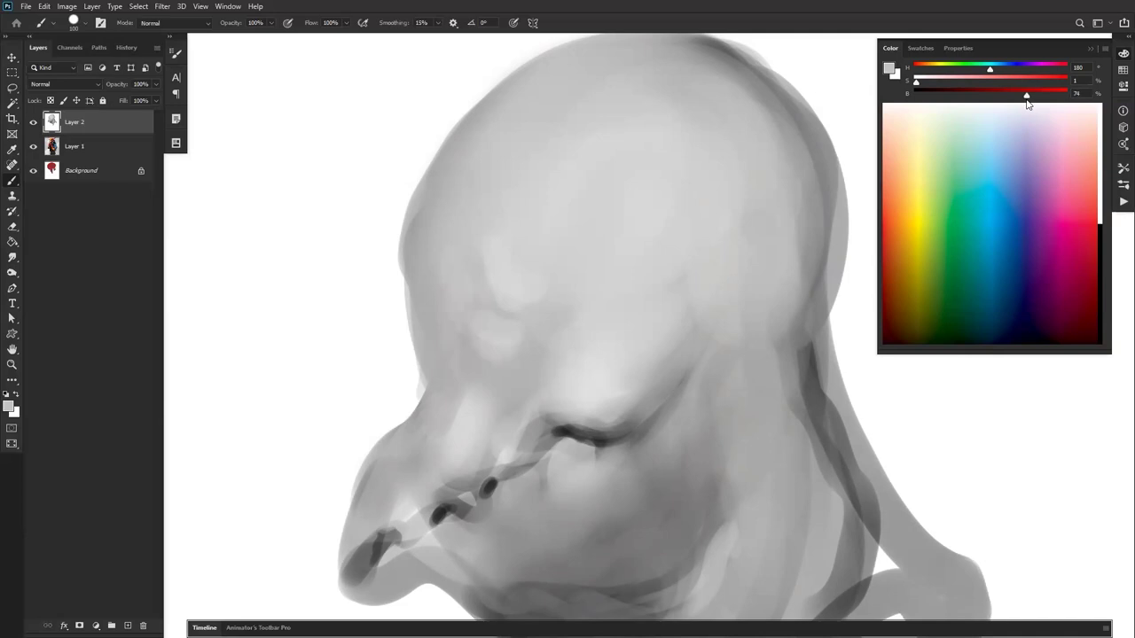
pyautogui.moveTo(511, 377)
pyautogui.mouseDown()
pyautogui.moveTo(483, 349)
pyautogui.moveTo(524, 353)
pyautogui.moveTo(485, 313)
pyautogui.moveTo(502, 299)
pyautogui.moveTo(528, 319)
pyautogui.mouseUp()
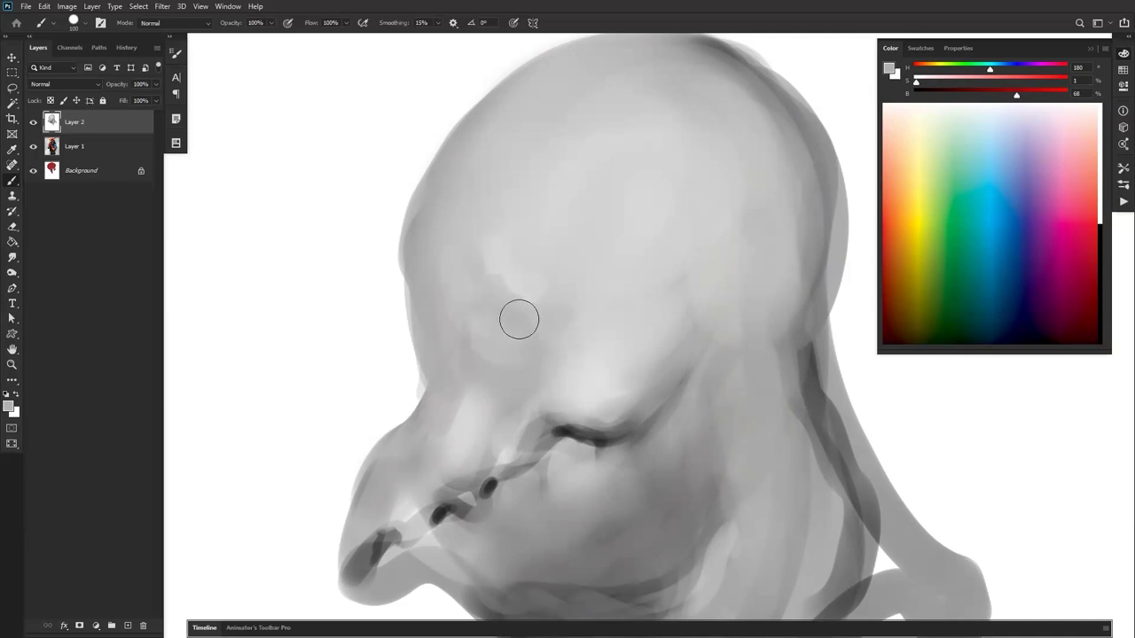
pyautogui.moveTo(523, 373)
pyautogui.mouseDown()
pyautogui.moveTo(489, 367)
pyautogui.moveTo(463, 318)
pyautogui.moveTo(500, 313)
pyautogui.moveTo(505, 294)
pyautogui.moveTo(457, 270)
pyautogui.moveTo(464, 221)
pyautogui.moveTo(483, 329)
pyautogui.moveTo(468, 312)
pyautogui.moveTo(496, 276)
pyautogui.moveTo(496, 254)
pyautogui.moveTo(550, 292)
pyautogui.moveTo(514, 357)
pyautogui.mouseUp()
pyautogui.press('r')
# Step: Mirror the canvas and paint a small crease in the brow with a 70 px brush and sampled greys
pyautogui.press('z')
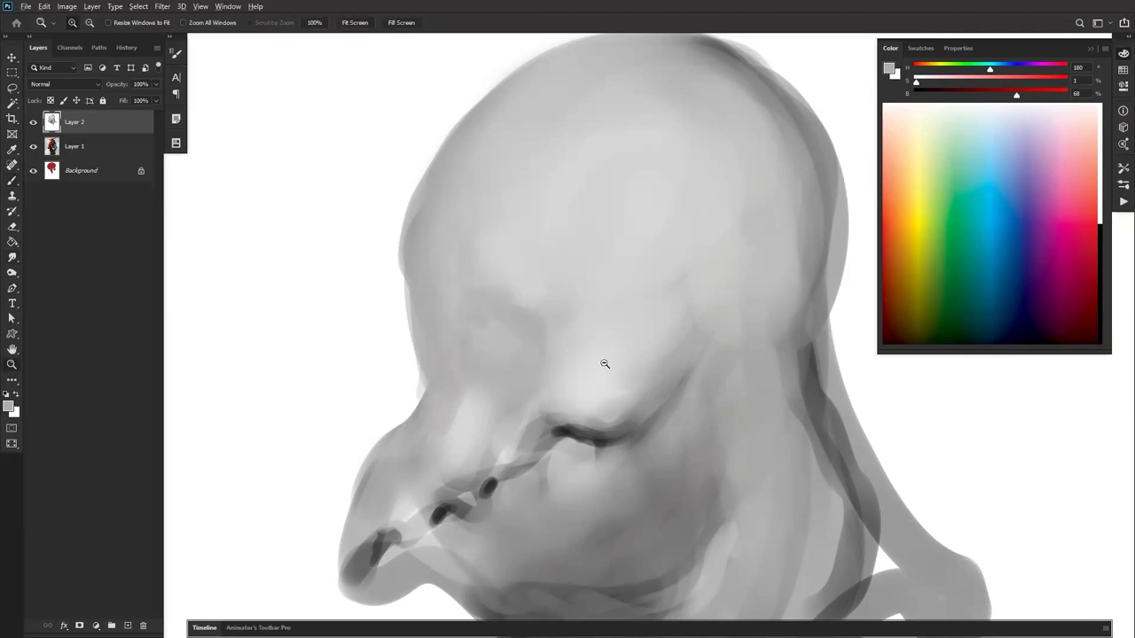
pyautogui.keyDown('alt'); pyautogui.click(606, 364); pyautogui.keyUp('alt')
pyautogui.keyDown('alt'); pyautogui.click(605, 361); pyautogui.keyUp('alt')
pyautogui.hotkey('ctrl', 'shift', 'h')
pyautogui.click(662, 353)
pyautogui.click(686, 330)
pyautogui.press('r')
pyautogui.press('space')
pyautogui.moveTo(733, 314)
pyautogui.mouseDown()
pyautogui.moveTo(583, 198)
pyautogui.moveTo(648, 290)
pyautogui.mouseUp()
pyautogui.press('space')
pyautogui.press('b')
pyautogui.keyDown('alt'); pyautogui.click(616, 257); pyautogui.keyUp('alt')
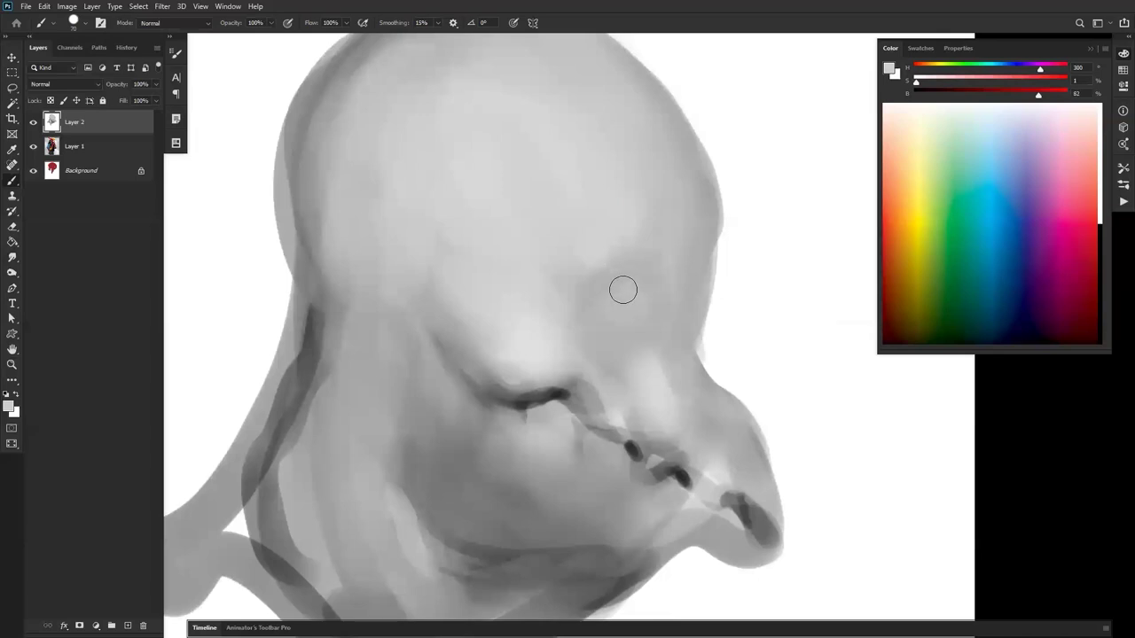
pyautogui.press('d')
pyautogui.moveTo(621, 269)
pyautogui.mouseDown()
pyautogui.moveTo(574, 282)
pyautogui.moveTo(603, 273)
pyautogui.mouseUp()
pyautogui.keyDown('alt'); pyautogui.click(612, 270); pyautogui.keyUp('alt')
pyautogui.keyDown('alt'); pyautogui.click(604, 256); pyautogui.keyUp('alt')
pyautogui.keyDown('alt'); pyautogui.click(600, 274); pyautogui.keyUp('alt')
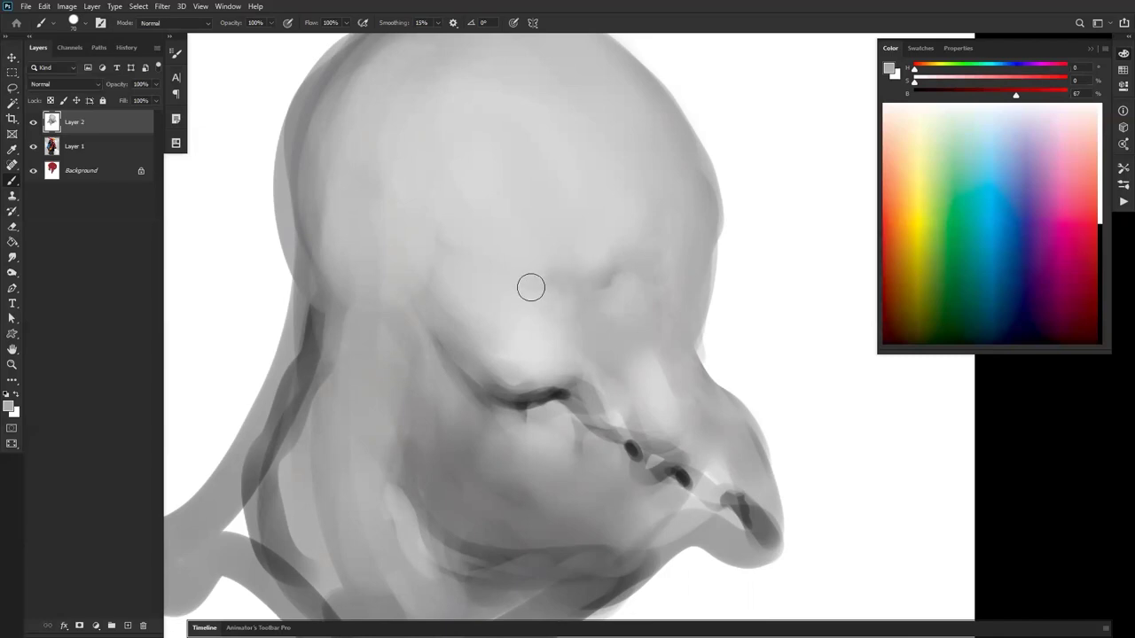
# Step: Extend the brow fold above the eye and soften the nose bridge with sampled greys
pyautogui.moveTo(522, 310); pyautogui.dragTo(577, 337)
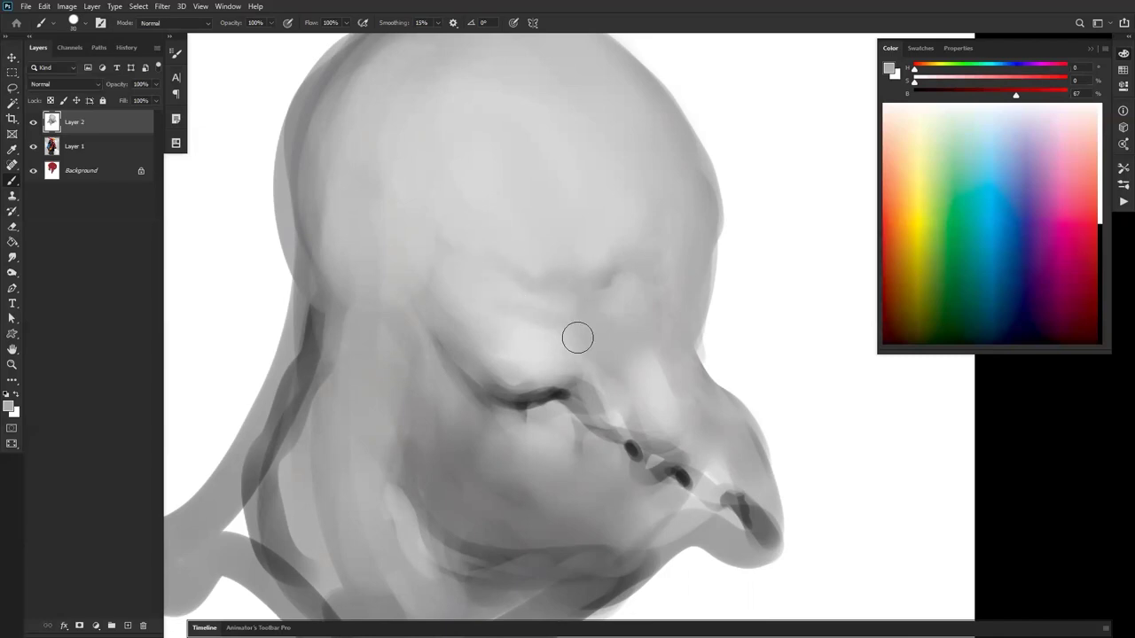
pyautogui.keyDown('alt'); pyautogui.click(554, 296); pyautogui.keyUp('alt')
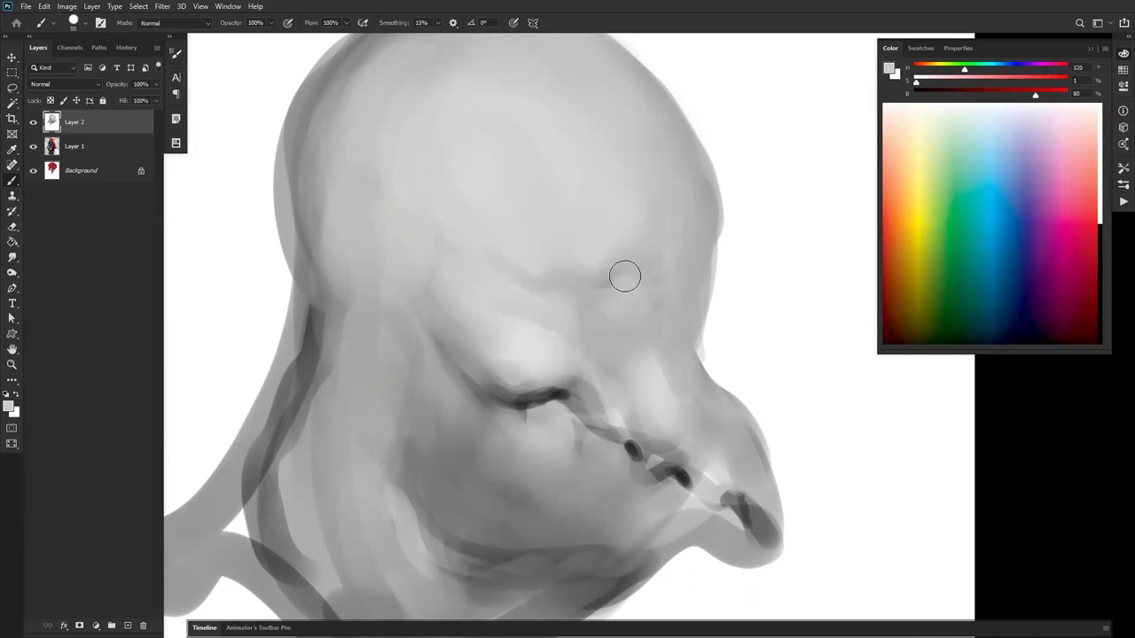
pyautogui.keyDown('alt'); pyautogui.click(645, 368); pyautogui.keyUp('alt')
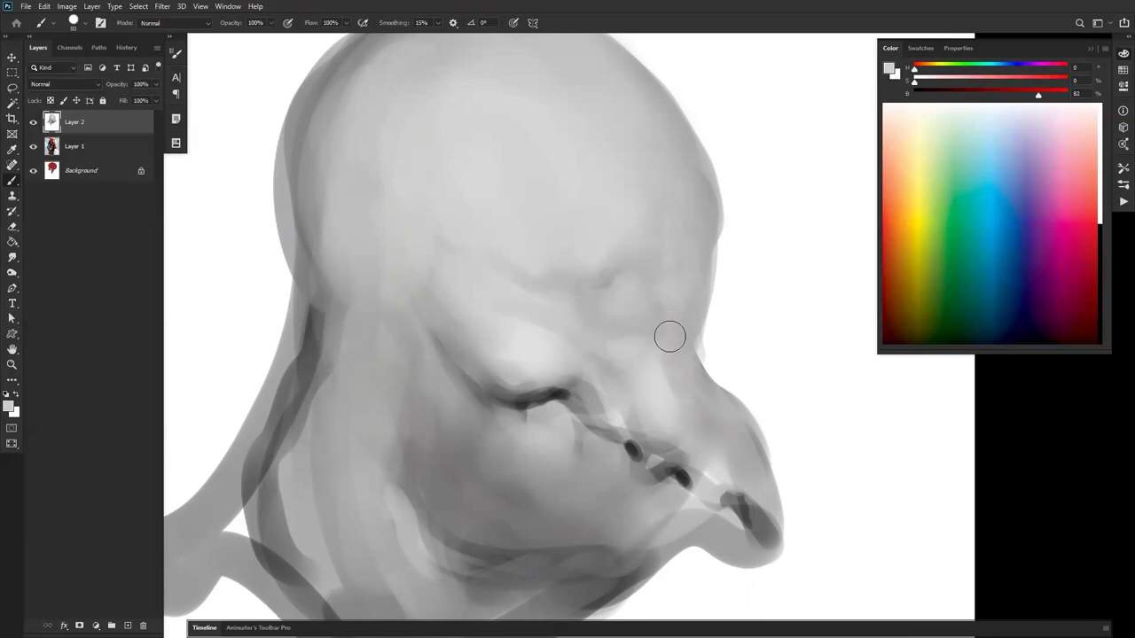
pyautogui.keyDown('ctrl'); pyautogui.keyDown('alt'); pyautogui.click(675, 397); pyautogui.keyUp('alt'); pyautogui.keyUp('ctrl')
# Step: Mirror the canvas, zoom in on the lower face and darken the lower cheek with black
pyautogui.hotkey('ctrl', 'f')
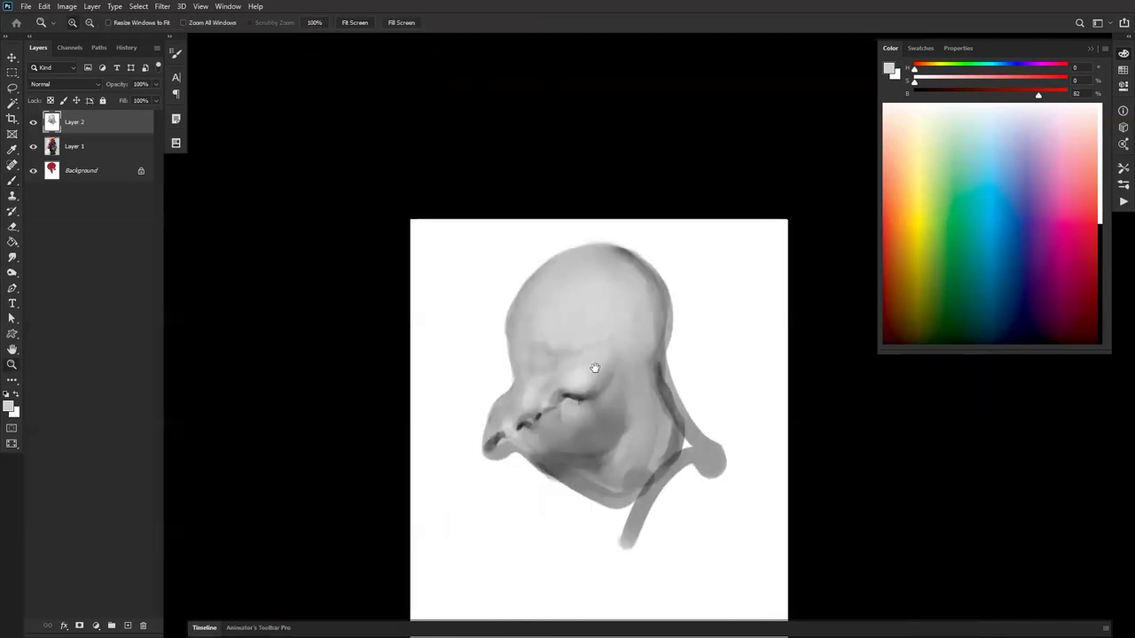
pyautogui.moveTo(581, 376); pyautogui.dragTo(618, 305)
pyautogui.keyDown('ctrl'); pyautogui.click(610, 281); pyautogui.keyUp('ctrl')
pyautogui.keyDown('ctrl'); pyautogui.click(610, 281); pyautogui.keyUp('ctrl')
pyautogui.keyDown('alt'); pyautogui.click(577, 253); pyautogui.keyUp('alt')
pyautogui.moveTo(577, 255); pyautogui.dragTo(544, 339)
pyautogui.moveTo(644, 418); pyautogui.dragTo(612, 296)
pyautogui.press('d')
pyautogui.moveTo(537, 385)
pyautogui.mouseDown()
pyautogui.moveTo(530, 371)
pyautogui.moveTo(644, 362)
pyautogui.moveTo(612, 357)
pyautogui.mouseUp()
# Step: Enlarge the brush and build up the cheek and jaw shading with sampled greys
pyautogui.keyDown('alt'); pyautogui.click(557, 380); pyautogui.keyUp('alt')
pyautogui.press(']')
pyautogui.press(']')
pyautogui.moveTo(524, 363); pyautogui.dragTo(608, 352)
pyautogui.keyDown('alt'); pyautogui.click(520, 372); pyautogui.keyUp('alt')
pyautogui.moveTo(525, 387)
pyautogui.mouseDown()
pyautogui.moveTo(585, 416)
pyautogui.moveTo(654, 422)
pyautogui.mouseUp()
pyautogui.moveTo(565, 349); pyautogui.dragTo(651, 320)
# Step: Trim the underside of the jaw with white and smudge the cheek tones at 25% strength
pyautogui.press('x')
pyautogui.moveTo(515, 436)
pyautogui.mouseDown()
pyautogui.moveTo(595, 487)
pyautogui.moveTo(485, 402)
pyautogui.moveTo(618, 459)
pyautogui.mouseUp()
pyautogui.press('r')
pyautogui.moveTo(513, 333); pyautogui.dragTo(610, 320)
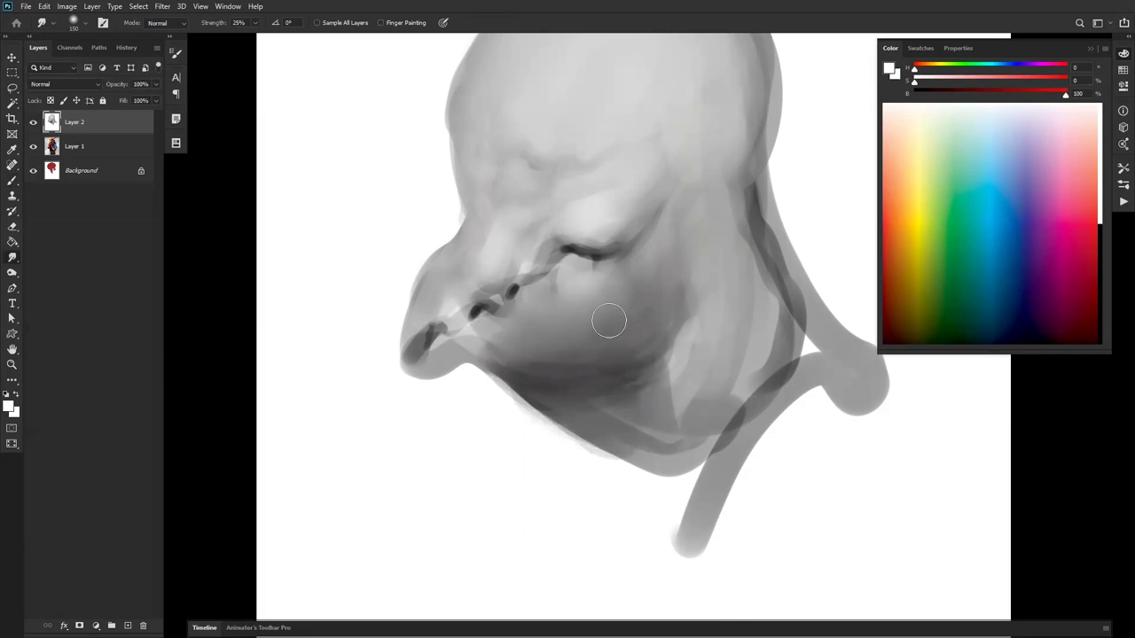
# Step: Deepen the cheek and jaw shadow with sampled greys and mirror the canvas
pyautogui.press('b')
pyautogui.keyDown('alt'); pyautogui.click(509, 323); pyautogui.keyUp('alt')
pyautogui.moveTo(515, 328)
pyautogui.mouseDown()
pyautogui.moveTo(631, 327)
pyautogui.moveTo(504, 339)
pyautogui.moveTo(565, 360)
pyautogui.moveTo(640, 362)
pyautogui.moveTo(557, 392)
pyautogui.moveTo(568, 383)
pyautogui.moveTo(563, 395)
pyautogui.moveTo(581, 399)
pyautogui.moveTo(628, 371)
pyautogui.moveTo(585, 382)
pyautogui.moveTo(617, 427)
pyautogui.mouseUp()
pyautogui.keyDown('alt'); pyautogui.click(562, 385); pyautogui.keyUp('alt')
pyautogui.hotkey('ctrl', 'f')
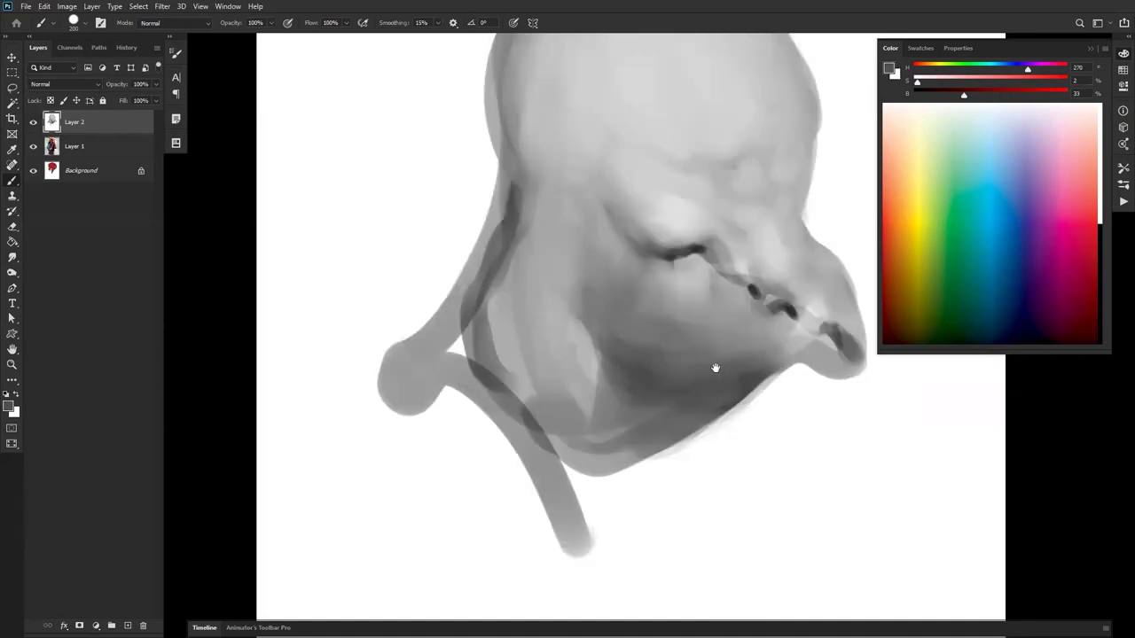
pyautogui.moveTo(715, 369); pyautogui.dragTo(538, 362)
pyautogui.keyDown('alt'); pyautogui.click(540, 333); pyautogui.keyUp('alt')
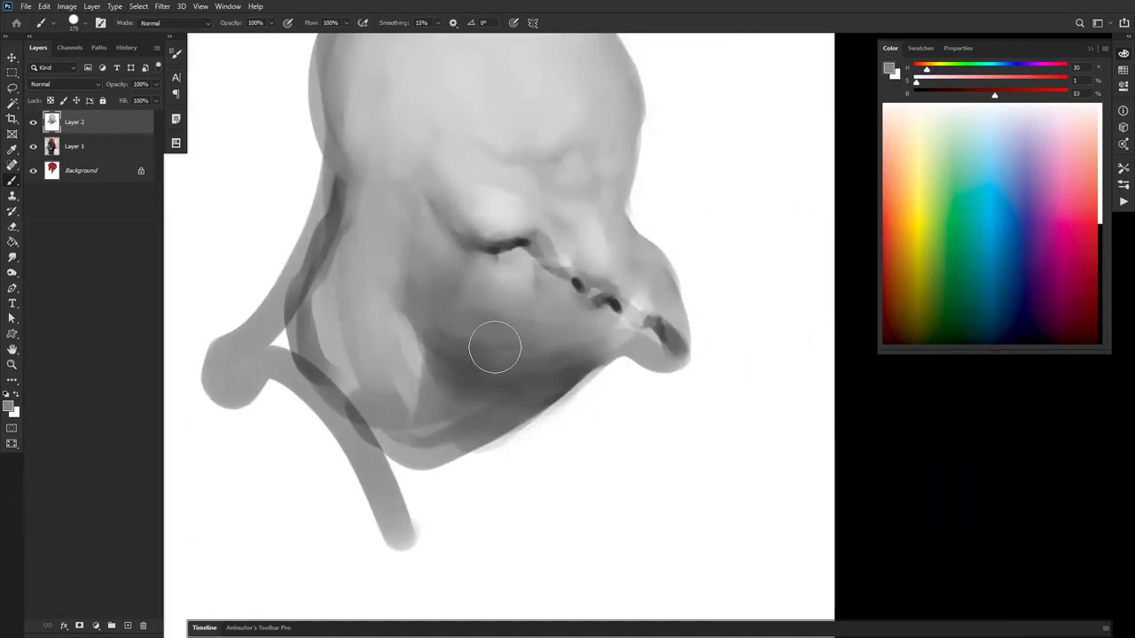
# Step: Try a black and a white test stroke across the lower cheek with a smaller brush and undo both
pyautogui.press('[')
pyautogui.press('[')
pyautogui.press('[')
pyautogui.press('[')
pyautogui.press('[')
pyautogui.press('[')
pyautogui.press('[')
pyautogui.press('d')
pyautogui.moveTo(484, 345); pyautogui.dragTo(568, 333)
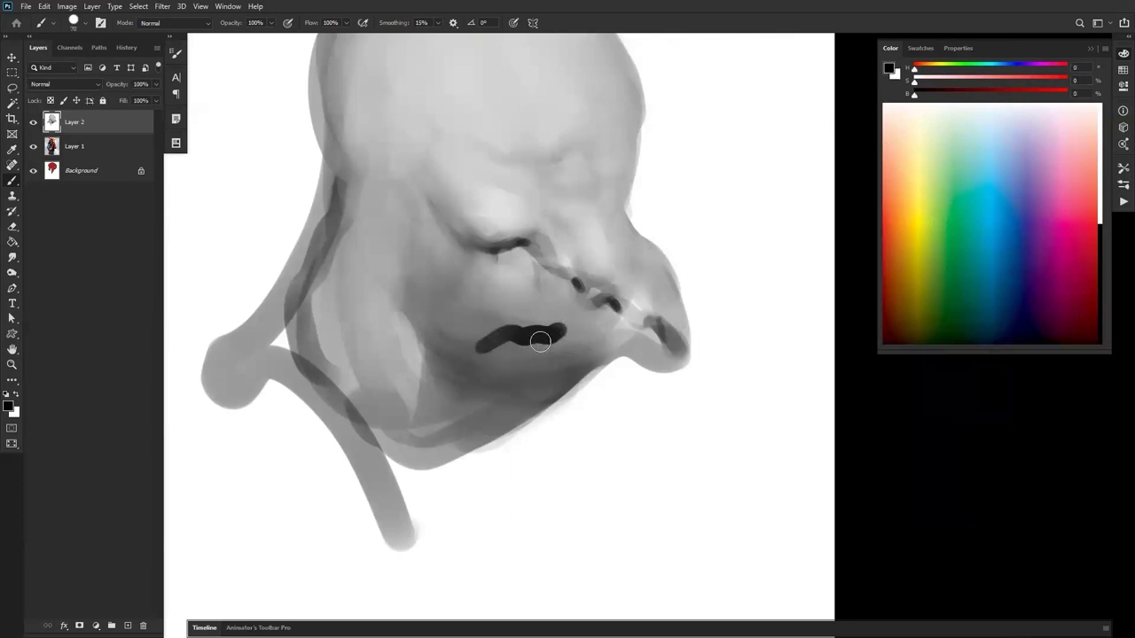
pyautogui.press('x')
pyautogui.moveTo(534, 373); pyautogui.dragTo(446, 394)
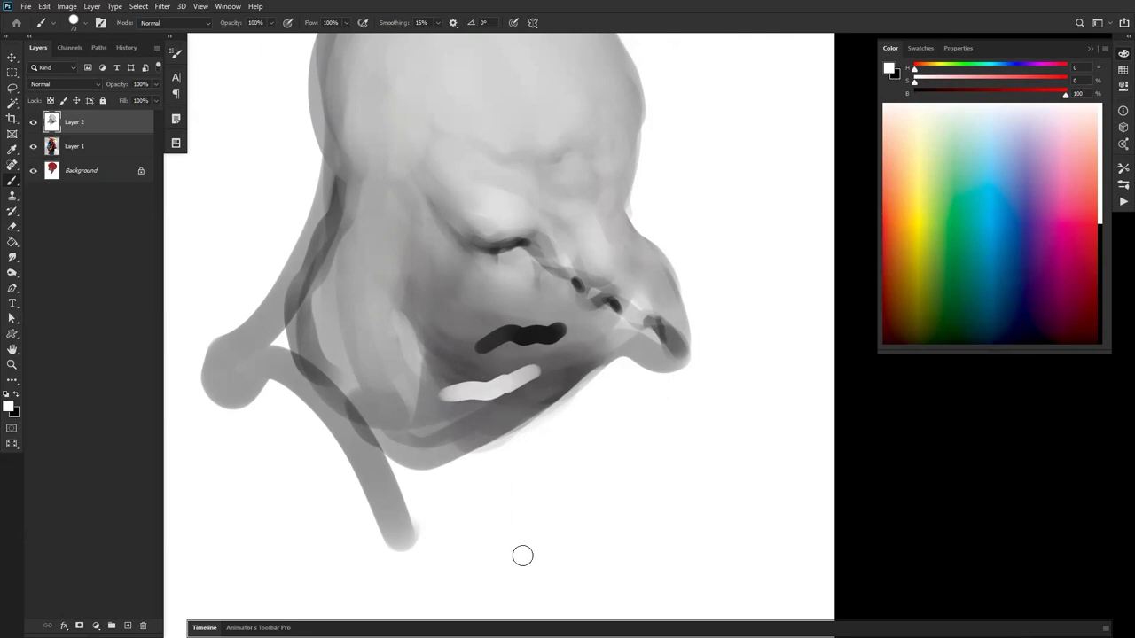
pyautogui.hotkey('ctrl', 'z')
pyautogui.hotkey('ctrl', 'z')
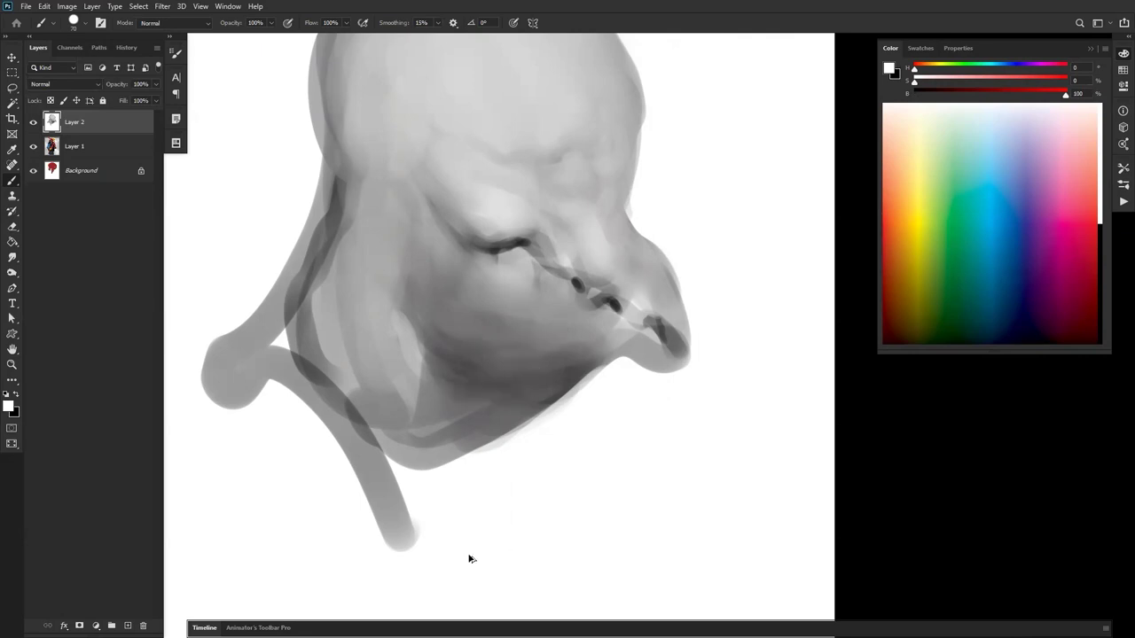
# Step: Paint subtle lighter patches on the shadowed lower cheek with sampled greys
pyautogui.keyDown('alt'); pyautogui.click(571, 303); pyautogui.keyUp('alt')
pyautogui.moveTo(523, 371)
pyautogui.mouseDown()
pyautogui.moveTo(481, 378)
pyautogui.moveTo(470, 368)
pyautogui.mouseUp()
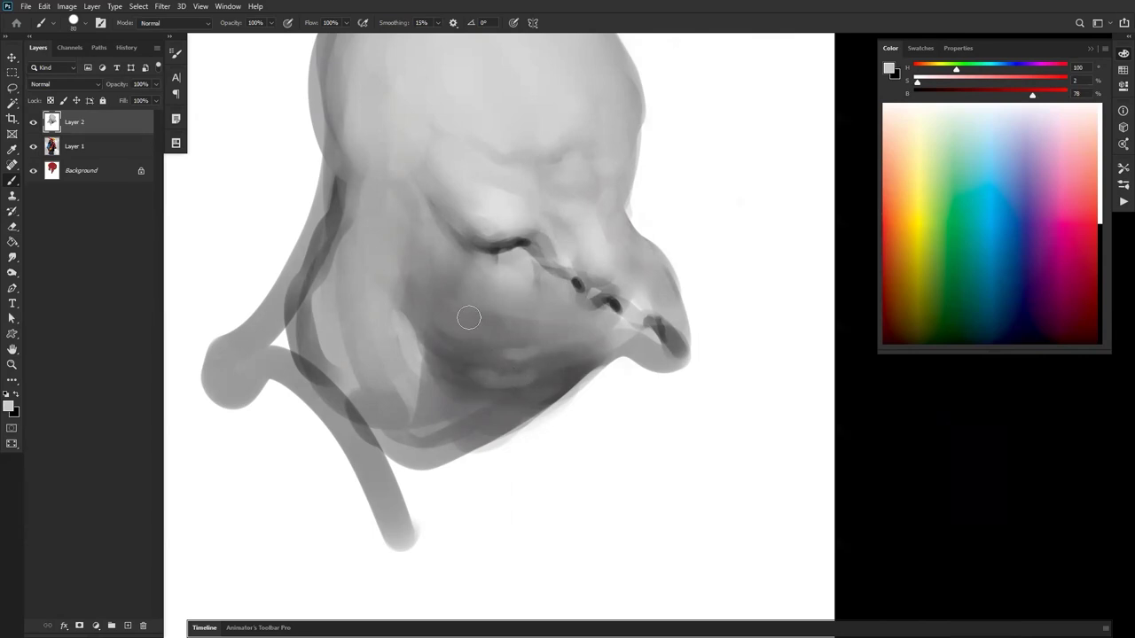
pyautogui.keyDown('alt'); pyautogui.click(474, 383); pyautogui.keyUp('alt')
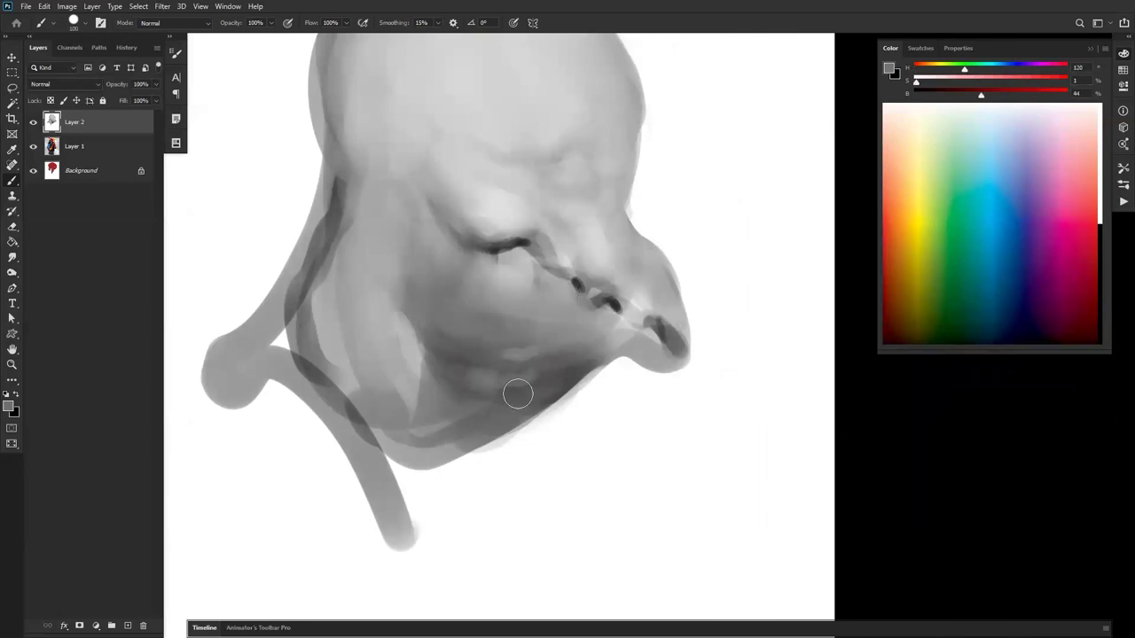
pyautogui.keyDown('alt'); pyautogui.click(518, 357); pyautogui.keyUp('alt')
pyautogui.moveTo(515, 353)
pyautogui.mouseDown()
pyautogui.moveTo(485, 340)
pyautogui.moveTo(483, 326)
pyautogui.moveTo(507, 340)
pyautogui.moveTo(538, 352)
pyautogui.mouseUp()
# Step: Blend the lower cheek folds into the jaw shadow with a 90 px brush and sampled dark greys
pyautogui.press('r')
pyautogui.press('b')
pyautogui.keyDown('alt'); pyautogui.click(533, 364); pyautogui.keyUp('alt')
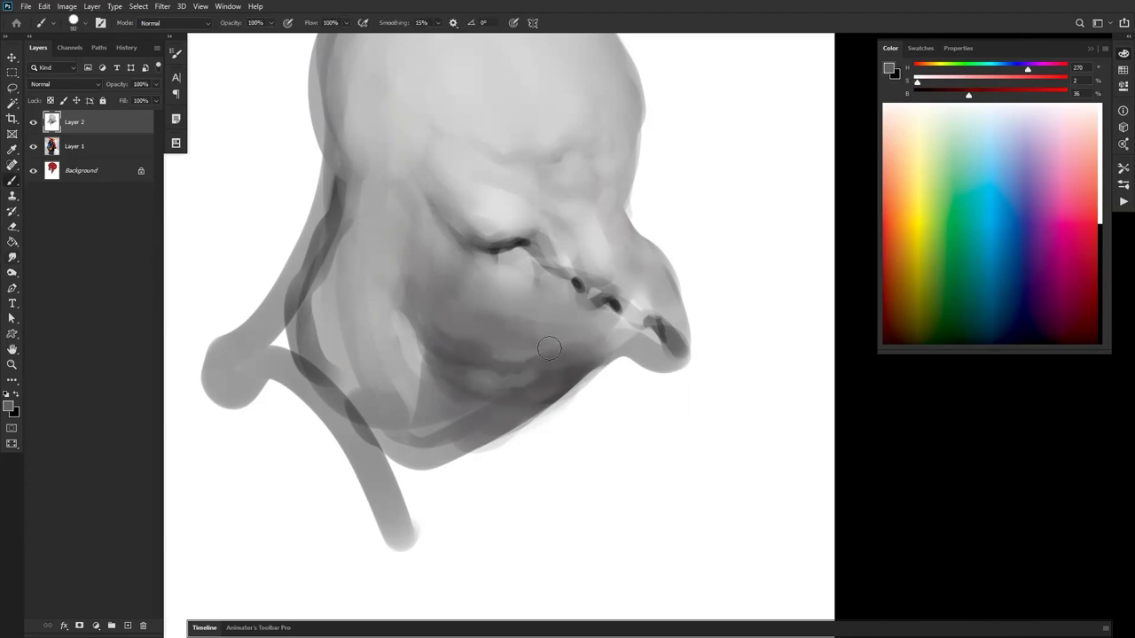
pyautogui.keyDown('alt'); pyautogui.click(530, 378); pyautogui.keyUp('alt')
pyautogui.moveTo(531, 377); pyautogui.dragTo(551, 380)
pyautogui.moveTo(481, 379); pyautogui.dragTo(495, 398)
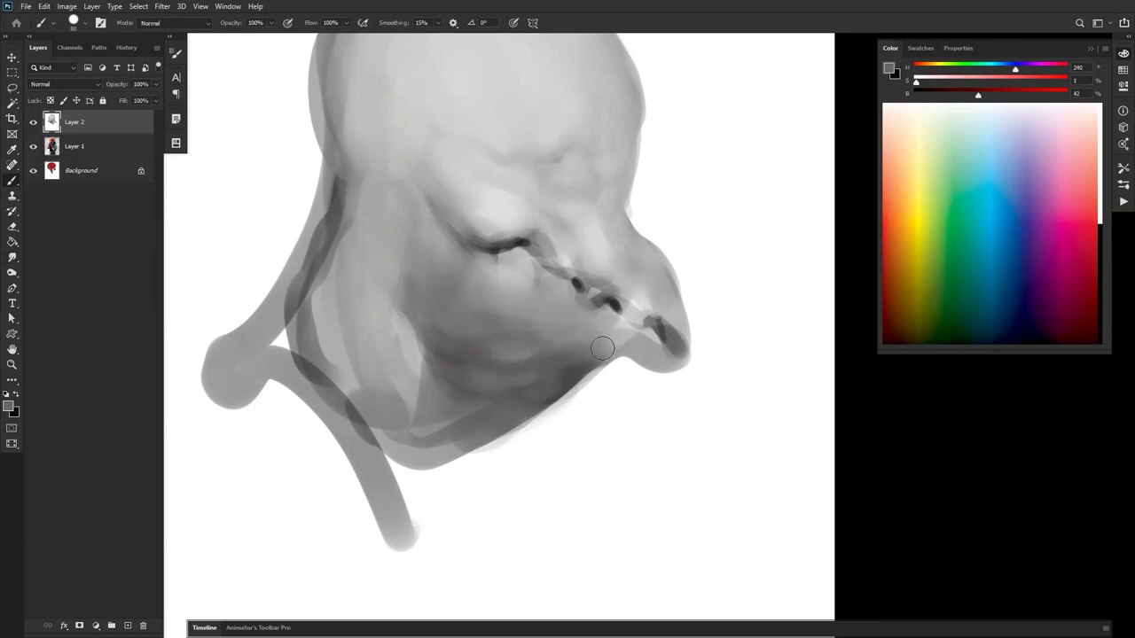
# Step: Mirror the canvas and examine the whole head study at a reduced size
pyautogui.hotkey('ctrl', 'shift', 'h')
pyautogui.press('d')
pyautogui.keyDown('alt'); pyautogui.click(371, 369); pyautogui.keyUp('alt')
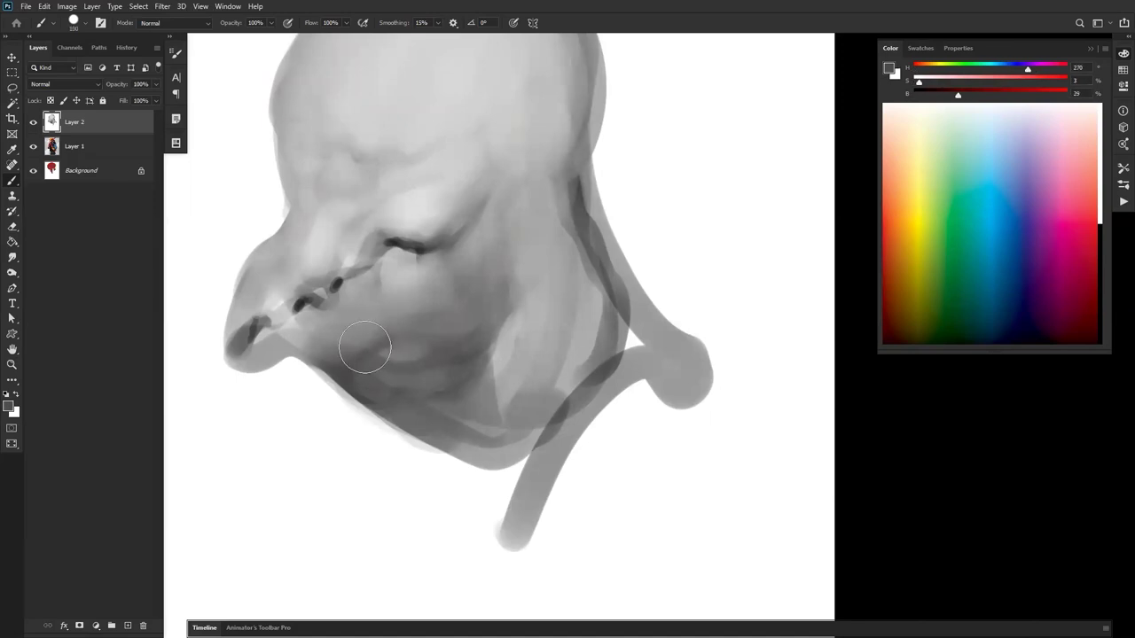
pyautogui.press('z')
pyautogui.keyDown('alt'); pyautogui.click(495, 414); pyautogui.keyUp('alt')
pyautogui.keyDown('alt'); pyautogui.click(510, 414); pyautogui.keyUp('alt')
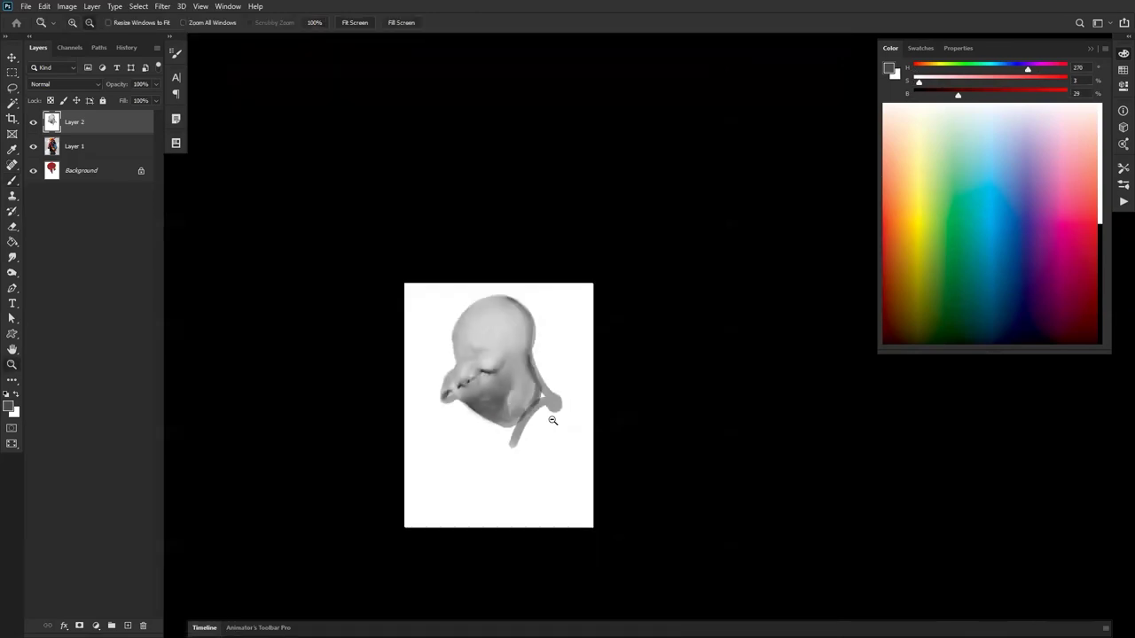
pyautogui.keyDown('alt'); pyautogui.click(533, 383); pyautogui.keyUp('alt')
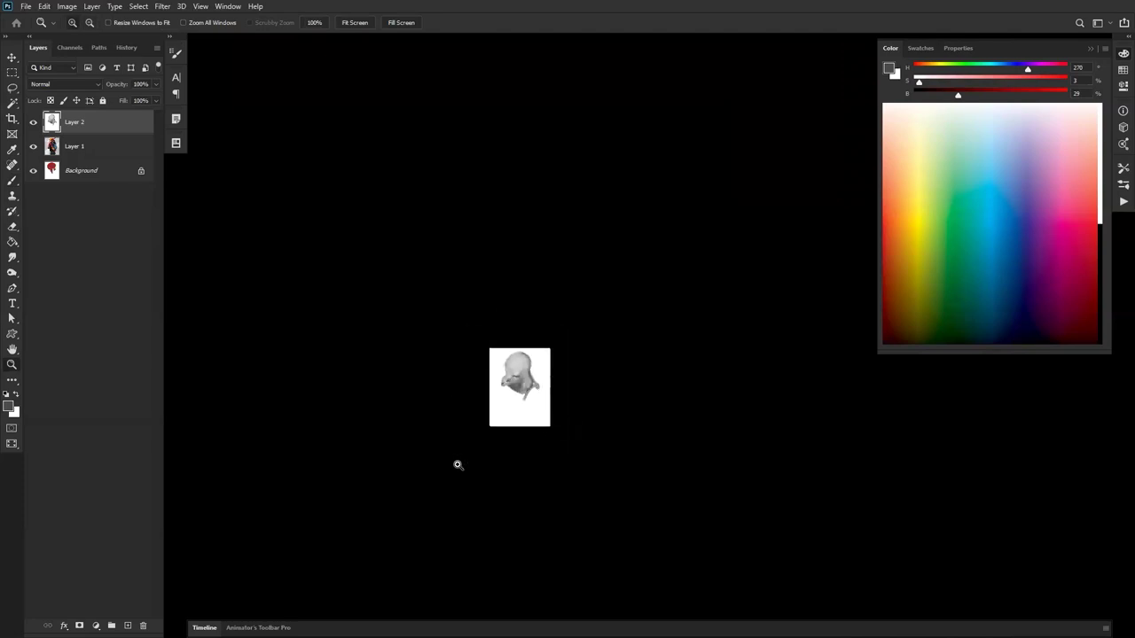
pyautogui.click(526, 383)
pyautogui.click(526, 383)
pyautogui.click(525, 383)
pyautogui.click(525, 384)
pyautogui.click(513, 388)
pyautogui.click(514, 385)
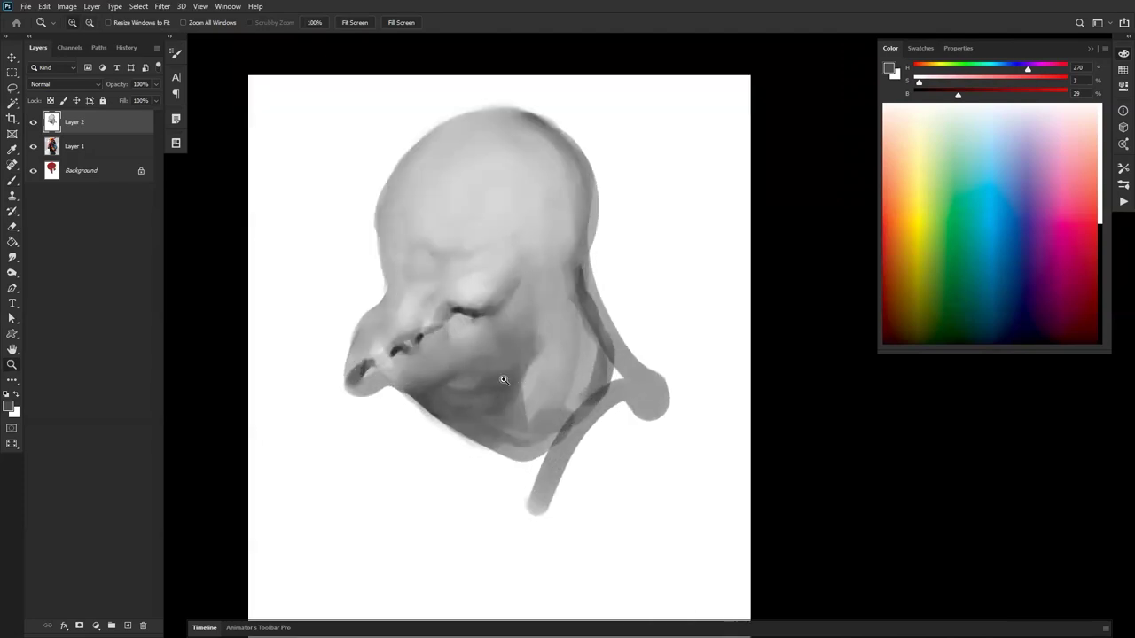
pyautogui.click(512, 382)
# Step: Blend the lower cheek tones of the head study with sampled greys
pyautogui.press('b')
pyautogui.keyDown('alt'); pyautogui.click(479, 377); pyautogui.keyUp('alt')
pyautogui.moveTo(524, 370); pyautogui.dragTo(585, 362)
pyautogui.keyDown('alt'); pyautogui.click(593, 387); pyautogui.keyUp('alt')
pyautogui.keyDown('alt'); pyautogui.click(595, 373); pyautogui.keyUp('alt')
pyautogui.keyDown('alt'); pyautogui.click(590, 341); pyautogui.keyUp('alt')
pyautogui.keyDown('alt'); pyautogui.click(586, 343); pyautogui.keyUp('alt')
pyautogui.moveTo(579, 385)
pyautogui.mouseDown()
pyautogui.moveTo(583, 366)
pyautogui.moveTo(578, 406)
pyautogui.mouseUp()
pyautogui.keyDown('alt'); pyautogui.click(583, 296); pyautogui.keyUp('alt')
pyautogui.keyDown('alt'); pyautogui.click(588, 360); pyautogui.keyUp('alt')
pyautogui.keyDown('alt'); pyautogui.click(585, 360); pyautogui.keyUp('alt')
# Step: Paint a short black crease across the shadowed lower cheek with a smaller brush
pyautogui.press('d')
pyautogui.press('[')
pyautogui.press('[')
pyautogui.press('[')
pyautogui.press('[')
pyautogui.press('[')
pyautogui.press('[')
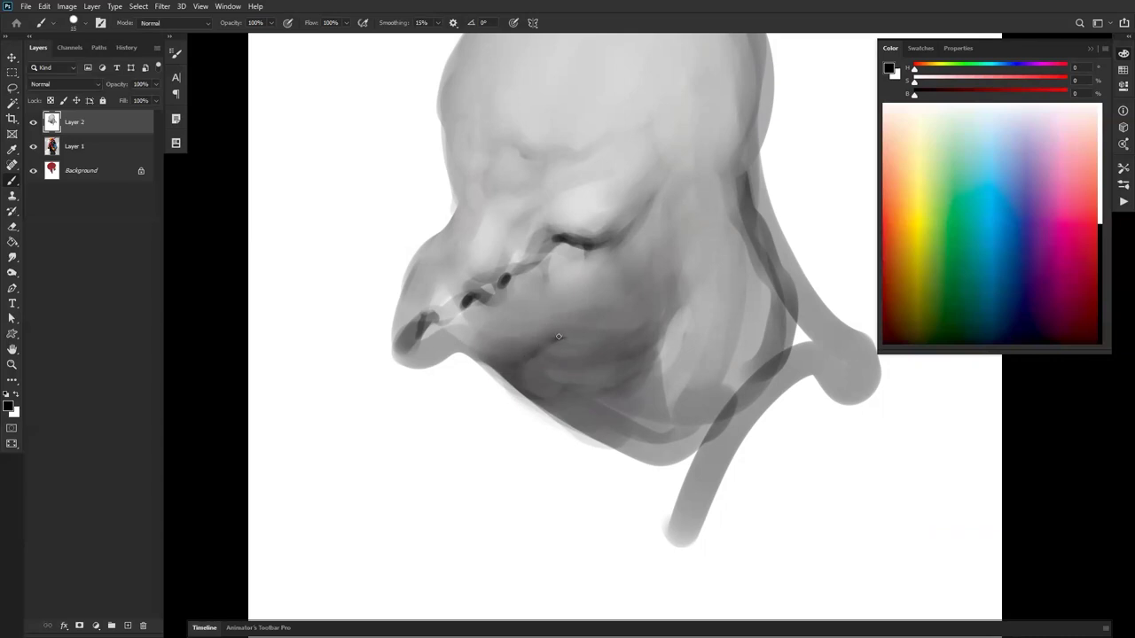
pyautogui.press(']')
pyautogui.press(']')
pyautogui.press(']')
pyautogui.press(']')
pyautogui.press(']')
pyautogui.moveTo(570, 338)
pyautogui.mouseDown()
pyautogui.moveTo(529, 351)
pyautogui.moveTo(584, 342)
pyautogui.moveTo(556, 337)
pyautogui.moveTo(581, 333)
pyautogui.moveTo(526, 353)
pyautogui.moveTo(587, 335)
pyautogui.moveTo(521, 362)
pyautogui.moveTo(593, 345)
pyautogui.moveTo(544, 345)
pyautogui.mouseUp()
pyautogui.press(']')
pyautogui.press(']')
pyautogui.press(']')
pyautogui.press(']')
pyautogui.press(']')
pyautogui.press(']')
pyautogui.press(']')
# Step: Mirror the canvas and examine the new cheek crease from a distance and close up
pyautogui.press('z')
pyautogui.keyDown('alt'); pyautogui.click(571, 383); pyautogui.keyUp('alt')
pyautogui.keyDown('alt'); pyautogui.click(571, 389); pyautogui.keyUp('alt')
pyautogui.keyDown('alt'); pyautogui.click(571, 403); pyautogui.keyUp('alt')
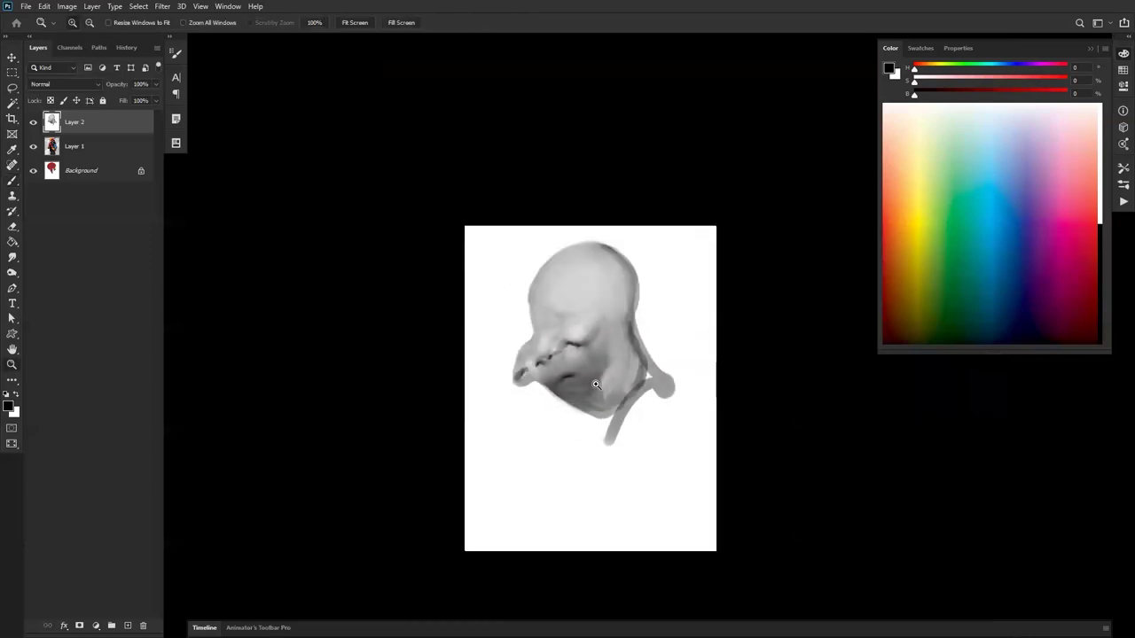
pyautogui.hotkey('ctrl', 'f')
pyautogui.press('b')
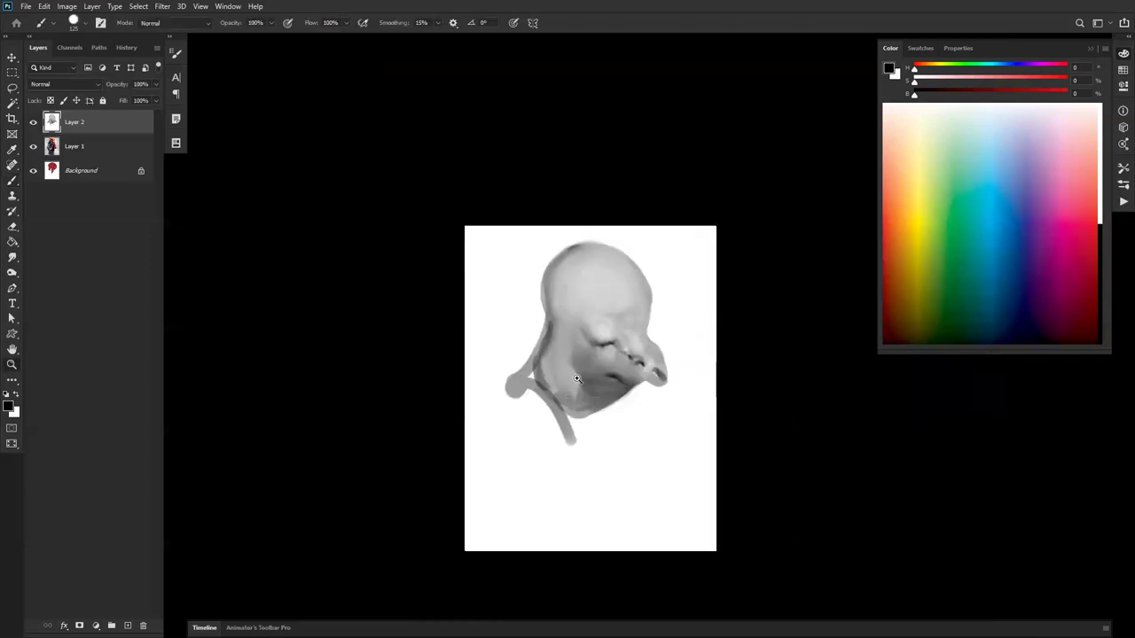
pyautogui.press('z')
pyautogui.click(596, 395)
pyautogui.click(596, 394)
pyautogui.click(595, 387)
pyautogui.moveTo(678, 380); pyautogui.dragTo(600, 383)
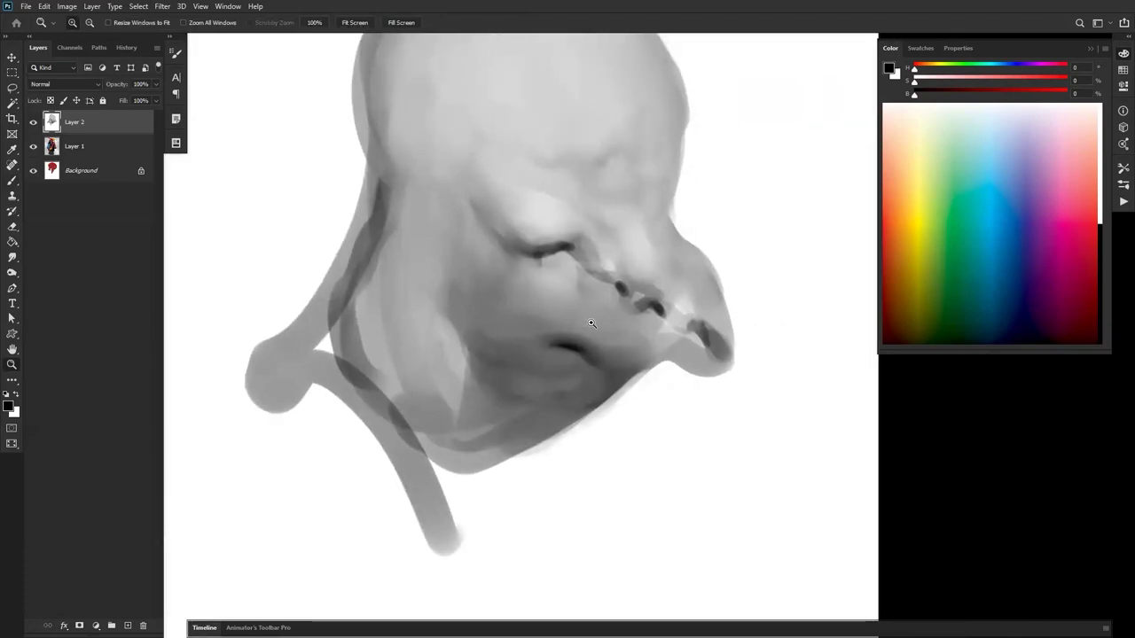
# Step: Refine the edges of the lower cheek crease with a small brush and a sampled dark grey
pyautogui.press('b')
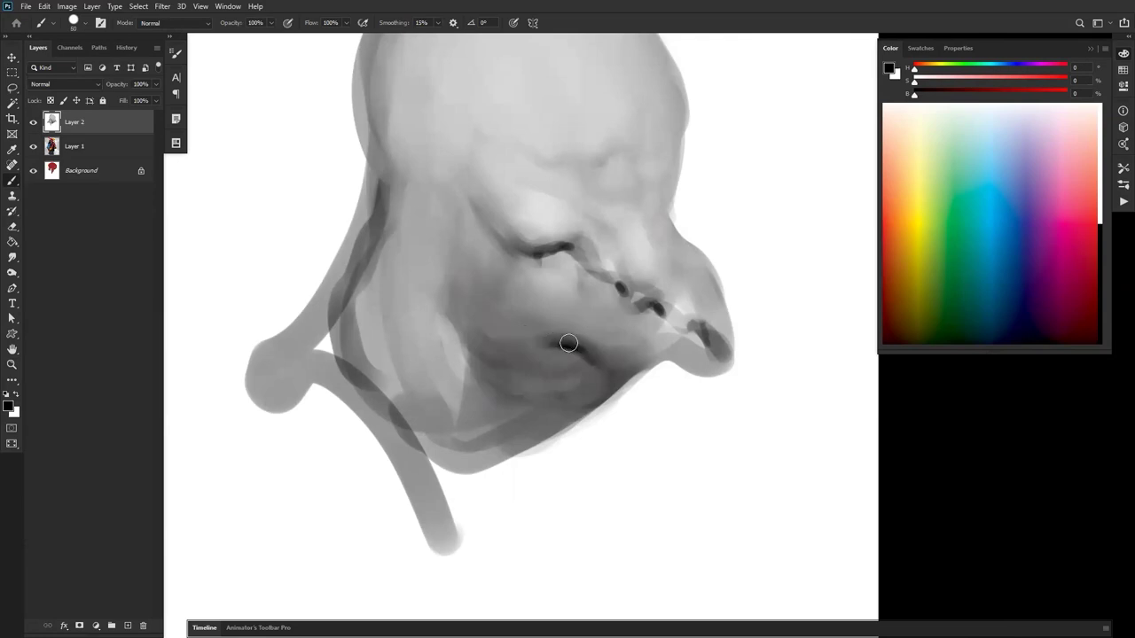
pyautogui.press('z')
pyautogui.click(568, 344)
pyautogui.press('b')
pyautogui.keyDown('alt'); pyautogui.click(575, 332); pyautogui.keyUp('alt')
pyautogui.press('[')
pyautogui.press('[')
pyautogui.press('[')
pyautogui.press('[')
pyautogui.press('[')
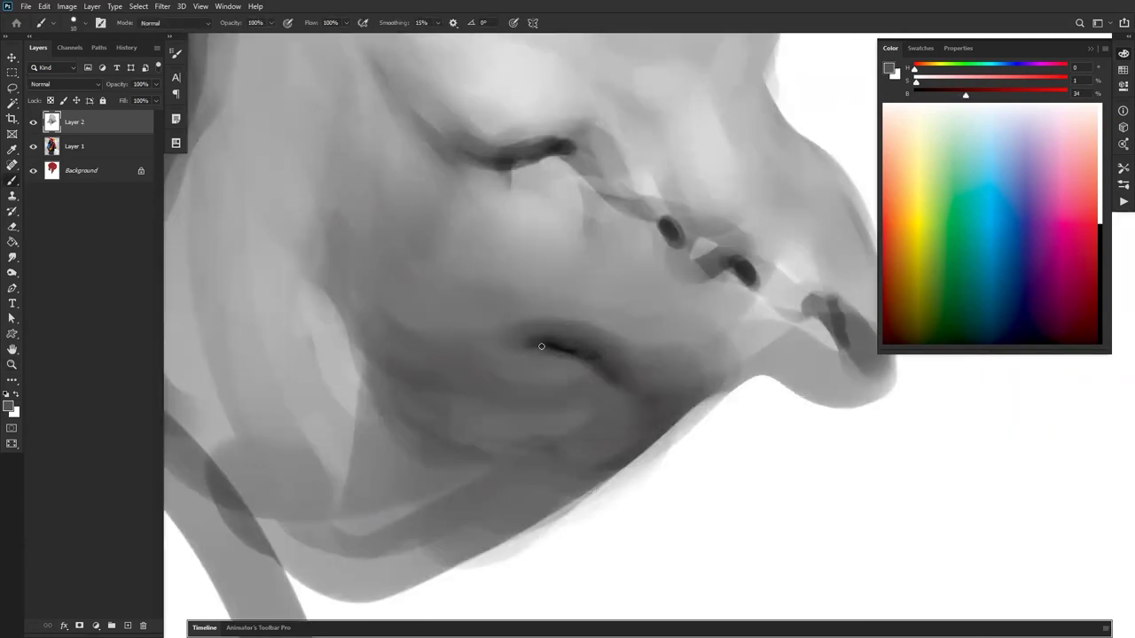
pyautogui.press('z')
pyautogui.keyDown('alt'); pyautogui.click(577, 385); pyautogui.keyUp('alt')
pyautogui.keyDown('alt'); pyautogui.click(577, 385); pyautogui.keyUp('alt')
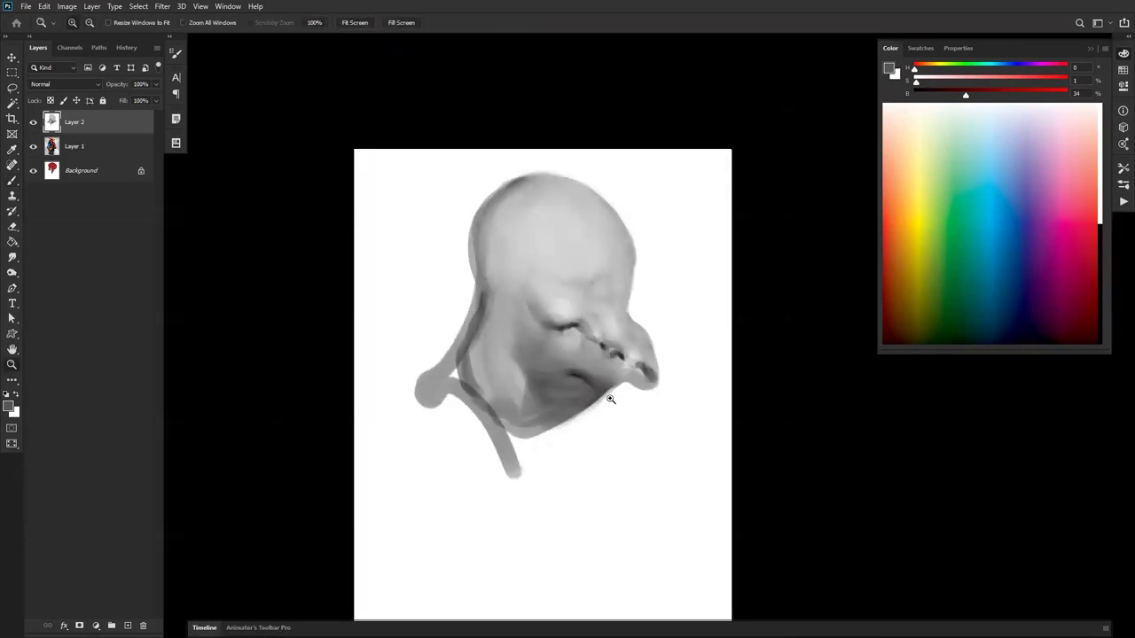
pyautogui.click(611, 392)
# Step: Soften the shading around the cheek crease with sampled greys and undo the last stroke
pyautogui.press('b')
pyautogui.keyDown('alt'); pyautogui.click(521, 371); pyautogui.keyUp('alt')
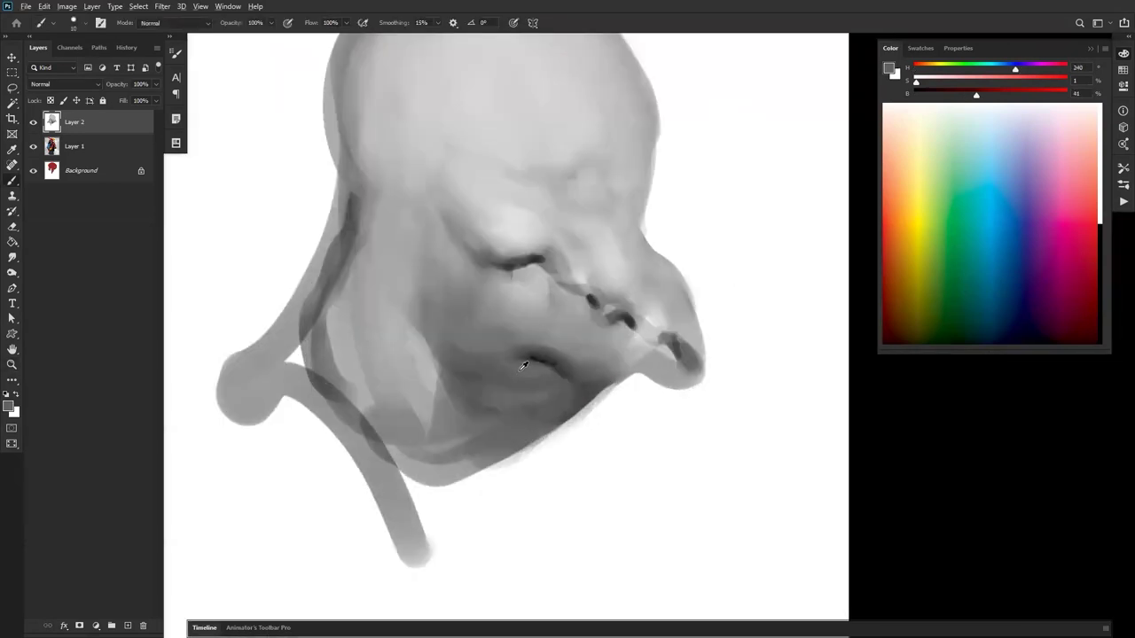
pyautogui.keyDown('alt'); pyautogui.click(532, 368); pyautogui.keyUp('alt')
pyautogui.press(']')
pyautogui.moveTo(492, 368); pyautogui.dragTo(474, 361)
pyautogui.keyDown('alt'); pyautogui.click(497, 395); pyautogui.keyUp('alt')
pyautogui.moveTo(514, 394)
pyautogui.mouseDown()
pyautogui.moveTo(484, 358)
pyautogui.moveTo(479, 371)
pyautogui.moveTo(540, 340)
pyautogui.moveTo(530, 385)
pyautogui.moveTo(559, 368)
pyautogui.moveTo(531, 385)
pyautogui.moveTo(553, 353)
pyautogui.moveTo(515, 393)
pyautogui.moveTo(538, 374)
pyautogui.moveTo(539, 340)
pyautogui.mouseUp()
pyautogui.hotkey('ctrl', 'z')
# Step: Try a dark grey patch on the forehead with an 80 px brush and undo it
pyautogui.keyDown('alt'); pyautogui.click(510, 397); pyautogui.keyUp('alt')
pyautogui.press(']')
pyautogui.press(']')
pyautogui.moveTo(498, 114)
pyautogui.mouseDown()
pyautogui.moveTo(506, 143)
pyautogui.moveTo(481, 133)
pyautogui.moveTo(496, 137)
pyautogui.moveTo(532, 111)
pyautogui.moveTo(518, 168)
pyautogui.mouseUp()
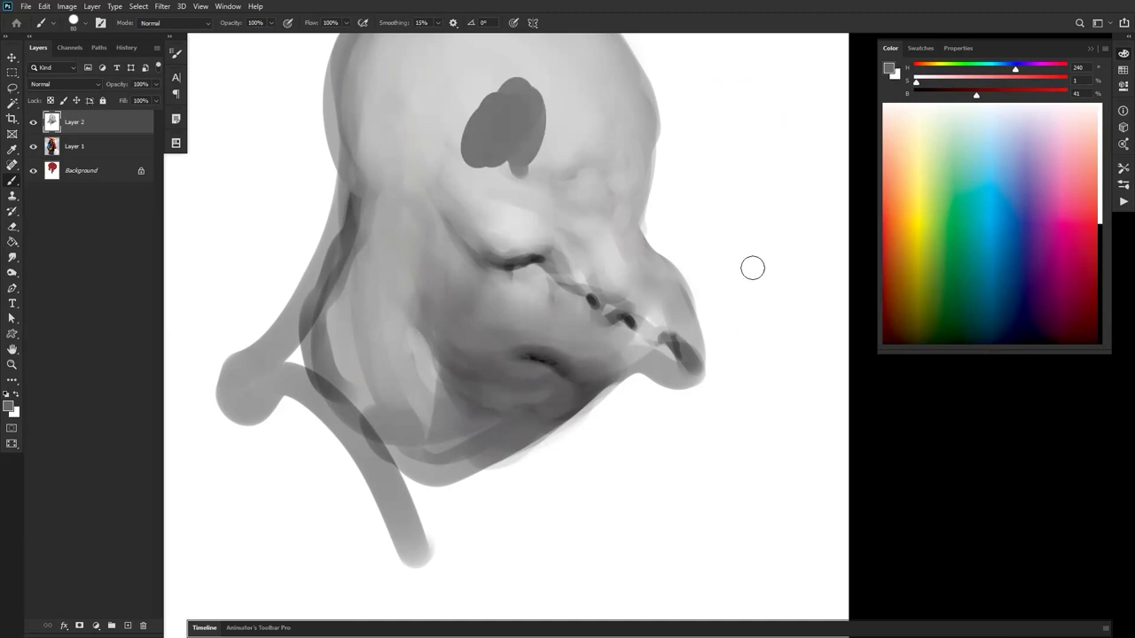
pyautogui.hotkey('ctrl', 'z')
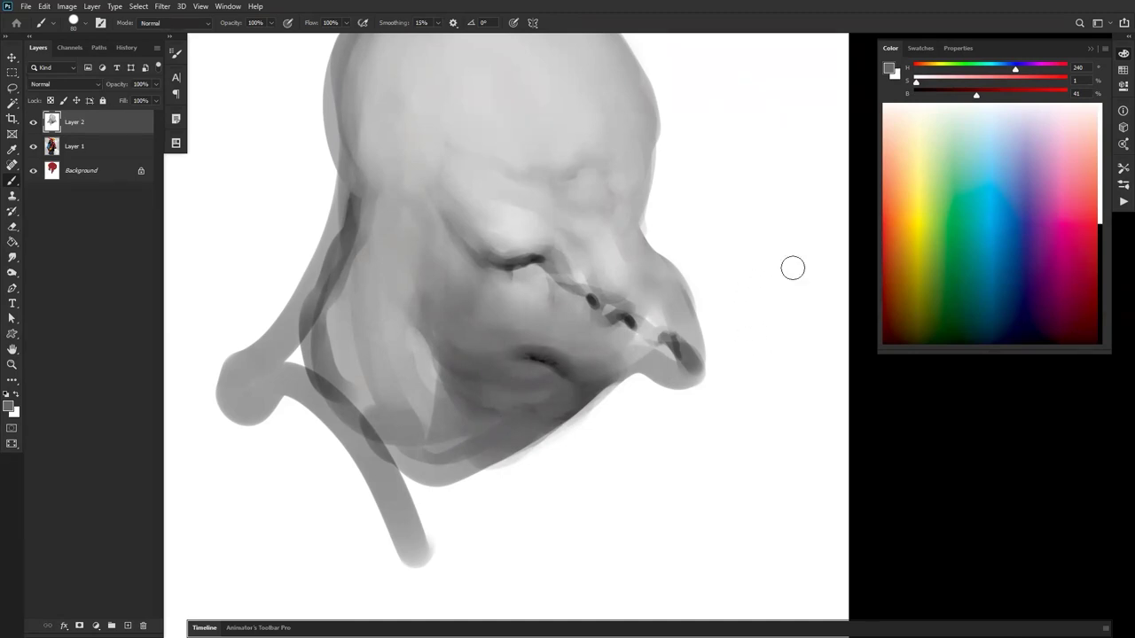
# Step: Mirror the canvas and bring the full painting of the red-masked figure back into view
pyautogui.press('z')
pyautogui.keyDown('alt'); pyautogui.click(610, 337); pyautogui.keyUp('alt')
pyautogui.keyDown('alt'); pyautogui.click(609, 337); pyautogui.keyUp('alt')
pyautogui.keyDown('alt'); pyautogui.click(609, 337); pyautogui.keyUp('alt')
pyautogui.keyDown('alt'); pyautogui.click(609, 336); pyautogui.keyUp('alt')
pyautogui.hotkey('ctrl', 'shift', 'h')
pyautogui.scroll(2, 612, 339)
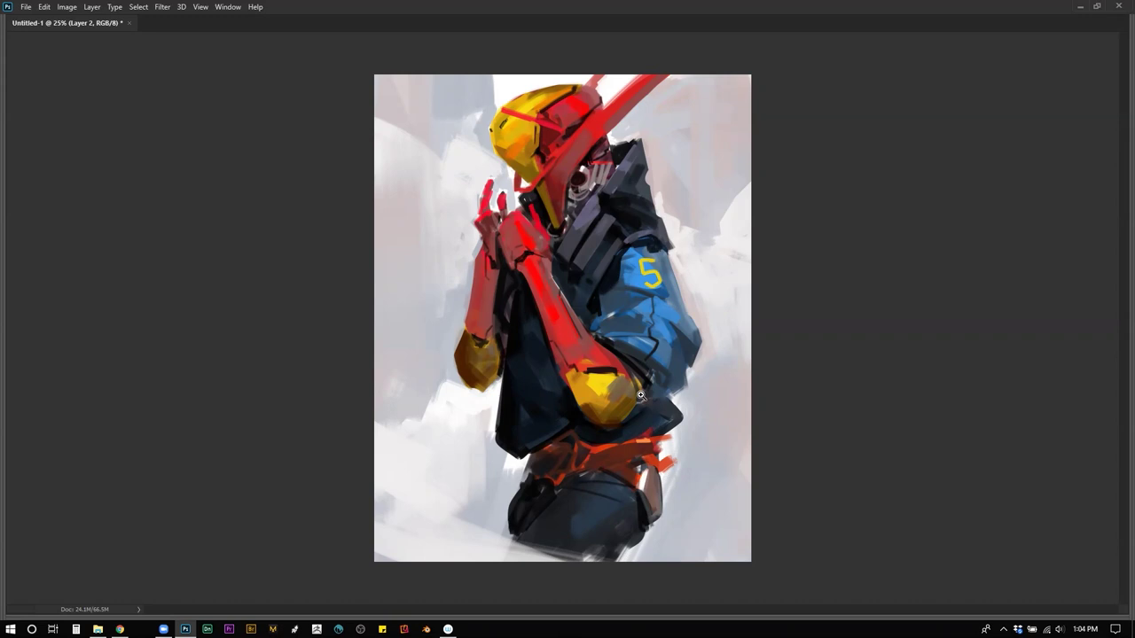
pyautogui.hotkey('alt', 'Tab')
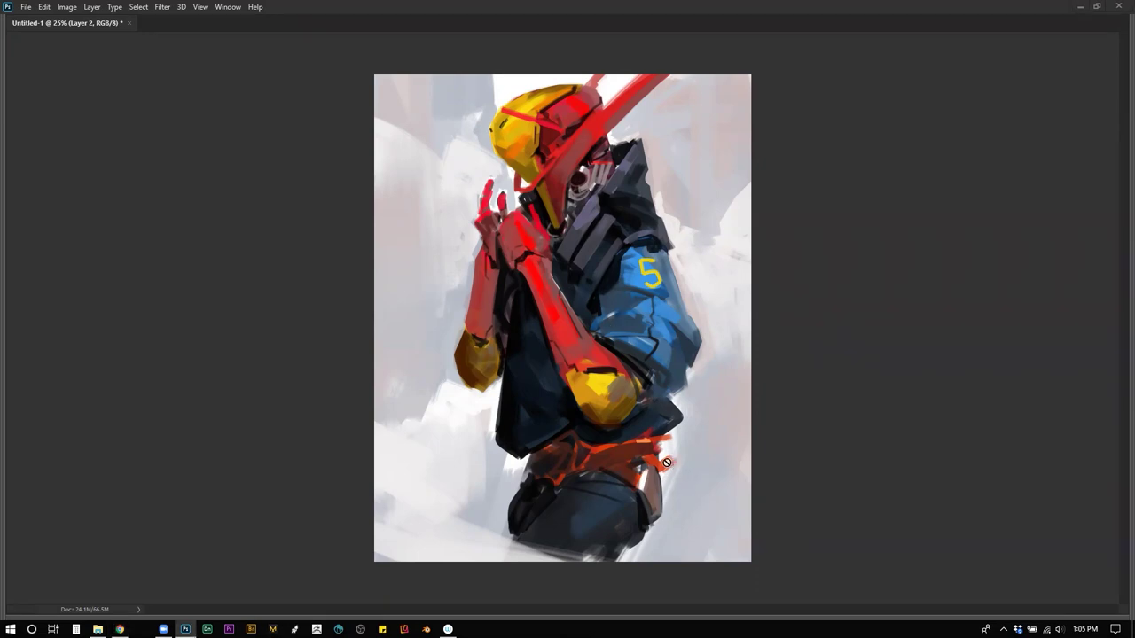
# Step: On Layer 1, choose a textured brush from the STANDARD set and repaint the background around the blue sleeve with a sampled light tone
pyautogui.press('Tab')
pyautogui.click(81, 149)
pyautogui.press('Tab')
pyautogui.rightClick(722, 387)
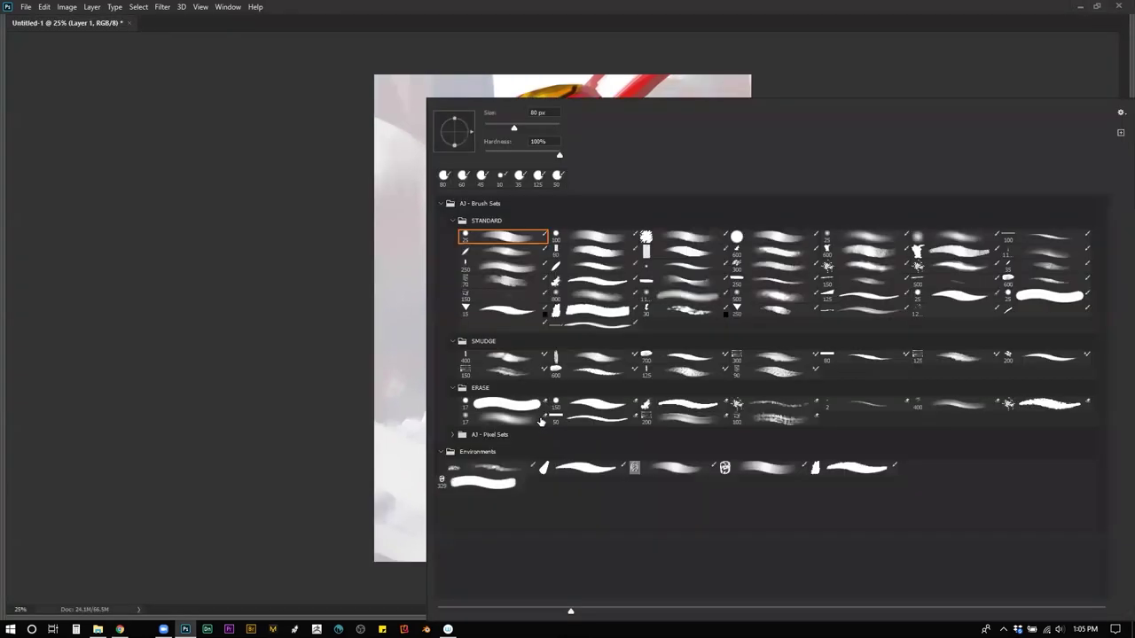
pyautogui.doubleClick(516, 268)
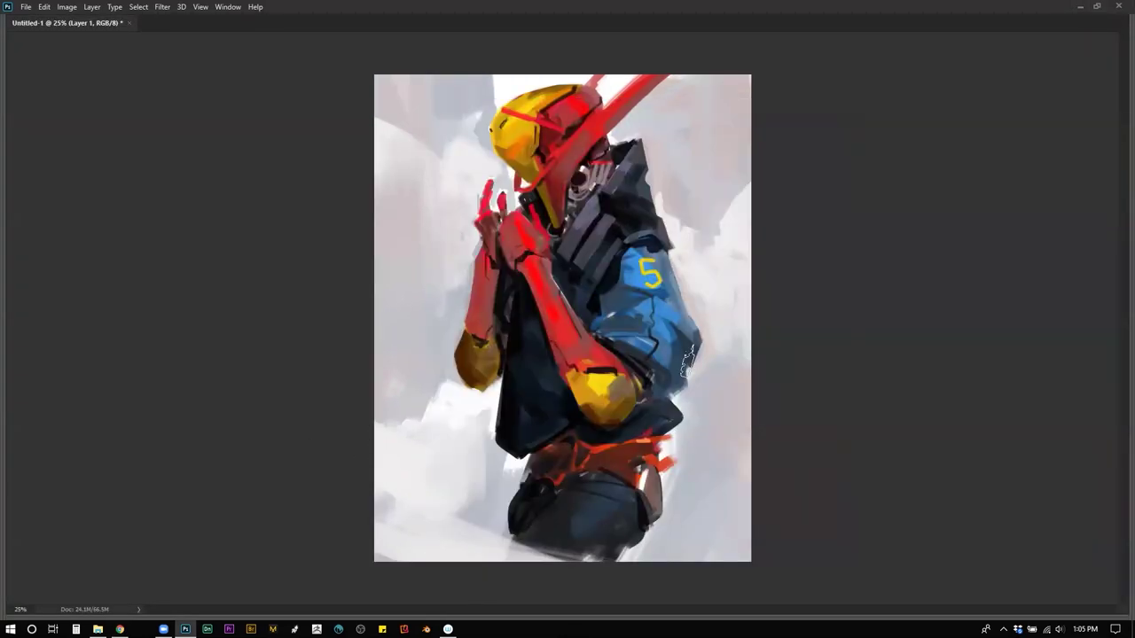
pyautogui.keyDown('alt'); pyautogui.click(699, 276); pyautogui.keyUp('alt')
pyautogui.moveTo(673, 254); pyautogui.dragTo(694, 313)
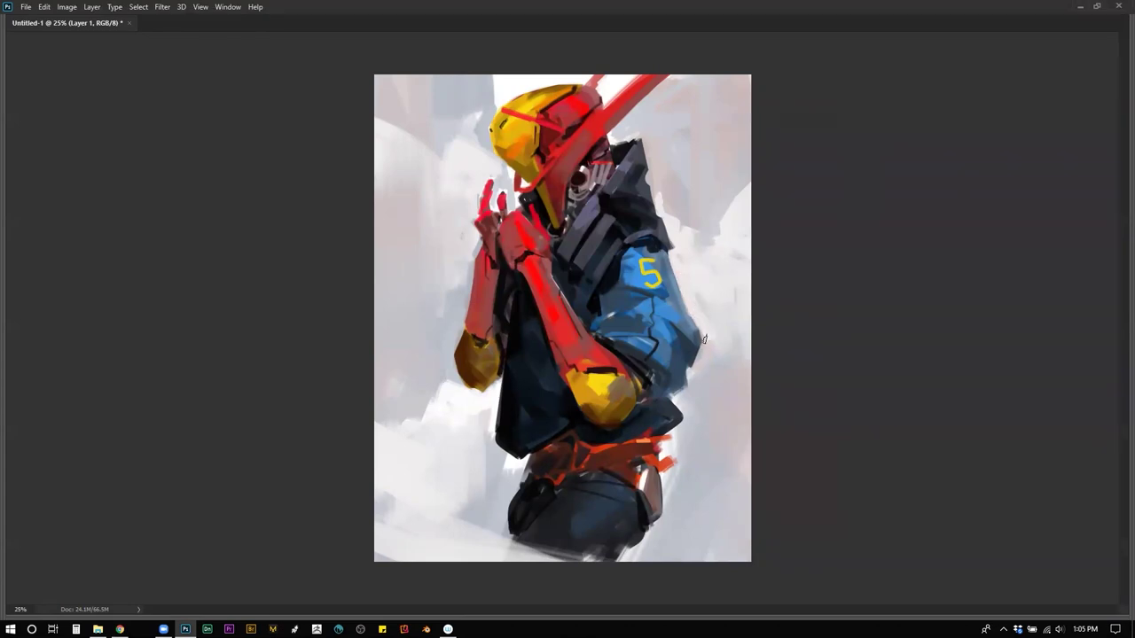
pyautogui.moveTo(707, 344)
pyautogui.mouseDown()
pyautogui.moveTo(684, 401)
pyautogui.moveTo(709, 340)
pyautogui.moveTo(699, 368)
pyautogui.moveTo(722, 473)
pyautogui.mouseUp()
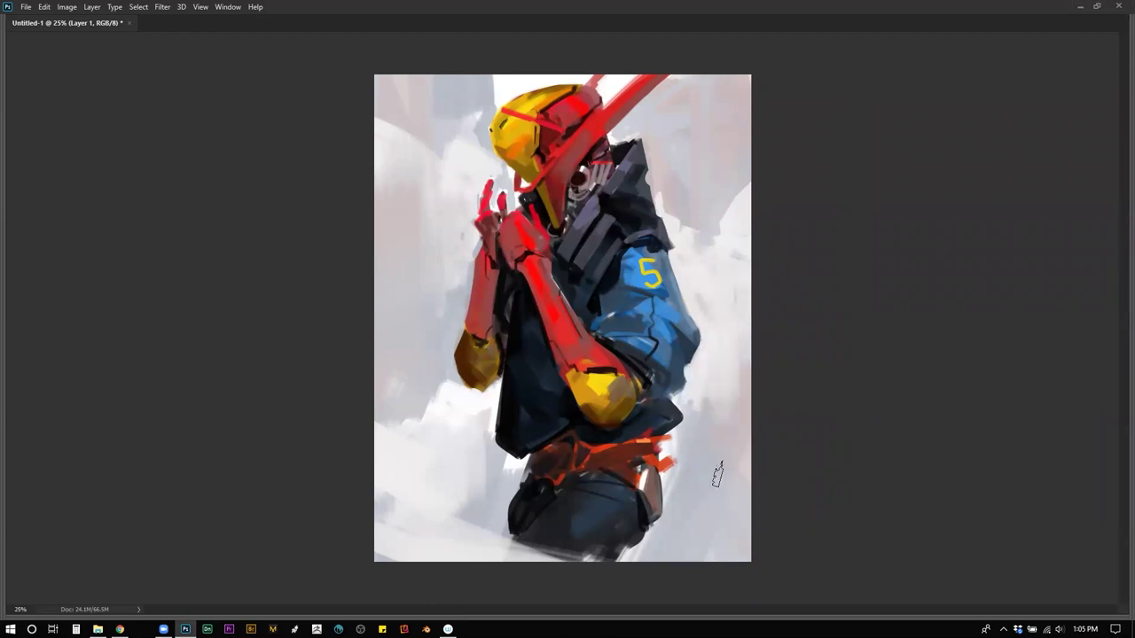
# Step: Paint light vertical strokes down the background behind the figure's back and undo the last one
pyautogui.moveTo(744, 328); pyautogui.dragTo(739, 403)
pyautogui.moveTo(740, 350); pyautogui.dragTo(737, 486)
pyautogui.moveTo(726, 397); pyautogui.dragTo(706, 431)
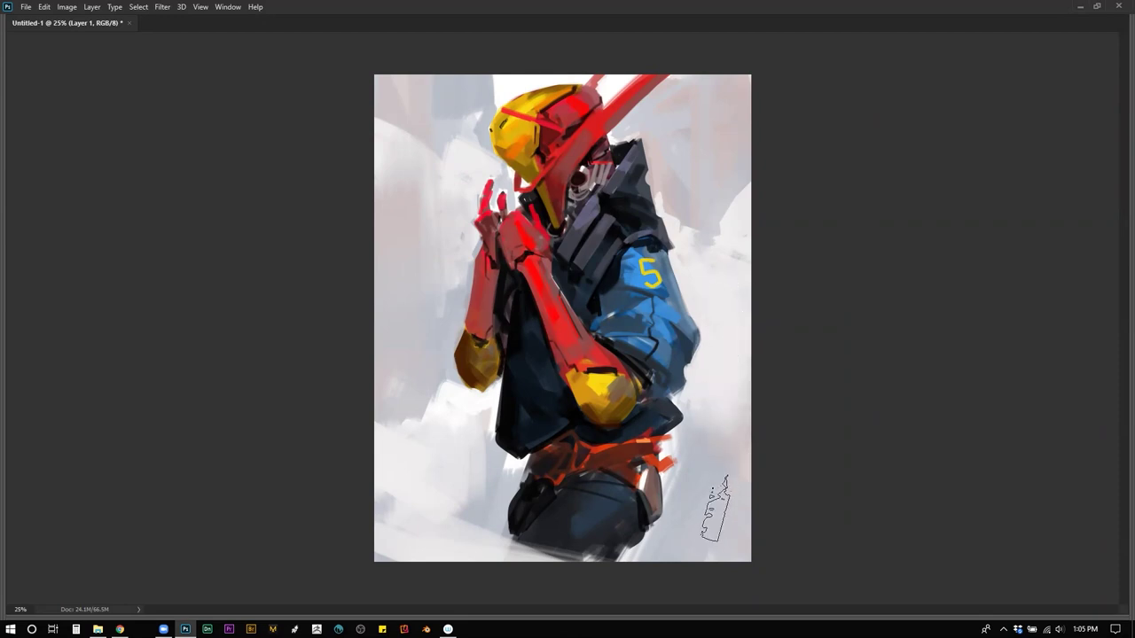
pyautogui.hotkey('ctrl', 'z')
# Step: Smooth the background beside the raised hands on the mirrored canvas with a resized brush and mirror it back
pyautogui.hotkey('ctrl', 'f')
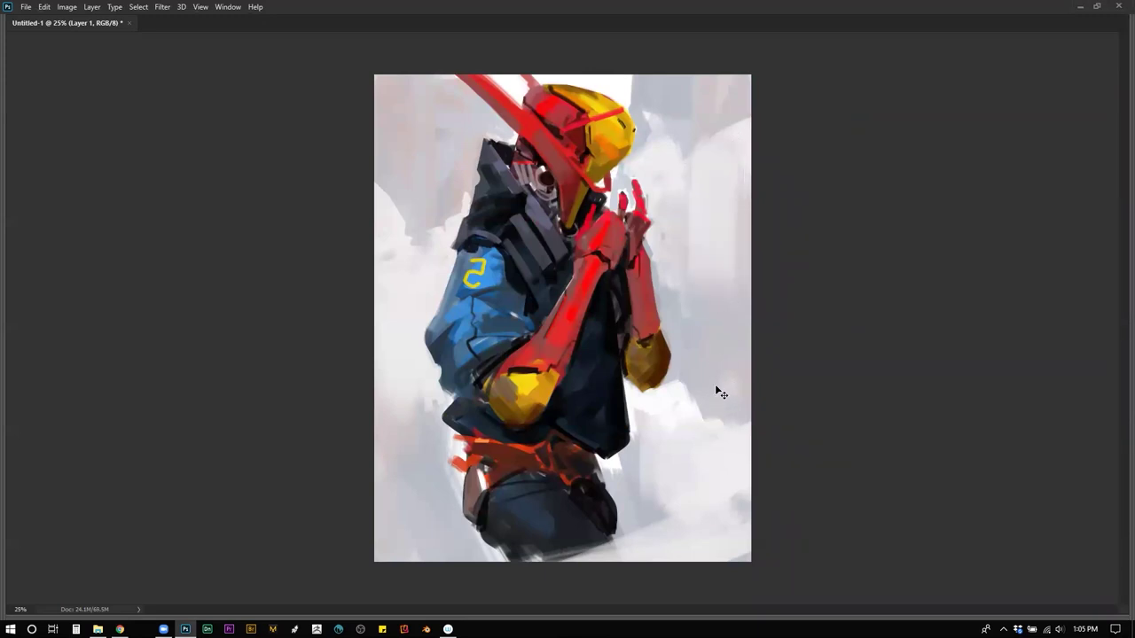
pyautogui.press('[')
pyautogui.press('[')
pyautogui.press('[')
pyautogui.press('[')
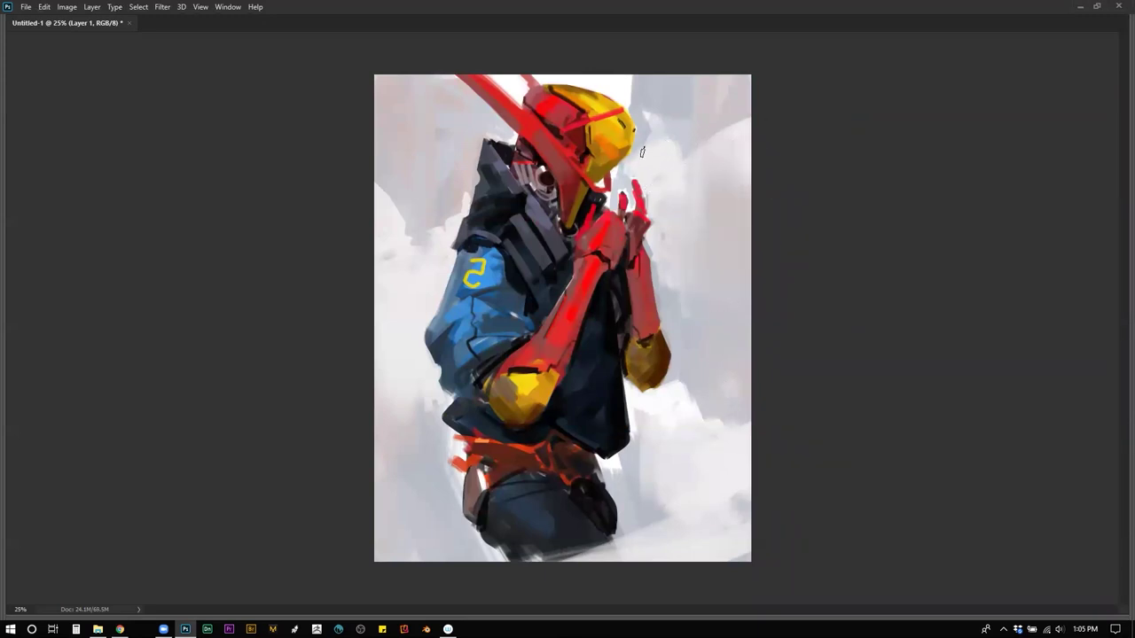
pyautogui.press(']')
pyautogui.press(']')
pyautogui.press(']')
pyautogui.press(']')
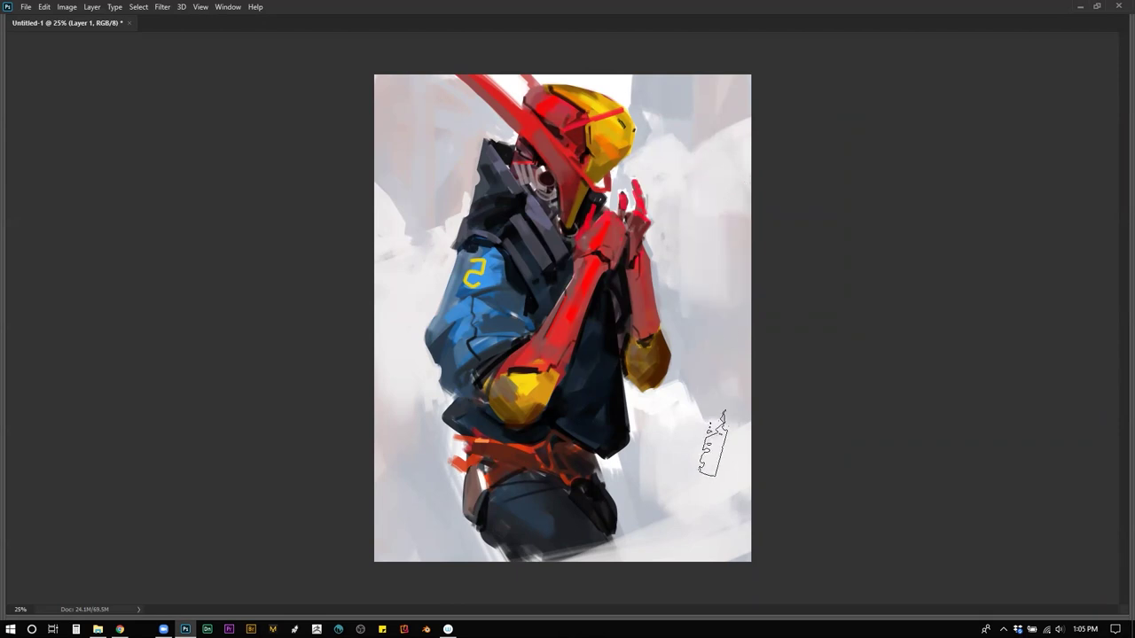
pyautogui.hotkey('ctrl', 'f')
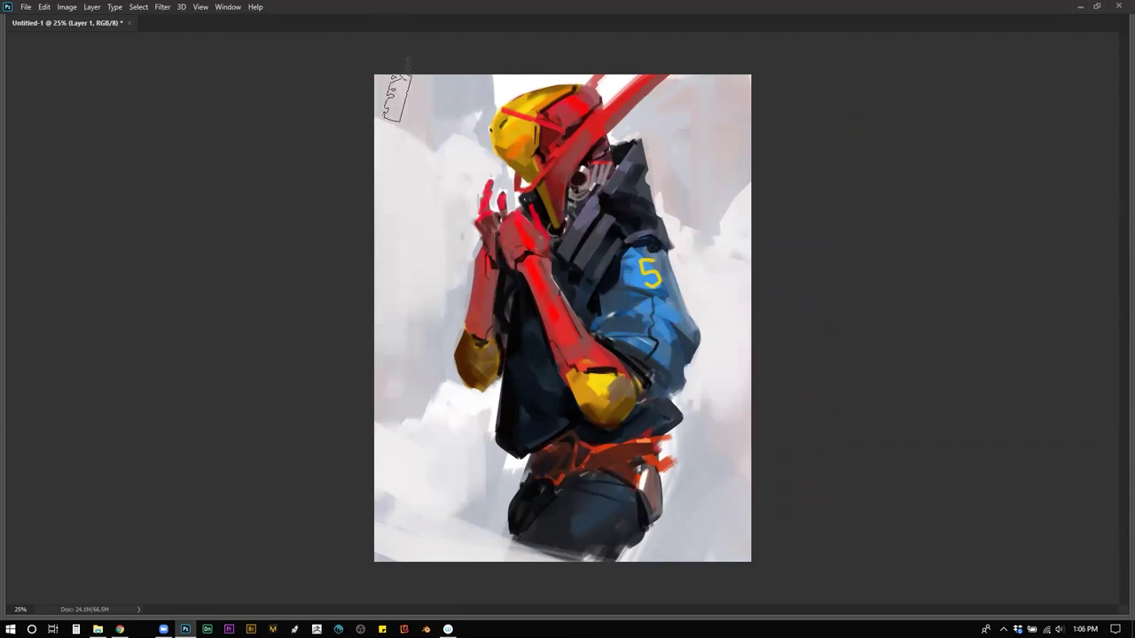
# Step: Touch up the background beside the shoulder with a sampled light tone and undo the stroke below the far elbow
pyautogui.keyDown('alt'); pyautogui.click(735, 229); pyautogui.keyUp('alt')
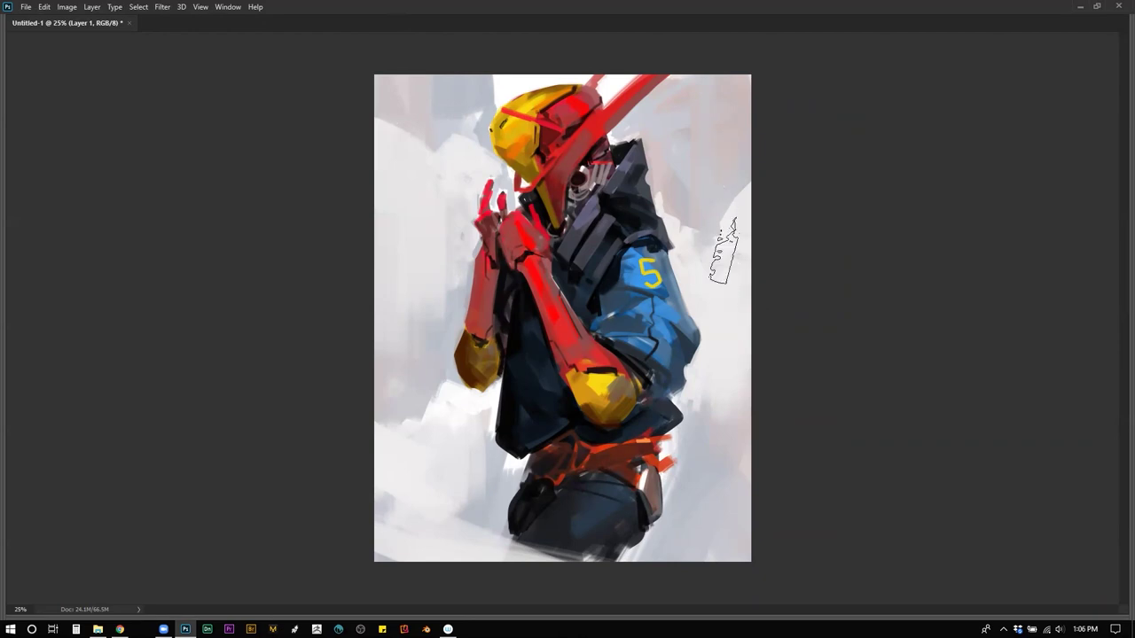
pyautogui.moveTo(717, 227); pyautogui.dragTo(716, 240)
pyautogui.keyDown('alt'); pyautogui.click(448, 389); pyautogui.keyUp('alt')
pyautogui.moveTo(442, 407); pyautogui.dragTo(411, 412)
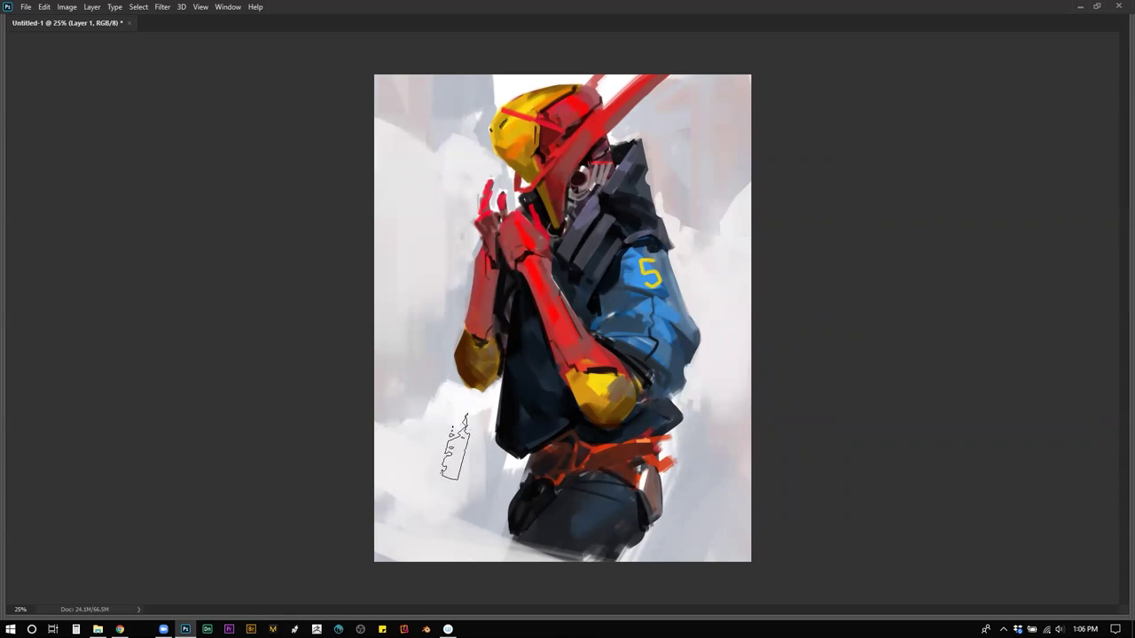
pyautogui.hotkey('ctrl', 'z')
# Step: Undo the rejected background strokes, lay a long light vertical stroke in front of the figure, and mirror the canvas
pyautogui.moveTo(743, 447); pyautogui.dragTo(689, 563)
pyautogui.hotkey('ctrl', 'z')
pyautogui.hotkey('ctrl', 'd')
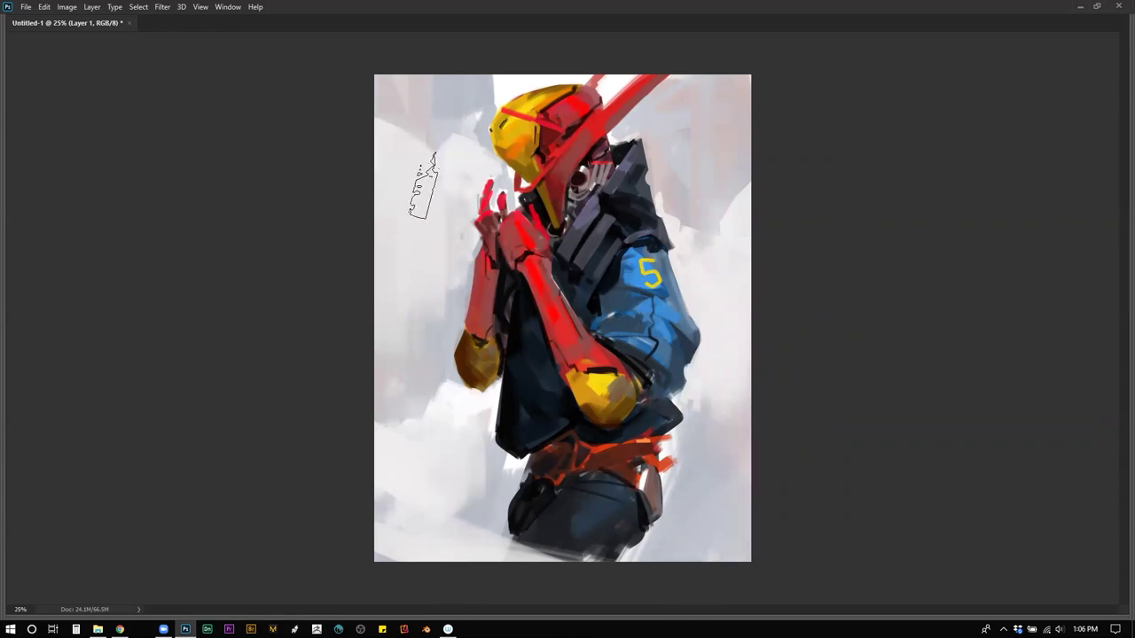
pyautogui.hotkey('ctrl', 'z')
pyautogui.moveTo(404, 11)
pyautogui.mouseDown()
pyautogui.moveTo(410, 115)
pyautogui.moveTo(392, 39)
pyautogui.moveTo(764, 201)
pyautogui.moveTo(771, 224)
pyautogui.moveTo(709, 177)
pyautogui.moveTo(743, 366)
pyautogui.moveTo(743, 241)
pyautogui.moveTo(742, 428)
pyautogui.moveTo(639, 413)
pyautogui.moveTo(423, 330)
pyautogui.moveTo(440, 542)
pyautogui.moveTo(408, 552)
pyautogui.mouseUp()
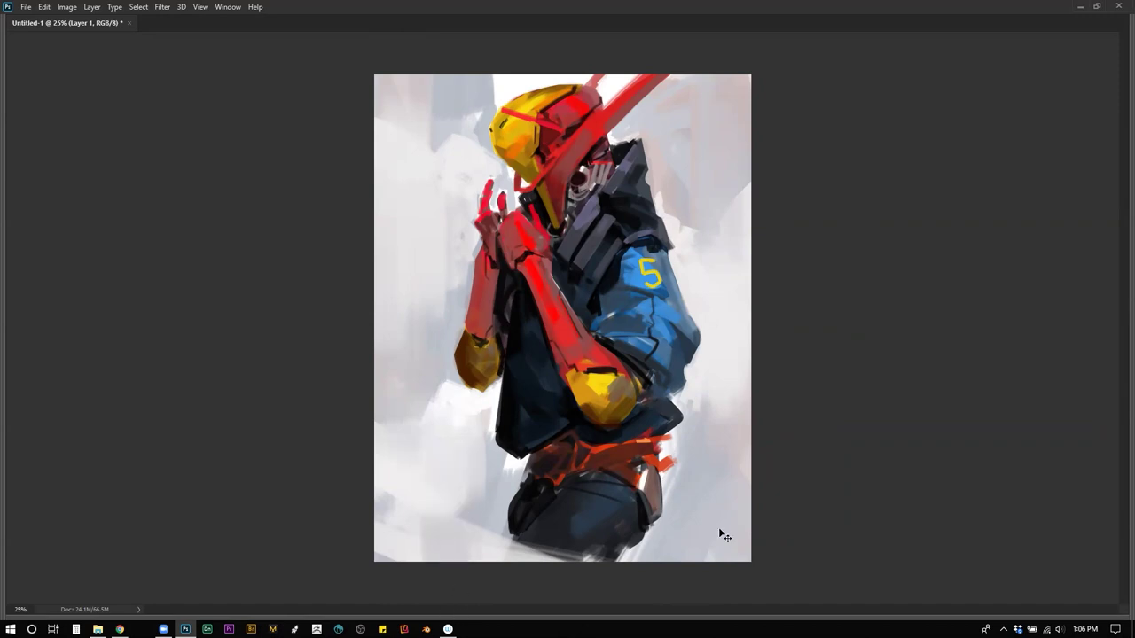
pyautogui.hotkey('ctrl', 'shift', 'h')
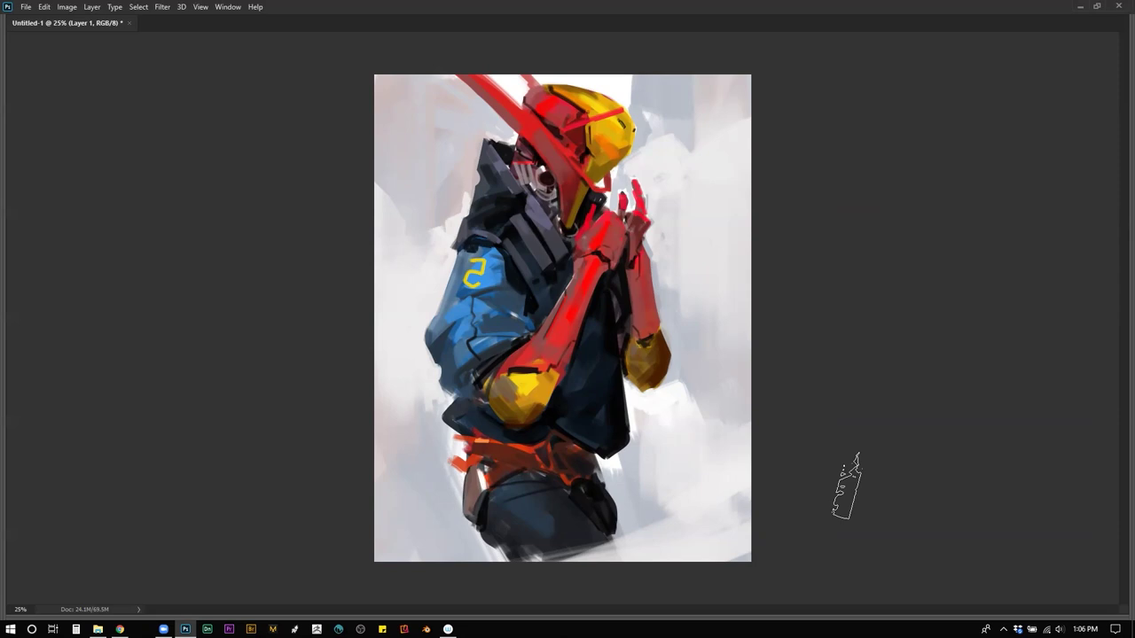
pyautogui.press('XF86AudioMicMute')
pyautogui.press('XF86AudioMicMute')
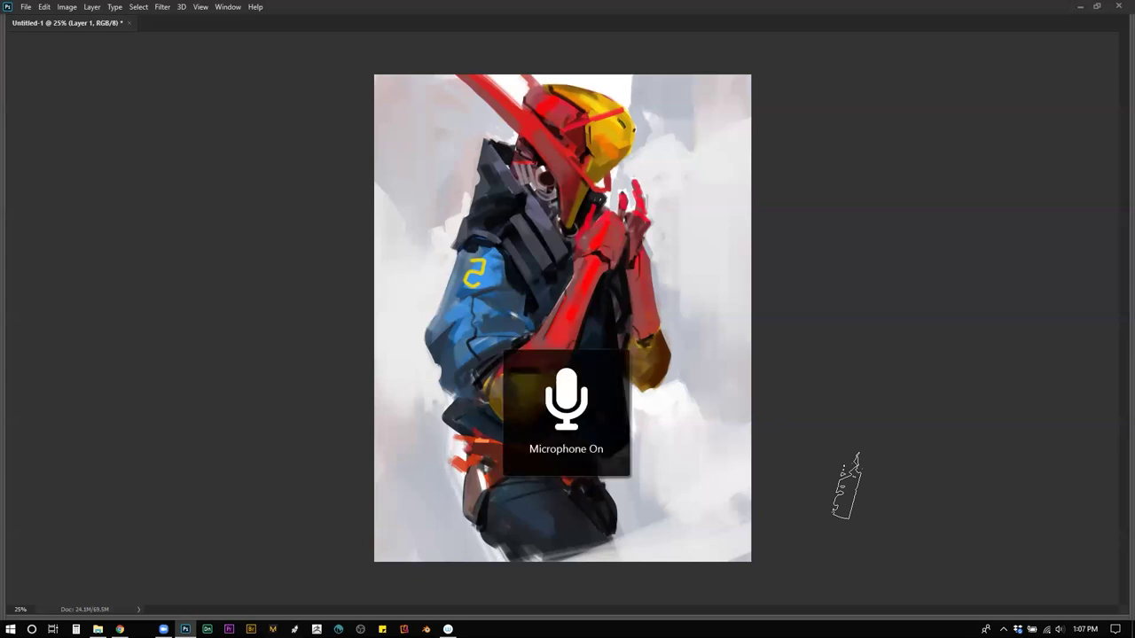